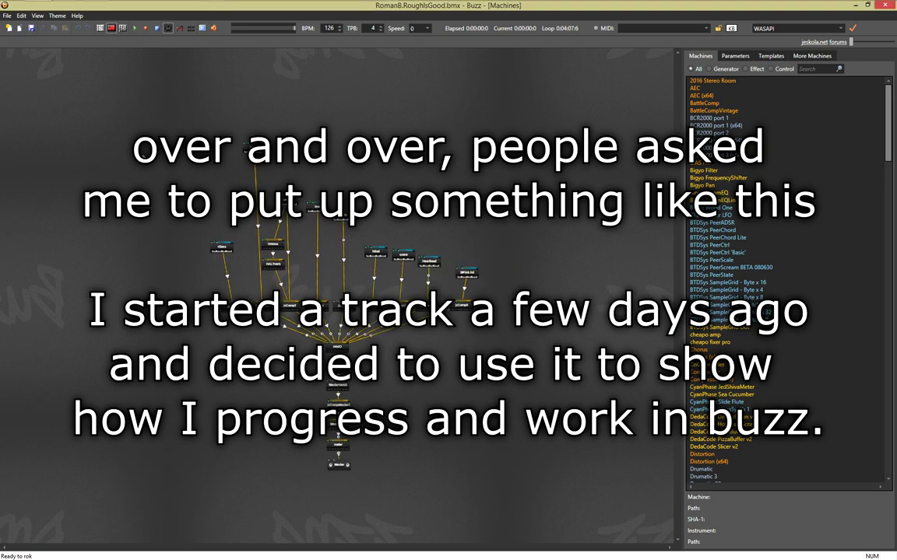
# Flip through the Sequence and Pattern editor views and return to the machine graph
pyautogui.press('F4')
pyautogui.press('F2')
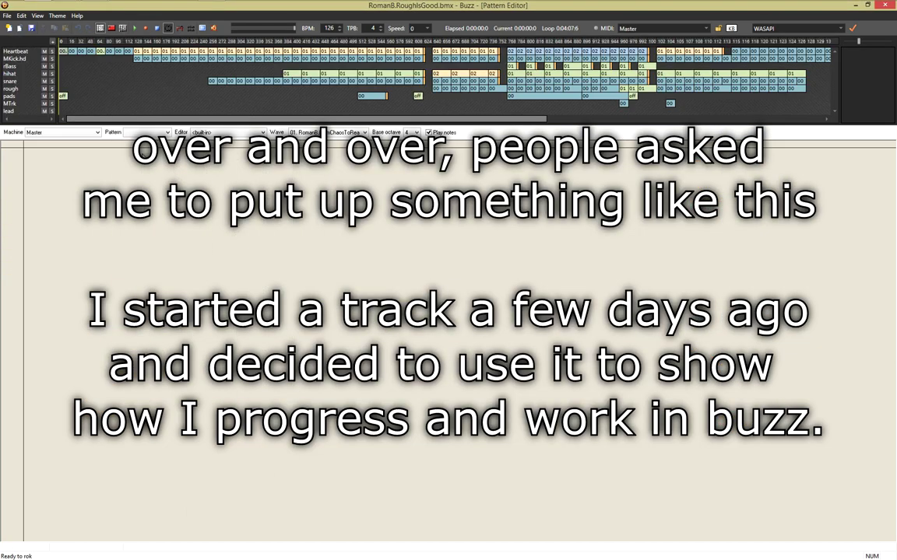
pyautogui.press('F3')
pyautogui.press('F2')
pyautogui.press('F3')
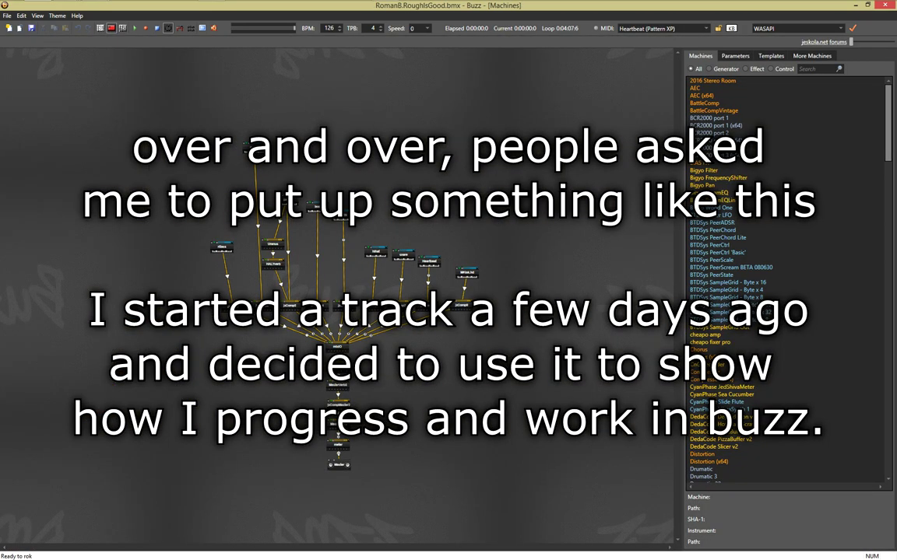
pyautogui.scroll(5, 344, 357)
# Open the mixIO mixer window and move it to the right side
pyautogui.doubleClick(300, 311)
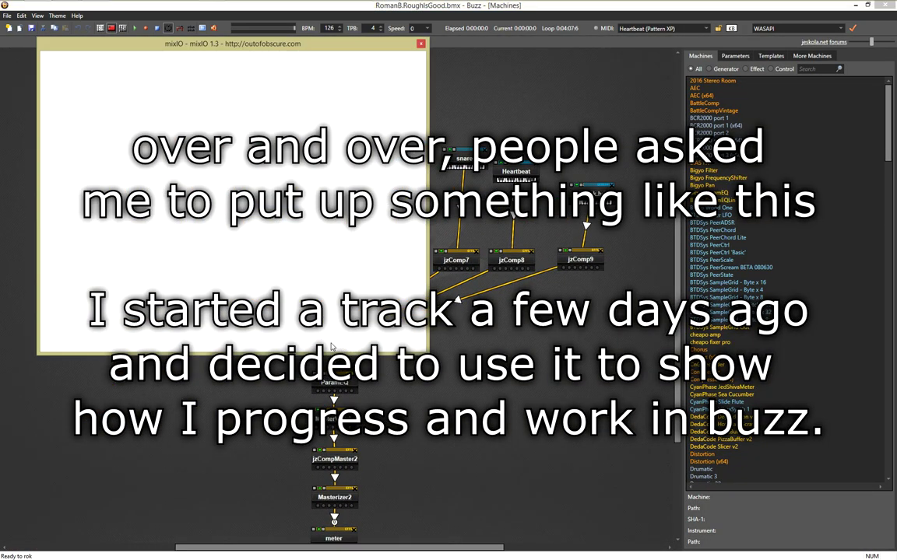
pyautogui.scroll(-5, 255, 397)
pyautogui.moveTo(251, 48); pyautogui.dragTo(680, 165)
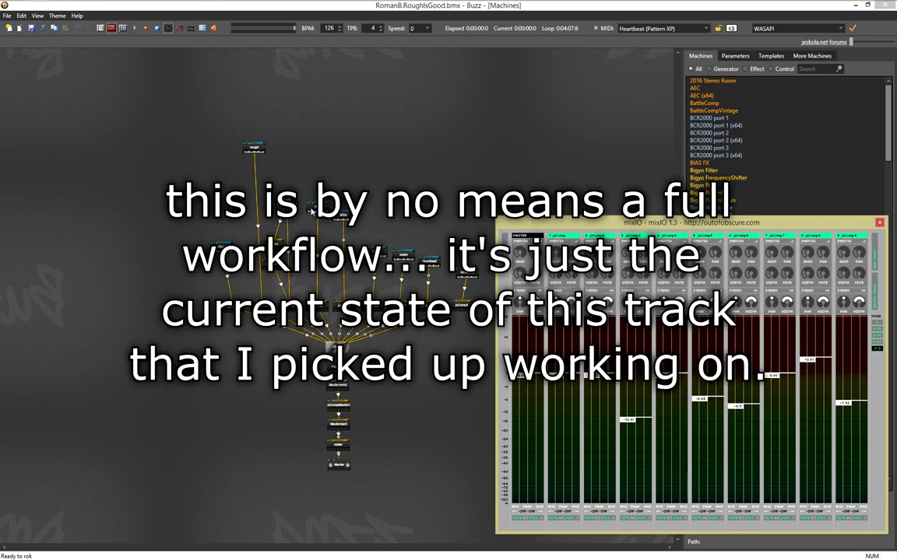
pyautogui.scroll(5, 335, 303)
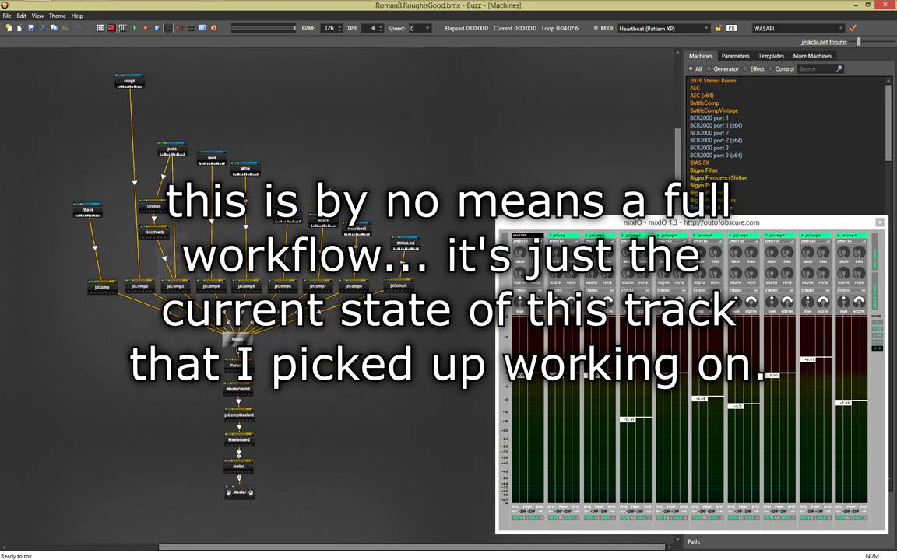
pyautogui.scroll(-2, 316, 203)
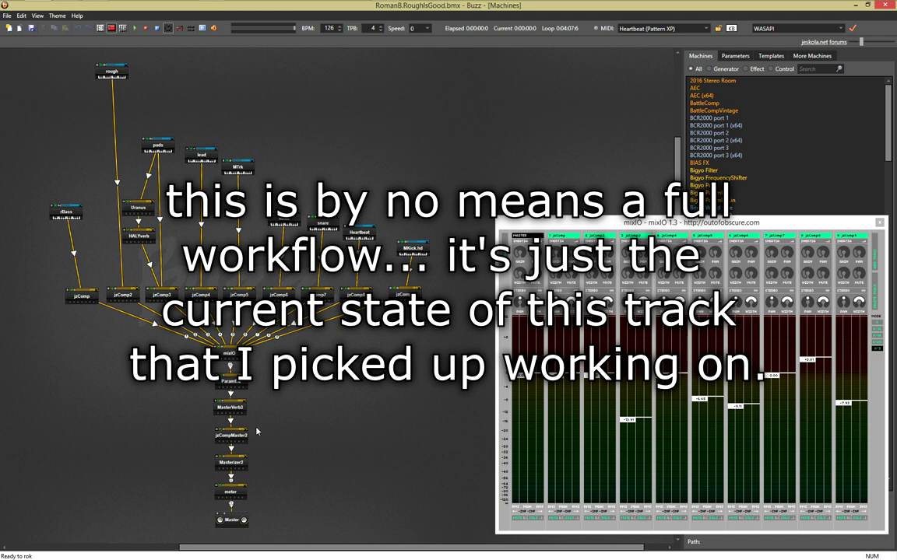
# Open the ParamEQ frequency graph and the meter's mixIO window, parking the meter at lower left
pyautogui.doubleClick(230, 382)
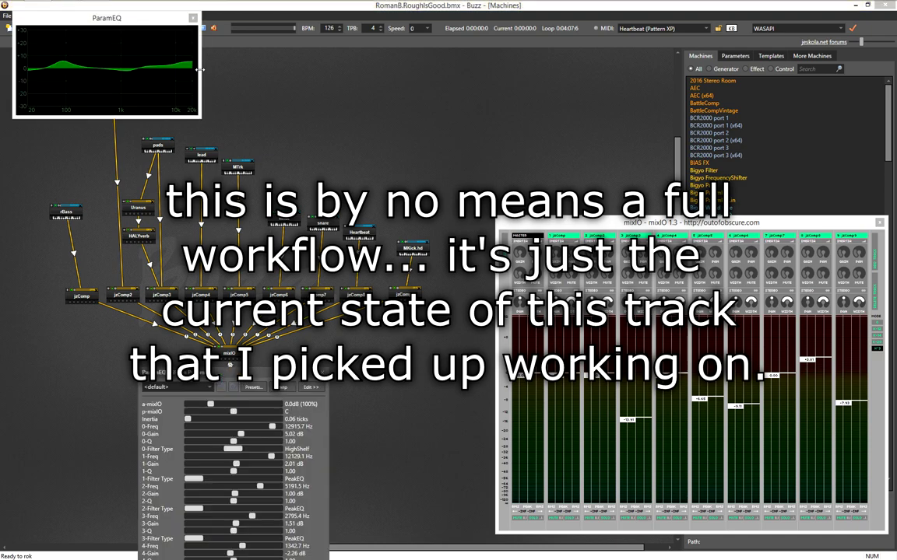
pyautogui.moveTo(229, 372); pyautogui.dragTo(375, 201)
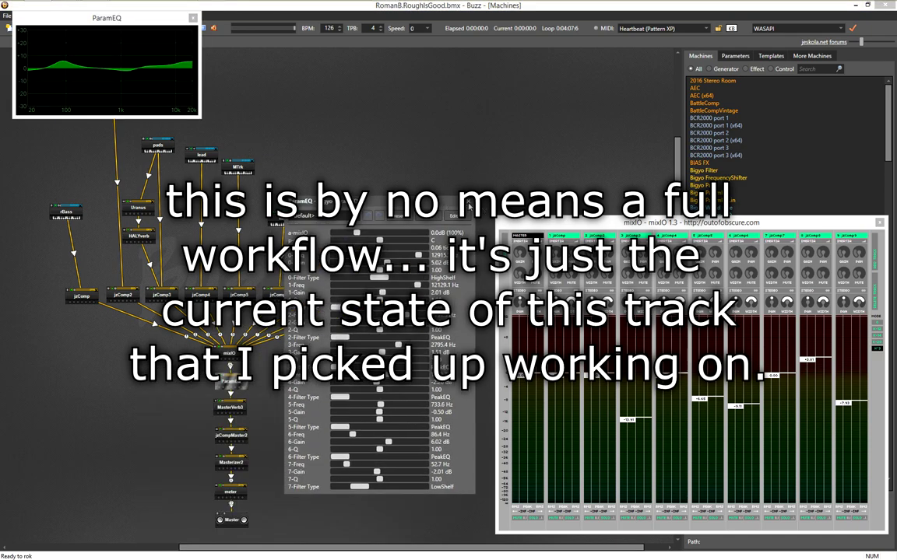
pyautogui.click(468, 204)
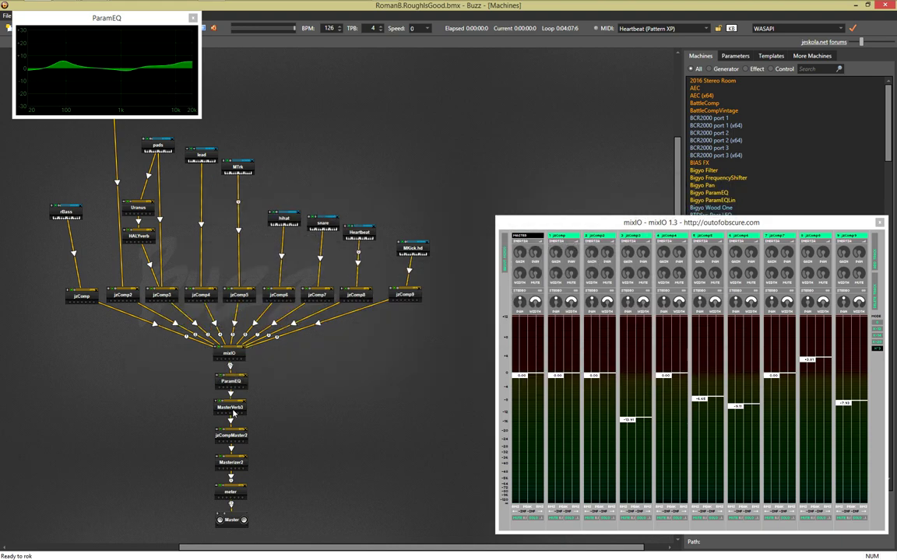
pyautogui.doubleClick(233, 495)
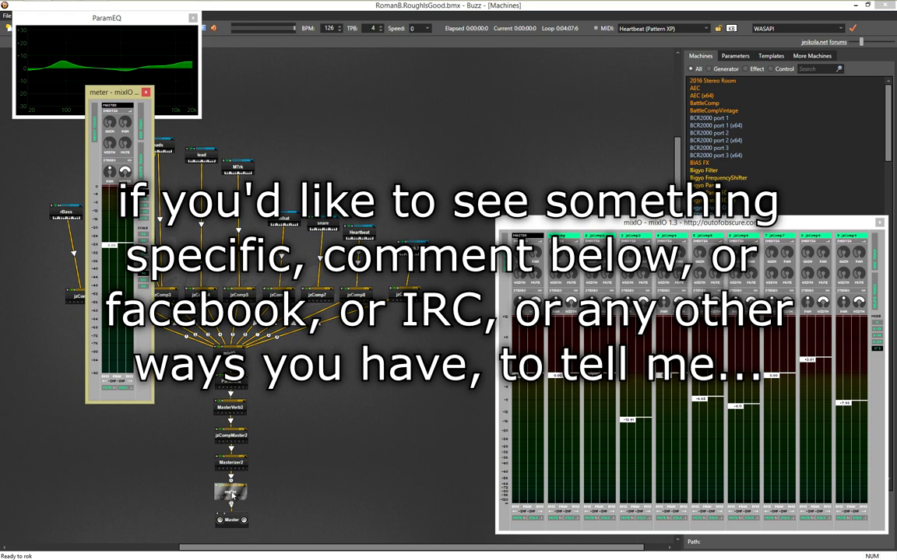
pyautogui.moveTo(132, 97); pyautogui.dragTo(47, 256)
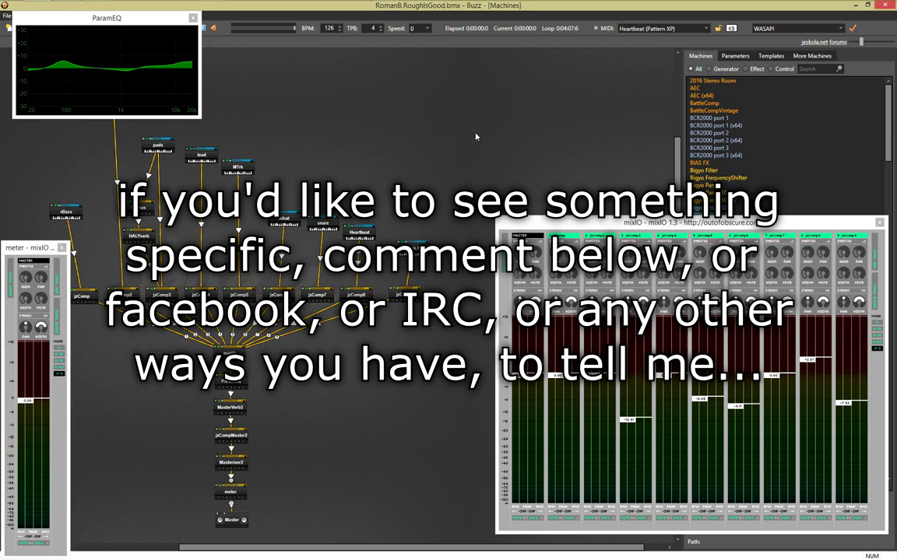
# Close mixIO, move the meter and ParamEQ windows right, and play the song in the Pattern Editor
pyautogui.press('F4')
pyautogui.press('F2')
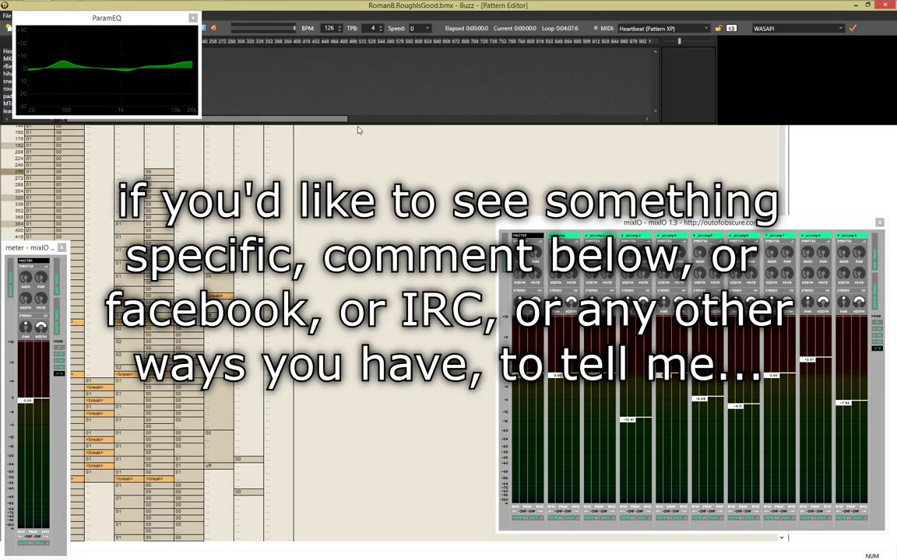
pyautogui.moveTo(41, 246); pyautogui.dragTo(864, 250)
pyautogui.click(878, 223)
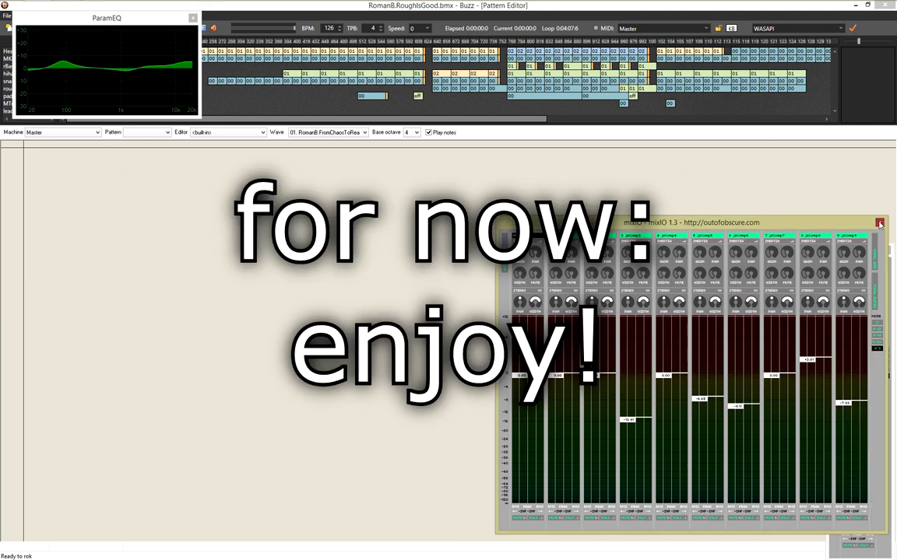
pyautogui.moveTo(98, 19); pyautogui.dragTo(793, 149)
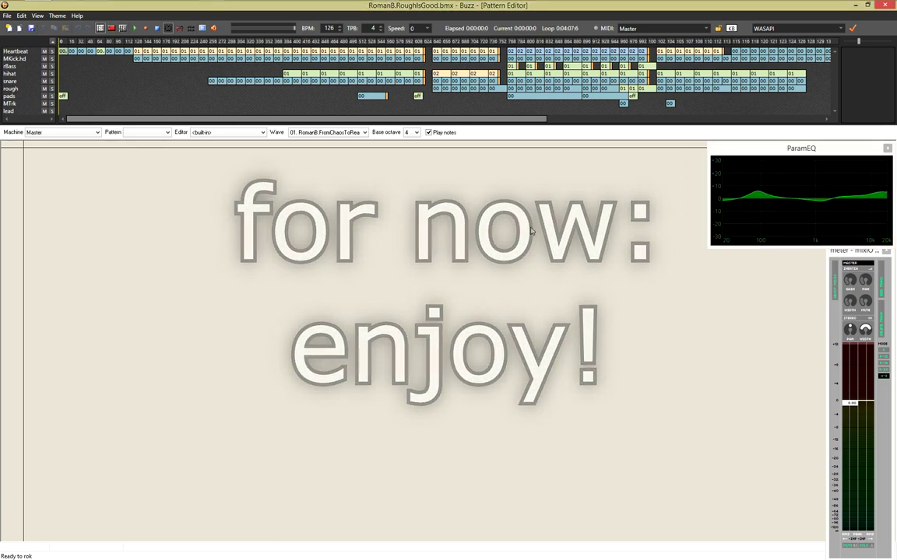
pyautogui.press('F5')
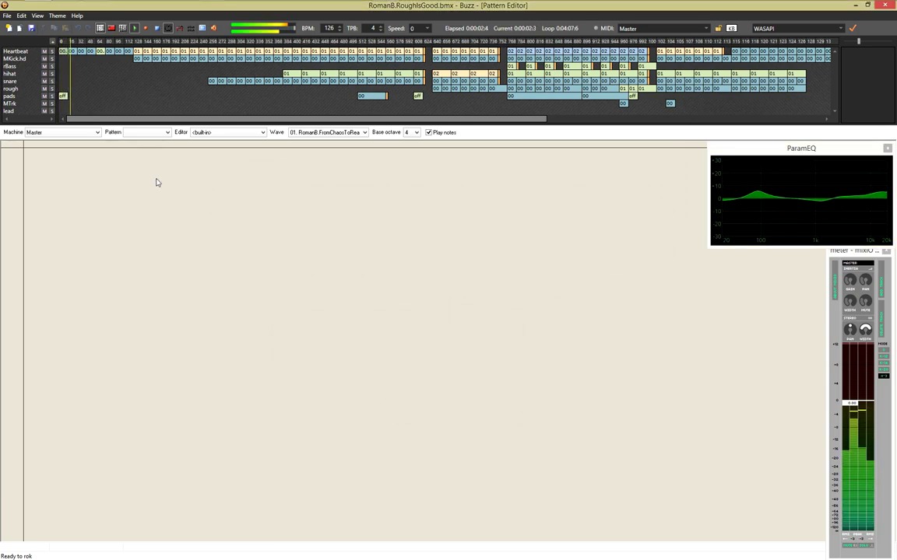
# Zoom the sequence overview out with the top-right zoom slider during playback
pyautogui.moveTo(859, 41); pyautogui.dragTo(853, 46)
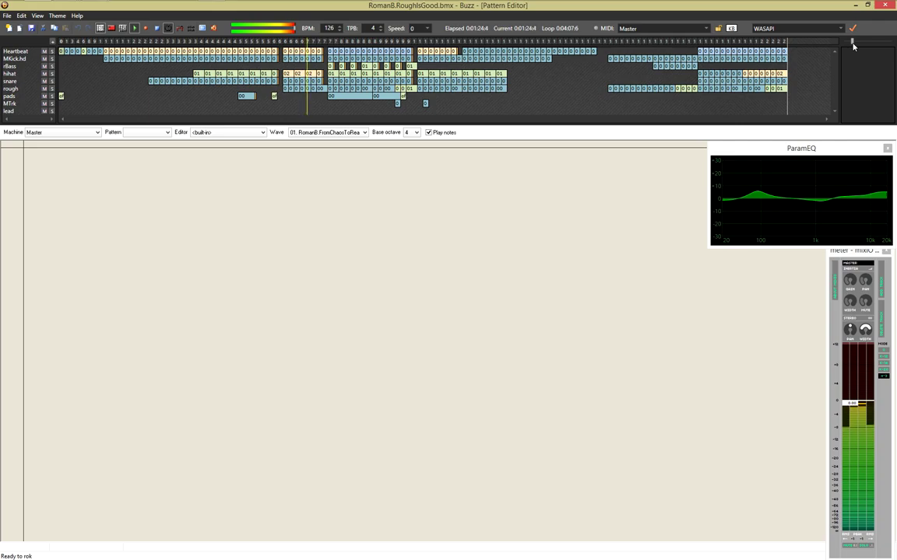
# Open the rough, pads and rBass 01 patterns, then the rBass FSM Infector parameter window
pyautogui.doubleClick(329, 89)
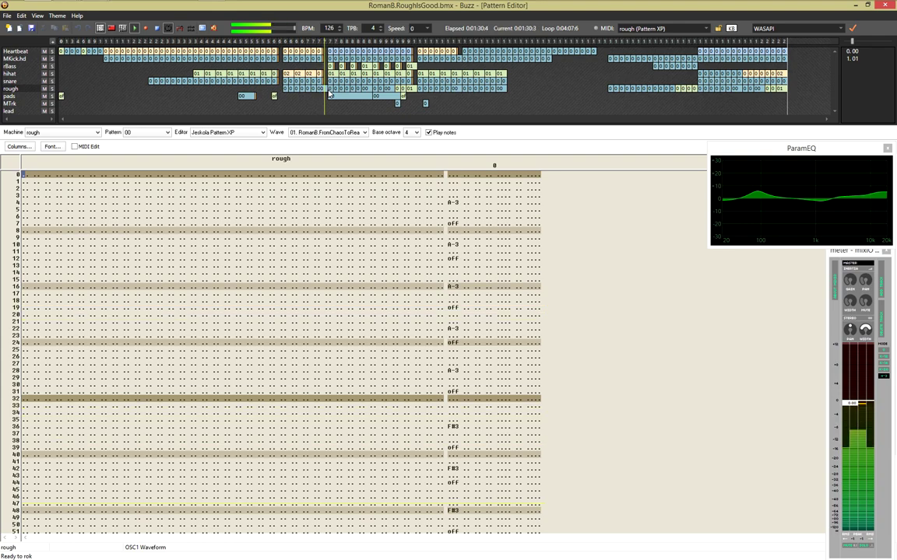
pyautogui.doubleClick(334, 97)
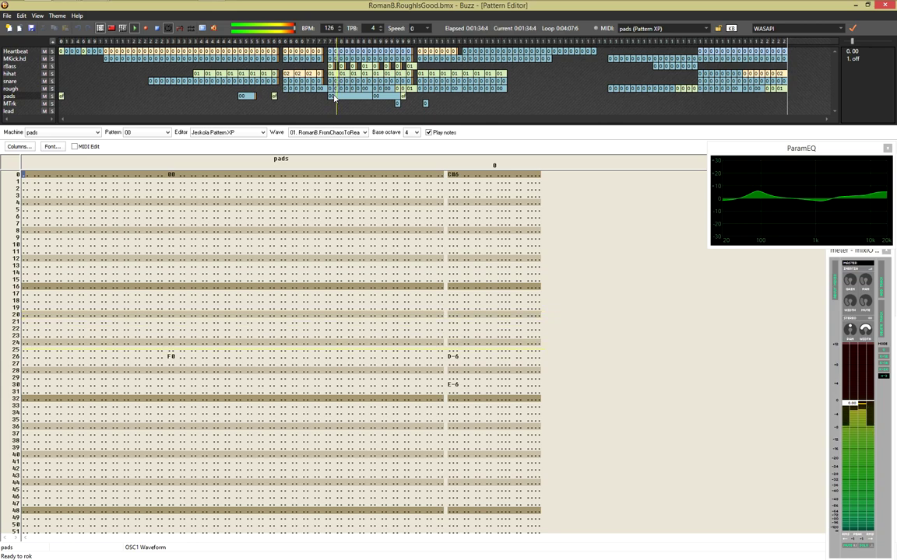
pyautogui.doubleClick(333, 65)
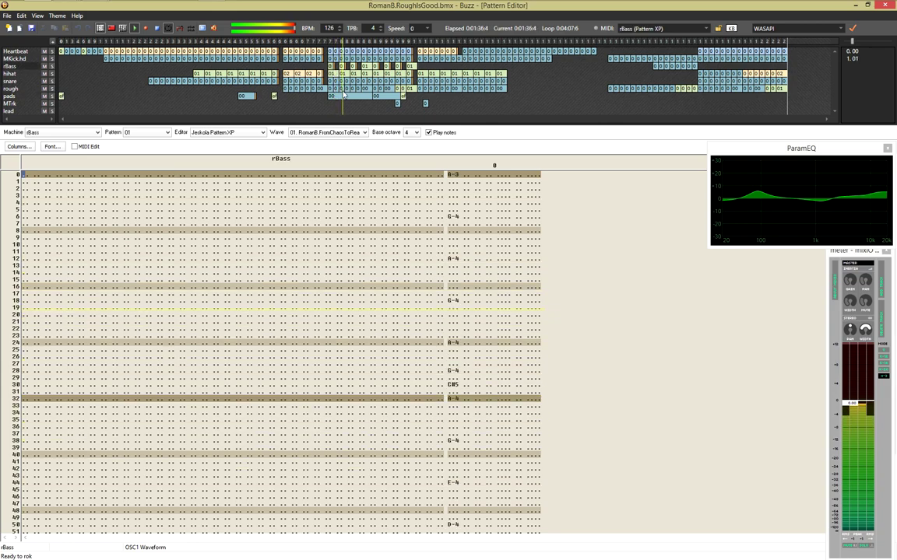
pyautogui.doubleClick(312, 159)
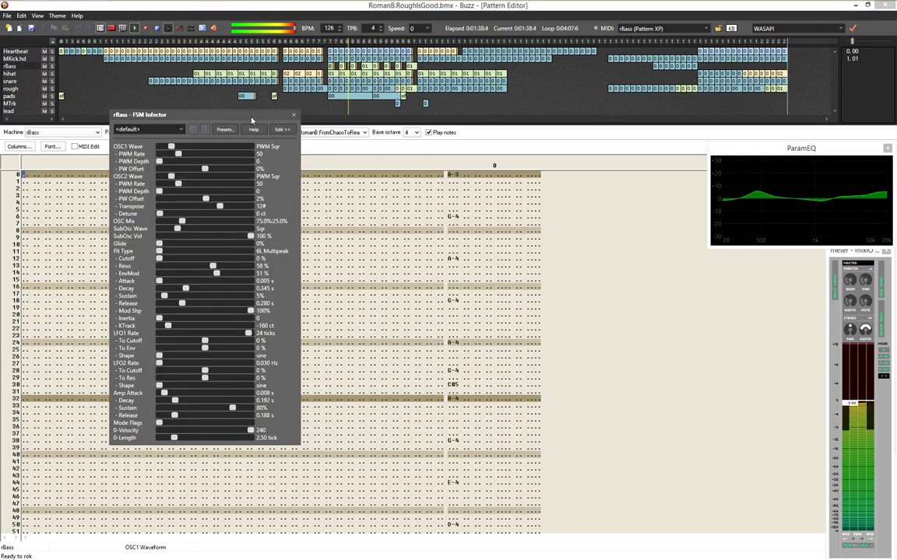
# Move the FSM Infector window right and set EnvMod 51%, KTrack -125 ct, Cutoff 0%
pyautogui.moveTo(192, 116); pyautogui.dragTo(607, 180)
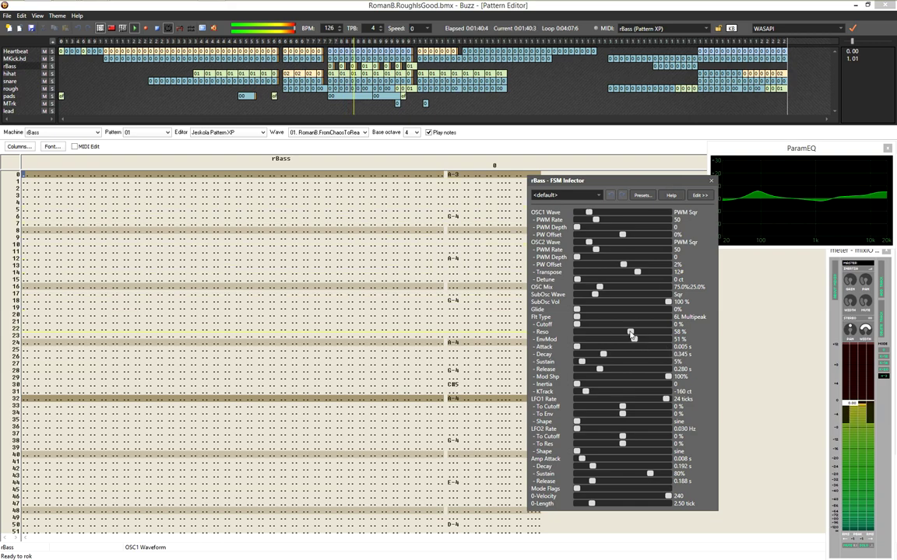
pyautogui.moveTo(635, 339); pyautogui.dragTo(633, 339)
pyautogui.scroll(-5, 635, 342)
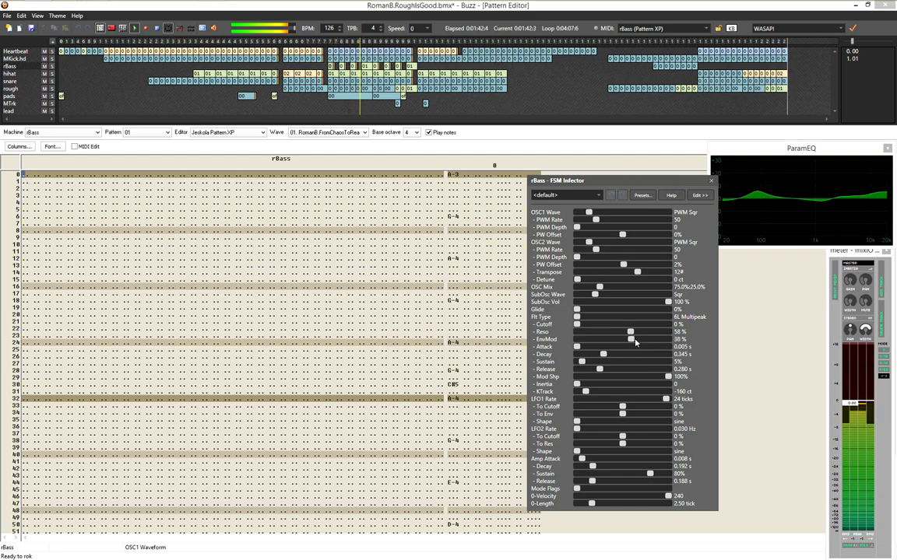
pyautogui.scroll(8, 635, 342)
pyautogui.scroll(-2, 635, 342)
pyautogui.scroll(3, 579, 391)
pyautogui.scroll(-1, 584, 393)
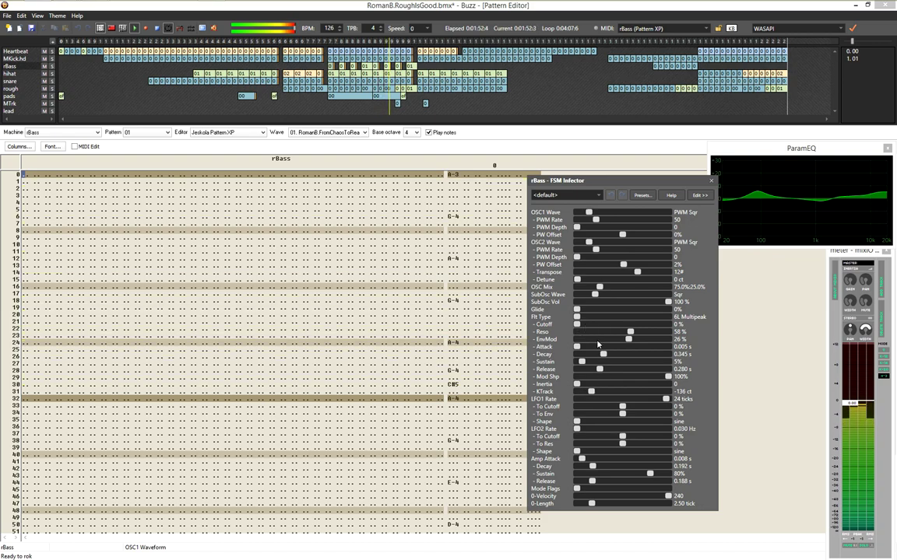
pyautogui.scroll(1, 589, 325)
pyautogui.scroll(3, 588, 328)
pyautogui.scroll(-4, 589, 327)
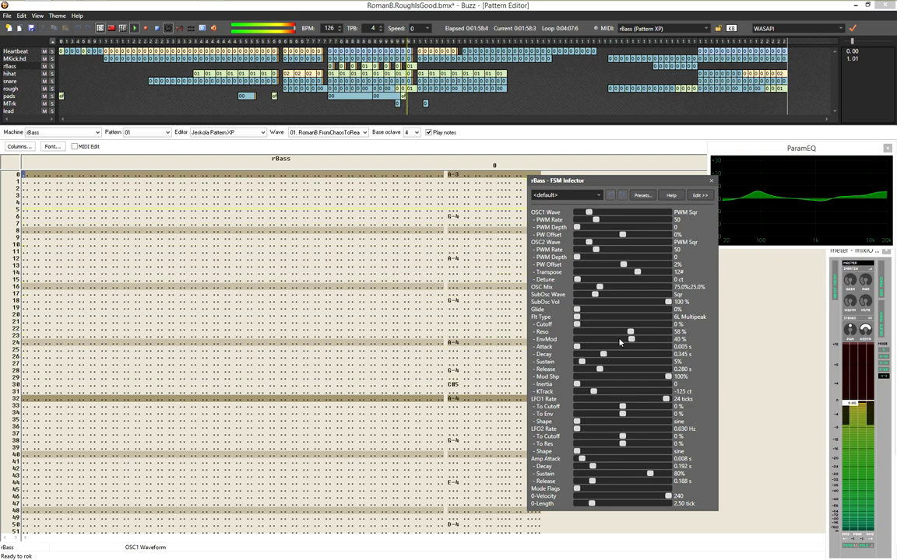
pyautogui.scroll(3, 621, 340)
pyautogui.scroll(1, 621, 341)
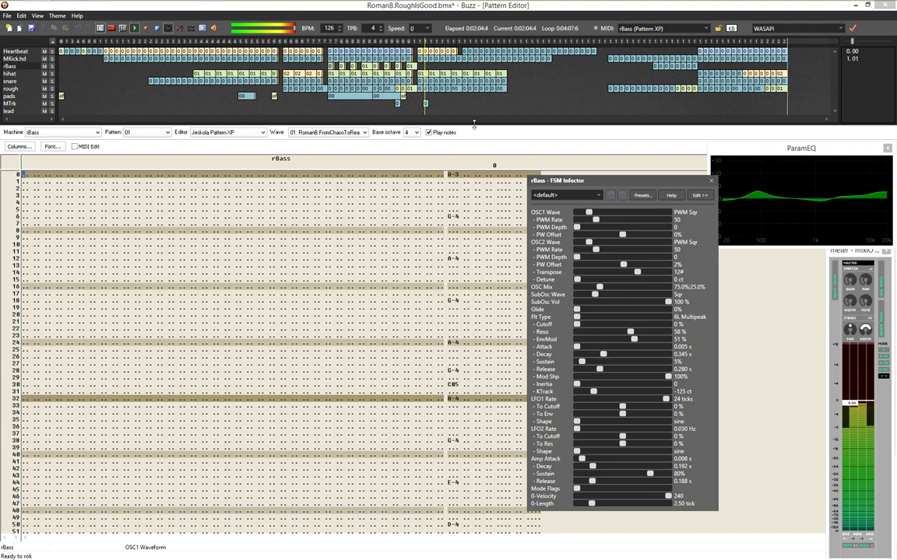
# Open the hihat pattern 01 and show its values as graphical bars
pyautogui.doubleClick(439, 53)
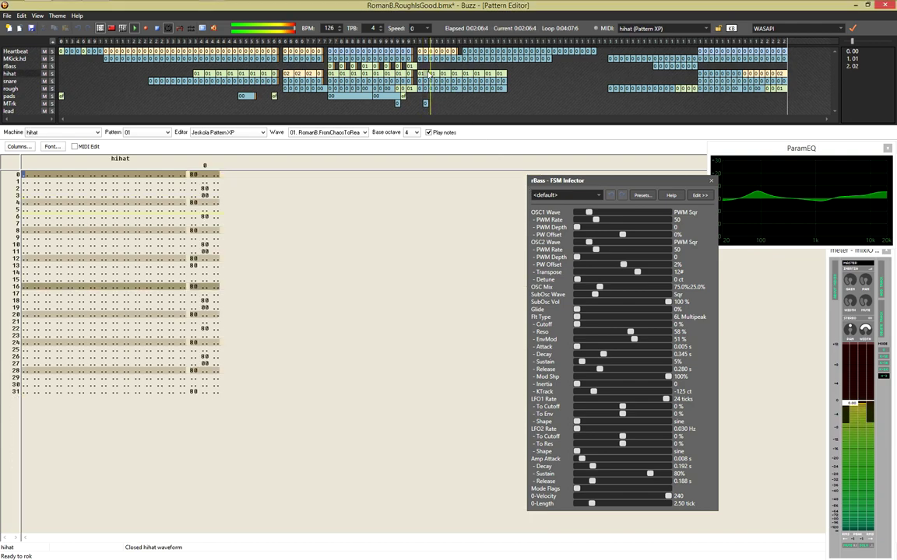
pyautogui.doubleClick(441, 60)
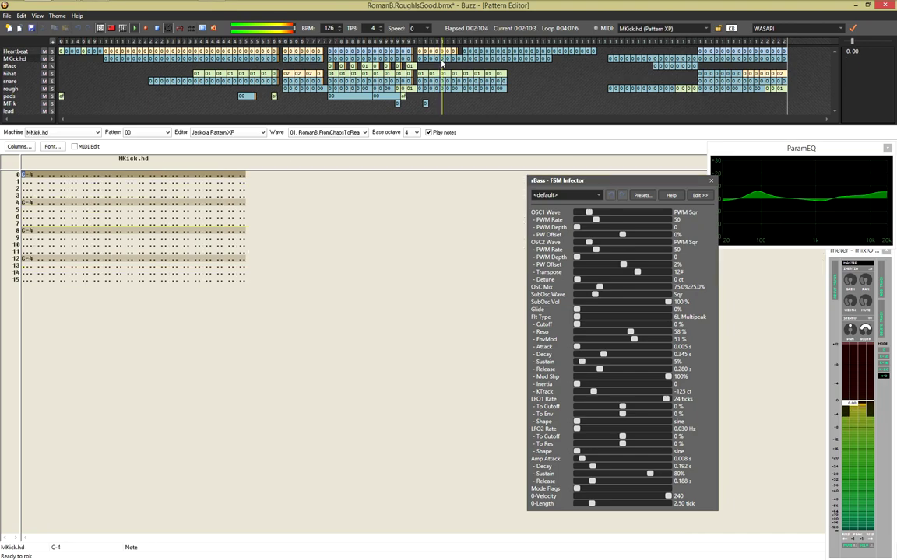
pyautogui.doubleClick(442, 73)
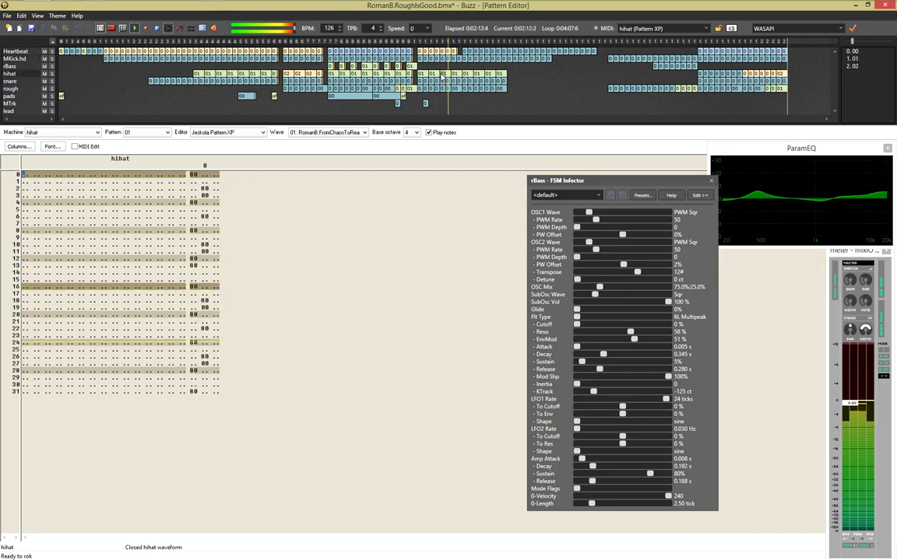
pyautogui.click(204, 244)
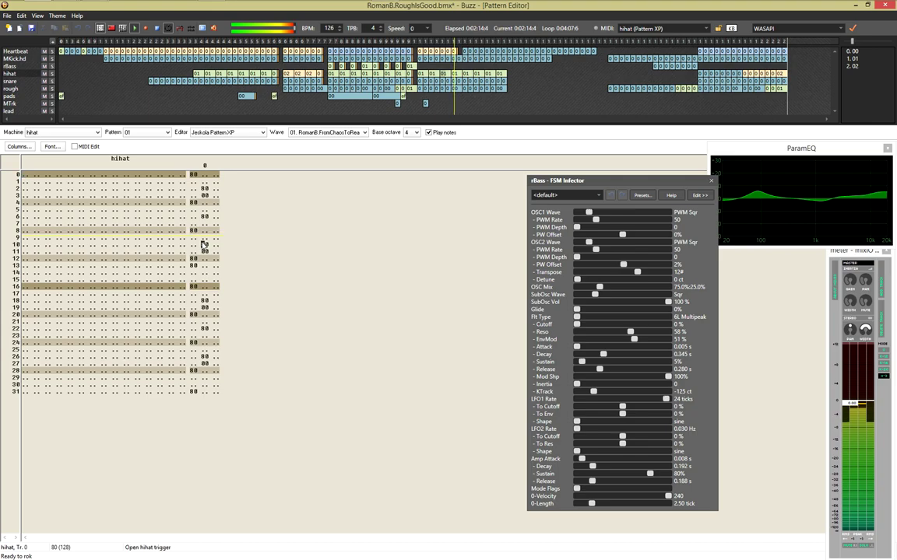
pyautogui.hotkey('ctrl', 'g')
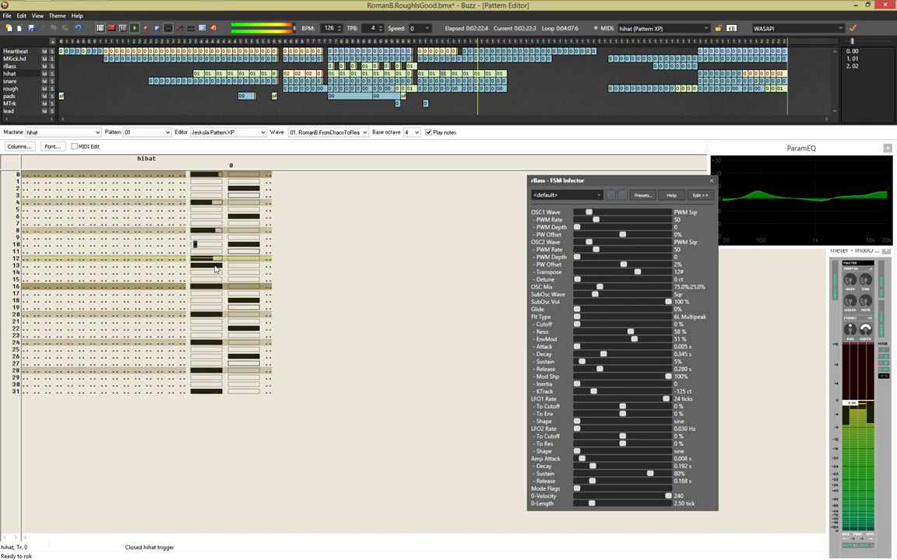
# Lower the hihat trigger levels on rows 20, 24, 28, 31 and second-column rows 26, 22, 18
pyautogui.click(215, 314)
pyautogui.click(215, 343)
pyautogui.click(217, 371)
pyautogui.click(218, 391)
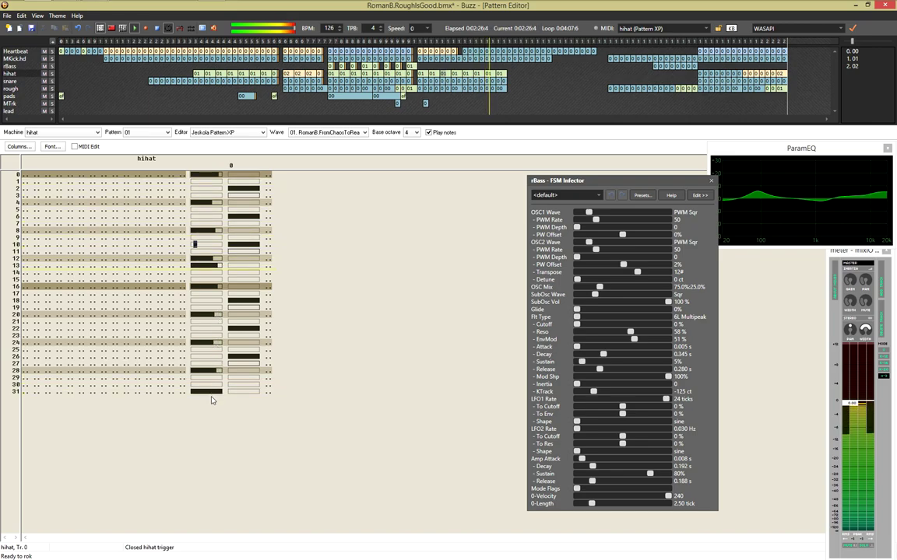
pyautogui.click(256, 356)
pyautogui.click(257, 329)
pyautogui.click(257, 300)
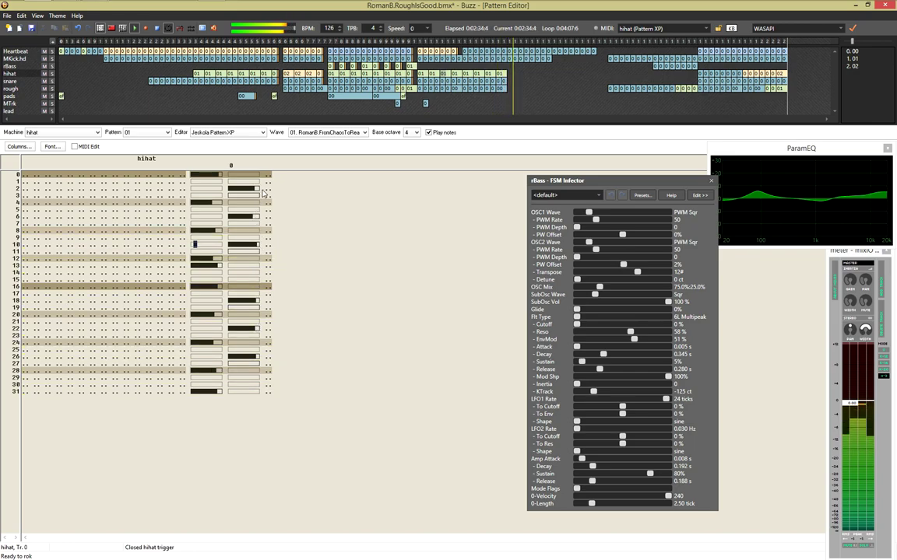
# Review MKick.hd pattern 00, then open MTrk pattern 00
pyautogui.click(523, 52)
pyautogui.click(516, 58)
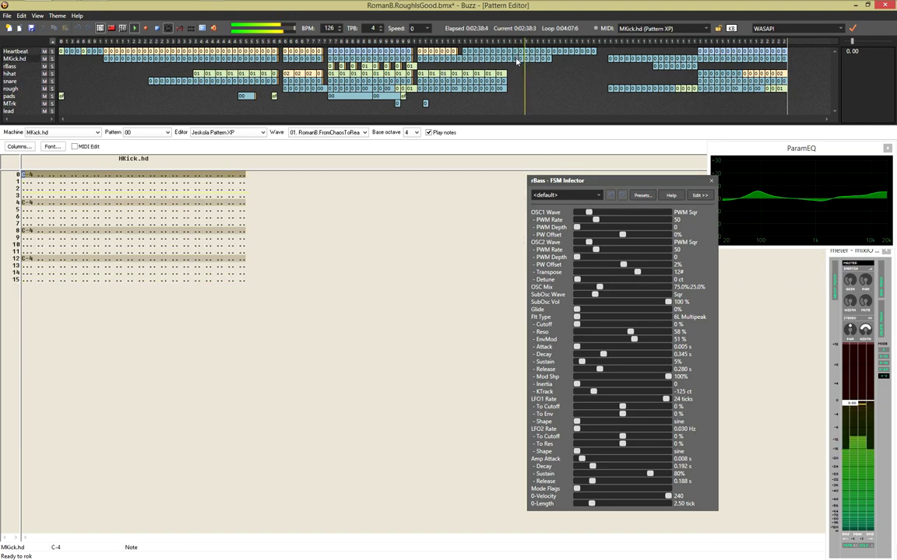
pyautogui.click(426, 104)
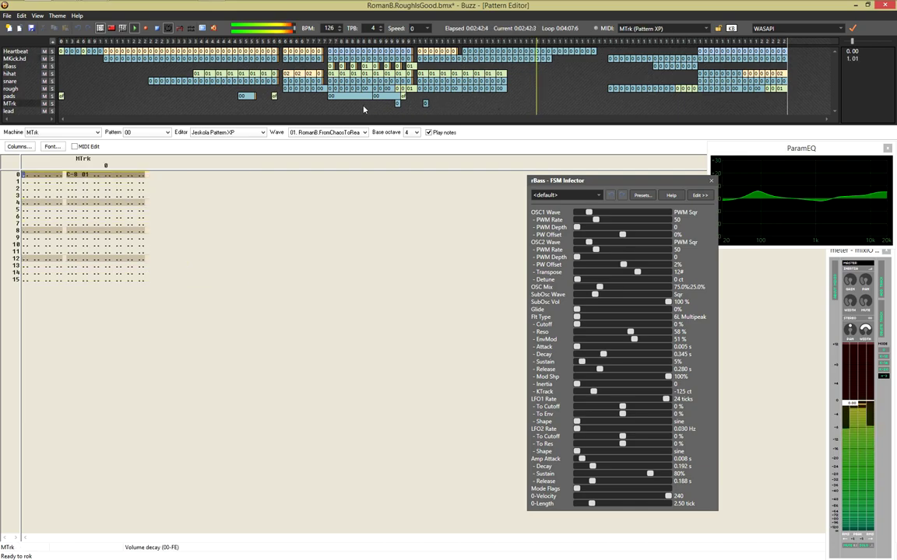
# Add a Cafelyze analyser between meter and Master and open its window at the upper right
pyautogui.click(113, 29)
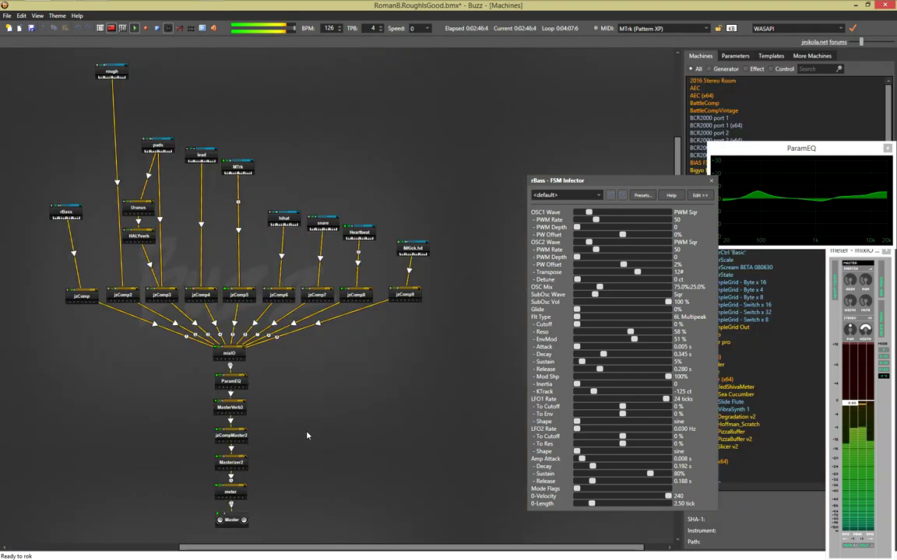
pyautogui.write('cafe')
pyautogui.press('Return')
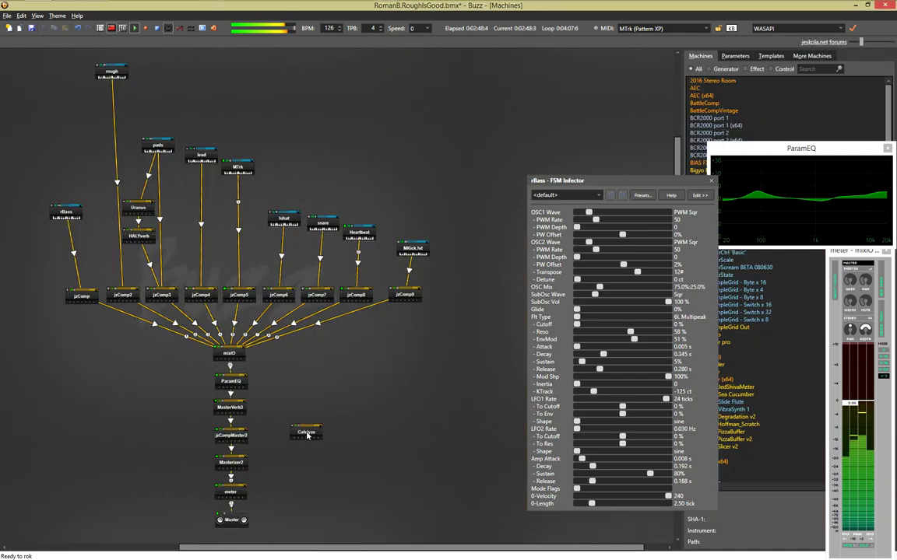
pyautogui.moveTo(308, 435); pyautogui.dragTo(304, 506)
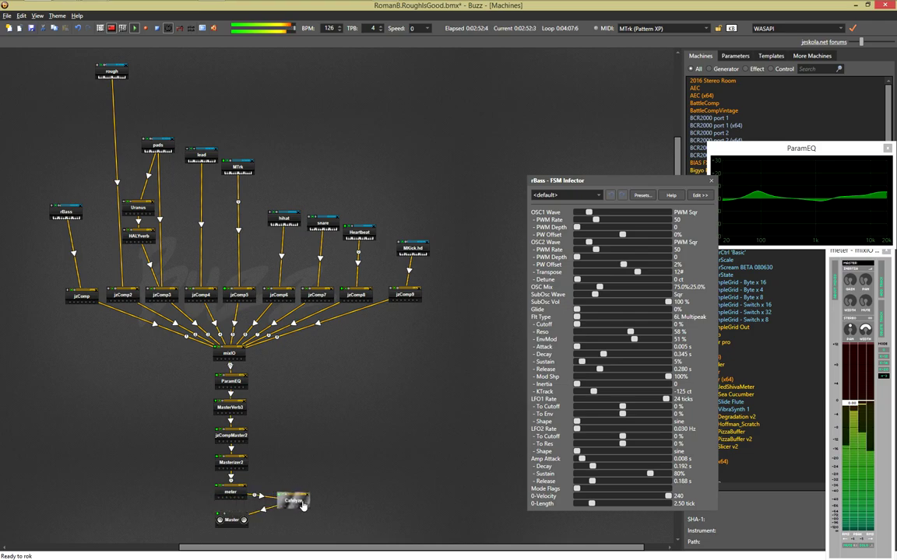
pyautogui.doubleClick(304, 505)
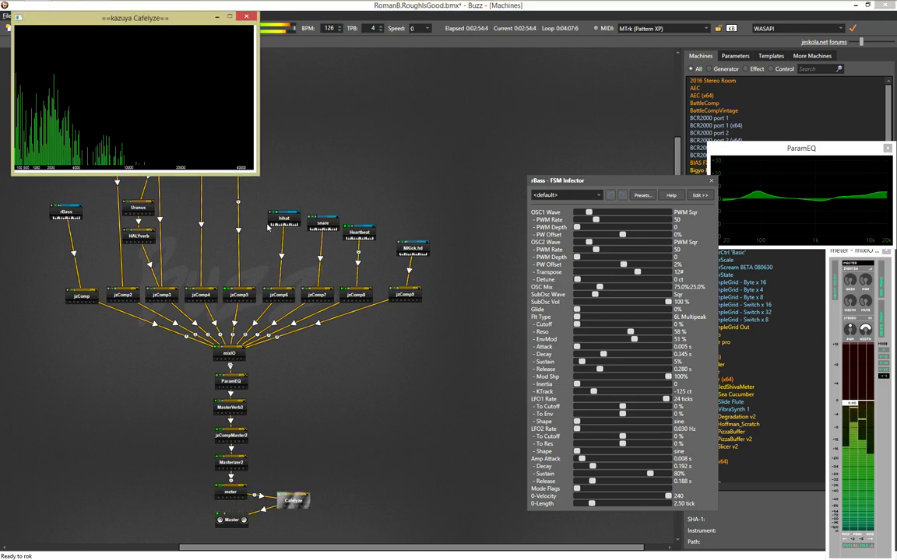
pyautogui.moveTo(211, 18); pyautogui.dragTo(652, 52)
# Switch the Cafelyze display to Time, then PhaseChecker, and reposition it and the rBass window
pyautogui.rightClick(619, 90)
pyautogui.click(638, 103)
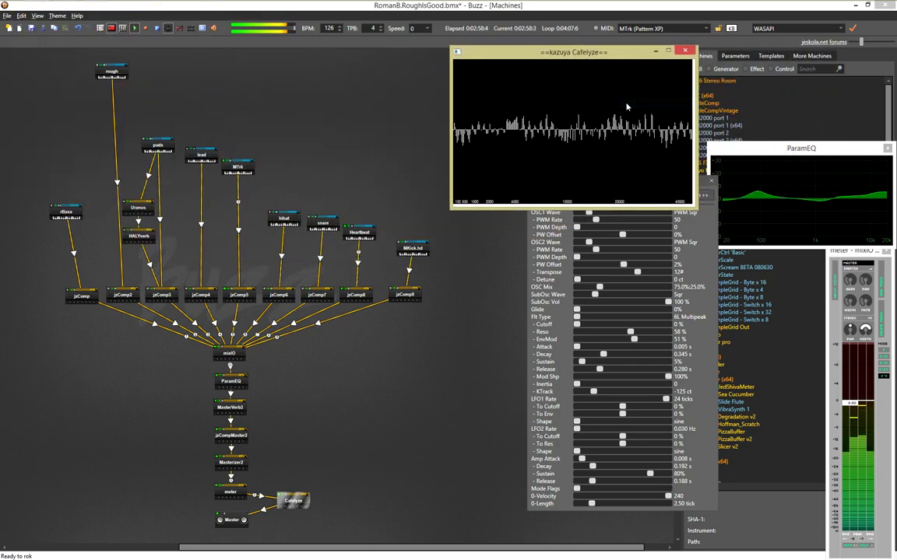
pyautogui.rightClick(627, 107)
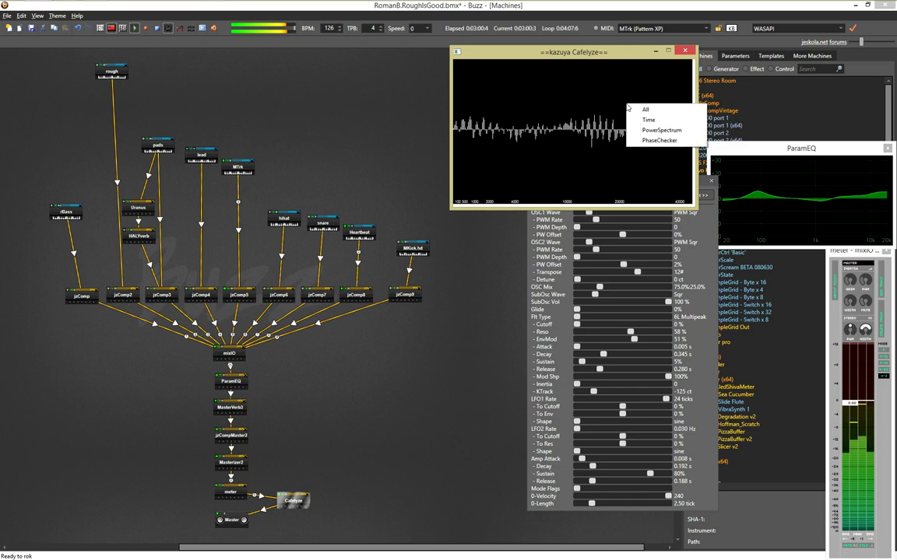
pyautogui.click(641, 141)
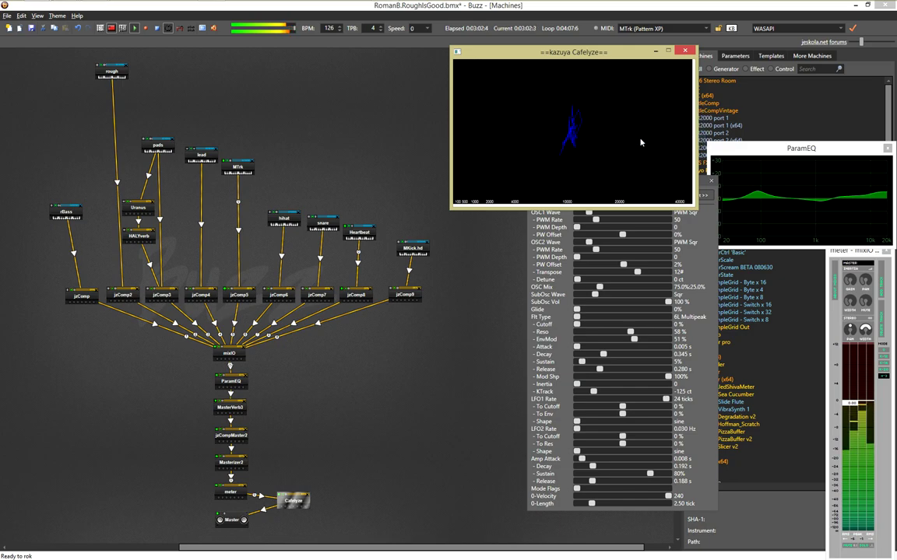
pyautogui.moveTo(633, 53); pyautogui.dragTo(762, 399)
pyautogui.moveTo(649, 181); pyautogui.dragTo(615, 91)
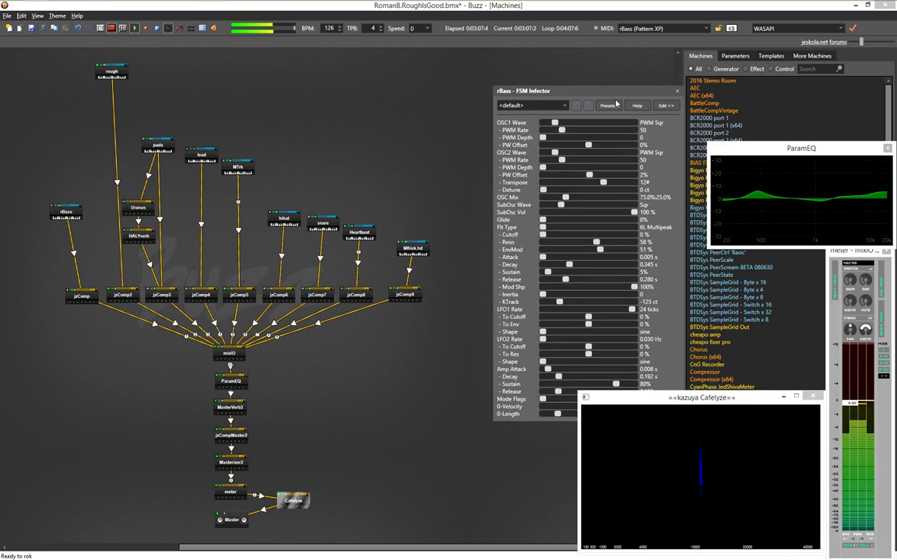
# Close the rBass synth window and, after briefly opening and closing it, reopen the mixIO mixer
pyautogui.click(677, 93)
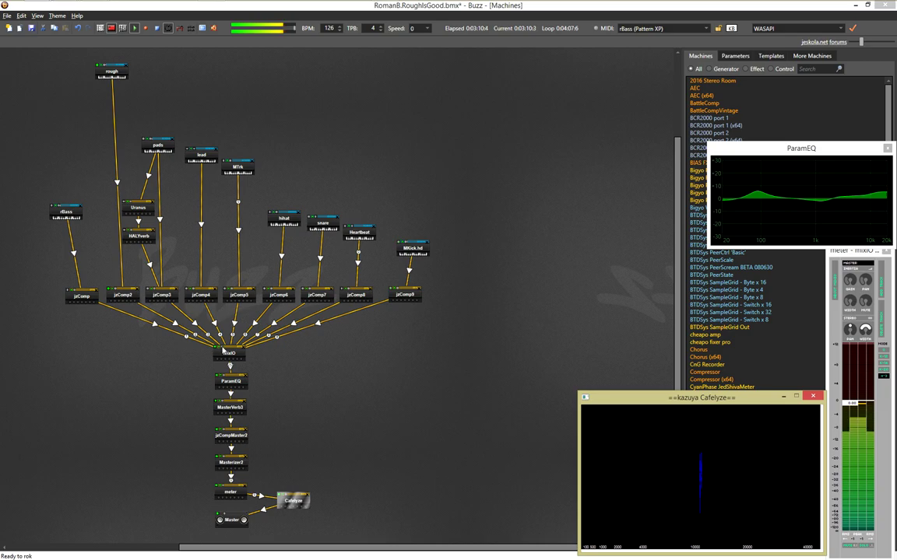
pyautogui.doubleClick(223, 352)
pyautogui.moveTo(626, 216); pyautogui.dragTo(466, 141)
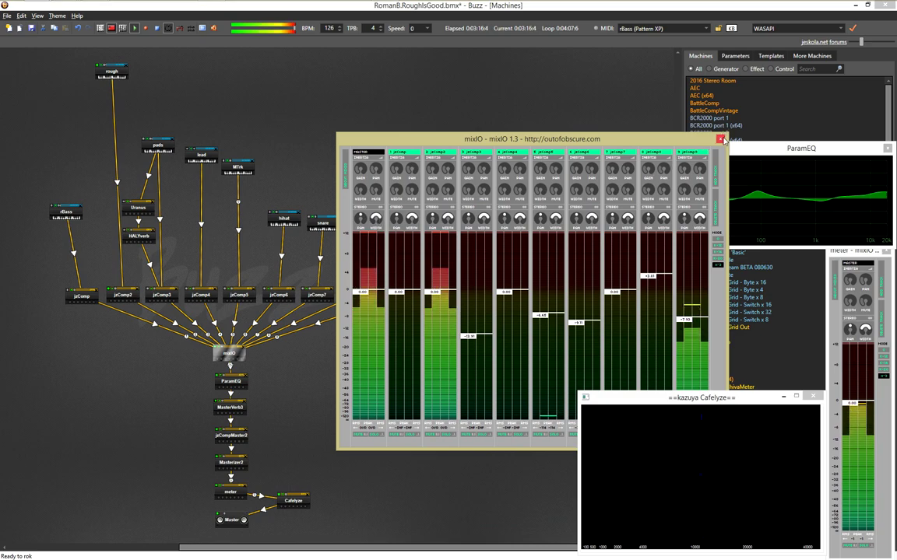
pyautogui.click(721, 140)
pyautogui.click(874, 364)
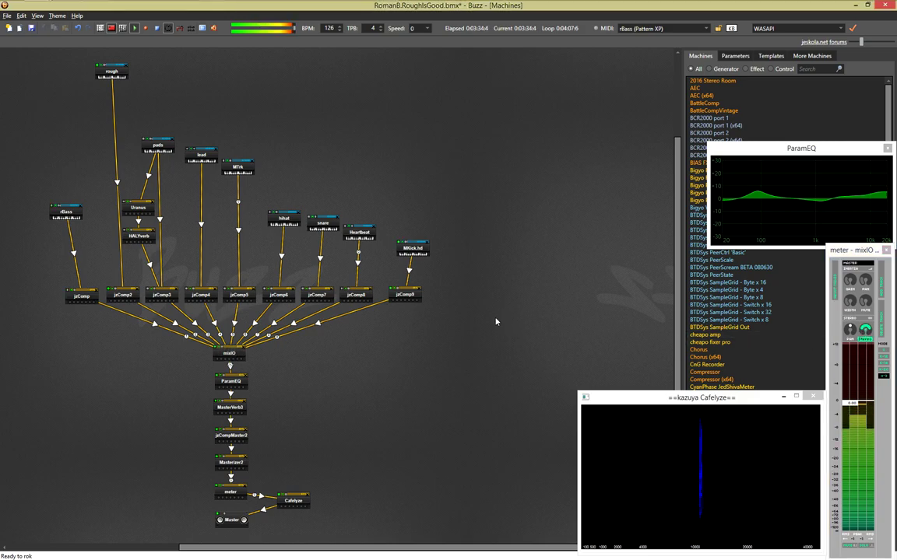
pyautogui.doubleClick(227, 354)
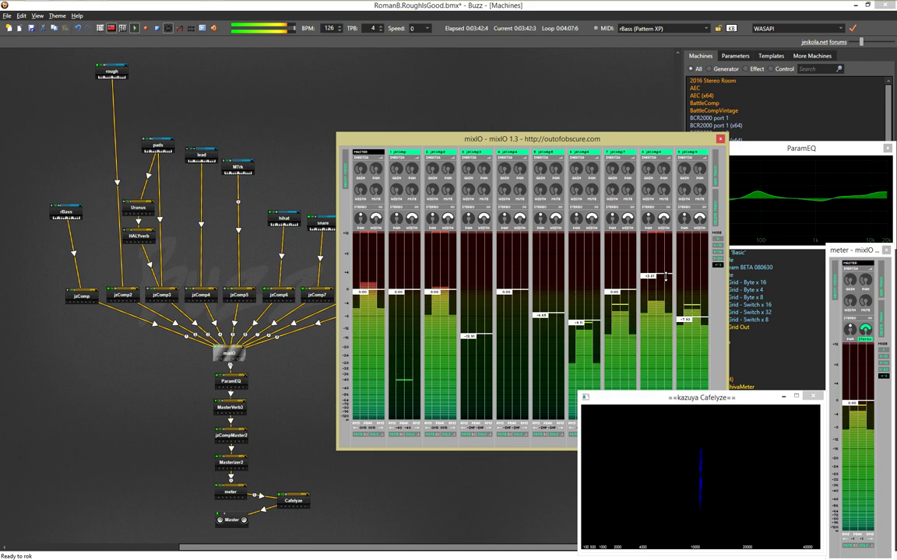
# In the sequence, mark row 1824 as the loop start and move to the hihat track at row 2064
pyautogui.press('F4')
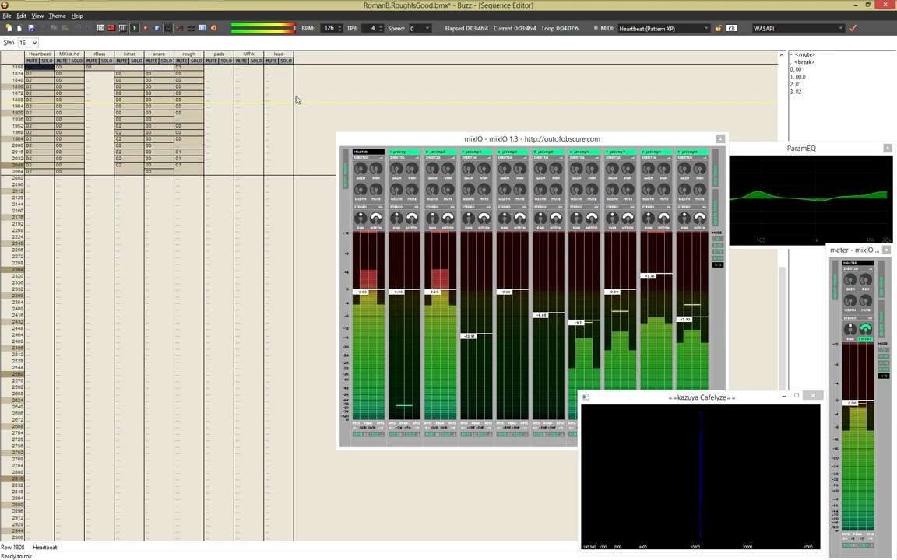
pyautogui.press('Down')
pyautogui.hotkey('ctrl', 'b')
pyautogui.press('Up')
pyautogui.press('Up')
pyautogui.press('Up')
pyautogui.press('Up')
pyautogui.press('Up')
pyautogui.press('Up')
pyautogui.press('Up')
pyautogui.press('Up')
pyautogui.press('Up')
pyautogui.press('Up')
pyautogui.press('Up')
pyautogui.press('Up')
pyautogui.press('Up')
pyautogui.press('Up')
pyautogui.press('Up')
pyautogui.press('Up')
pyautogui.press('Up')
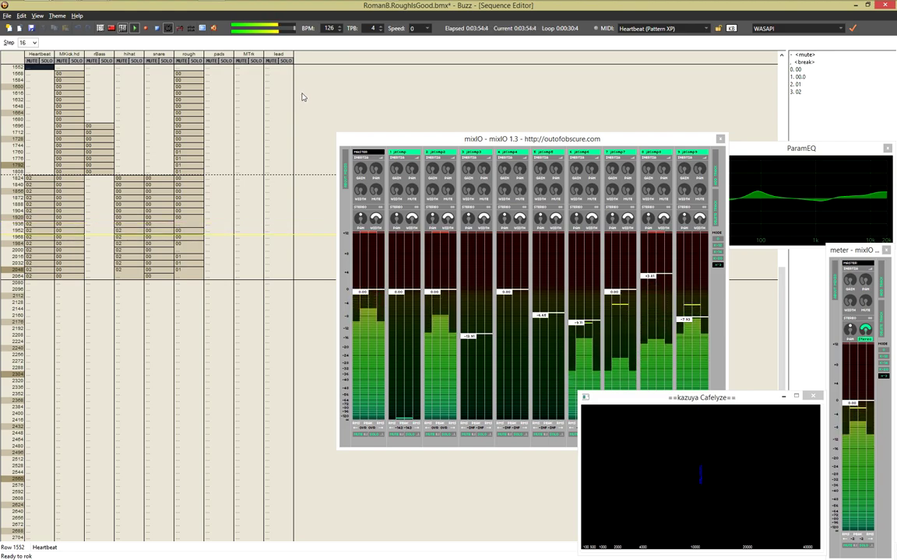
pyautogui.click(129, 275)
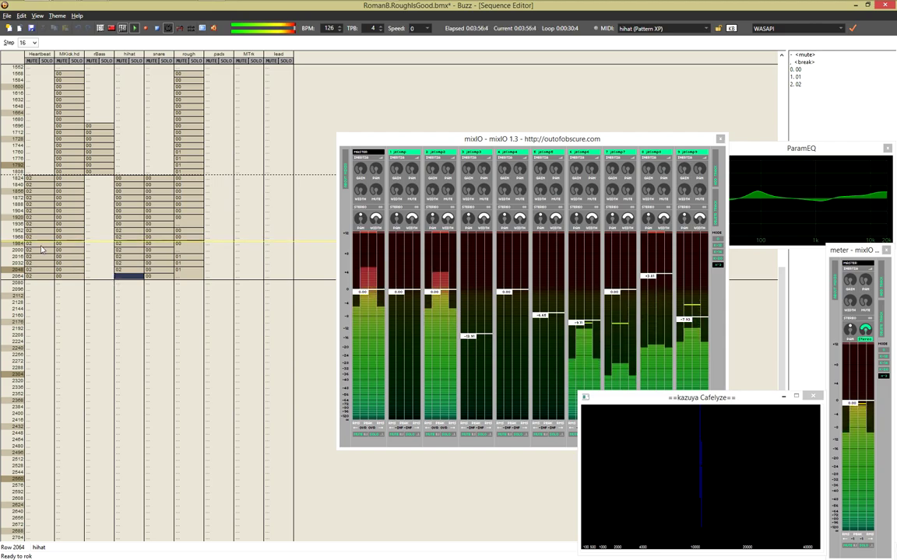
# Copy the Heartbeat-to-rough block from rows 1952–2064 and paste it at rows 2080 and 2208
pyautogui.moveTo(31, 233); pyautogui.dragTo(188, 280)
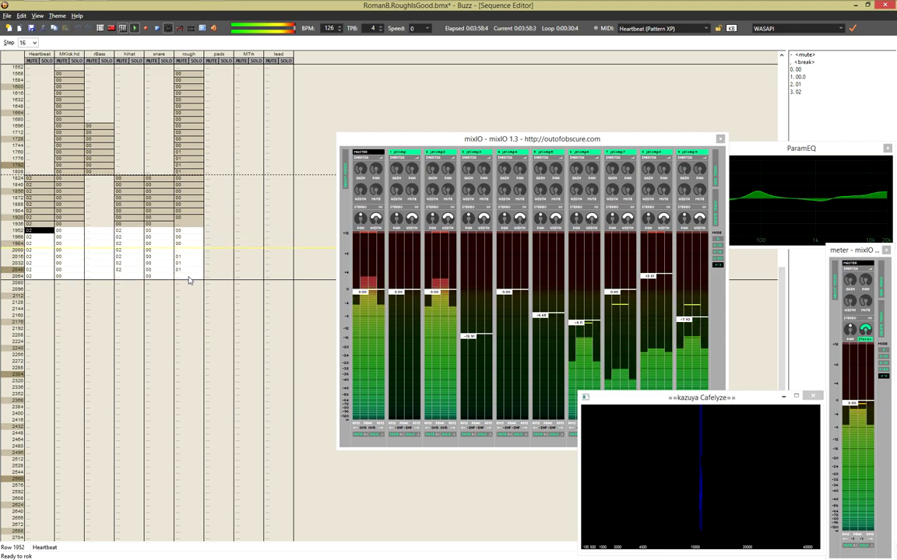
pyautogui.hotkey('ctrl', 'c')
pyautogui.click(41, 284)
pyautogui.hotkey('ctrl', 'v')
pyautogui.press('Down')
pyautogui.press('Down')
pyautogui.press('Down')
pyautogui.press('Down')
pyautogui.press('Down')
pyautogui.press('Down')
pyautogui.press('Down')
pyautogui.press('Down')
pyautogui.press('Down')
pyautogui.press('Down')
pyautogui.press('Down')
pyautogui.press('Down')
pyautogui.press('Down')
pyautogui.press('Down')
pyautogui.press('Down')
pyautogui.press('Down')
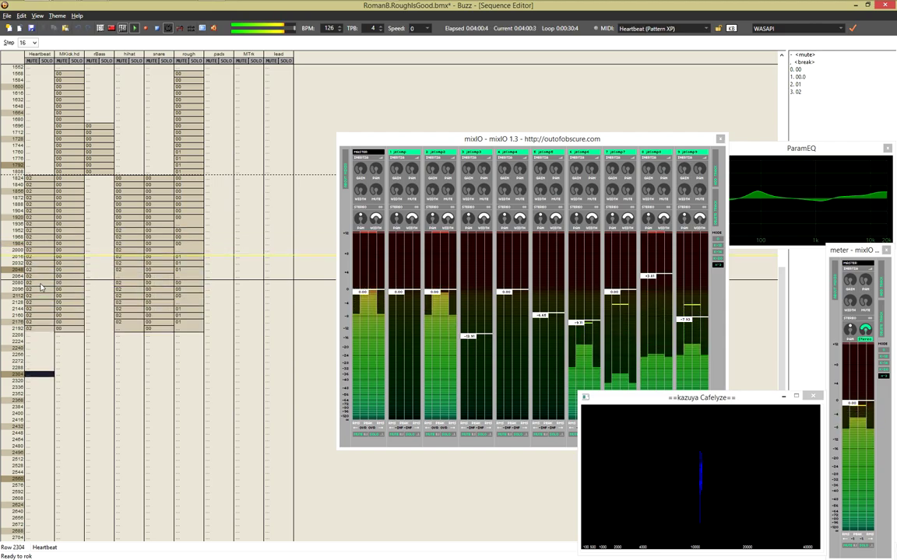
pyautogui.press('Up')
pyautogui.press('Up')
pyautogui.press('Up')
pyautogui.press('Up')
pyautogui.press('Up')
pyautogui.press('Up')
pyautogui.press('Up')
pyautogui.press('Up')
pyautogui.hotkey('ctrl', 'v')
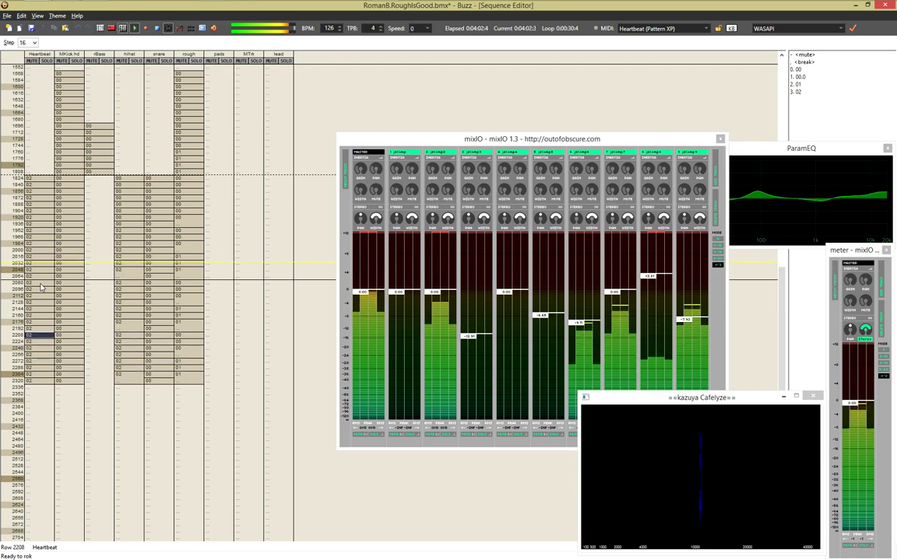
pyautogui.scroll(3, 42, 288)
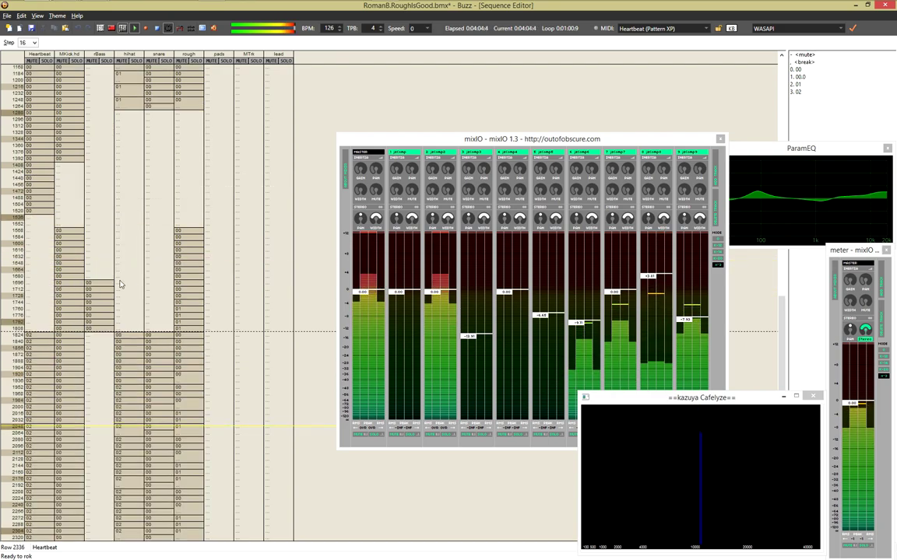
pyautogui.scroll(-2, 137, 294)
# Open the lead track's empty pattern 00 at row 2080 for editing
pyautogui.click(217, 339)
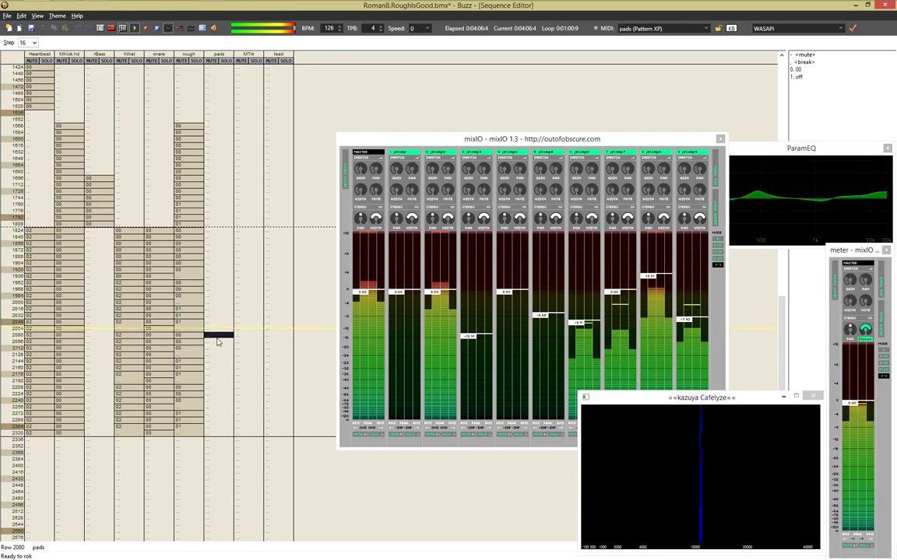
pyautogui.press('Right')
pyautogui.press('Right')
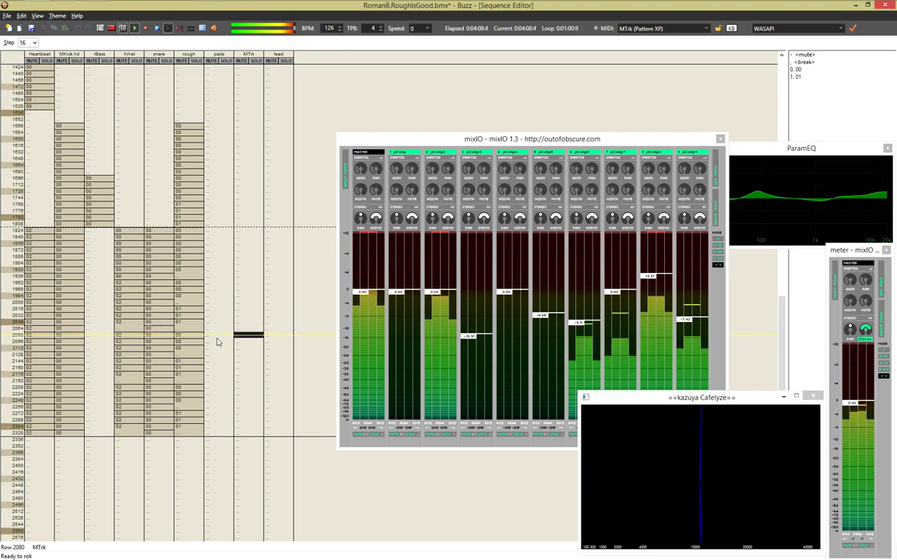
pyautogui.press('Return')
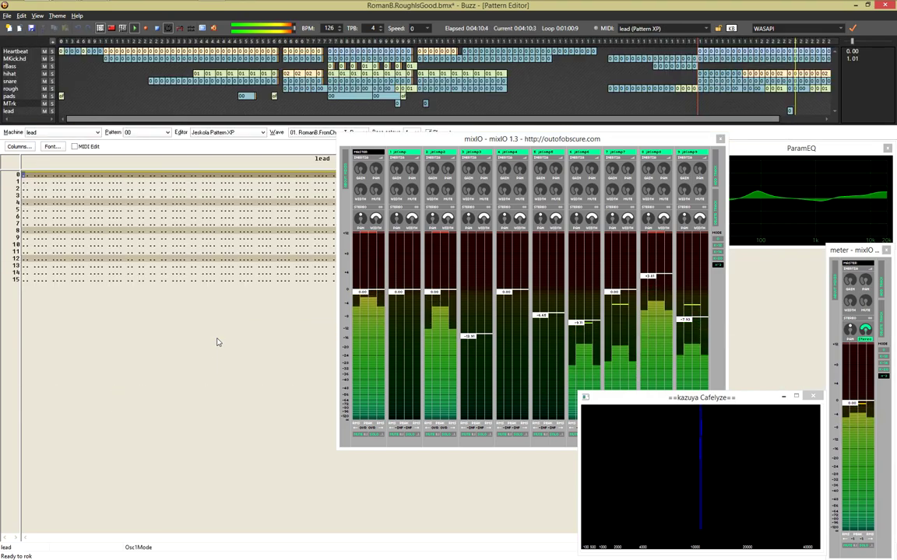
# Move the mixIO mixer window out of the way of the lead pattern
pyautogui.moveTo(509, 142); pyautogui.dragTo(454, 327)
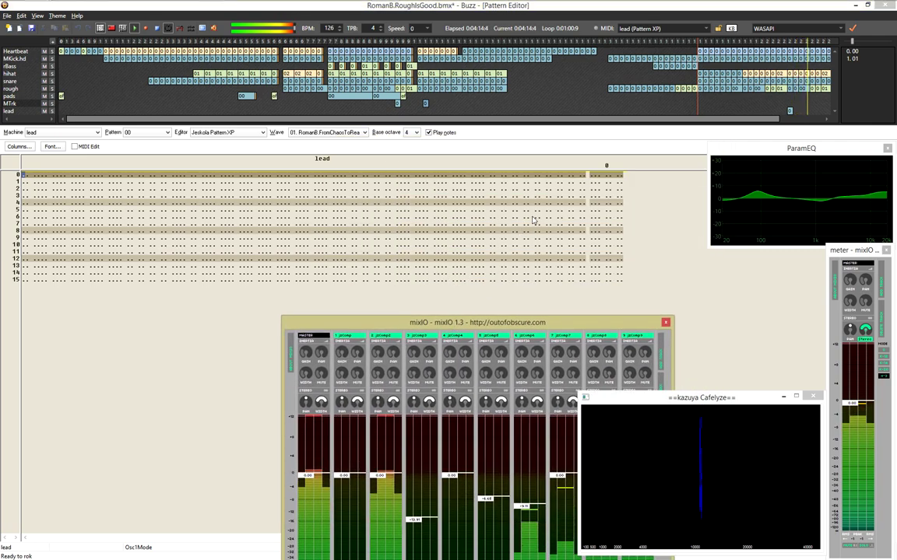
pyautogui.click(569, 210)
pyautogui.click(207, 216)
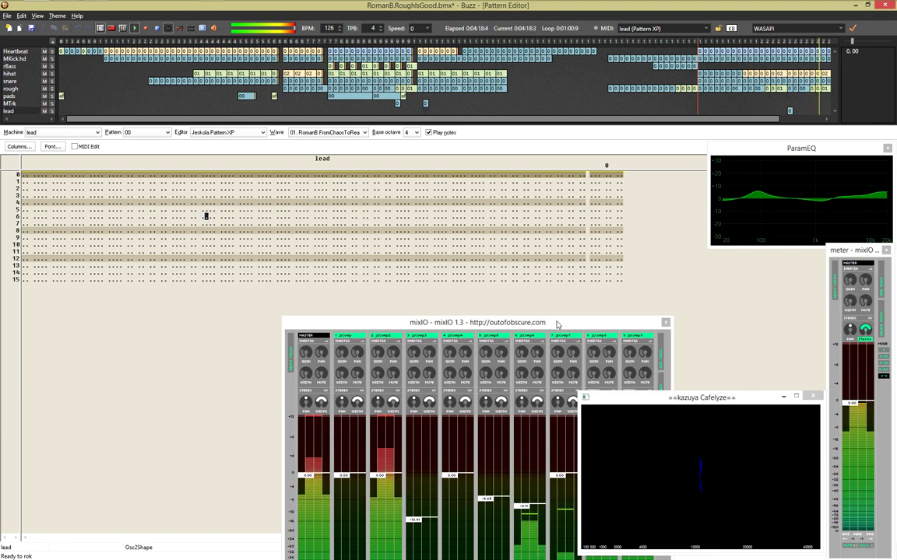
pyautogui.moveTo(558, 323); pyautogui.dragTo(613, 255)
# Start song playback from lead row 2080 and open lead pattern 00 for editing
pyautogui.press('F4')
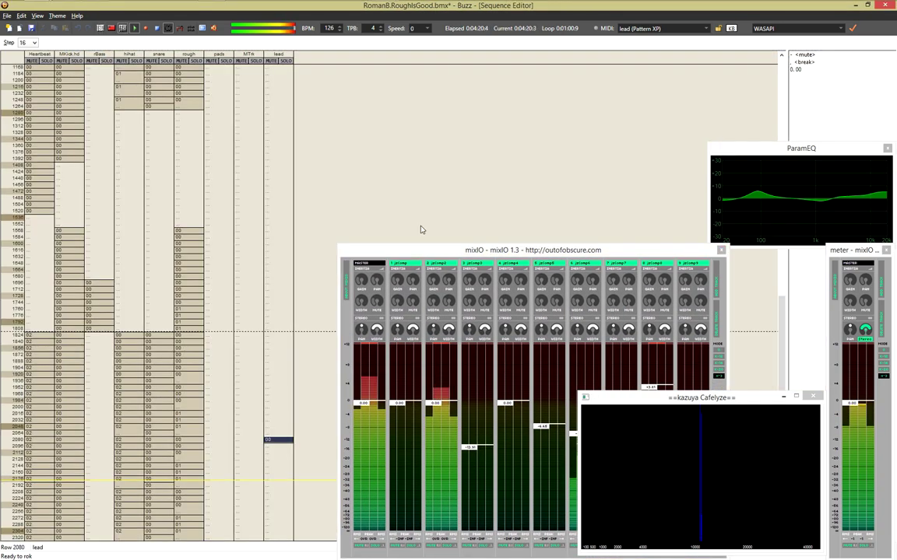
pyautogui.press('Up')
pyautogui.press('Up')
pyautogui.press('Up')
pyautogui.press('Up')
pyautogui.press('Up')
pyautogui.press('Up')
pyautogui.press('Up')
pyautogui.press('Up')
pyautogui.press('Up')
pyautogui.press('Up')
pyautogui.press('Up')
pyautogui.press('Up')
pyautogui.press('Up')
pyautogui.press('Up')
pyautogui.press('Up')
pyautogui.press('Up')
pyautogui.press('Up')
pyautogui.press('Up')
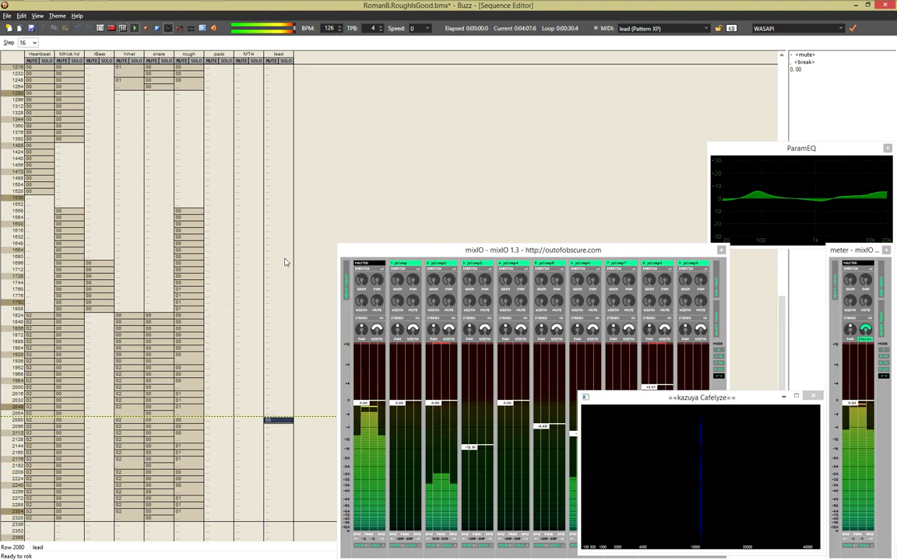
pyautogui.press('F6')
pyautogui.press('Return')
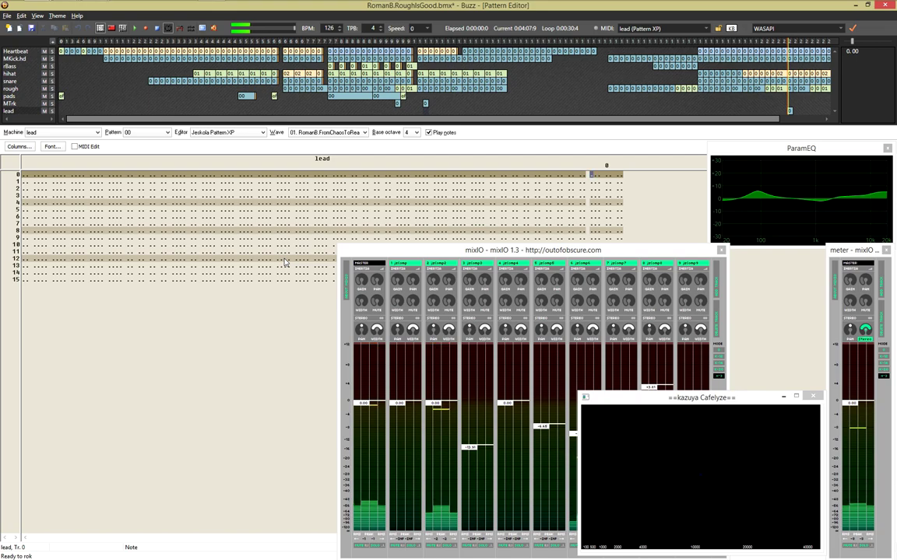
# Enter the A-4 chord root with a note-off on track 0, and add two note tracks
pyautogui.press('Up')
pyautogui.press('1')
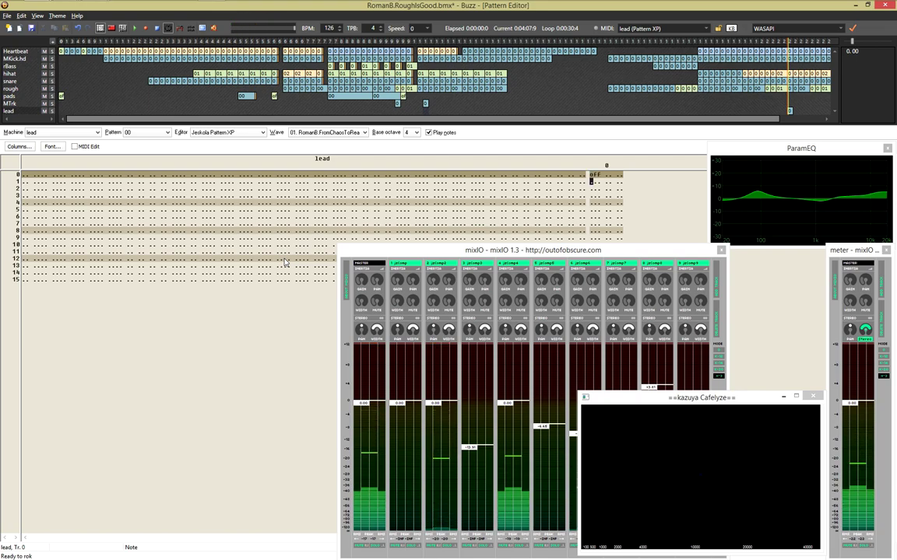
pyautogui.press('1')
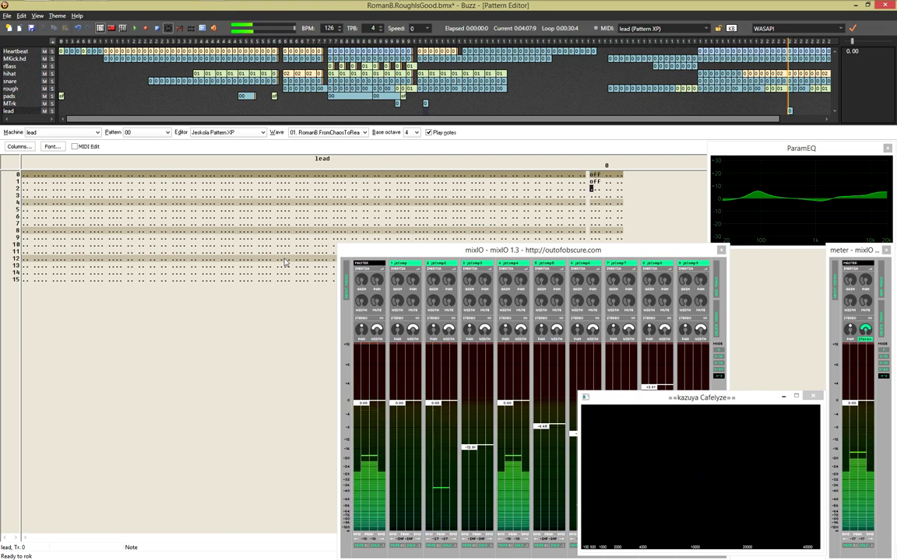
pyautogui.press('Up')
pyautogui.press('h')
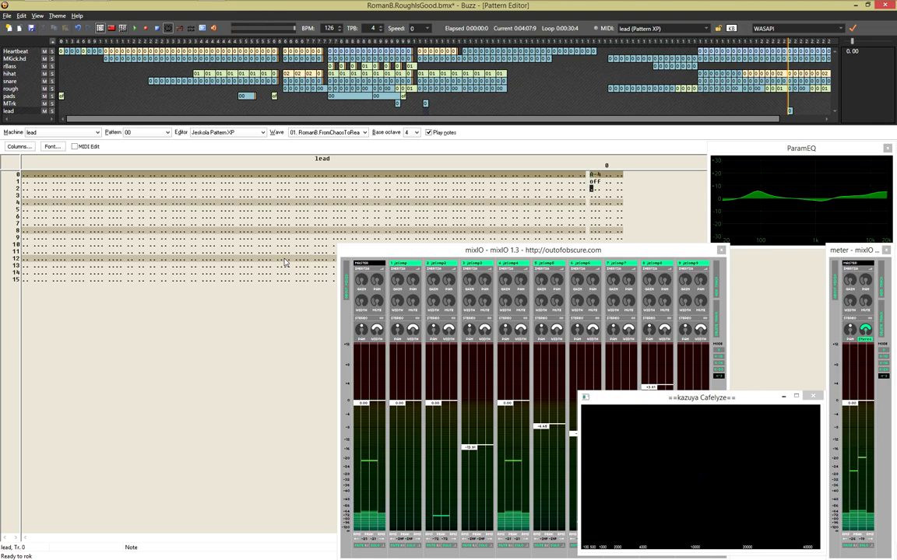
pyautogui.press('Down')
pyautogui.press('ctrl+KP_Add')
pyautogui.press('ctrl+KP_Add')
# Enter C#5 on track 1 and E-5 on track 2, each followed by a note-off
pyautogui.press('Tab')
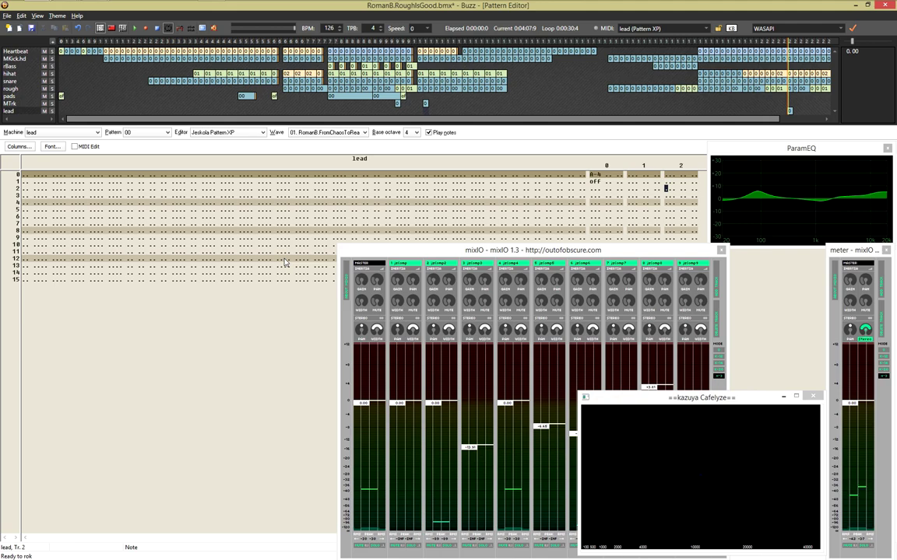
pyautogui.press('Up')
pyautogui.press('w')
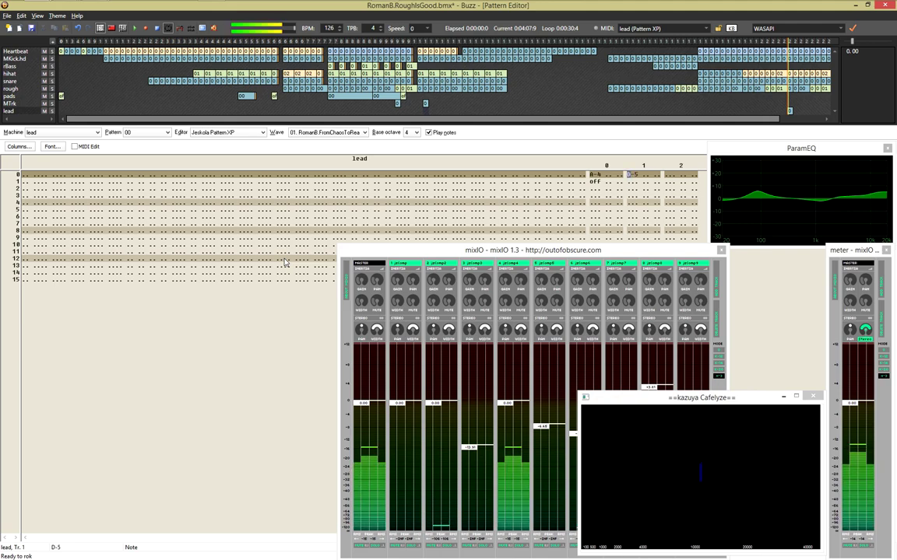
pyautogui.press('1')
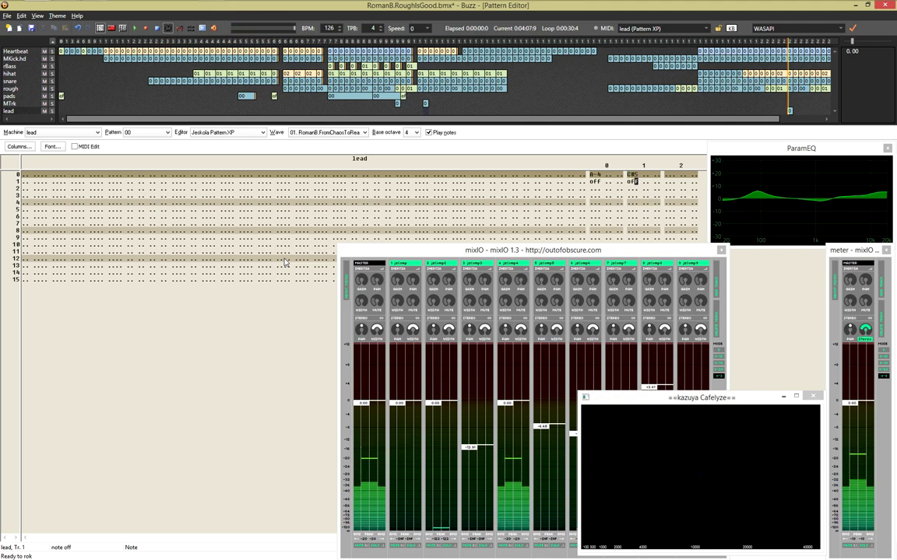
pyautogui.press('Tab')
pyautogui.press('Up')
pyautogui.press('Up')
pyautogui.press('e')
pyautogui.press('e')
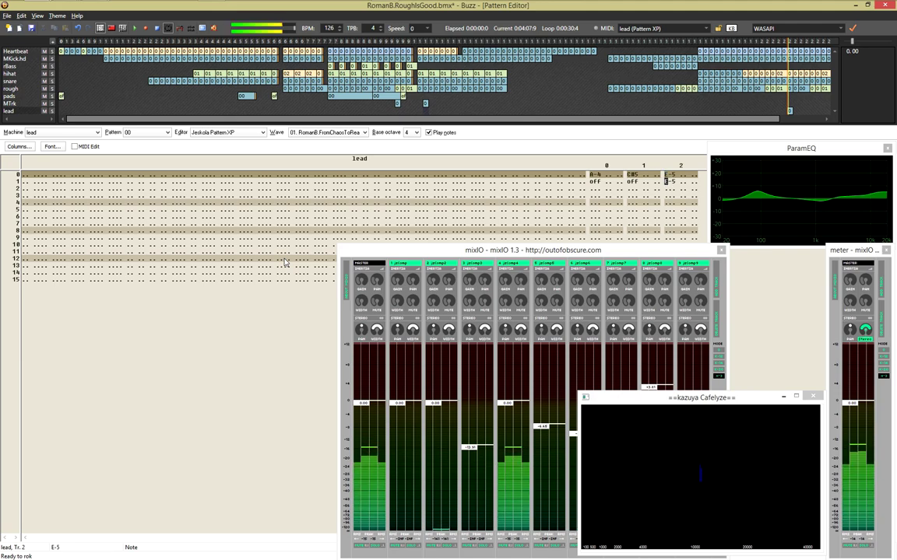
pyautogui.press('1')
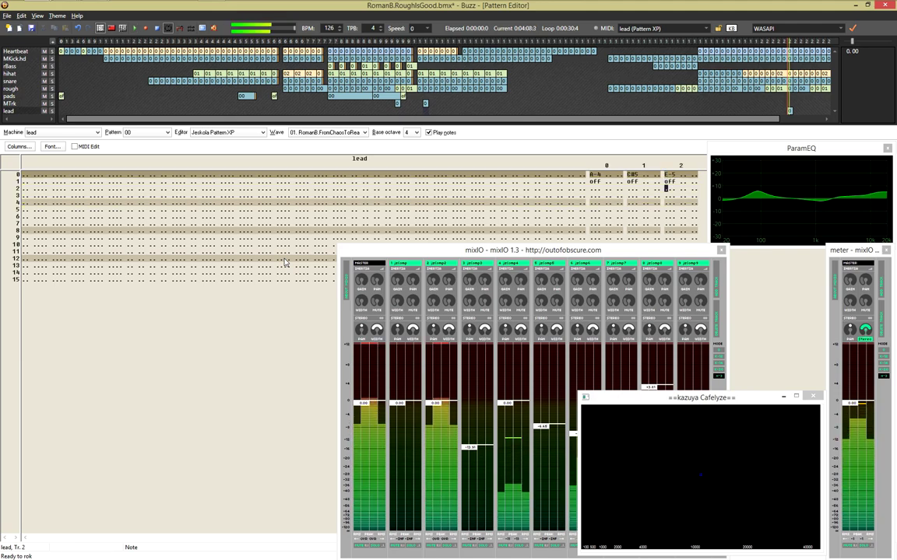
pyautogui.press('Left')
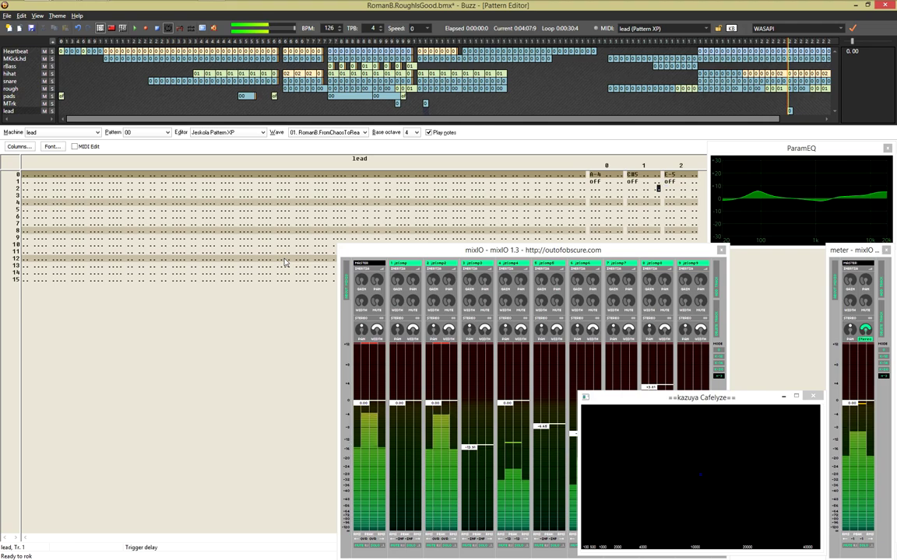
pyautogui.press('Left')
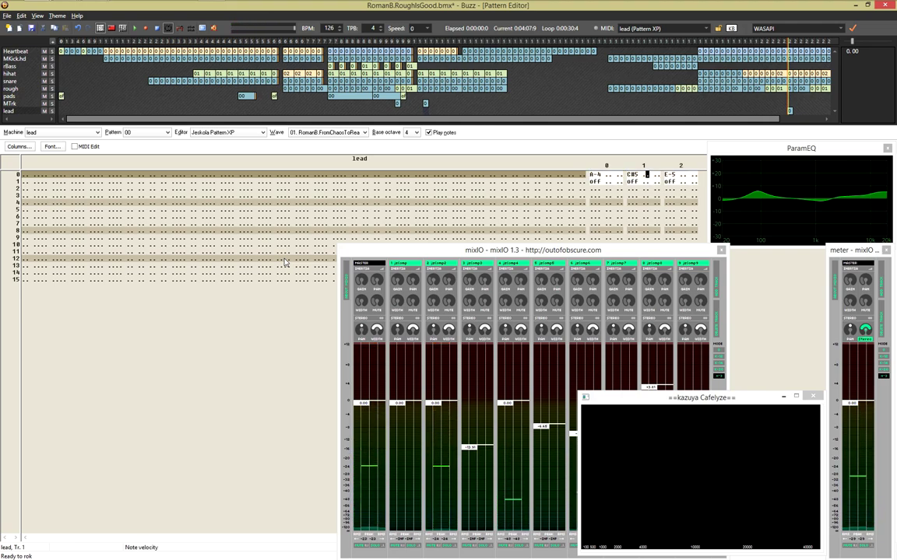
# Paste the chord and its note-offs again at rows 3–4 and 7–8
pyautogui.hotkey('shift', 'Tab')
pyautogui.press('Down')
pyautogui.press('Down')
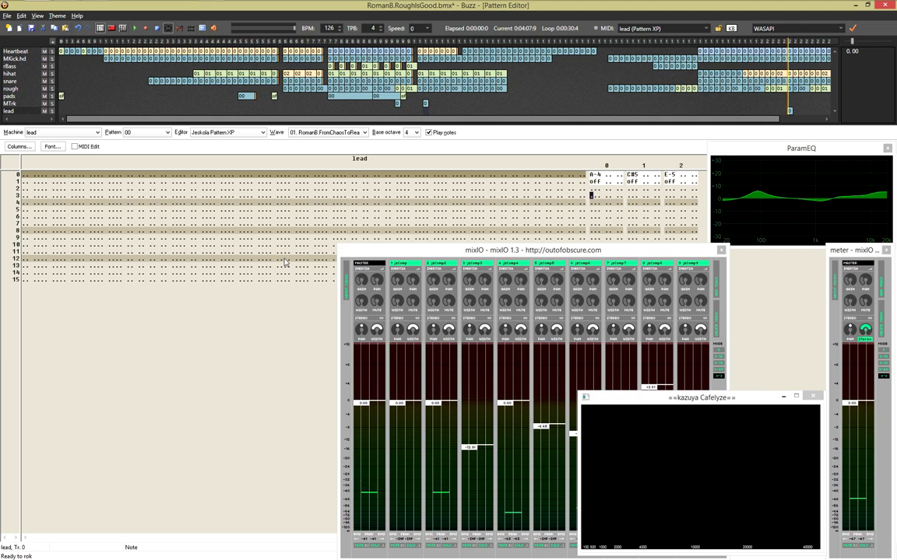
pyautogui.hotkey('ctrl', 'v')
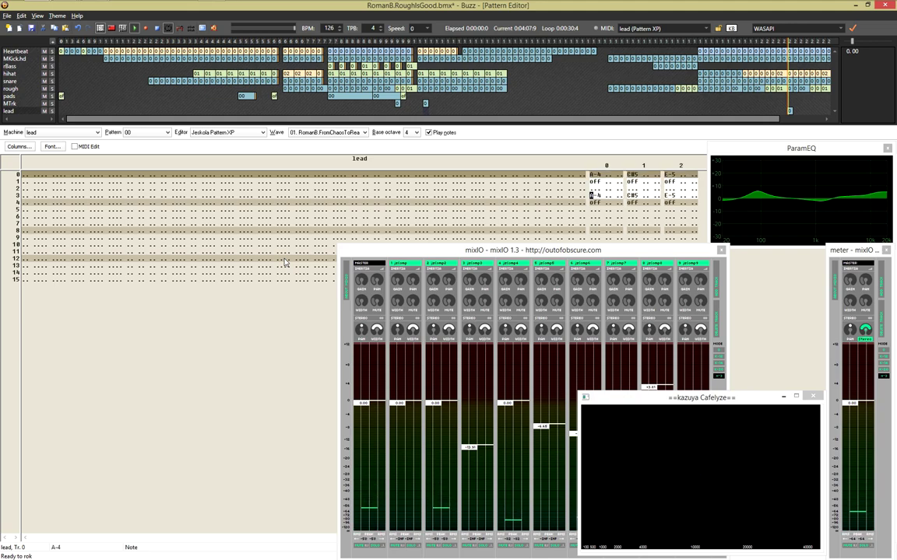
pyautogui.press('Down')
pyautogui.press('Down')
pyautogui.press('Down')
pyautogui.press('Down')
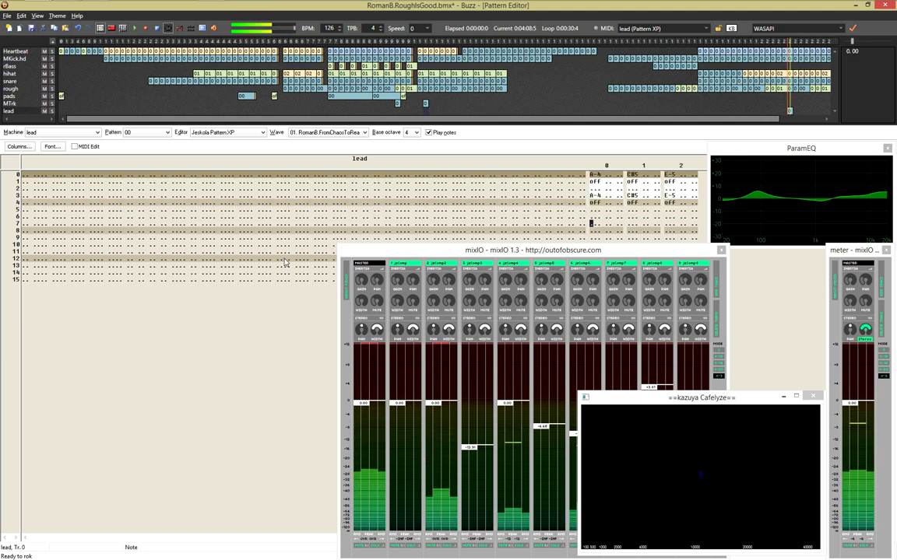
pyautogui.hotkey('ctrl', 'v')
pyautogui.press('Down')
pyautogui.press('Down')
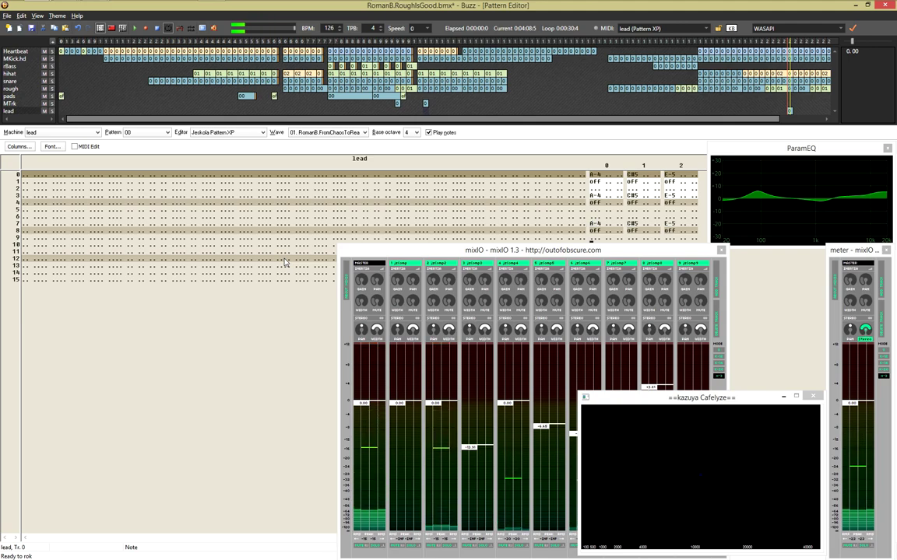
# Audition the pattern, play the song from row 2080, then open the lead pattern's Pattern Properties
pyautogui.press('F5')
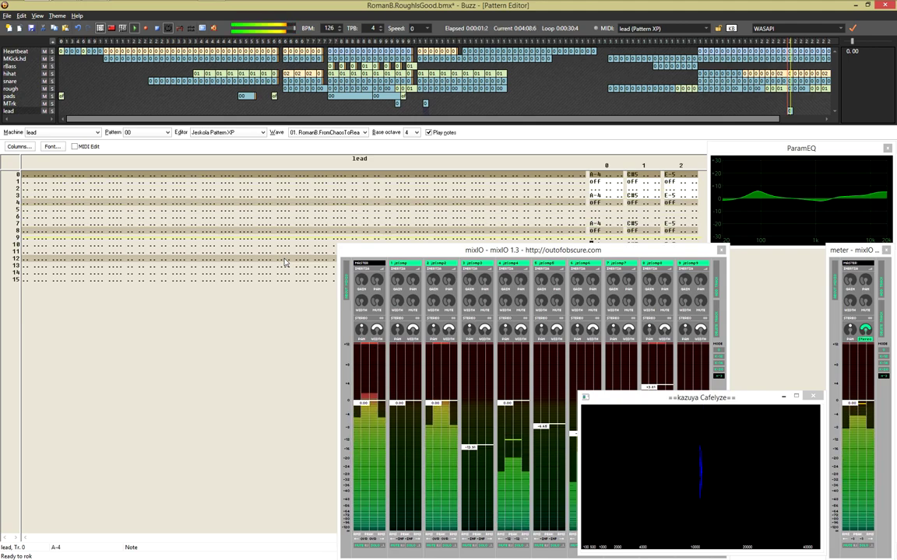
pyautogui.press('F8')
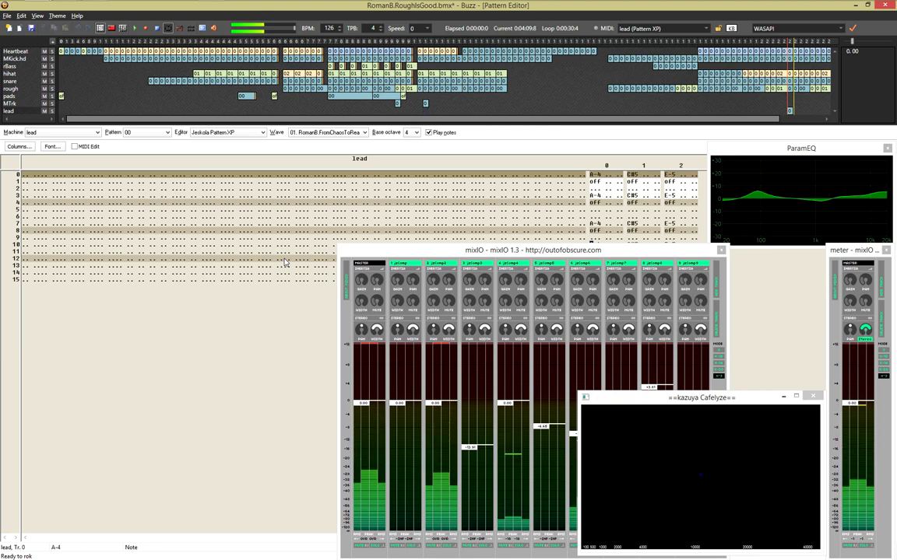
pyautogui.press('F4')
pyautogui.press('Up')
pyautogui.press('Up')
pyautogui.press('Up')
pyautogui.press('Up')
pyautogui.press('Up')
pyautogui.press('Up')
pyautogui.press('Up')
pyautogui.press('Up')
pyautogui.press('Up')
pyautogui.press('Up')
pyautogui.press('Up')
pyautogui.press('Up')
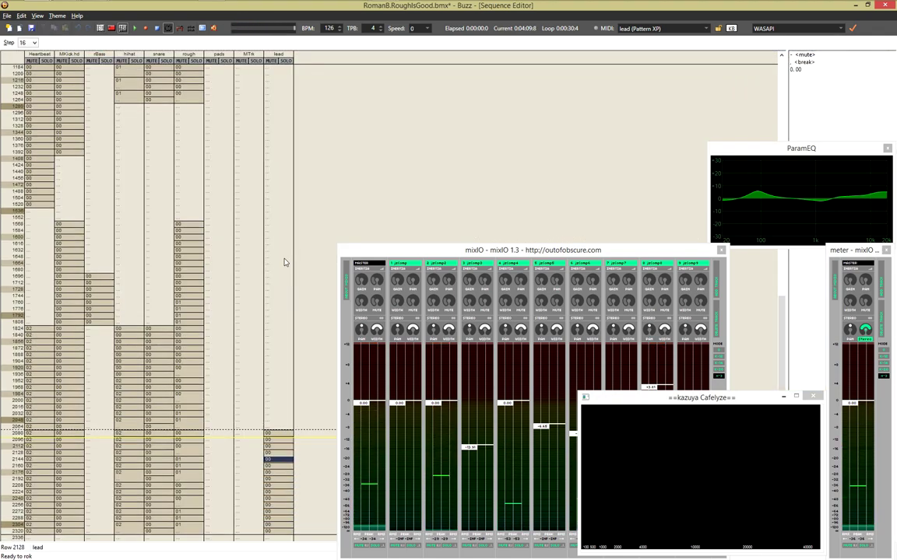
pyautogui.press('F6')
pyautogui.press('Down')
pyautogui.press('Down')
pyautogui.press('Down')
pyautogui.press('Down')
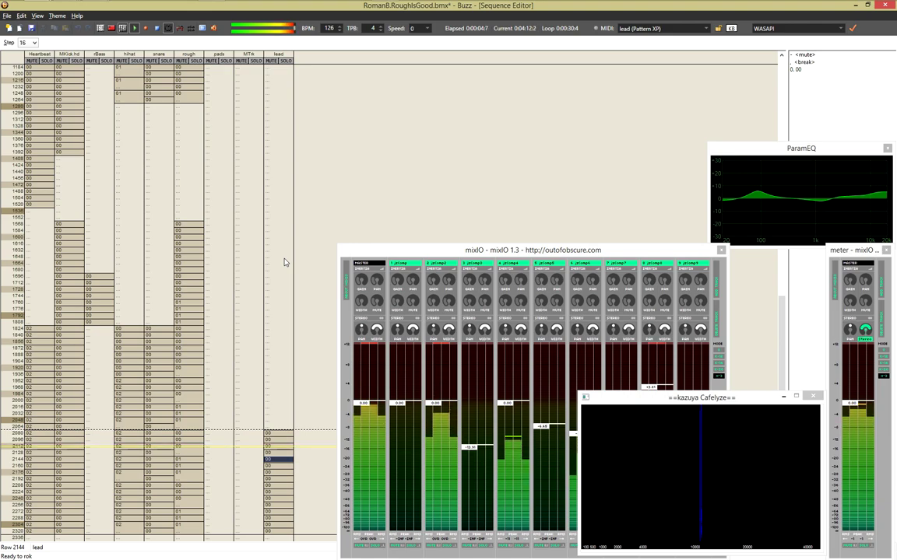
pyautogui.press('Up')
pyautogui.press('F8')
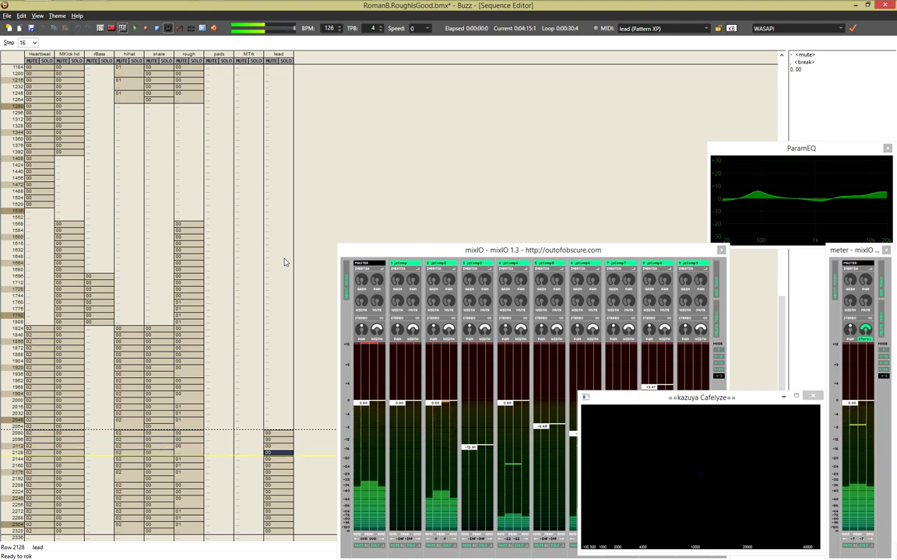
pyautogui.press('Return')
pyautogui.hotkey('ctrl', 'BackSpace')
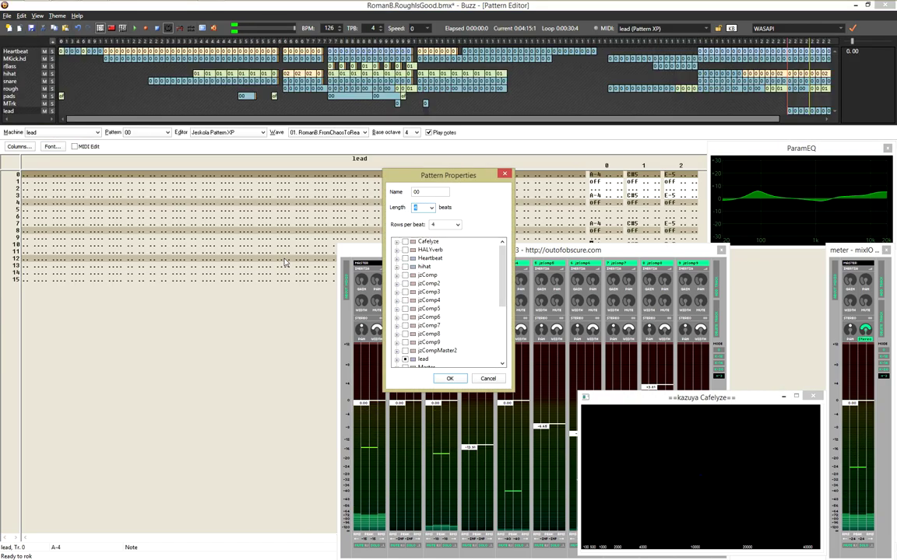
# Set the lead pattern length to 8 beats and close the mixIO, Cafelyze and ParamEQ windows
pyautogui.write('8')
pyautogui.press('Return')
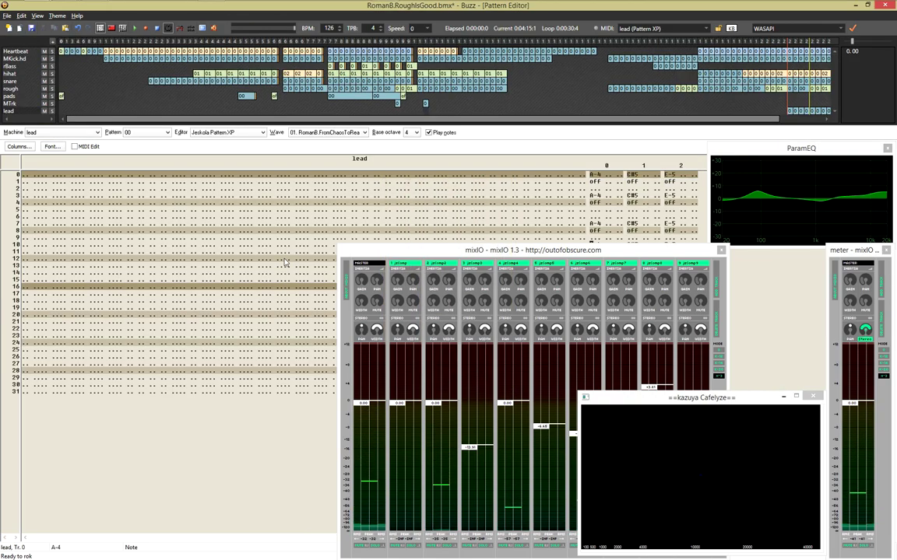
pyautogui.click(721, 250)
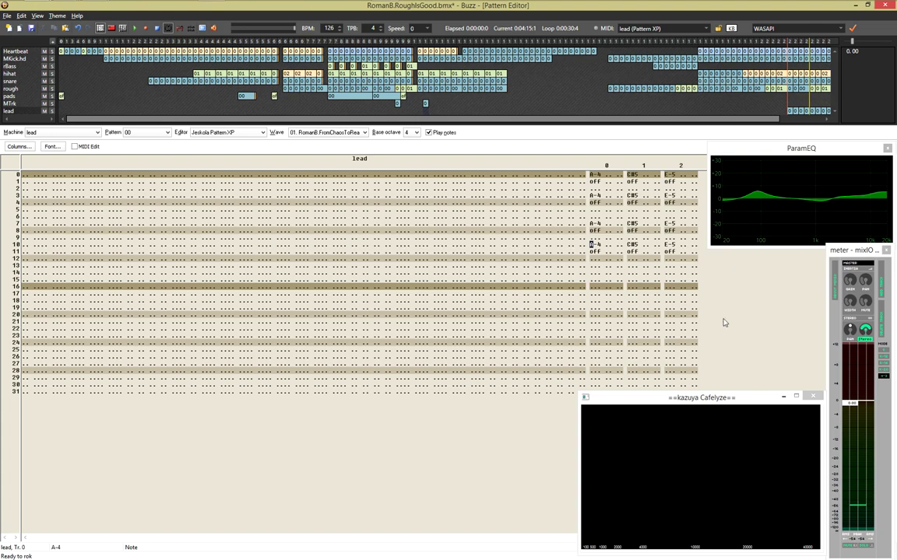
pyautogui.click(814, 397)
pyautogui.click(888, 148)
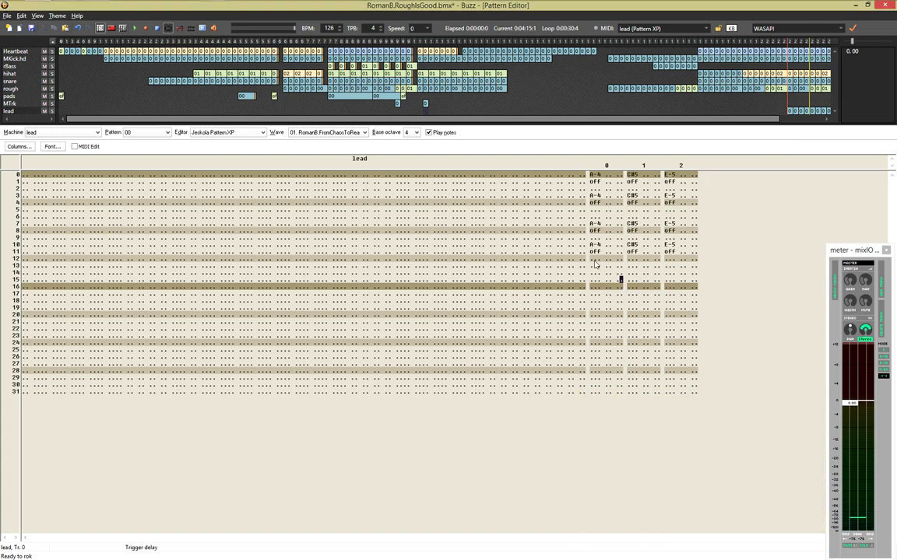
# Play the pattern and check the song sequence, then enter A-4 at row 16
pyautogui.press('F5')
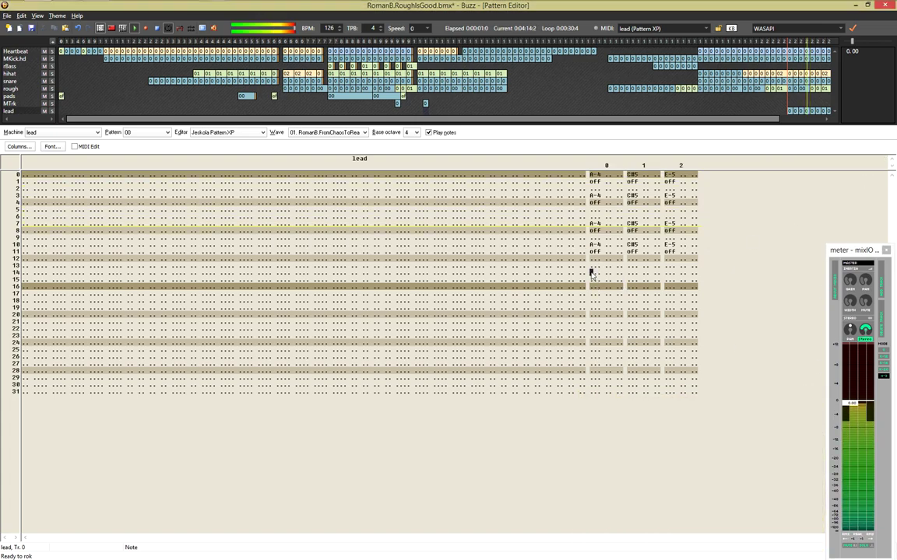
pyautogui.press('Home')
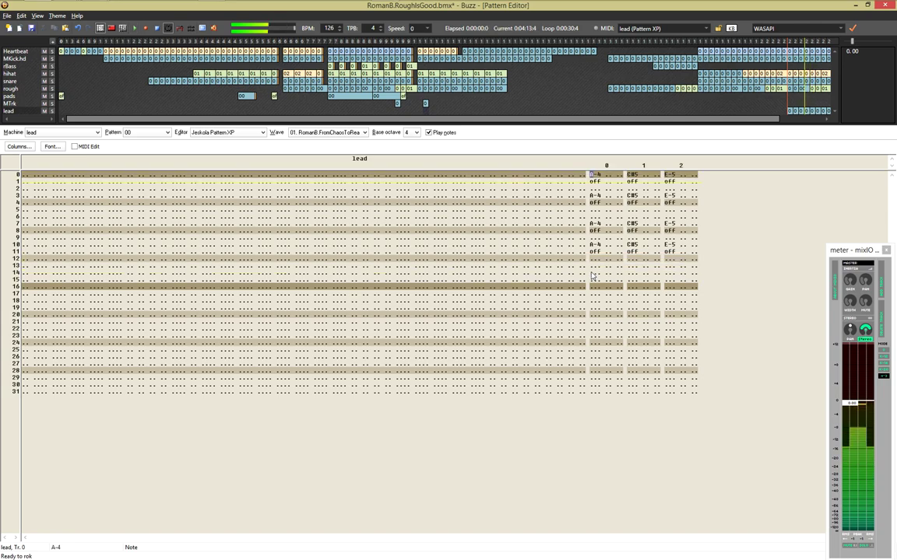
pyautogui.press('F4')
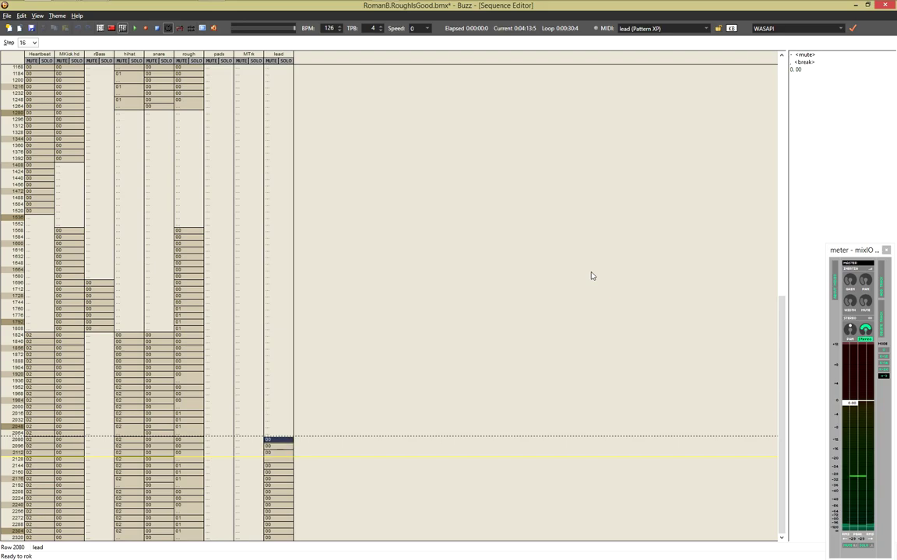
pyautogui.press('F2')
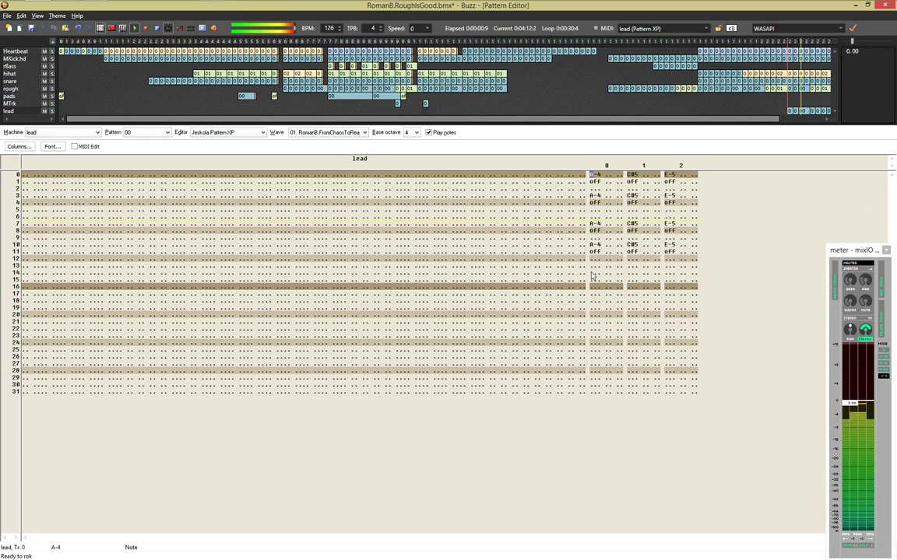
pyautogui.press('F8')
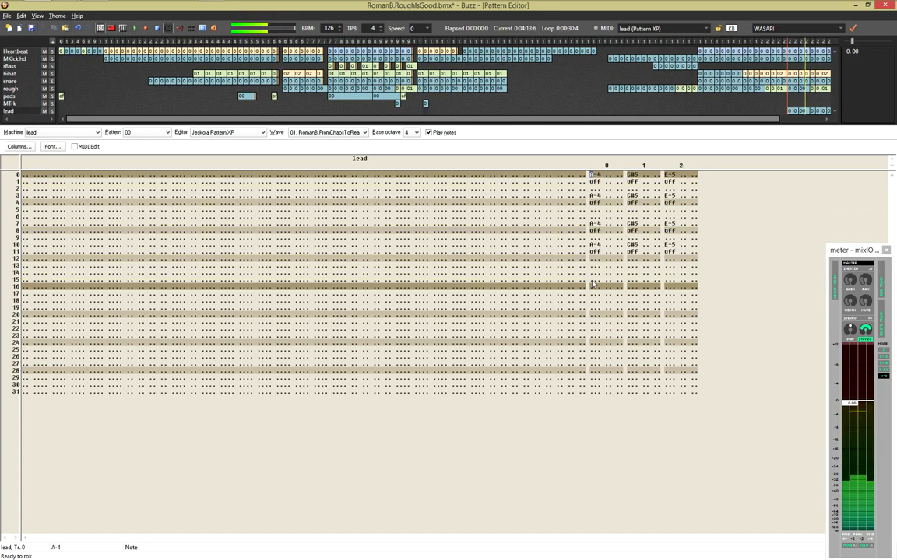
pyautogui.press('n')
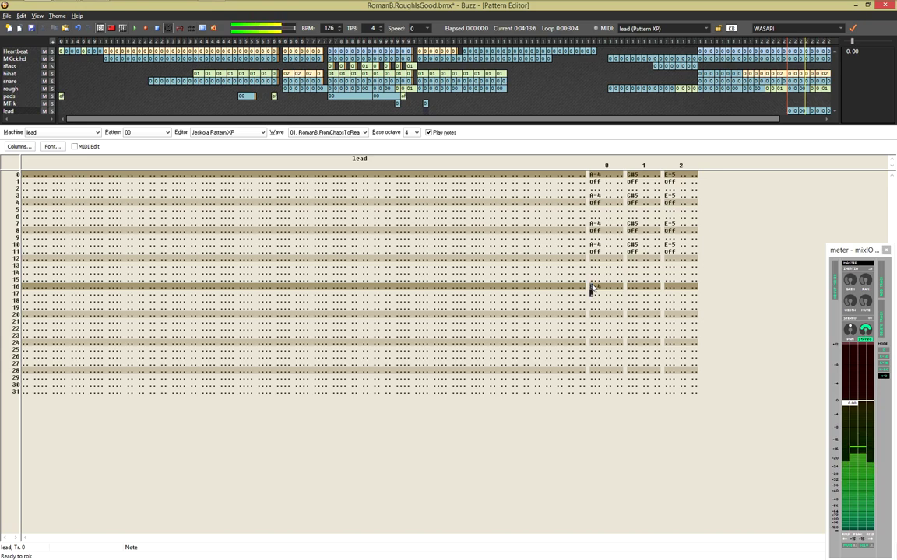
# Enter the E-4/B-4/D-5 chord on row 16 across three tracks, with note-offs on row 17
pyautogui.press('Down')
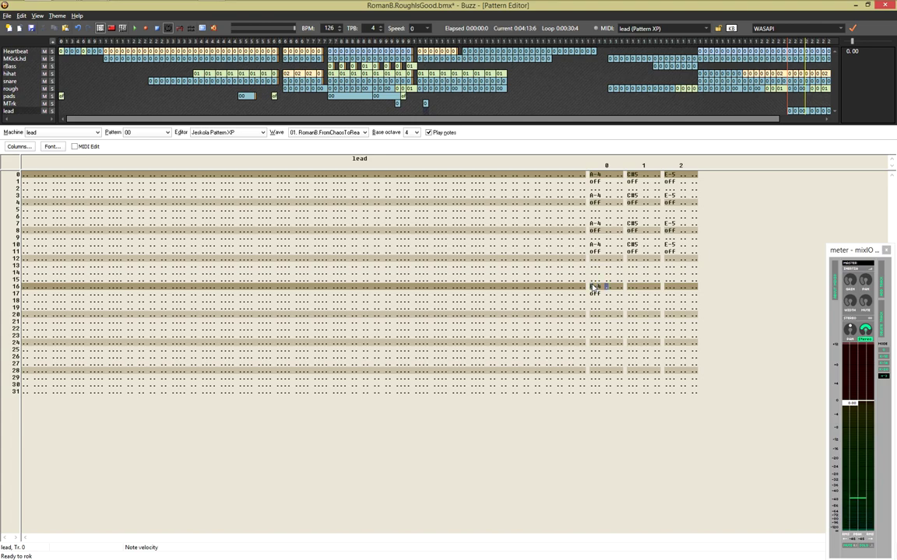
pyautogui.press('c')
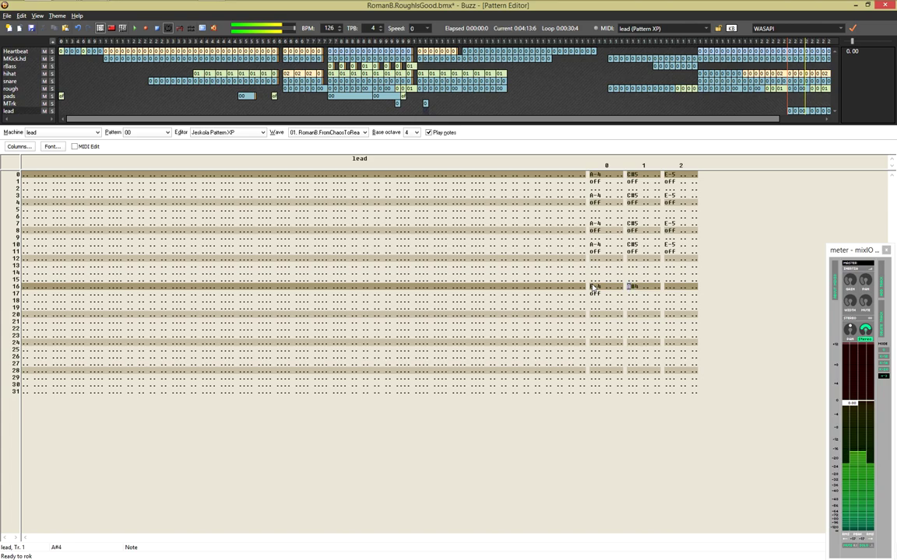
pyautogui.press('1')
pyautogui.press('Right')
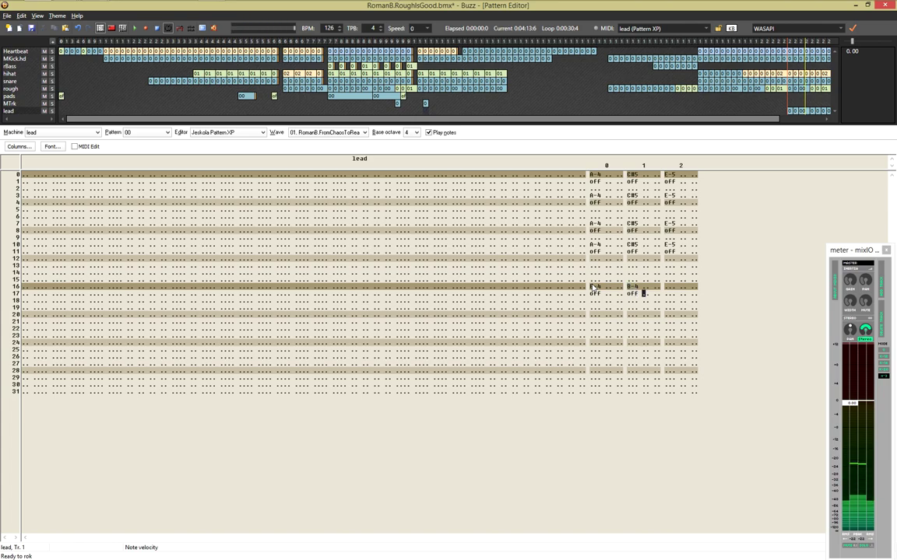
pyautogui.press('e')
pyautogui.press('w')
pyautogui.press('Up')
pyautogui.press('Up')
pyautogui.press('1')
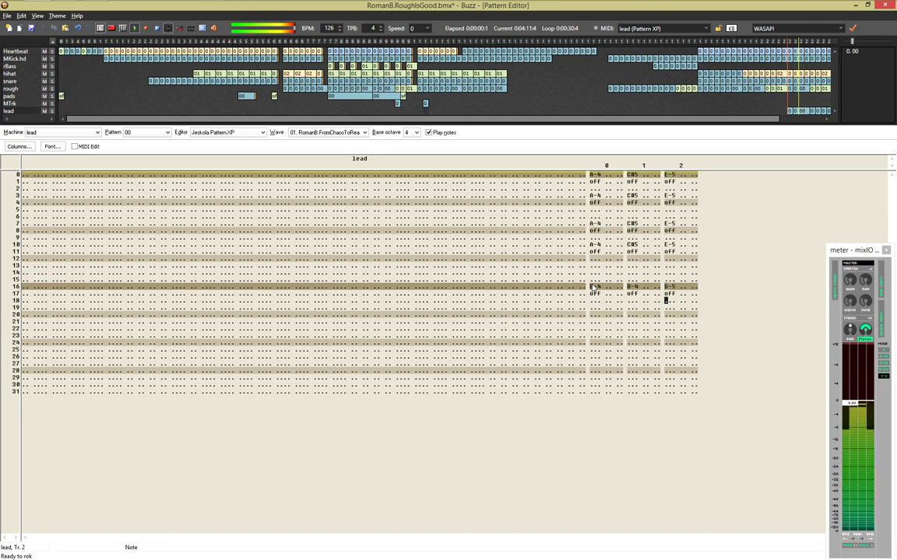
pyautogui.press('Up')
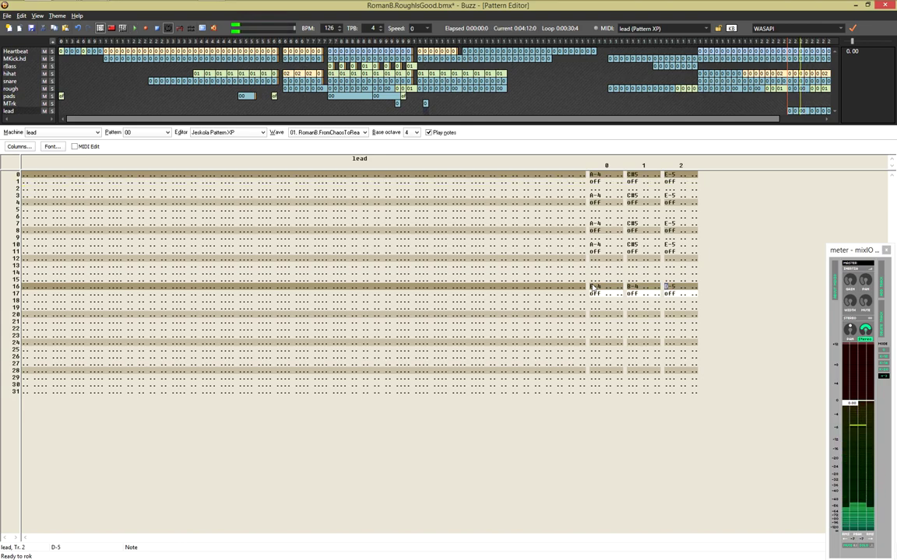
# Paste the chord and note-offs at rows 19, 23 and 26, then play the song
pyautogui.press('Down')
pyautogui.press('Down')
pyautogui.press('Down')
pyautogui.press('Left')
pyautogui.press('Left')
pyautogui.press('Left')
pyautogui.press('Left')
pyautogui.press('Left')
pyautogui.press('Left')
pyautogui.hotkey('ctrl', 'v')
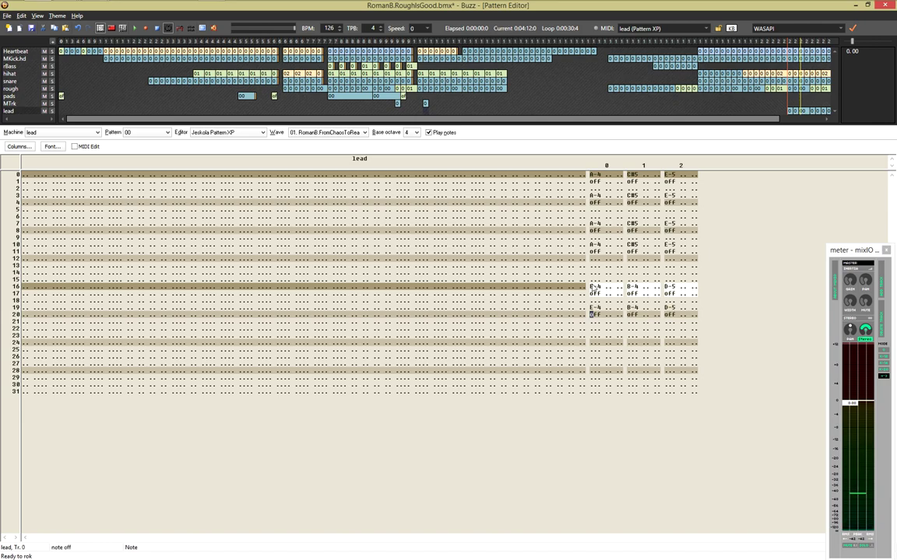
pyautogui.hotkey('ctrl', 'v')
pyautogui.hotkey('ctrl', 'v')
pyautogui.press('F5')
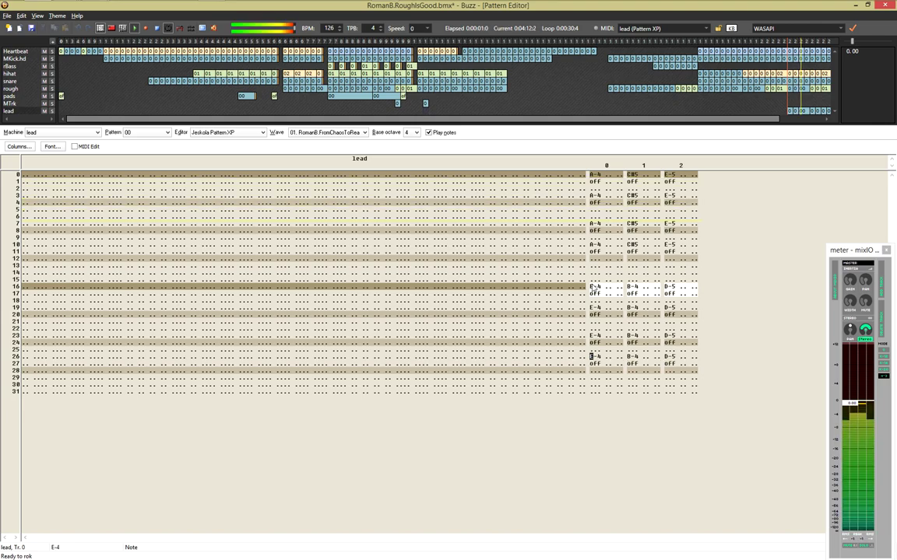
pyautogui.press('F4')
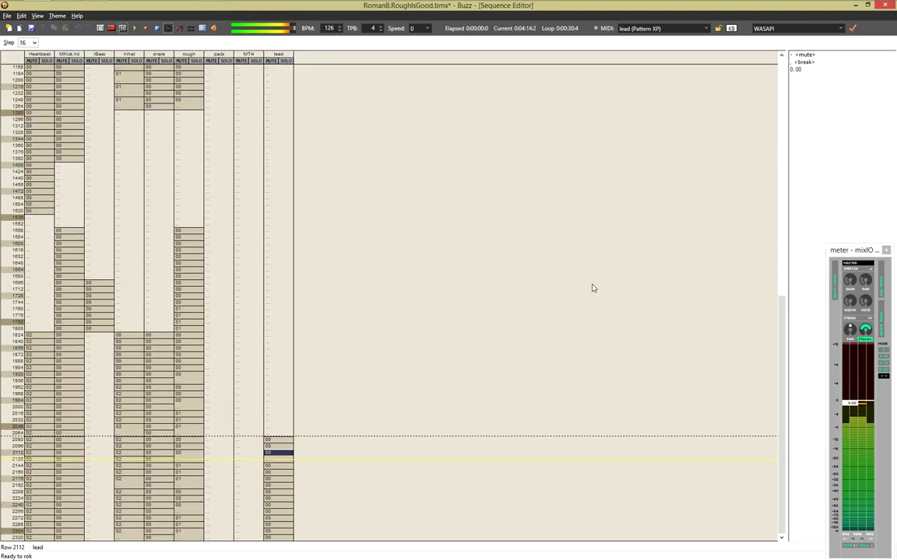
# Retype a row 16 chord note in the lead pattern and audition the change
pyautogui.press('F2')
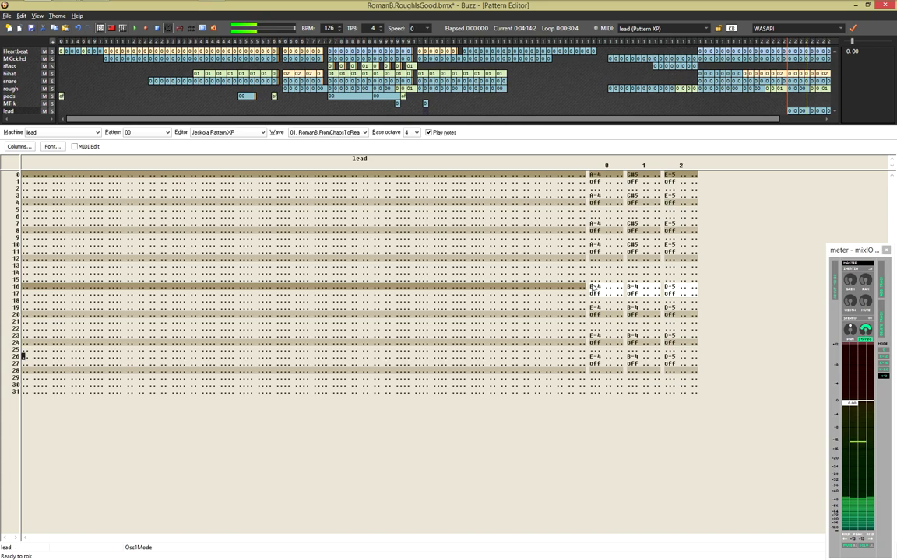
pyautogui.press('Up')
pyautogui.press('Up')
pyautogui.press('Up')
pyautogui.press('Up')
pyautogui.press('Up')
pyautogui.press('Up')
pyautogui.press('Up')
pyautogui.press('Up')
pyautogui.press('Up')
pyautogui.press('Up')
pyautogui.press('Up')
pyautogui.press('Up')
pyautogui.press('Up')
pyautogui.press('Up')
pyautogui.press('Up')
pyautogui.press('Down')
pyautogui.press('Down')
pyautogui.press('Down')
pyautogui.press('Down')
pyautogui.press('Down')
pyautogui.press('Right')
pyautogui.press('Right')
pyautogui.press('Right')
pyautogui.press('Right')
pyautogui.press('Right')
pyautogui.press('Right')
pyautogui.press('Left')
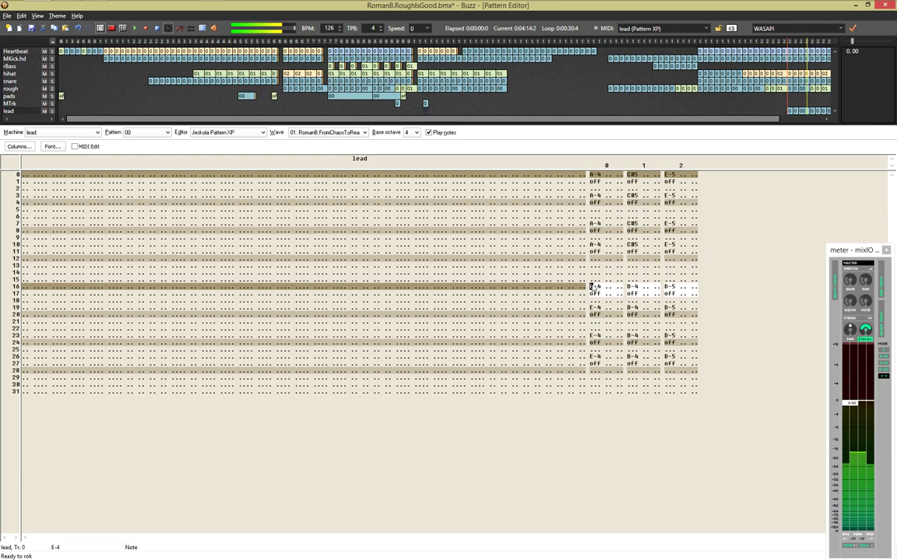
pyautogui.press('x')
pyautogui.press('F5')
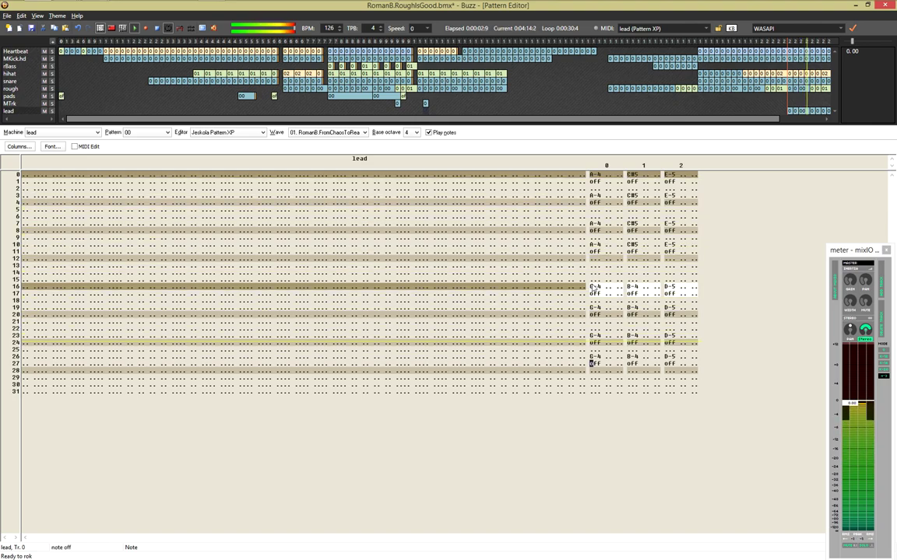
pyautogui.press('F8')
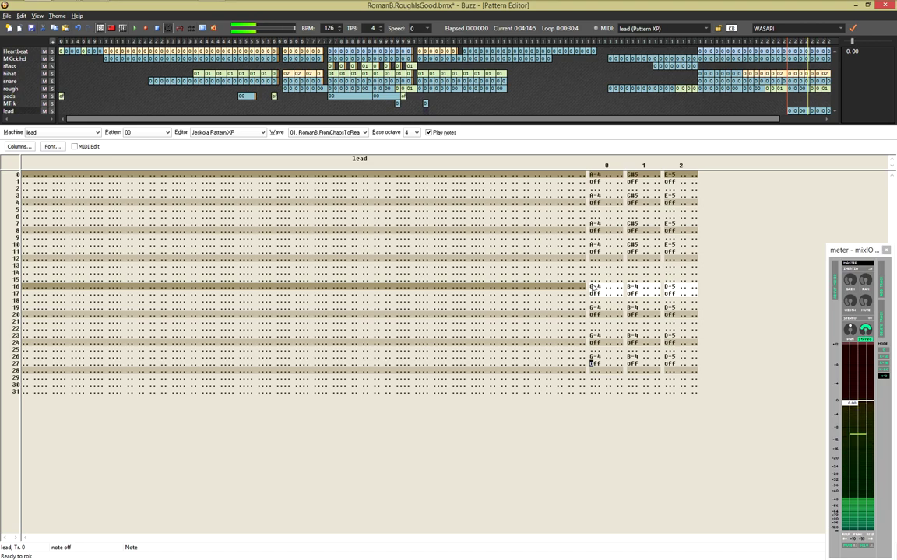
# Step through the row 16–19 note columns of the three chord tracks
pyautogui.press('Up')
pyautogui.press('Up')
pyautogui.press('Up')
pyautogui.press('Up')
pyautogui.press('Up')
pyautogui.press('Up')
pyautogui.press('Up')
pyautogui.press('Up')
pyautogui.press('Up')
pyautogui.press('Up')
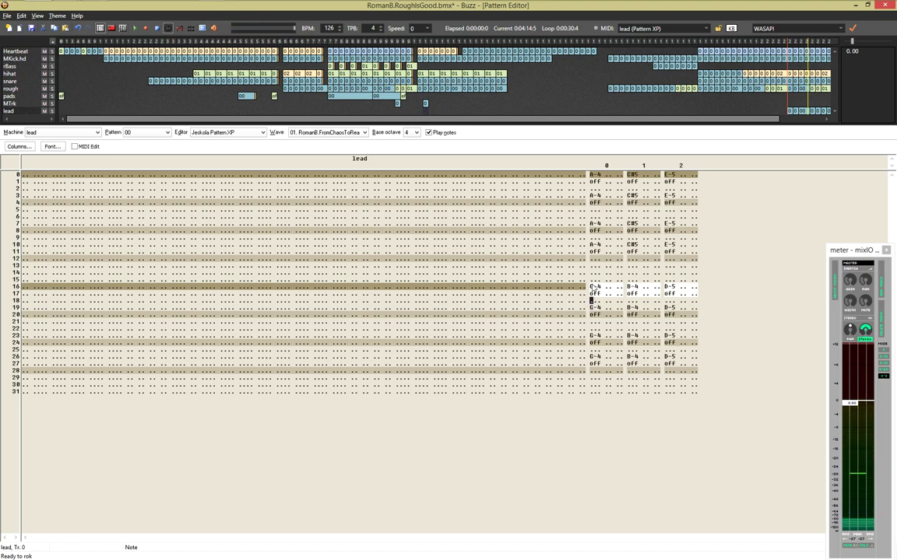
pyautogui.press('Down')
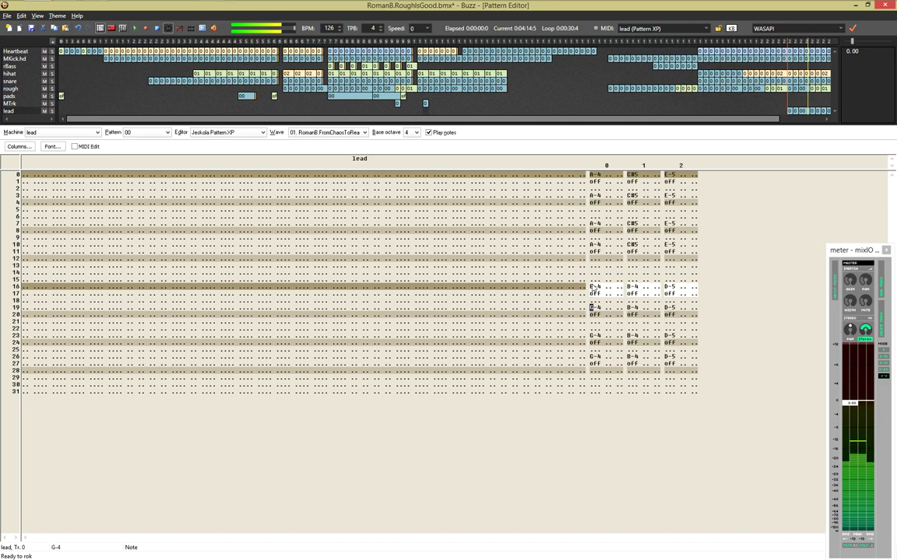
pyautogui.press('Up')
pyautogui.press('Right')
pyautogui.press('Right')
pyautogui.press('Down')
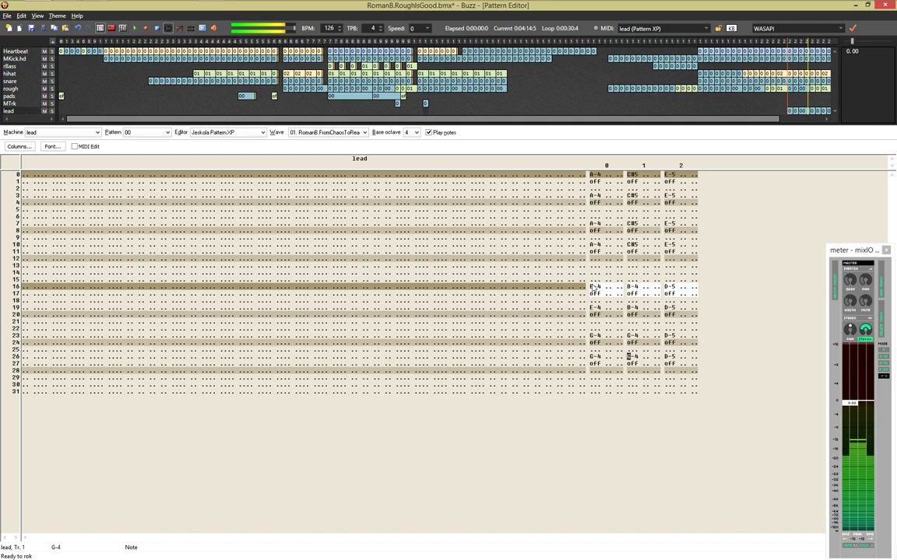
pyautogui.press('Up')
pyautogui.press('Right')
pyautogui.press('Up')
pyautogui.press('Up')
# Change the second-track row 16 note to G-4 and set the third track's top notes to B-4
pyautogui.press('Left')
pyautogui.press('Left')
pyautogui.press('Left')
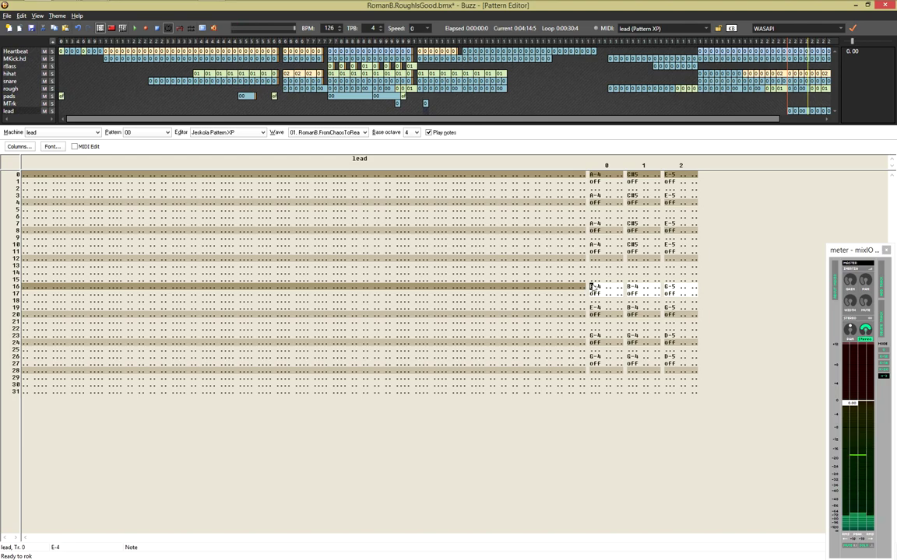
pyautogui.press('Down')
pyautogui.press('b')
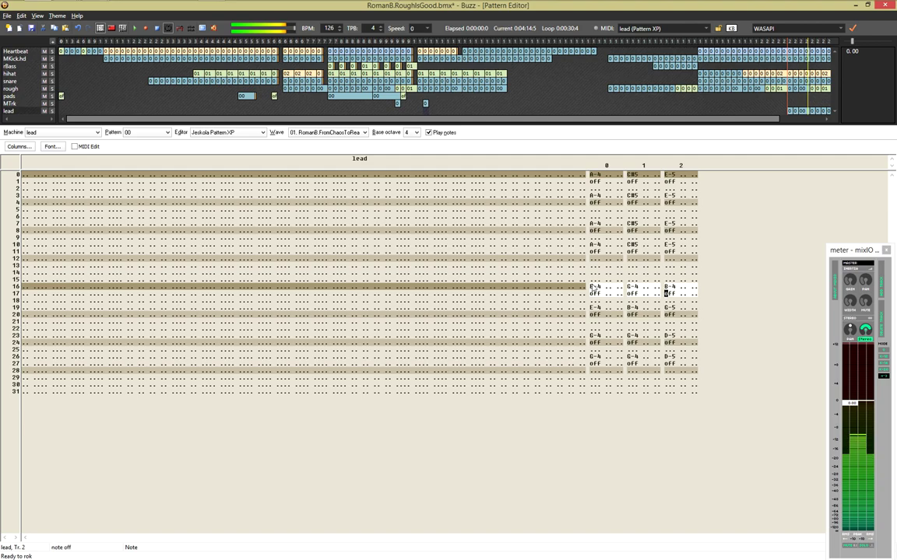
pyautogui.press('m')
pyautogui.press('Down')
pyautogui.press('Down')
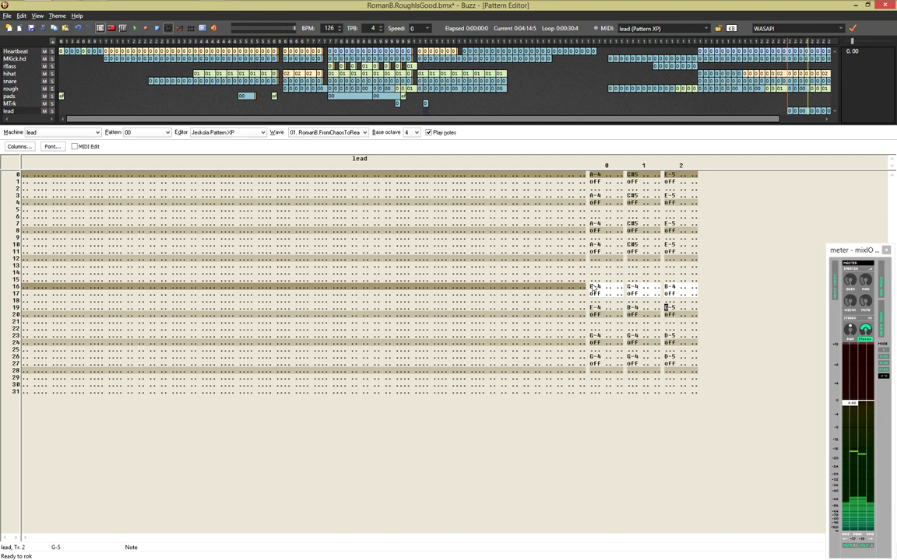
pyautogui.press('m')
pyautogui.press('Up')
pyautogui.press('Up')
pyautogui.press('Left')
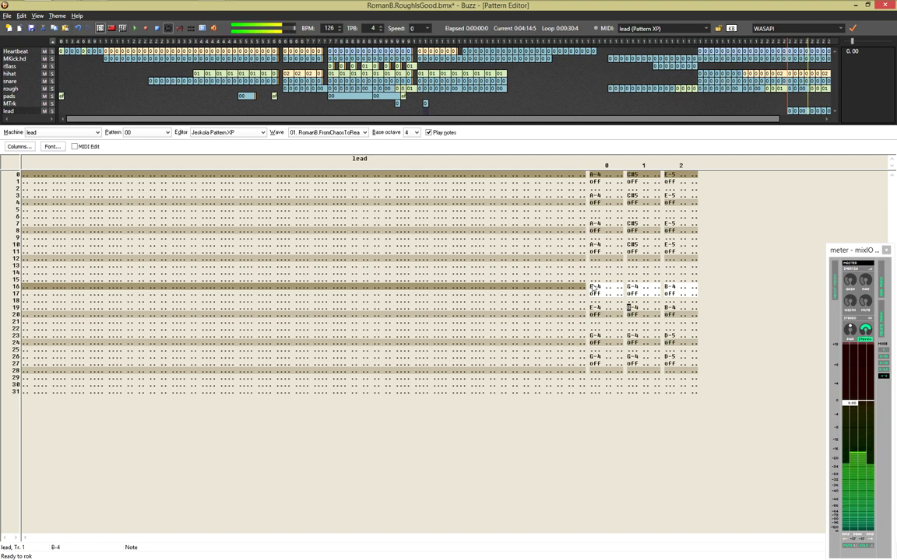
# Enter a new first-track note on row 23 and step through that chord's notes
pyautogui.press('v')
pyautogui.press('Right')
pyautogui.press('Up')
pyautogui.press('Right')
pyautogui.press('Up')
pyautogui.press('Right')
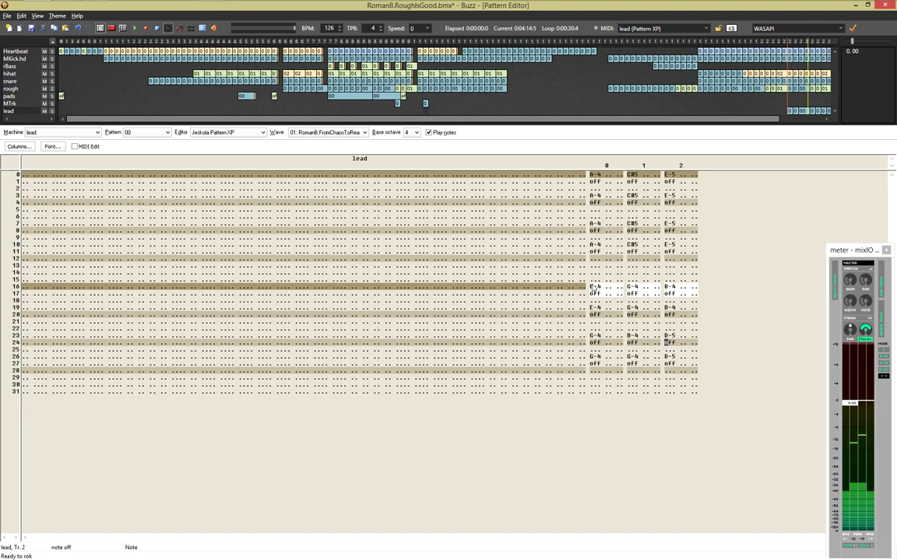
pyautogui.press('Left')
pyautogui.press('Left')
pyautogui.press('Left')
pyautogui.press('Down')
pyautogui.press('Down')
pyautogui.press('Down')
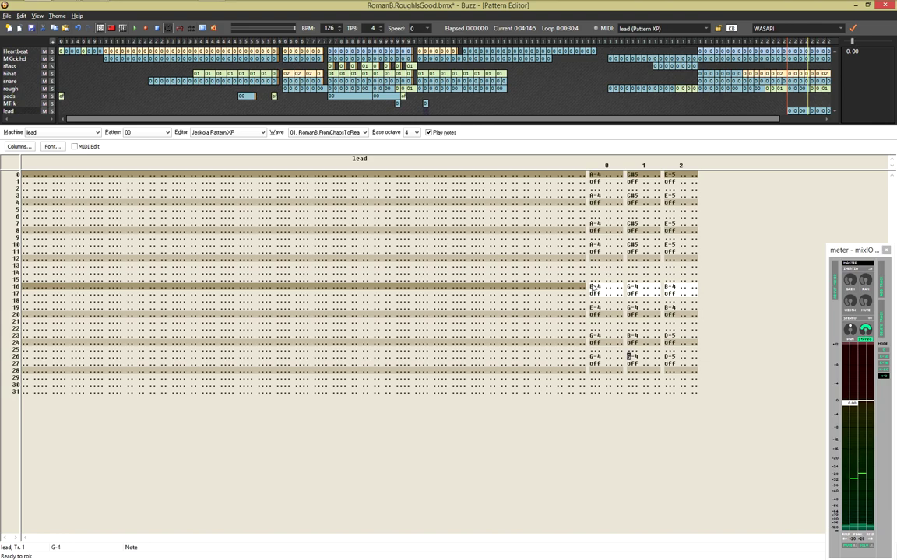
# Audition the new chords and check the E-4, G-4 and B-4 notes on row 16
pyautogui.press('F5')
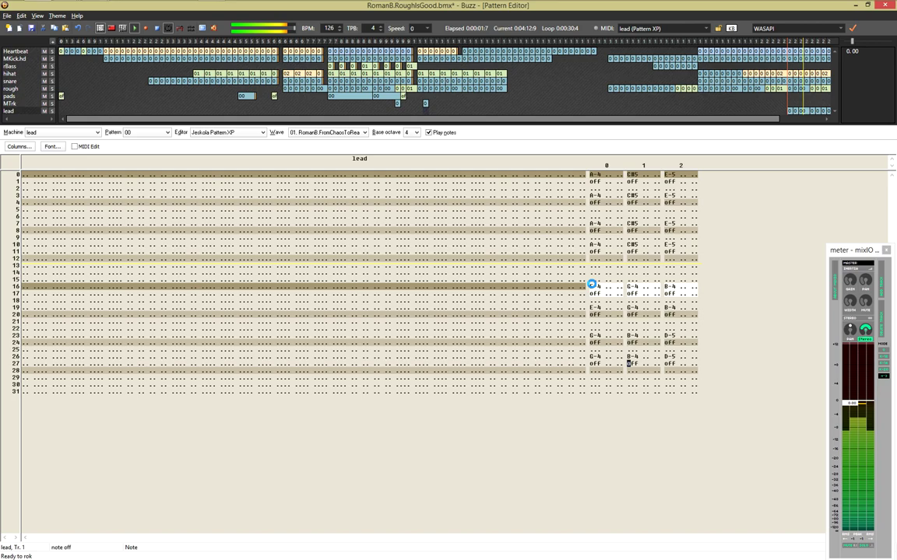
pyautogui.press('F5')
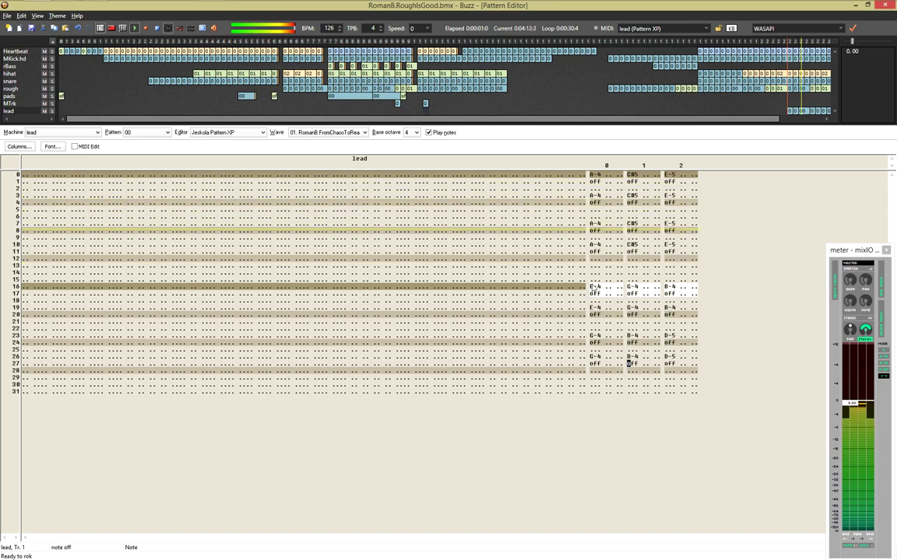
pyautogui.press('F8')
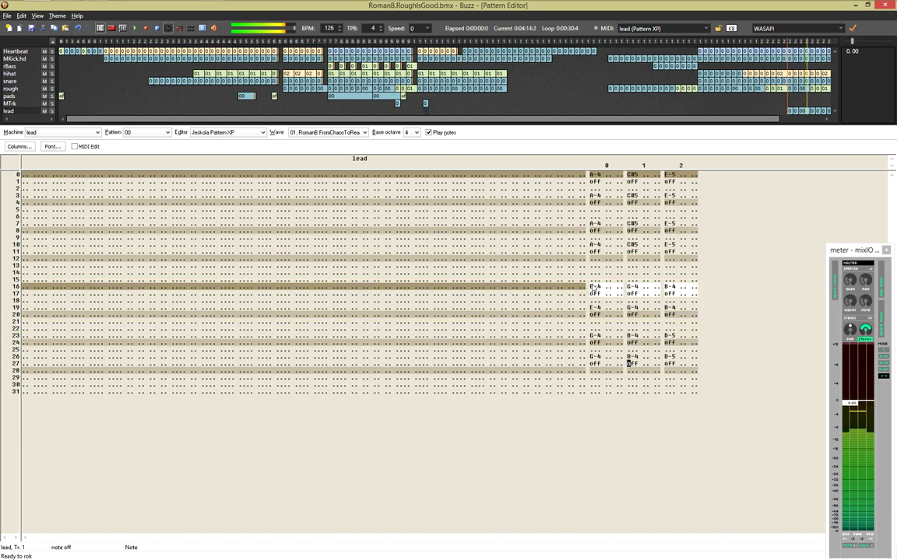
pyautogui.click(592, 288)
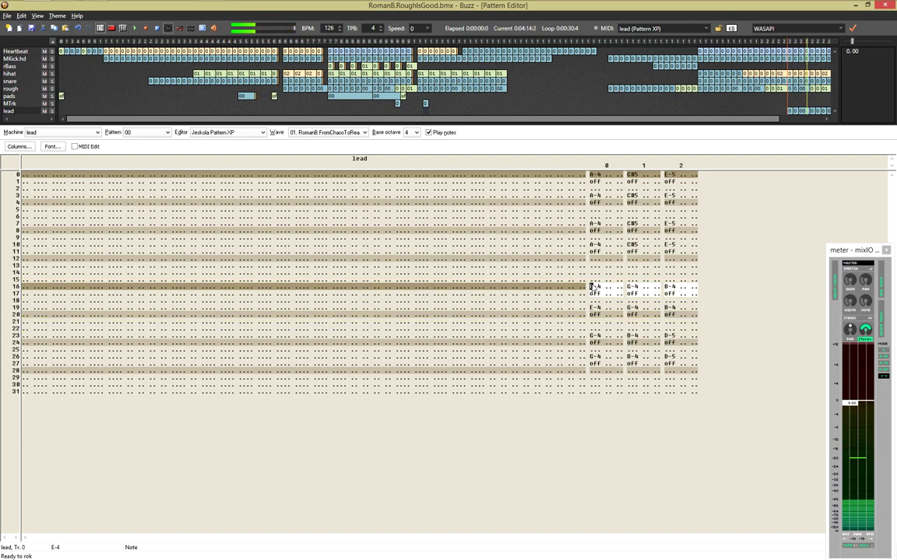
pyautogui.press('c')
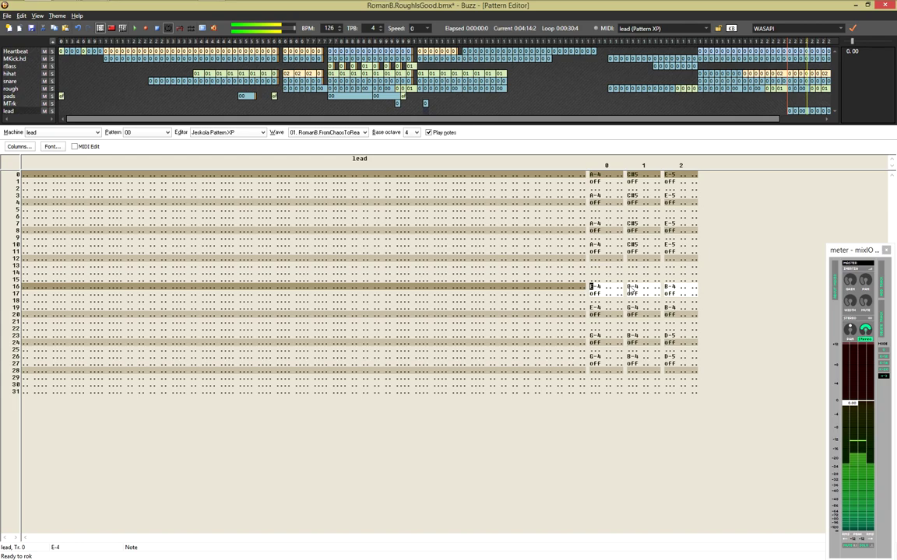
pyautogui.press('Right')
pyautogui.click(631, 287)
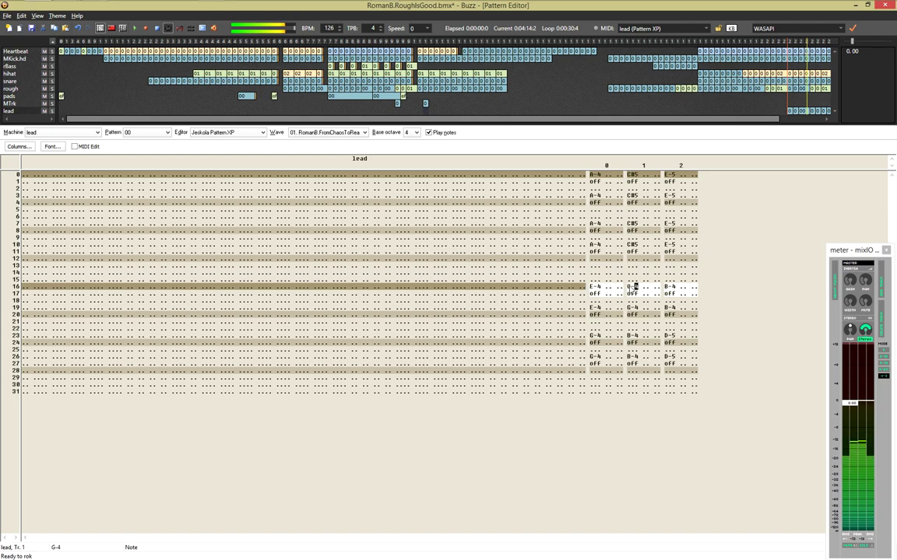
pyautogui.press('Right')
# Change the third-track top notes on rows 16 and 19 to C#5 and audition them
pyautogui.press('F5')
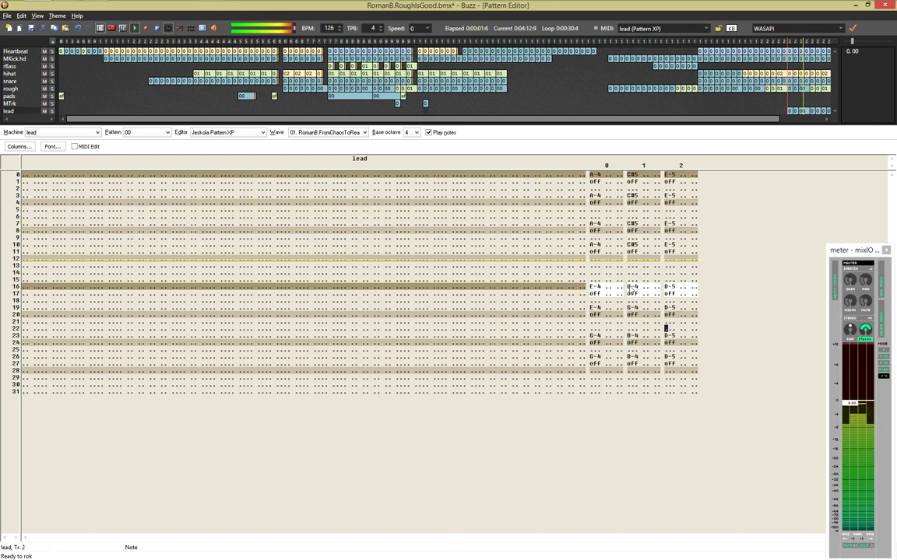
pyautogui.press('F8')
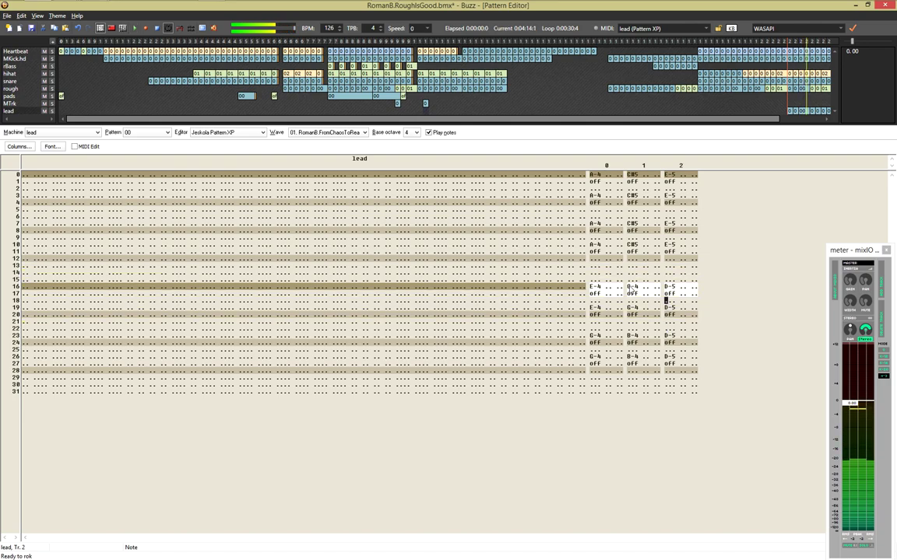
pyautogui.press('Up')
pyautogui.press('2')
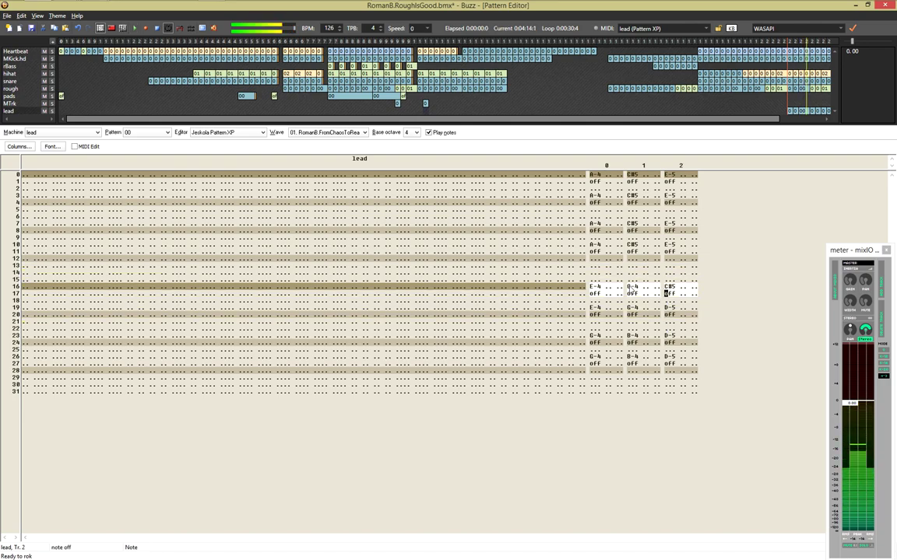
pyautogui.press('2')
pyautogui.press('F5')
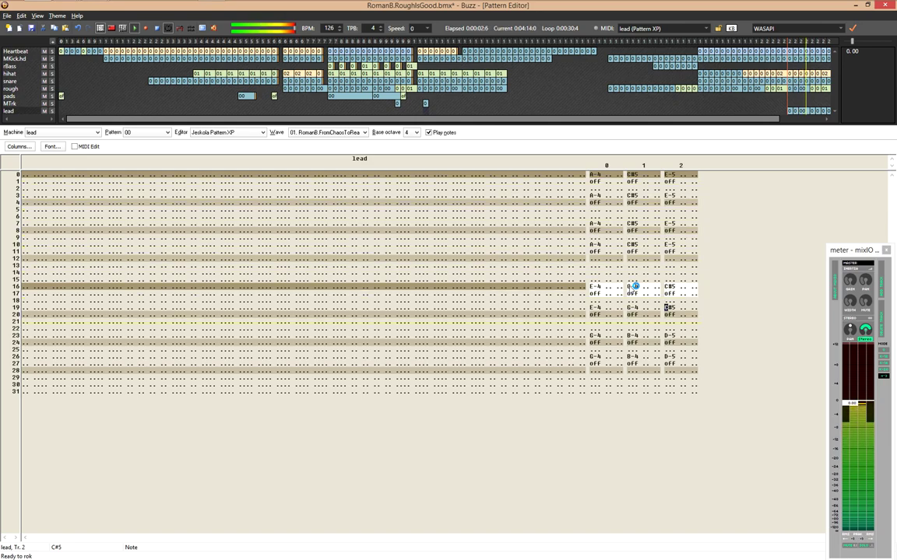
pyautogui.press('Down')
pyautogui.press('Down')
pyautogui.press('Down')
pyautogui.press('Down')
pyautogui.press('F8')
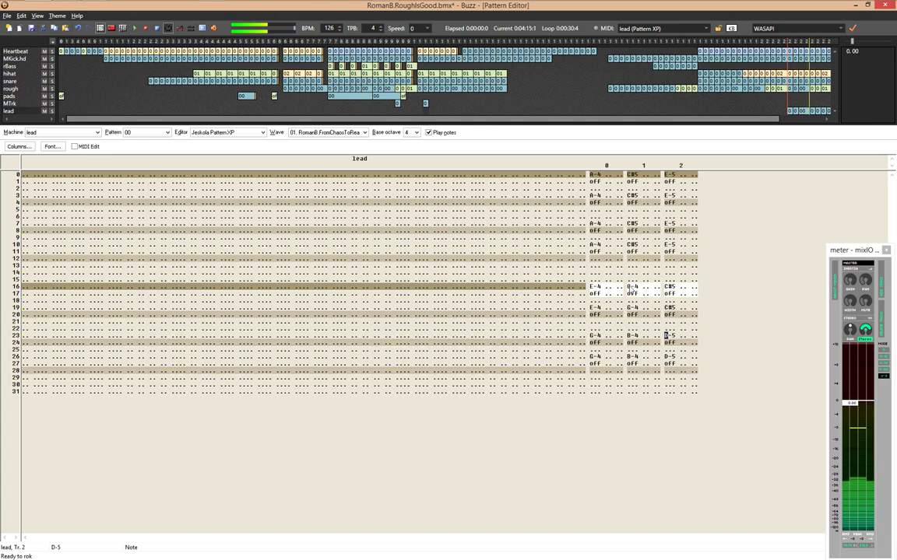
# Add a note-off to the second track at row 27 and audition the pattern
pyautogui.press('Left')
pyautogui.press('Left')
pyautogui.press('Left')
pyautogui.press('Left')
pyautogui.press('Left')
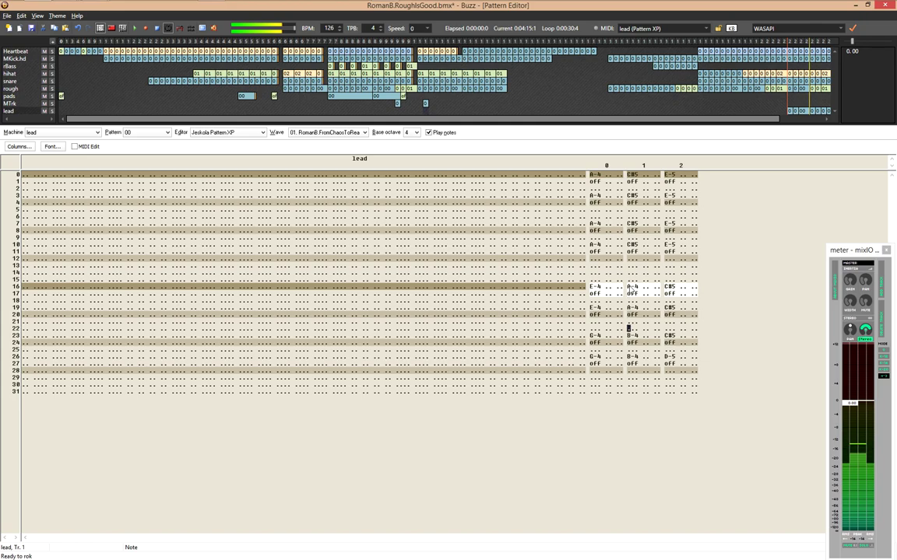
pyautogui.press('1')
pyautogui.press('F5')
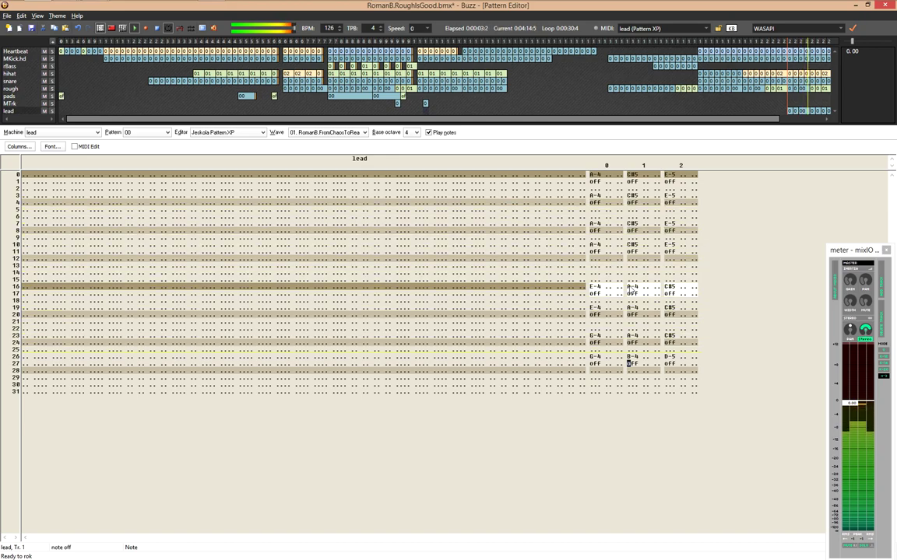
pyautogui.press('F8')
pyautogui.press('Up')
pyautogui.press('Up')
pyautogui.press('Up')
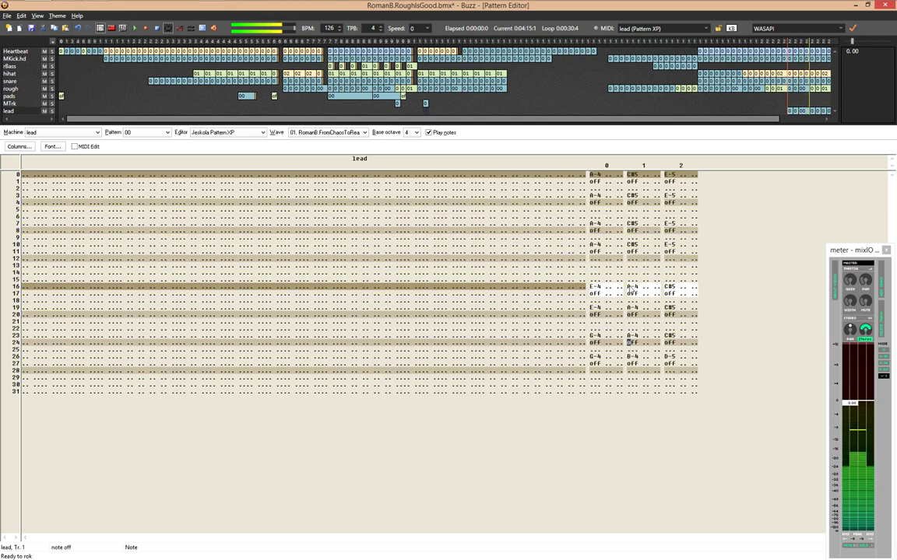
pyautogui.press('Up')
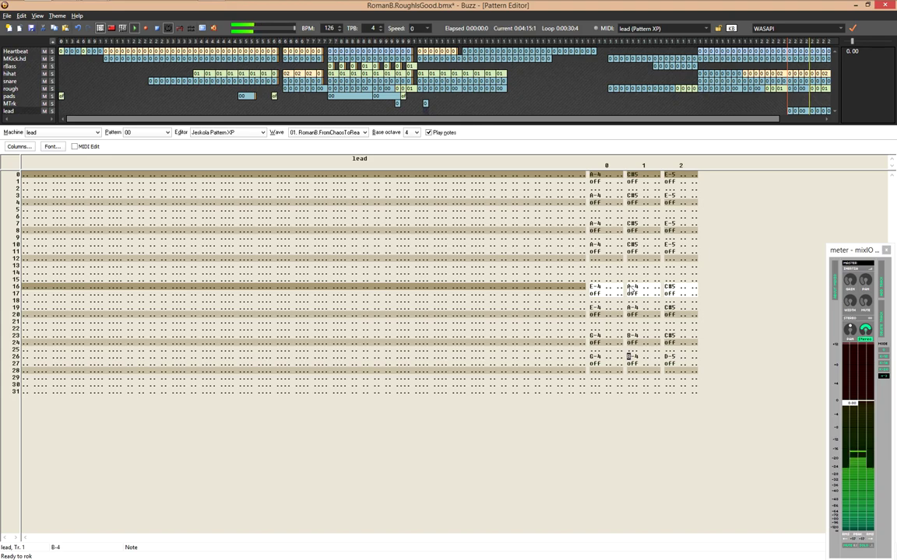
pyautogui.press('F5')
pyautogui.press('Down')
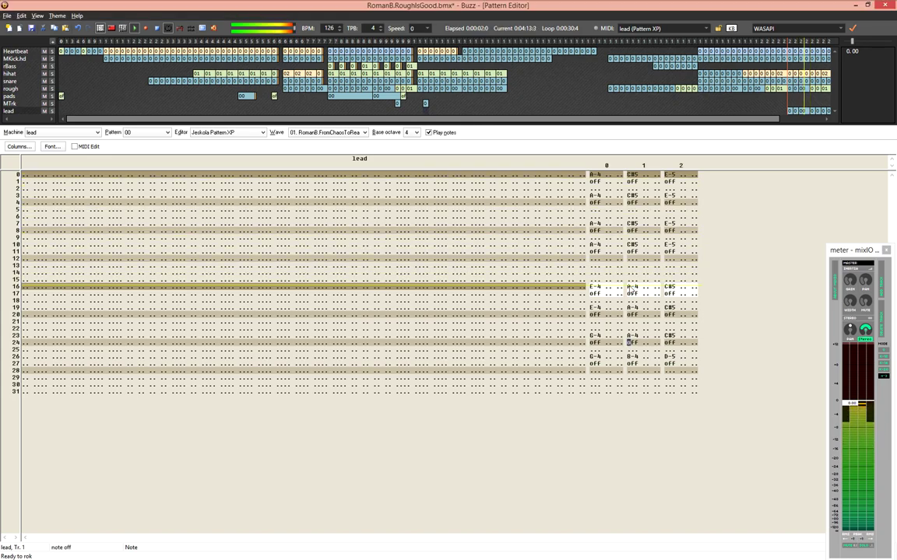
pyautogui.press('F8')
# Return to the first track's row 23 note and play the song to hear the chords
pyautogui.press('Up')
pyautogui.press('Left')
pyautogui.press('Left')
pyautogui.press('Down')
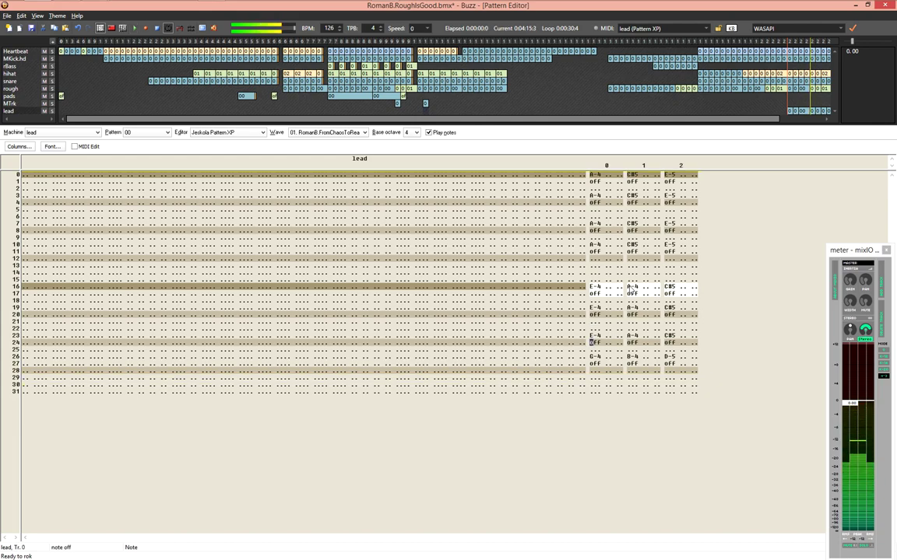
pyautogui.press('F5')
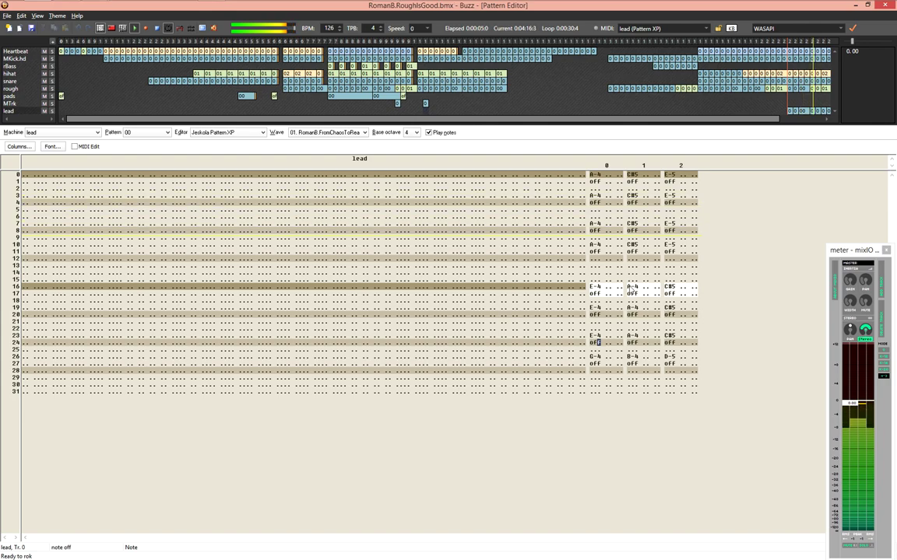
# Copy lead pattern 00 as pattern 01, then select its rows 0–15 across the chord tracks
pyautogui.press('F4')
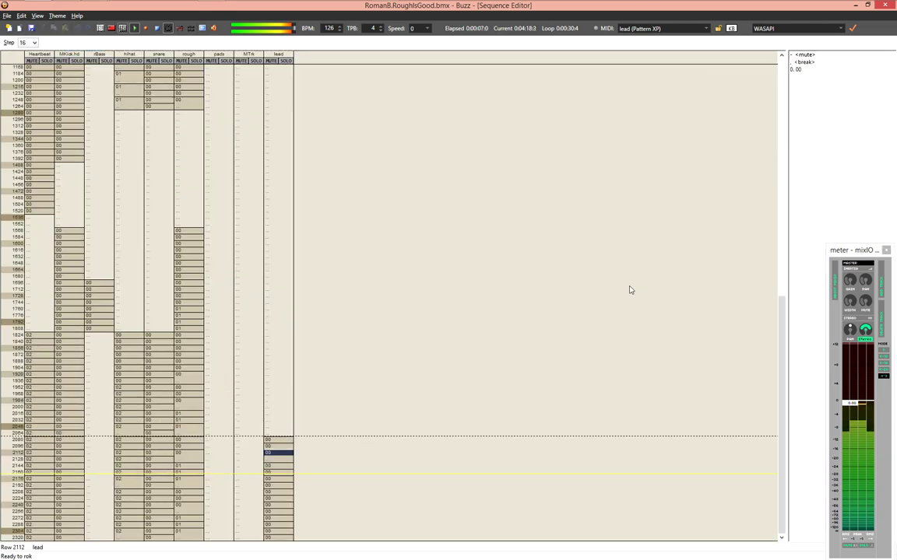
pyautogui.press('Return')
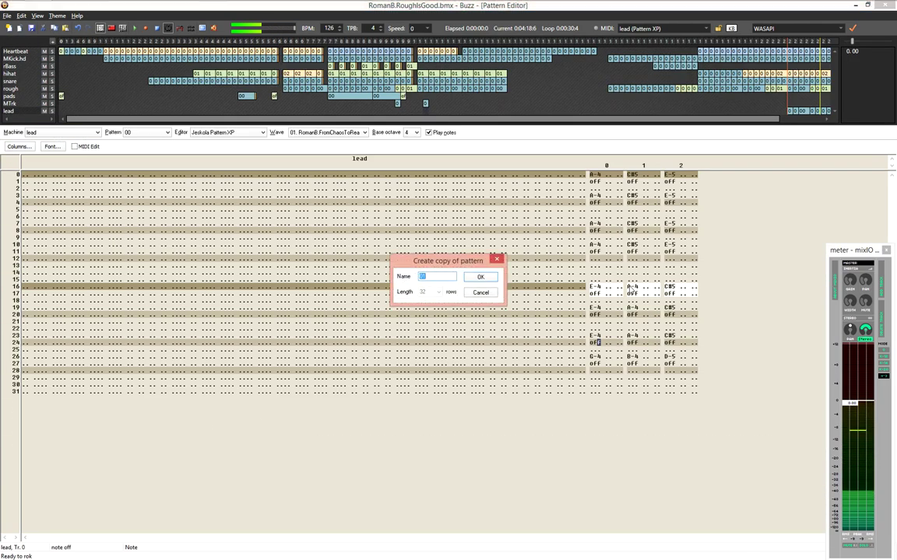
pyautogui.press('Escape')
pyautogui.press('Up')
pyautogui.press('Up')
pyautogui.press('Up')
pyautogui.press('Up')
pyautogui.press('Up')
pyautogui.press('Up')
pyautogui.press('Up')
pyautogui.press('Up')
pyautogui.hotkey('shift', 'Down')
pyautogui.hotkey('shift', 'Down')
pyautogui.hotkey('shift', 'Down')
pyautogui.hotkey('shift', 'Down')
pyautogui.hotkey('shift', 'Down')
pyautogui.hotkey('shift', 'Down')
pyautogui.hotkey('shift', 'Down')
pyautogui.hotkey('shift', 'Down')
pyautogui.hotkey('shift', 'Down')
pyautogui.hotkey('shift', 'Down')
pyautogui.hotkey('shift', 'Down')
pyautogui.hotkey('shift', 'Down')
pyautogui.hotkey('shift', 'Down')
pyautogui.hotkey('shift', 'Down')
pyautogui.hotkey('shift', 'Down')
pyautogui.hotkey('shift', 'Left')
pyautogui.hotkey('shift', 'Right')
pyautogui.hotkey('shift', 'Right')
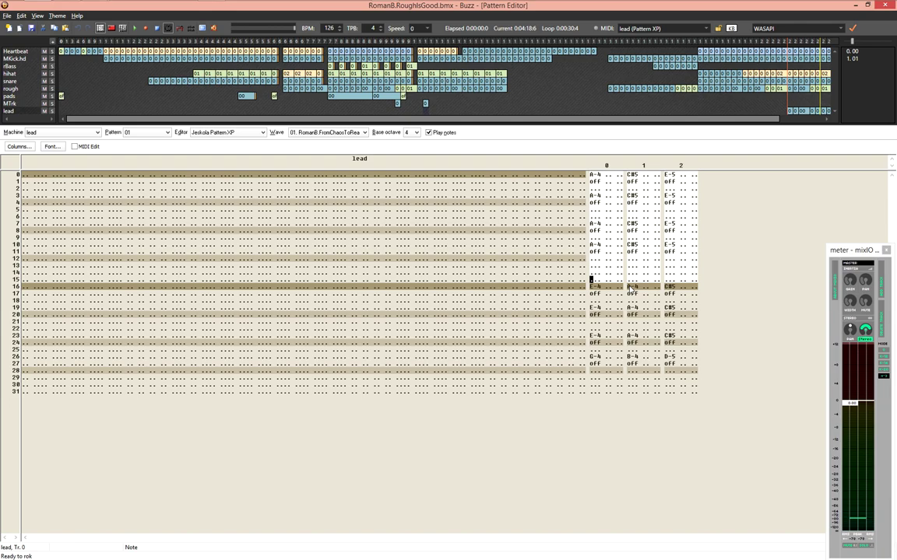
# Transpose the selected chords down two semitones to G-4, B-4, D-5 while listening
pyautogui.hotkey('ctrl', 'a')
pyautogui.press('F5')
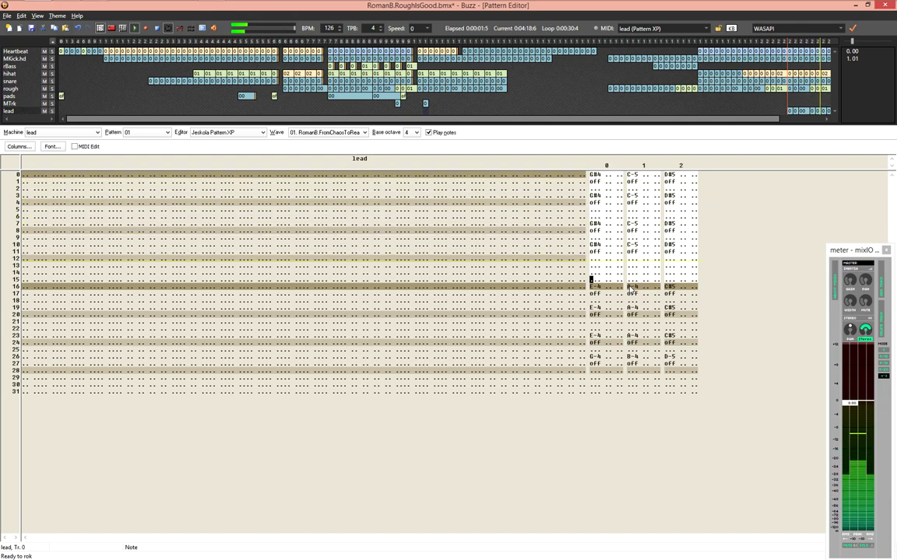
pyautogui.hotkey('ctrl', '-')
pyautogui.press('F8')
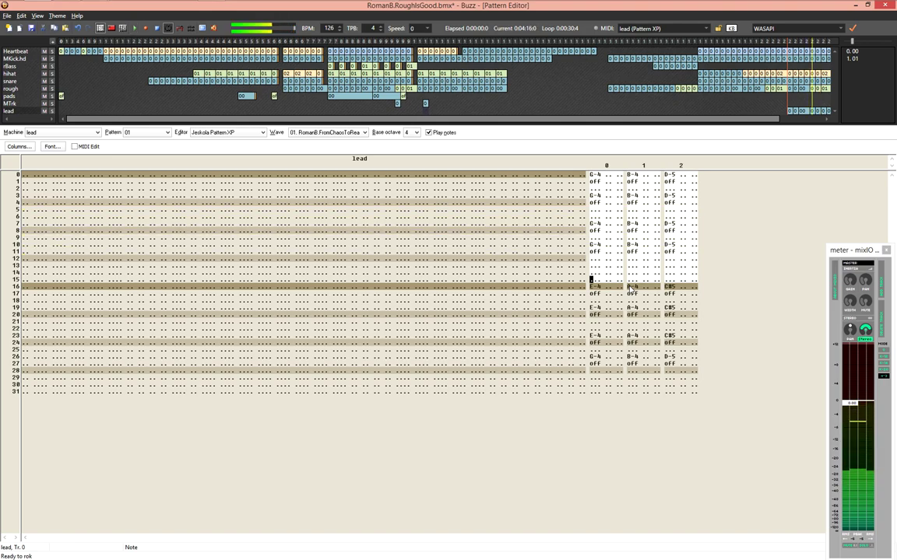
pyautogui.press('F4')
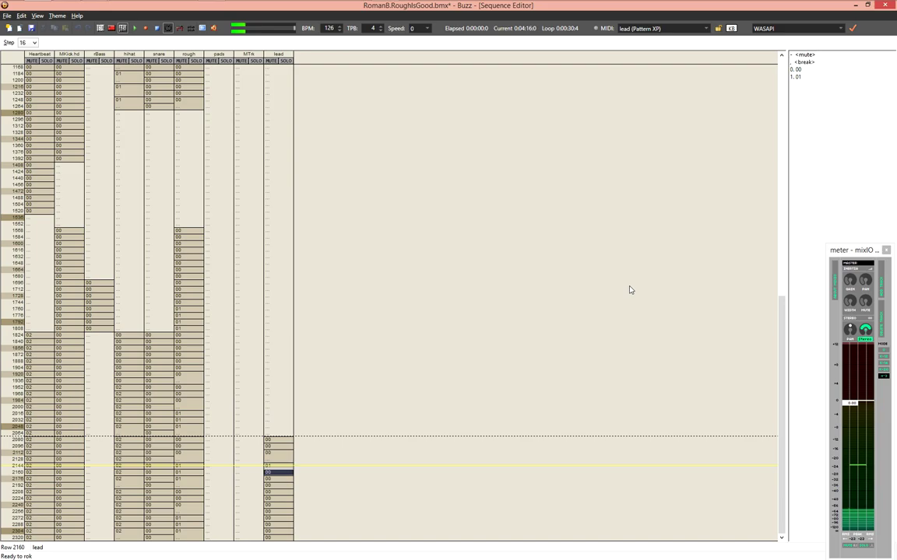
# While the song plays, put pattern 01 in lead slots at rows 2144–2304, then show the machine graph
pyautogui.press('F5')
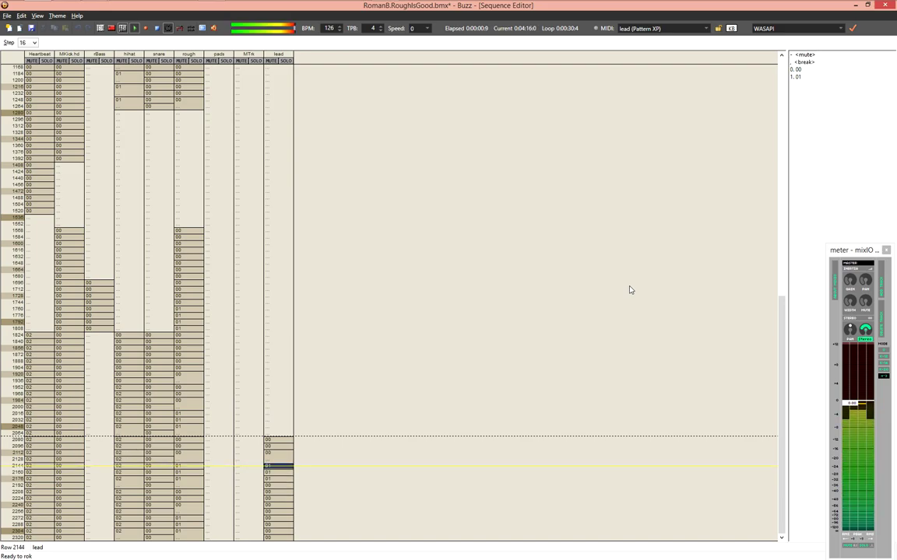
pyautogui.press('Down')
pyautogui.press('Down')
pyautogui.press('Down')
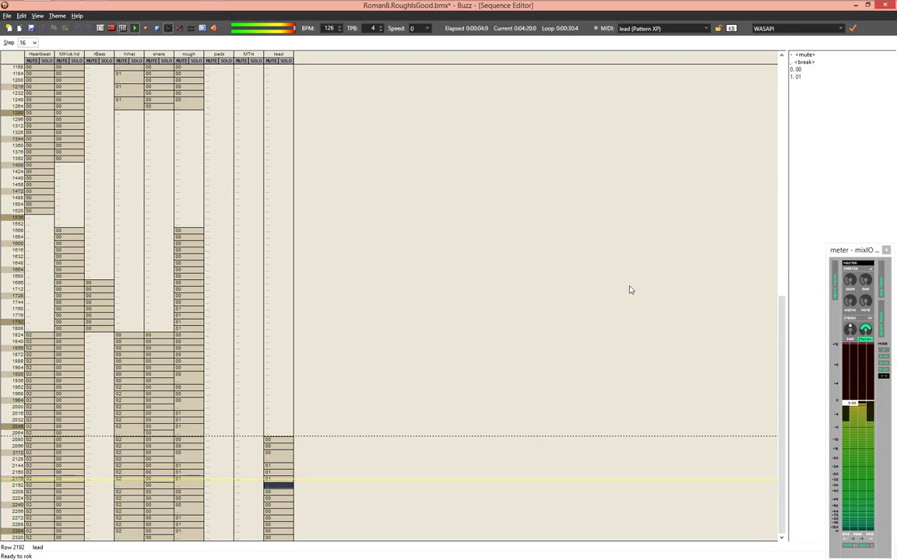
pyautogui.press('Down')
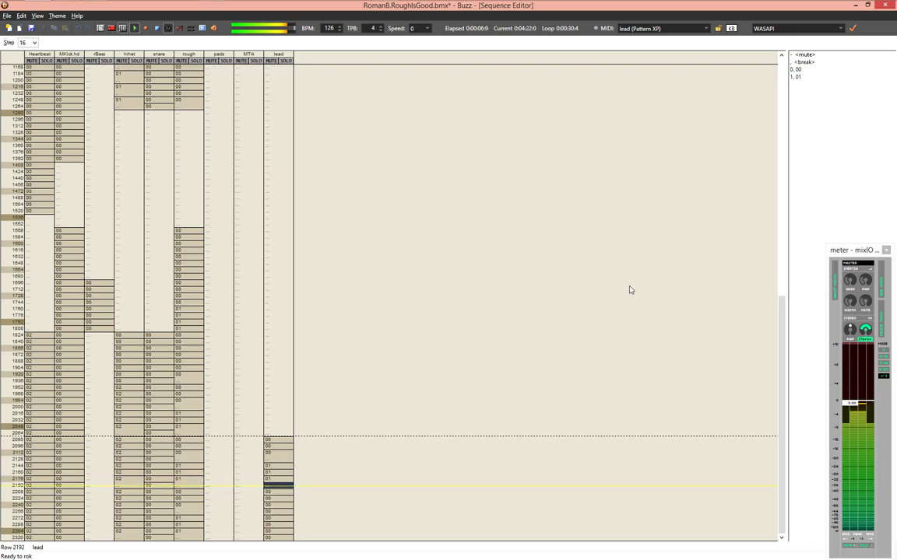
pyautogui.press('Down')
pyautogui.press('Down')
pyautogui.press('Down')
pyautogui.press('Down')
pyautogui.press('Down')
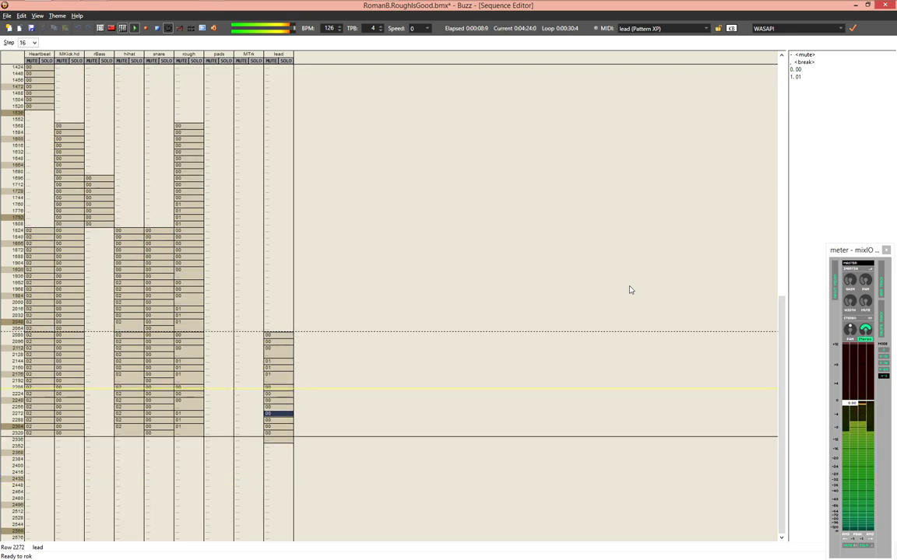
pyautogui.press('1')
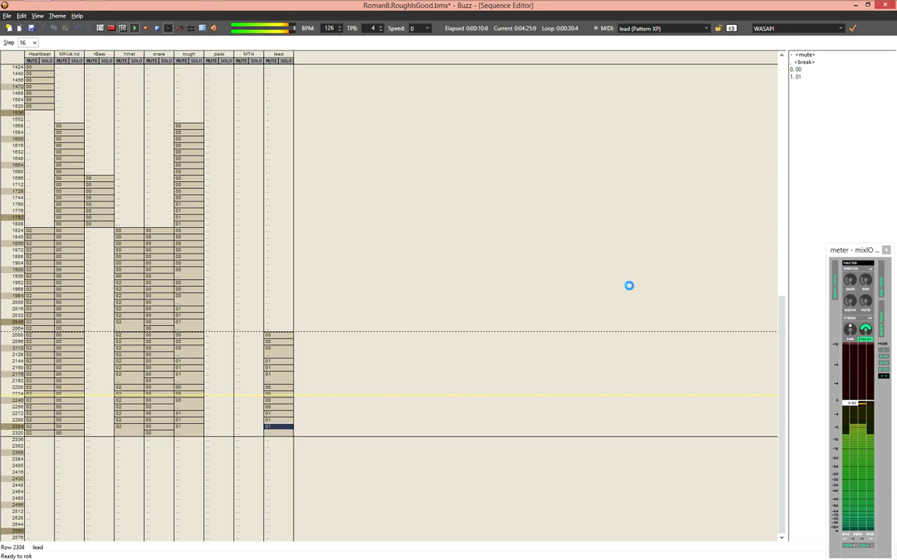
pyautogui.press('F3')
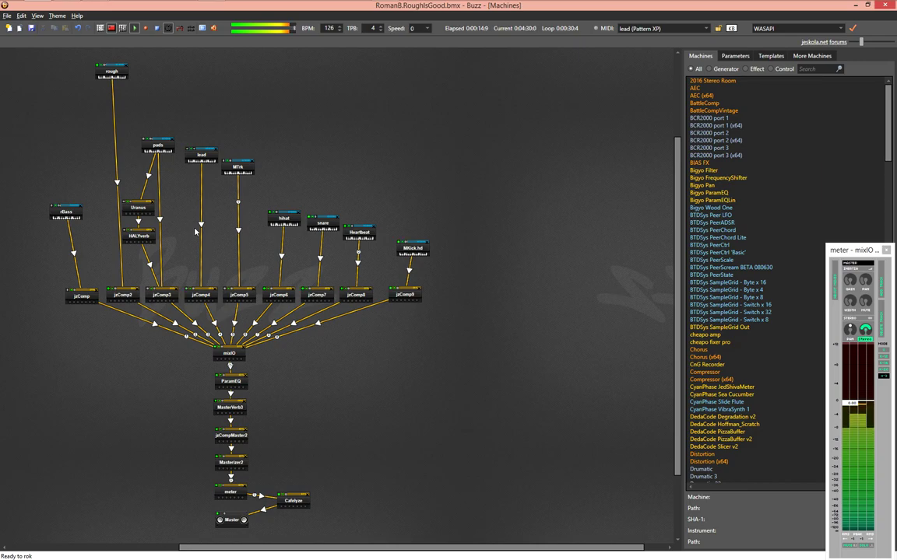
# Open the lead synth's parameters and try TrancePad, Pad1 and DBassShizzo, settling on RomanB.Oboe1
pyautogui.doubleClick(200, 163)
pyautogui.moveTo(216, 131); pyautogui.dragTo(614, 108)
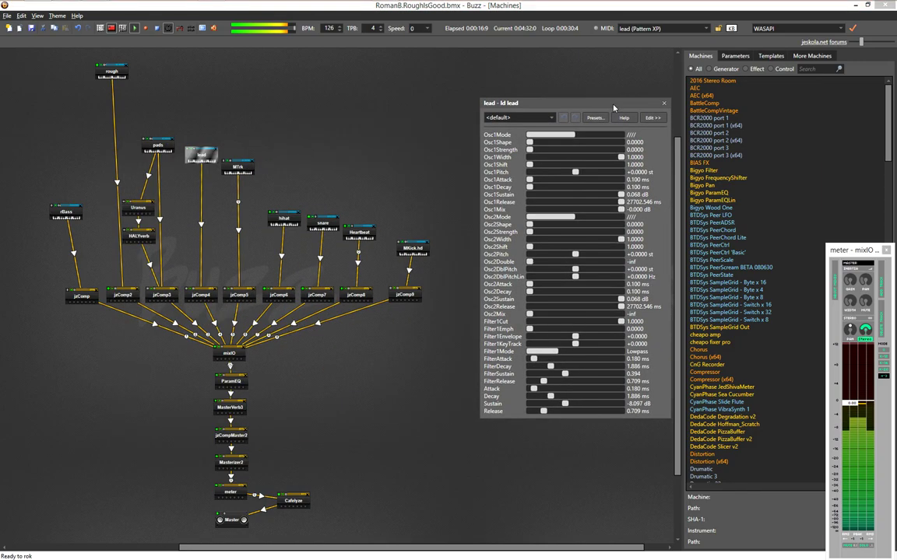
pyautogui.click(509, 118)
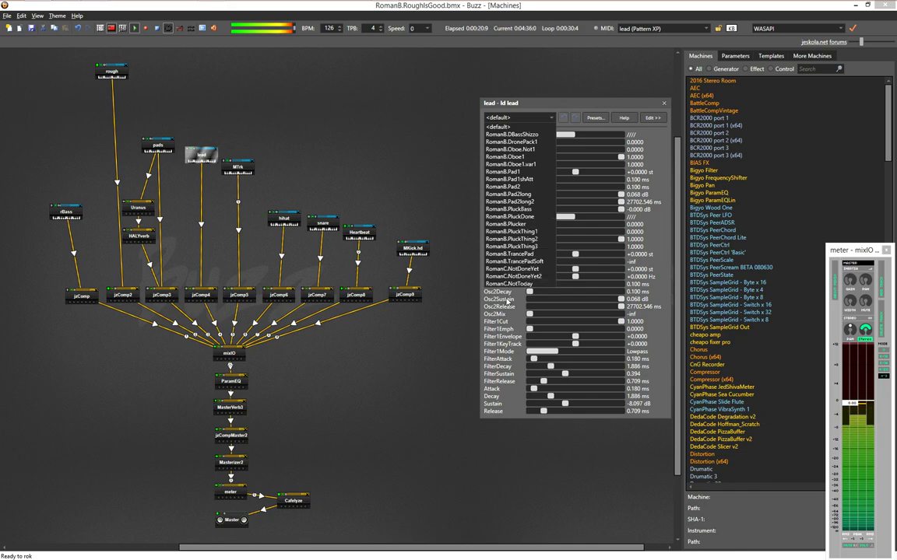
pyautogui.click(514, 254)
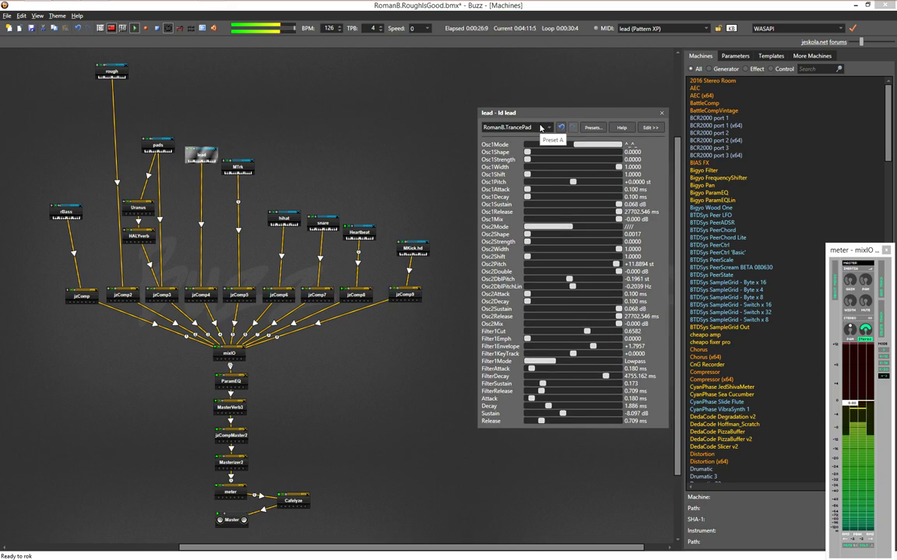
pyautogui.click(541, 128)
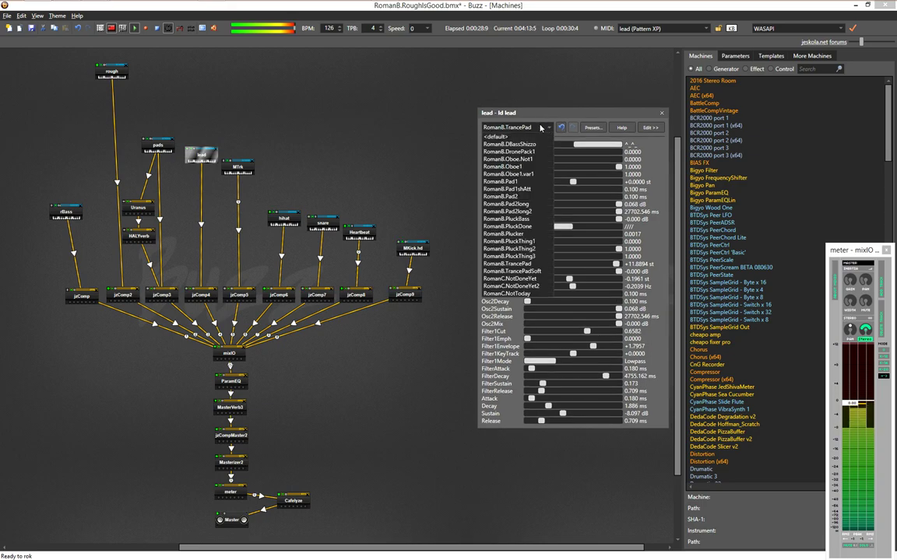
pyautogui.click(508, 182)
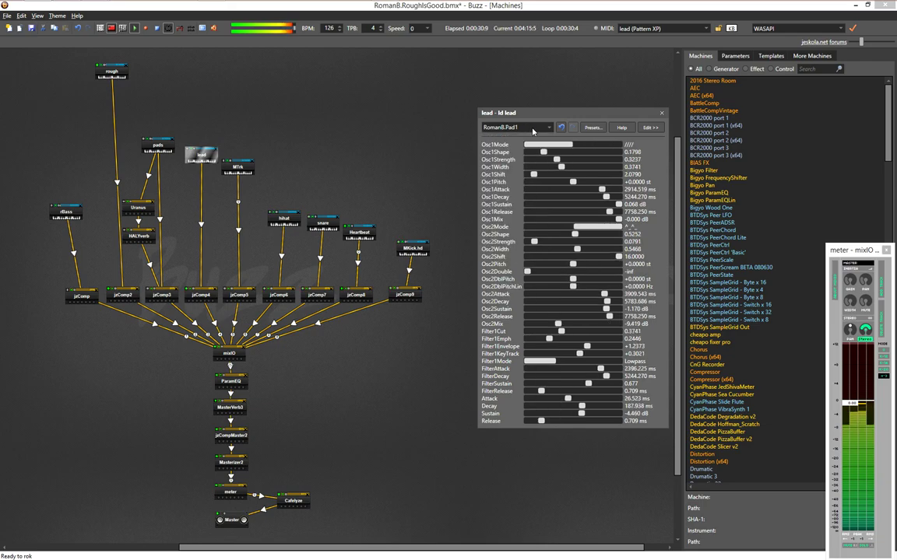
pyautogui.click(533, 130)
pyautogui.click(526, 148)
pyautogui.scroll(-2, 520, 133)
pyautogui.scroll(-1, 519, 132)
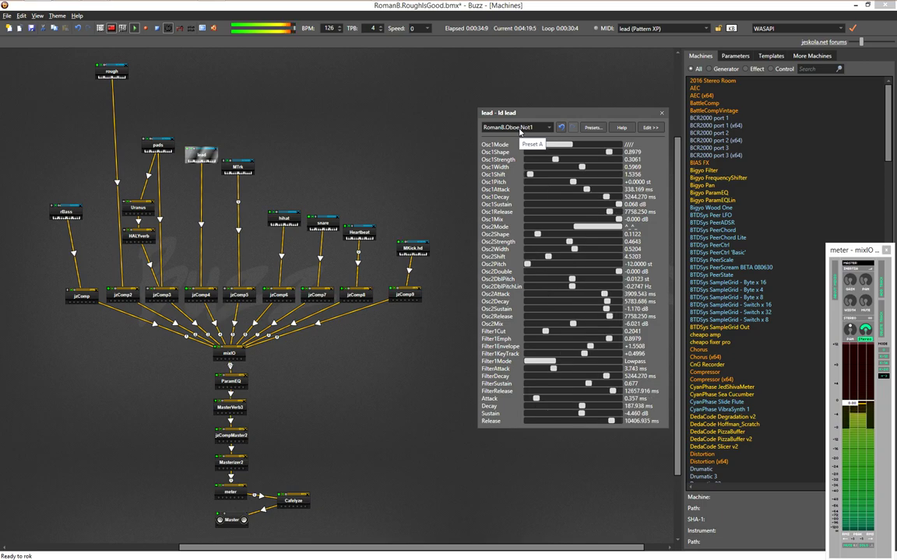
pyautogui.scroll(-1, 519, 131)
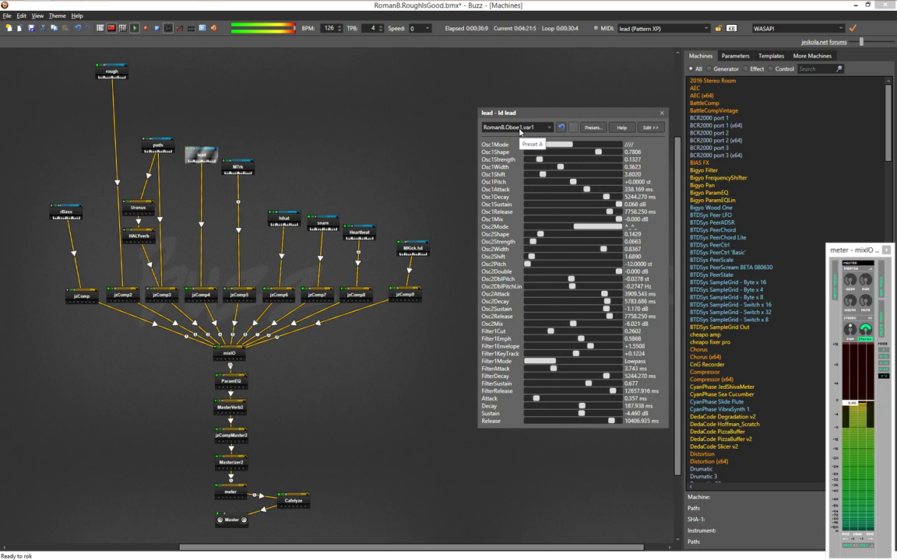
pyautogui.scroll(1, 519, 131)
# Shorten the lead's Attack to 0.163 ms and Release to 6.107 ms, then close the window
pyautogui.moveTo(549, 118); pyautogui.dragTo(544, 129)
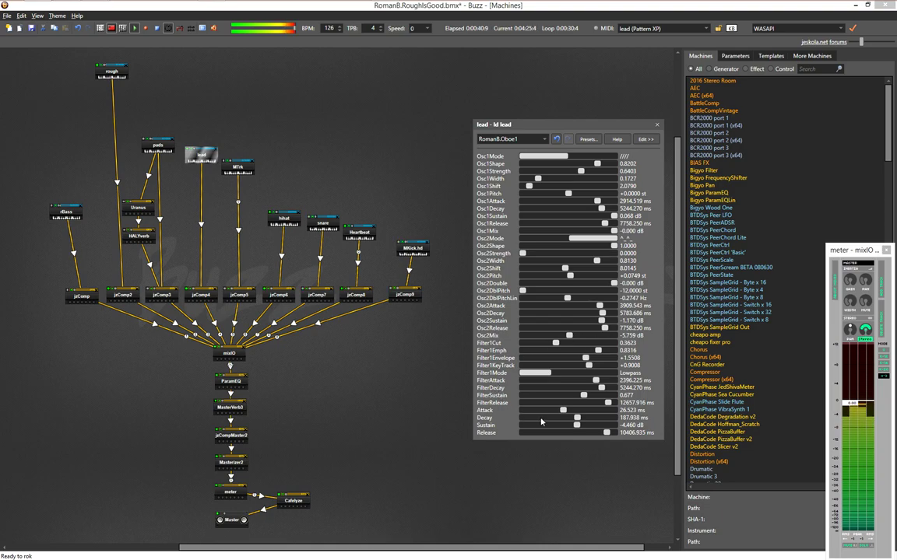
pyautogui.click(556, 433)
pyautogui.moveTo(558, 433)
pyautogui.mouseDown()
pyautogui.moveTo(573, 433)
pyautogui.moveTo(545, 412)
pyautogui.moveTo(526, 413)
pyautogui.moveTo(553, 437)
pyautogui.mouseUp()
pyautogui.click(558, 432)
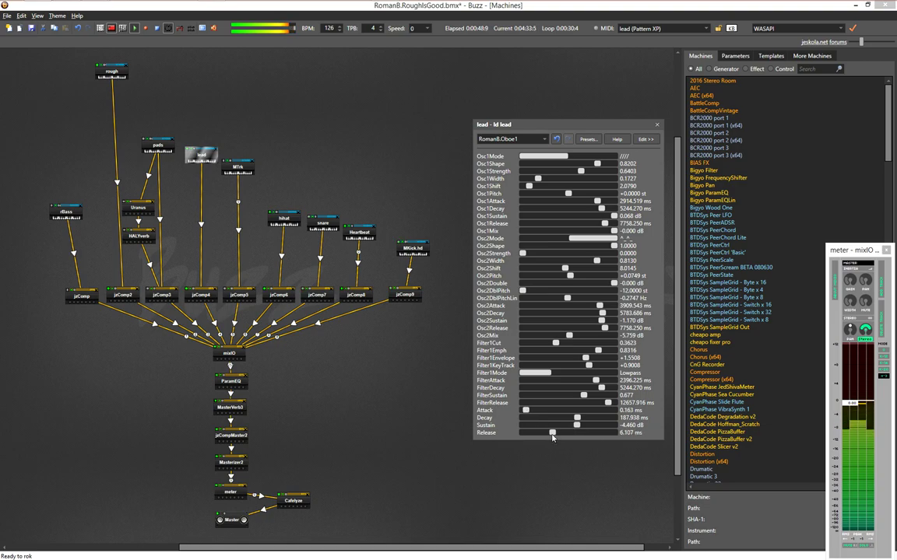
pyautogui.click(656, 126)
# Lower oscillator 1's shape and strength, adjust its shift, and set attack and decay to 0.100 ms
pyautogui.doubleClick(200, 154)
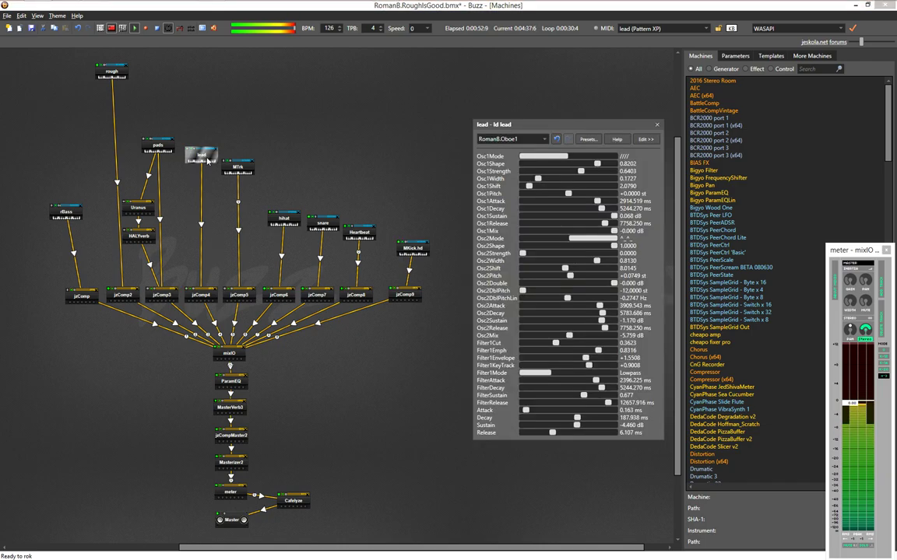
pyautogui.moveTo(597, 164); pyautogui.dragTo(616, 179)
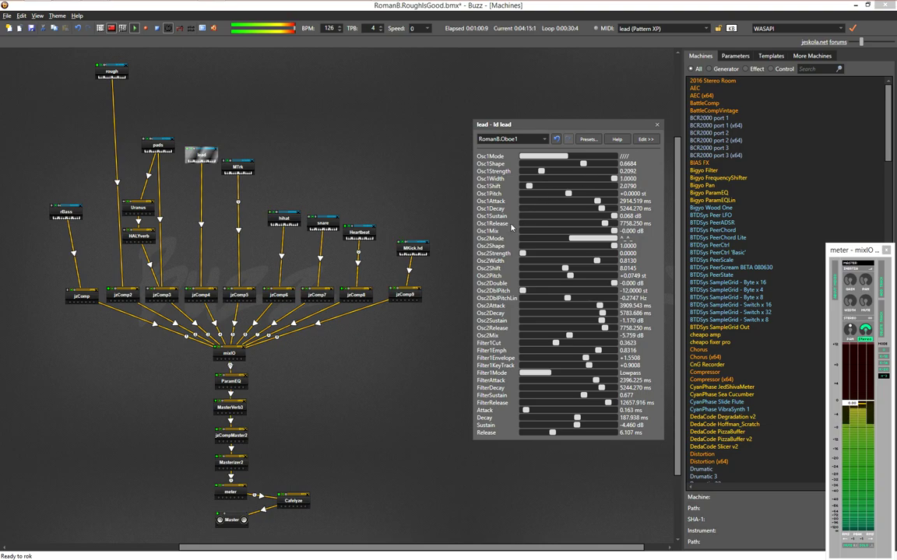
pyautogui.moveTo(529, 187)
pyautogui.mouseDown()
pyautogui.moveTo(540, 188)
pyautogui.moveTo(526, 190)
pyautogui.mouseUp()
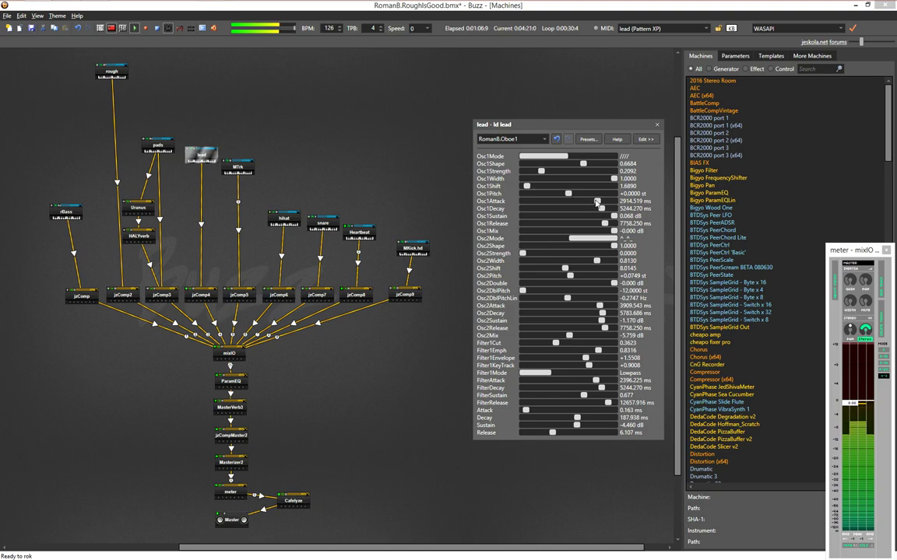
pyautogui.moveTo(599, 205); pyautogui.dragTo(526, 206)
pyautogui.moveTo(599, 208); pyautogui.dragTo(470, 187)
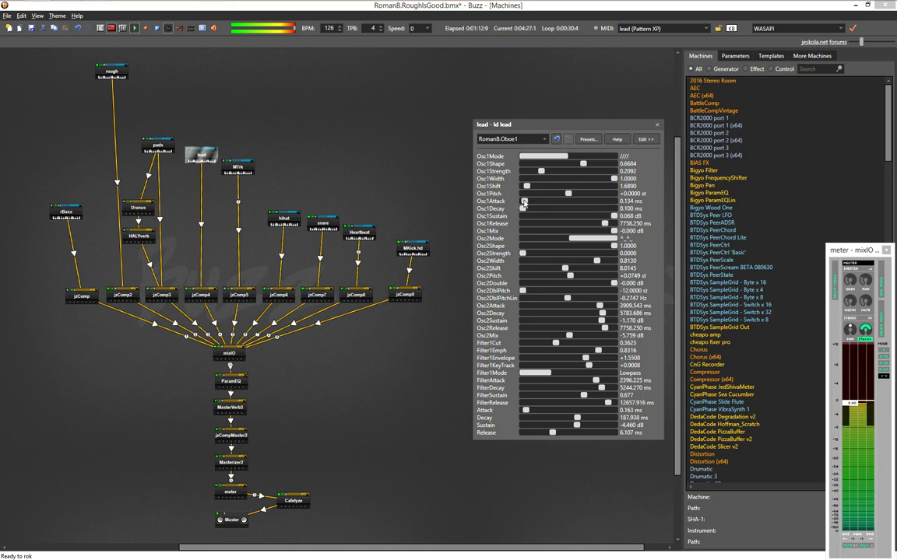
# Cut oscillator 1's release to 5.021 ms, lower its mix level, and return its mode to ////
pyautogui.moveTo(604, 224); pyautogui.dragTo(551, 224)
pyautogui.moveTo(613, 231)
pyautogui.mouseDown()
pyautogui.moveTo(569, 232)
pyautogui.moveTo(613, 243)
pyautogui.mouseUp()
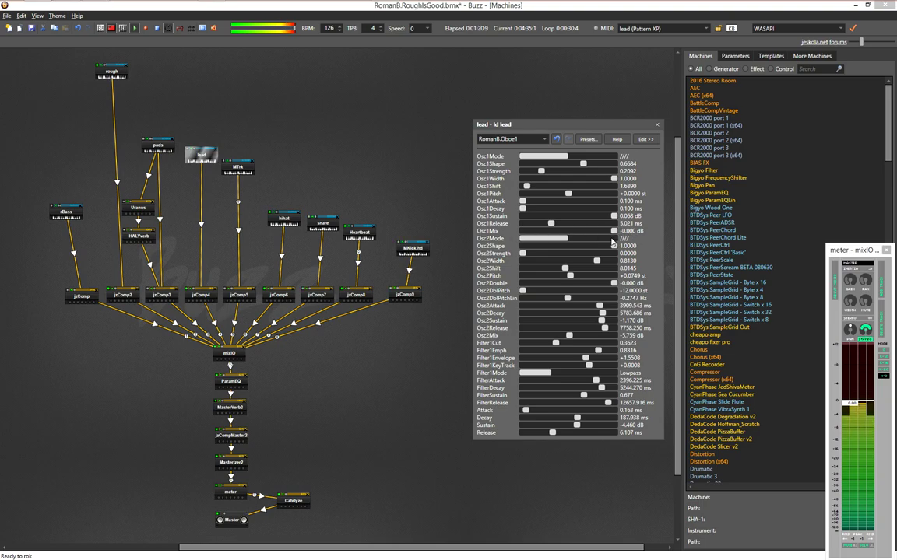
pyautogui.click(611, 240)
pyautogui.click(598, 156)
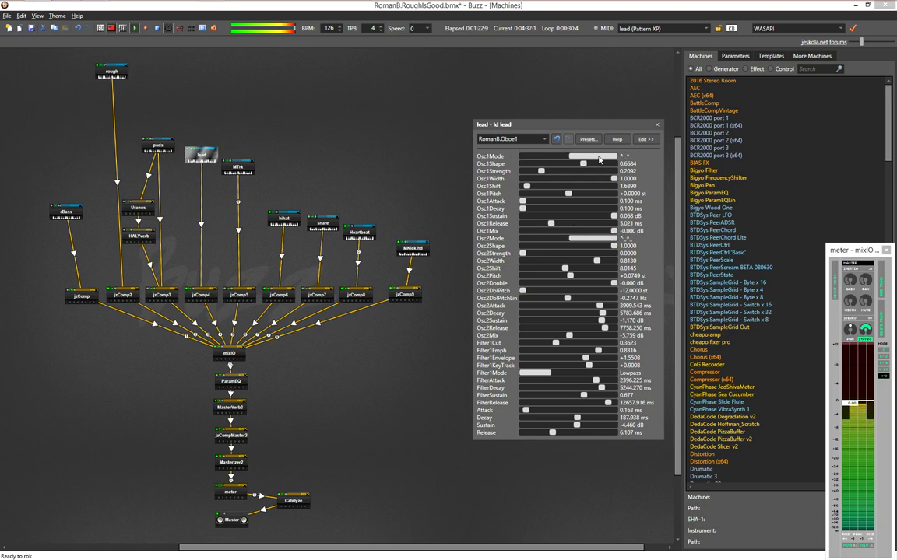
pyautogui.moveTo(598, 158); pyautogui.dragTo(559, 199)
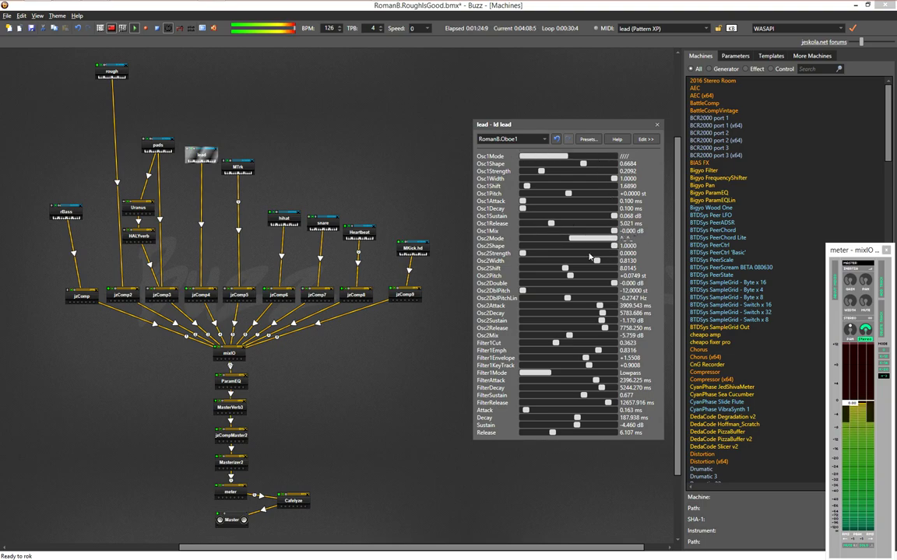
# Lower oscillator 2's shape to about 0.70, reduce its shift, raise double pitch and retune linear detune
pyautogui.moveTo(603, 247); pyautogui.dragTo(583, 247)
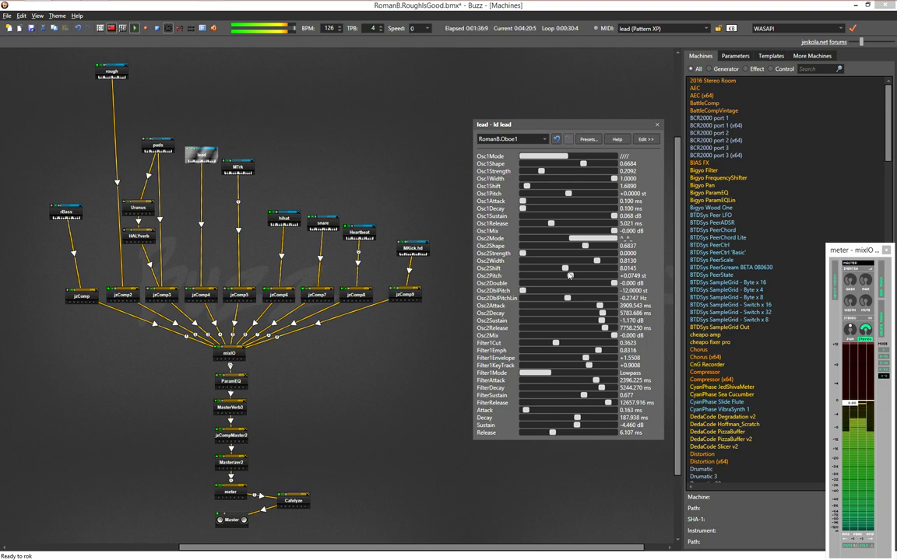
pyautogui.moveTo(565, 269)
pyautogui.mouseDown()
pyautogui.moveTo(548, 271)
pyautogui.moveTo(567, 273)
pyautogui.mouseUp()
pyautogui.moveTo(523, 291); pyautogui.dragTo(567, 295)
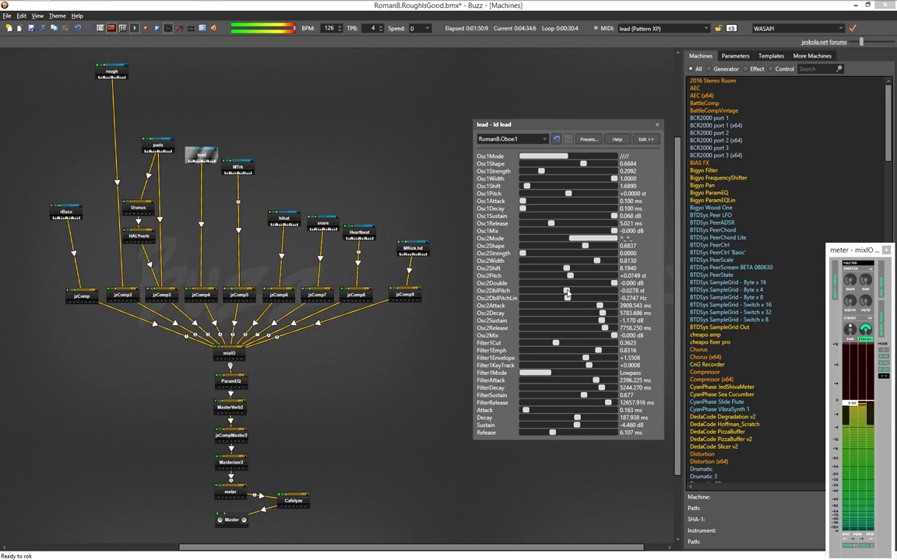
pyautogui.moveTo(569, 301); pyautogui.dragTo(571, 301)
pyautogui.moveTo(570, 301); pyautogui.dragTo(479, 290)
# Minimise oscillator 2's decay, raise its sustain, cut Osc1Release to 0.100 ms and set Filter1Cut to 0.3571
pyautogui.moveTo(597, 314); pyautogui.dragTo(521, 313)
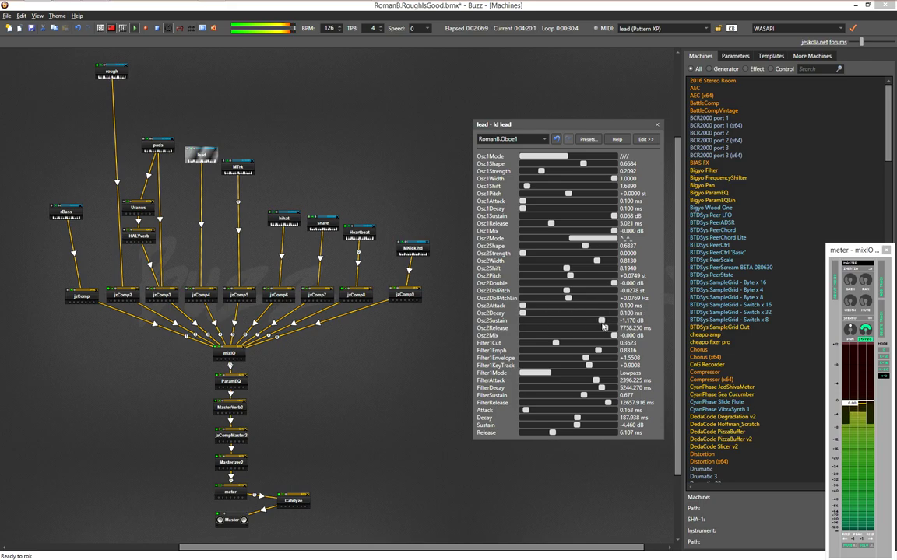
pyautogui.moveTo(603, 322); pyautogui.dragTo(521, 329)
pyautogui.moveTo(549, 226); pyautogui.dragTo(519, 226)
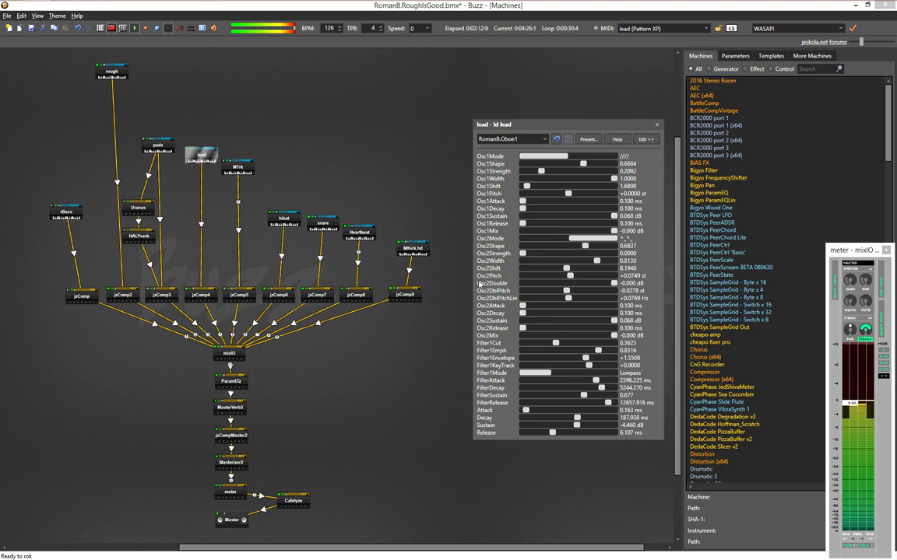
pyautogui.moveTo(555, 343)
pyautogui.mouseDown()
pyautogui.moveTo(629, 349)
pyautogui.moveTo(555, 345)
pyautogui.mouseUp()
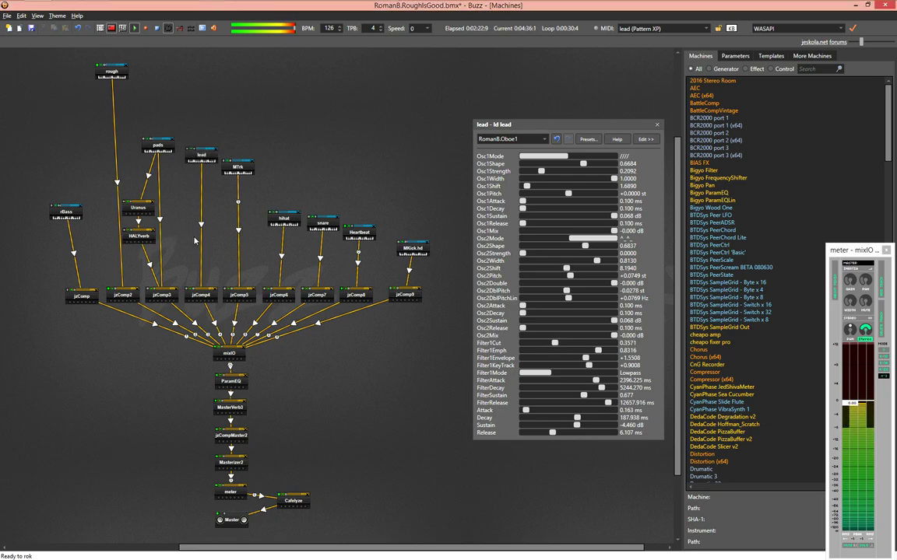
# Insert an Exciter machine on the wire between the lead and jzComp4
pyautogui.rightClick(145, 239)
pyautogui.press('Return')
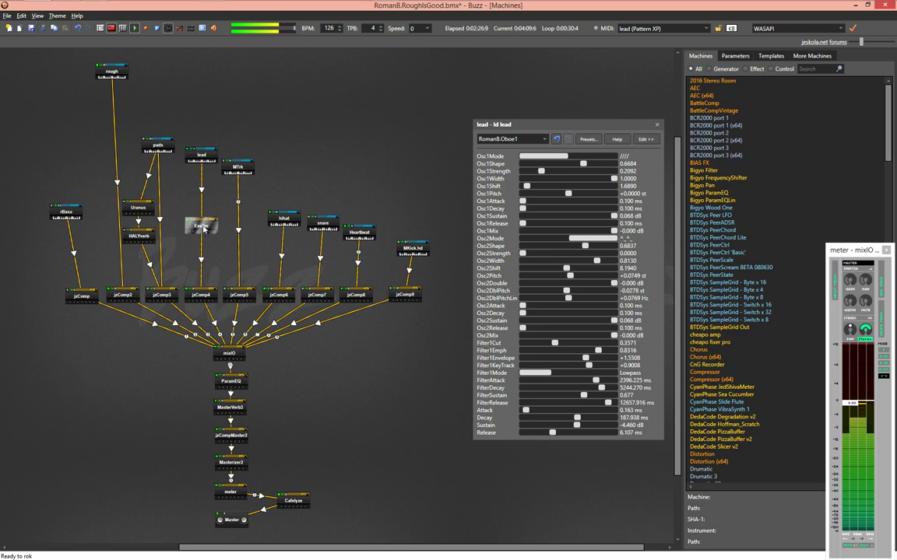
pyautogui.doubleClick(200, 227)
# Set the Exciter to Amount 6.0 dB, Drive 240, Pre Cut 701 Hz, Post Cut 14261 Hz, and place it under lead
pyautogui.moveTo(219, 218); pyautogui.dragTo(378, 206)
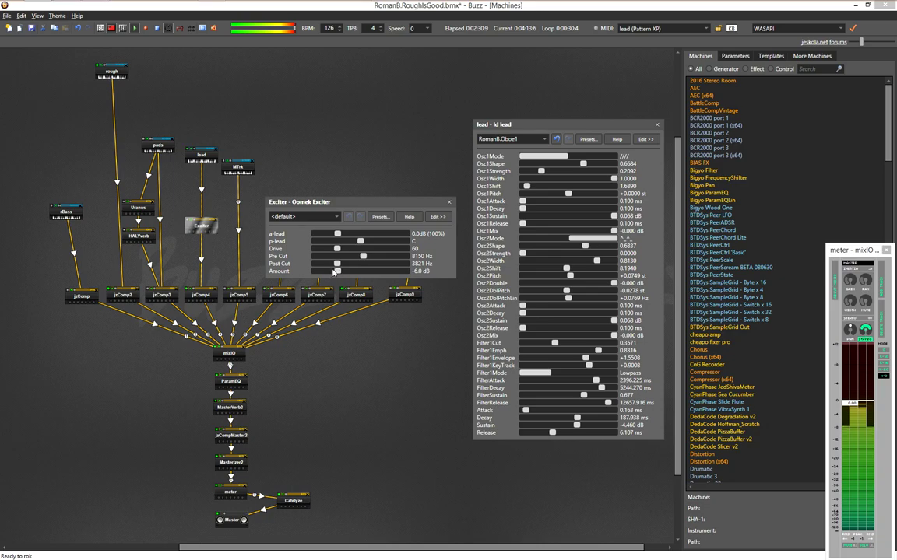
pyautogui.moveTo(356, 272); pyautogui.dragTo(437, 276)
pyautogui.moveTo(340, 251); pyautogui.dragTo(318, 259)
pyautogui.moveTo(393, 263); pyautogui.dragTo(399, 265)
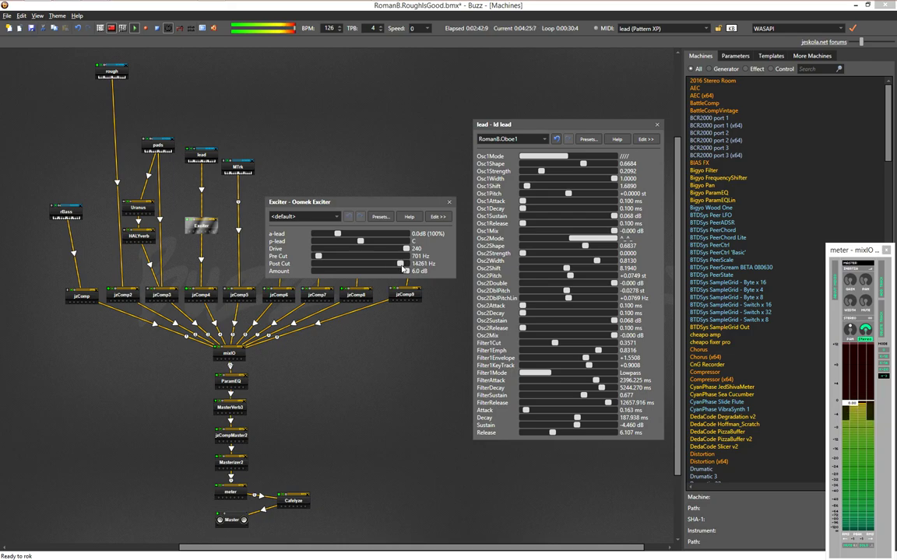
pyautogui.click(449, 203)
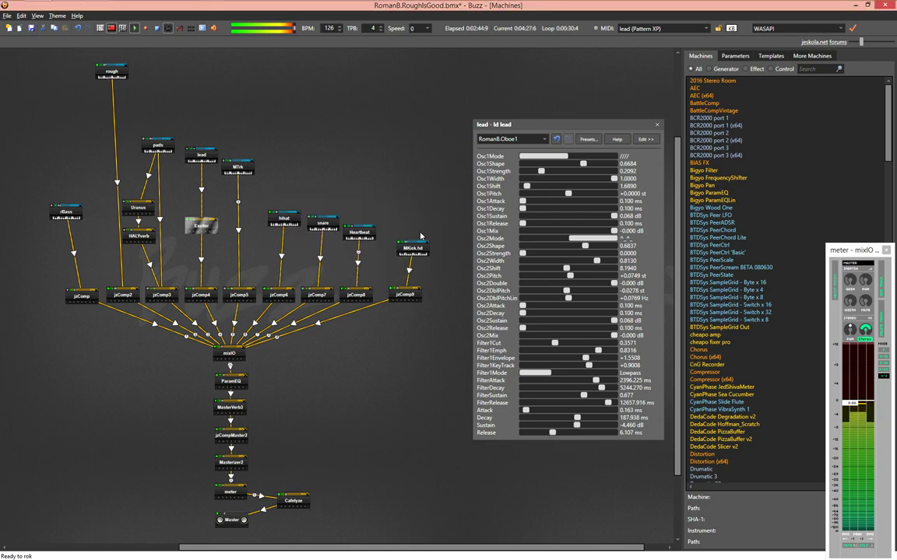
pyautogui.moveTo(208, 232); pyautogui.dragTo(209, 185)
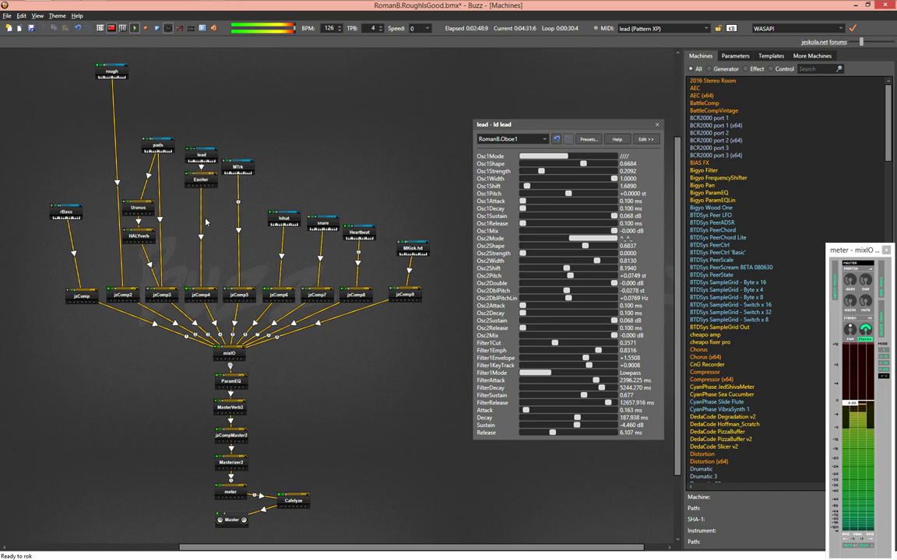
# Search 'b8' in the machine search and add a Uranus2 delay to the lead chain
pyautogui.write('b6')
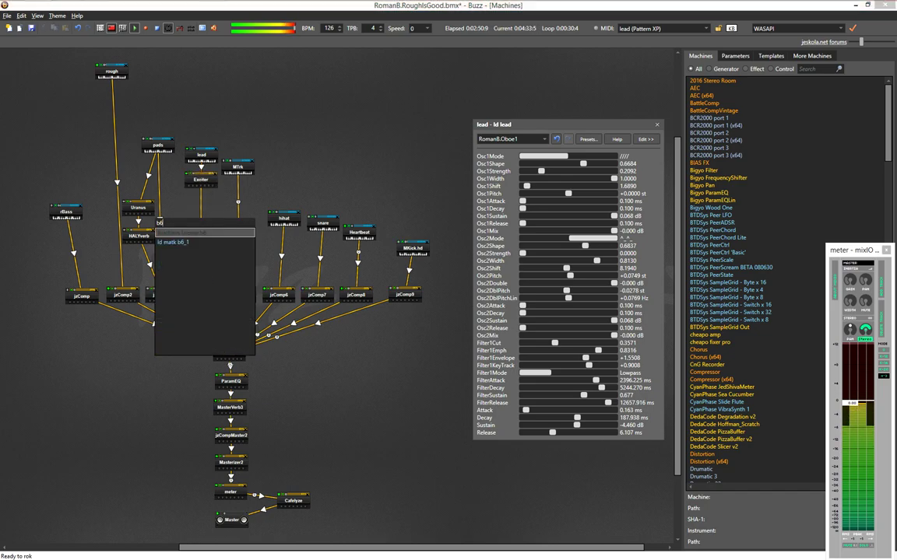
pyautogui.press('BackSpace')
pyautogui.press('BackSpace')
pyautogui.write('b6')
pyautogui.press('BackSpace')
pyautogui.write('8')
pyautogui.press('Return')
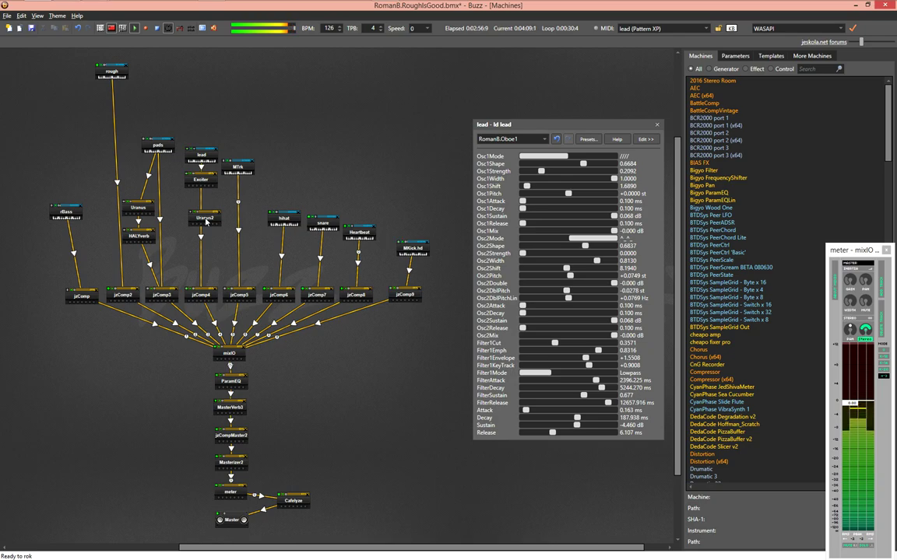
# Load the RomanB.Classic dub'ish preset on Uranus2, reposition the Exciter, and lower Feedback to 63%
pyautogui.doubleClick(204, 220)
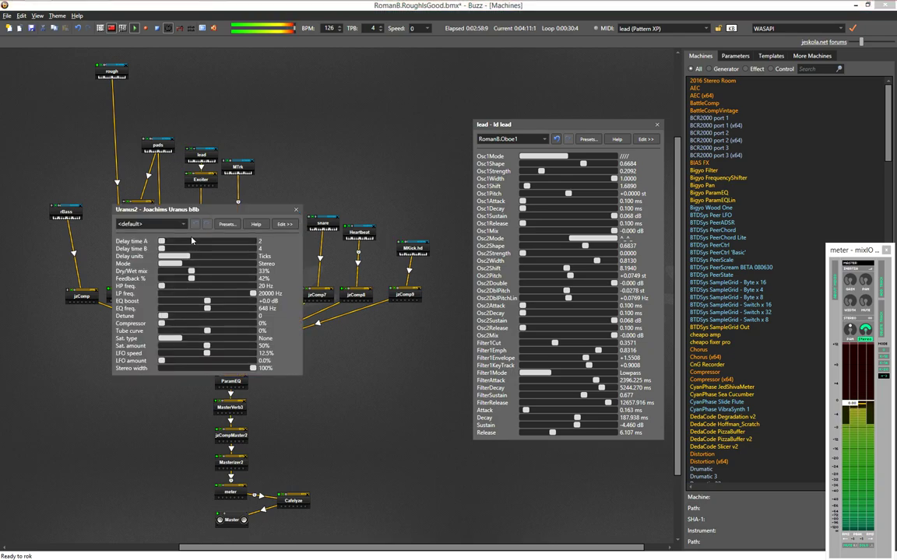
pyautogui.click(177, 224)
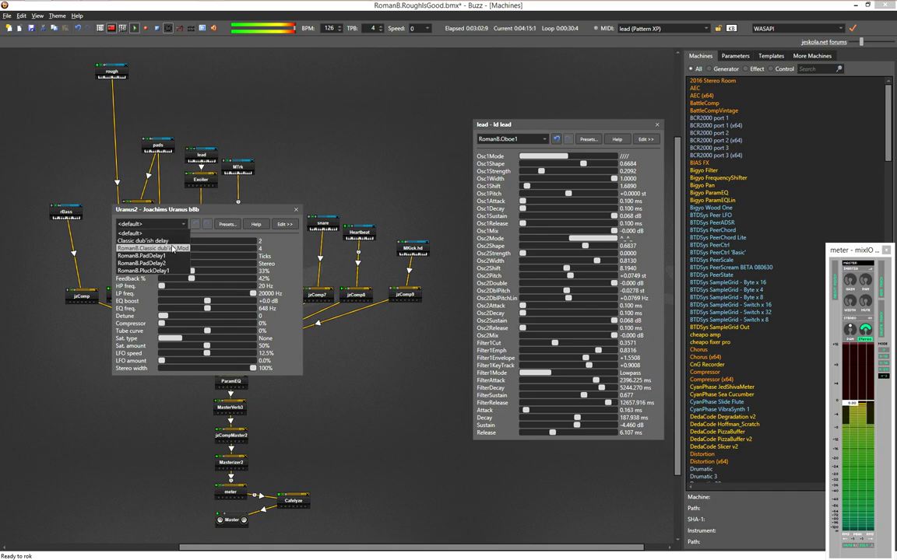
pyautogui.click(172, 240)
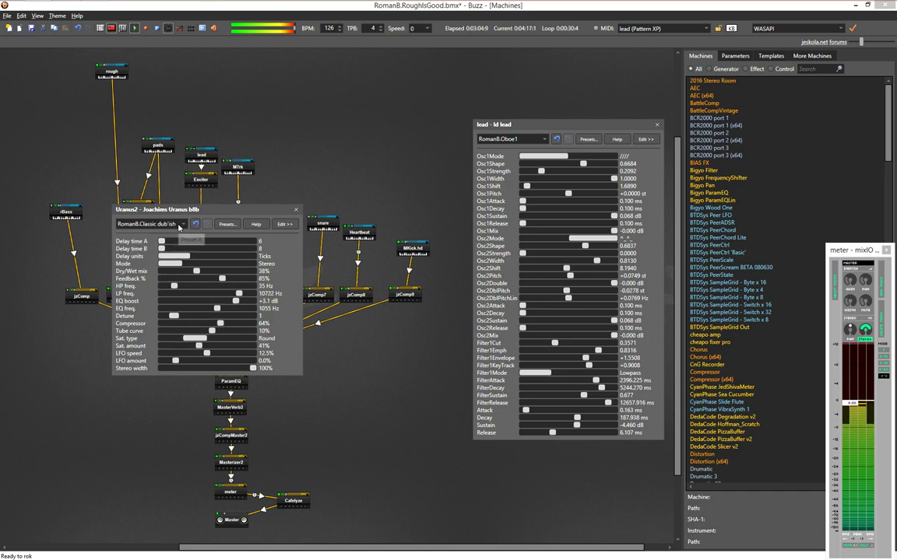
pyautogui.scroll(-3, 179, 226)
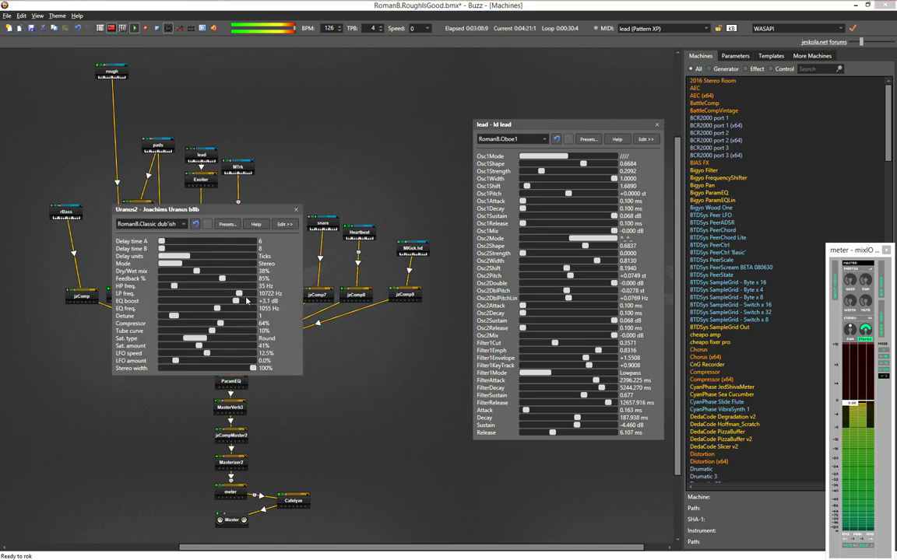
pyautogui.scroll(-7, 222, 327)
pyautogui.moveTo(201, 180); pyautogui.dragTo(204, 247)
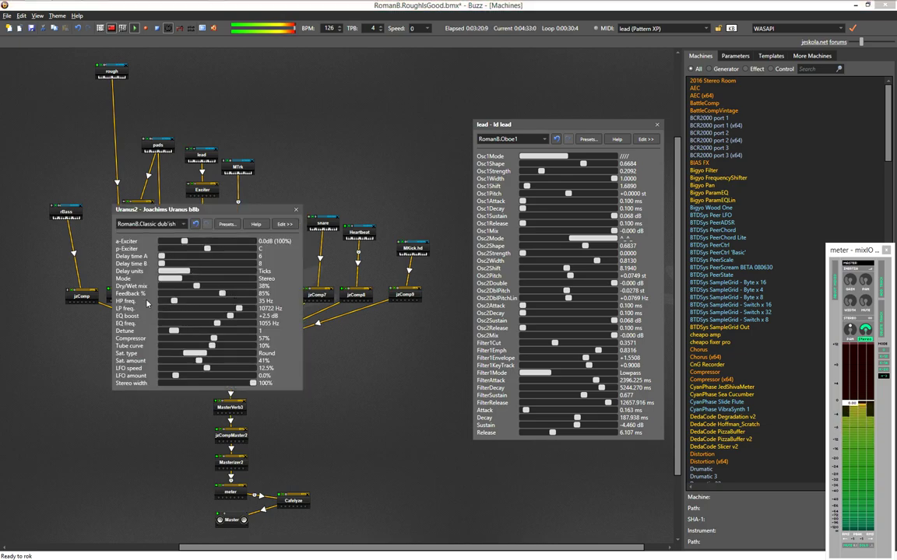
pyautogui.moveTo(198, 294); pyautogui.dragTo(485, 218)
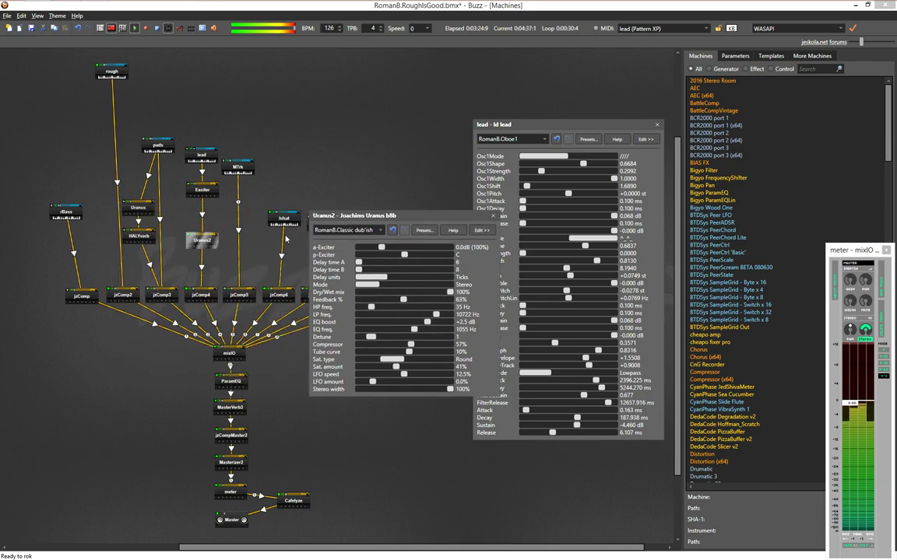
# Rearrange the machines and set the Exciter→Uranus2 wire volume to -20 dB
pyautogui.moveTo(199, 244); pyautogui.dragTo(184, 261)
pyautogui.click(198, 187)
pyautogui.moveTo(194, 225)
pyautogui.scroll(-4, 194, 226)
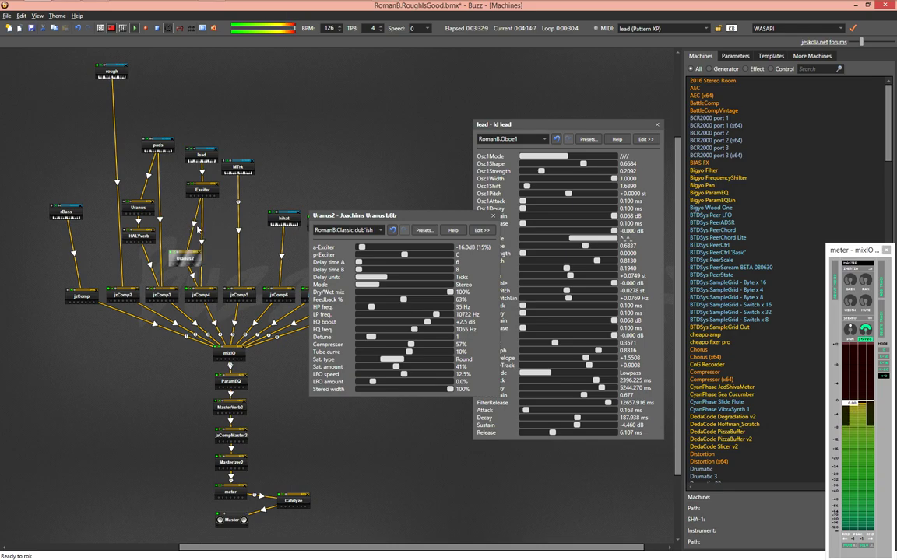
pyautogui.scroll(-4, 257, 230)
pyautogui.scroll(6, 253, 246)
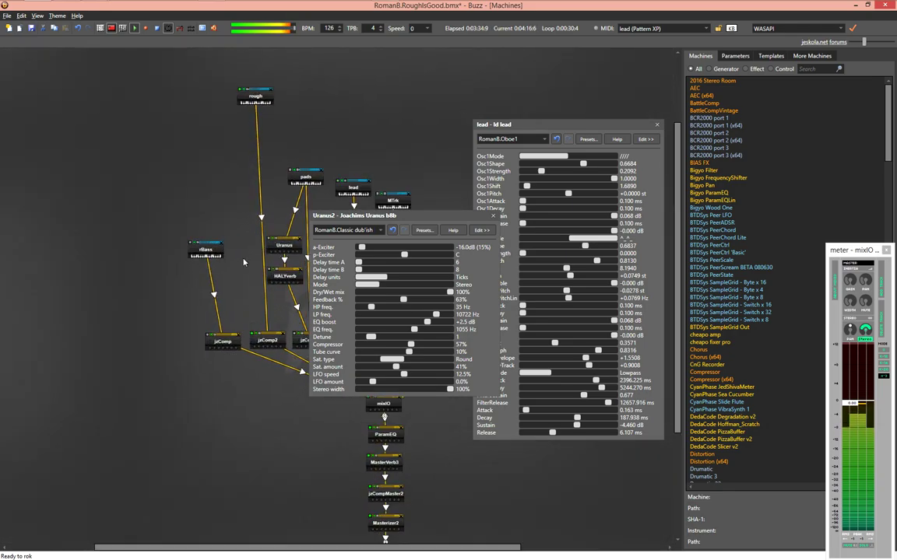
pyautogui.moveTo(250, 263); pyautogui.dragTo(96, 250)
pyautogui.moveTo(223, 251)
pyautogui.scroll(-2, 223, 251)
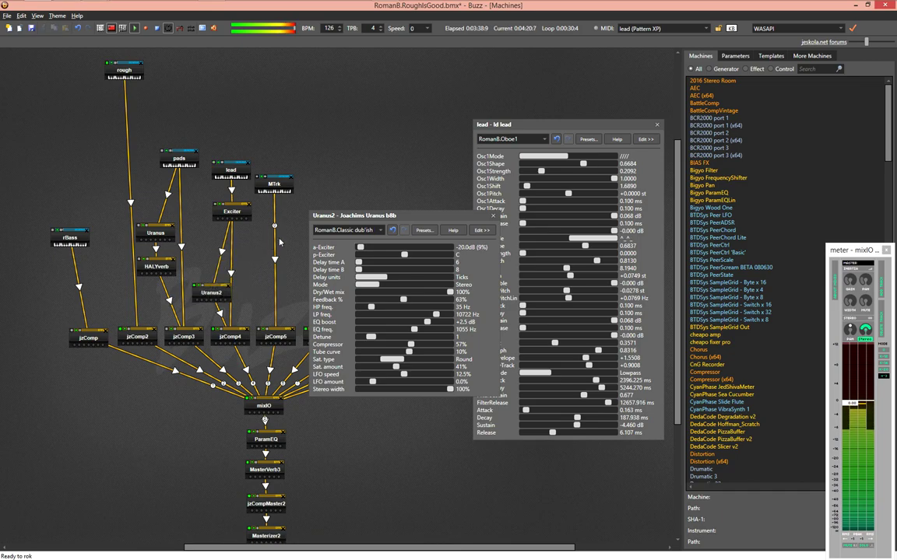
# Set Uranus2 Feedback 71%, EQ boost +2.7 dB, Tube curve 46%, LFO speed 1.0%, Stereo width 57%
pyautogui.moveTo(323, 215); pyautogui.dragTo(338, 141)
pyautogui.moveTo(419, 226); pyautogui.dragTo(430, 227)
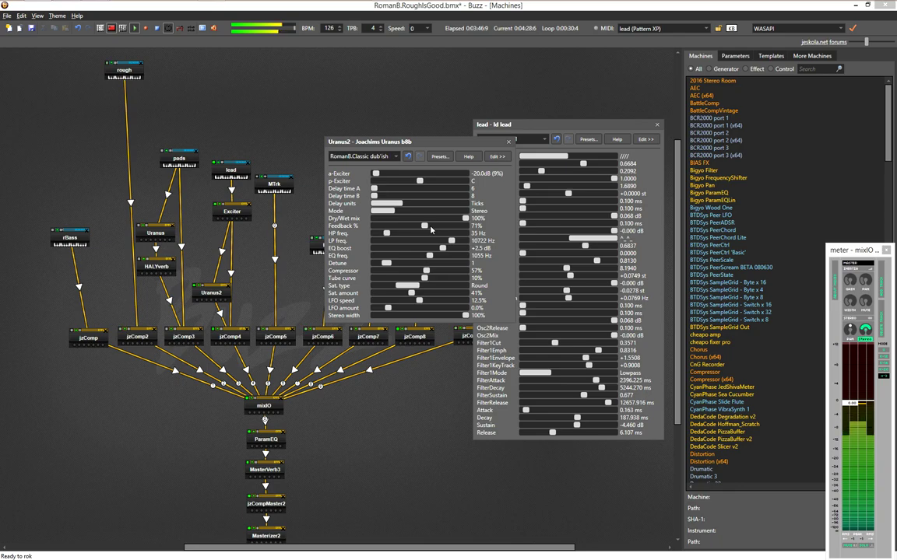
pyautogui.moveTo(441, 248); pyautogui.dragTo(436, 249)
pyautogui.scroll(2, 434, 250)
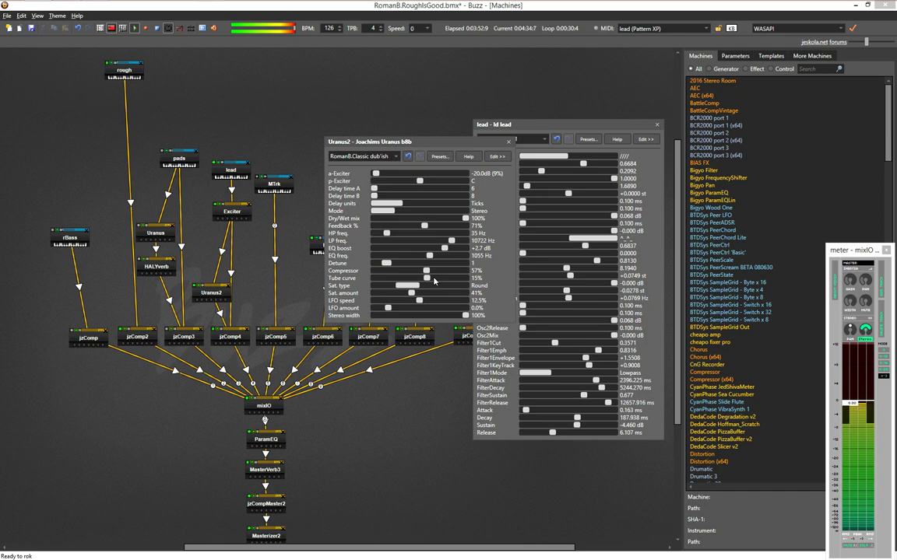
pyautogui.moveTo(434, 281); pyautogui.dragTo(460, 282)
pyautogui.moveTo(465, 282); pyautogui.dragTo(400, 303)
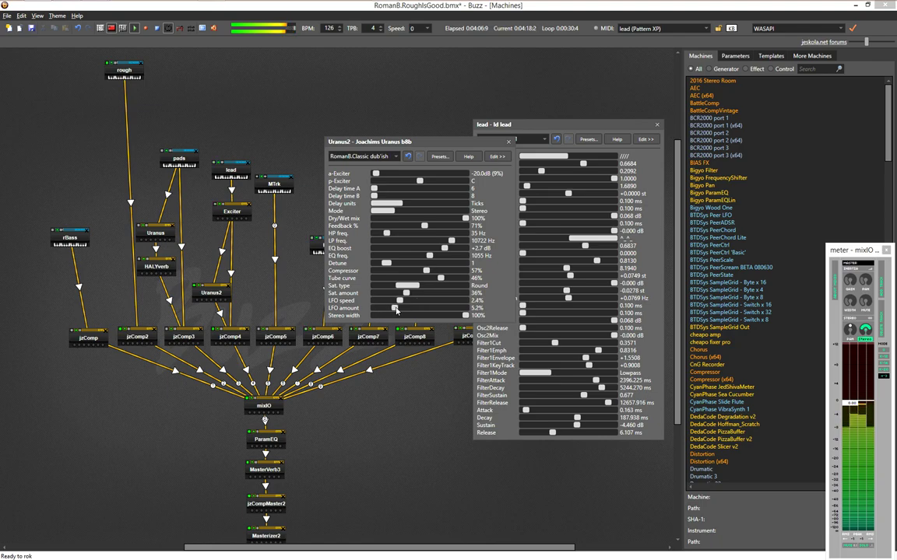
pyautogui.moveTo(400, 303); pyautogui.dragTo(394, 305)
pyautogui.moveTo(459, 311); pyautogui.dragTo(425, 319)
pyautogui.scroll(-3, 363, 395)
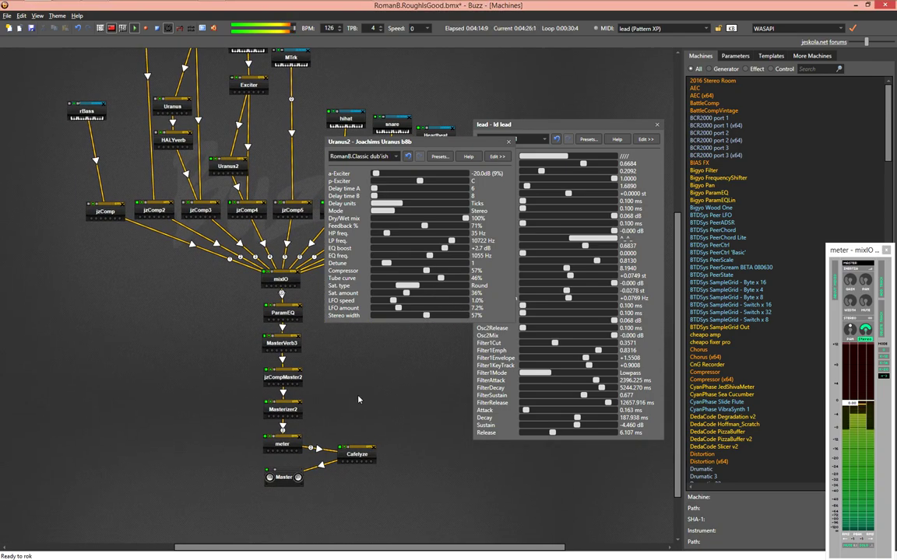
# Open Cafelyze, restore Uranus2 Stereo width to 100%, then open mixIO and widen channel 4
pyautogui.doubleClick(354, 453)
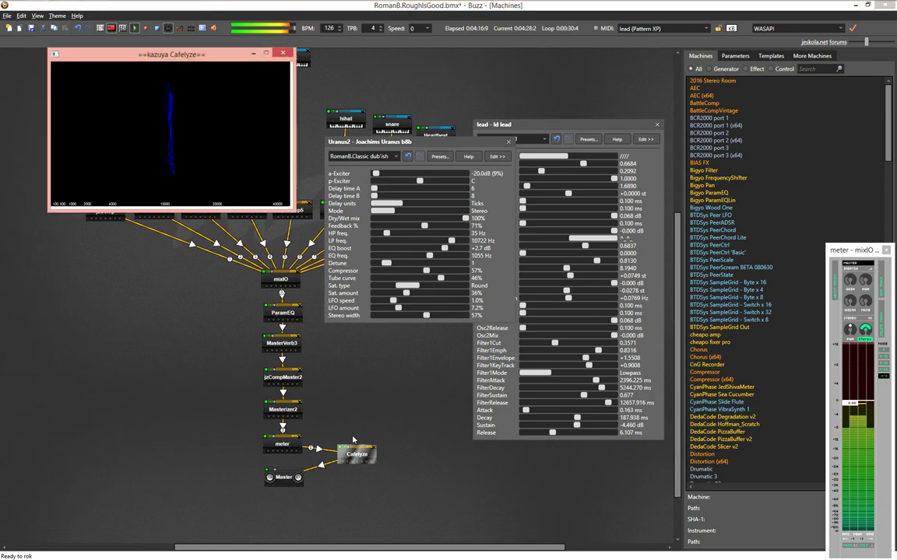
pyautogui.moveTo(383, 314); pyautogui.dragTo(520, 320)
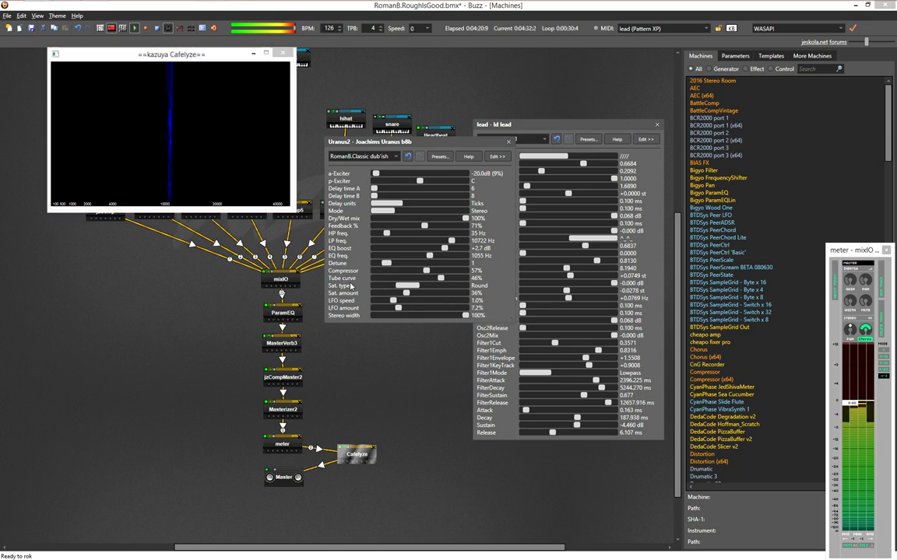
pyautogui.doubleClick(285, 278)
pyautogui.moveTo(511, 274)
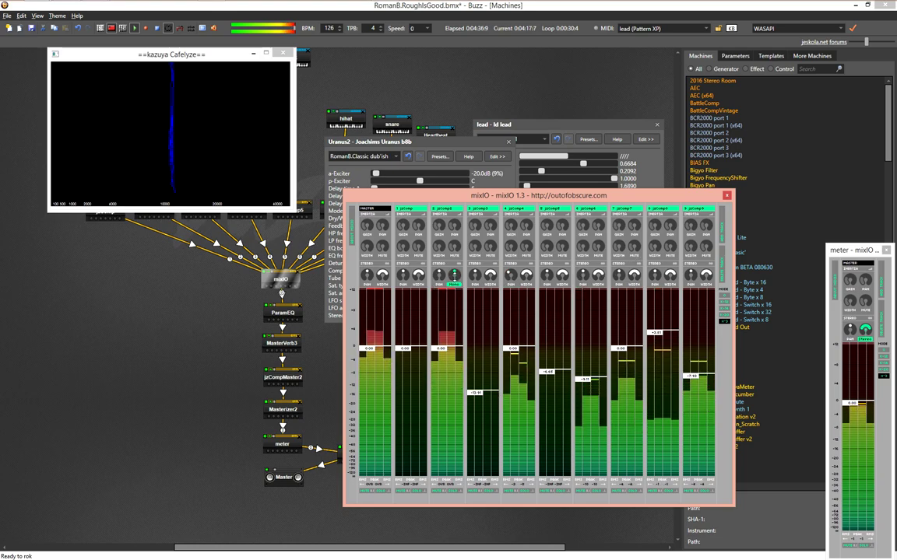
pyautogui.moveTo(527, 276); pyautogui.dragTo(530, 225)
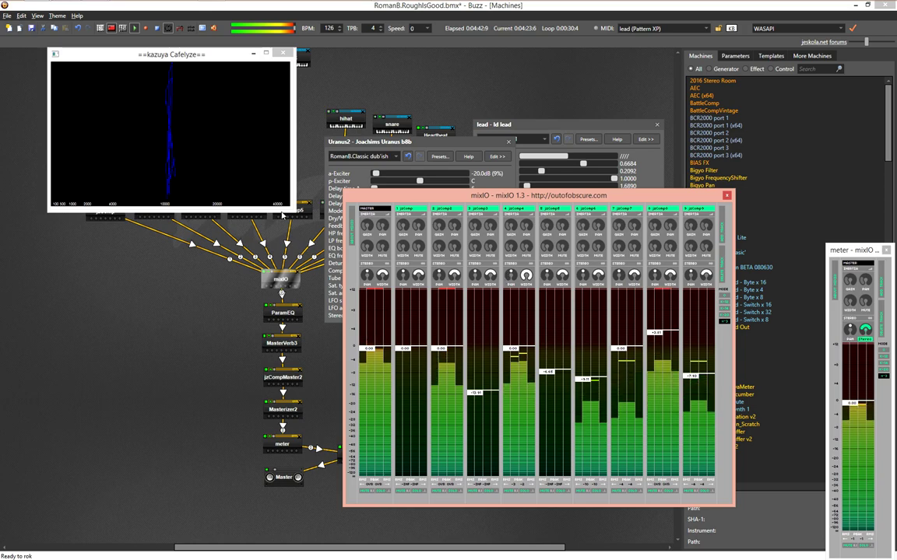
# Raise the Uranus2 Tube curve to 73% and EQ boost to +3.1 dB
pyautogui.click(333, 225)
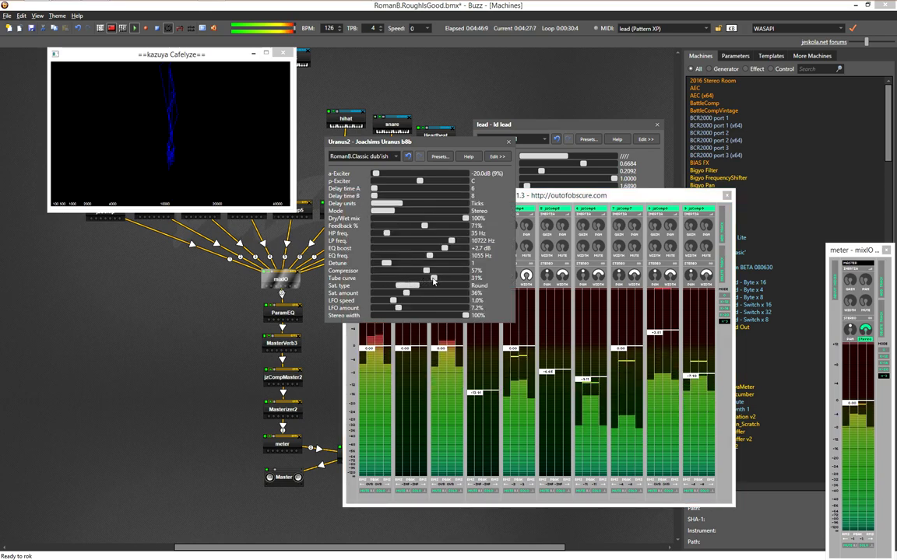
pyautogui.moveTo(433, 279); pyautogui.dragTo(453, 279)
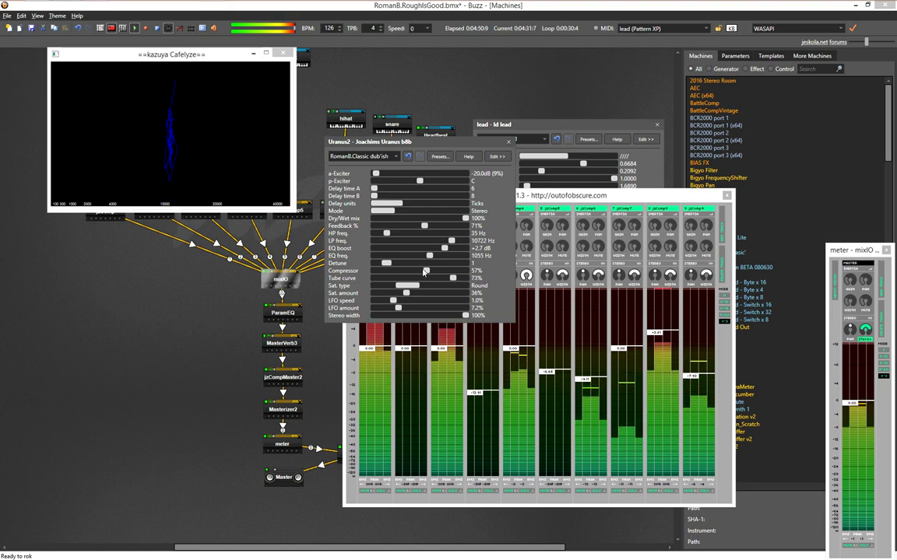
pyautogui.scroll(4, 423, 272)
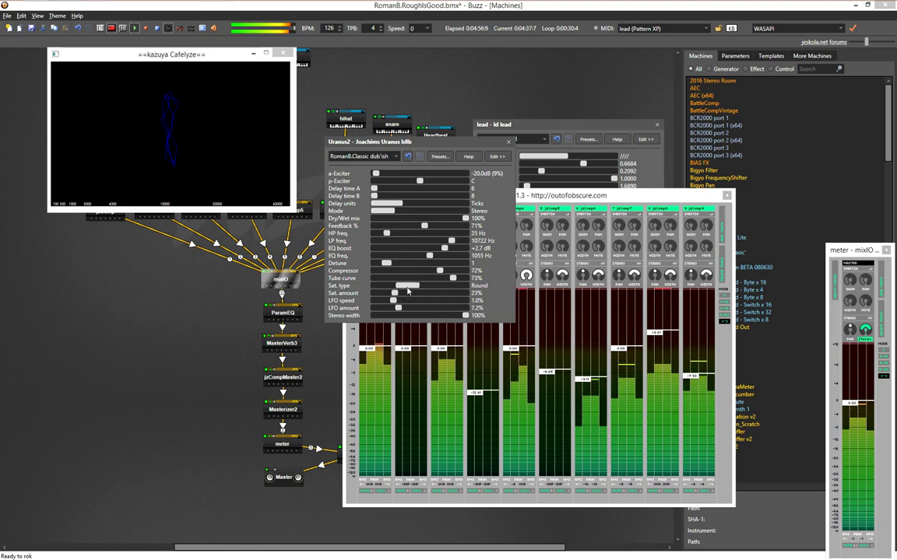
pyautogui.scroll(2, 407, 288)
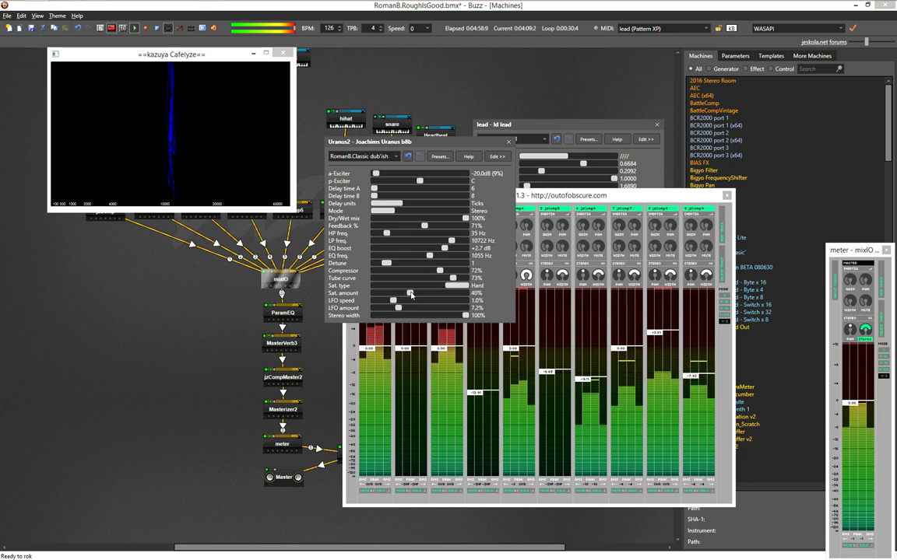
pyautogui.scroll(8, 412, 295)
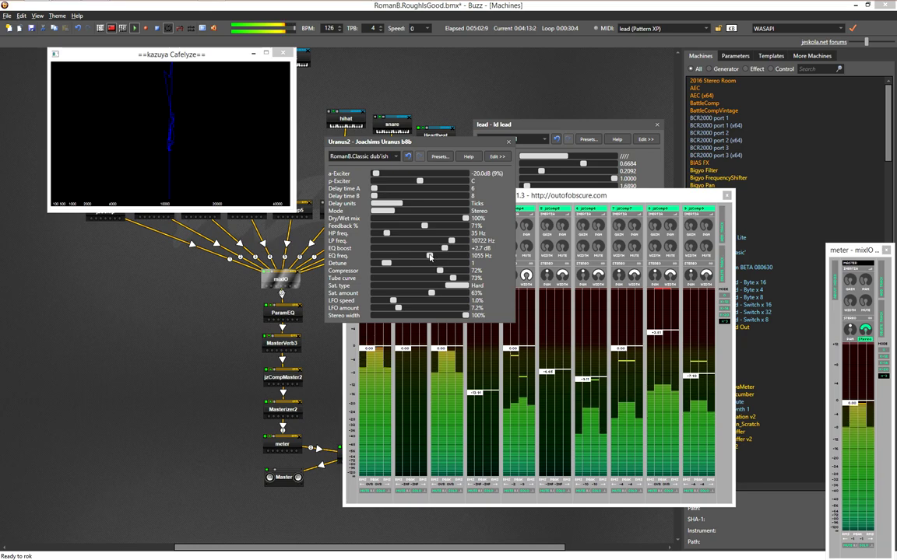
pyautogui.scroll(2, 430, 257)
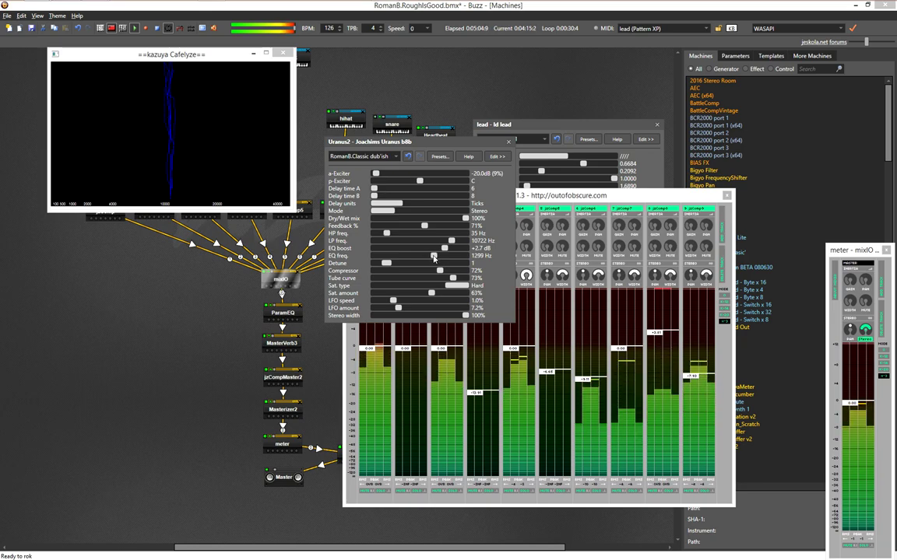
pyautogui.moveTo(446, 251); pyautogui.dragTo(449, 252)
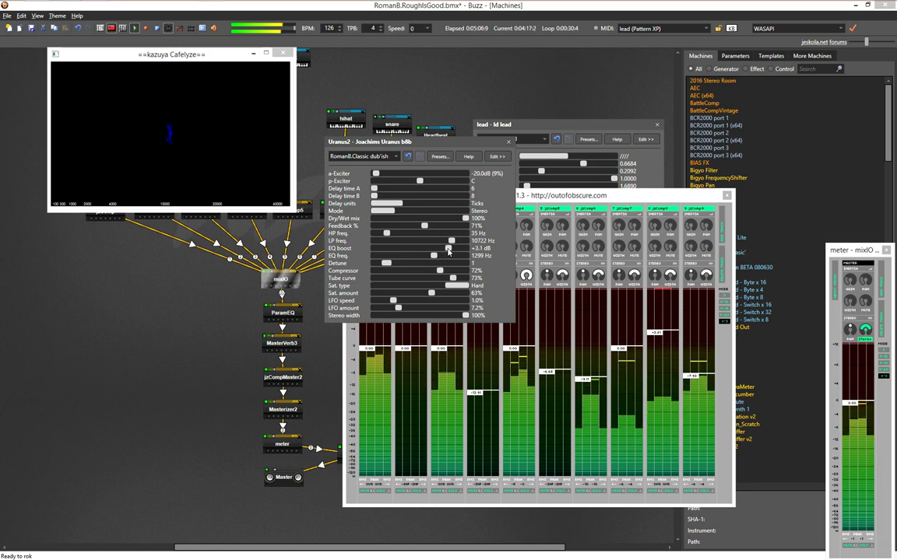
# Set Uranus2 HP freq to 37 Hz, Mode to Pong rev., and Delay time A to 2
pyautogui.moveTo(387, 234)
pyautogui.mouseDown()
pyautogui.moveTo(379, 235)
pyautogui.moveTo(390, 235)
pyautogui.mouseUp()
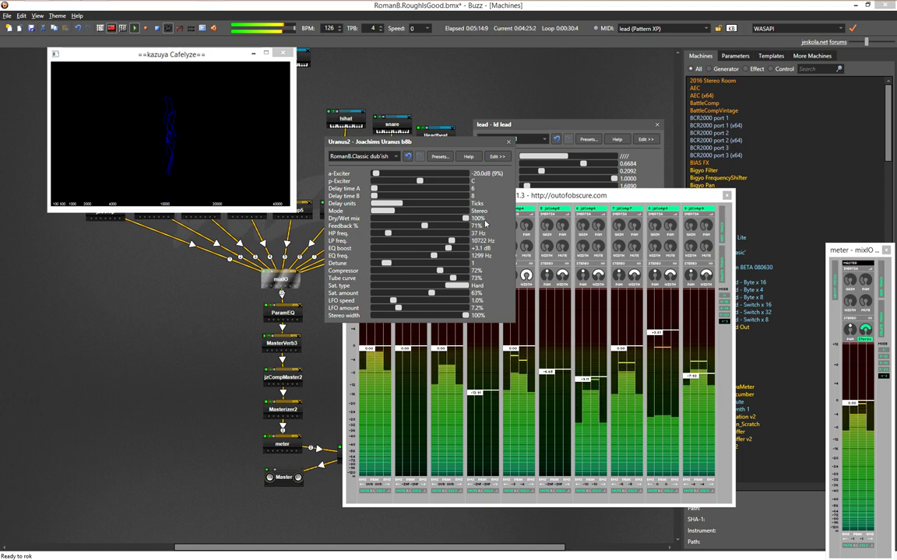
pyautogui.click(447, 211)
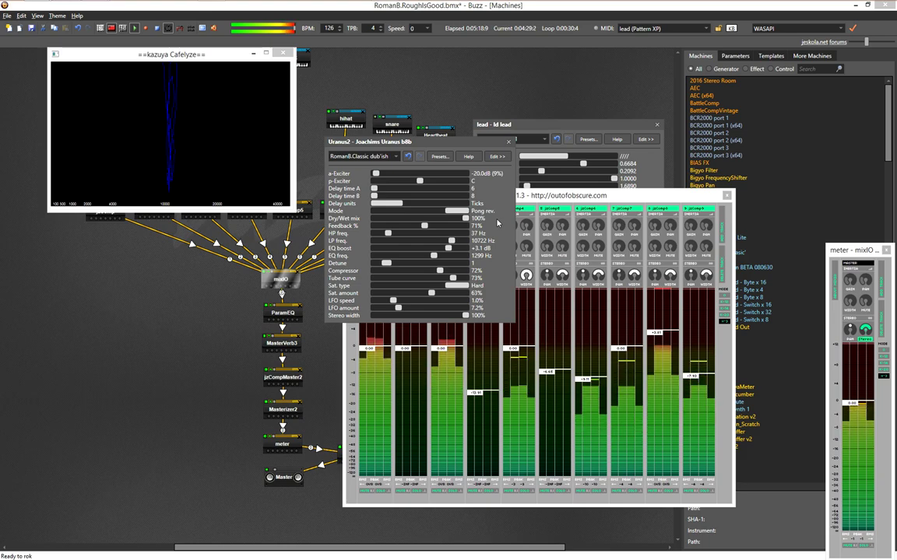
pyautogui.scroll(-1, 454, 192)
pyautogui.scroll(-3, 454, 192)
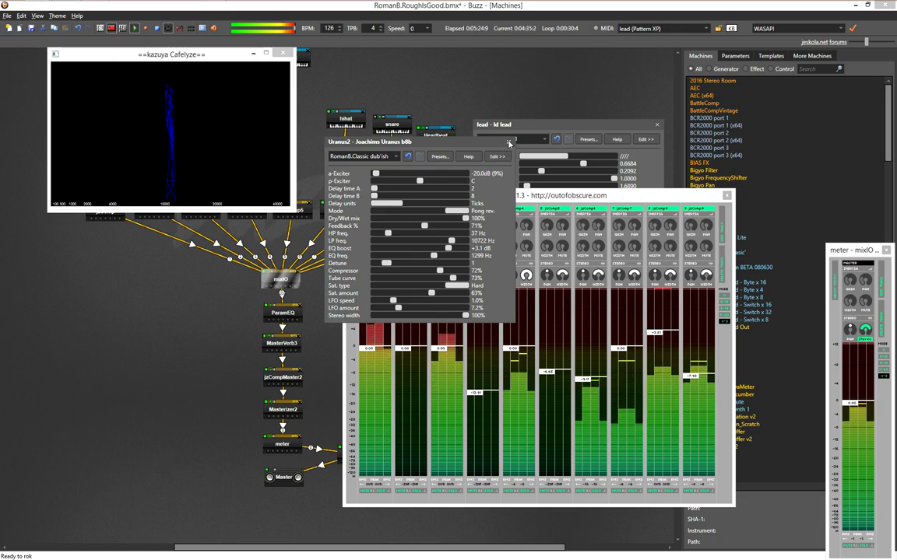
# Close the Uranus2, mixIO and Cafelyze windows
pyautogui.click(508, 143)
pyautogui.click(726, 195)
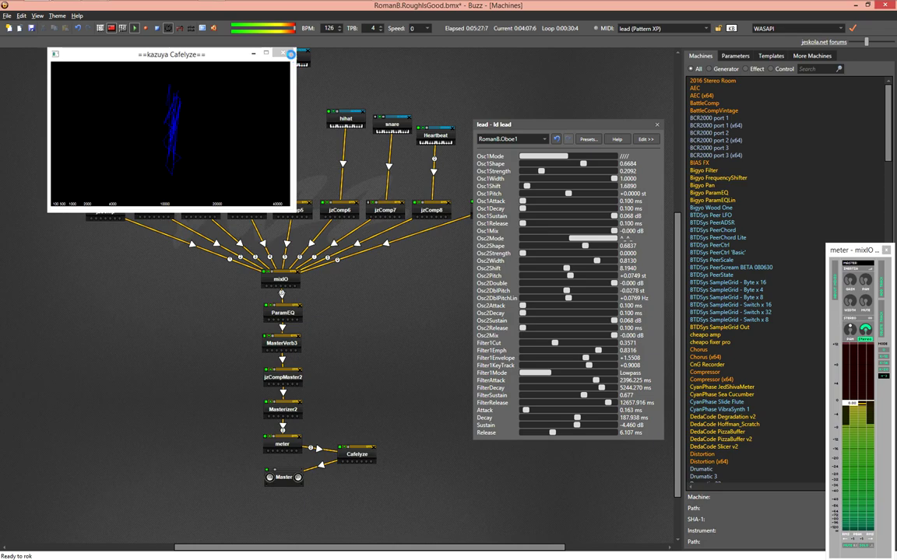
pyautogui.click(288, 53)
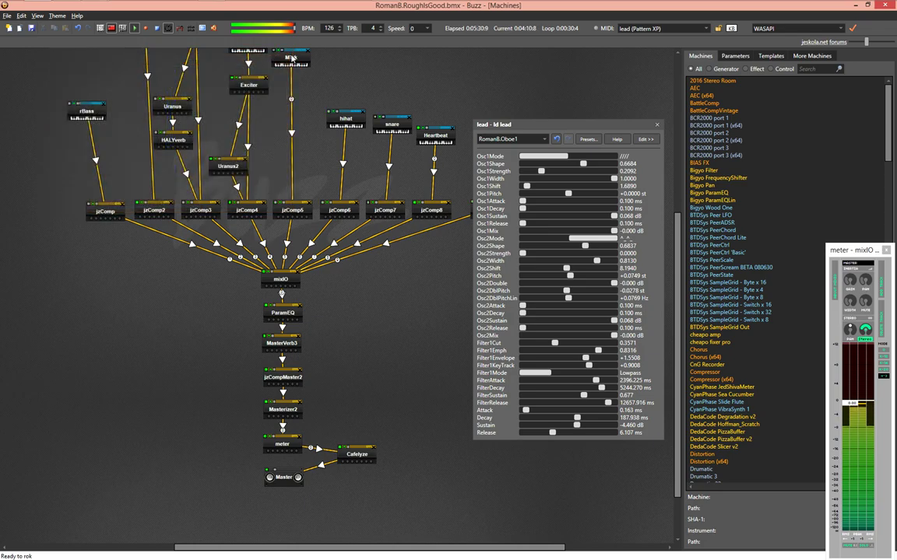
# Look over the song sequence and Uranus2 pattern, then stop playback
pyautogui.press('F4')
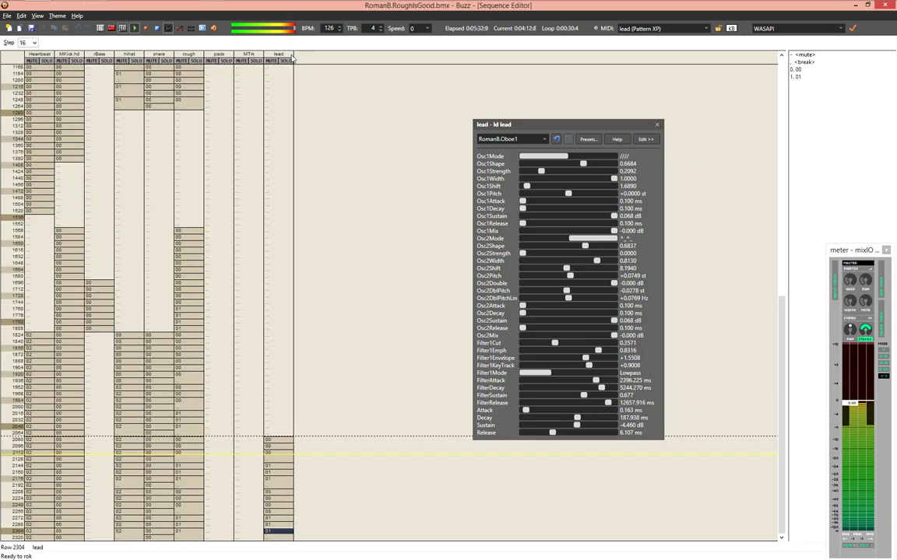
pyautogui.press('F2')
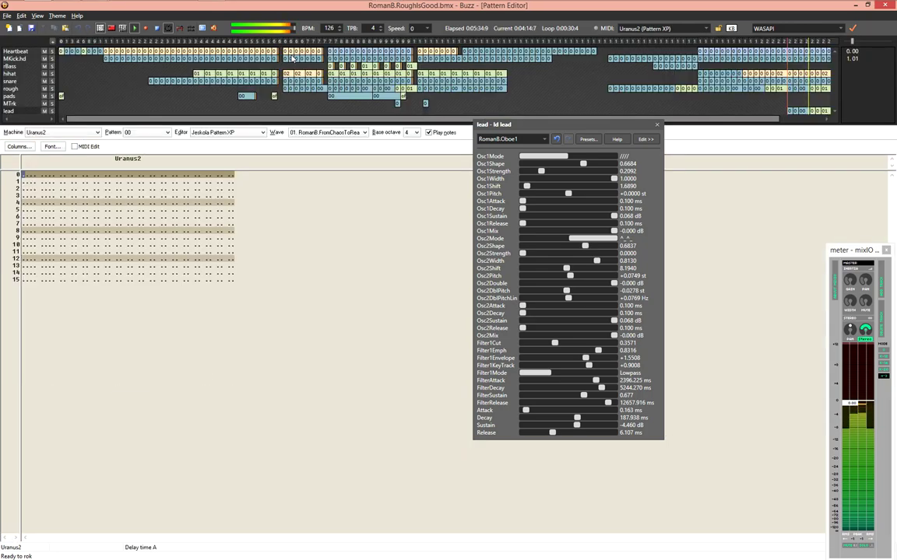
pyautogui.press('F4')
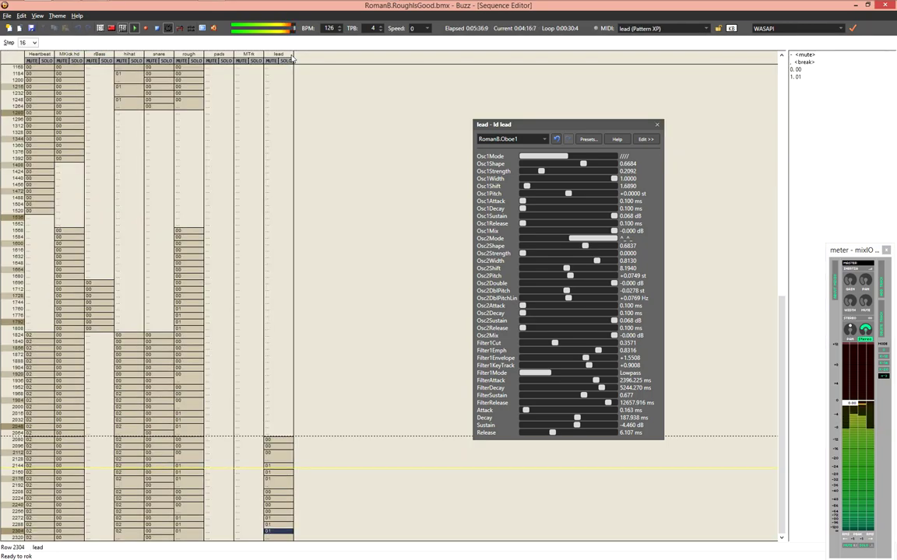
pyautogui.scroll(-5, 379, 276)
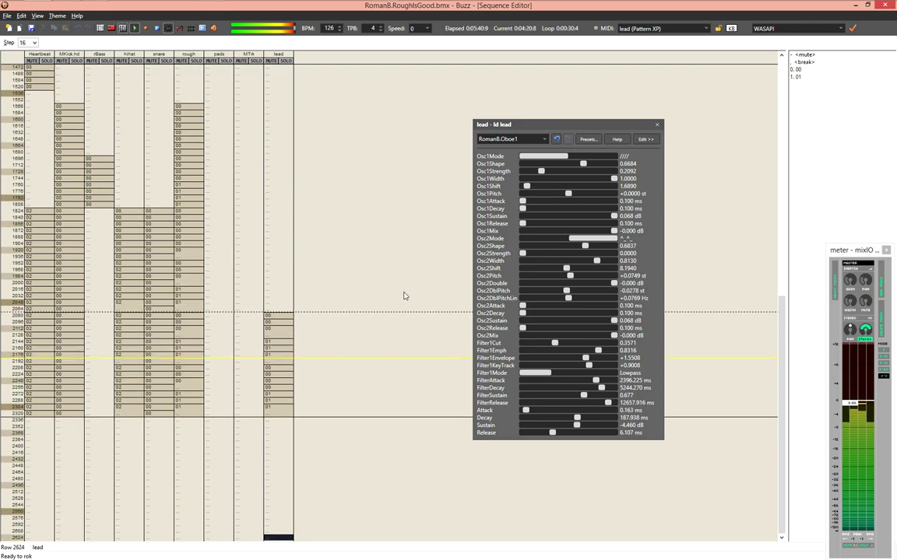
pyautogui.press('F8')
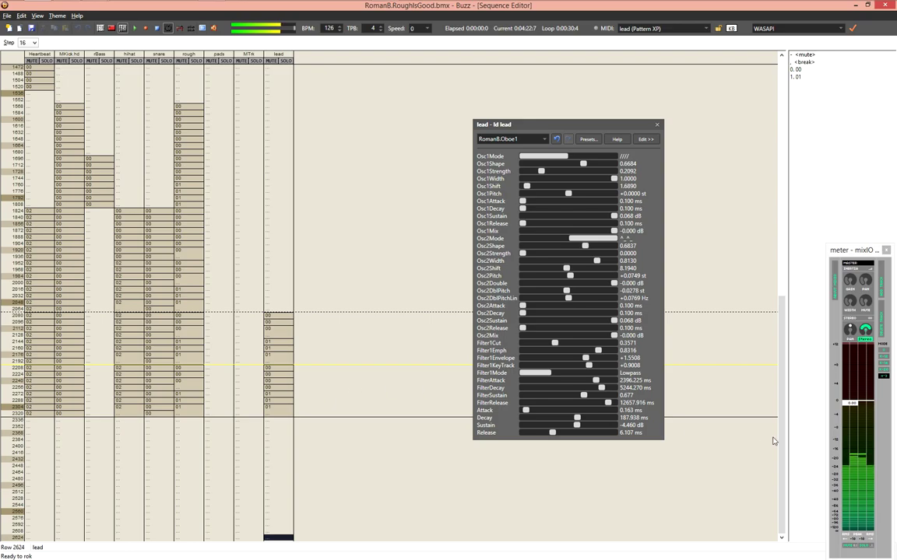
# Reopen the Uranus2 delay's parameter window from the machine graph and move it down-right
pyautogui.press('F3')
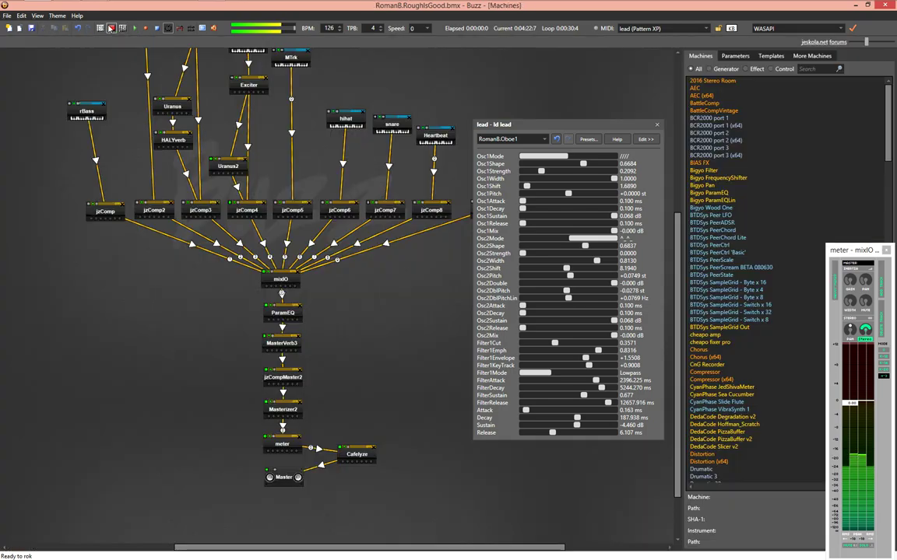
pyautogui.scroll(1, 262, 148)
pyautogui.doubleClick(221, 207)
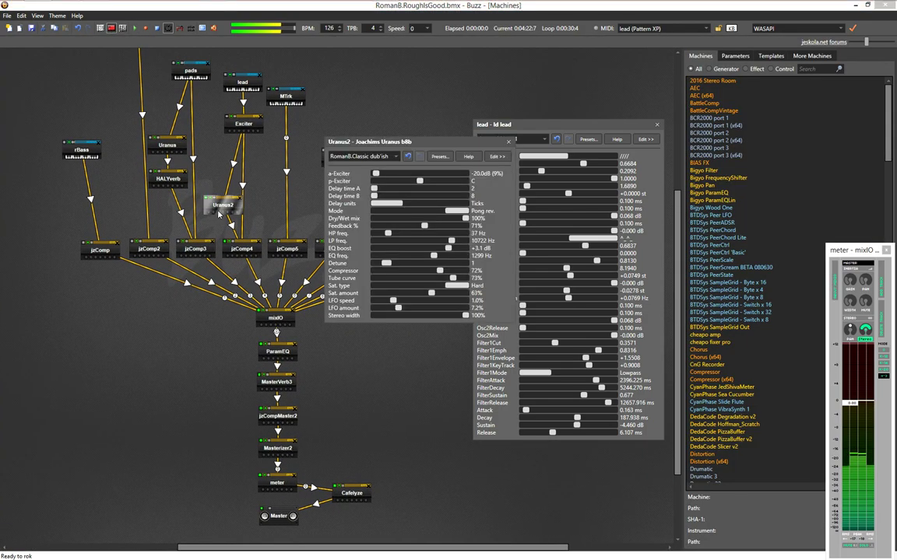
pyautogui.moveTo(436, 150); pyautogui.dragTo(490, 342)
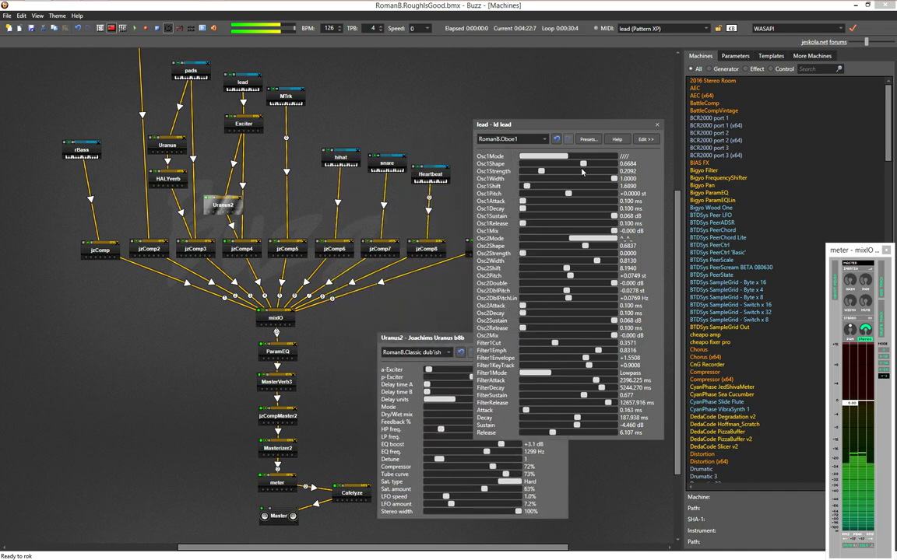
# Close the lead synth's parameter window and shift the Uranus2 window further right
pyautogui.moveTo(594, 127); pyautogui.dragTo(625, 55)
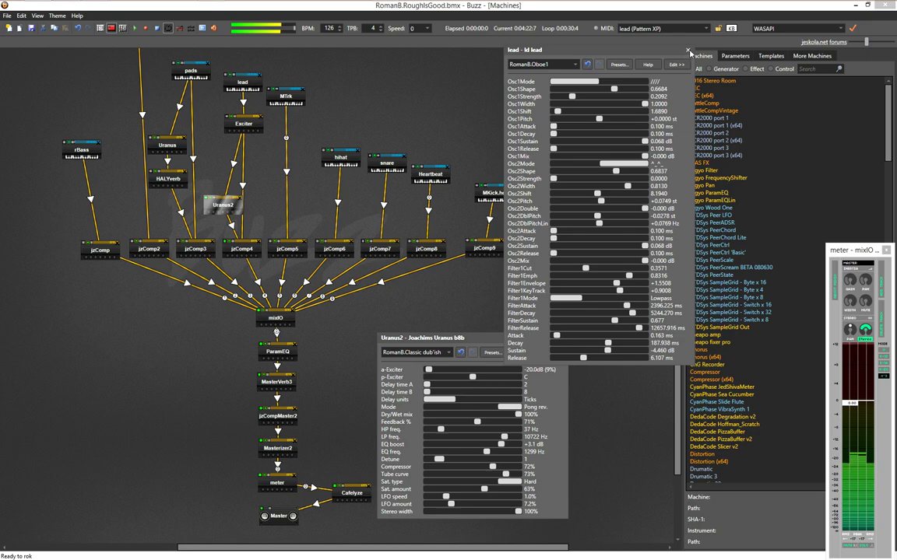
pyautogui.click(688, 51)
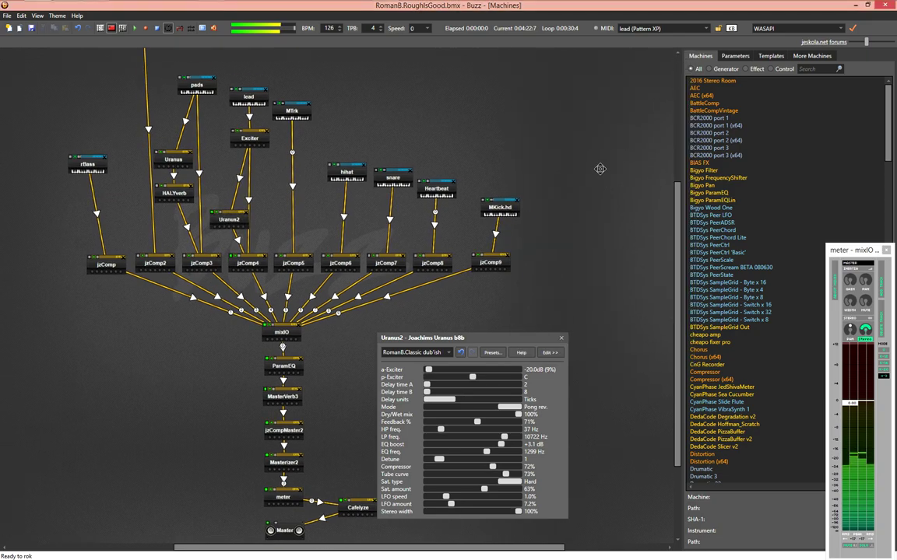
pyautogui.moveTo(522, 346); pyautogui.dragTo(707, 313)
# Inspect Heartbeat pattern 02 at sequence row 2304, then return to the song sequence
pyautogui.press('F4')
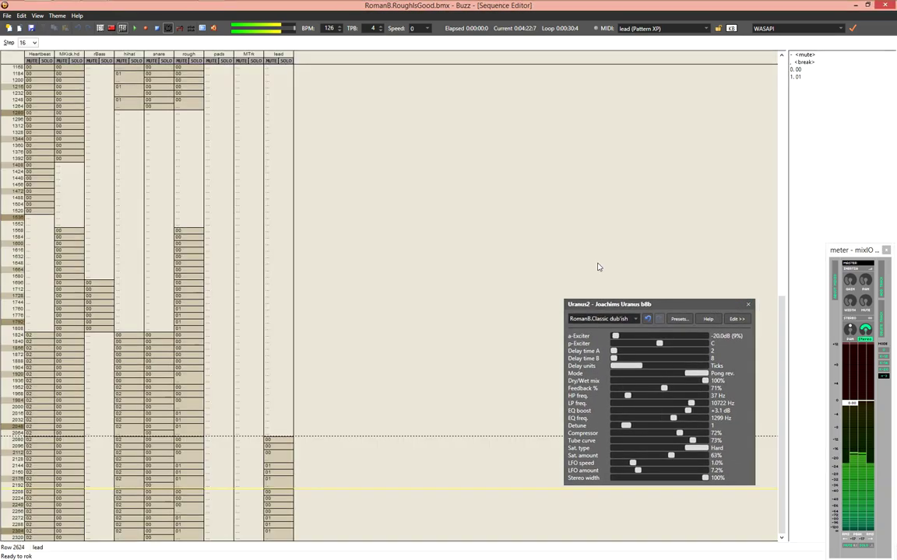
pyautogui.scroll(-5, 502, 218)
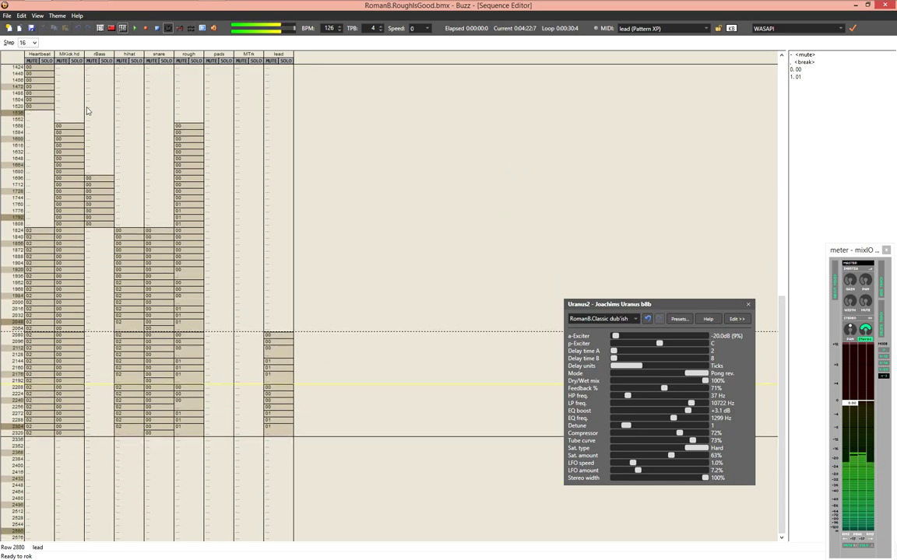
pyautogui.click(45, 392)
pyautogui.scroll(-10, 45, 392)
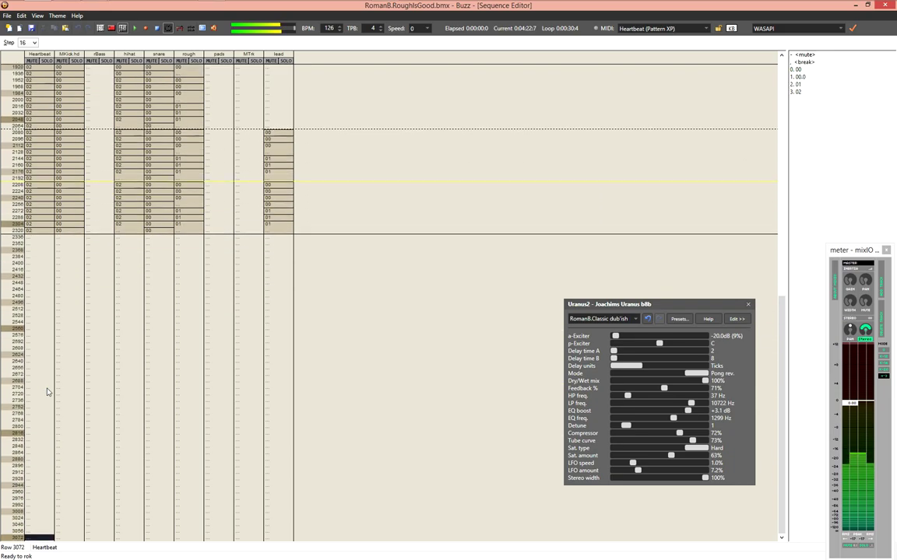
pyautogui.press('pageup')
pyautogui.press('pageup')
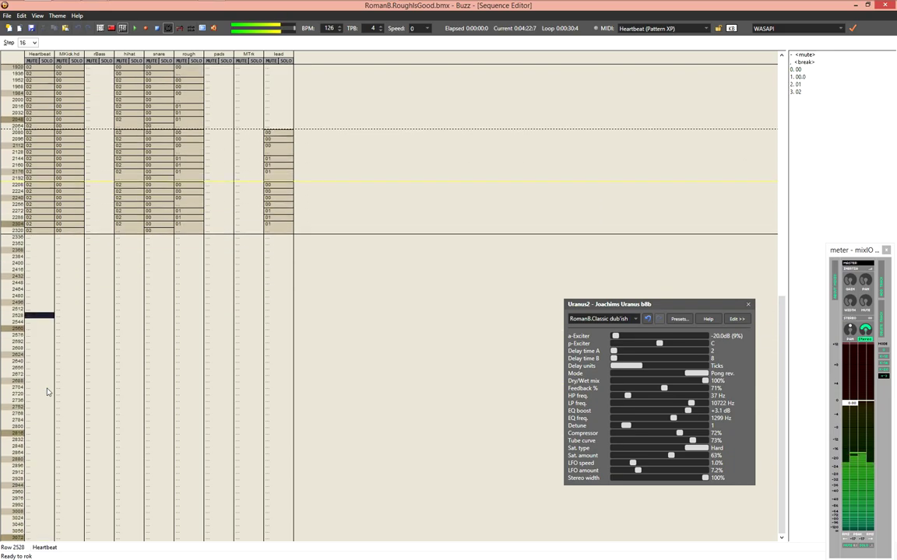
pyautogui.doubleClick(40, 231)
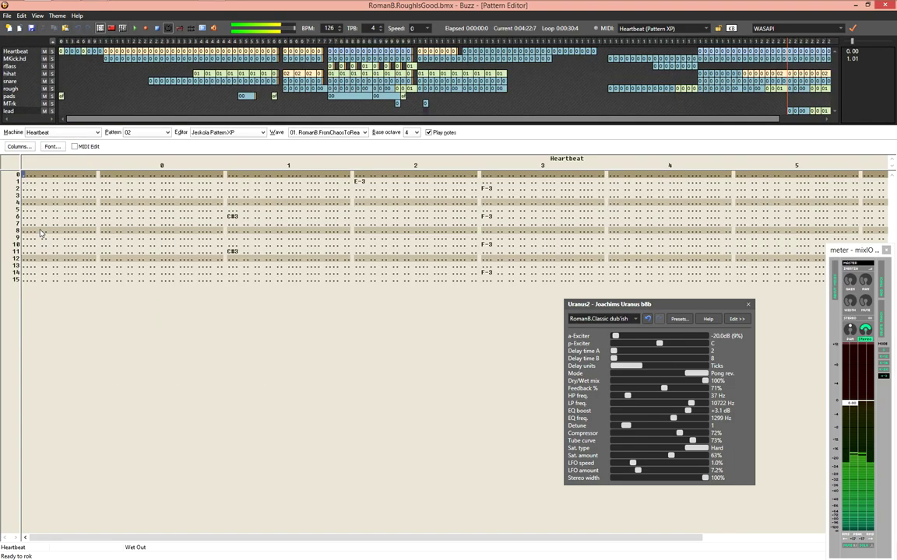
pyautogui.press('F4')
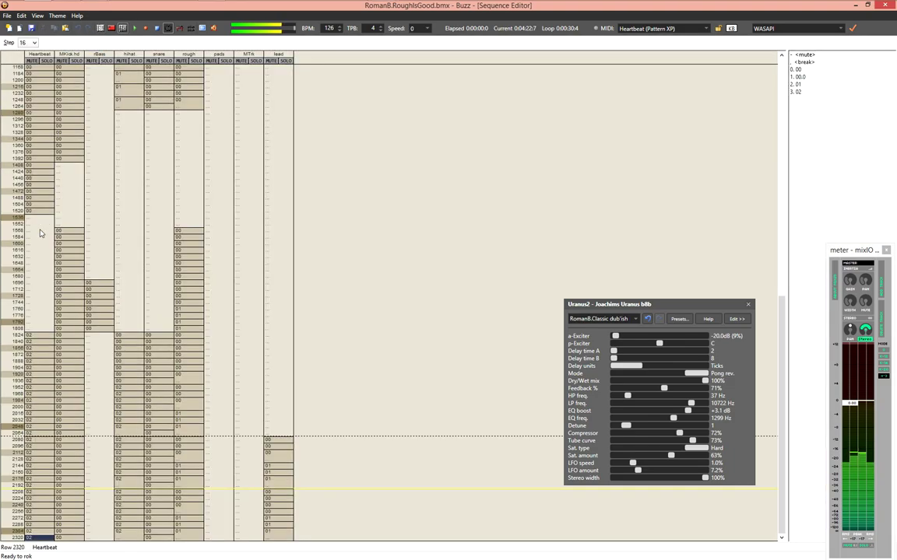
pyautogui.scroll(-6, 45, 362)
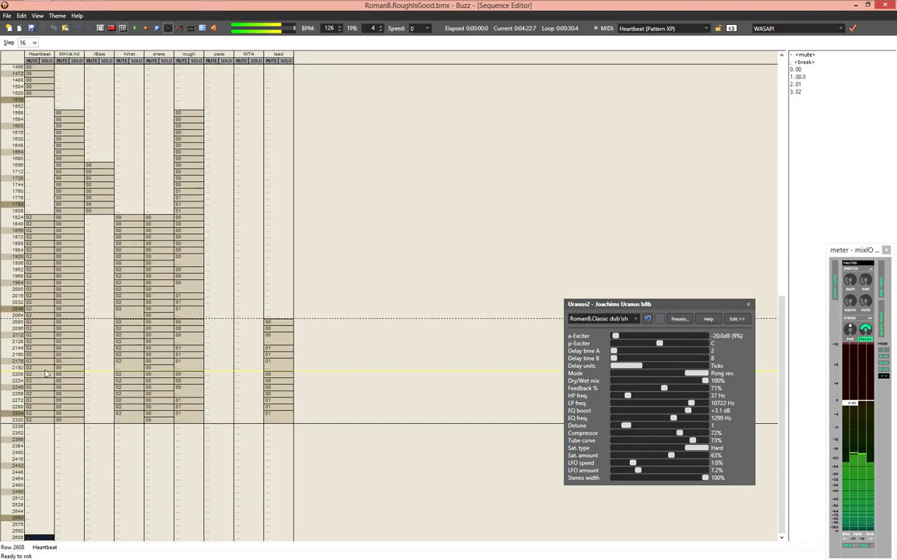
# Fill the Heartbeat track with pattern 01 from row 2336 down to about row 2592
pyautogui.click(32, 427)
pyautogui.press('1')
pyautogui.press('1')
pyautogui.press('1')
pyautogui.press('1')
pyautogui.press('1')
pyautogui.press('1')
pyautogui.press('1')
pyautogui.press('1')
pyautogui.press('1')
pyautogui.press('1')
pyautogui.press('1')
pyautogui.press('1')
pyautogui.press('1')
pyautogui.press('1')
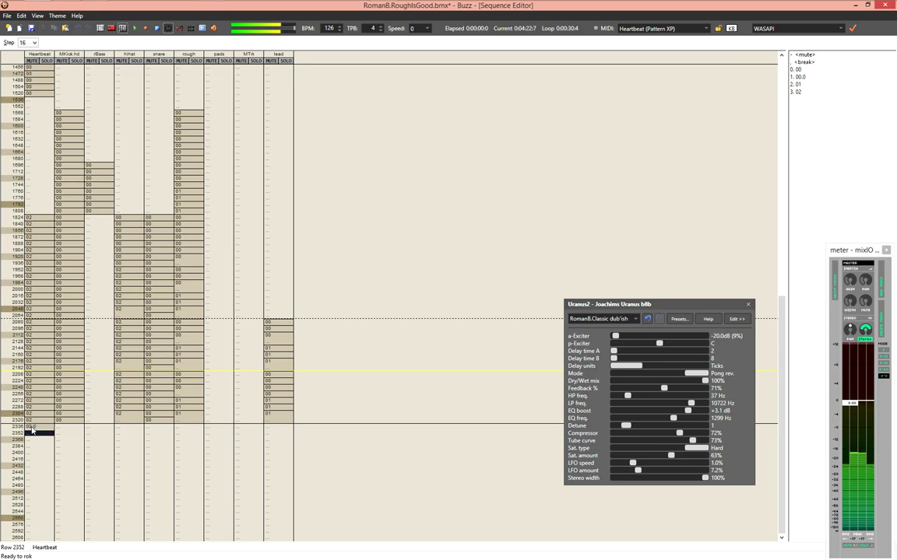
pyautogui.click(32, 428)
pyautogui.press('2')
pyautogui.press('2')
pyautogui.press('2')
pyautogui.press('2')
pyautogui.press('2')
pyautogui.press('2')
pyautogui.press('2')
pyautogui.press('2')
pyautogui.press('2')
pyautogui.press('2')
pyautogui.press('2')
pyautogui.press('2')
pyautogui.press('2')
pyautogui.press('2')
pyautogui.press('2')
pyautogui.press('2')
pyautogui.click(32, 427)
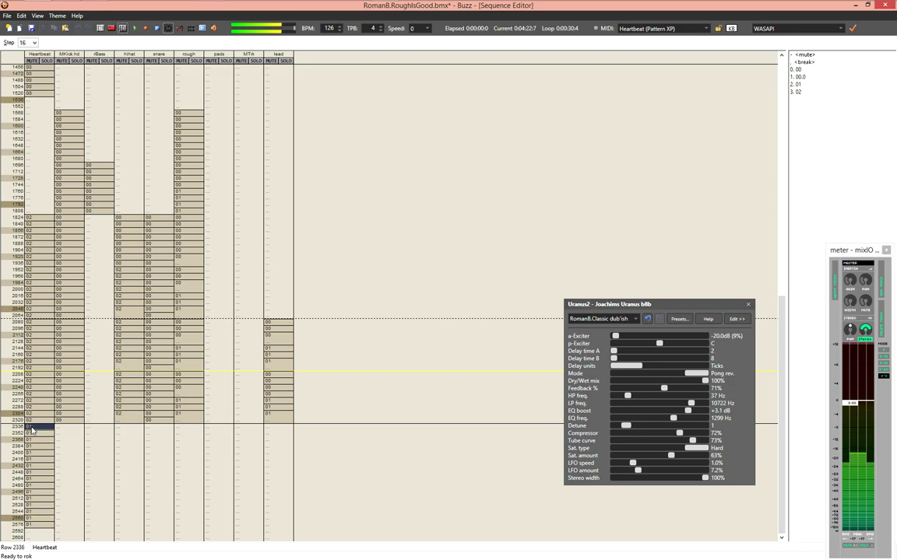
pyautogui.press('F2')
pyautogui.hotkey('ctrl', 'Return')
pyautogui.press('Escape')
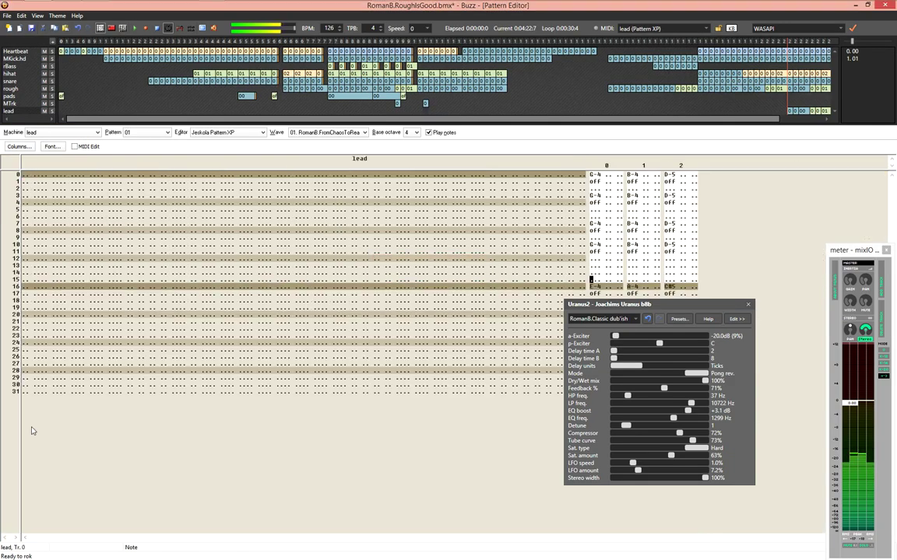
pyautogui.press('F4')
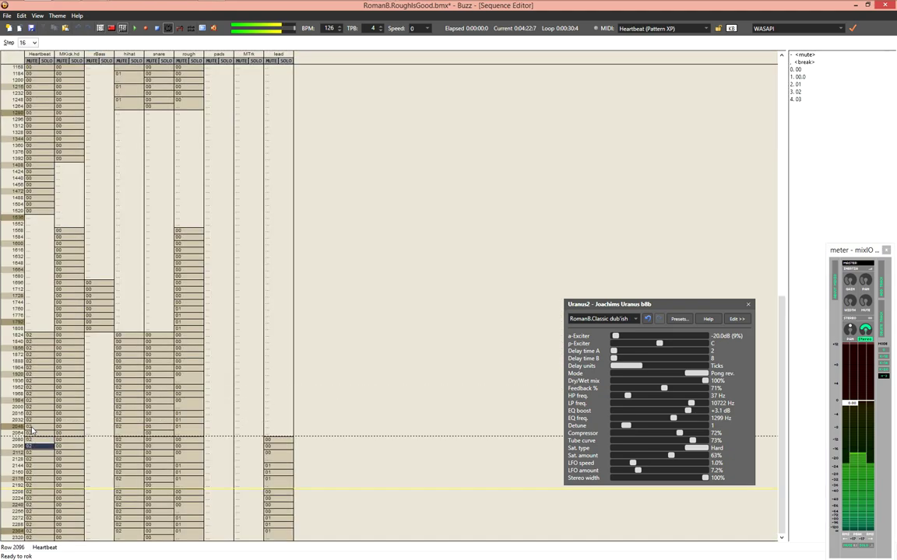
# Change the Heartbeat entries from row 2336 onward to pattern 03 and go to its row-4 C-3 note
pyautogui.press('Down')
pyautogui.scroll(-5, 31, 430)
pyautogui.press('Up')
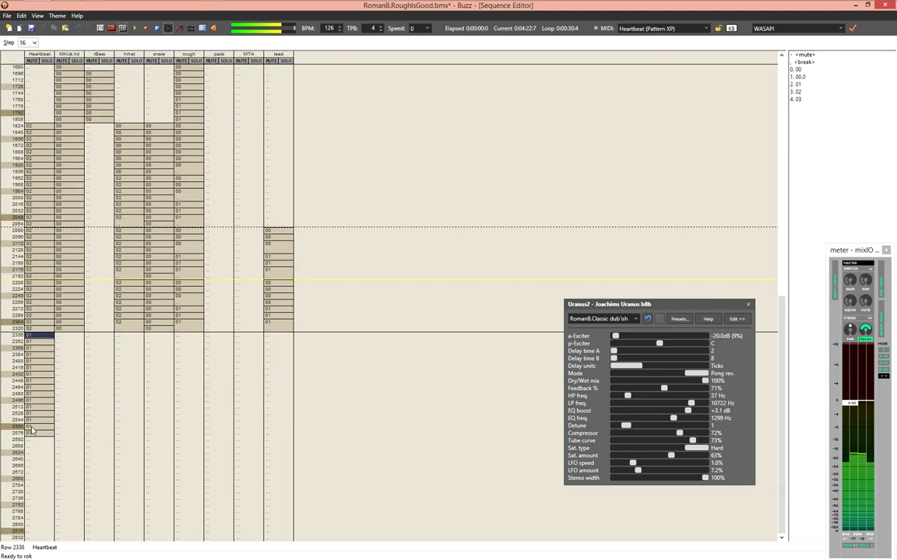
pyautogui.press('4')
pyautogui.press('4')
pyautogui.press('4')
pyautogui.press('4')
pyautogui.press('4')
pyautogui.press('4')
pyautogui.press('4')
pyautogui.press('4')
pyautogui.press('4')
pyautogui.press('4')
pyautogui.press('4')
pyautogui.press('4')
pyautogui.press('4')
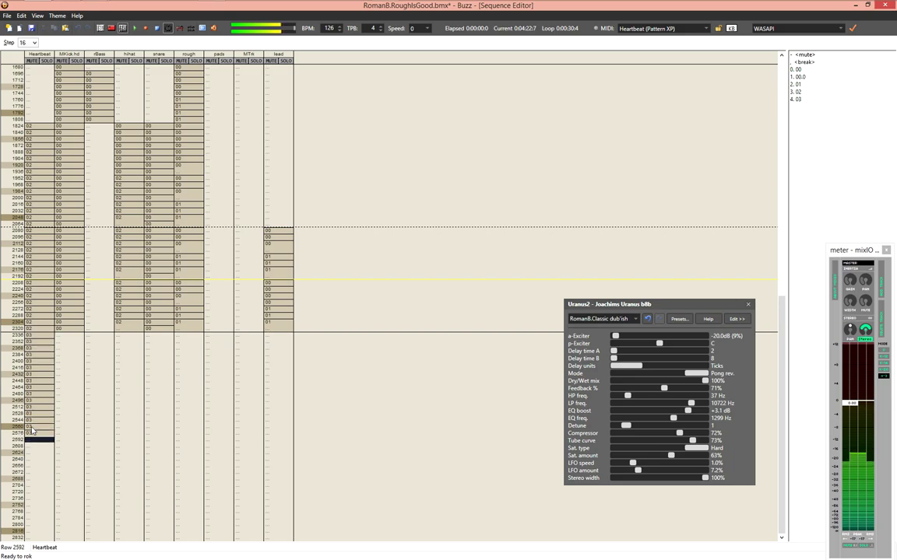
pyautogui.press('Return')
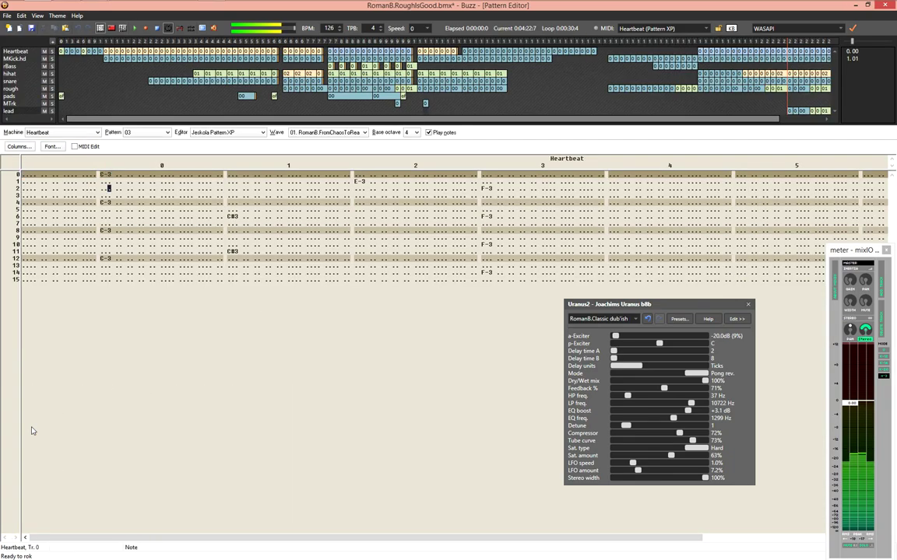
pyautogui.press('Down')
pyautogui.press('Down')
pyautogui.press('Down')
pyautogui.press('Down')
pyautogui.press('Down')
pyautogui.press('Down')
pyautogui.press('Down')
pyautogui.press('Down')
pyautogui.press('Down')
pyautogui.press('Down')
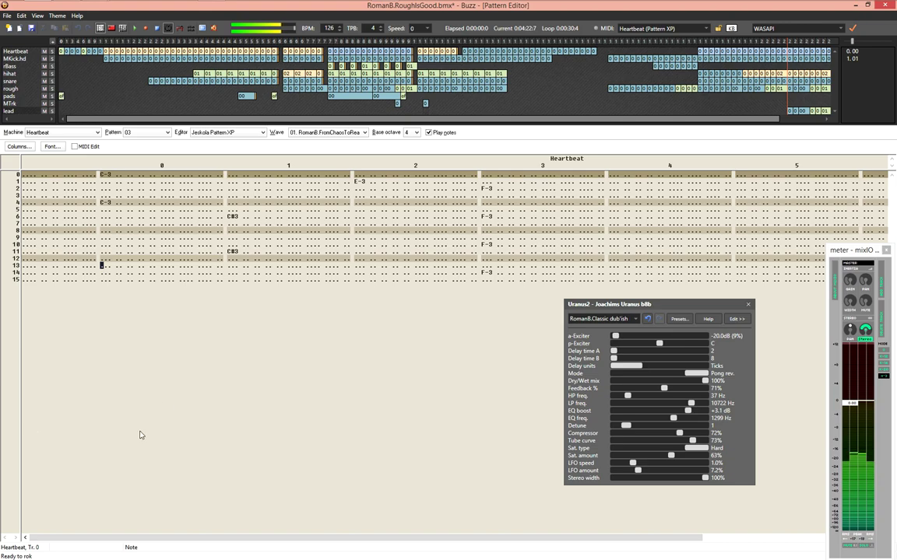
# Audition Heartbeat pattern 03, then add a C-3 kick on row 8
pyautogui.press('Down')
pyautogui.press('Down')
pyautogui.press('Right')
pyautogui.press('Right')
pyautogui.press('Right')
pyautogui.press('Right')
pyautogui.press('Right')
pyautogui.press('Right')
pyautogui.press('F5')
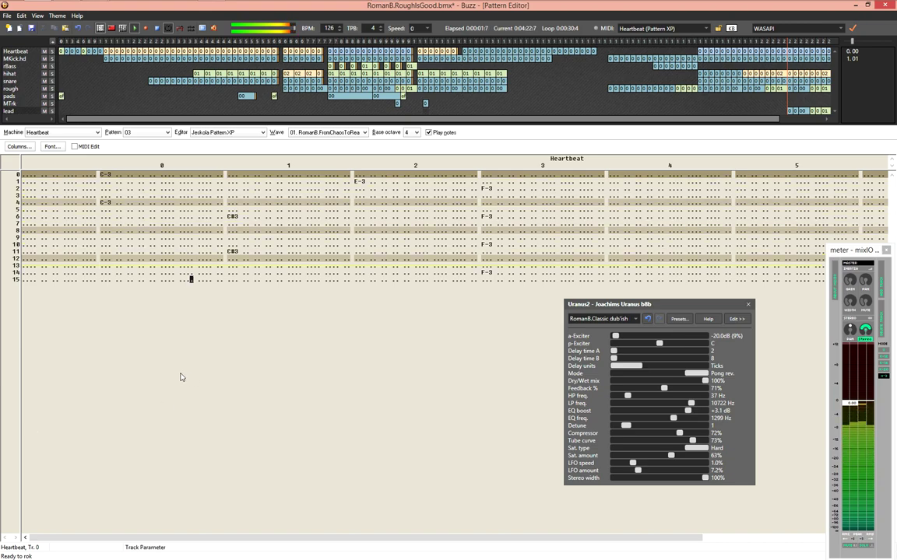
pyautogui.press('F8')
pyautogui.click(101, 231)
pyautogui.press('z')
pyautogui.press('z')
pyautogui.press('z')
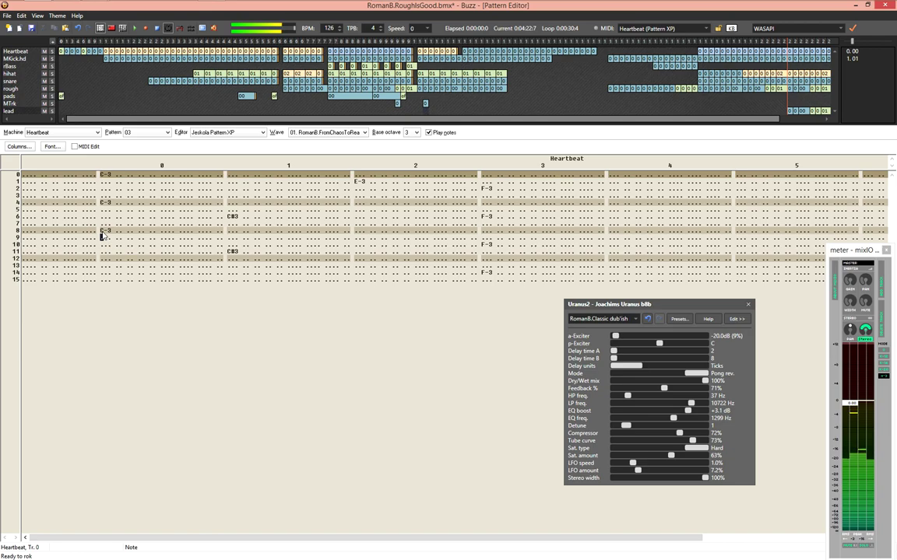
# Copy sequence rows 2080–2320 and paste them at row 2336
pyautogui.press('F4')
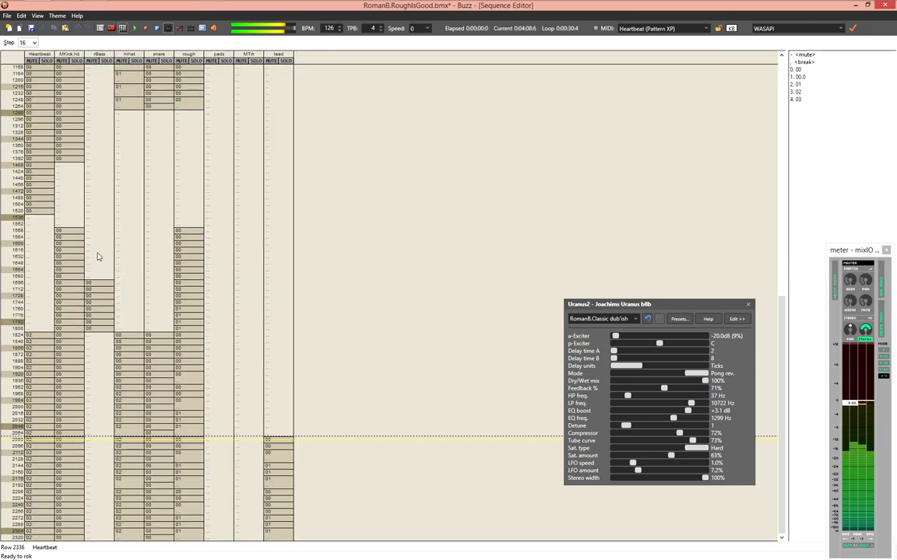
pyautogui.scroll(-3, 86, 389)
pyautogui.moveTo(76, 323); pyautogui.dragTo(281, 425)
pyautogui.hotkey('ctrl', 'c')
pyautogui.click(69, 426)
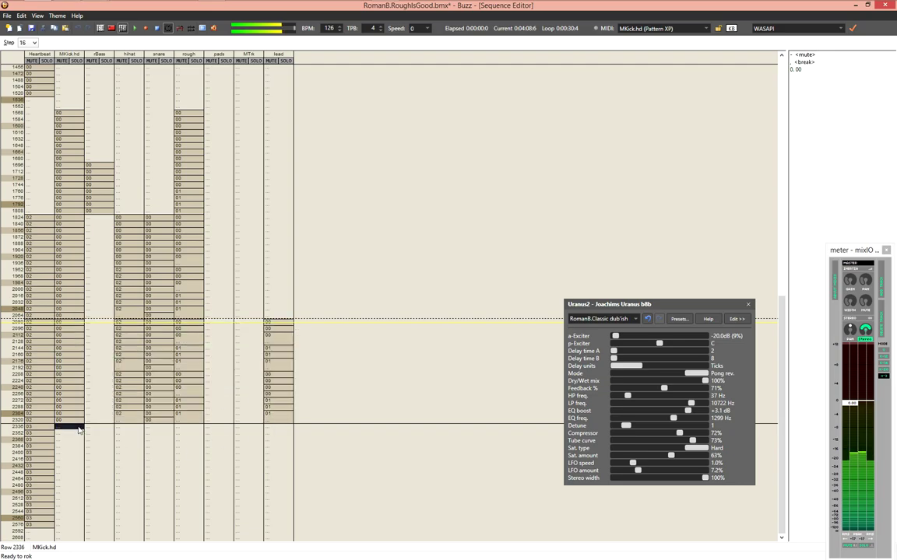
pyautogui.hotkey('ctrl', 'v')
# Change the pasted hihat entries from row 2336 onward to pattern 01
pyautogui.click(160, 434)
pyautogui.click(134, 428)
pyautogui.click(147, 427)
pyautogui.click(133, 428)
pyautogui.press('1')
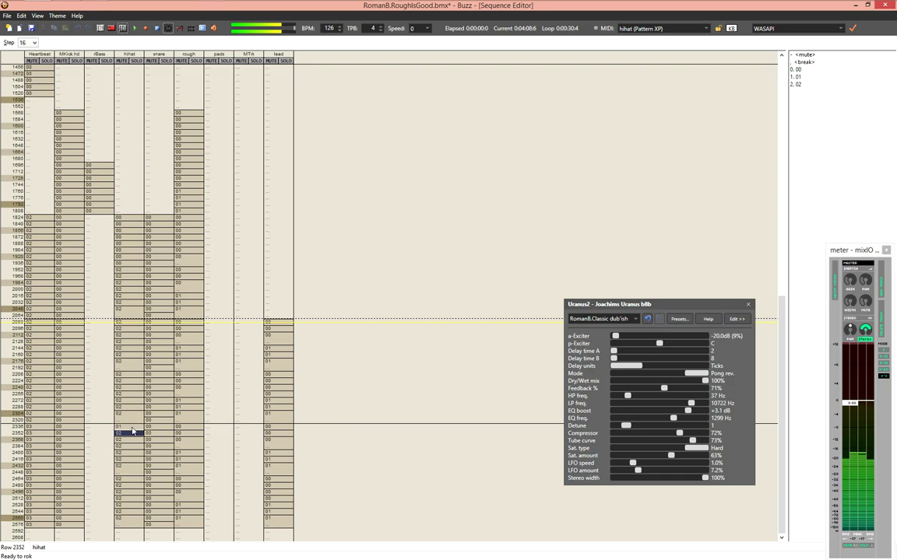
pyautogui.press('1')
pyautogui.press('1')
pyautogui.press('1')
pyautogui.press('1')
pyautogui.press('1')
pyautogui.press('1')
pyautogui.press('Down')
pyautogui.press('1')
pyautogui.press('1')
pyautogui.press('1')
pyautogui.press('1')
pyautogui.press('1')
pyautogui.press('1')
pyautogui.press('1')
pyautogui.press('pageup')
# Play the song from the new section and check the Heartbeat and lead patterns
pyautogui.press('Left')
pyautogui.press('Left')
pyautogui.press('pagedown')
pyautogui.press('pageup')
pyautogui.press('Down')
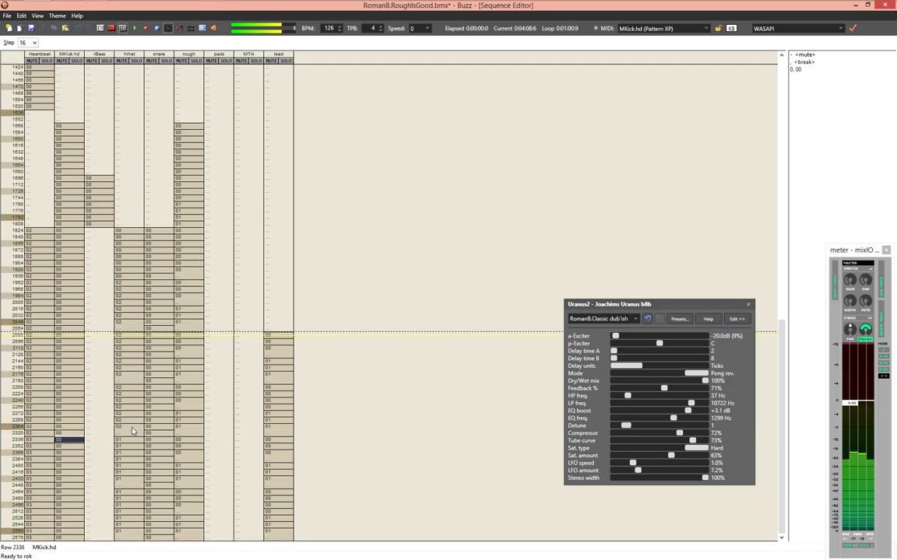
pyautogui.press('F5')
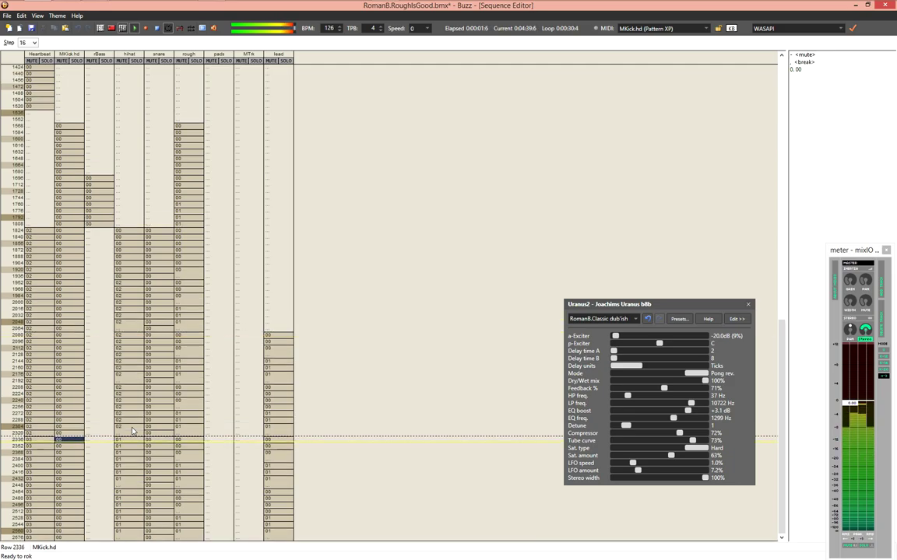
pyautogui.press('Return')
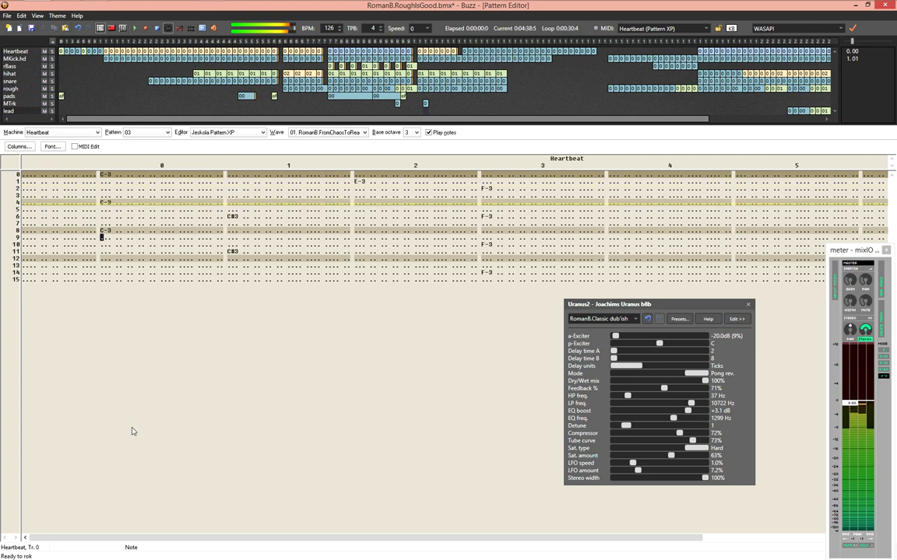
pyautogui.hotkey('ctrl', 'Up')
pyautogui.press('F4')
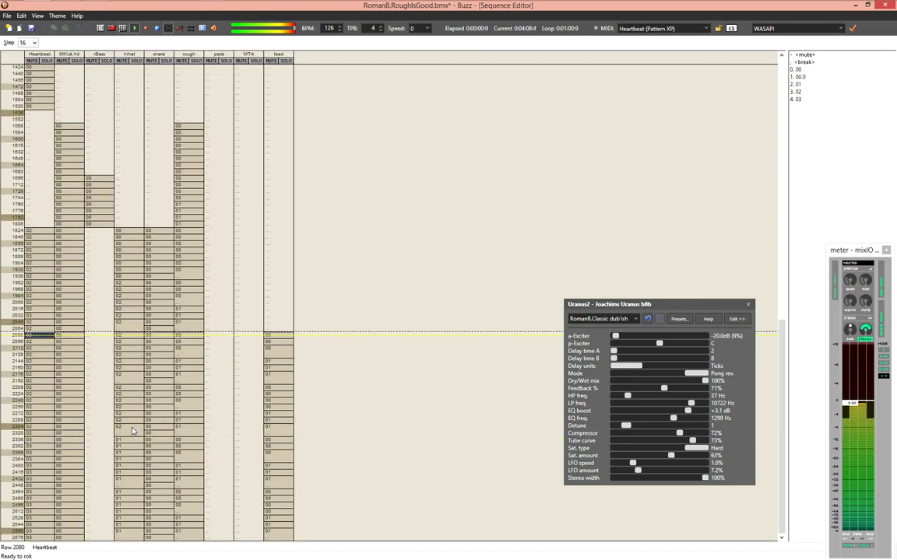
# Delete the lead and rough entries from row 2336 down
pyautogui.press('pagedown')
pyautogui.press('Right')
pyautogui.press('Right')
pyautogui.press('Right')
pyautogui.press('Right')
pyautogui.press('Right')
pyautogui.press('Right')
pyautogui.press('Right')
pyautogui.press('Right')
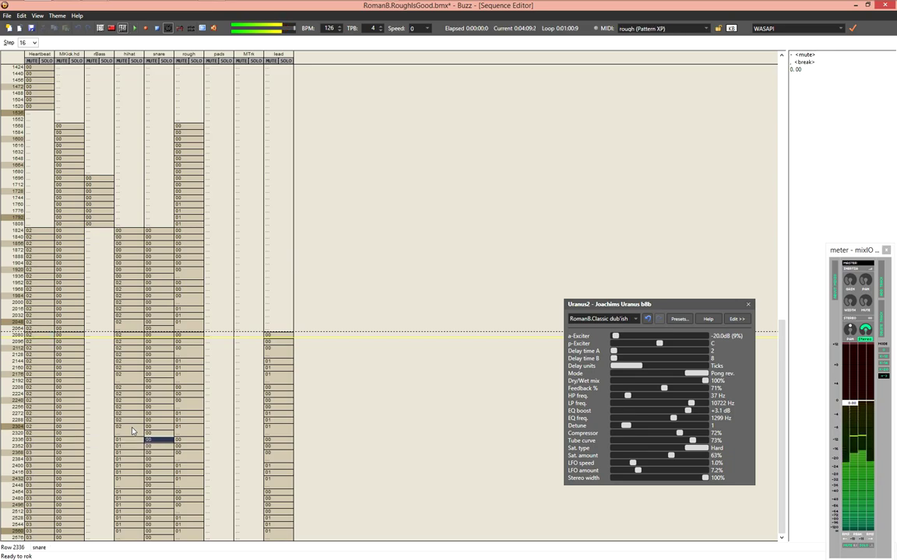
pyautogui.press('Delete')
pyautogui.press('Delete')
pyautogui.press('Delete')
pyautogui.press('Delete')
pyautogui.press('Delete')
pyautogui.press('Delete')
pyautogui.press('Delete')
pyautogui.press('Delete')
pyautogui.press('Delete')
pyautogui.press('Delete')
pyautogui.press('Delete')
pyautogui.press('Delete')
pyautogui.press('Delete')
pyautogui.press('Delete')
pyautogui.press('Delete')
pyautogui.press('Delete')
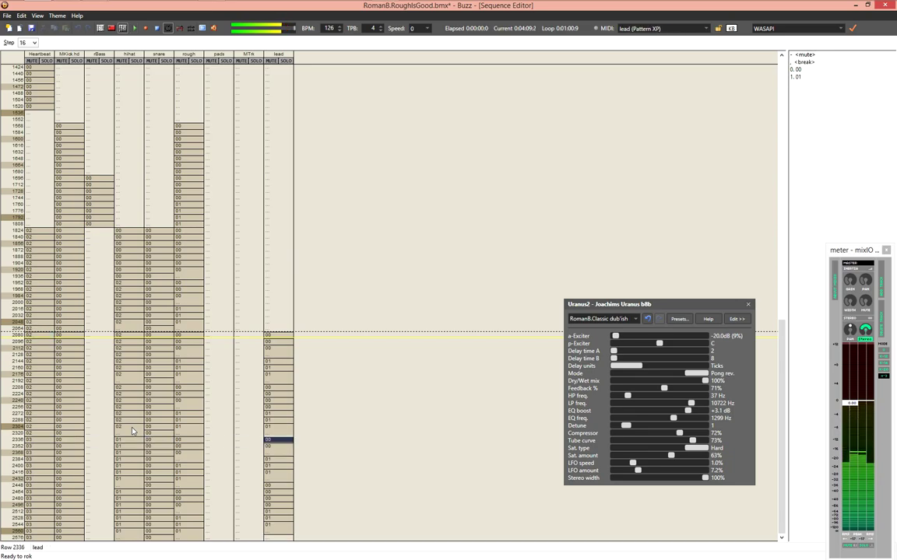
pyautogui.press('Left')
pyautogui.press('Left')
pyautogui.press('Left')
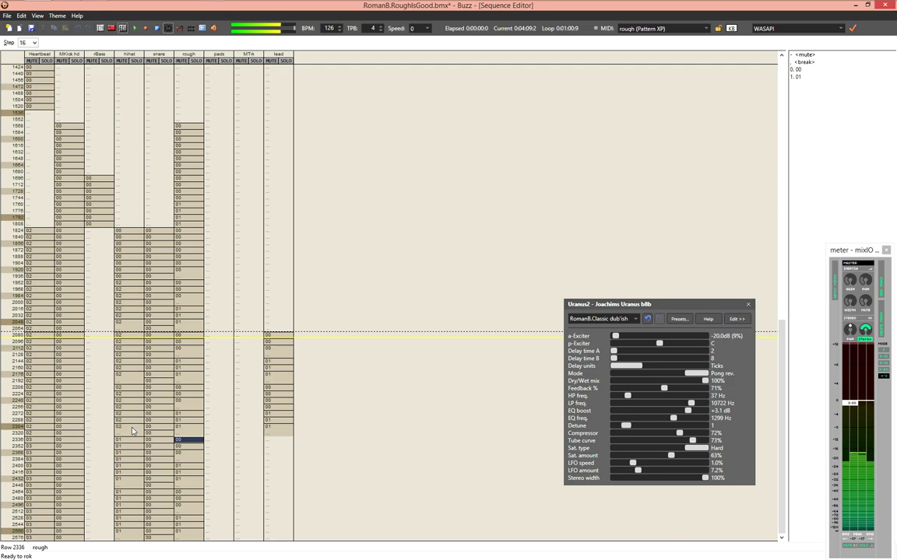
pyautogui.press('Delete')
pyautogui.press('Delete')
pyautogui.press('Delete')
pyautogui.press('Delete')
pyautogui.press('Delete')
pyautogui.press('Delete')
pyautogui.press('Delete')
pyautogui.press('Delete')
pyautogui.press('Delete')
pyautogui.press('Delete')
pyautogui.press('Delete')
pyautogui.press('Delete')
pyautogui.press('Delete')
pyautogui.press('Delete')
pyautogui.press('Delete')
pyautogui.press('Delete')
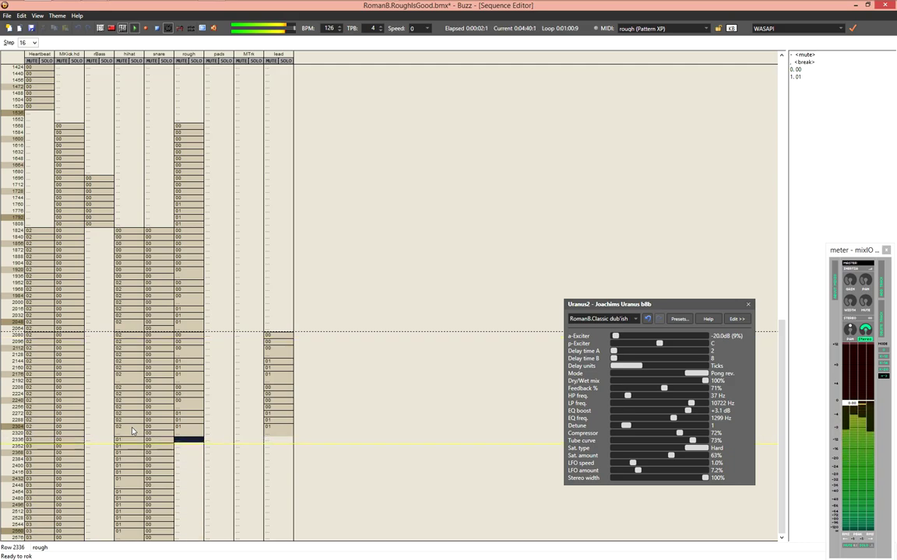
pyautogui.press('Left')
pyautogui.press('Left')
pyautogui.press('Left')
pyautogui.press('Left')
pyautogui.press('Left')
# While playing, rework Heartbeat 03's C-3 kicks so the row 8 kick lands on row 13
pyautogui.press('Return')
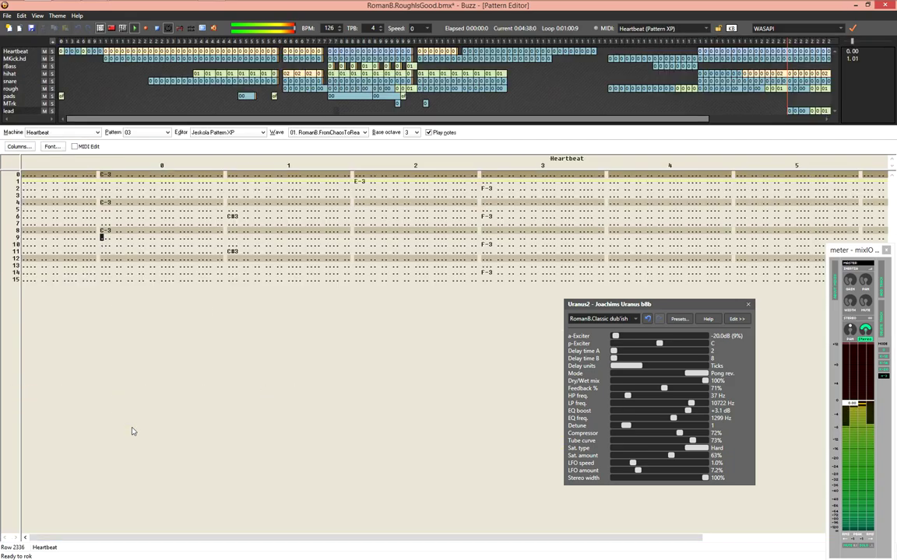
pyautogui.press('Up')
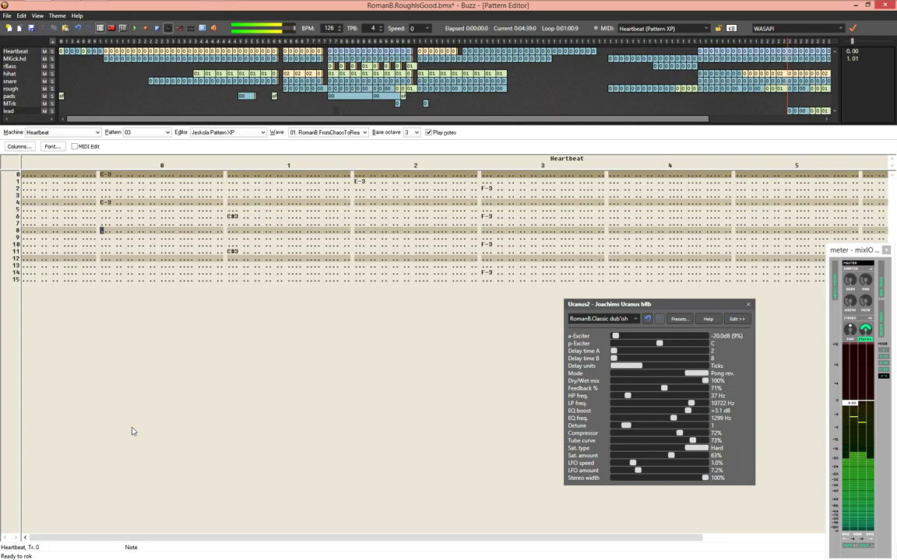
pyautogui.press('F5')
pyautogui.press('Down')
pyautogui.press('Down')
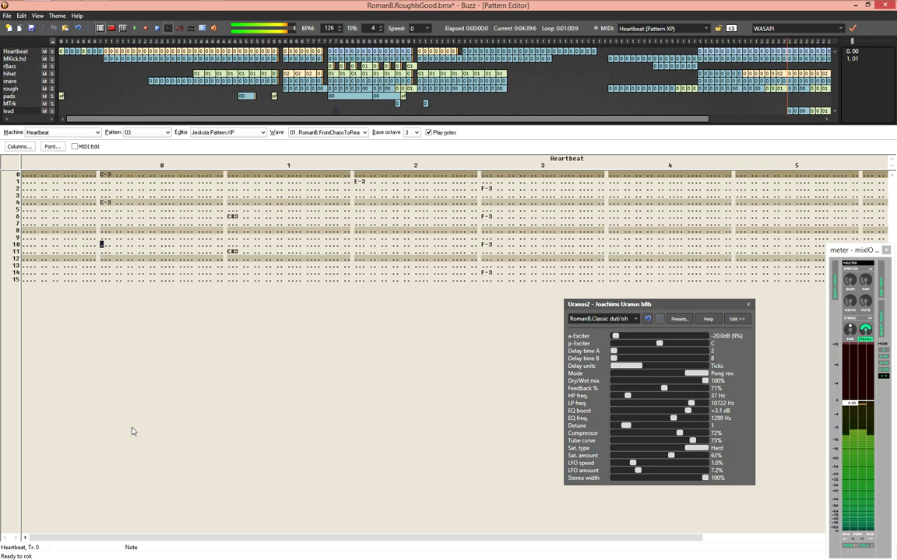
pyautogui.press('z')
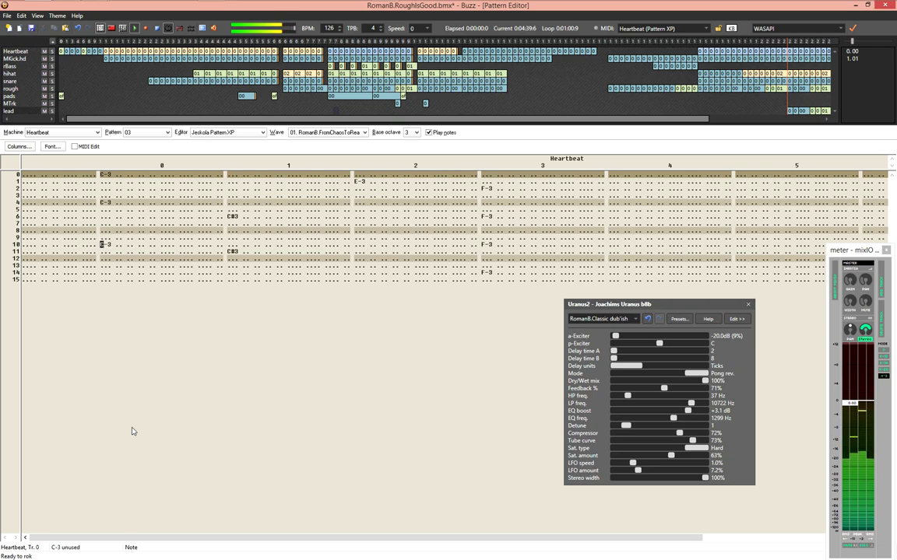
pyautogui.press('Up')
pyautogui.press('Delete')
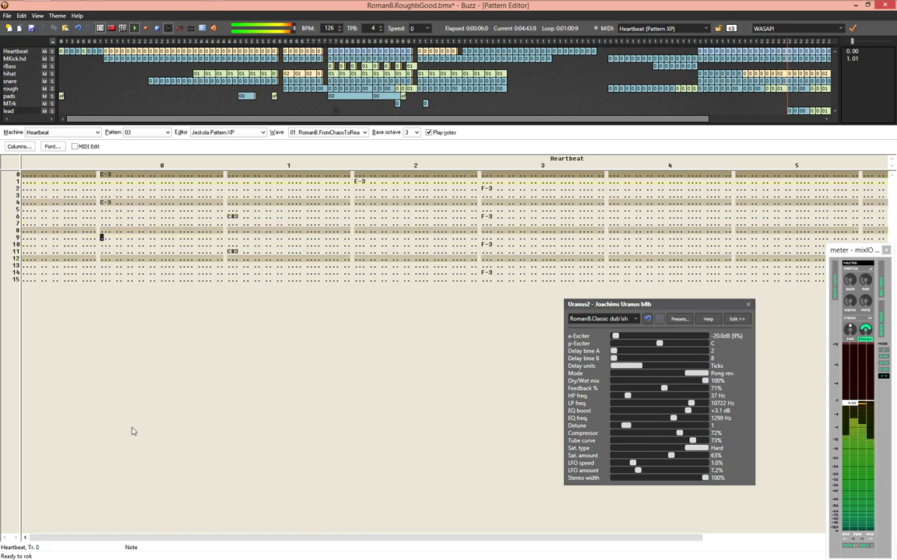
pyautogui.press('Up')
pyautogui.press('z')
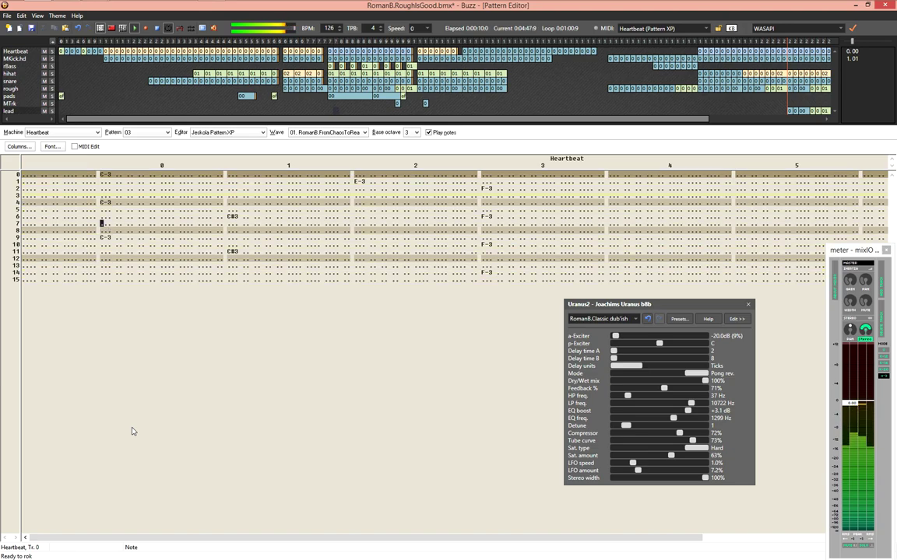
pyautogui.press('Insert')
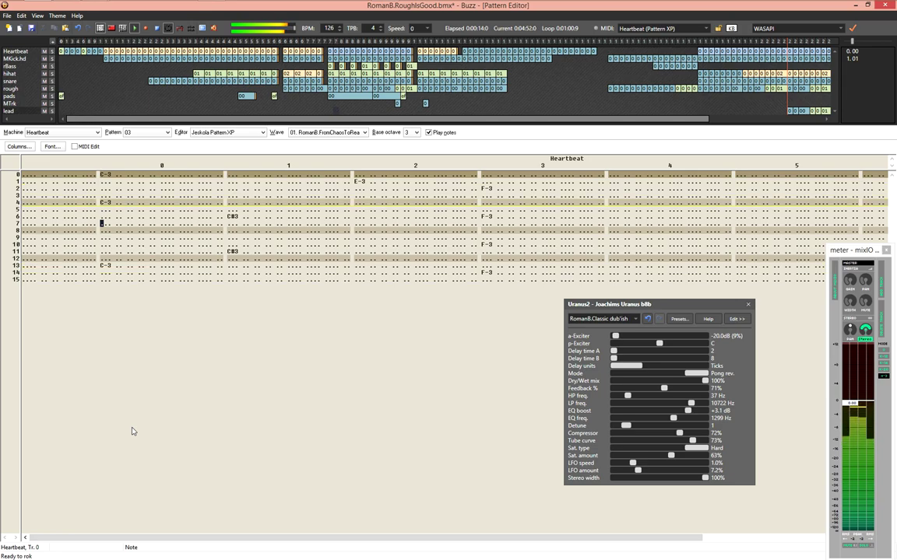
# Lengthen Heartbeat pattern 03 to 32 rows, then look at the lead and pads patterns
pyautogui.hotkey('ctrl', 'BackSpace')
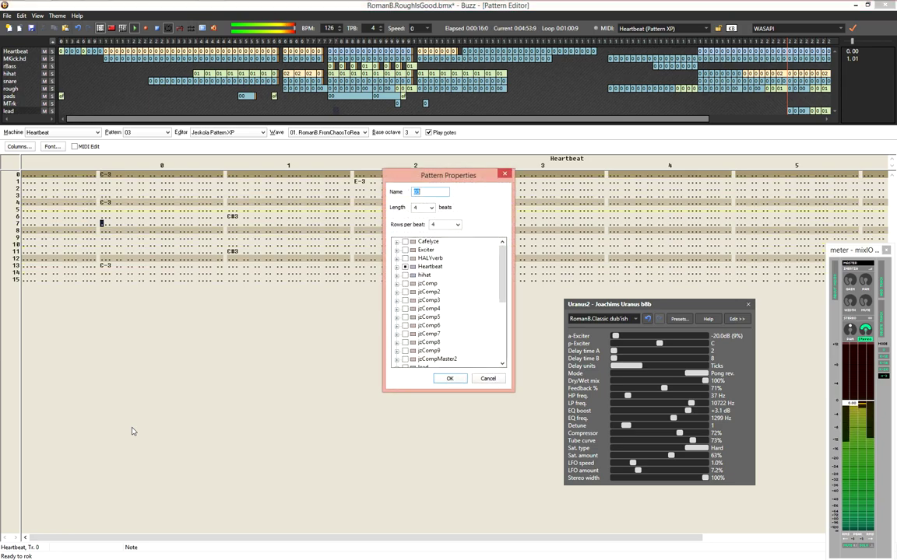
pyautogui.press('Return')
pyautogui.hotkey('ctrl', 'Down')
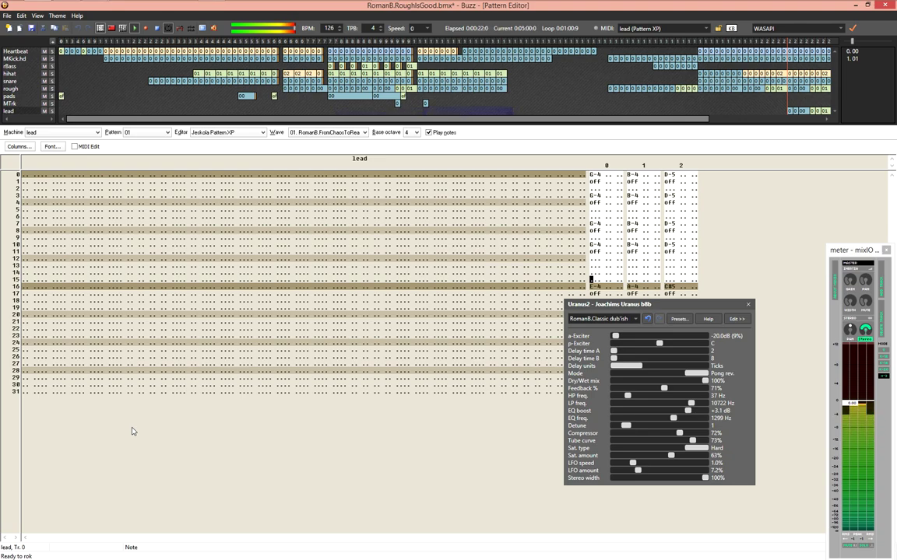
pyautogui.hotkey('ctrl', 'Up')
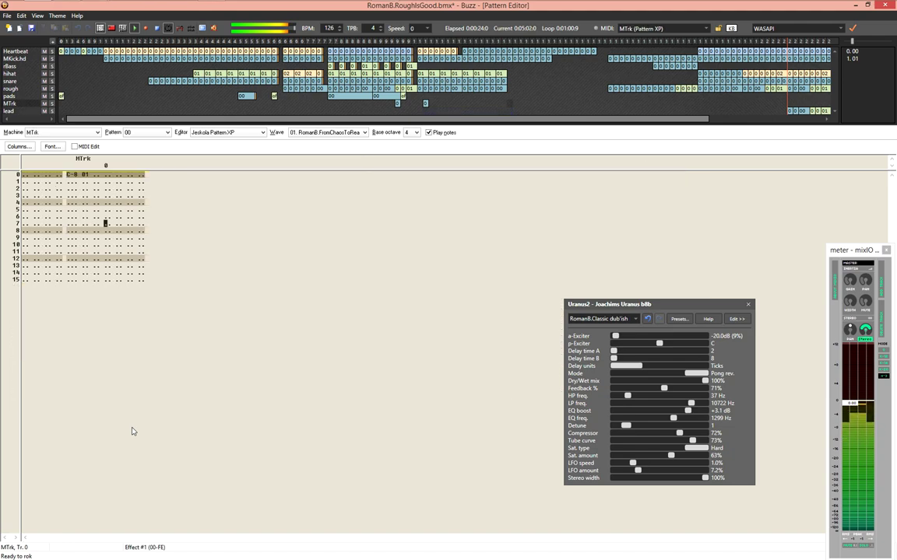
pyautogui.hotkey('ctrl', 'Up')
# Look through the MTrk, rBass and lead patterns, then return to Heartbeat pattern 03
pyautogui.hotkey('ctrl', 'Down')
pyautogui.hotkey('ctrl', 'Up')
pyautogui.hotkey('ctrl', 'Up')
pyautogui.hotkey('ctrl', 'Up')
pyautogui.hotkey('ctrl', 'Up')
pyautogui.hotkey('ctrl', 'Up')
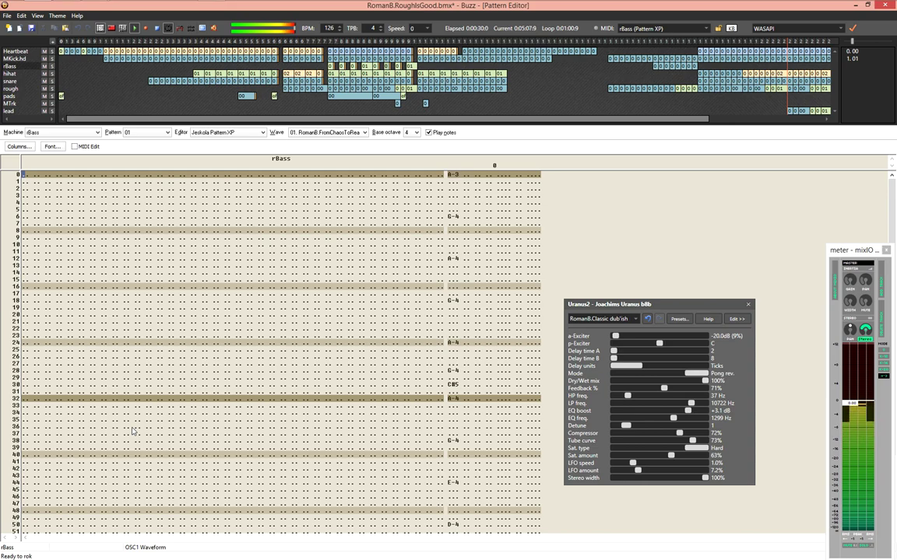
pyautogui.click(180, 426)
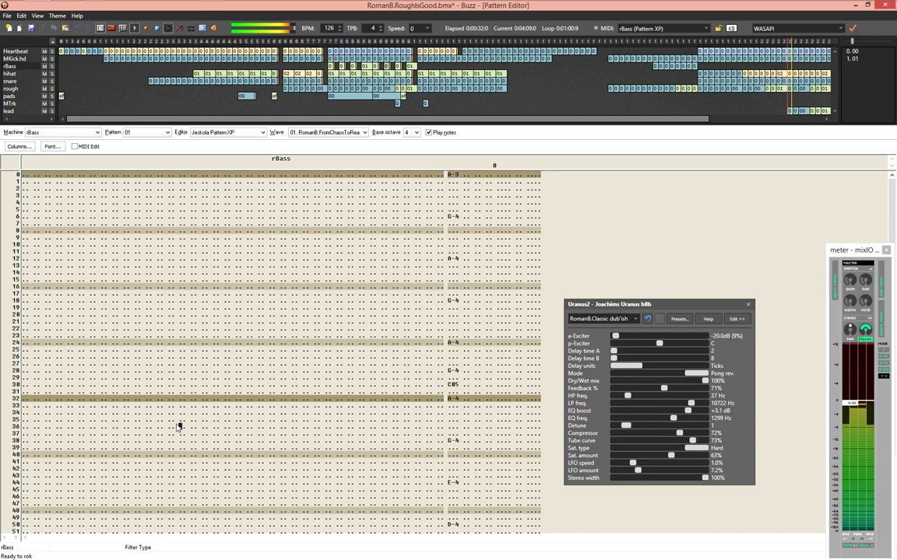
pyautogui.click(805, 112)
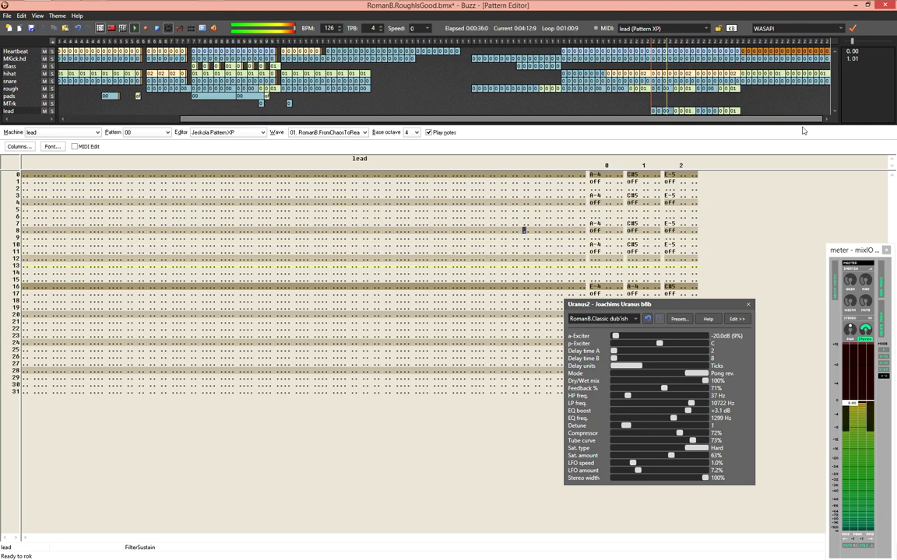
pyautogui.click(748, 52)
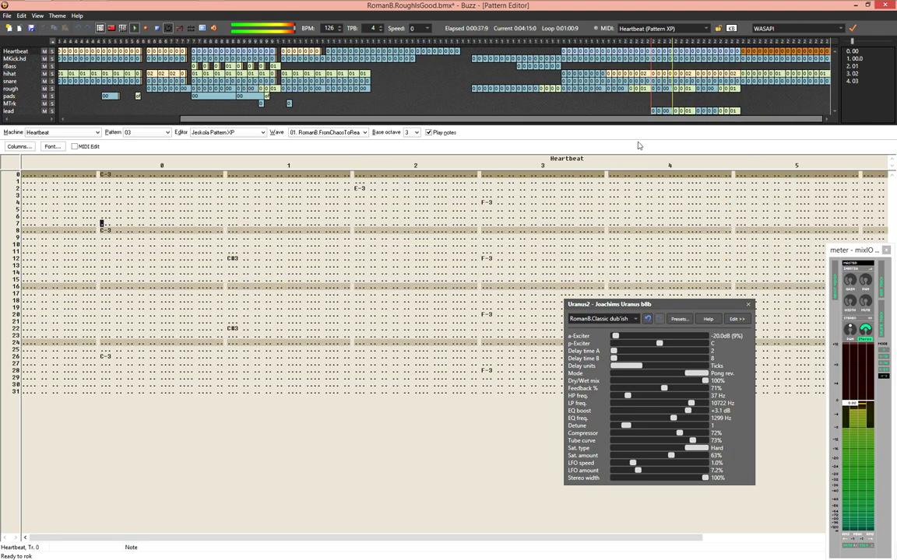
# Move the late Heartbeat kick from row 26 up to row 20, with no note-off after it
pyautogui.click(101, 329)
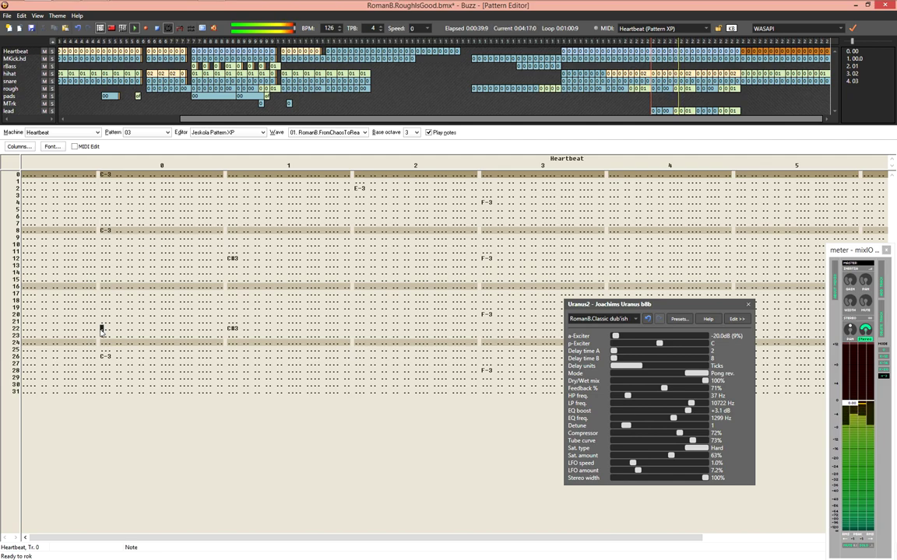
pyautogui.press('BackSpace')
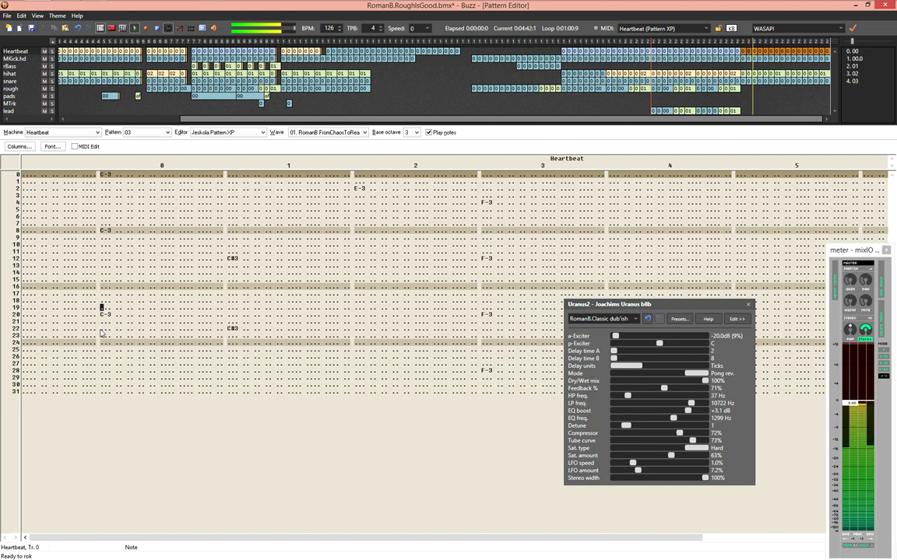
pyautogui.click(101, 328)
pyautogui.click(102, 321)
pyautogui.press('1')
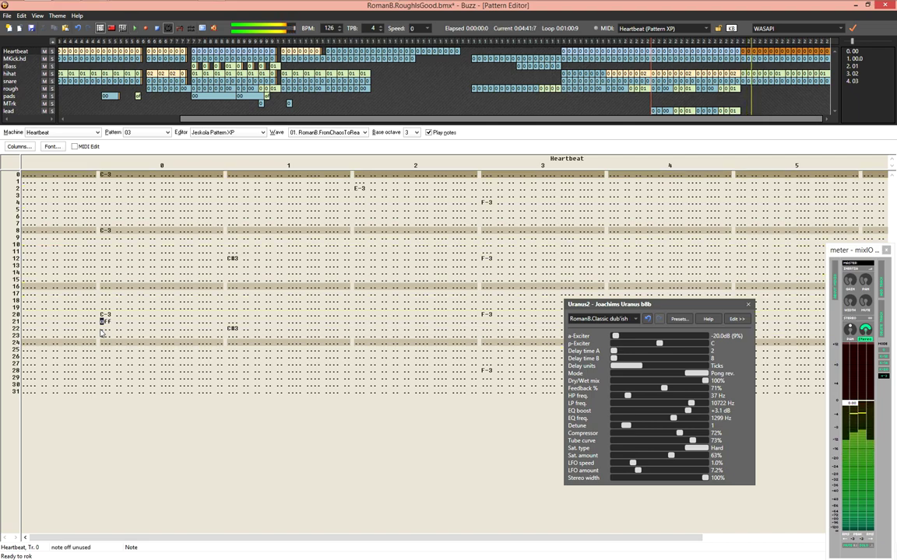
pyautogui.press('Delete')
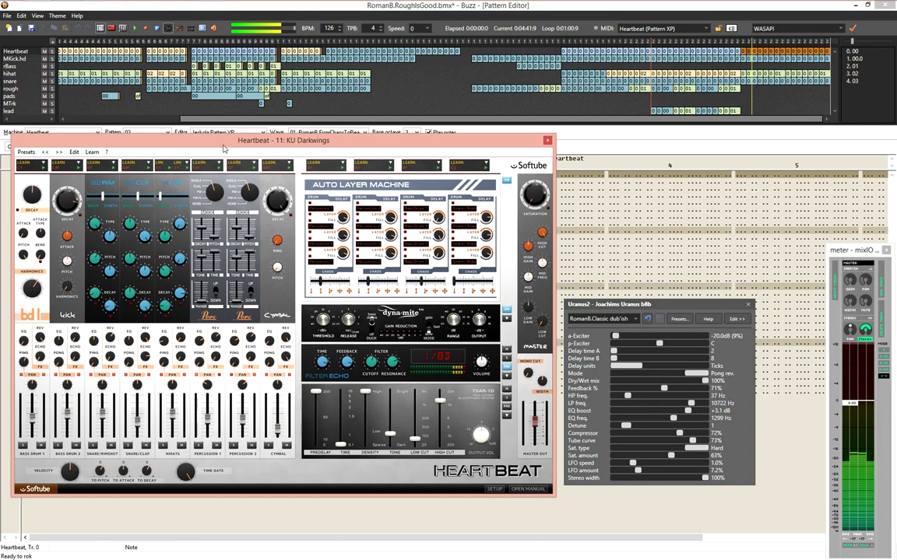
# Raise Heartbeat's Bass Drum 1 volume to -0.1 dB
pyautogui.moveTo(194, 140); pyautogui.dragTo(253, 139)
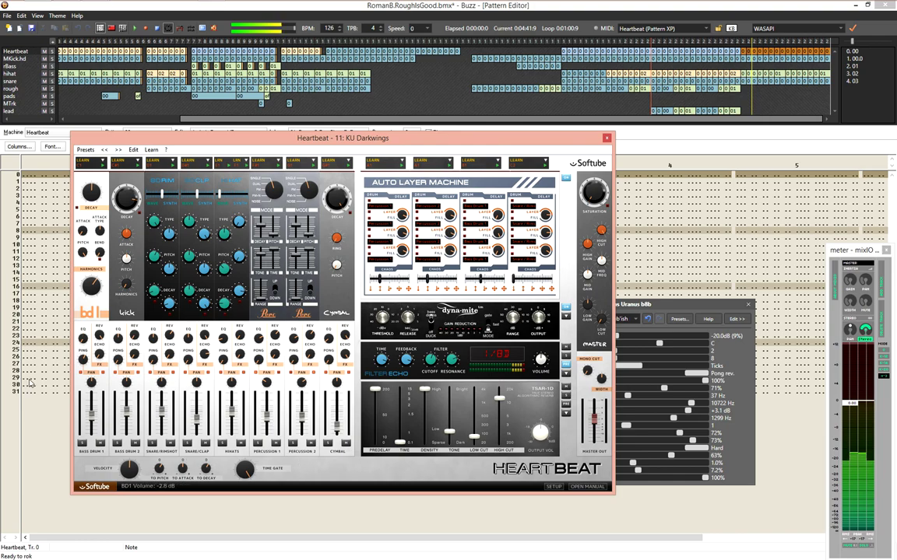
pyautogui.moveTo(91, 420); pyautogui.dragTo(91, 399)
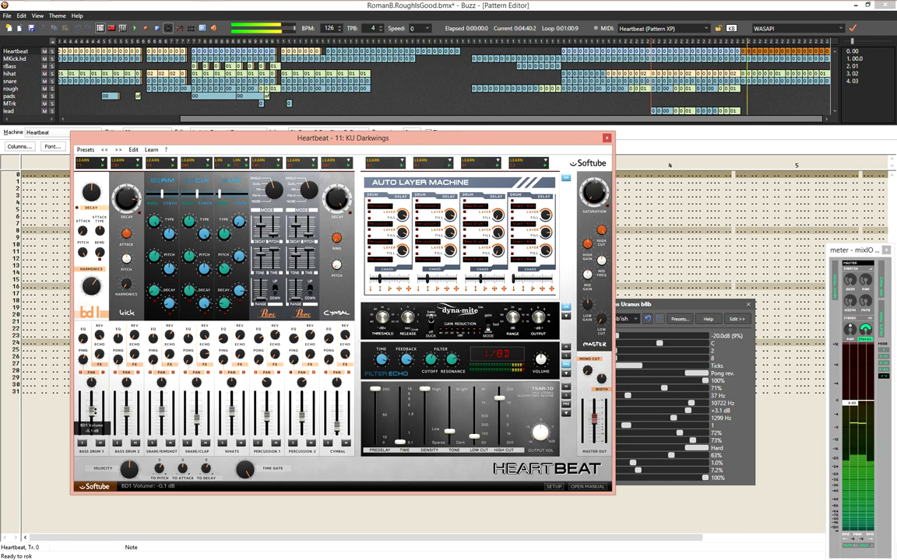
pyautogui.click(92, 486)
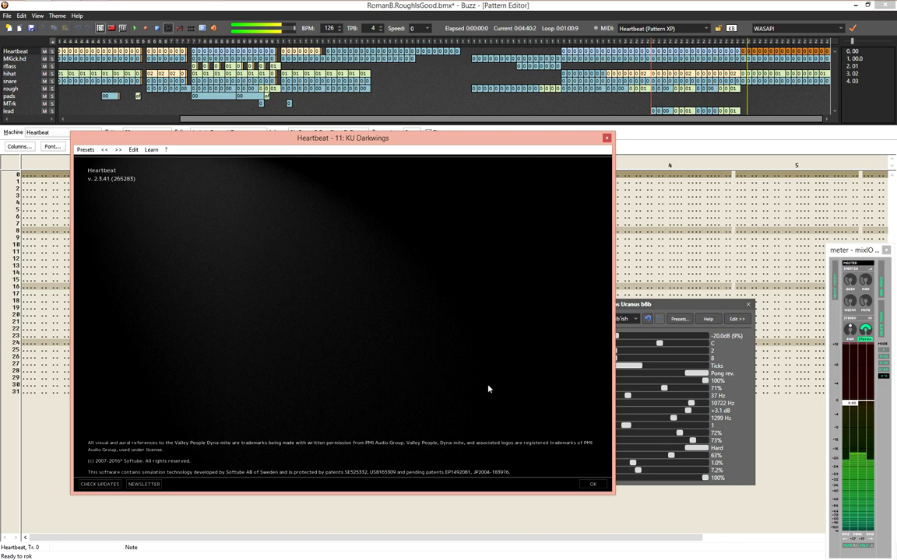
pyautogui.click(592, 484)
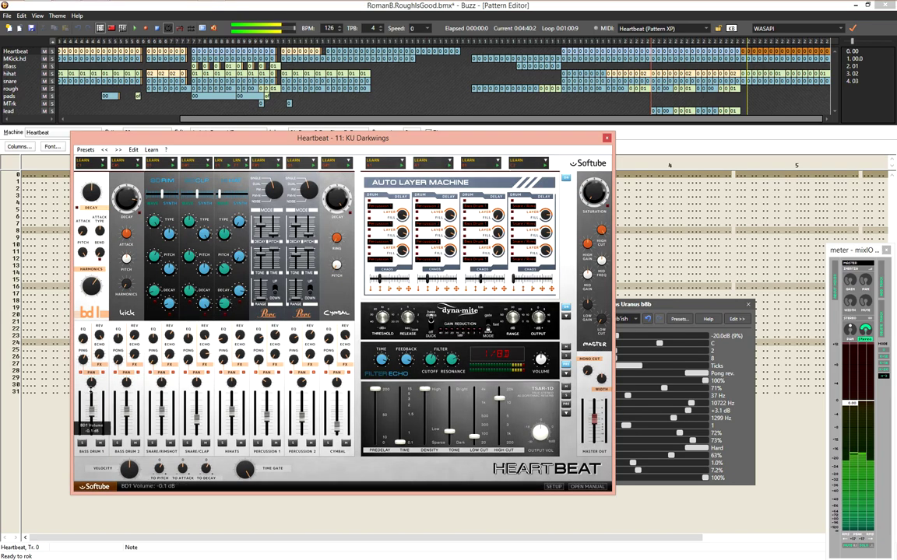
# Play the song and turn Heartbeat's saturation down to 33%
pyautogui.moveTo(487, 142); pyautogui.dragTo(609, 92)
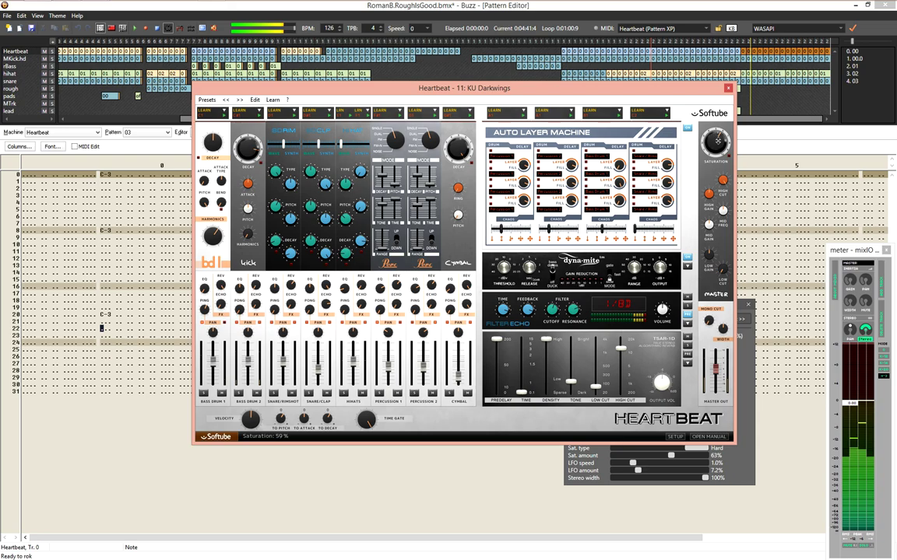
pyautogui.press('F5')
pyautogui.moveTo(715, 141); pyautogui.dragTo(716, 172)
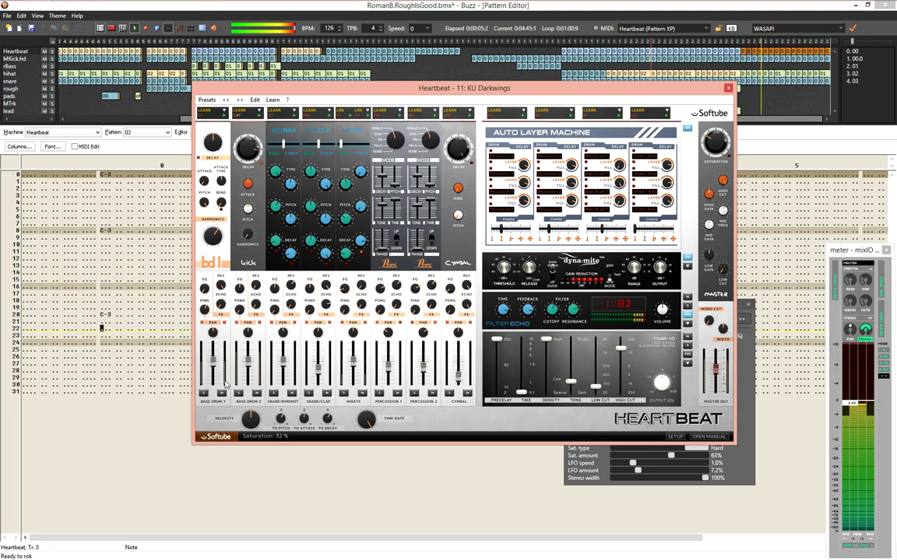
pyautogui.moveTo(213, 370)
pyautogui.moveTo(716, 150); pyautogui.dragTo(716, 141)
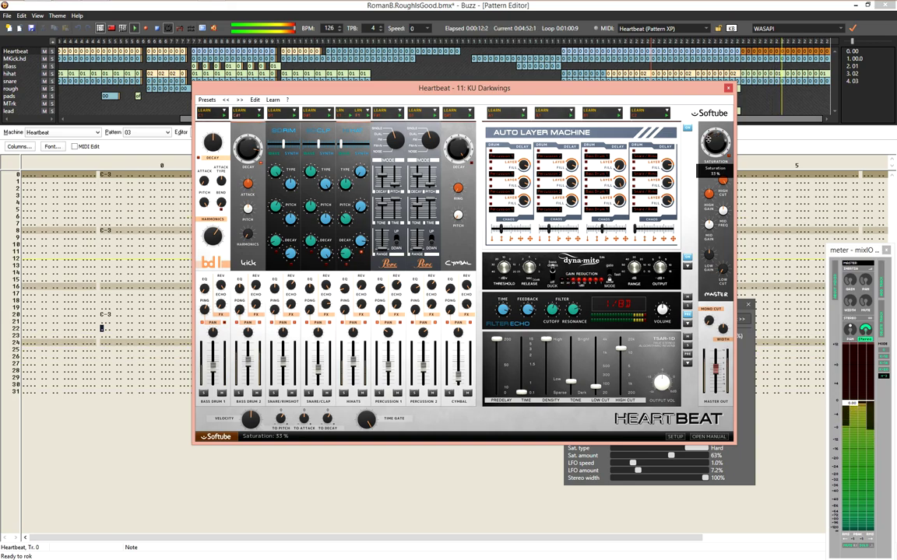
pyautogui.click(744, 460)
# Add a Uranus2 track column after the lead track in the song sequence
pyautogui.click(320, 480)
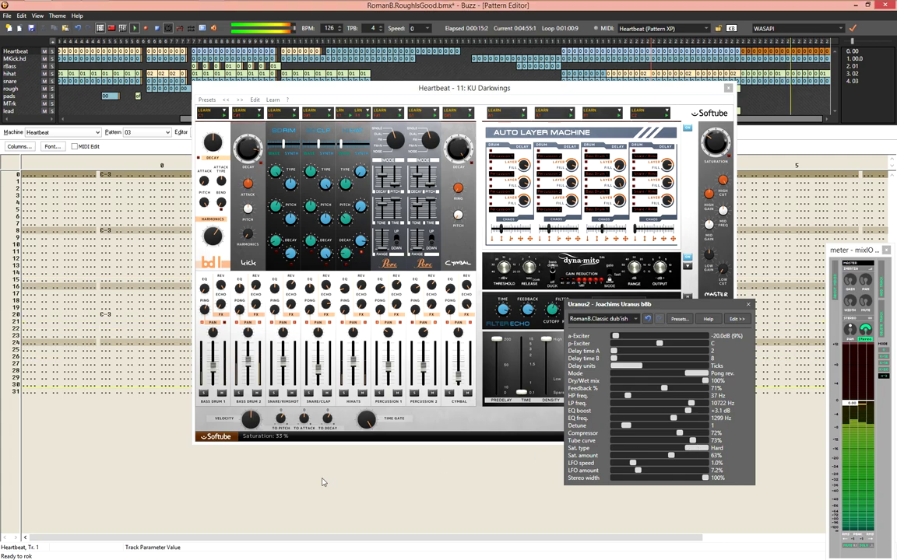
pyautogui.press('F4')
pyautogui.moveTo(603, 88); pyautogui.dragTo(704, 95)
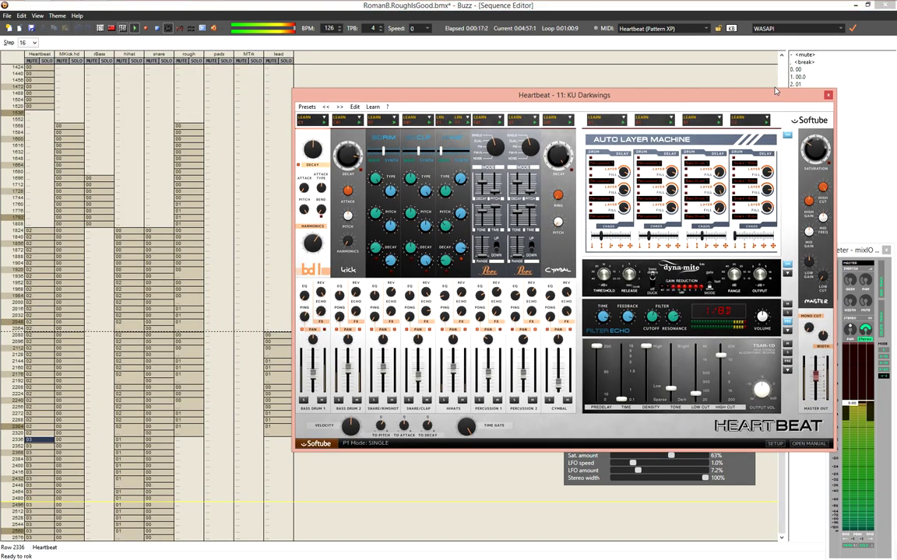
pyautogui.click(704, 74)
pyautogui.hotkey('ctrl', 'Return')
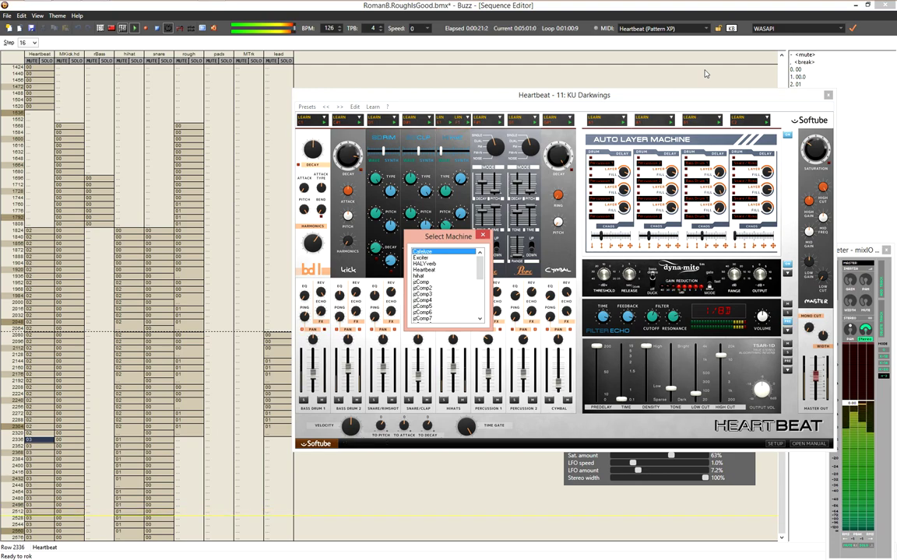
pyautogui.press('pagedown')
pyautogui.press('pagedown')
pyautogui.press('pagedown')
pyautogui.press('pagedown')
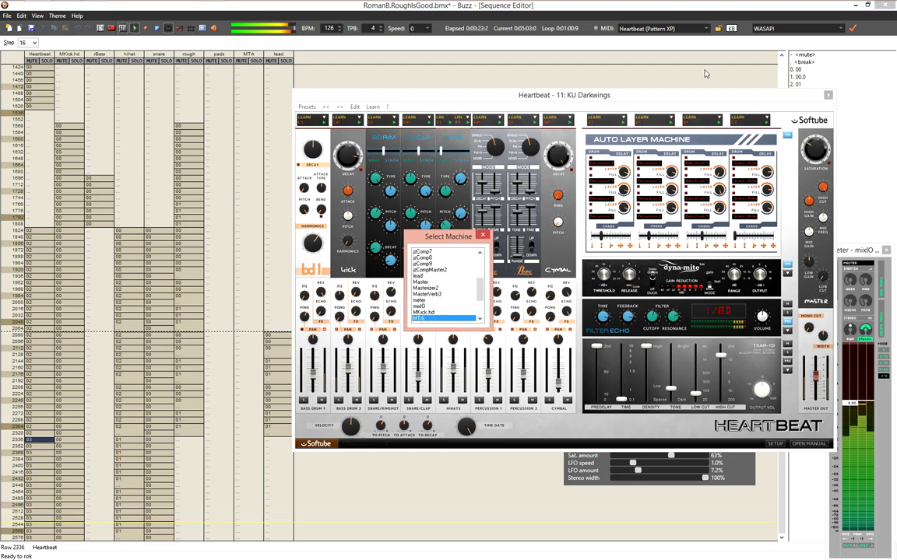
pyautogui.press('Return')
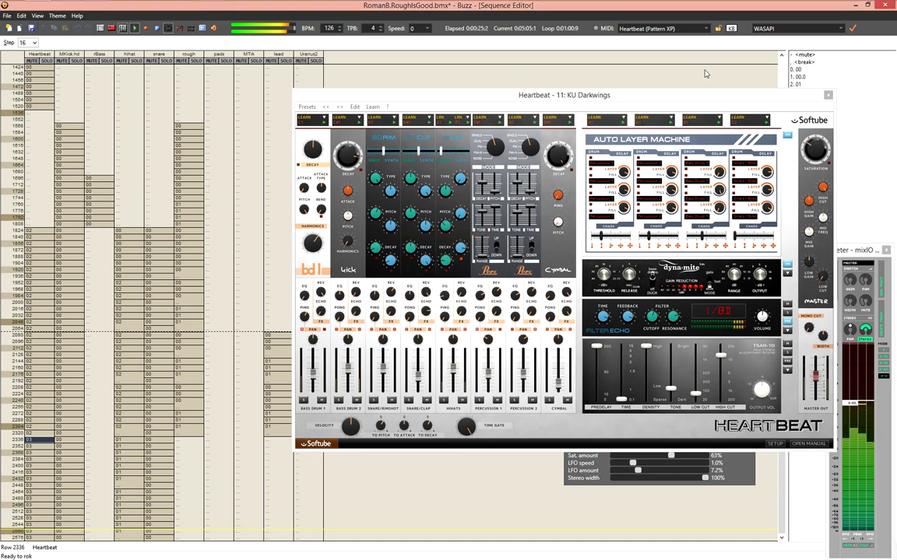
# Rename Uranus2's pattern to '0 FB on' and fill row 0 with its current parameter values
pyautogui.doubleClick(313, 475)
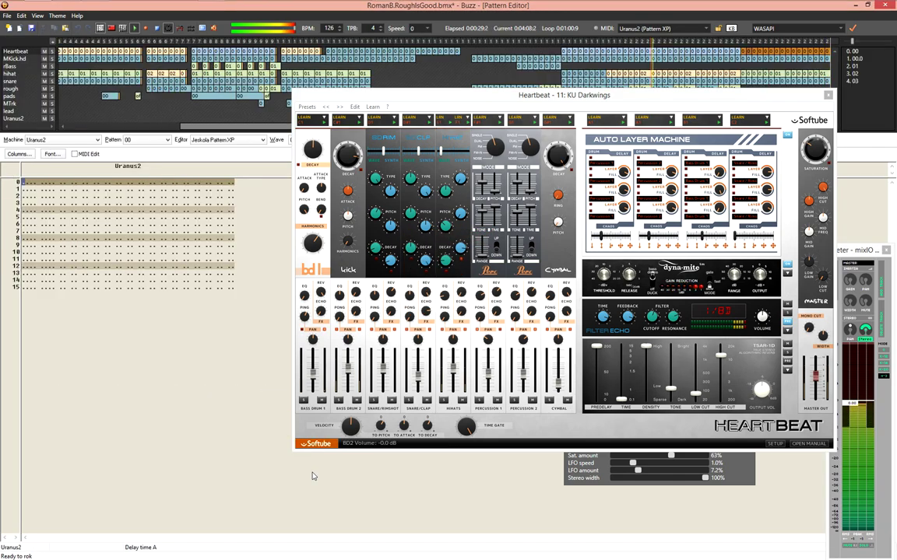
pyautogui.hotkey('ctrl', 'BackSpace')
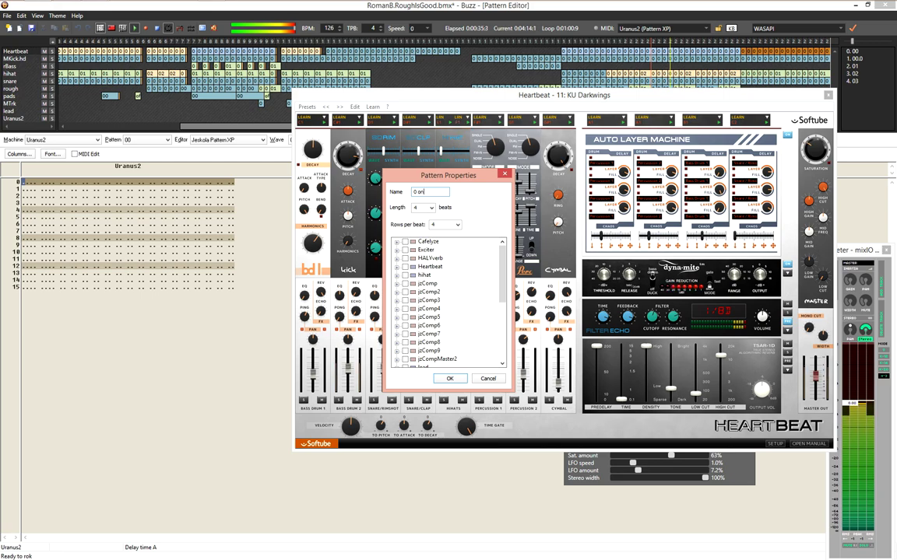
pyautogui.write('0 FB on')
pyautogui.press('Return')
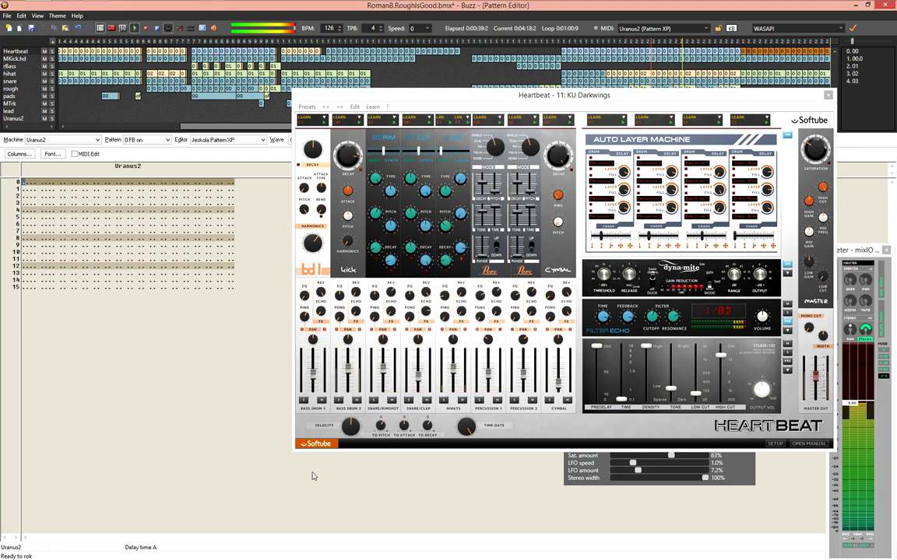
pyautogui.write('02')
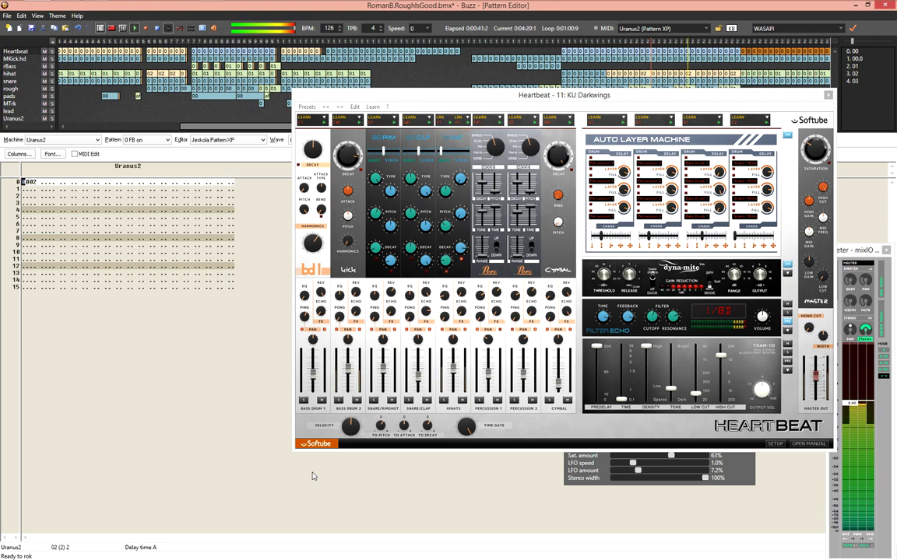
pyautogui.hotkey('ctrl', 'v')
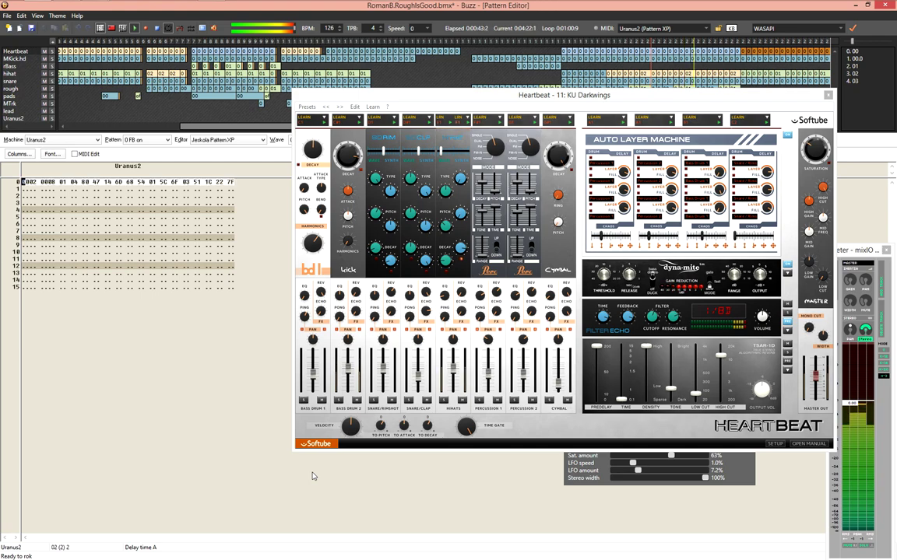
pyautogui.press('F4')
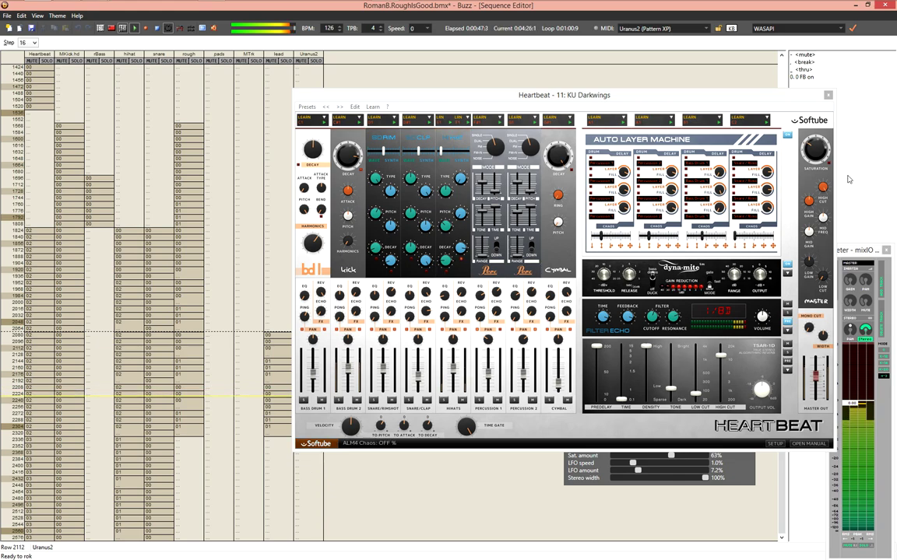
# Close the Heartbeat window and create a new Uranus2 pattern named '1 FB off'
pyautogui.click(830, 96)
pyautogui.click(314, 336)
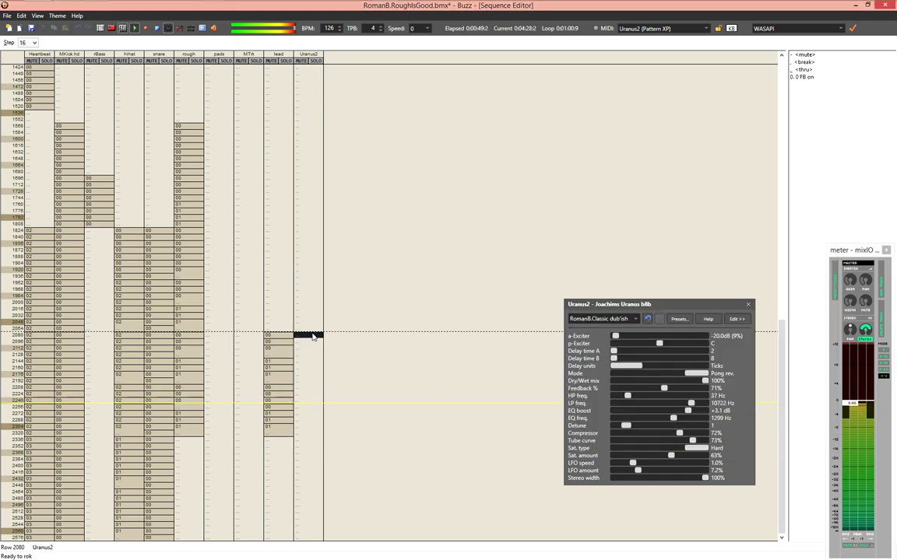
pyautogui.press('Return')
pyautogui.hotkey('ctrl', 'Return')
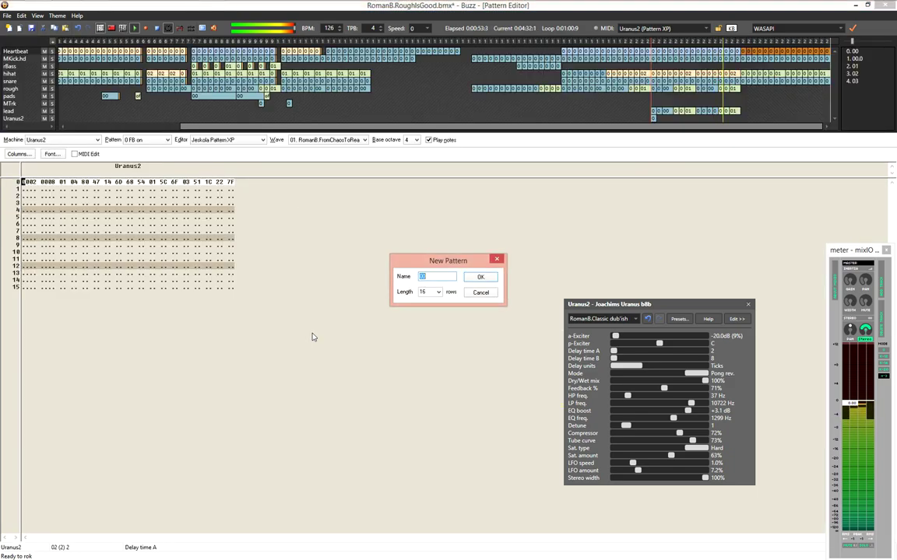
pyautogui.write('1 FB off')
pyautogui.press('Return')
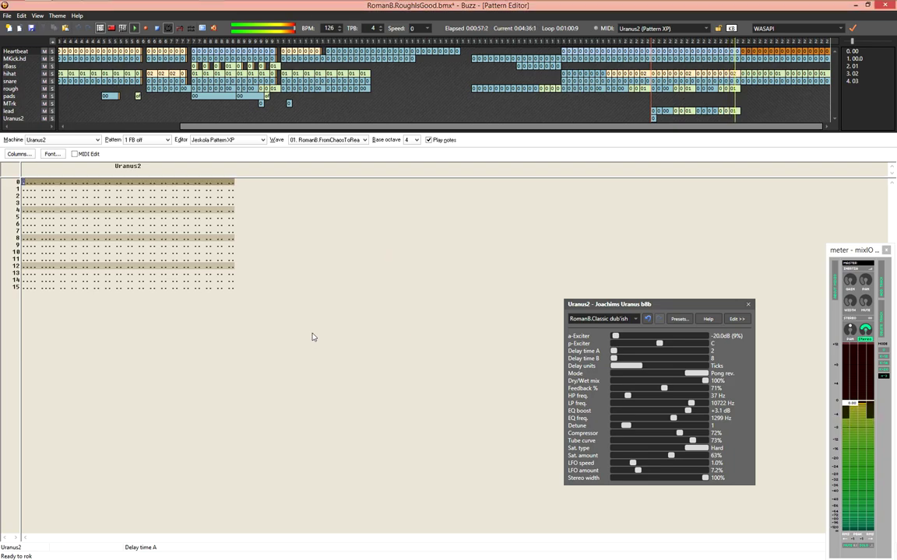
# Fill row 0 of '1 FB off' with Uranus2's current parameters and reach the Feedback value
pyautogui.hotkey('ctrl', 'v')
pyautogui.press('Right')
pyautogui.press('Right')
pyautogui.press('Right')
pyautogui.press('Right')
pyautogui.press('Right')
pyautogui.press('Right')
pyautogui.press('Right')
pyautogui.press('Right')
pyautogui.press('Right')
pyautogui.press('Right')
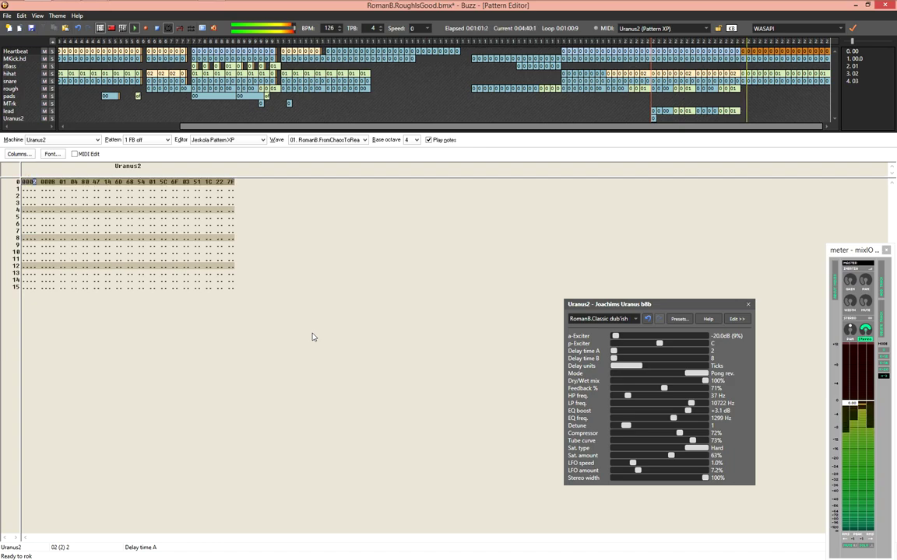
pyautogui.press('Right')
pyautogui.press('Right')
pyautogui.press('Left')
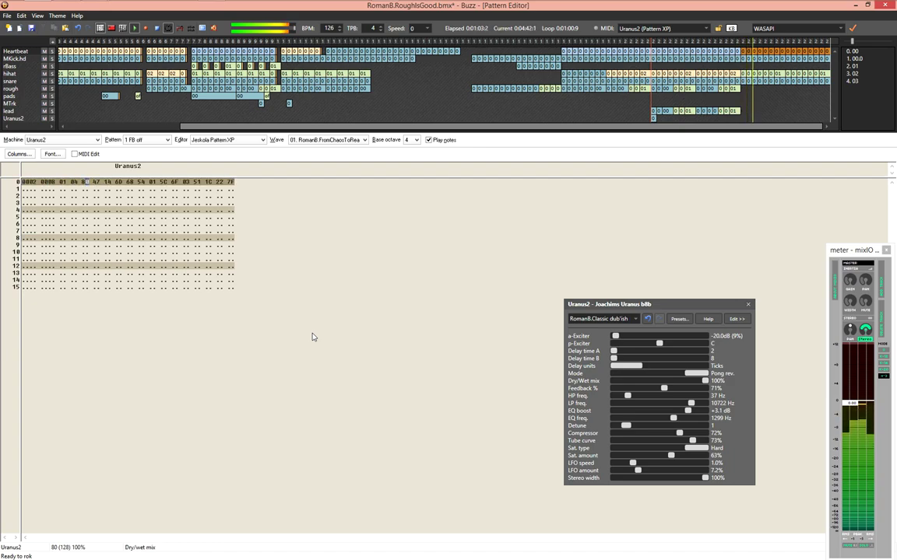
pyautogui.press('Right')
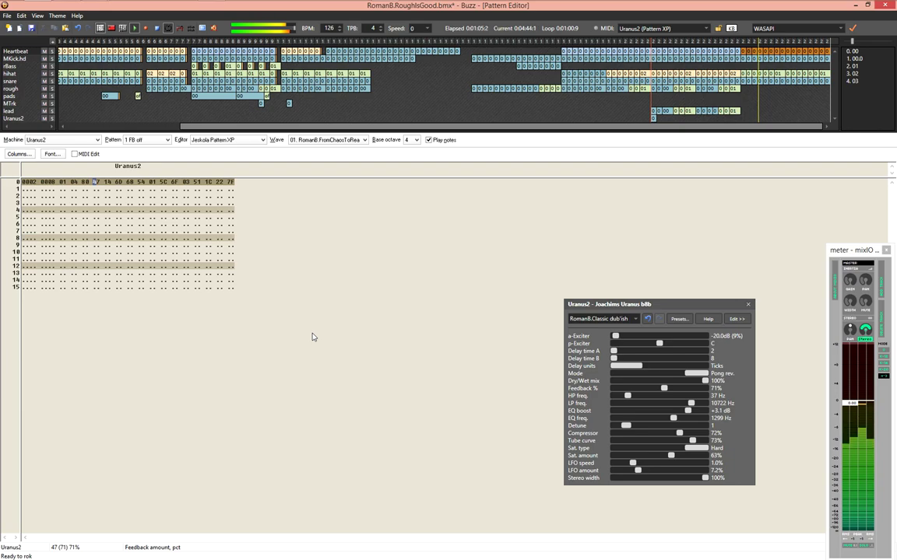
# Place '1 FB off' later on the Uranus2 sequence track, at row 2464
pyautogui.write('1')
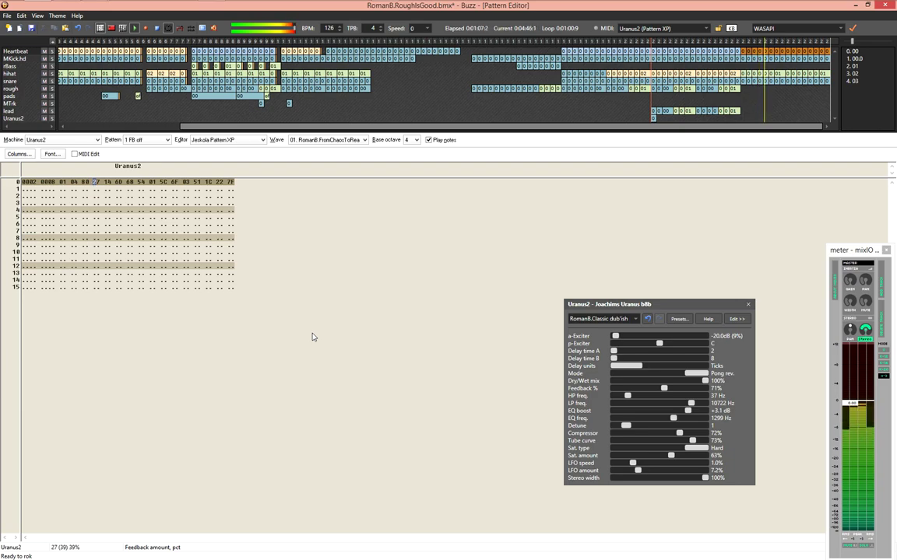
pyautogui.press('F4')
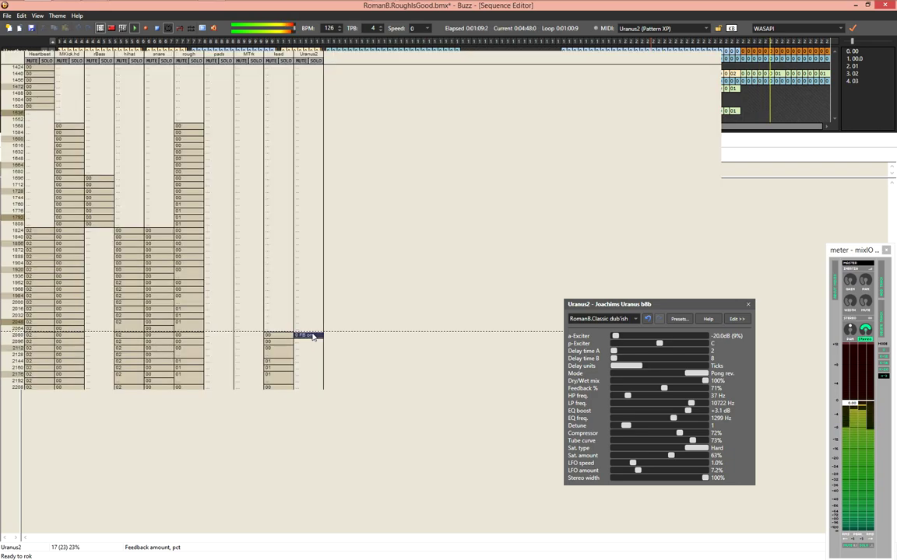
pyautogui.press('Down')
pyautogui.press('Down')
pyautogui.press('Down')
pyautogui.press('Down')
pyautogui.press('Down')
pyautogui.press('Down')
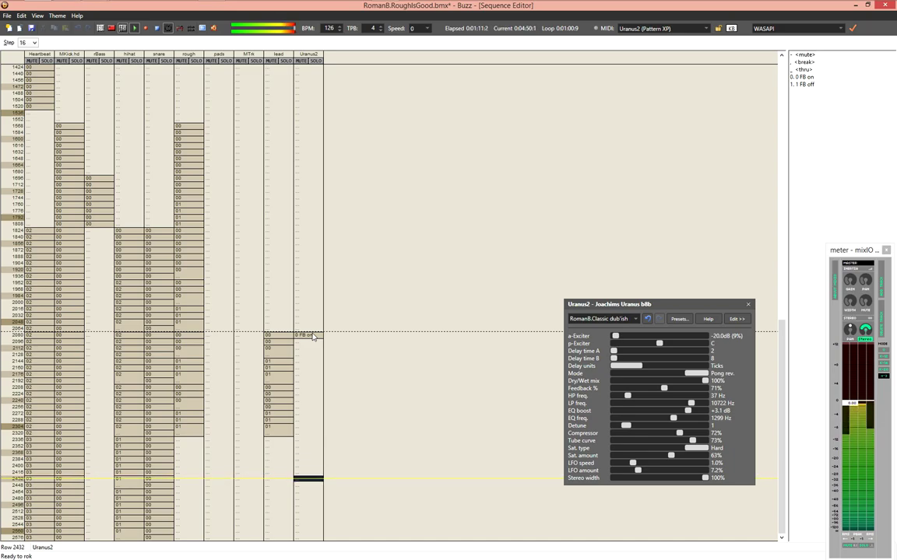
pyautogui.press('1')
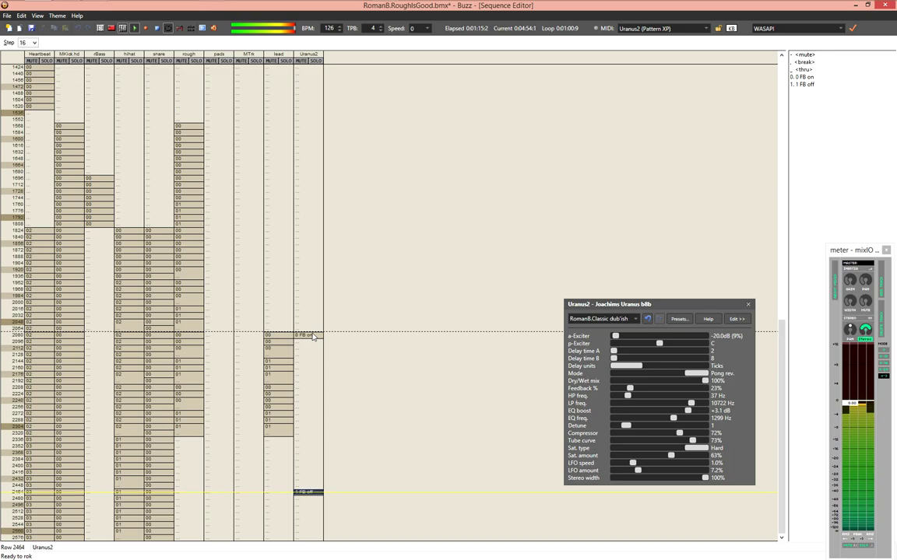
# Clear the Feedback value in row 0 of the '1 FB off' pattern
pyautogui.press('Return')
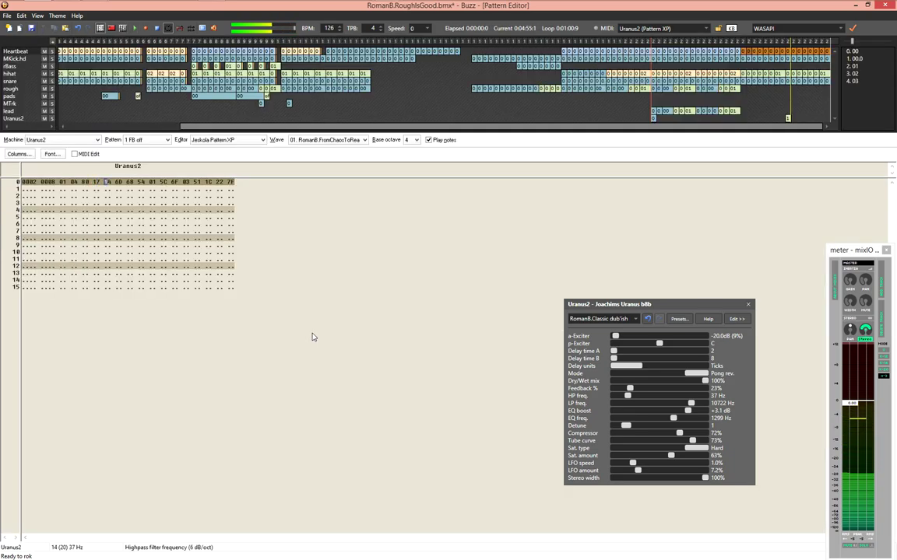
pyautogui.press('Left')
pyautogui.press('Left')
pyautogui.press('Left')
pyautogui.press('Left')
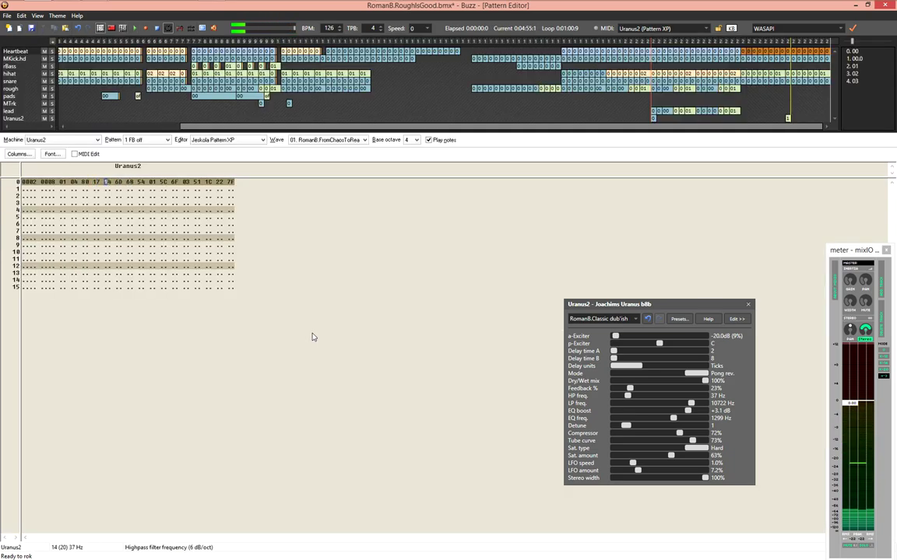
pyautogui.press('Left')
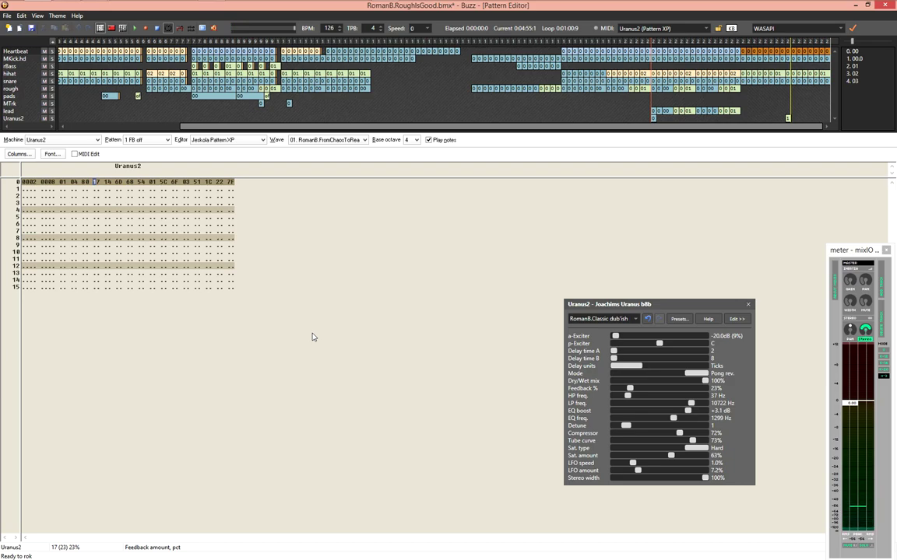
pyautogui.hotkey('ctrl', 'Down')
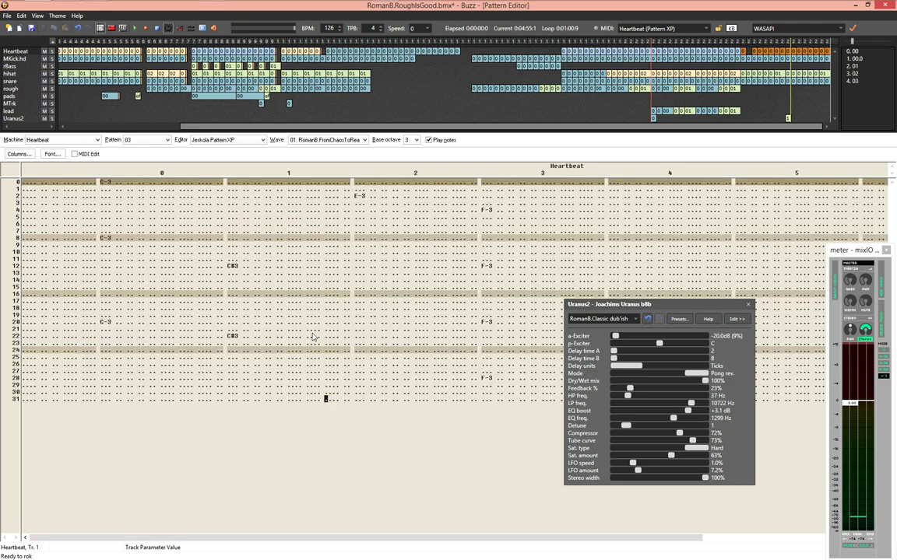
pyautogui.hotkey('ctrl', 'Up')
pyautogui.hotkey('ctrl', 'Up')
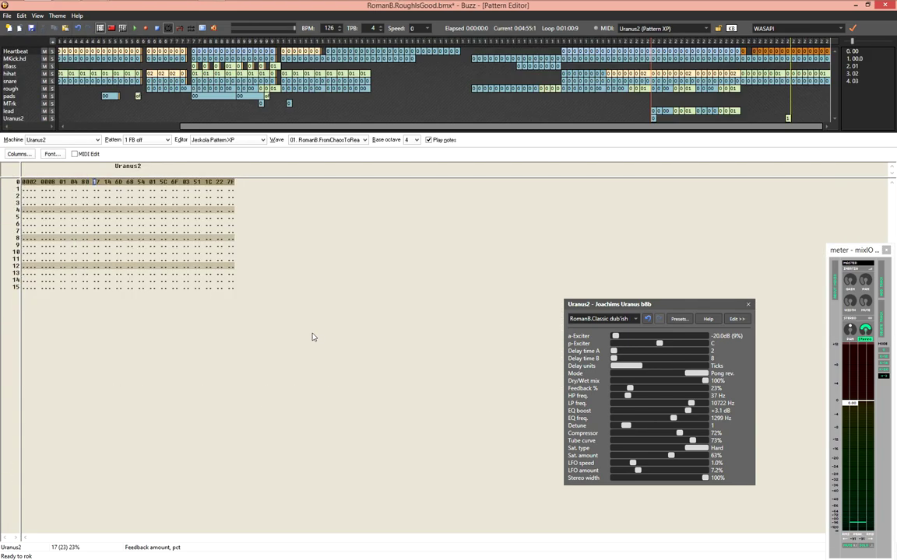
pyautogui.press('.')
pyautogui.press('Right')
pyautogui.press('Right')
pyautogui.press('Right')
pyautogui.press('Right')
pyautogui.press('Right')
pyautogui.press('Right')
pyautogui.press('Right')
pyautogui.press('Right')
pyautogui.press('Right')
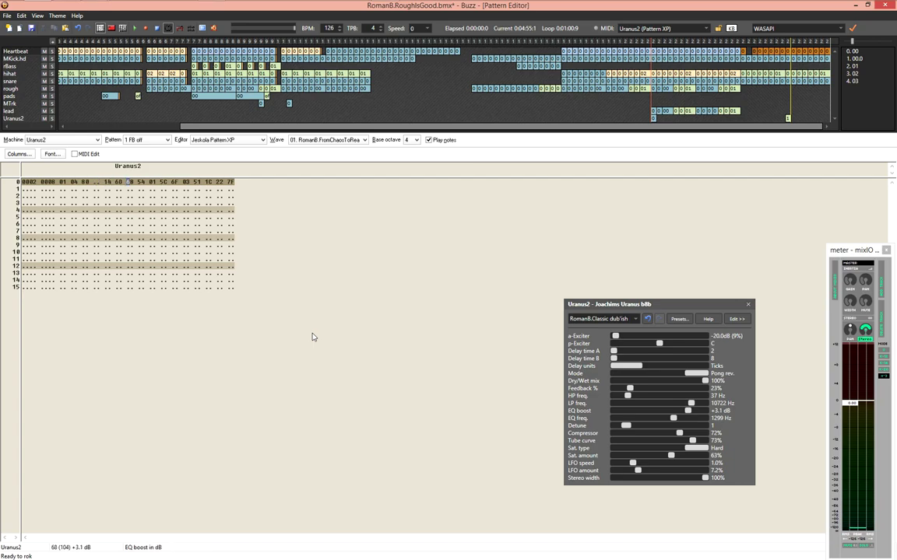
pyautogui.press('Left')
pyautogui.press('Left')
pyautogui.press('Left')
pyautogui.press('Left')
pyautogui.press('Left')
pyautogui.press('Left')
# Go back to the song sequence and reopen '1 FB off' to recheck row 0
pyautogui.press('F4')
pyautogui.press('Up')
pyautogui.press('Up')
pyautogui.press('Up')
pyautogui.press('Up')
pyautogui.press('Up')
pyautogui.press('Up')
pyautogui.press('Up')
pyautogui.press('Up')
pyautogui.press('Up')
pyautogui.press('Up')
pyautogui.press('Up')
pyautogui.press('Up')
pyautogui.press('Up')
pyautogui.press('Up')
pyautogui.press('Up')
pyautogui.press('Up')
pyautogui.press('Up')
pyautogui.press('Up')
pyautogui.press('Up')
pyautogui.press('Up')
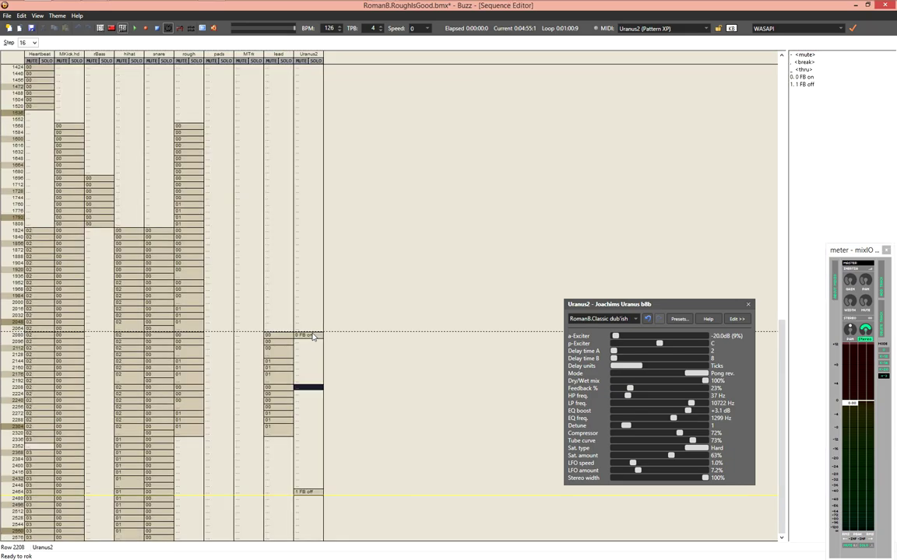
pyautogui.press('F2')
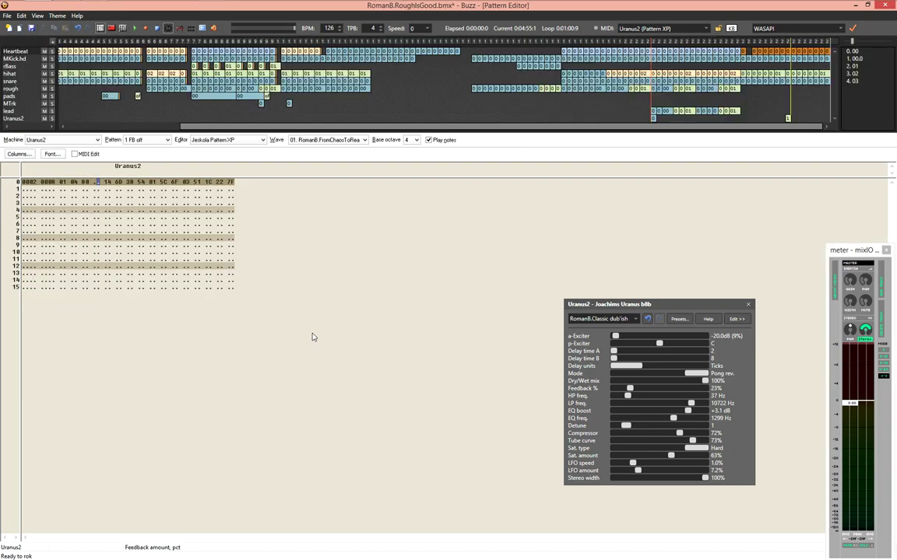
pyautogui.hotkey('ctrl', 'End')
pyautogui.click(92, 182)
pyautogui.press('F4')
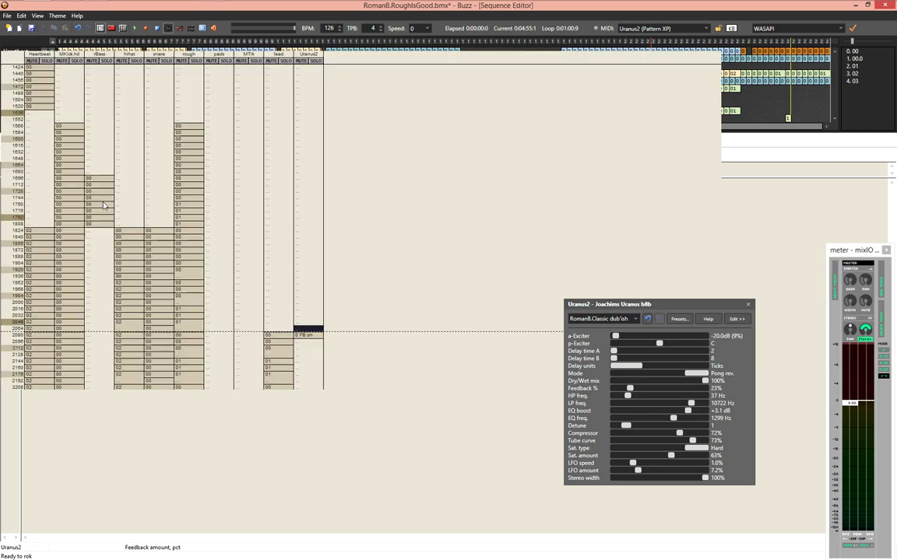
pyautogui.doubleClick(308, 492)
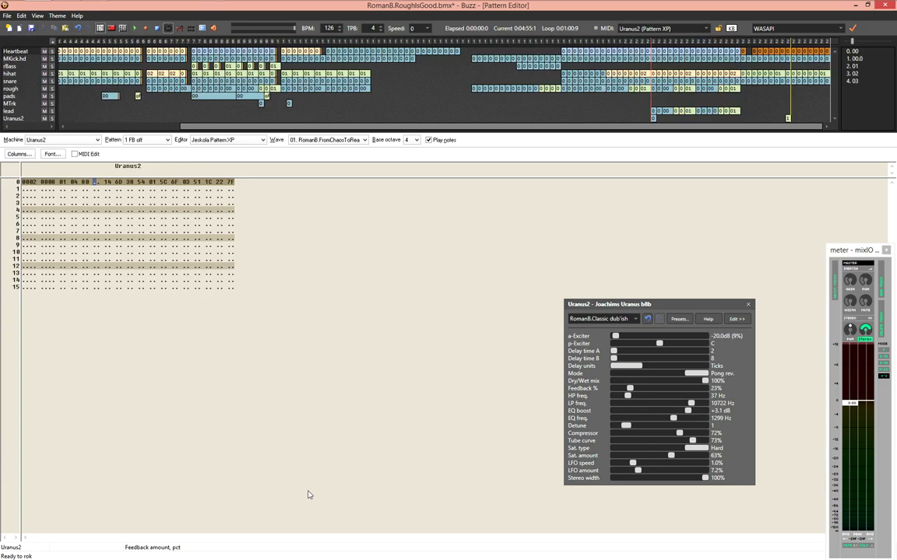
pyautogui.click(132, 196)
# Check that Uranus2's "0 FB on" pattern sets Feedback to 47 in row 0
pyautogui.press('F4')
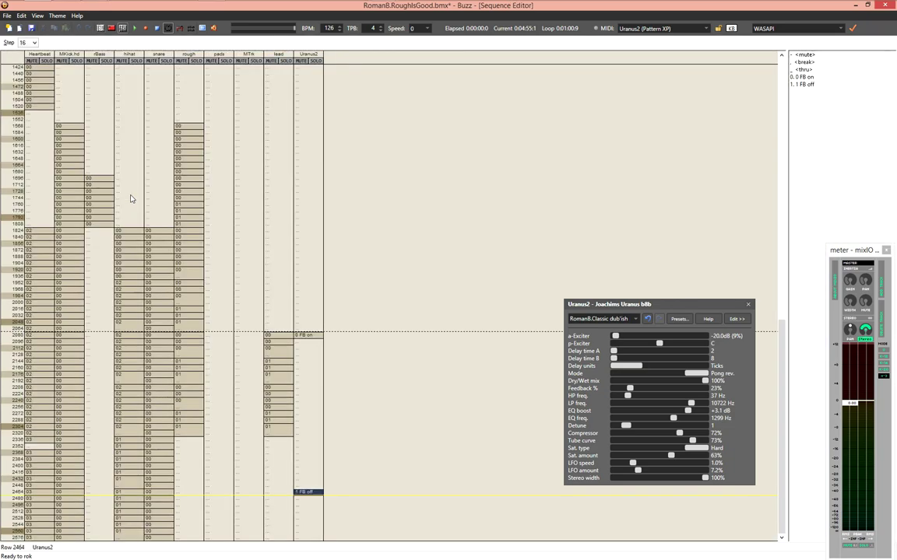
pyautogui.doubleClick(296, 340)
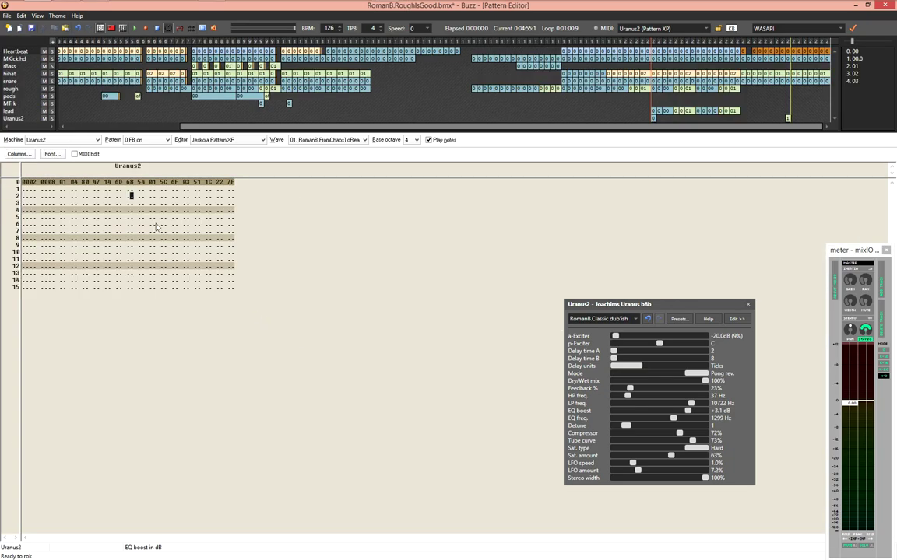
pyautogui.click(97, 183)
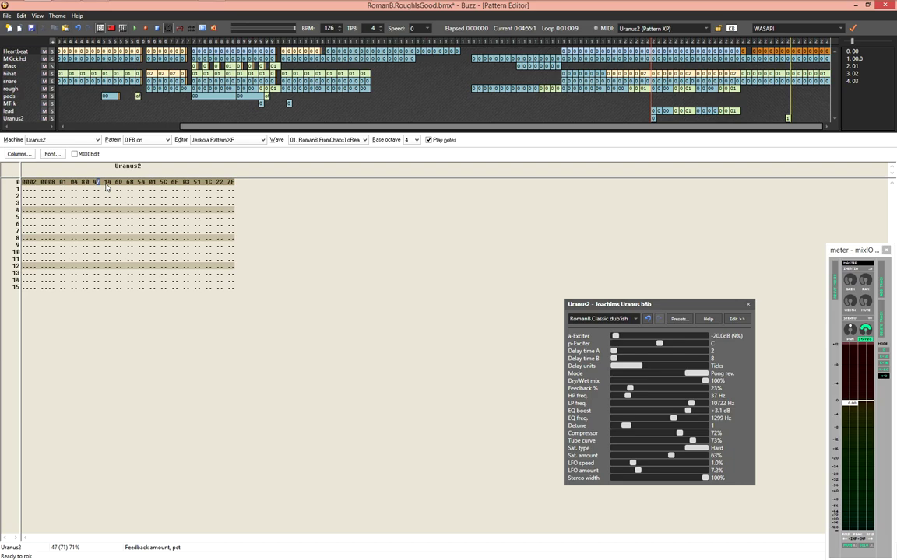
pyautogui.press('Right')
pyautogui.press('Left')
pyautogui.press('Left')
pyautogui.press('Left')
pyautogui.press('Right')
pyautogui.press('Right')
# Glance at the "1 FB off" pattern, then play the song from the sequence
pyautogui.press('KP_Add')
pyautogui.press('F4')
pyautogui.press('F5')
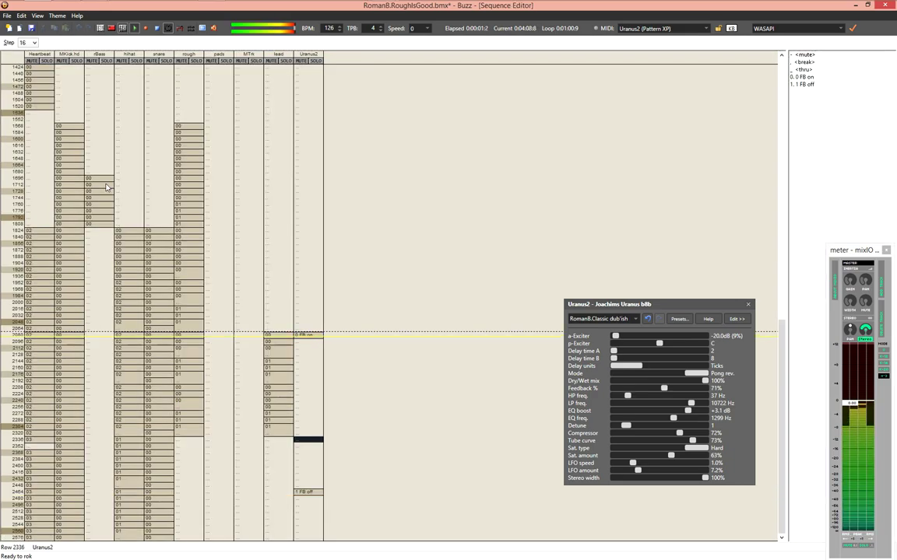
# Scroll down the playing sequence and open Uranus2's "1 FB off" pattern for editing
pyautogui.scroll(-5, 106, 186)
pyautogui.press('Down')
pyautogui.press('Down')
pyautogui.press('Down')
pyautogui.press('Down')
pyautogui.press('Down')
pyautogui.press('Down')
pyautogui.press('Down')
pyautogui.press('Down')
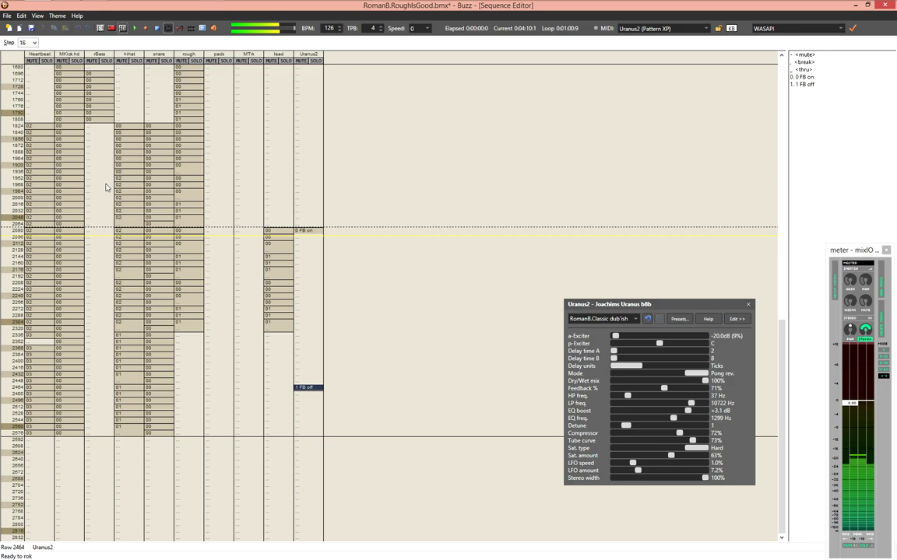
pyautogui.press('Return')
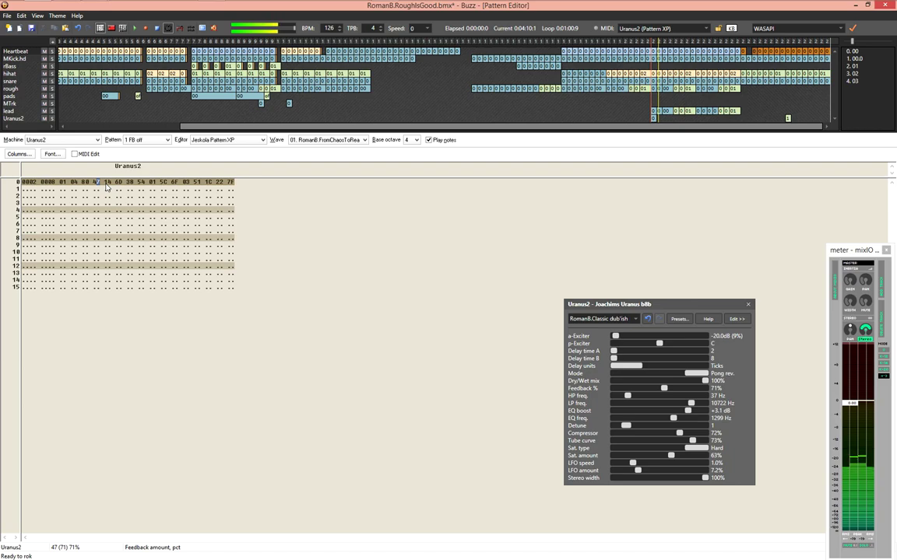
# Change the row 0 EQ boost in "1 FB off" to 48 (+0.6 dB)
pyautogui.click(140, 196)
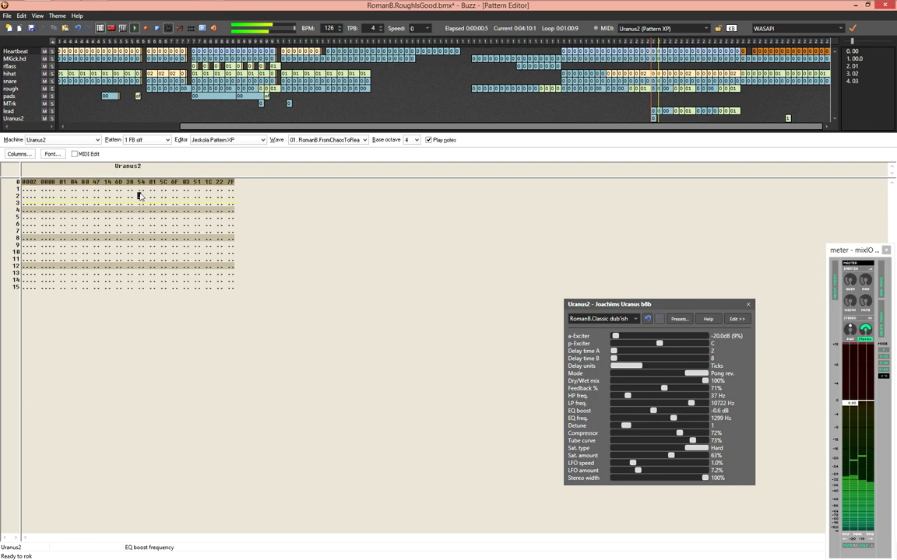
pyautogui.click(132, 183)
pyautogui.click(129, 183)
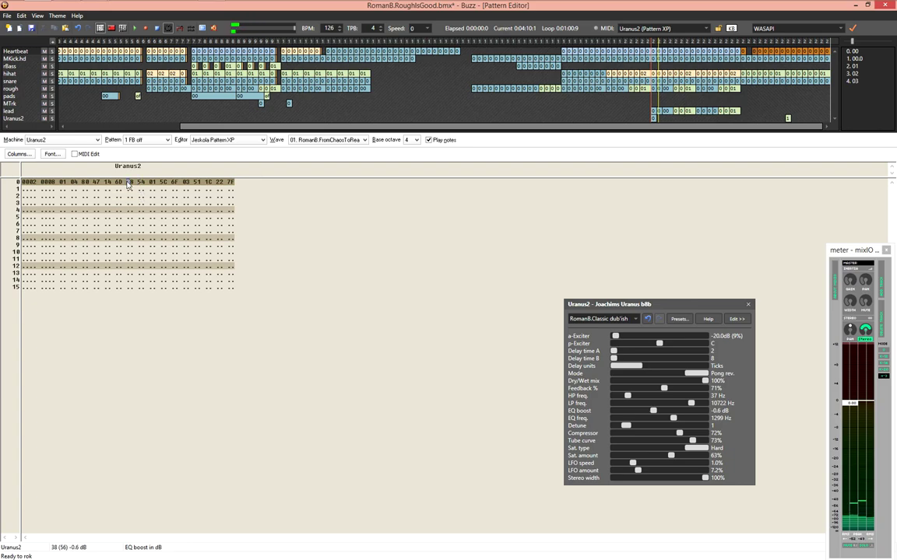
pyautogui.write('4')
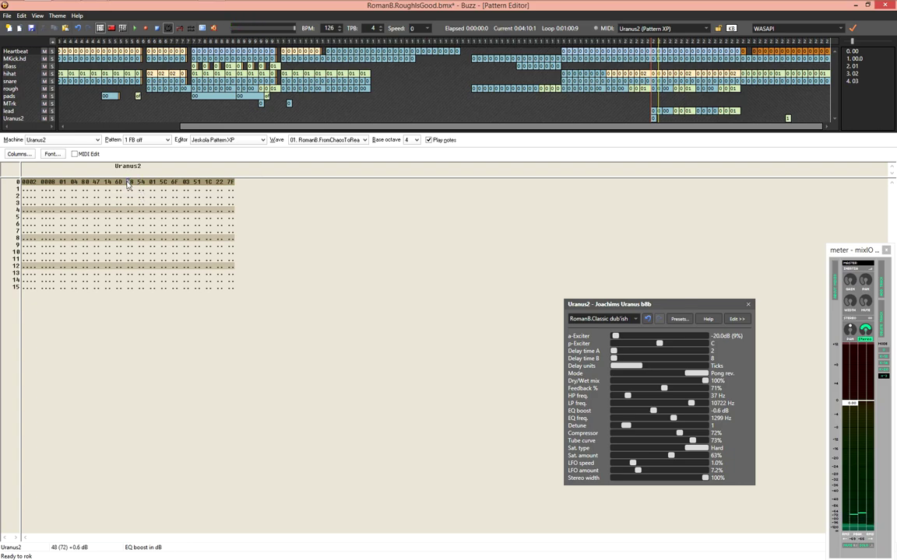
# Compare against the "0 FB on" pattern and review "1 FB off" to its end
pyautogui.press('F4')
pyautogui.press('F2')
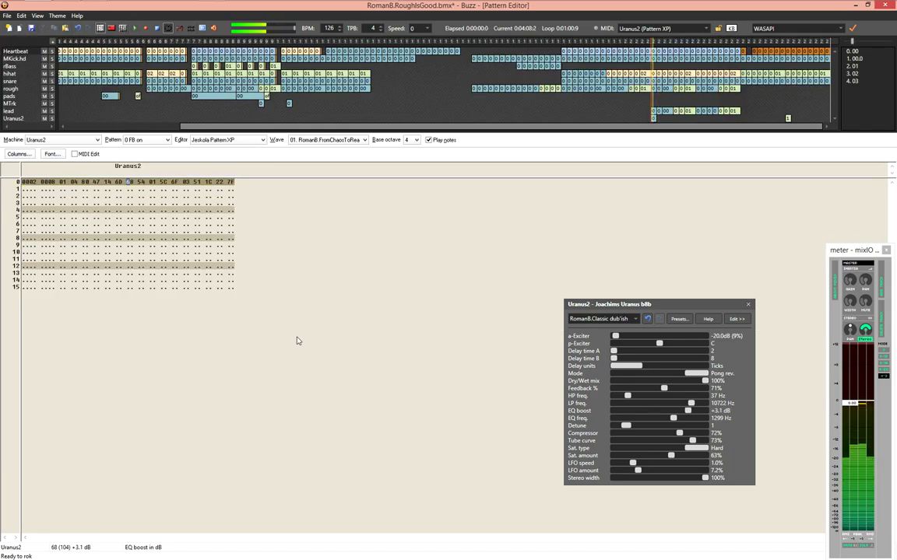
pyautogui.press('F4')
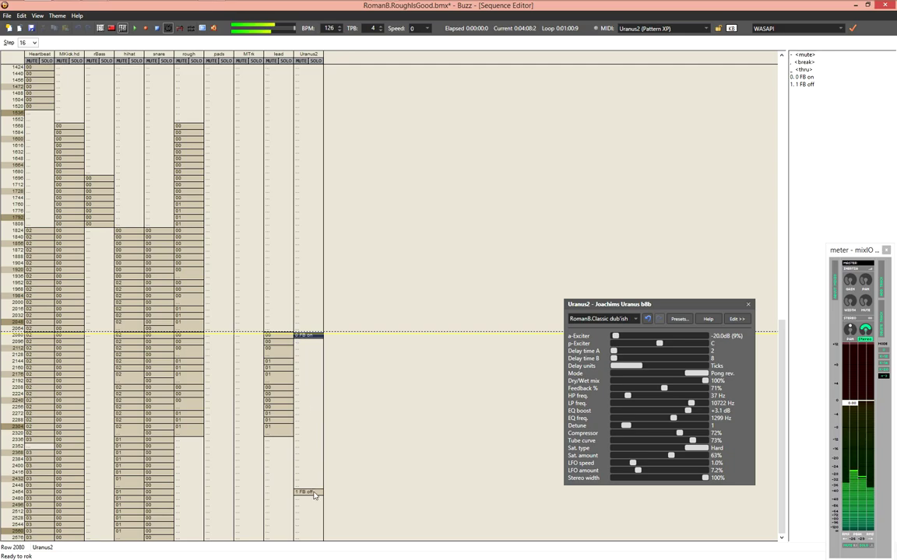
pyautogui.doubleClick(314, 493)
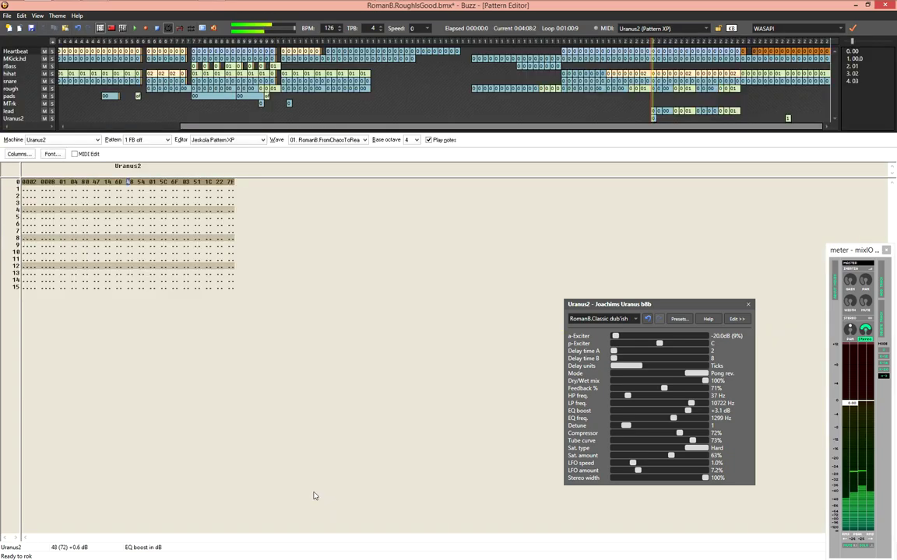
pyautogui.hotkey('ctrl', 'End')
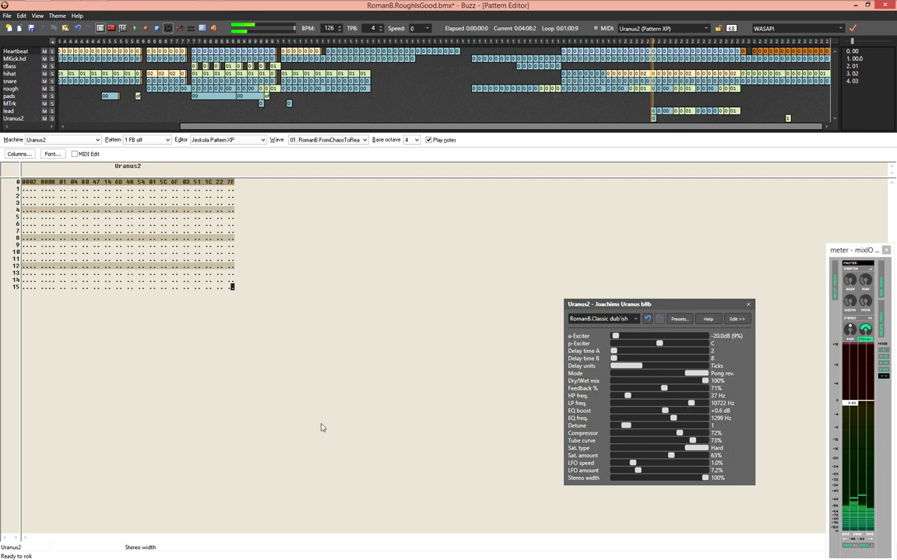
pyautogui.press('F4')
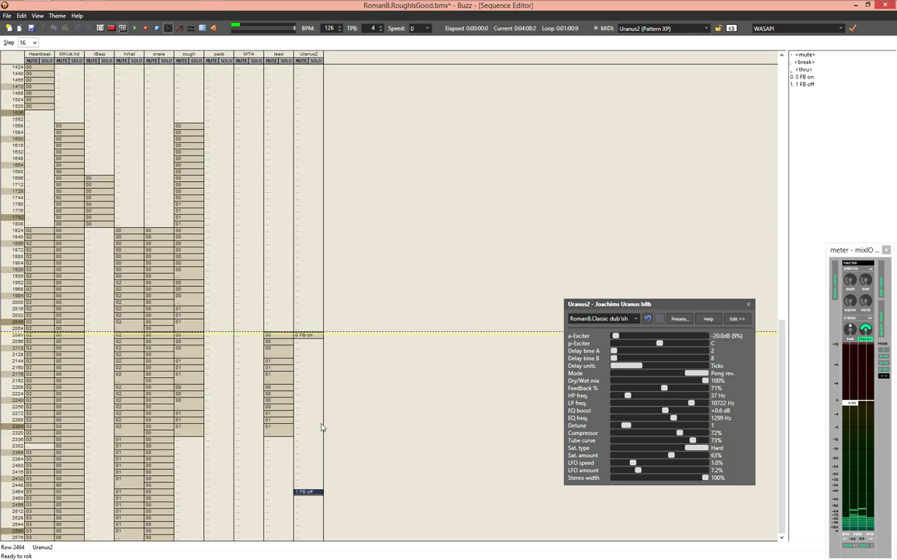
# Play the song from row 2080, where FB on starts, and show the machine routing graph
pyautogui.press('Up')
pyautogui.press('Up')
pyautogui.press('Up')
pyautogui.press('Up')
pyautogui.press('Up')
pyautogui.press('Up')
pyautogui.press('Up')
pyautogui.press('Up')
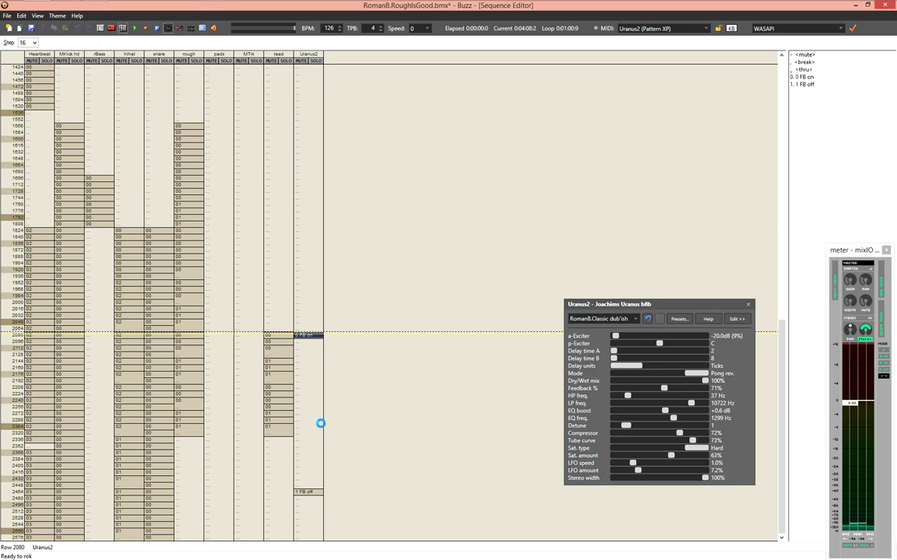
pyautogui.press('F5')
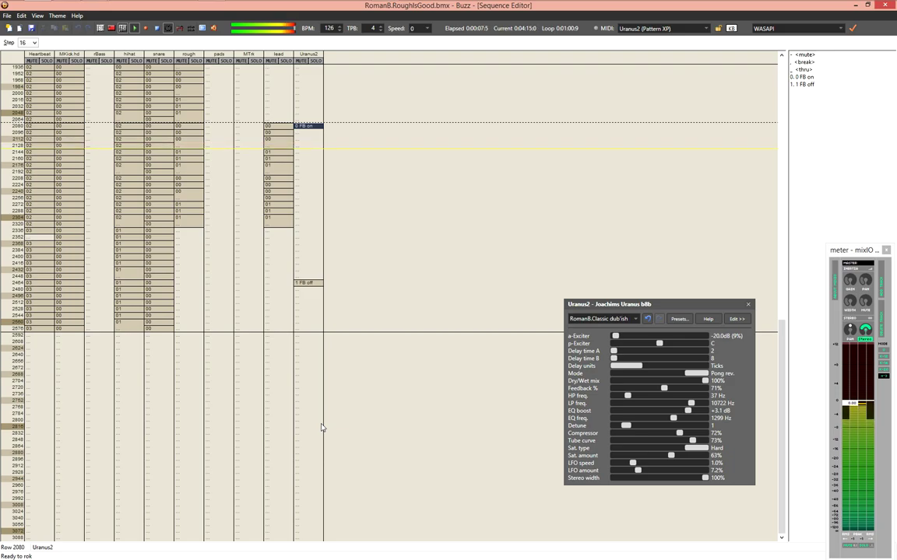
pyautogui.press('F3')
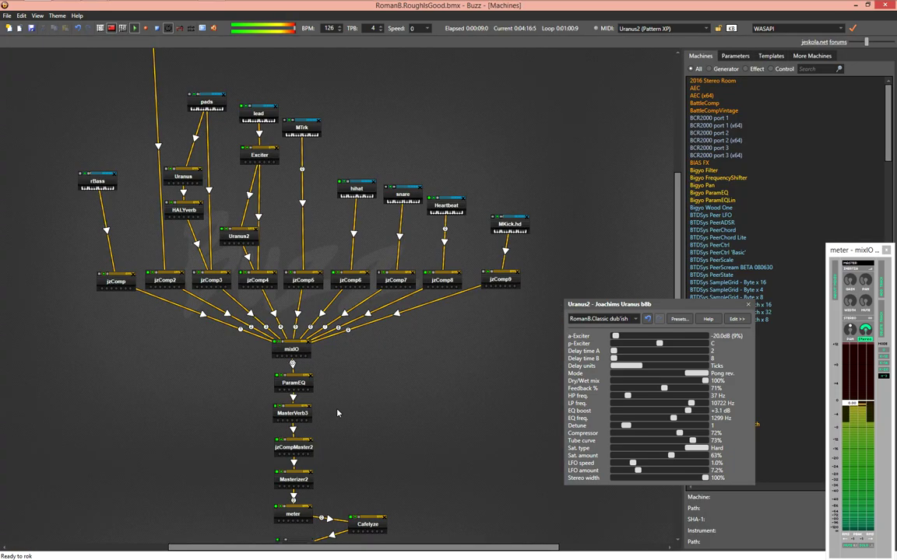
# Lower mixIO levels: master to about -9.2 dB, channel 2 to -3.17 dB, channels 7 and 8 down
pyautogui.rightClick(295, 472)
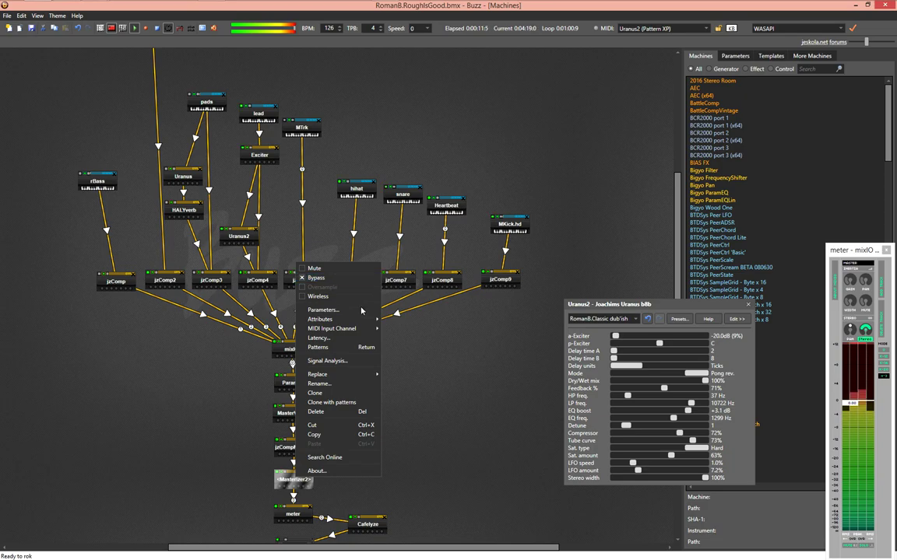
pyautogui.click(459, 357)
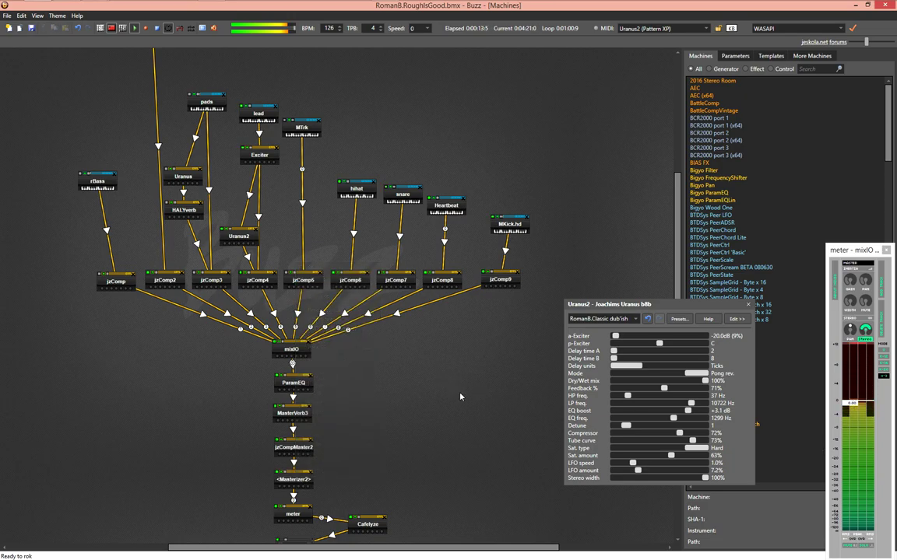
pyautogui.doubleClick(291, 348)
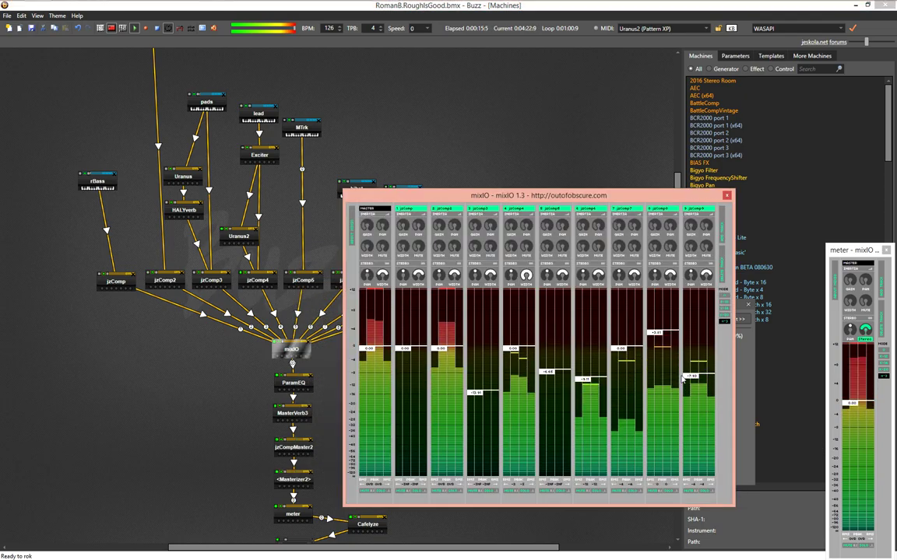
pyautogui.moveTo(375, 348); pyautogui.dragTo(376, 354)
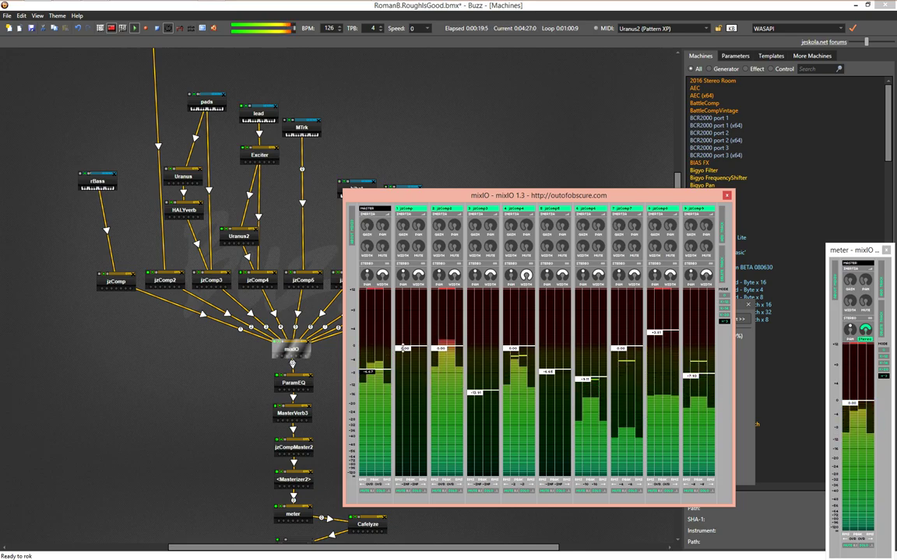
pyautogui.moveTo(437, 348); pyautogui.dragTo(436, 352)
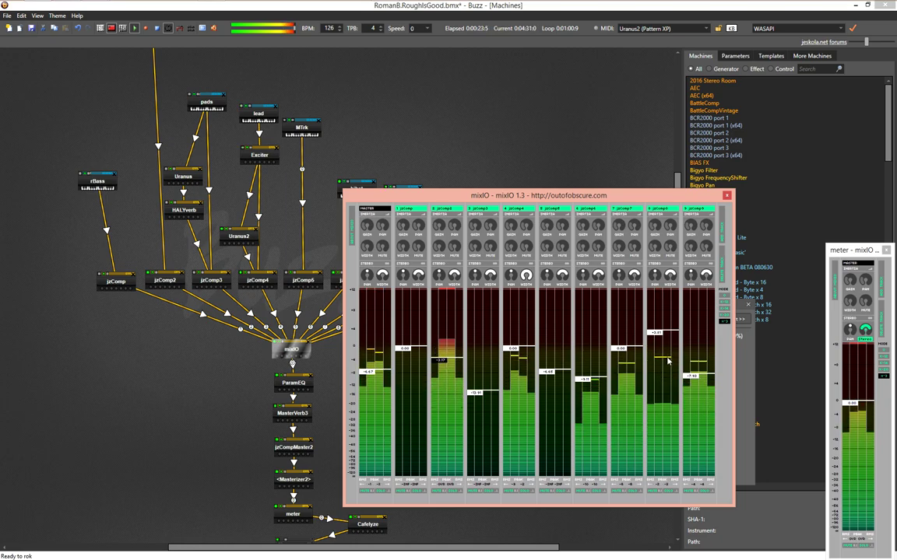
pyautogui.moveTo(656, 333); pyautogui.dragTo(620, 351)
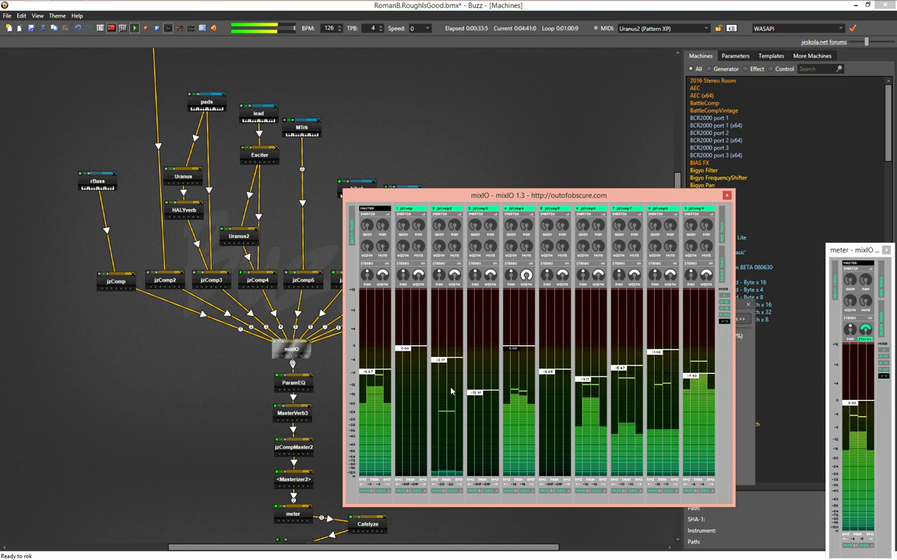
pyautogui.click(379, 378)
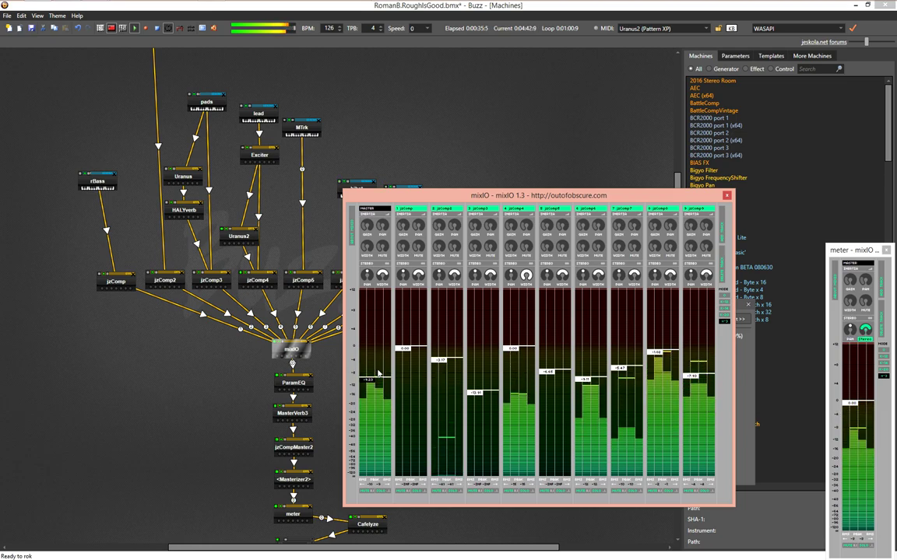
# Check Masterizer2's options and reset the mixIO master fader to 0.00
pyautogui.click(112, 386)
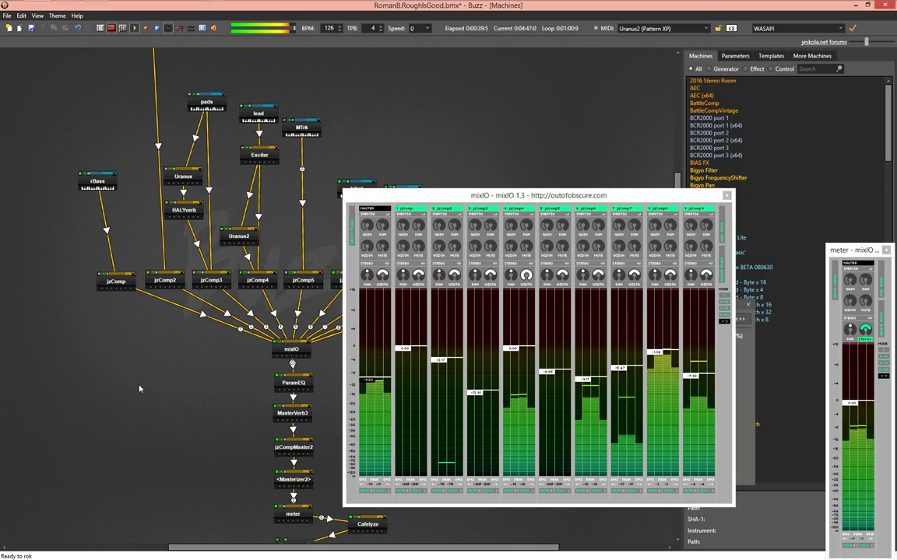
pyautogui.rightClick(290, 480)
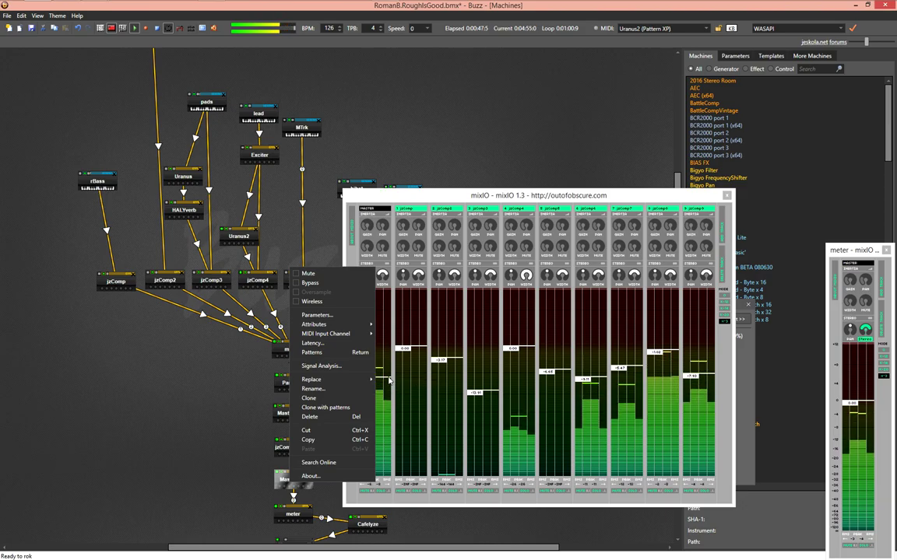
pyautogui.click(421, 379)
pyautogui.doubleClick(373, 378)
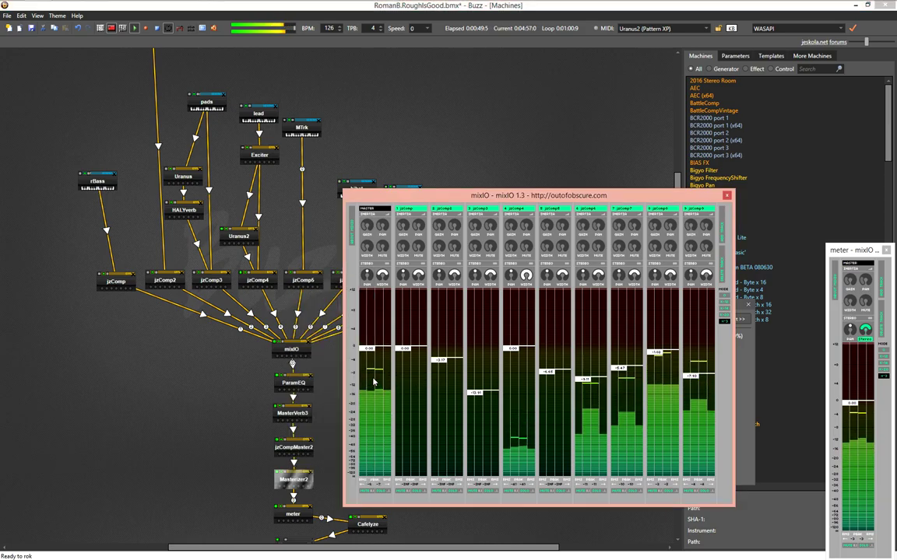
pyautogui.press('F4')
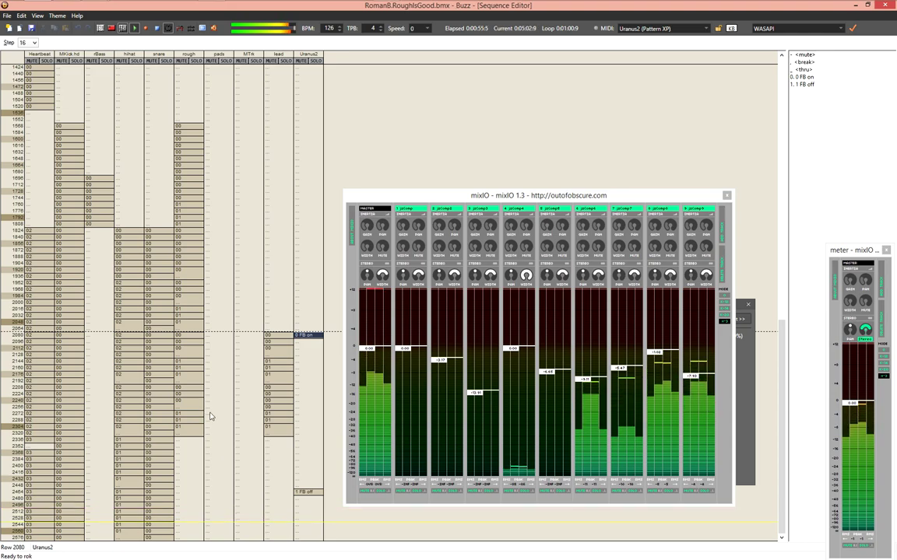
# Mark the Heartbeat–snare block from row 2080 to 2320 in the sequence
pyautogui.click(278, 440)
pyautogui.press('Left')
pyautogui.scroll(-5, 287, 445)
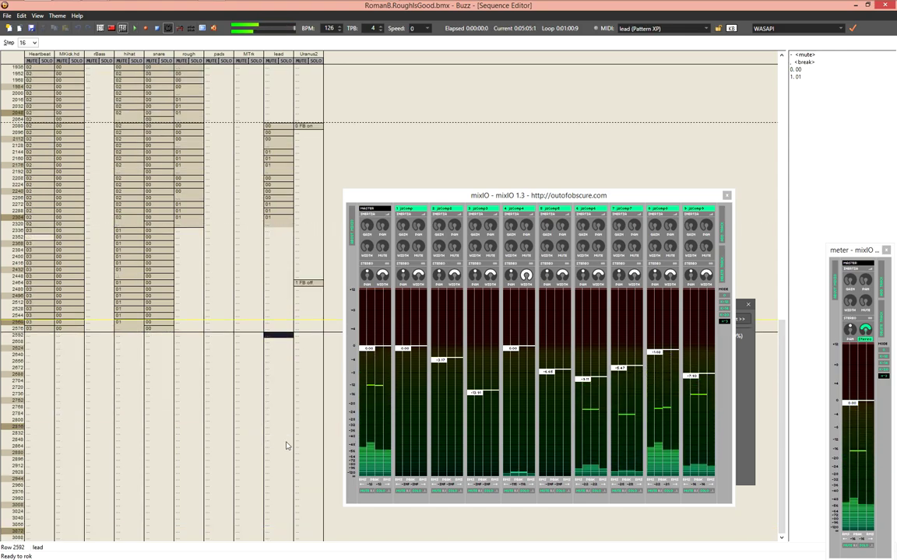
pyautogui.press('Left')
pyautogui.press('Left')
pyautogui.press('Left')
pyautogui.press('Left')
pyautogui.press('Left')
pyautogui.press('Left')
pyautogui.press('Left')
pyautogui.press('Up')
pyautogui.press('Up')
pyautogui.press('Up')
pyautogui.press('Up')
pyautogui.press('Up')
pyautogui.press('Up')
pyautogui.press('Up')
pyautogui.press('Up')
pyautogui.press('Up')
pyautogui.press('Up')
pyautogui.press('Up')
pyautogui.press('Up')
pyautogui.press('Up')
pyautogui.press('Up')
pyautogui.press('Up')
pyautogui.press('Up')
pyautogui.press('Right')
pyautogui.press('Right')
pyautogui.press('Right')
pyautogui.press('Right')
pyautogui.press('Right')
pyautogui.hotkey('shift', 'Down')
pyautogui.hotkey('shift', 'Down')
pyautogui.hotkey('shift', 'Down')
pyautogui.hotkey('shift', 'Down')
pyautogui.hotkey('shift', 'Down')
pyautogui.hotkey('shift', 'Down')
pyautogui.hotkey('shift', 'Down')
pyautogui.hotkey('shift', 'Down')
pyautogui.hotkey('shift', 'Down')
pyautogui.hotkey('shift', 'Down')
pyautogui.hotkey('shift', 'Down')
pyautogui.hotkey('shift', 'Down')
pyautogui.hotkey('shift', 'Down')
pyautogui.hotkey('shift', 'Down')
pyautogui.hotkey('shift', 'Down')
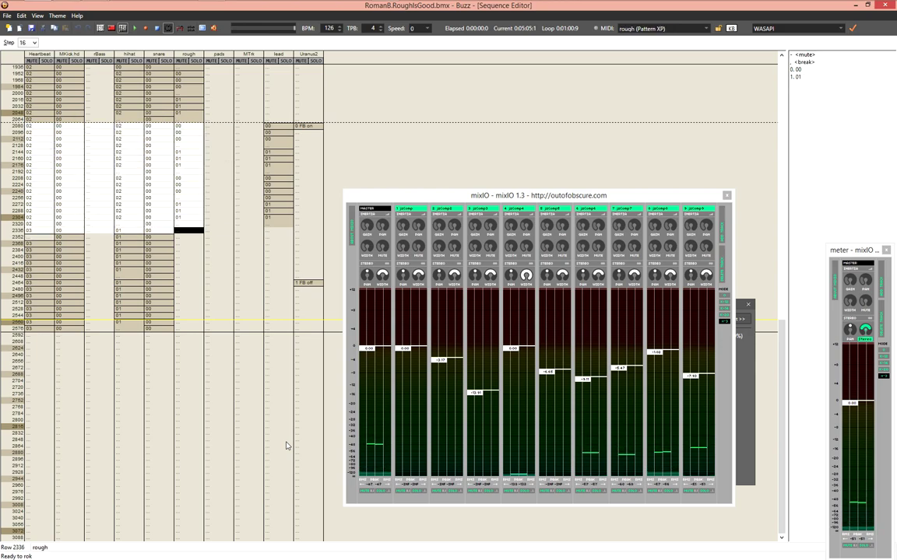
pyautogui.hotkey('shift', 'Left')
pyautogui.hotkey('shift', 'Down')
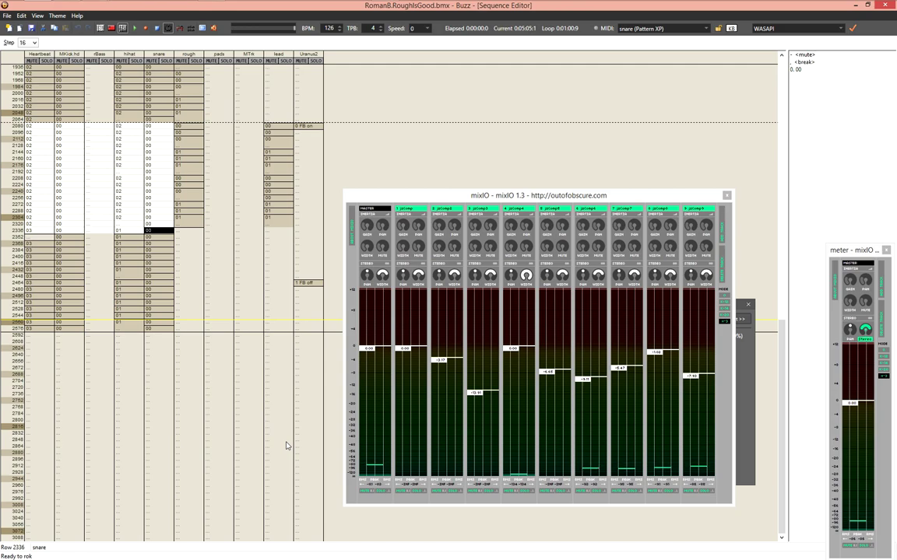
pyautogui.hotkey('shift', 'Up')
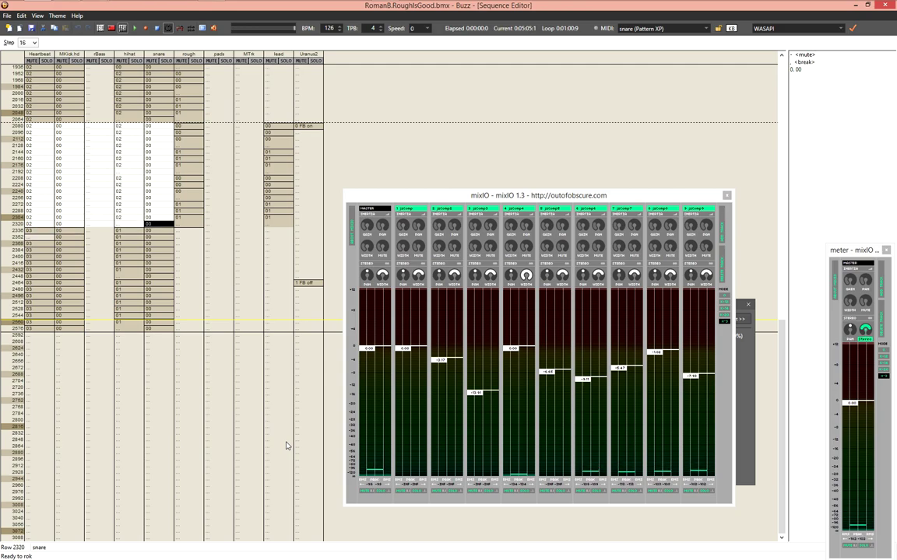
# Clear the block and play from Heartbeat row 2336
pyautogui.press('Left')
pyautogui.press('Left')
pyautogui.press('Left')
pyautogui.press('Left')
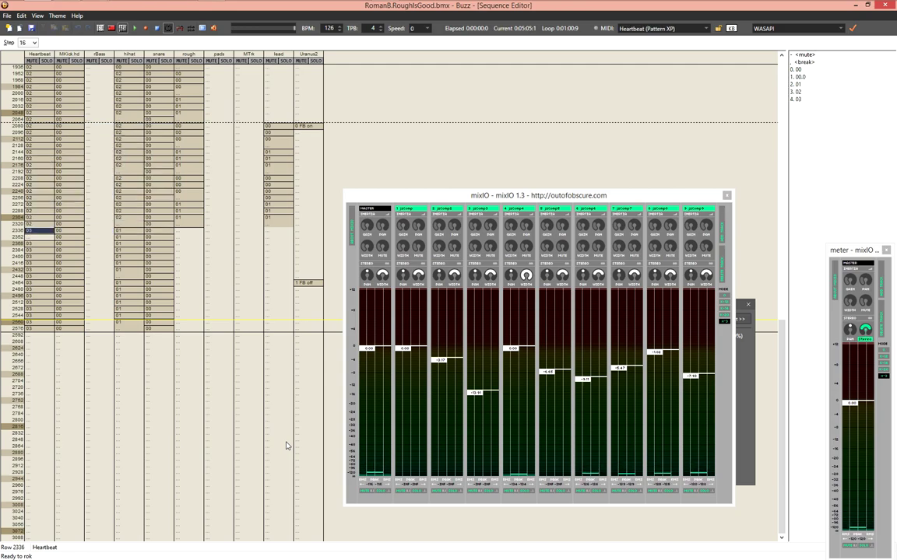
pyautogui.press('Down')
pyautogui.press('Down')
pyautogui.press('Up')
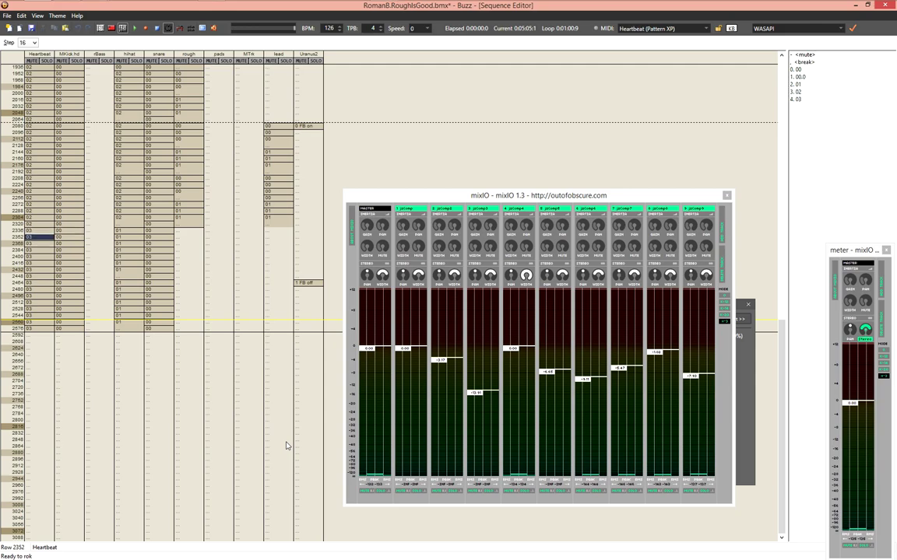
pyautogui.press('F6')
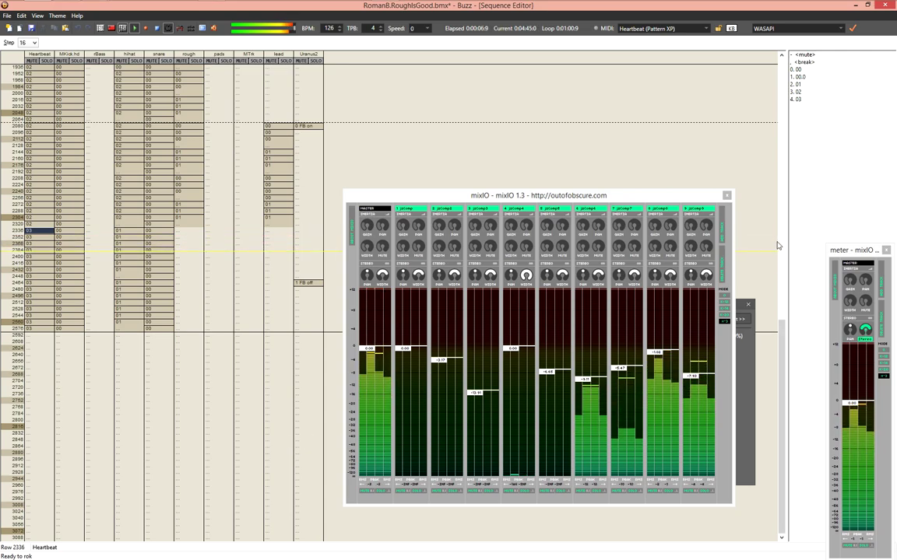
# Close the mixIO mixer and the Uranus2 effect settings window, keeping the meter window
pyautogui.click(726, 195)
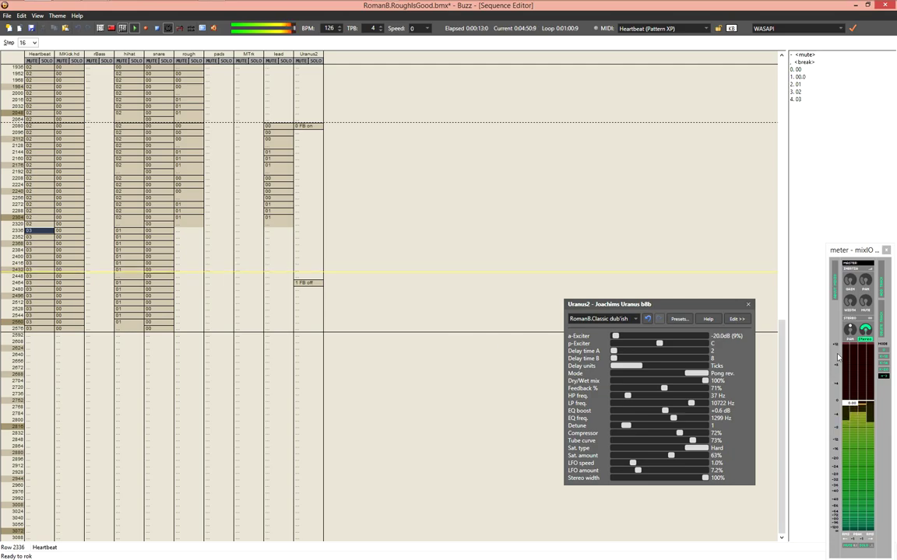
pyautogui.click(865, 329)
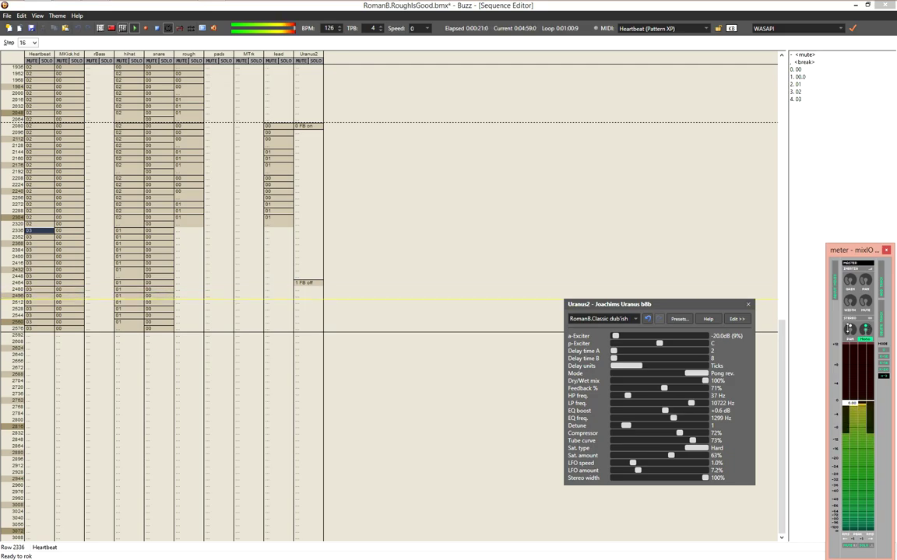
pyautogui.moveTo(780, 340); pyautogui.dragTo(781, 336)
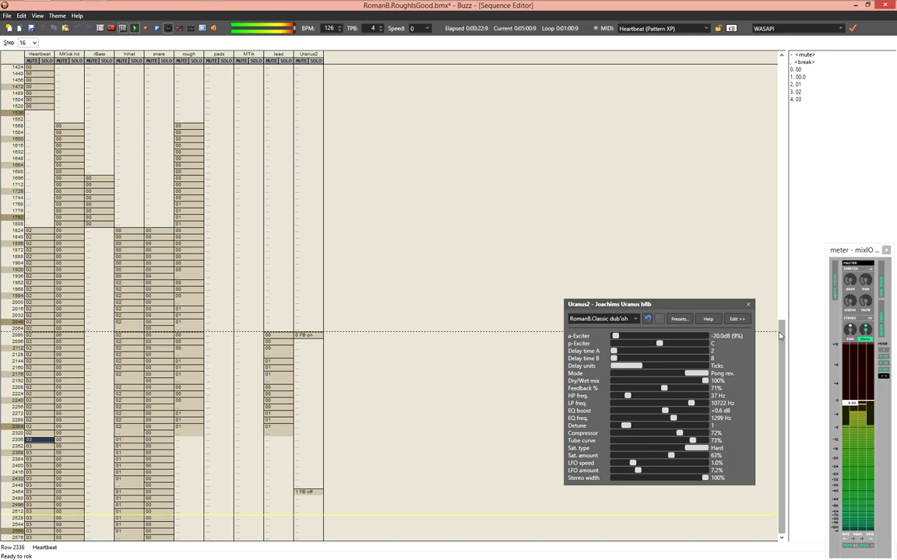
pyautogui.scroll(-3, 773, 402)
pyautogui.scroll(-8, 773, 402)
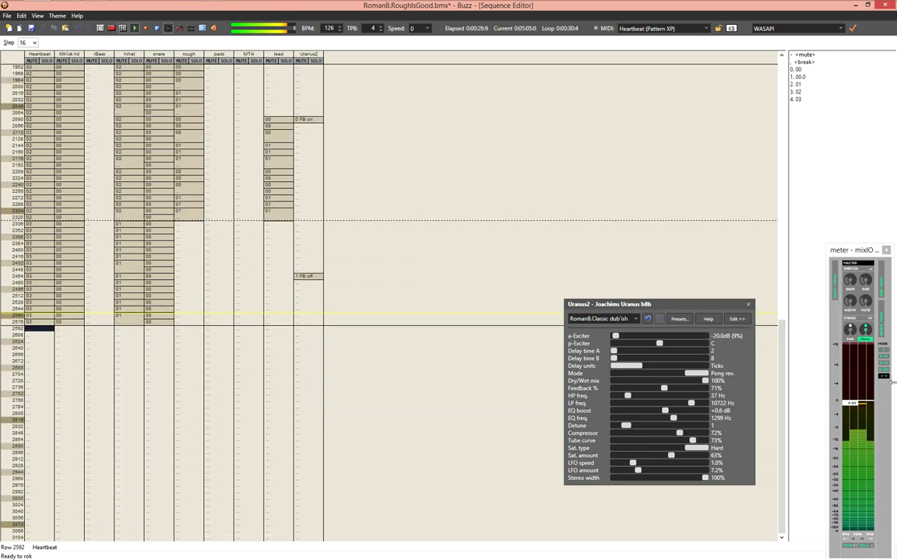
pyautogui.click(869, 343)
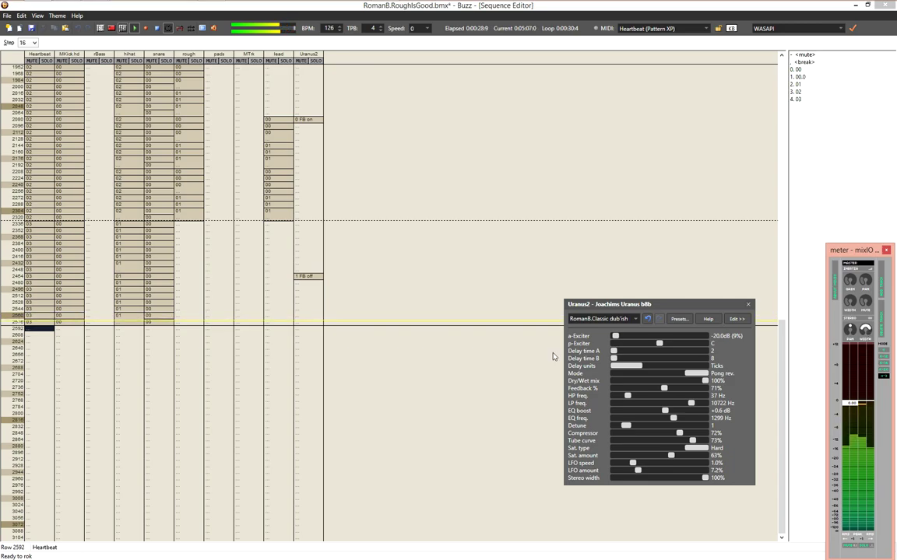
pyautogui.click(733, 308)
pyautogui.click(748, 306)
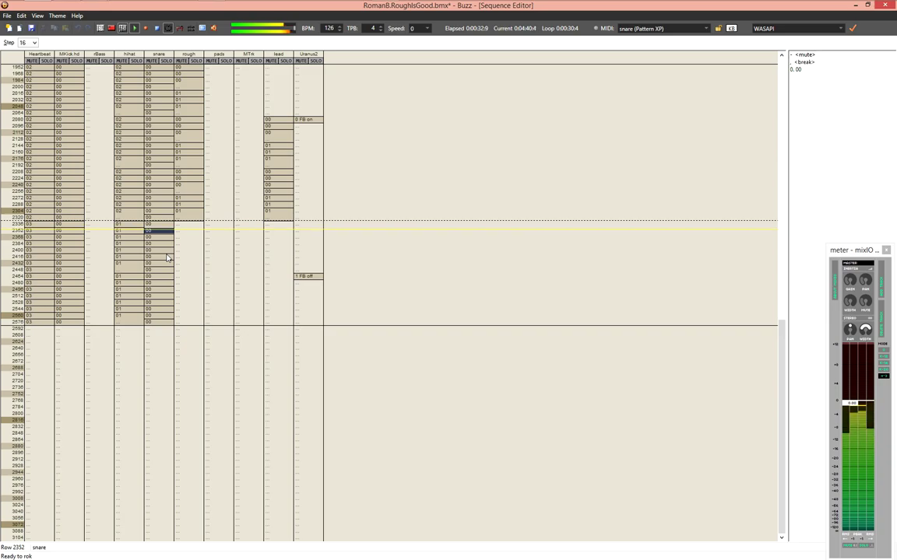
# Move up the rBass track from row 2496 to row 672
pyautogui.click(110, 330)
pyautogui.press('Down')
pyautogui.press('Down')
pyautogui.press('Down')
pyautogui.press('Down')
pyautogui.press('Down')
pyautogui.press('Down')
pyautogui.press('Down')
pyautogui.press('Down')
pyautogui.press('Down')
pyautogui.press('Down')
pyautogui.press('Down')
pyautogui.press('Down')
pyautogui.press('Down')
pyautogui.press('Down')
pyautogui.press('Down')
pyautogui.press('Down')
pyautogui.press('Up')
pyautogui.press('Up')
pyautogui.press('Up')
pyautogui.press('Up')
pyautogui.press('Up')
pyautogui.press('Up')
pyautogui.press('Up')
pyautogui.press('Up')
pyautogui.press('Up')
pyautogui.press('Up')
pyautogui.press('Up')
pyautogui.press('Up')
pyautogui.press('Up')
pyautogui.press('Up')
pyautogui.press('Up')
pyautogui.press('Up')
pyautogui.press('Up')
pyautogui.press('Up')
pyautogui.press('Up')
pyautogui.press('Up')
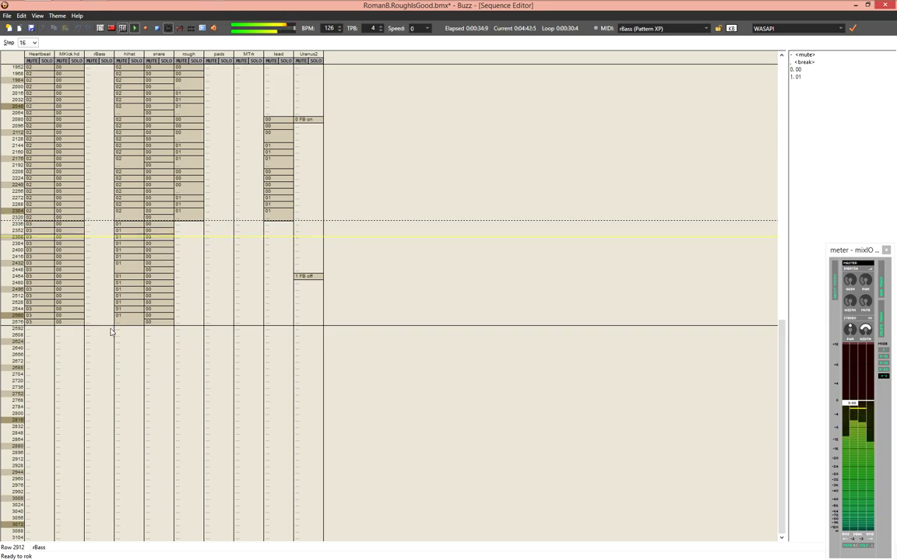
pyautogui.press('Up')
pyautogui.press('Up')
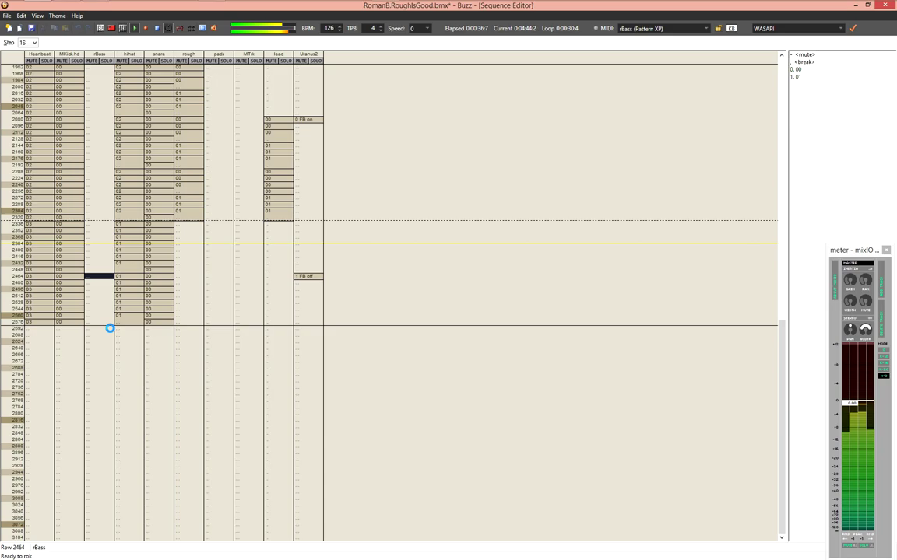
pyautogui.press('Up')
pyautogui.press('Up')
pyautogui.press('Up')
pyautogui.press('Up')
pyautogui.press('Up')
pyautogui.press('Up')
pyautogui.press('Up')
pyautogui.press('Up')
pyautogui.press('Up')
pyautogui.press('Up')
pyautogui.press('Up')
pyautogui.press('Up')
pyautogui.press('Up')
pyautogui.press('Up')
pyautogui.press('Up')
pyautogui.press('Up')
pyautogui.press('Up')
pyautogui.press('Up')
pyautogui.press('Up')
pyautogui.press('Up')
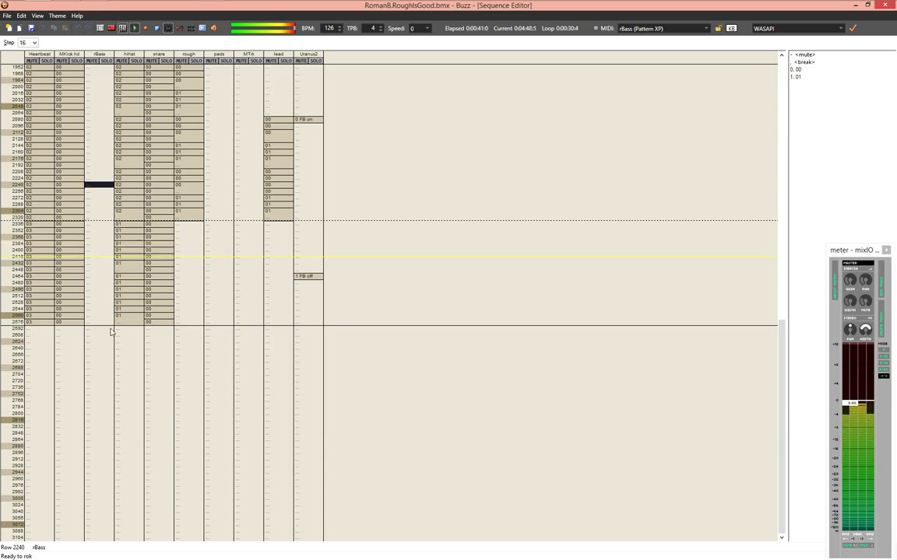
pyautogui.press('Up')
pyautogui.press('Up')
pyautogui.press('Up')
pyautogui.press('Up')
pyautogui.press('Up')
pyautogui.press('Up')
pyautogui.press('Up')
pyautogui.press('Up')
pyautogui.press('Up')
pyautogui.press('Up')
pyautogui.press('Up')
pyautogui.press('Up')
pyautogui.press('Up')
pyautogui.press('Up')
pyautogui.press('Up')
pyautogui.press('Up')
pyautogui.press('Up')
pyautogui.press('Up')
pyautogui.press('Up')
pyautogui.press('Up')
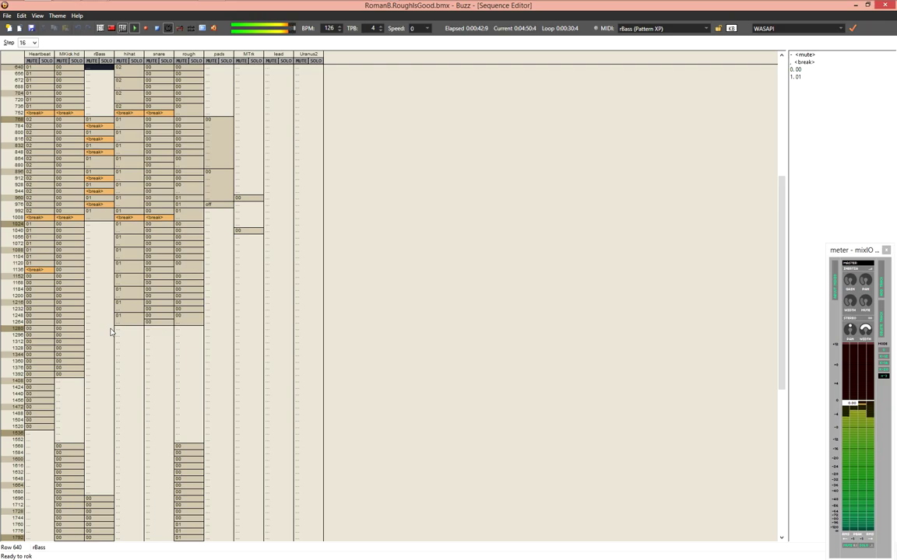
# Page through the rBass track and play from row 768
pyautogui.press('Home')
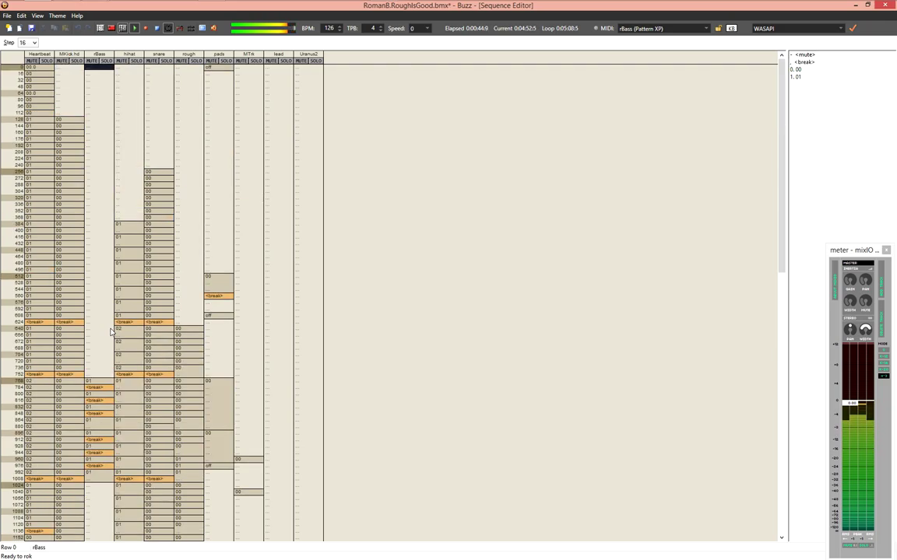
pyautogui.press('pagedown')
pyautogui.press('pagedown')
pyautogui.press('pagedown')
pyautogui.press('pageup')
pyautogui.press('pageup')
pyautogui.press('Up')
pyautogui.press('Up')
pyautogui.press('Up')
pyautogui.press('Up')
pyautogui.press('Up')
pyautogui.press('Up')
pyautogui.press('Up')
pyautogui.press('Up')
pyautogui.press('Up')
pyautogui.press('Up')
pyautogui.press('Up')
pyautogui.press('Up')
pyautogui.press('Up')
pyautogui.press('Up')
pyautogui.press('Up')
pyautogui.press('Up')
pyautogui.press('Up')
pyautogui.press('Up')
pyautogui.press('Up')
pyautogui.press('Up')
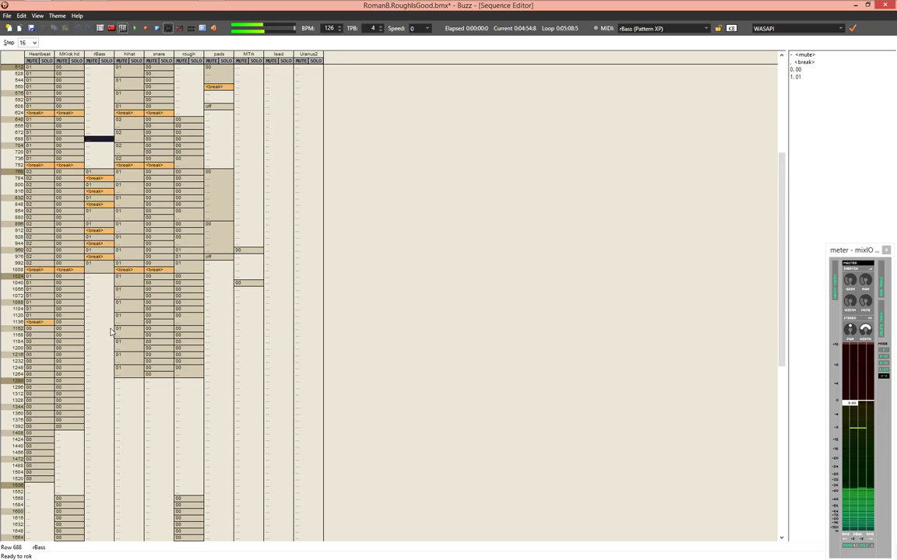
pyautogui.press('pagedown')
pyautogui.press('pageup')
pyautogui.press('pageup')
pyautogui.press('pageup')
pyautogui.press('pagedown')
pyautogui.press('pagedown')
pyautogui.press('pagedown')
pyautogui.press('F6')
# Place MTrk pattern 00 at row 768 and open it for editing
pyautogui.press('Right')
pyautogui.press('Right')
pyautogui.press('Right')
pyautogui.press('Right')
pyautogui.press('Right')
pyautogui.press('0')
pyautogui.press('Down')
pyautogui.press('Down')
pyautogui.press('Down')
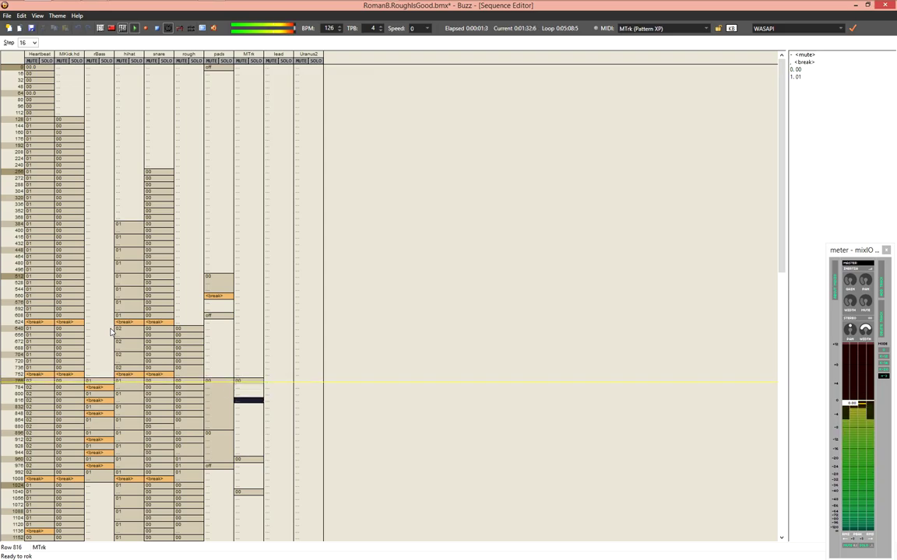
pyautogui.press('Down')
pyautogui.press('Down')
pyautogui.press('Down')
pyautogui.press('Down')
pyautogui.press('pagedown')
pyautogui.press('pagedown')
pyautogui.press('pagedown')
pyautogui.press('pageup')
pyautogui.press('pageup')
pyautogui.press('pageup')
pyautogui.press('pageup')
pyautogui.press('pageup')
pyautogui.press('pagedown')
pyautogui.press('pagedown')
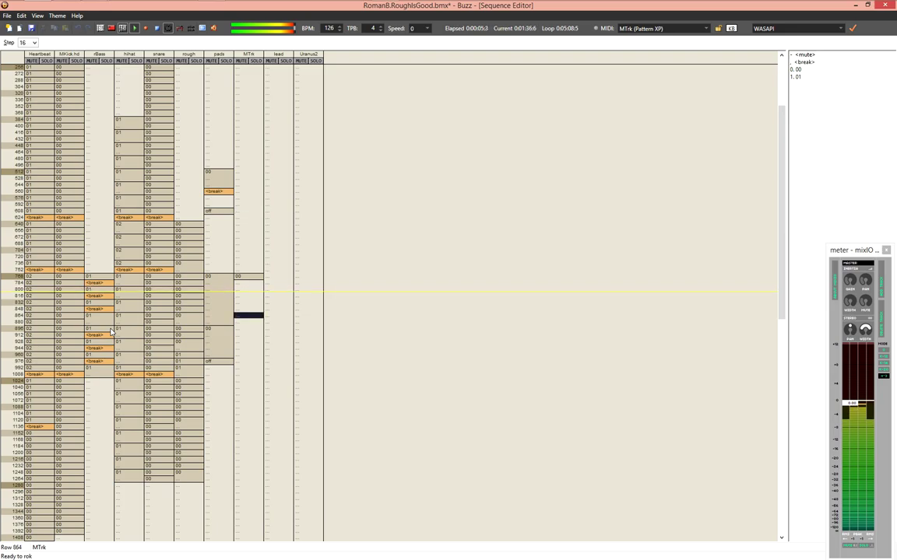
pyautogui.press('Down')
pyautogui.press('Down')
pyautogui.press('Down')
pyautogui.press('Down')
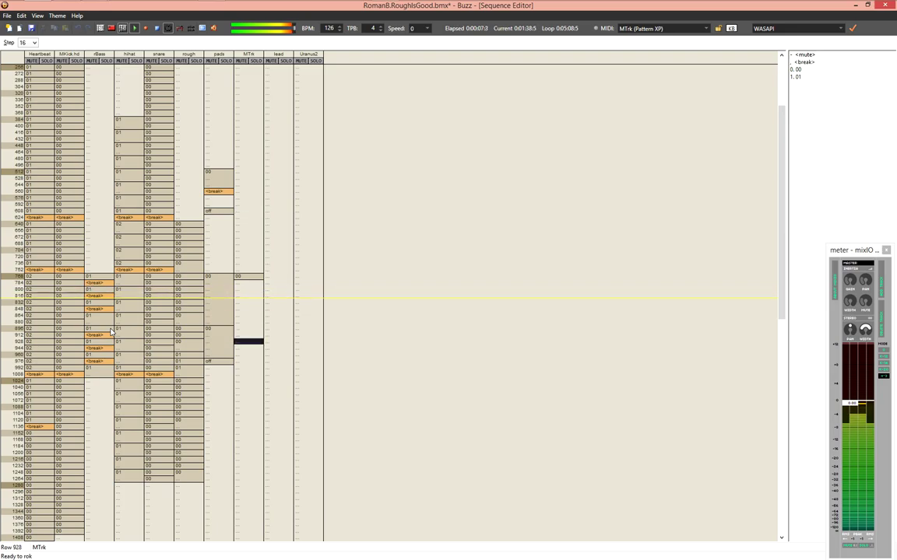
pyautogui.press('Return')
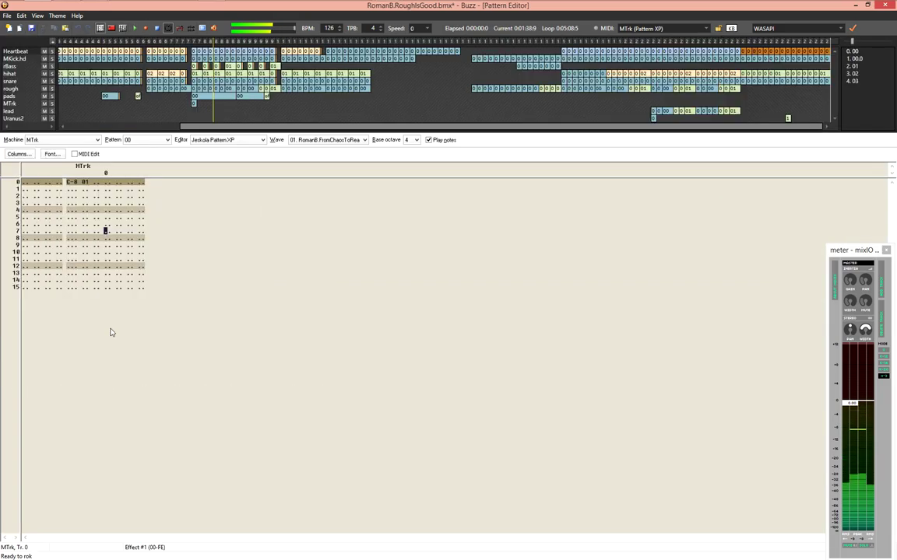
# Create a new MTrk pattern 01 named "01 fade off" with a longer length
pyautogui.press('F4')
pyautogui.press('1')
pyautogui.press('Return')
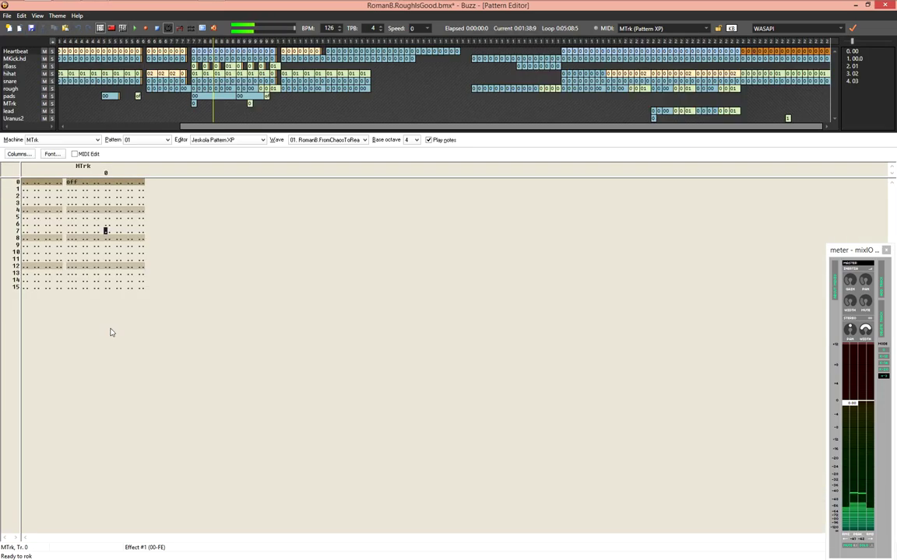
pyautogui.press('BackSpace')
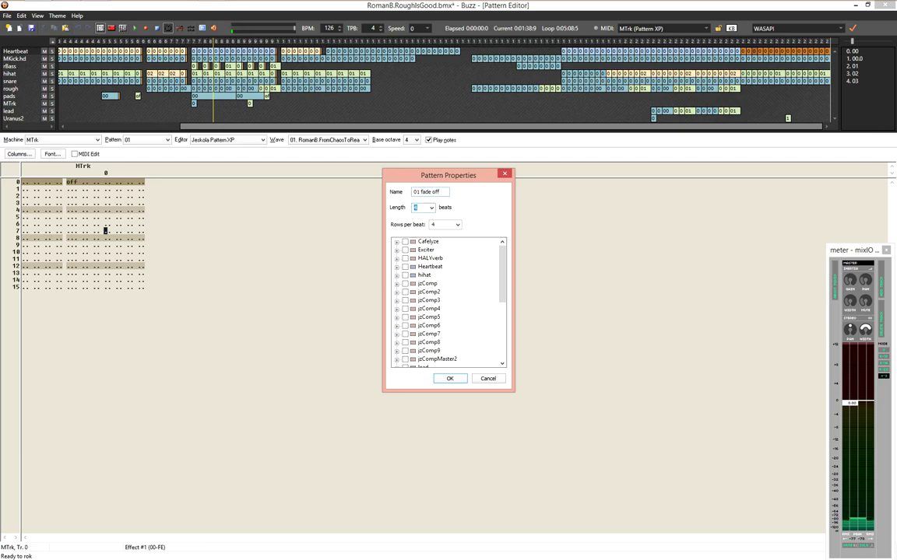
pyautogui.press('Return')
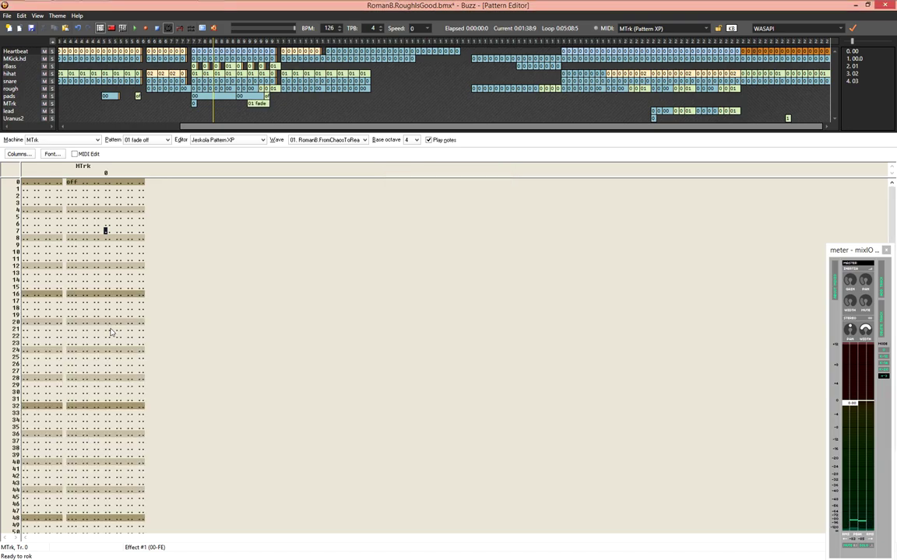
# Inspect row 0 of the new pattern and play to hear it
pyautogui.press('Home')
pyautogui.press('Left')
pyautogui.press('Left')
pyautogui.press('Left')
pyautogui.press('Left')
pyautogui.press('Left')
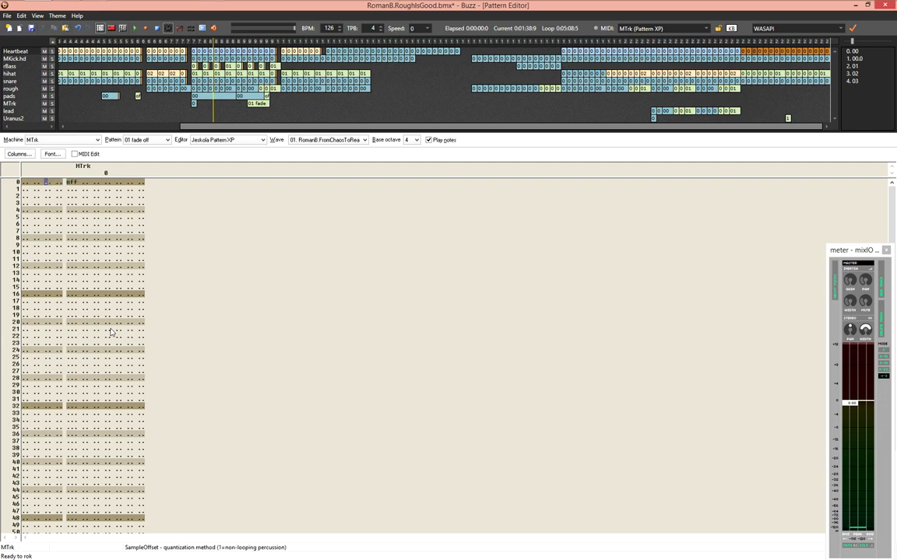
pyautogui.press('Right')
pyautogui.press('Right')
pyautogui.press('Right')
pyautogui.press('Right')
pyautogui.press('Right')
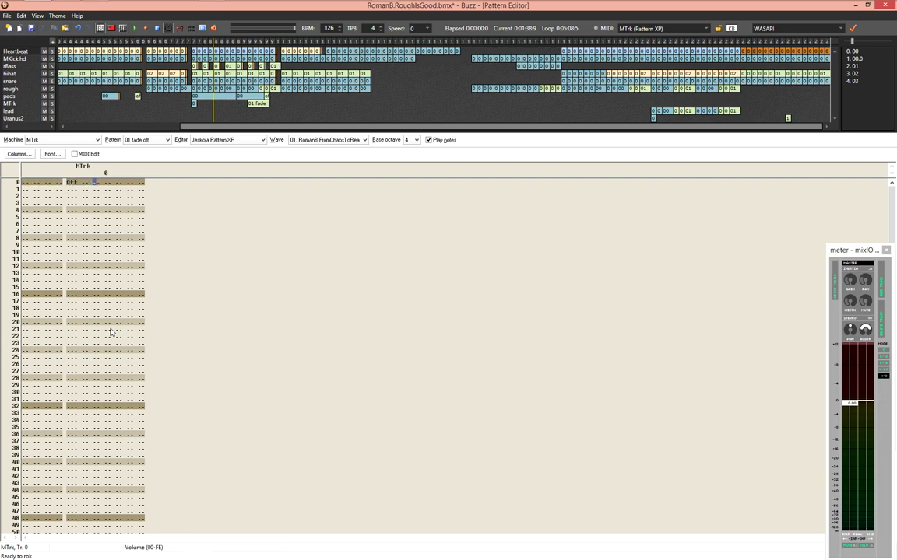
pyautogui.press('F5')
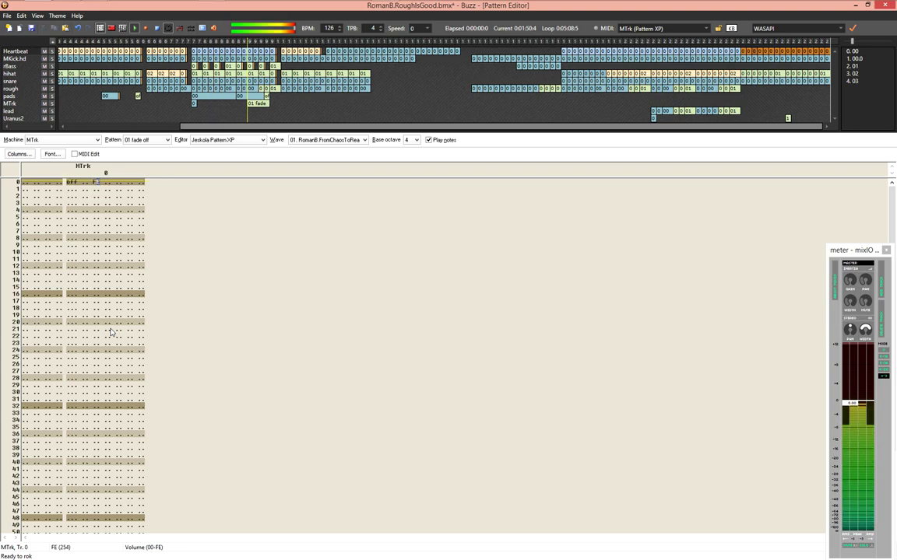
pyautogui.press('F4')
# Give the first note of MTrk pattern 00 volume FE
pyautogui.press('Up')
pyautogui.press('Up')
pyautogui.press('Up')
pyautogui.press('Up')
pyautogui.press('Up')
pyautogui.press('Up')
pyautogui.press('Up')
pyautogui.press('Up')
pyautogui.press('Up')
pyautogui.press('Up')
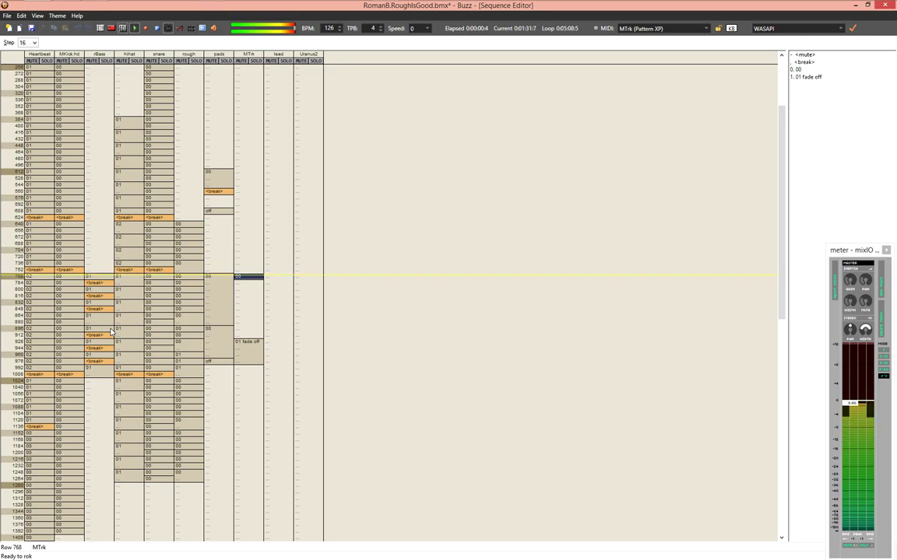
pyautogui.press('Return')
pyautogui.write('fe')
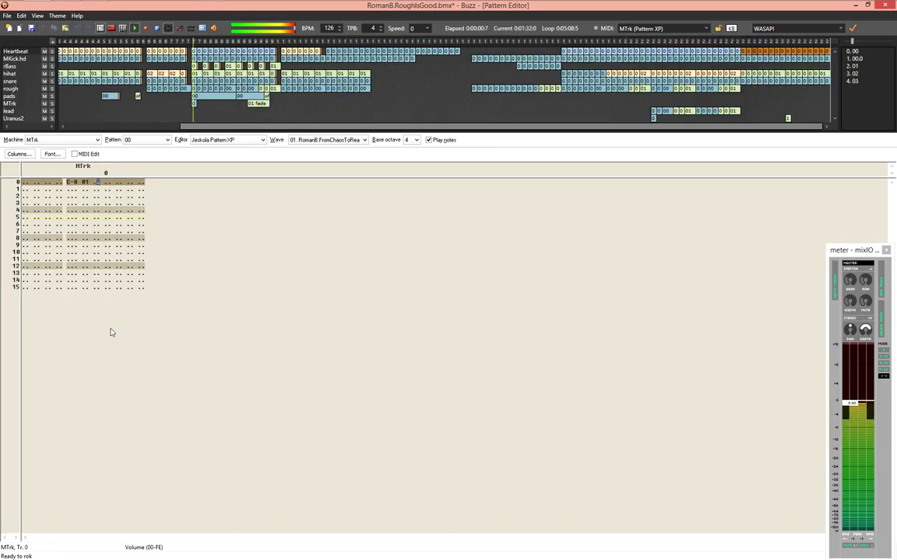
pyautogui.press('Left')
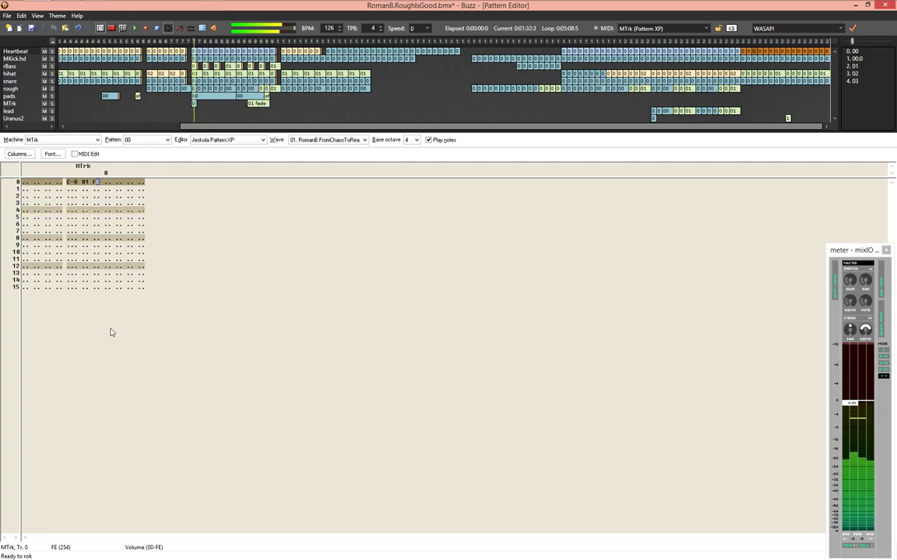
pyautogui.press('F3')
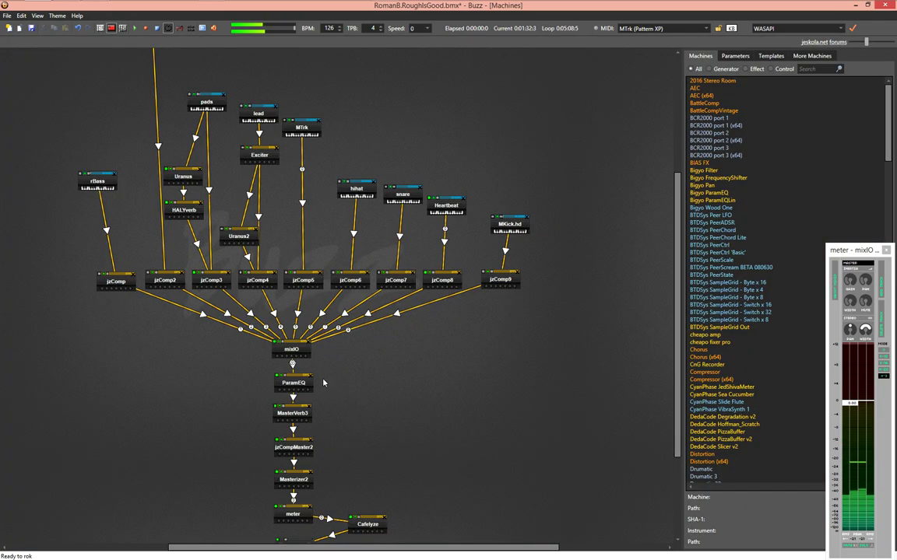
# Lower mixIO channel 5 to -13.44, close the mixer, and open the "01 fade off" pattern
pyautogui.doubleClick(292, 349)
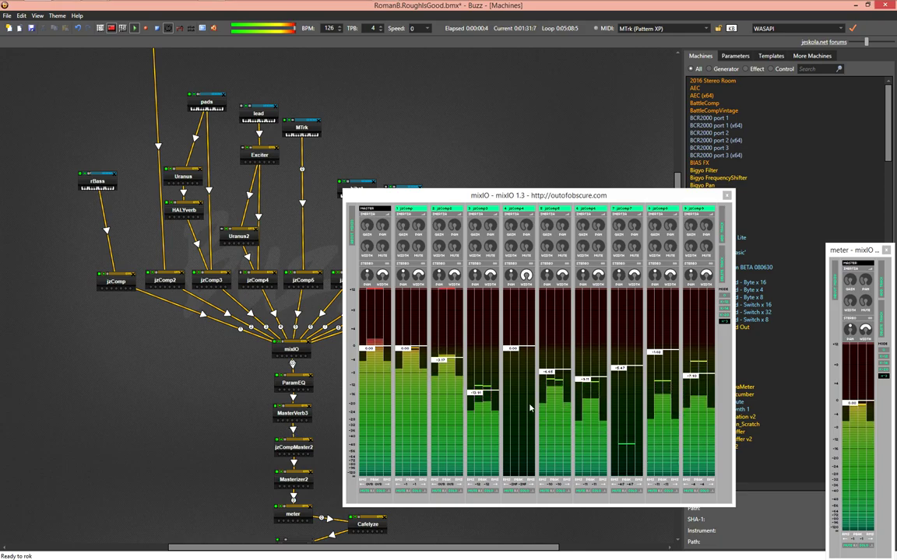
pyautogui.click(550, 373)
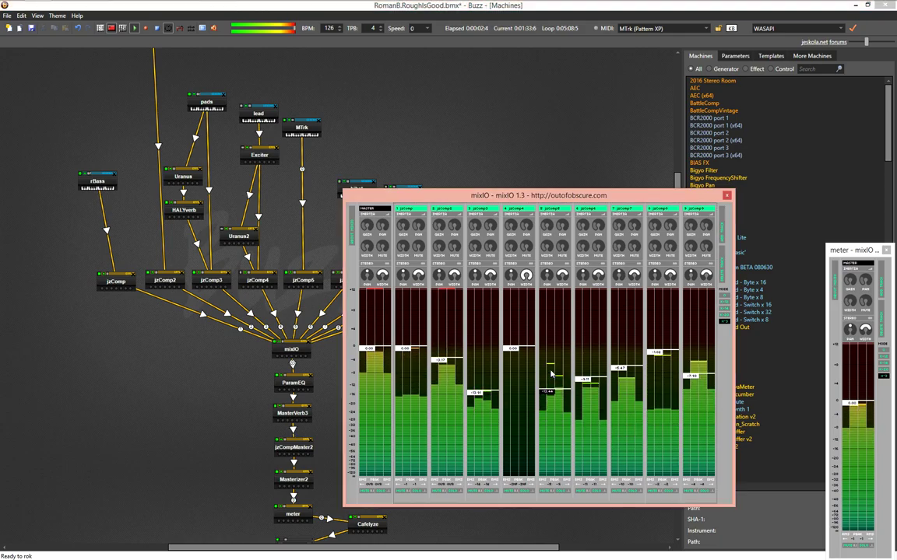
pyautogui.click(726, 197)
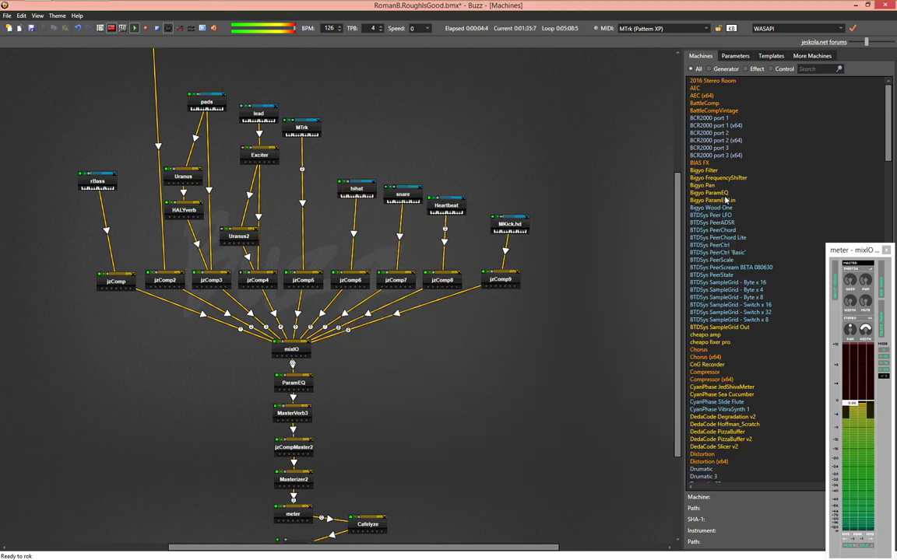
pyautogui.press('F4')
pyautogui.doubleClick(252, 341)
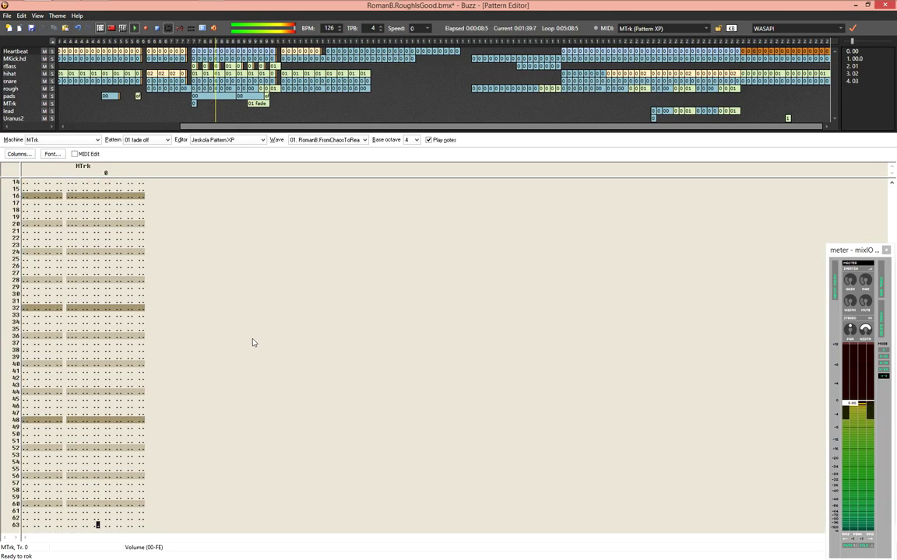
# Set the '01 fade off' pattern length to 17 beats
pyautogui.hotkey('ctrl', 'BackSpace')
pyautogui.write('17')
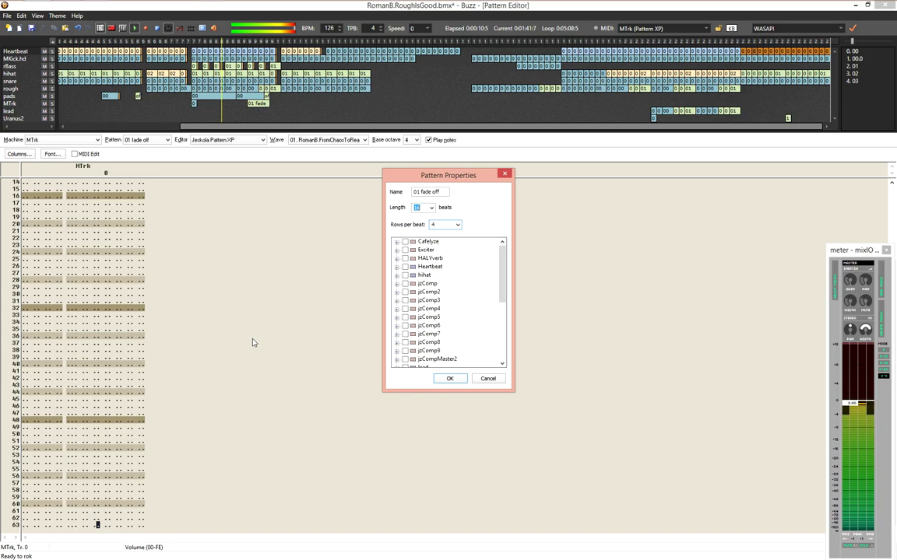
pyautogui.press('Return')
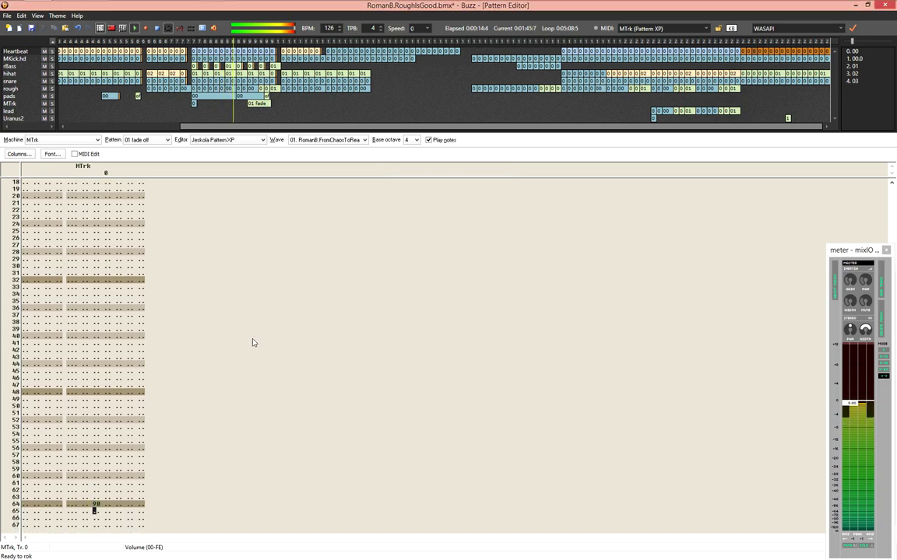
# Interpolate the volume column down from FE at row 0 and clear the first row's note
pyautogui.hotkey('ctrl', 'Home')
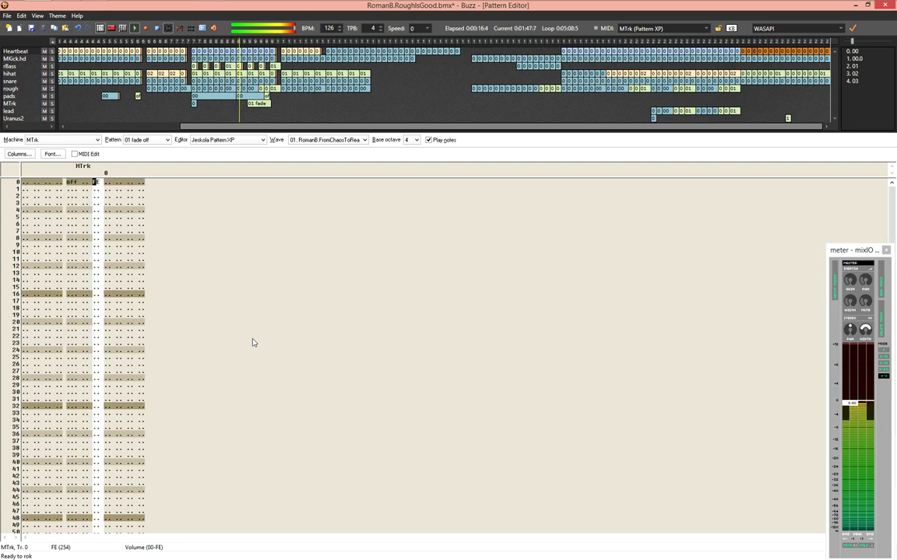
pyautogui.hotkey('ctrl', 'i')
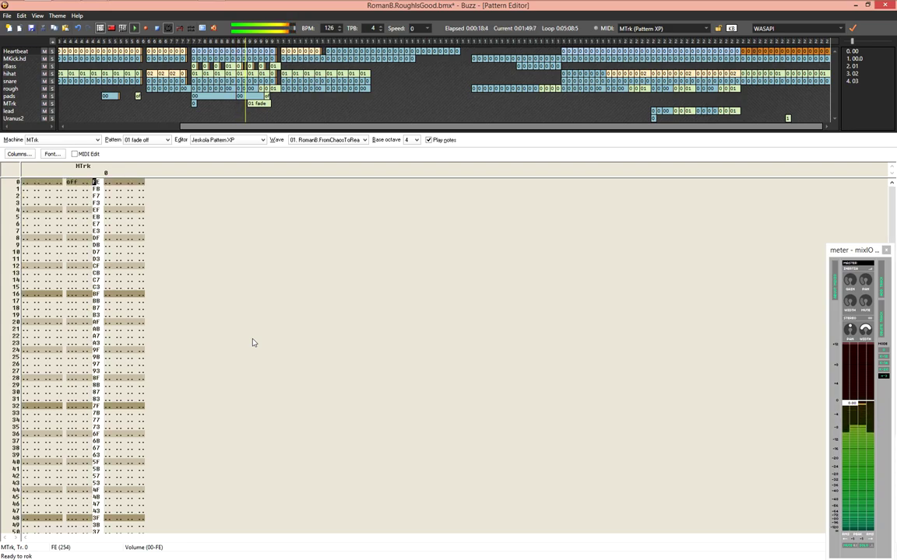
pyautogui.press('Left')
pyautogui.press('Left')
pyautogui.press('Left')
pyautogui.press('.')
# Play from sequence row 768 and push MTrk's '01 fade off' from row 928 to row 992
pyautogui.press('F4')
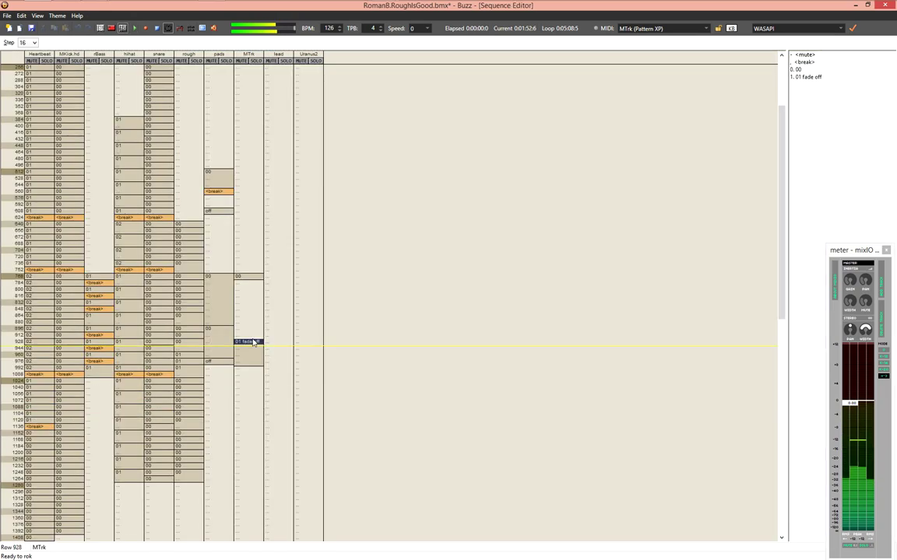
pyautogui.press('Up')
pyautogui.press('Up')
pyautogui.press('Up')
pyautogui.press('Up')
pyautogui.press('Up')
pyautogui.press('Up')
pyautogui.press('Up')
pyautogui.press('Up')
pyautogui.press('Up')
pyautogui.press('Up')
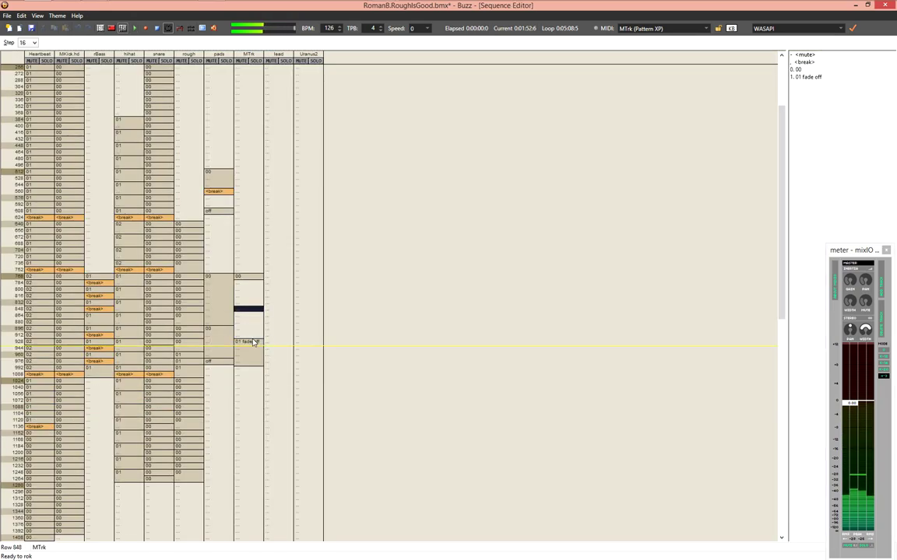
pyautogui.press('F6')
pyautogui.press('Down')
pyautogui.press('Down')
pyautogui.press('Down')
pyautogui.press('Down')
pyautogui.press('Down')
pyautogui.press('Down')
pyautogui.press('Down')
pyautogui.press('Down')
pyautogui.press('Down')
pyautogui.press('Down')
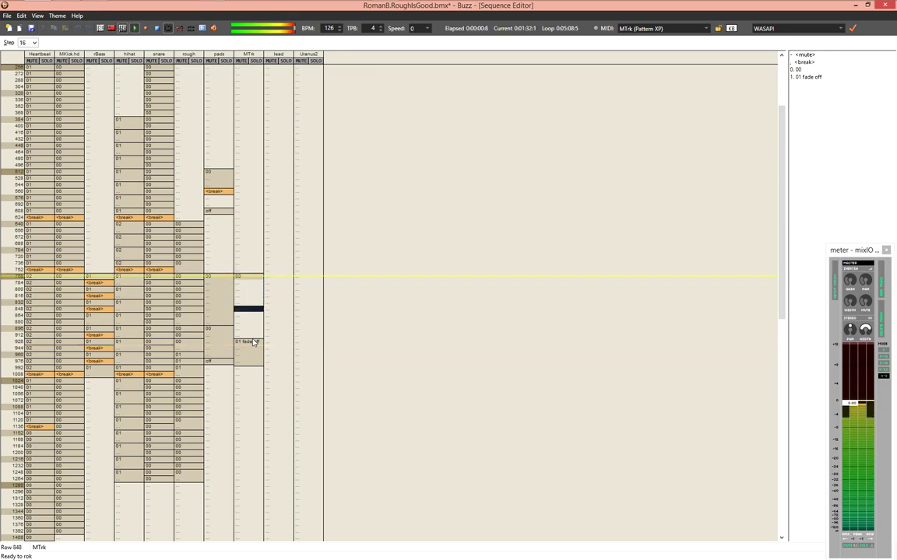
pyautogui.press('Insert')
pyautogui.press('Insert')
pyautogui.press('Insert')
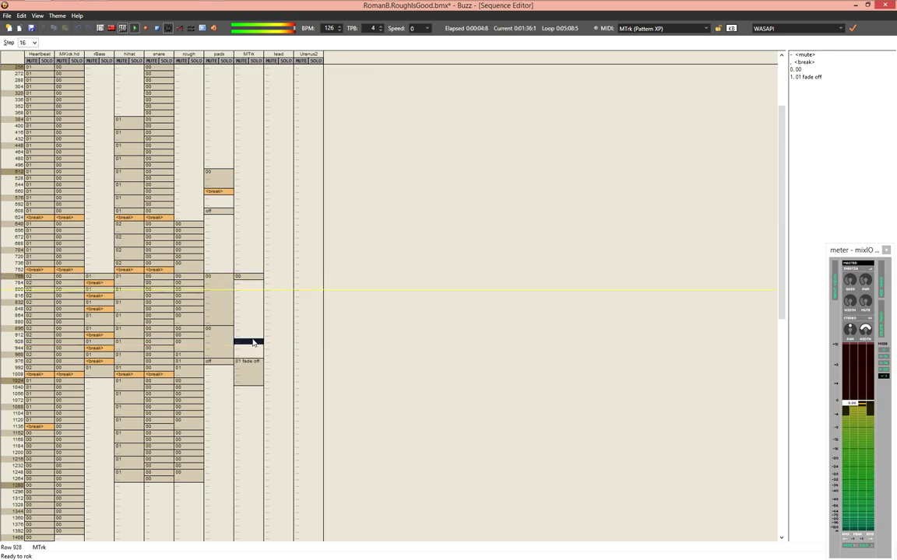
pyautogui.press('Down')
pyautogui.press('Down')
pyautogui.press('Down')
pyautogui.press('Insert')
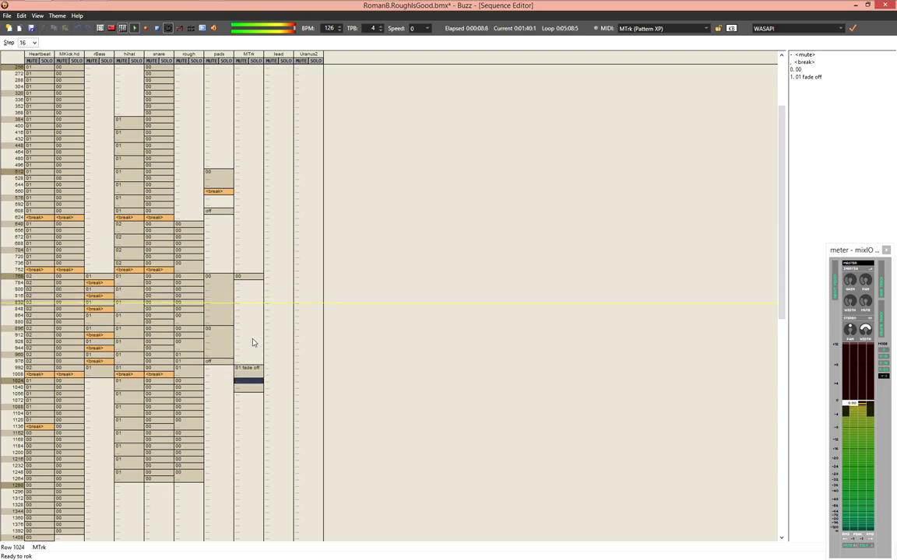
# Scroll through the sequence, replay from row 544, and open '01 fade off' for editing
pyautogui.press('pagedown')
pyautogui.press('pagedown')
pyautogui.press('pagedown')
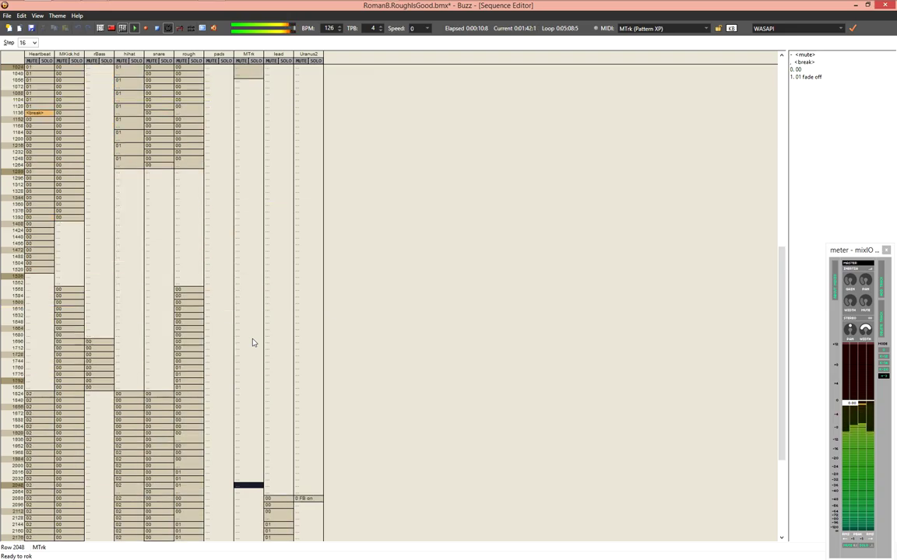
pyautogui.press('pagedown')
pyautogui.press('pagedown')
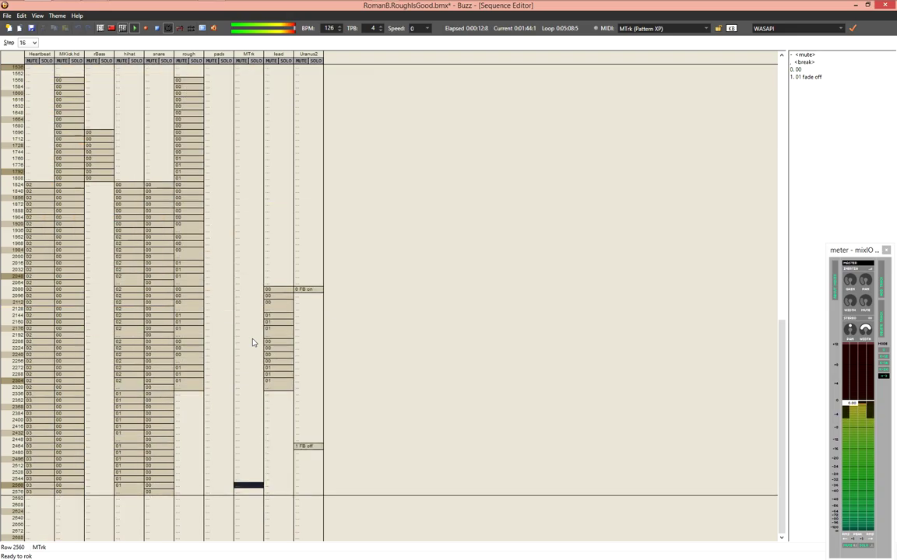
pyautogui.press('pageup')
pyautogui.press('pageup')
pyautogui.press('Down')
pyautogui.press('Down')
pyautogui.press('pagedown')
pyautogui.press('pageup')
pyautogui.press('pageup')
pyautogui.press('pageup')
pyautogui.press('pageup')
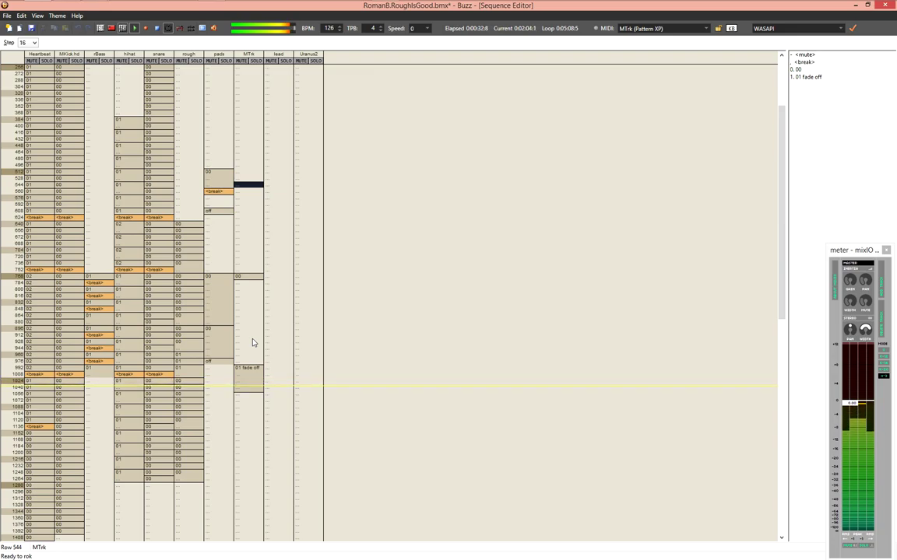
pyautogui.press('F6')
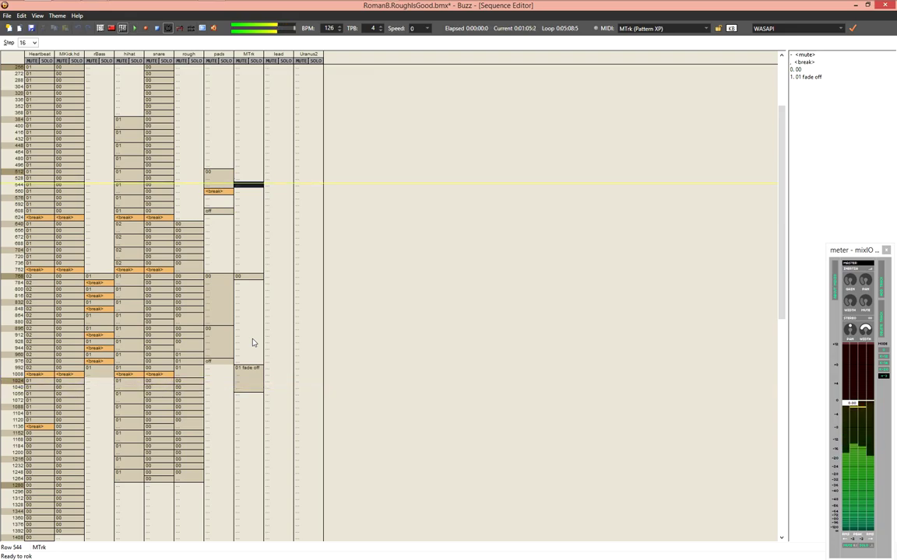
pyautogui.press('Down')
pyautogui.press('Down')
pyautogui.press('Down')
pyautogui.press('Down')
pyautogui.press('Down')
pyautogui.press('Down')
pyautogui.press('Down')
pyautogui.press('Down')
pyautogui.press('Down')
pyautogui.press('Down')
pyautogui.press('Down')
pyautogui.press('Down')
pyautogui.press('Down')
pyautogui.press('Down')
pyautogui.press('Down')
pyautogui.press('Down')
pyautogui.press('Down')
pyautogui.press('Down')
pyautogui.press('Down')
pyautogui.press('Down')
pyautogui.press('Down')
pyautogui.press('Down')
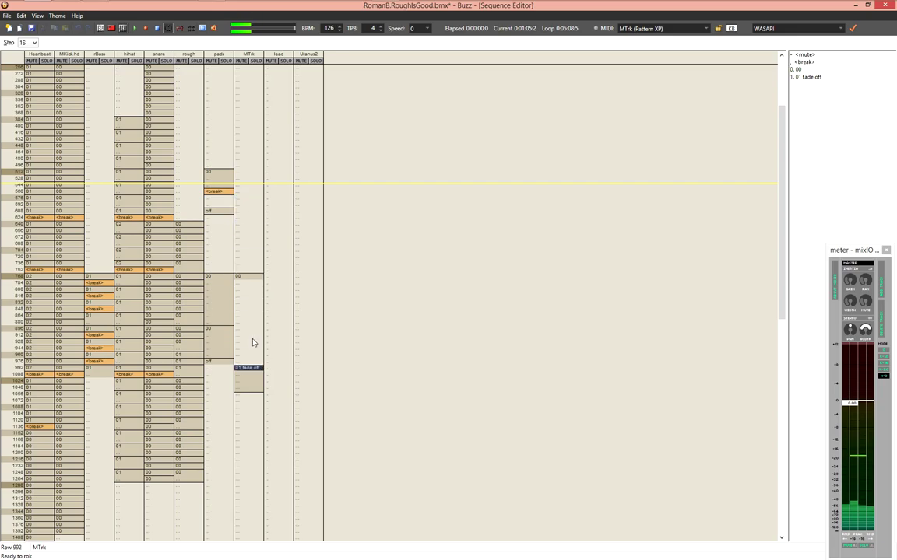
pyautogui.press('Return')
# Make the volume ramp fade evenly from FE at row 0 to 00 at row 48
pyautogui.press('pagedown')
pyautogui.press('pagedown')
pyautogui.press('pagedown')
pyautogui.press('pagedown')
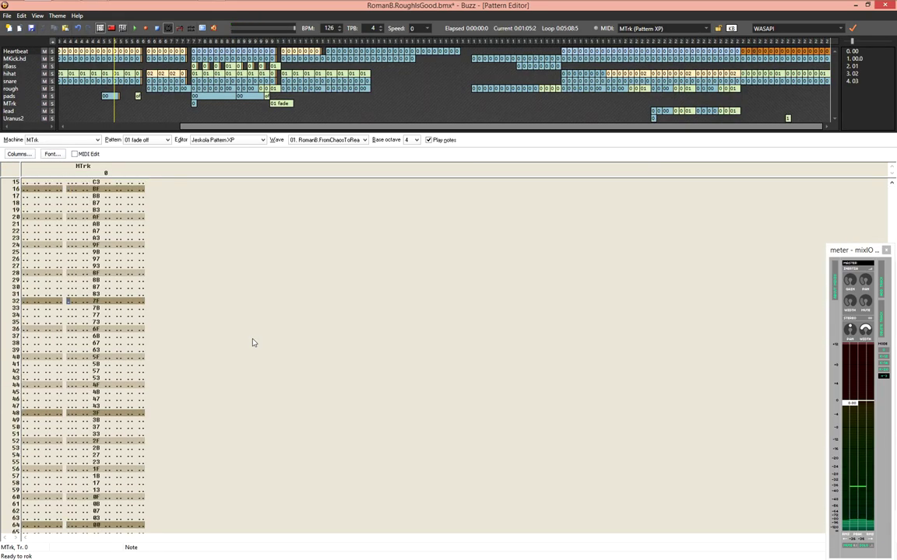
pyautogui.press('pageup')
pyautogui.press('pageup')
pyautogui.press('Right')
pyautogui.press('Right')
pyautogui.press('Right')
pyautogui.press('Up')
pyautogui.press('Up')
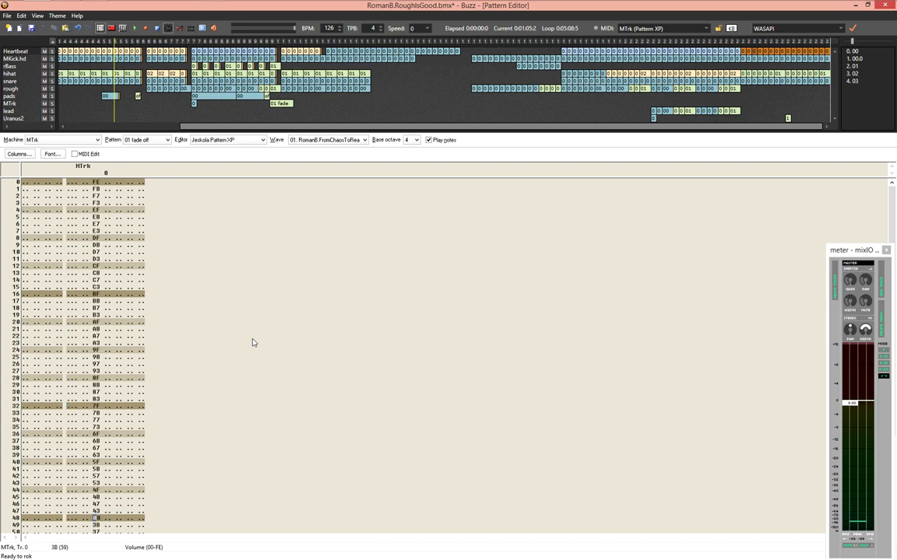
pyautogui.press('Home')
pyautogui.hotkey('ctrl', 'i')
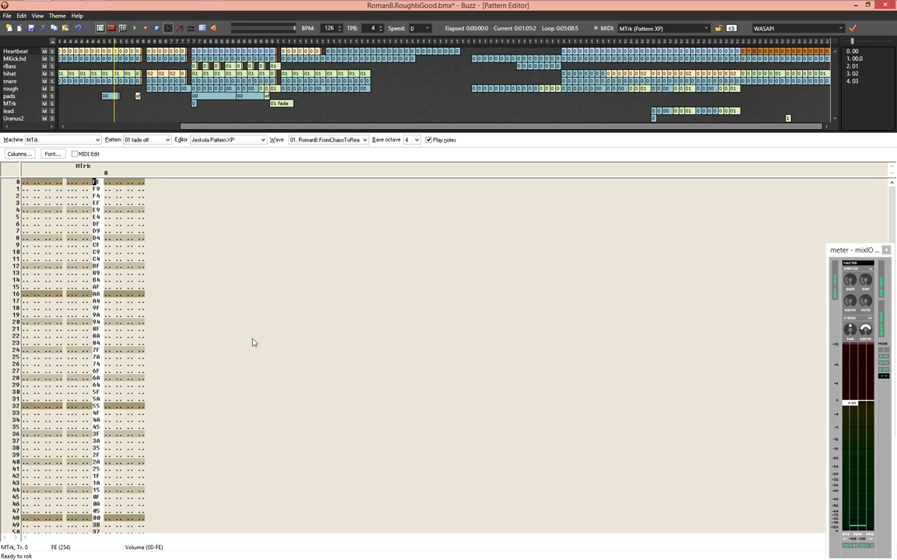
pyautogui.press('Down')
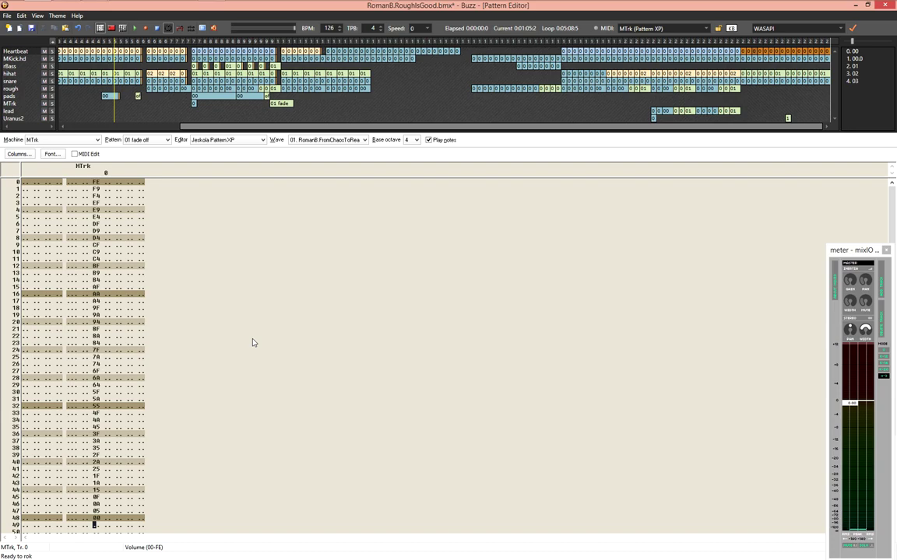
# Check the pattern properties without changes, then return to the song sequence and play
pyautogui.hotkey('ctrl', 'BackSpace')
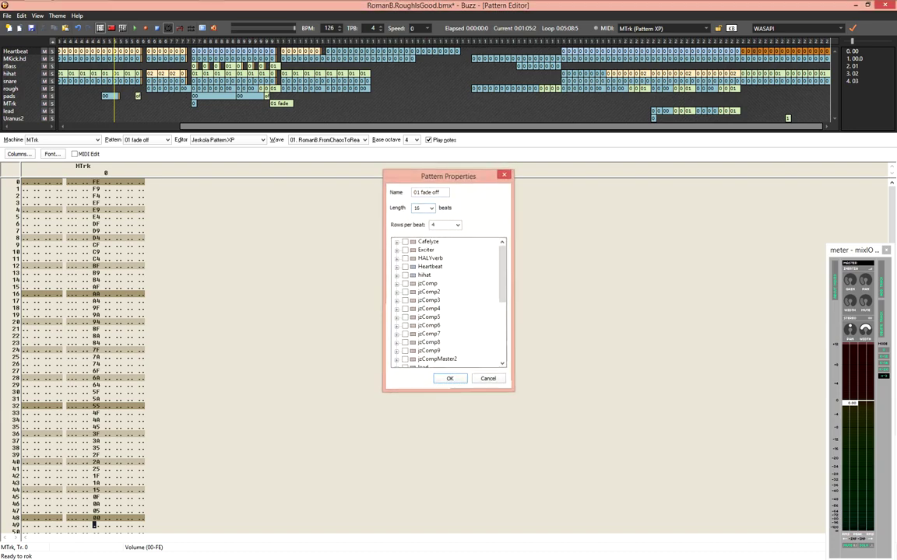
pyautogui.press('Escape')
pyautogui.press('F5')
pyautogui.press('F4')
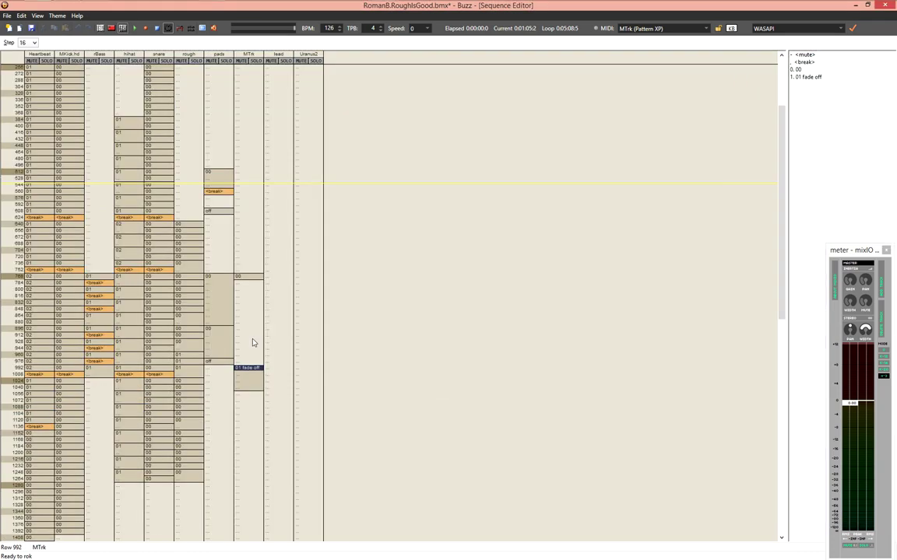
# Replay the song from MTrk row 768, then return to the '01 fade off' pattern
pyautogui.press('pageup')
pyautogui.press('Down')
pyautogui.press('Down')
pyautogui.press('Down')
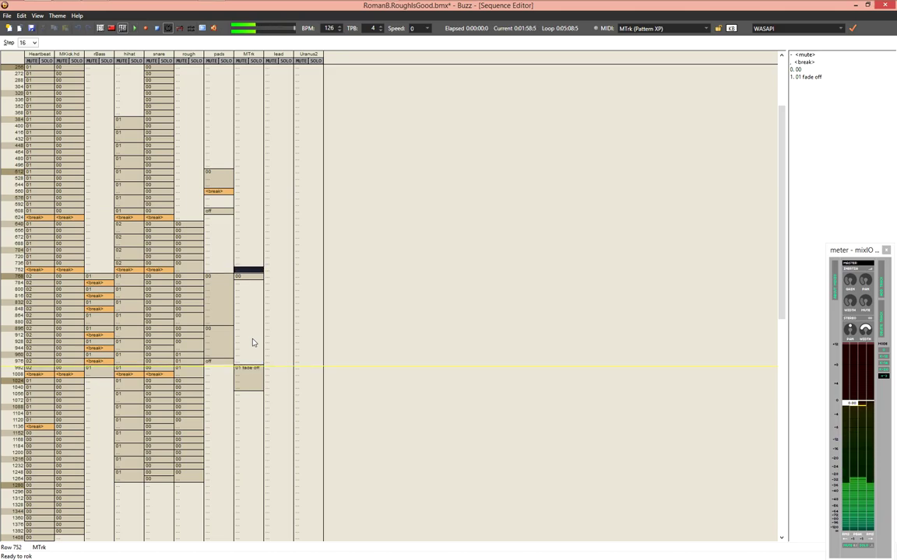
pyautogui.press('F6')
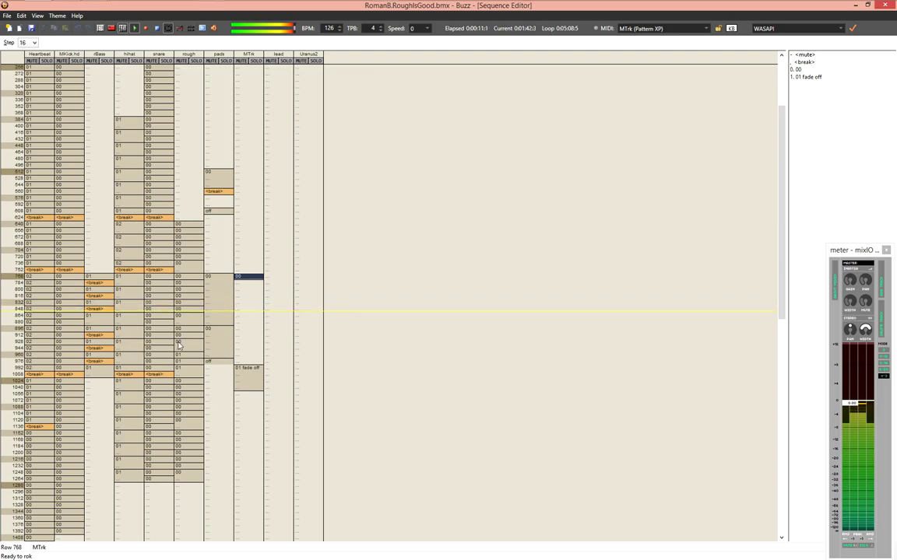
pyautogui.press('F2')
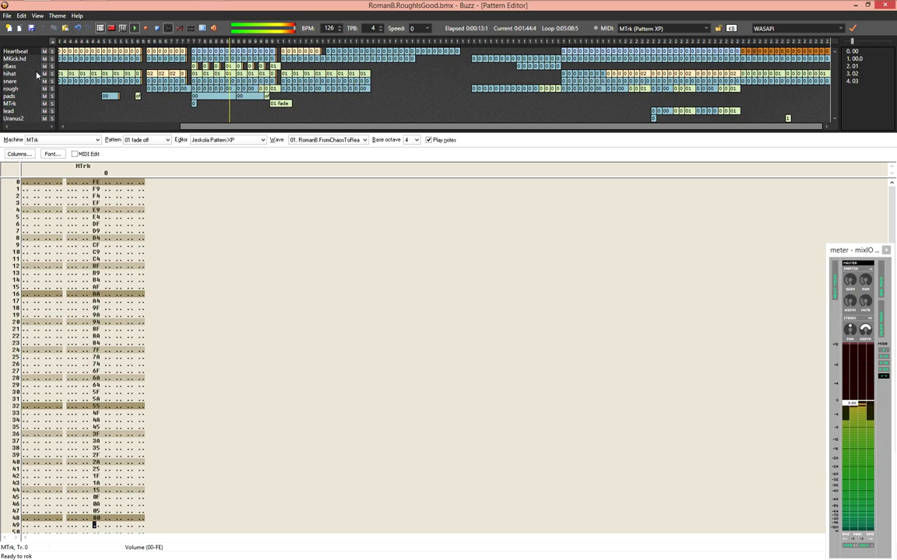
# Open rough's FSM Infector parameters beside the pattern and raise filter resonance to 8 %
pyautogui.doubleClick(23, 90)
pyautogui.moveTo(111, 19); pyautogui.dragTo(644, 137)
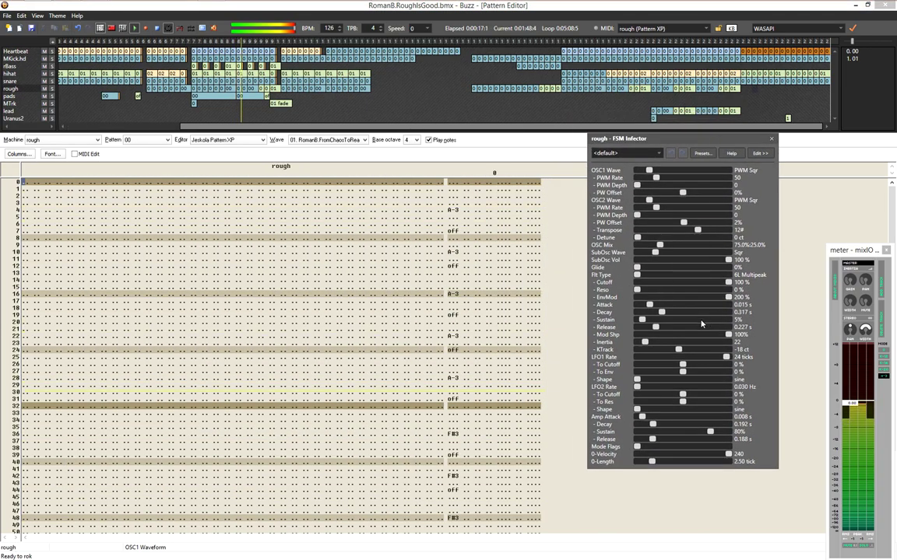
pyautogui.moveTo(631, 291)
pyautogui.mouseDown()
pyautogui.moveTo(644, 294)
pyautogui.moveTo(632, 292)
pyautogui.moveTo(643, 279)
pyautogui.mouseUp()
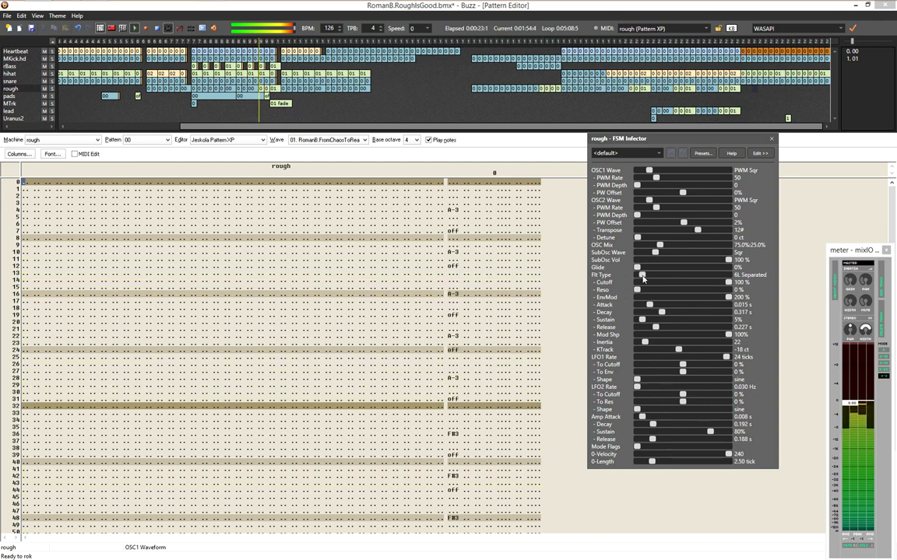
# Audition the 2L Phlatt and 4L Killah filter types, settling back on 4L Phlatt
pyautogui.press('Right')
pyautogui.press('Right')
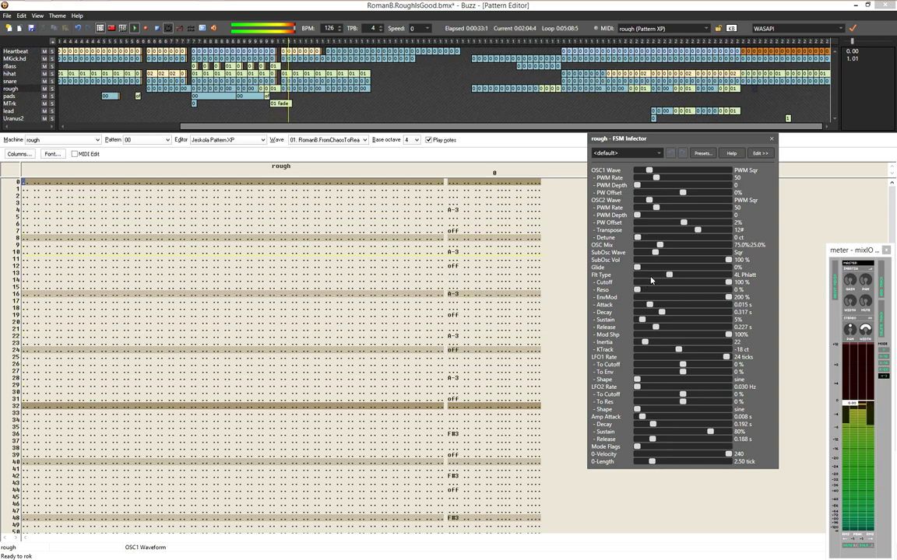
pyautogui.press('Right')
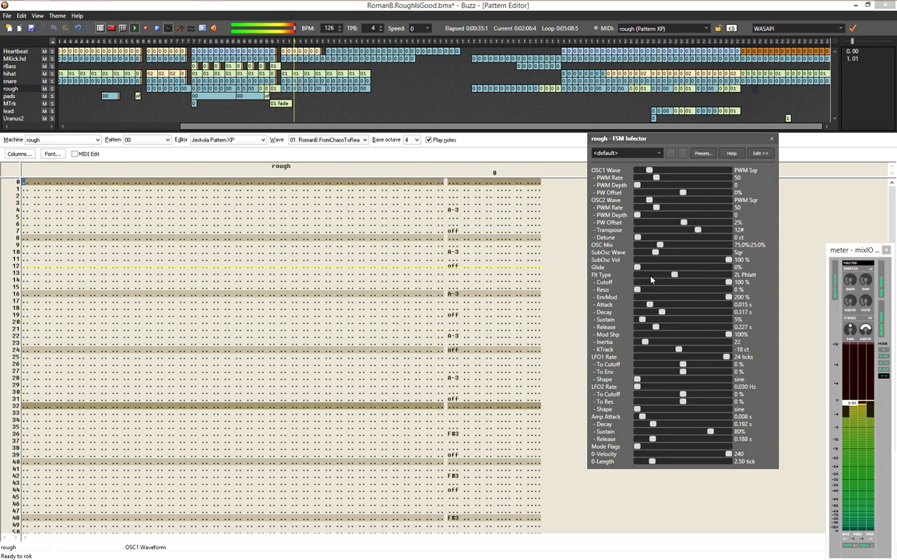
pyautogui.press('Left')
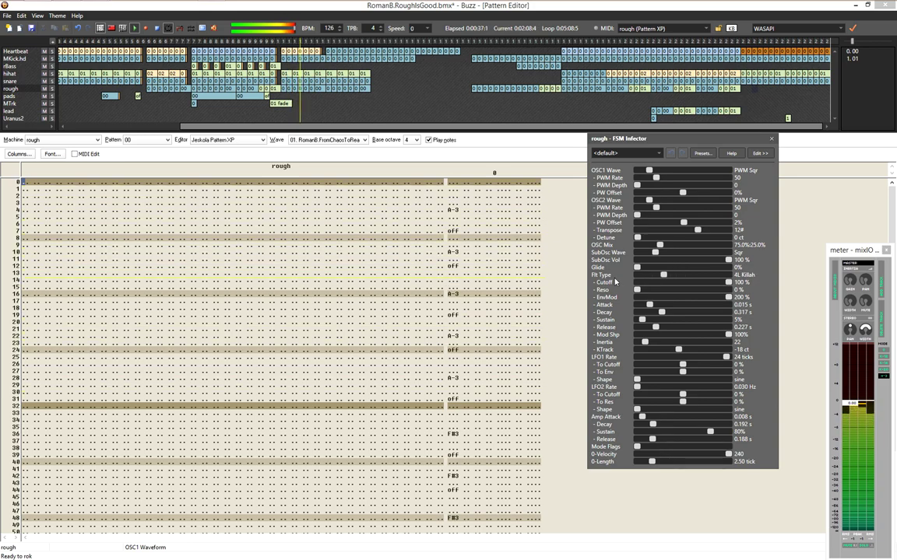
pyautogui.press('Right')
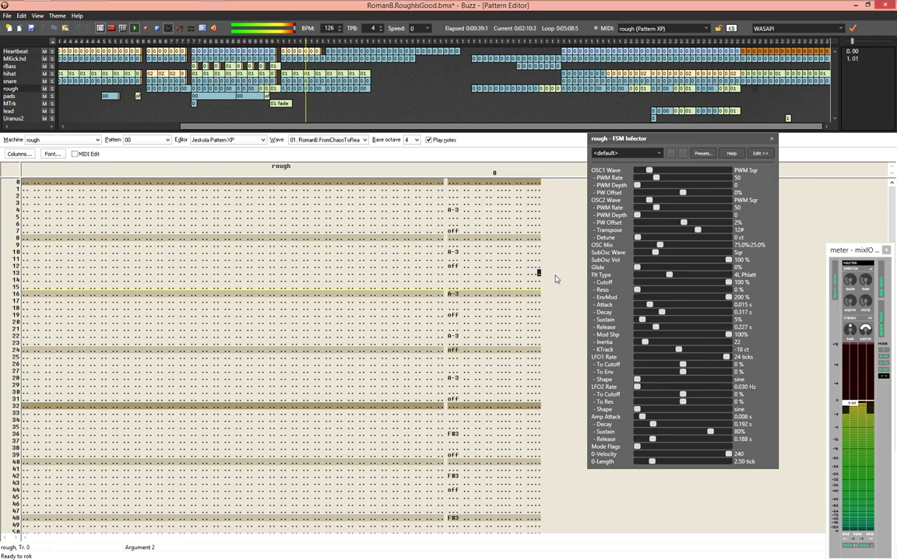
pyautogui.press('F3')
# Browse rough's Attributes submenus on the machine graph and raise its resonance to 17 %
pyautogui.scroll(3, 152, 200)
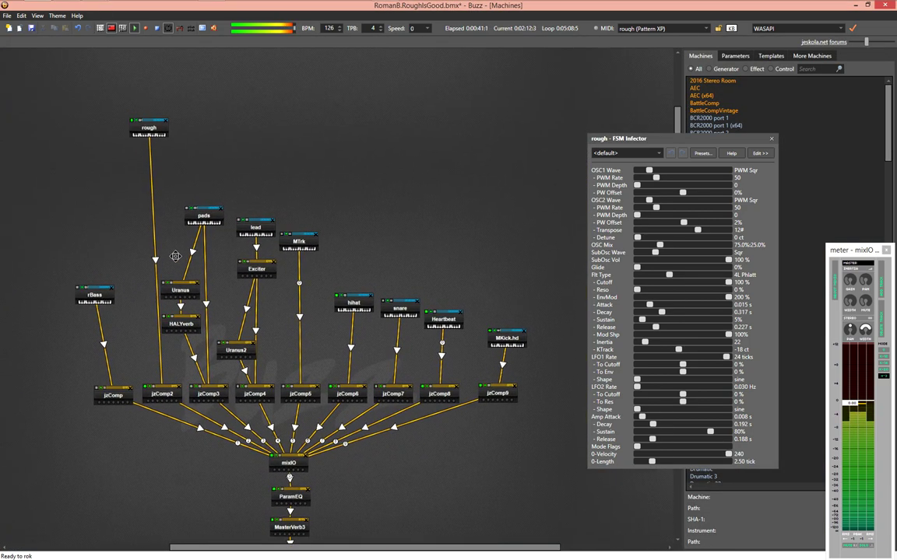
pyautogui.rightClick(153, 130)
pyautogui.moveTo(195, 189)
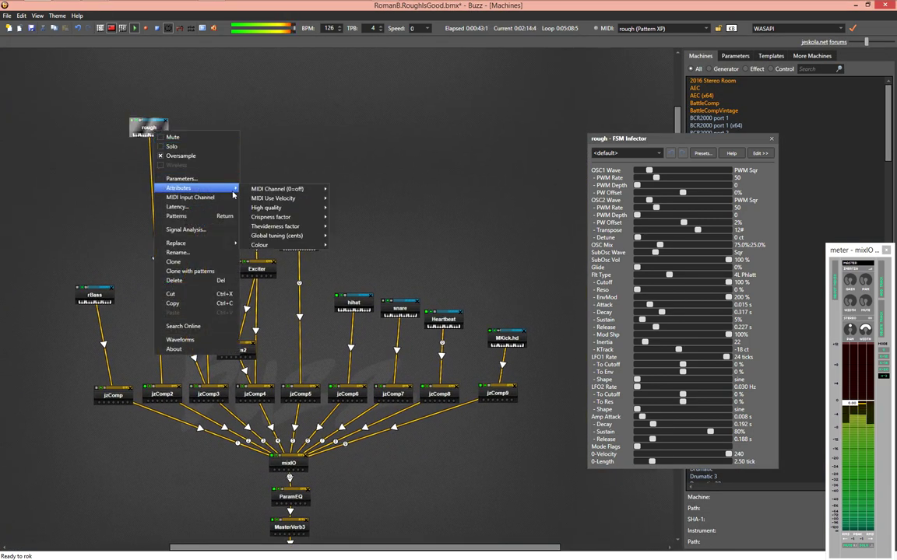
pyautogui.moveTo(289, 208)
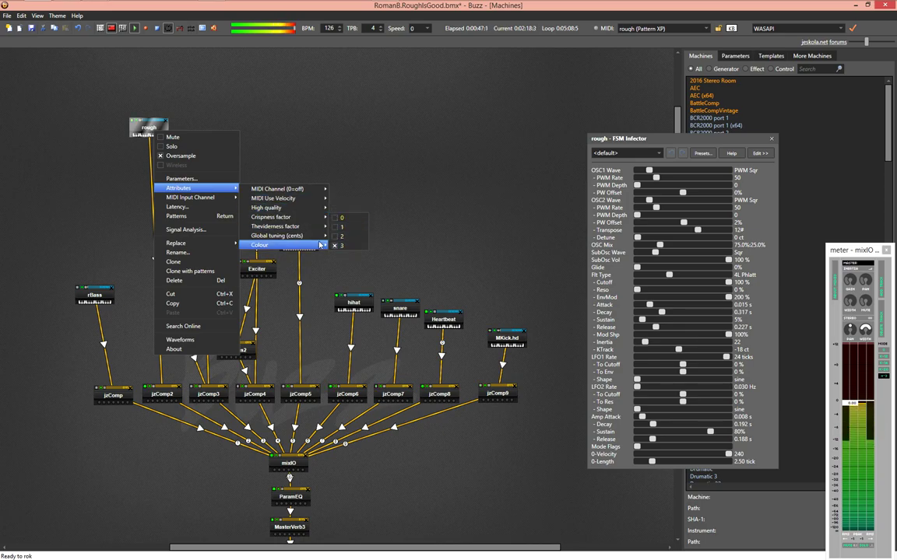
pyautogui.moveTo(307, 246)
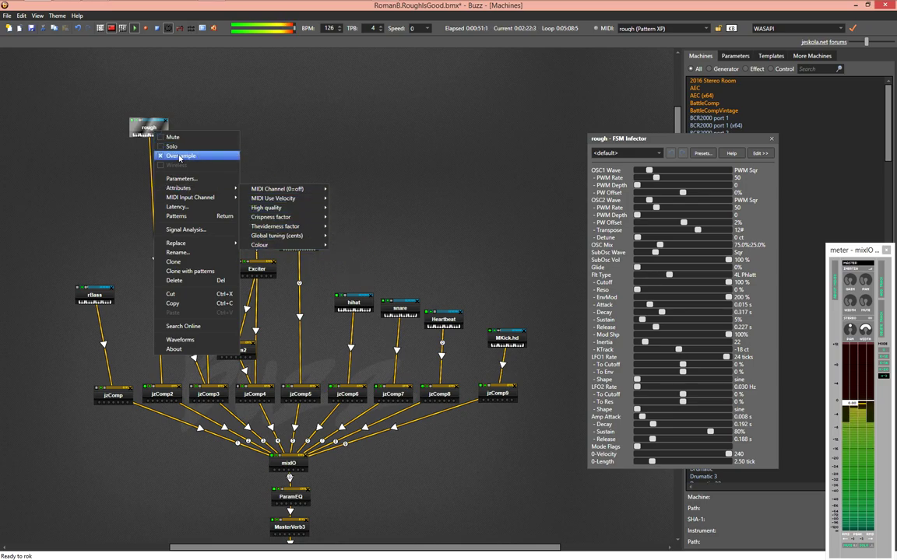
pyautogui.moveTo(309, 226)
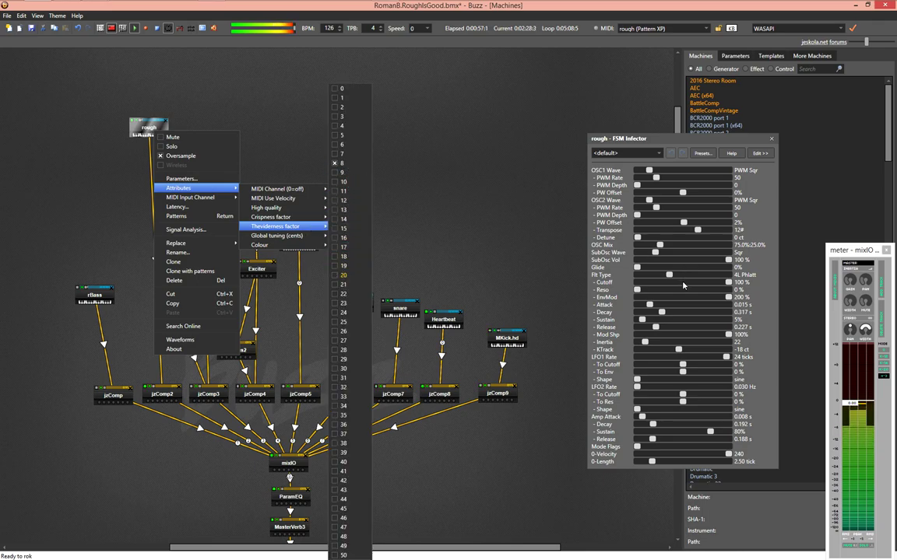
pyautogui.moveTo(637, 290); pyautogui.dragTo(652, 290)
pyautogui.rightClick(154, 134)
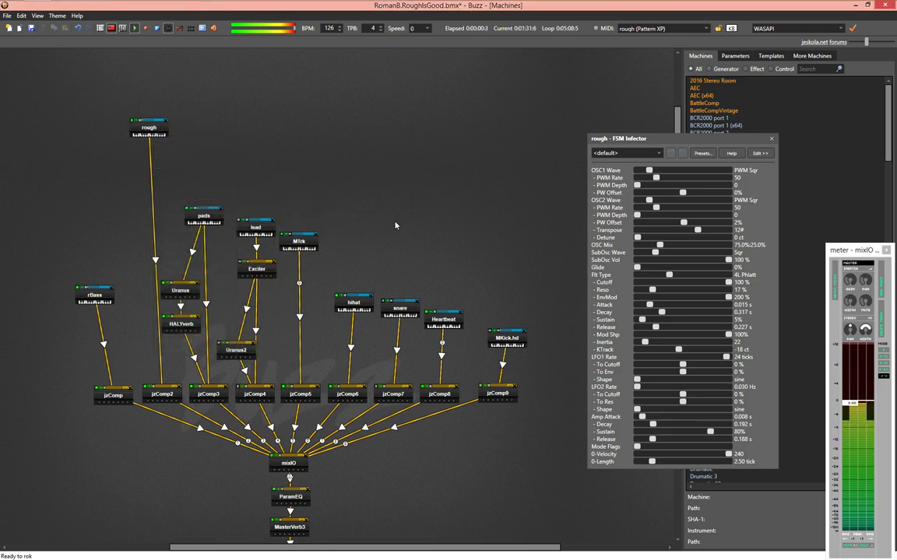
pyautogui.press('F4')
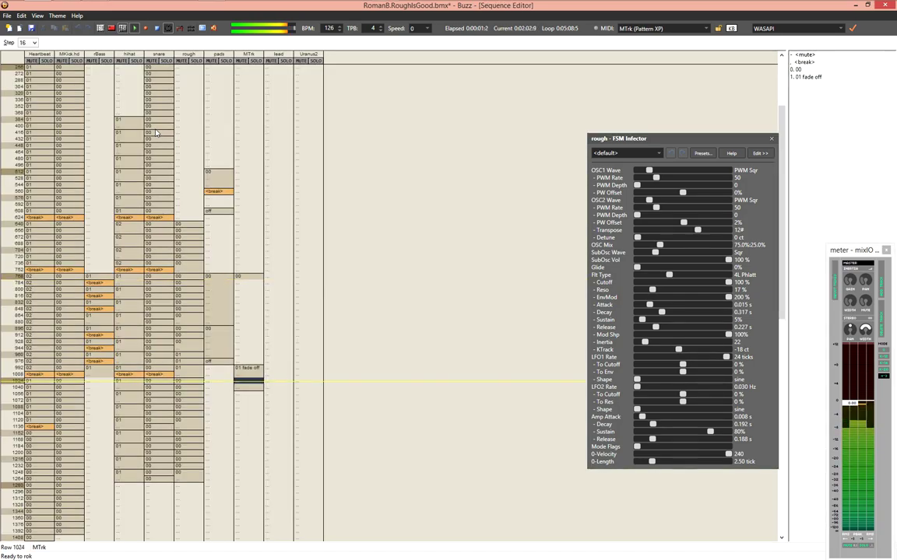
# Select the rough track in the sequence, then return to the machine graph
pyautogui.press('Left')
pyautogui.press('Left')
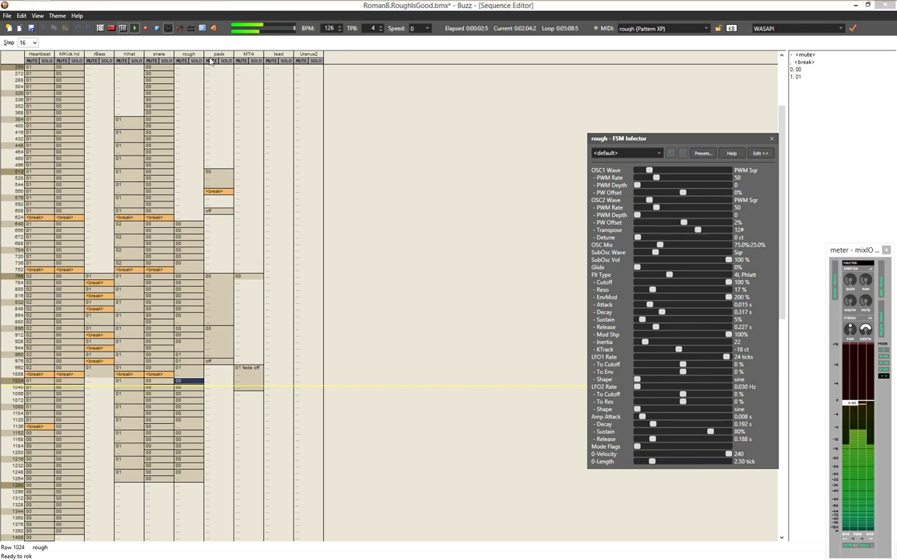
pyautogui.click(110, 27)
# Set rough's Thevideness factor attribute to 3
pyautogui.rightClick(154, 126)
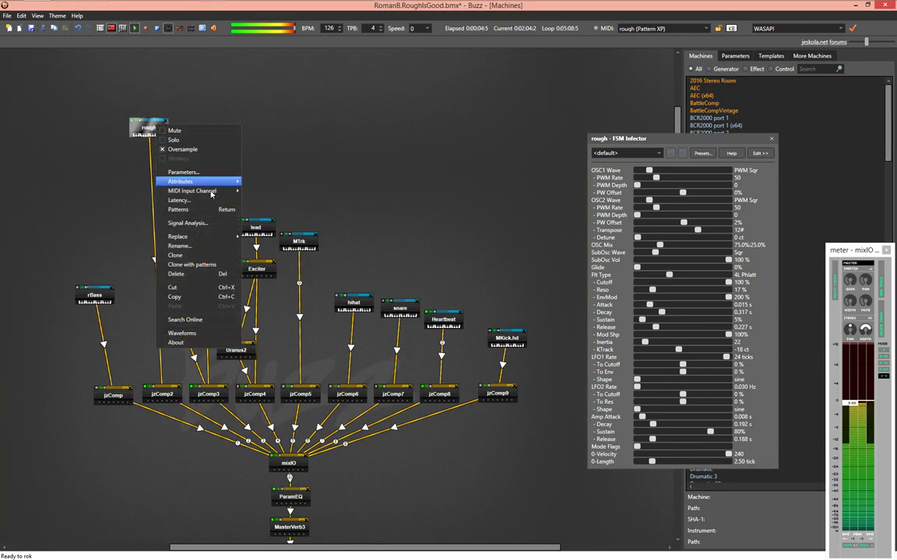
pyautogui.moveTo(231, 184)
pyautogui.moveTo(287, 219)
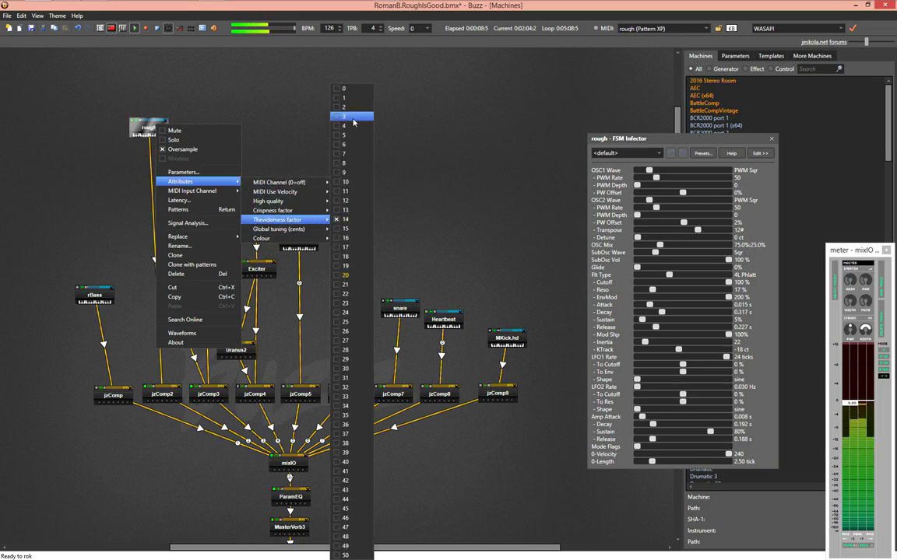
pyautogui.click(667, 290)
# Close rough's menus and drop its envelope modulation from 200 % to 0 %
pyautogui.rightClick(156, 133)
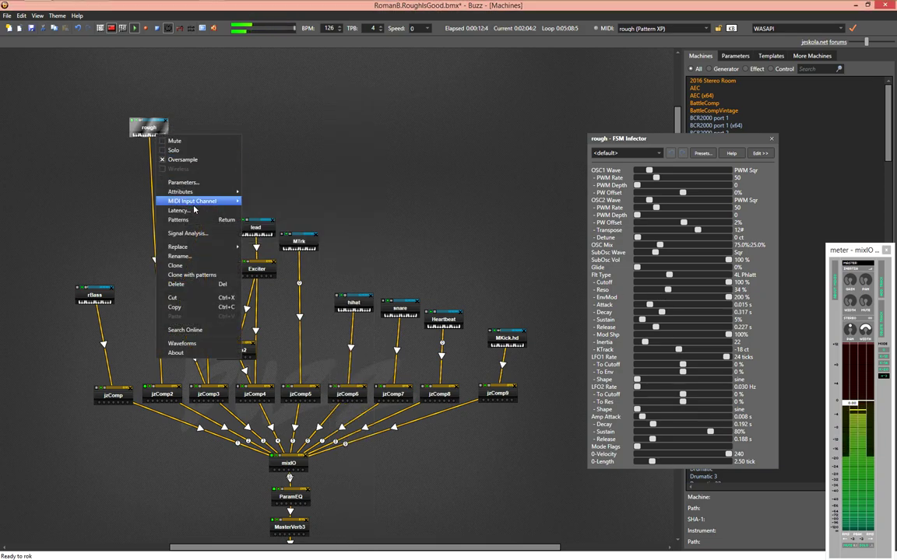
pyautogui.moveTo(180, 191)
pyautogui.moveTo(320, 232)
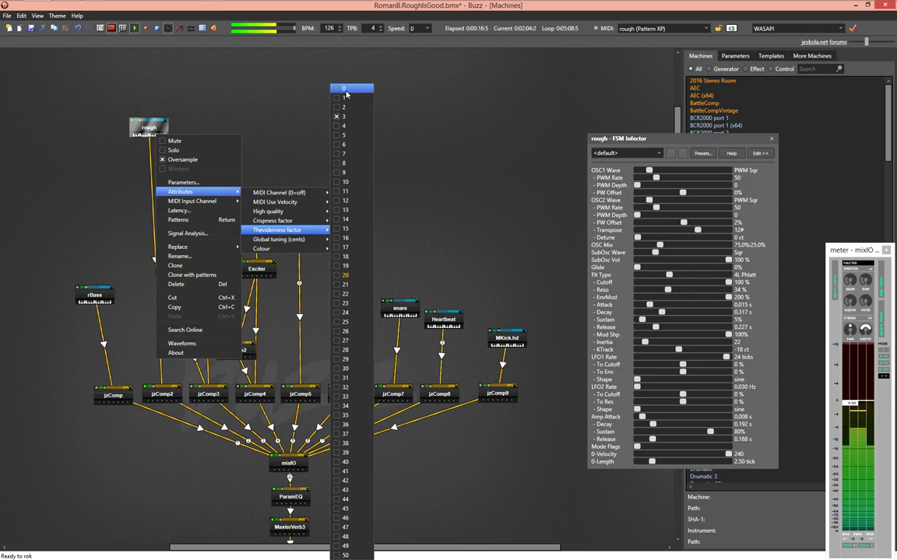
pyautogui.click(729, 285)
pyautogui.moveTo(729, 283); pyautogui.dragTo(685, 299)
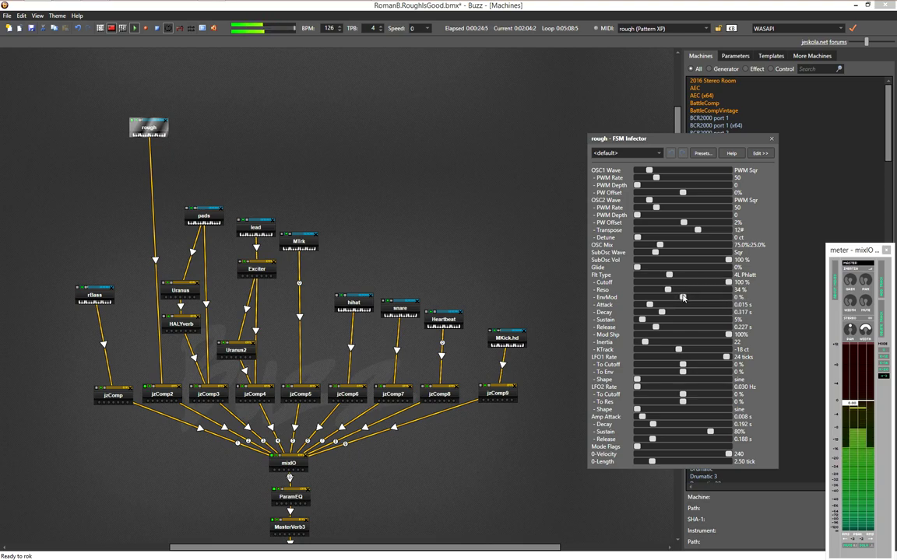
# Sweep rough's filter cutoff down to around 61 % while listening
pyautogui.scroll(-3, 688, 286)
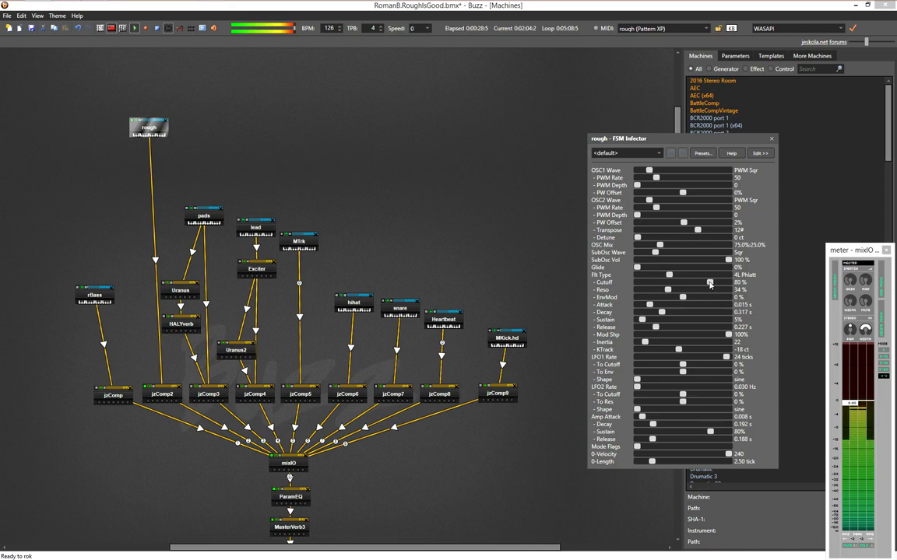
pyautogui.moveTo(704, 285)
pyautogui.mouseDown()
pyautogui.moveTo(691, 277)
pyautogui.moveTo(708, 284)
pyautogui.mouseUp()
pyautogui.scroll(1, 708, 280)
pyautogui.scroll(2, 708, 280)
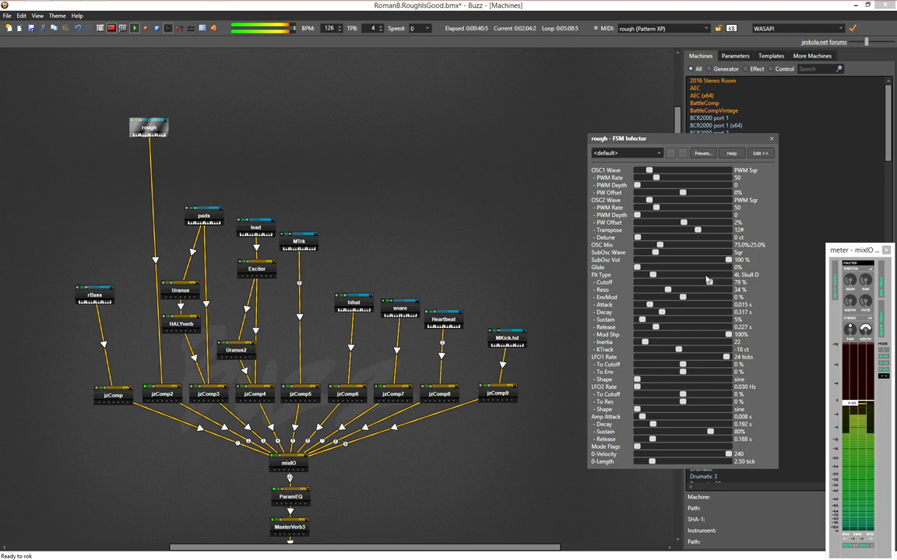
pyautogui.moveTo(709, 283)
pyautogui.mouseDown()
pyautogui.moveTo(658, 288)
pyautogui.moveTo(754, 288)
pyautogui.moveTo(687, 283)
pyautogui.moveTo(725, 284)
pyautogui.mouseUp()
pyautogui.scroll(1, 726, 279)
pyautogui.scroll(1, 728, 284)
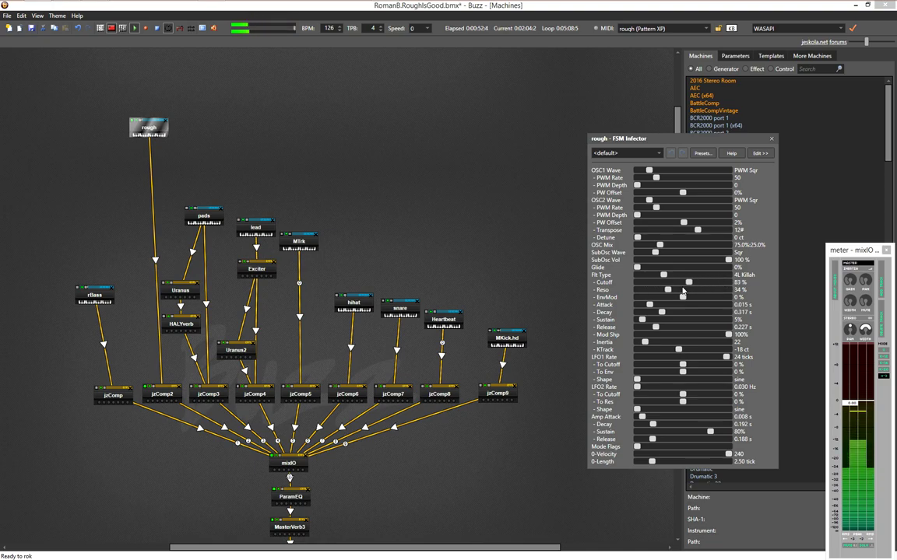
pyautogui.scroll(2, 723, 280)
pyautogui.moveTo(729, 285)
pyautogui.mouseDown()
pyautogui.moveTo(654, 283)
pyautogui.moveTo(721, 285)
pyautogui.mouseUp()
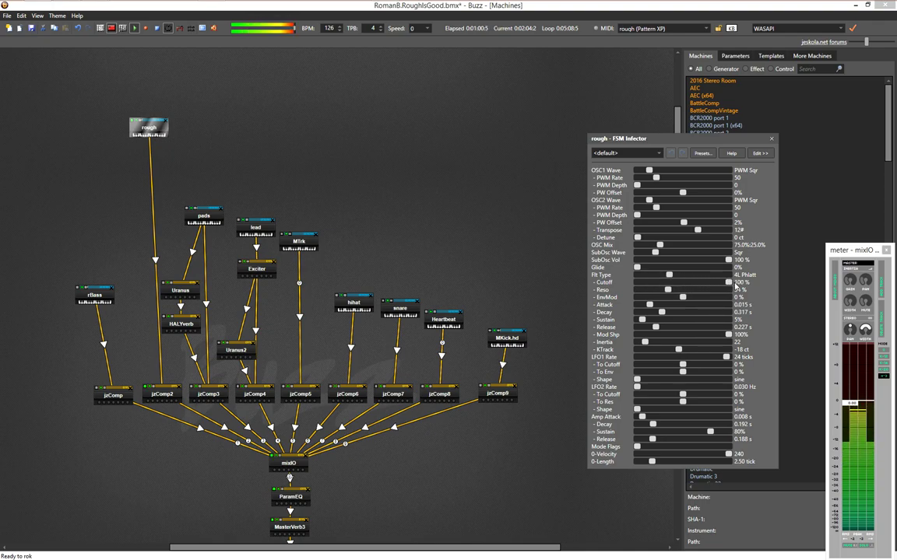
# Try filter inertia at 240, 117 and 60 against cutoff sweeps, settling inertia at 109
pyautogui.moveTo(645, 342); pyautogui.dragTo(728, 343)
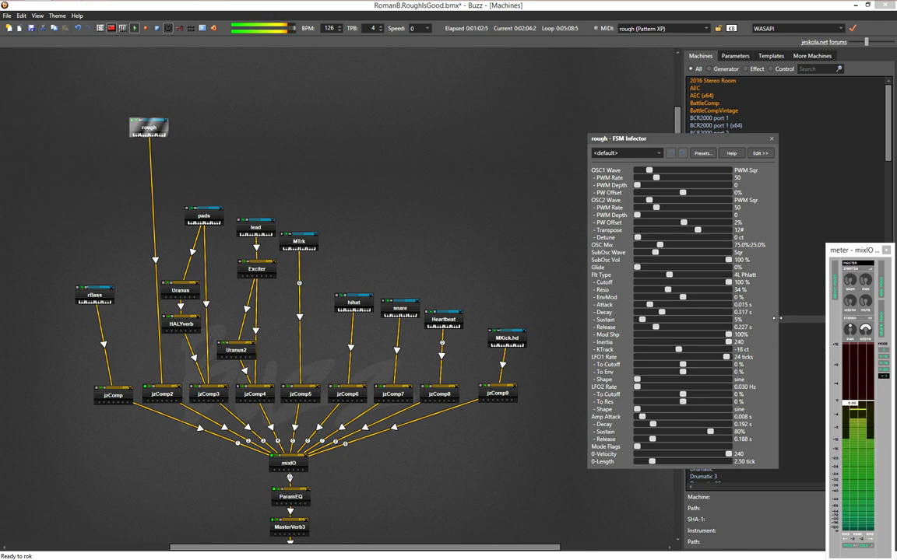
pyautogui.moveTo(728, 285); pyautogui.dragTo(649, 285)
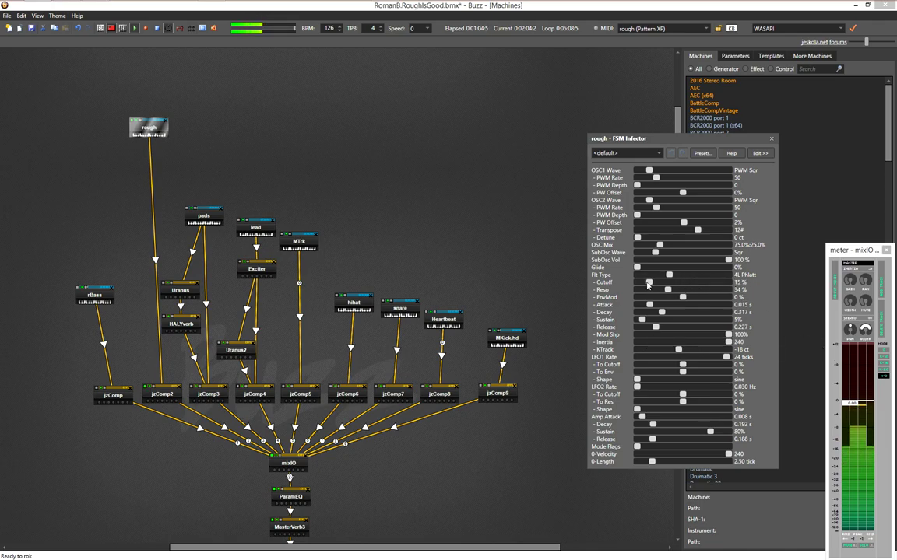
pyautogui.moveTo(648, 347); pyautogui.dragTo(638, 288)
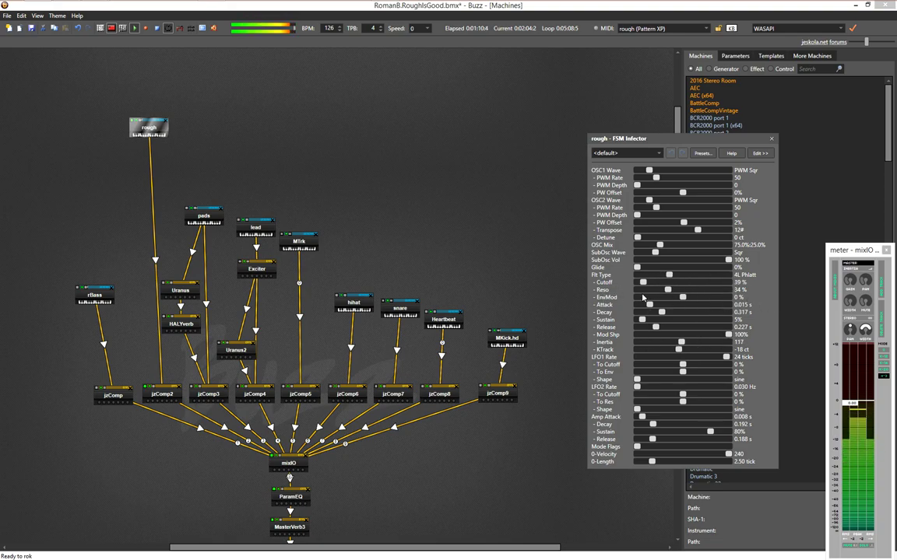
pyautogui.moveTo(603, 297); pyautogui.dragTo(688, 296)
pyautogui.moveTo(682, 343); pyautogui.dragTo(661, 331)
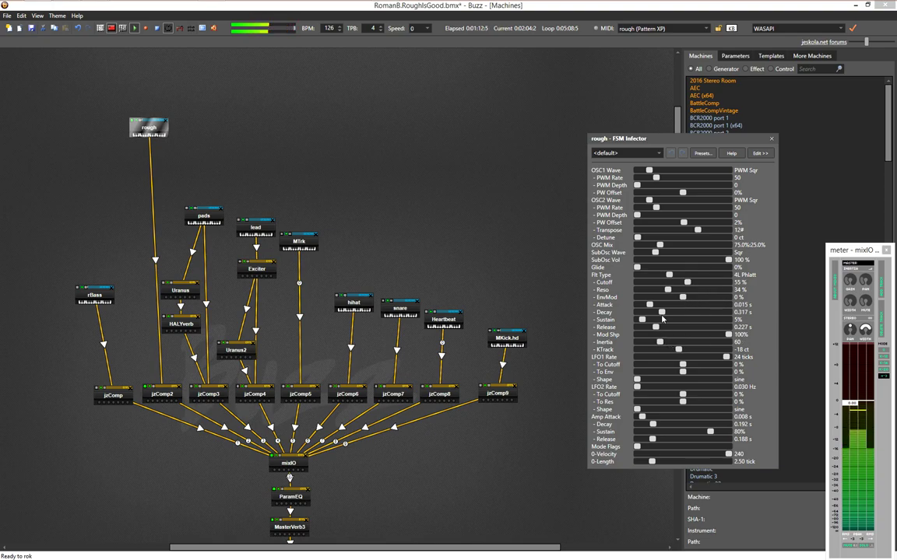
pyautogui.moveTo(688, 284); pyautogui.dragTo(736, 298)
pyautogui.moveTo(660, 342); pyautogui.dragTo(681, 346)
# Settle the cutoff at 78 %, select the pads machine, and stop playback
pyautogui.moveTo(700, 285)
pyautogui.mouseDown()
pyautogui.moveTo(634, 292)
pyautogui.moveTo(701, 279)
pyautogui.mouseUp()
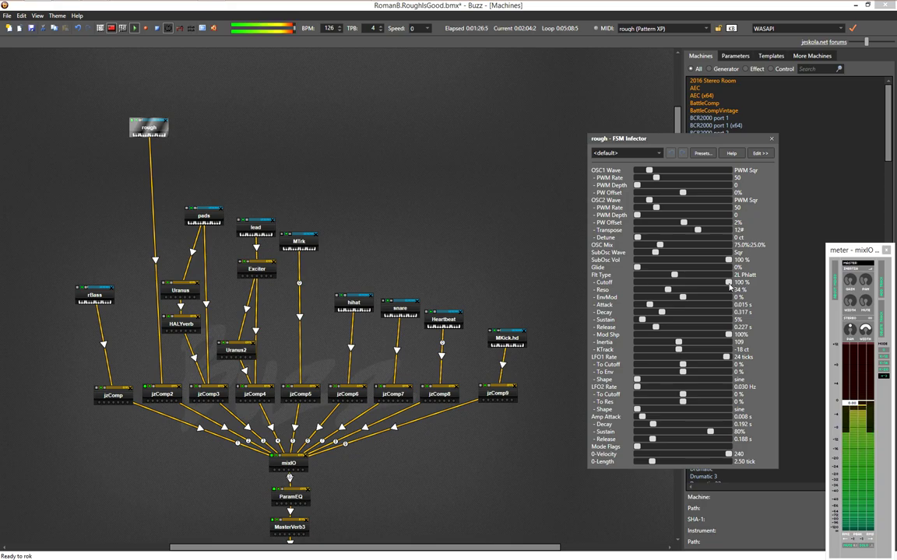
pyautogui.moveTo(723, 285); pyautogui.dragTo(699, 288)
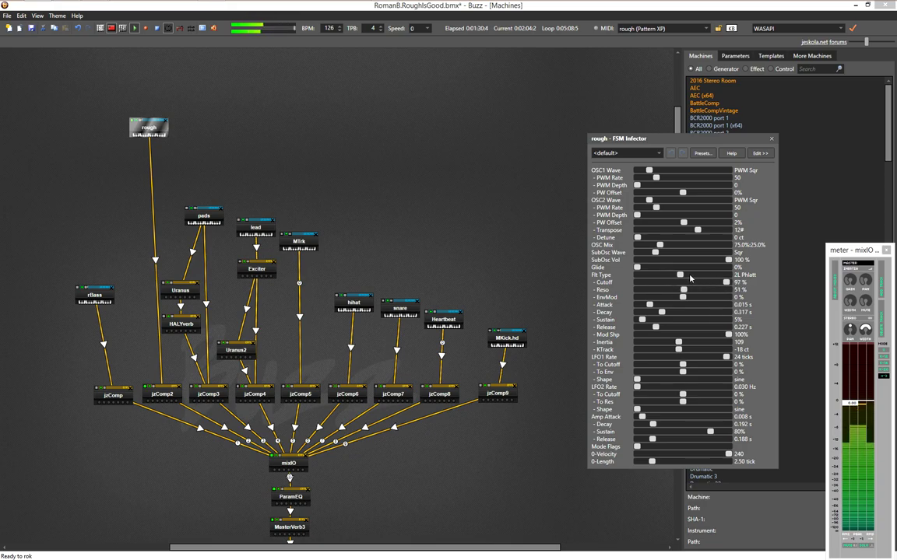
pyautogui.moveTo(726, 284); pyautogui.dragTo(708, 287)
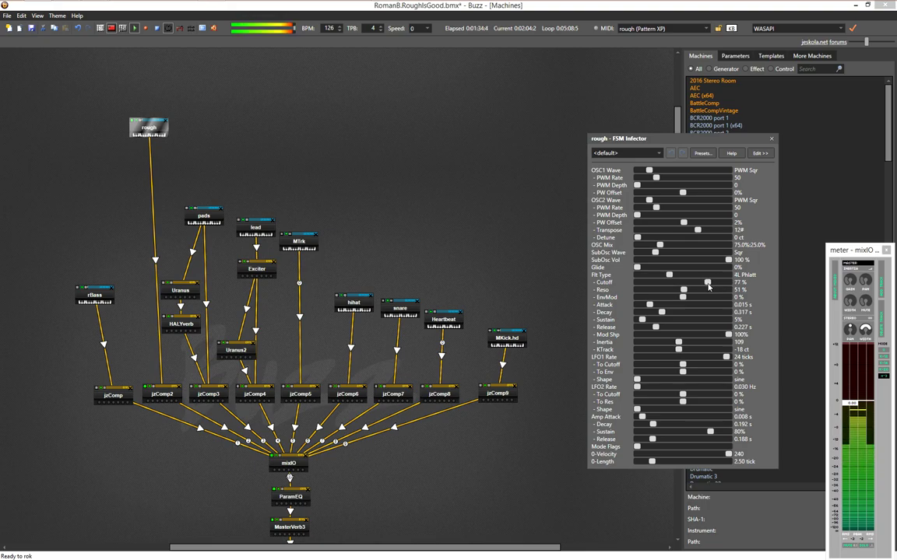
pyautogui.moveTo(706, 287); pyautogui.dragTo(708, 285)
pyautogui.click(301, 274)
pyautogui.click(216, 210)
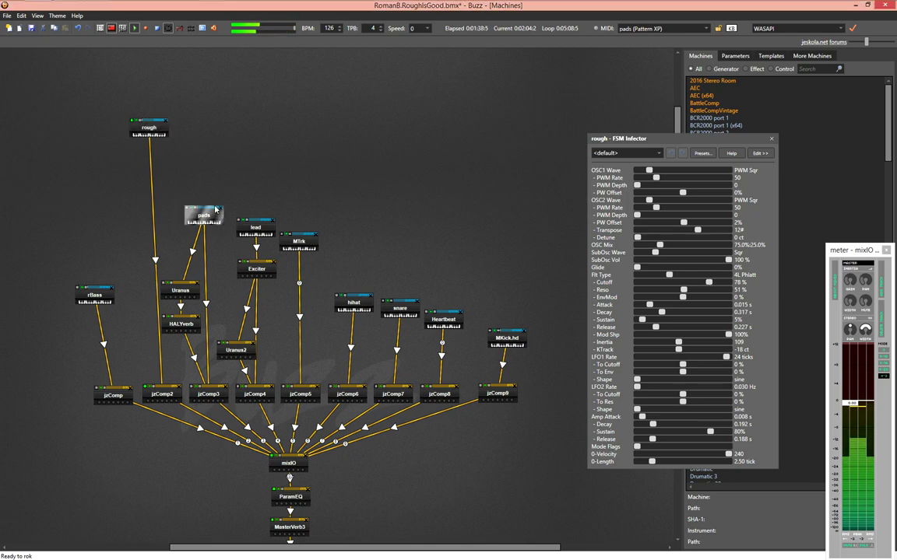
pyautogui.press('F8')
pyautogui.click(148, 222)
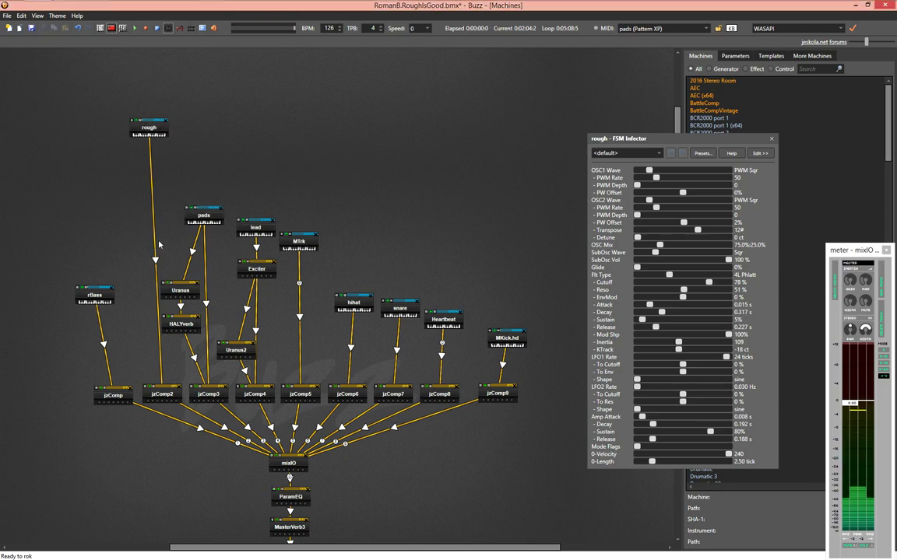
pyautogui.rightClick(147, 226)
pyautogui.click(141, 220)
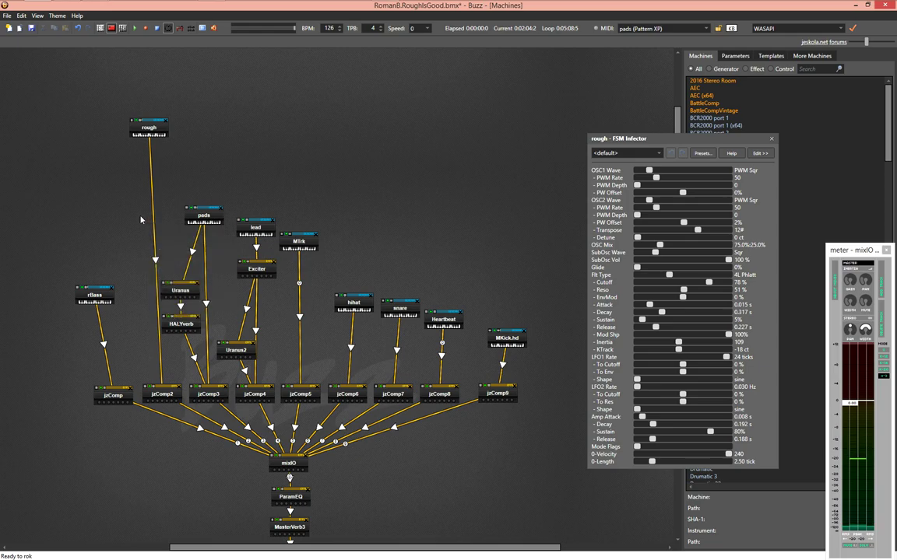
pyautogui.rightClick(141, 221)
pyautogui.click(140, 221)
pyautogui.moveTo(747, 136); pyautogui.dragTo(646, 143)
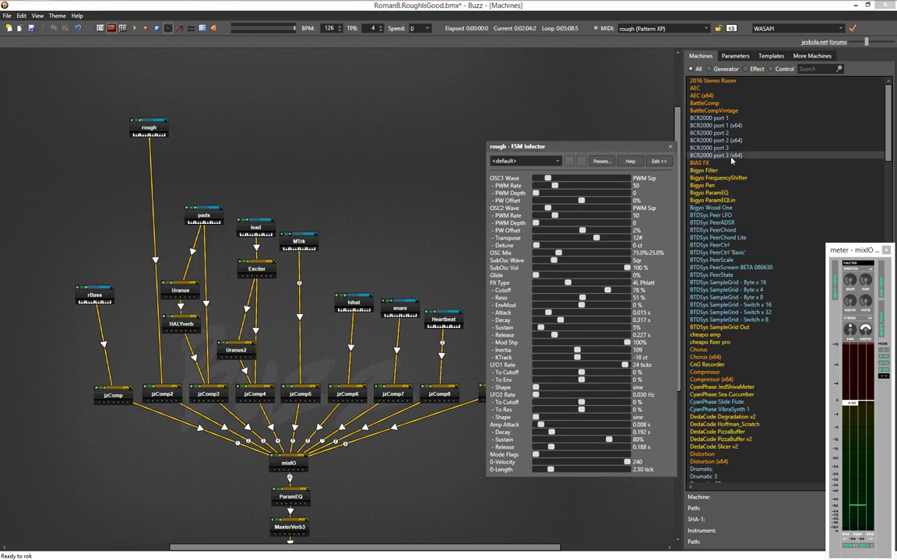
pyautogui.click(749, 70)
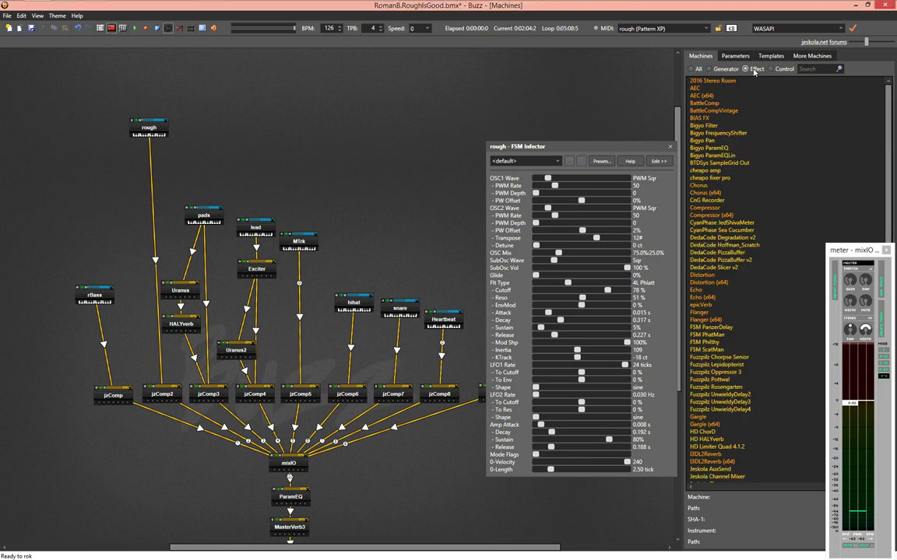
pyautogui.click(751, 171)
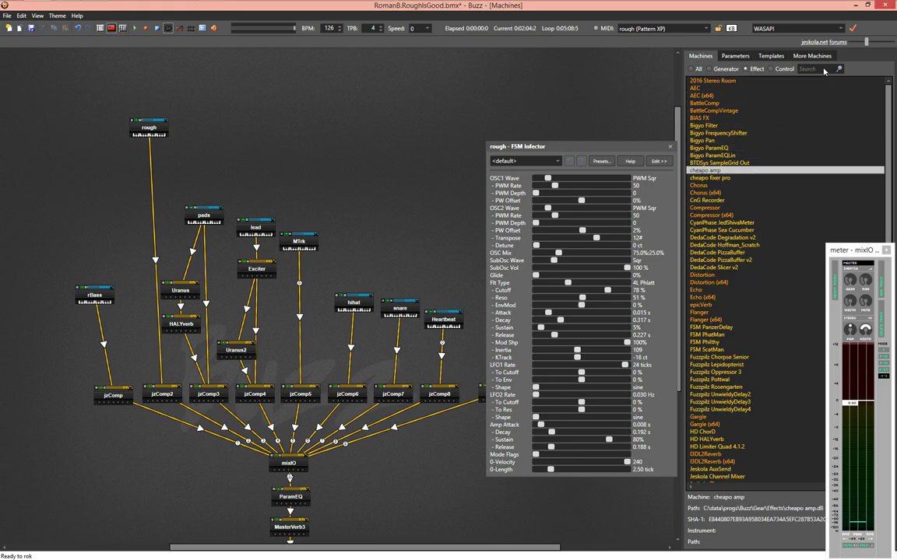
pyautogui.write('fs')
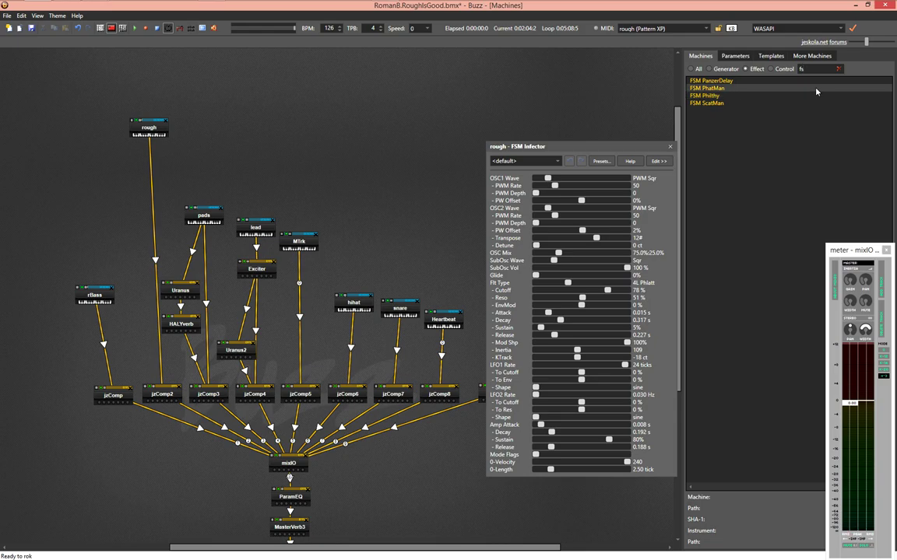
pyautogui.click(838, 69)
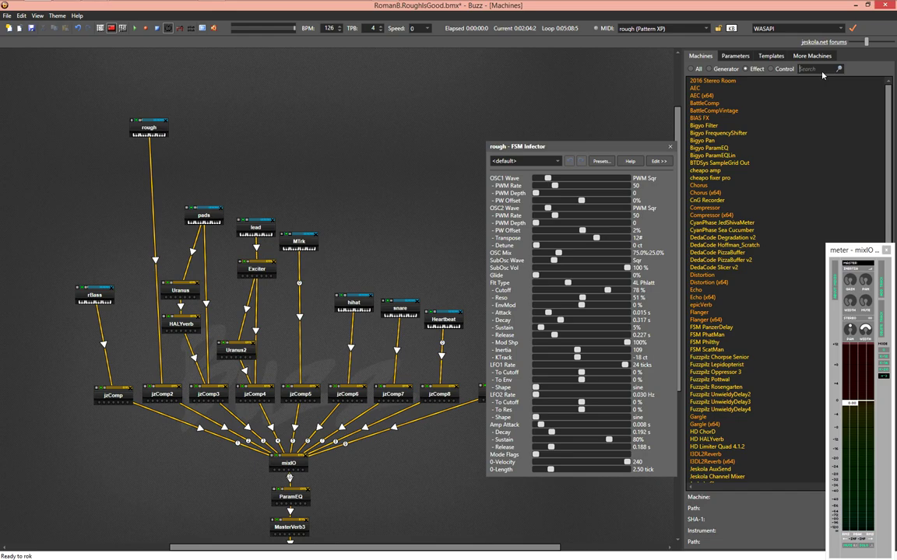
pyautogui.write('joa')
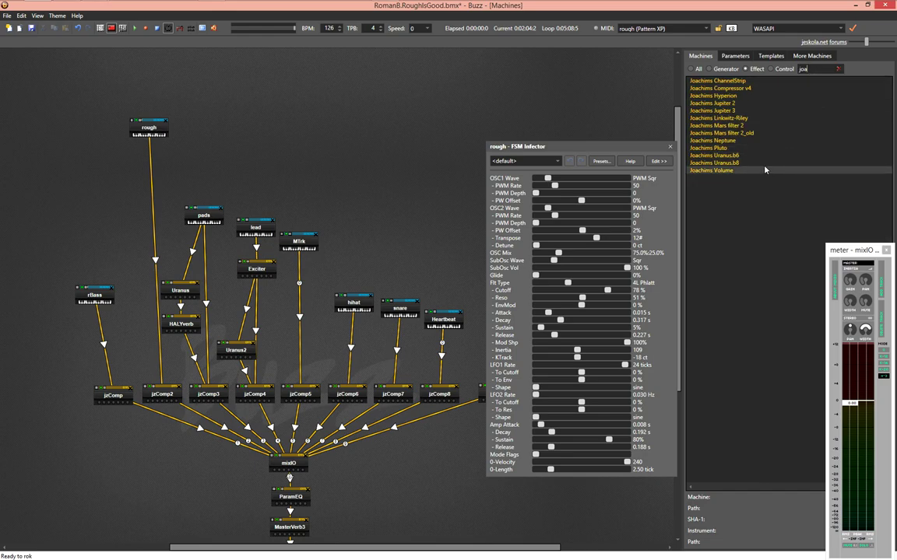
pyautogui.click(771, 120)
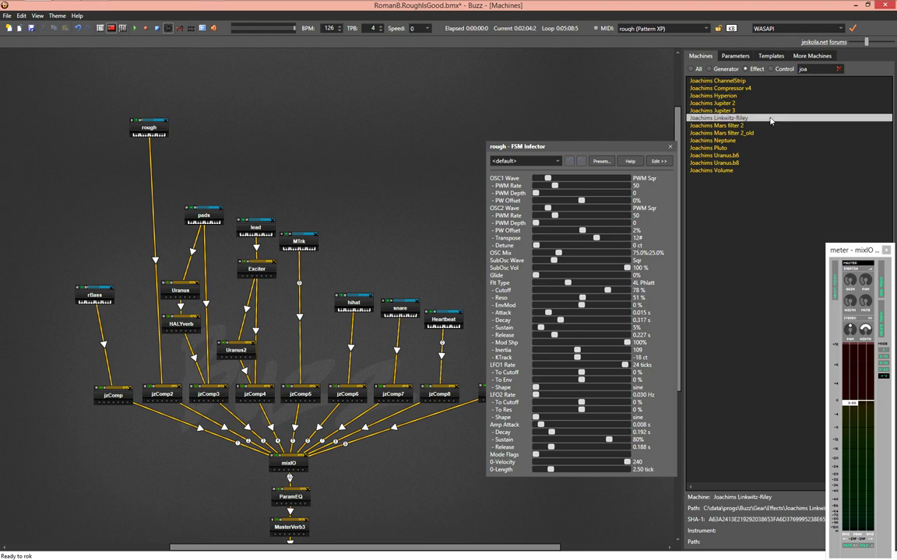
pyautogui.click(775, 98)
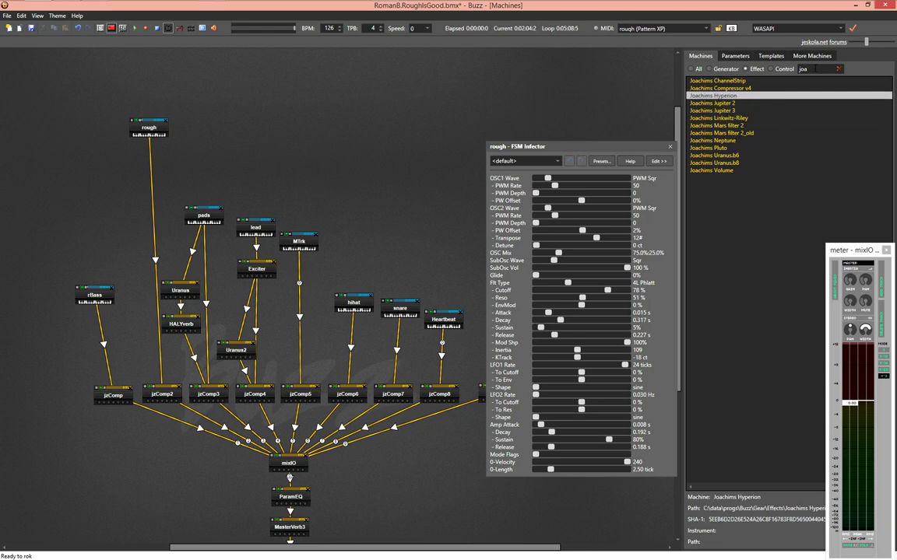
pyautogui.moveTo(712, 95); pyautogui.dragTo(536, 102)
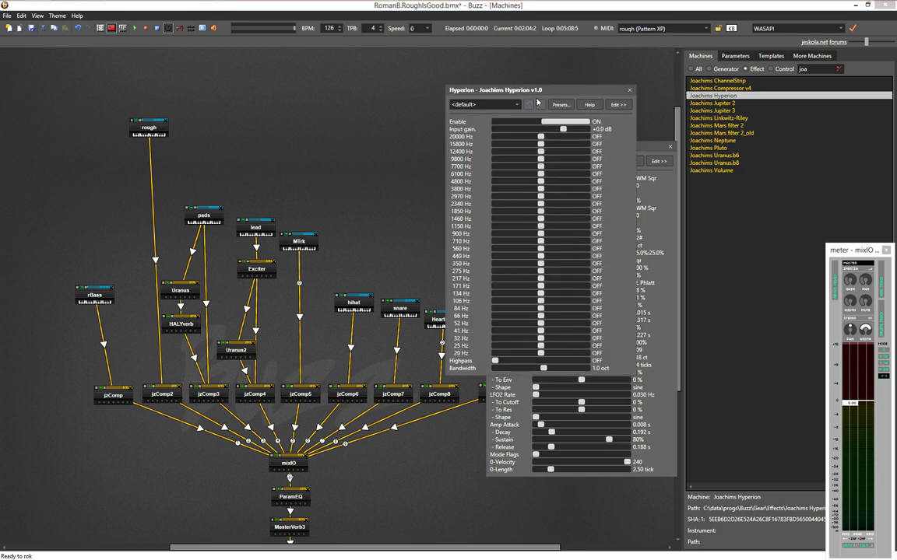
pyautogui.click(630, 90)
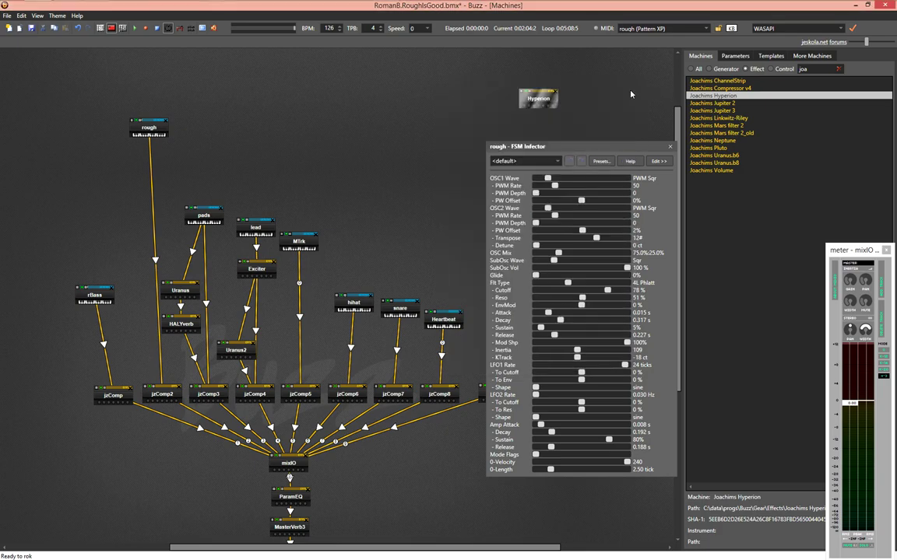
pyautogui.press('Delete')
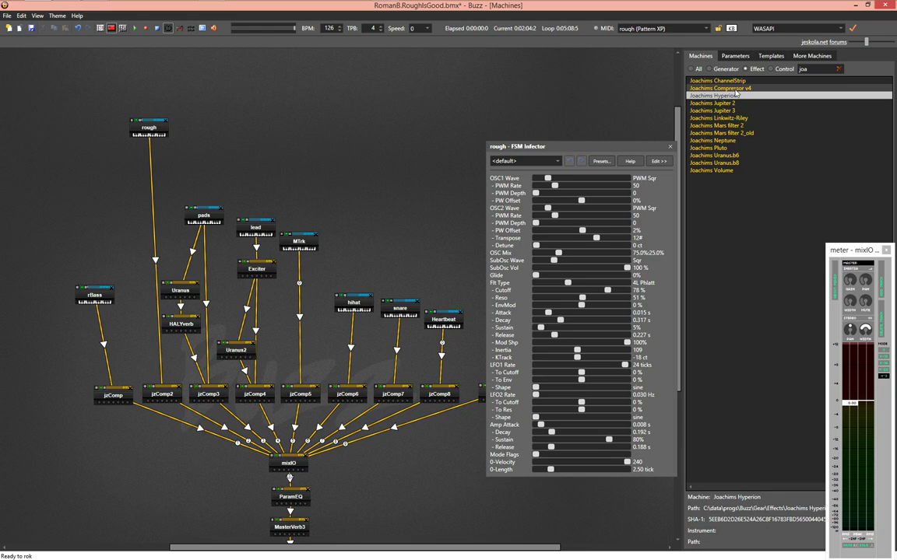
pyautogui.moveTo(716, 81); pyautogui.dragTo(551, 95)
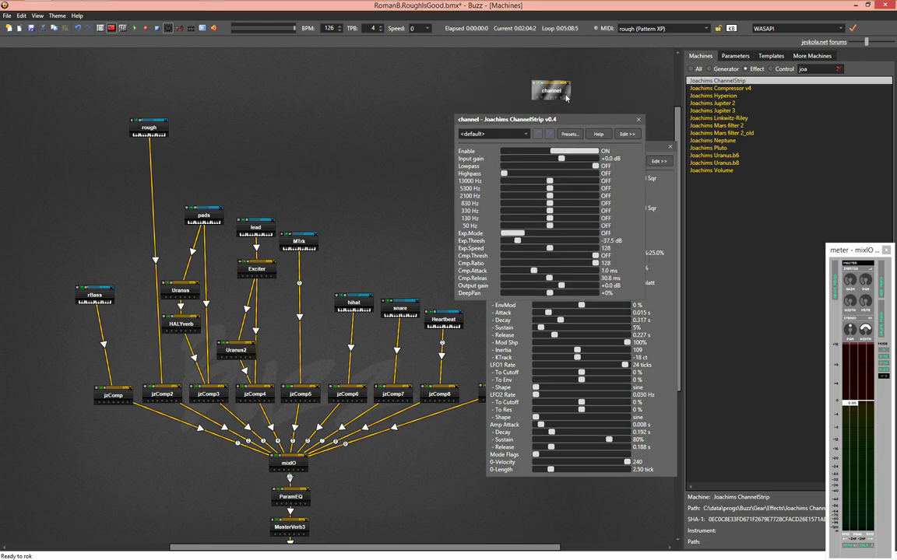
pyautogui.press('Delete')
# Clear the effect search, try a Fuzzpilz Pottwal effect on the graph, then discard it
pyautogui.click(839, 69)
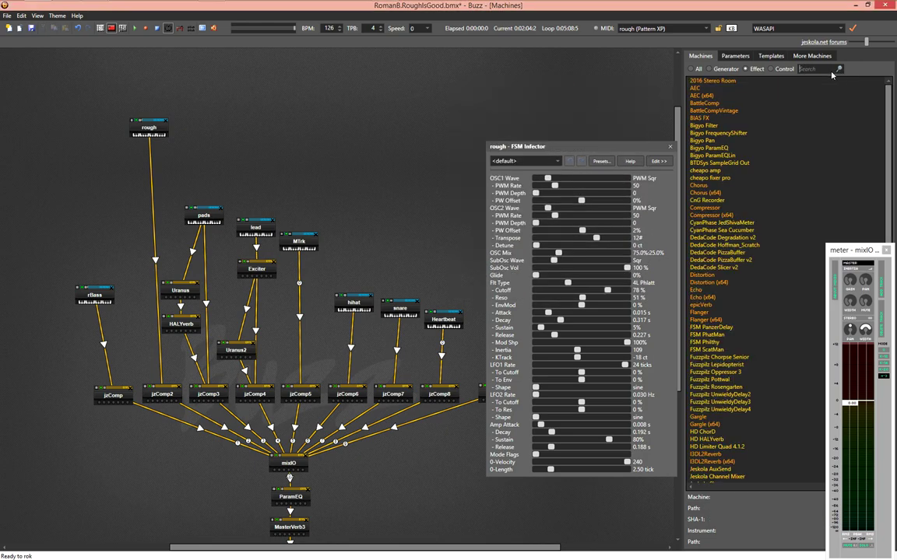
pyautogui.click(763, 144)
pyautogui.scroll(-2, 766, 173)
pyautogui.scroll(-4, 766, 173)
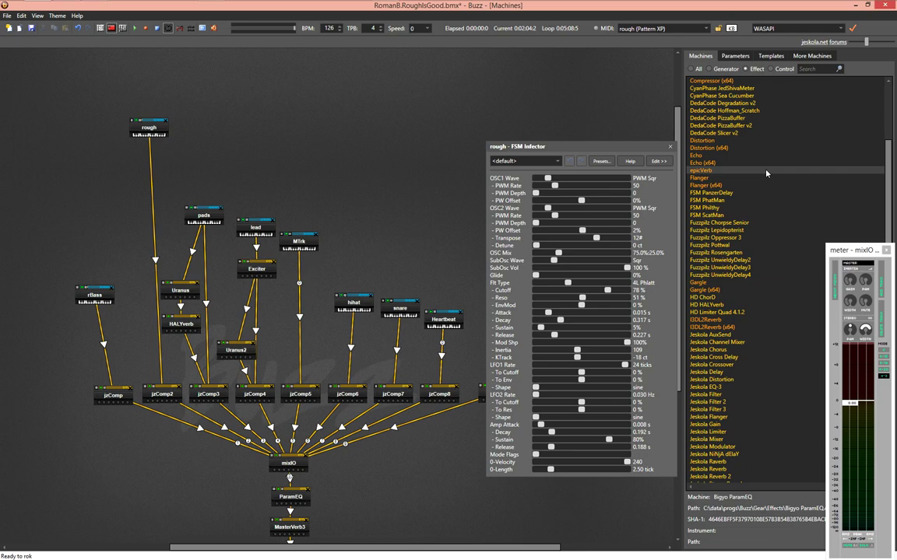
pyautogui.moveTo(763, 246); pyautogui.dragTo(451, 78)
pyautogui.doubleClick(452, 78)
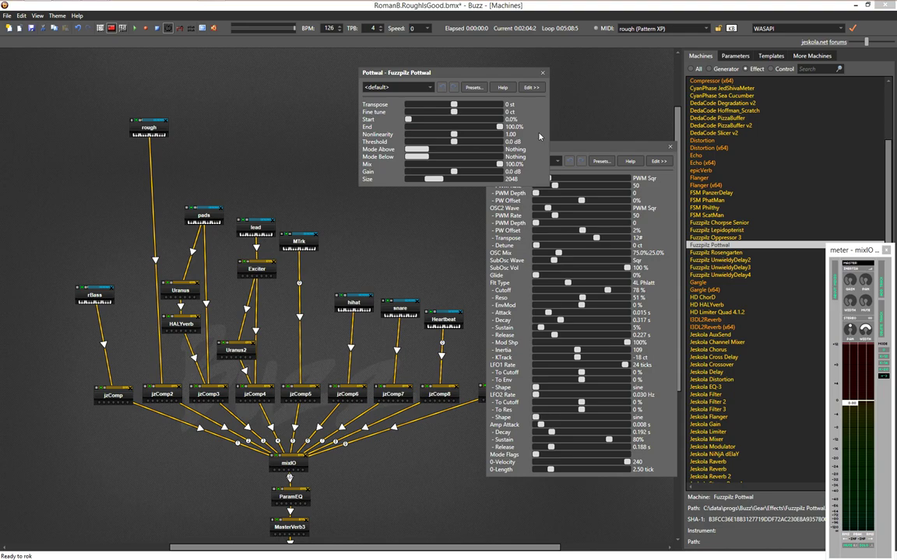
pyautogui.moveTo(482, 78); pyautogui.dragTo(651, 90)
pyautogui.click(733, 102)
# Place a CyanPhase Sea Cucumber effect on the graph left of the Uranus node
pyautogui.scroll(1, 734, 104)
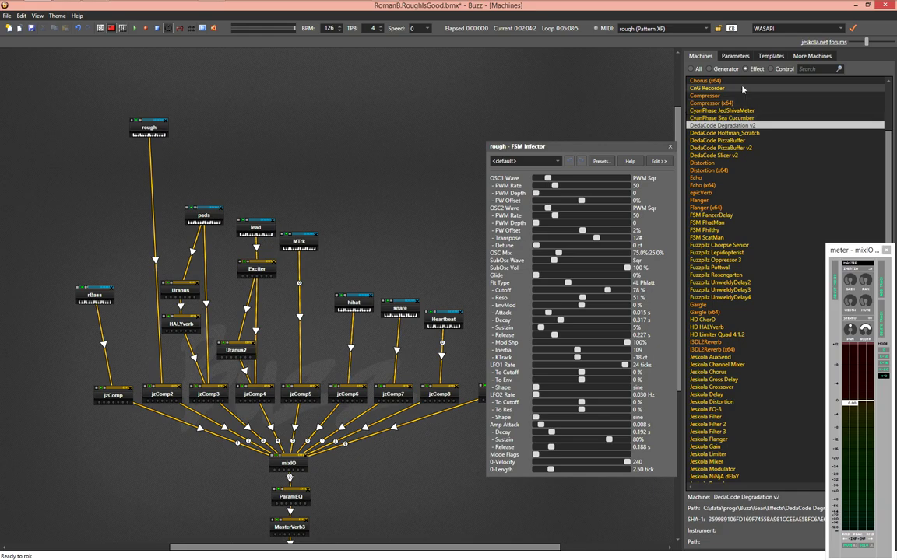
pyautogui.click(722, 119)
pyautogui.moveTo(722, 123); pyautogui.dragTo(455, 79)
# Load the RomanB.uhmwhat?3 preset on Sea Cucumber and start the song playing
pyautogui.click(408, 90)
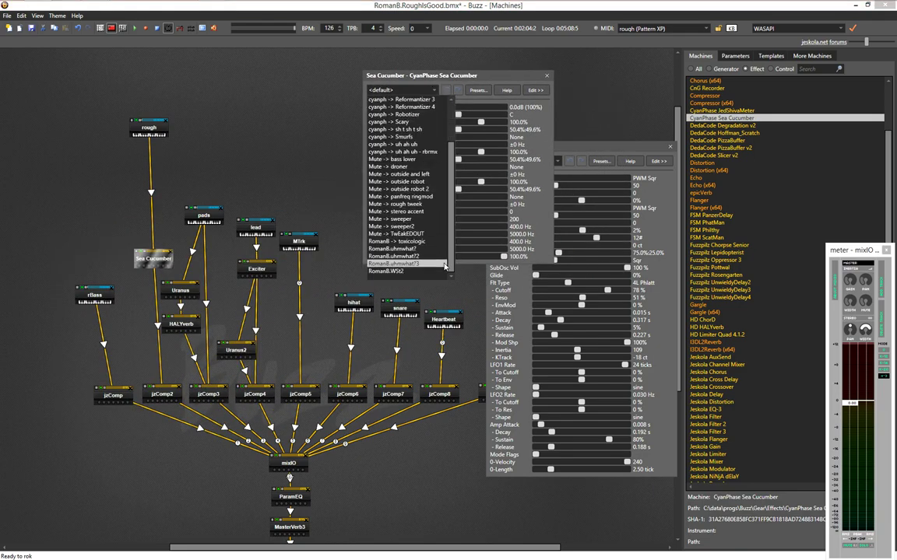
pyautogui.click(397, 264)
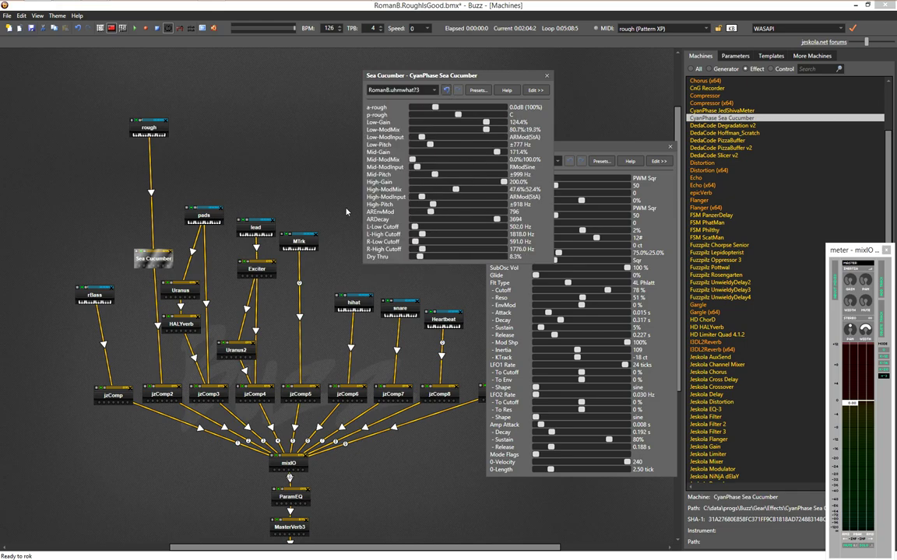
pyautogui.moveTo(459, 81); pyautogui.dragTo(591, 97)
pyautogui.click(363, 118)
pyautogui.press('F5')
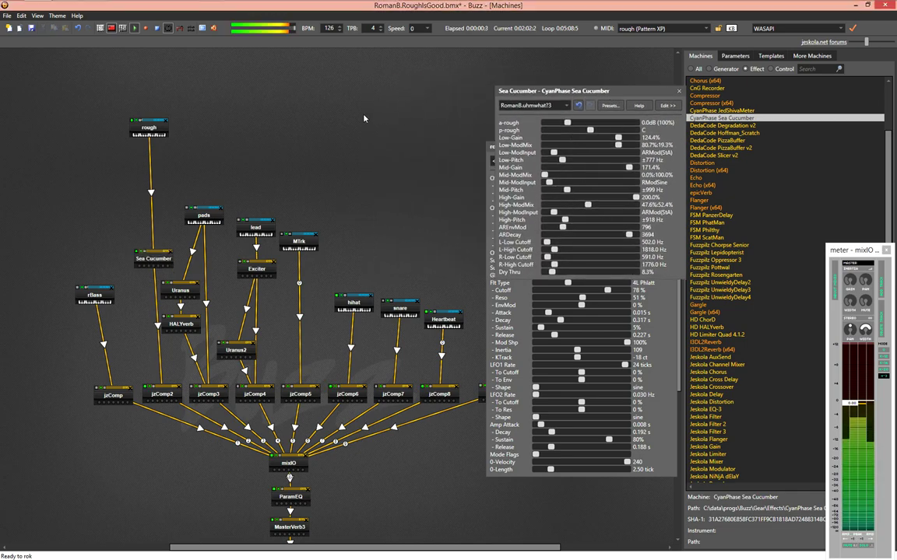
pyautogui.click(492, 160)
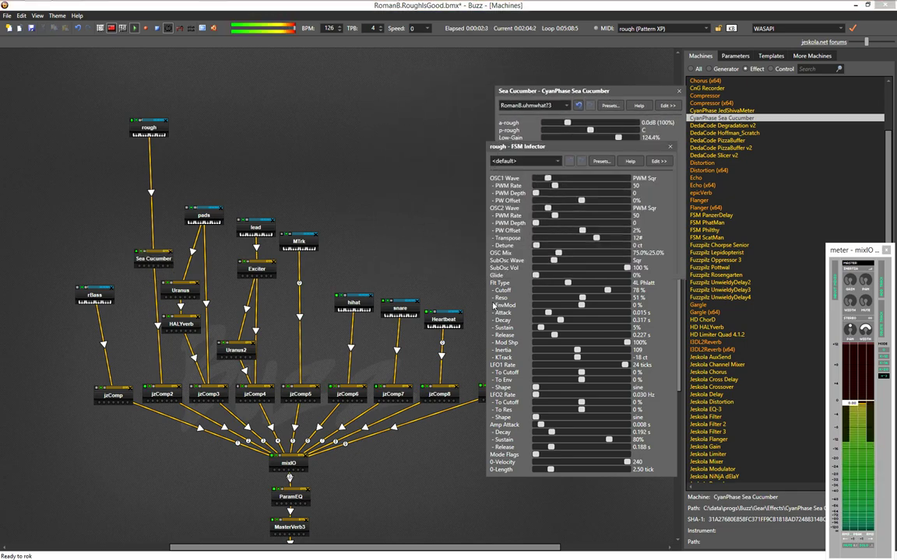
pyautogui.click(513, 137)
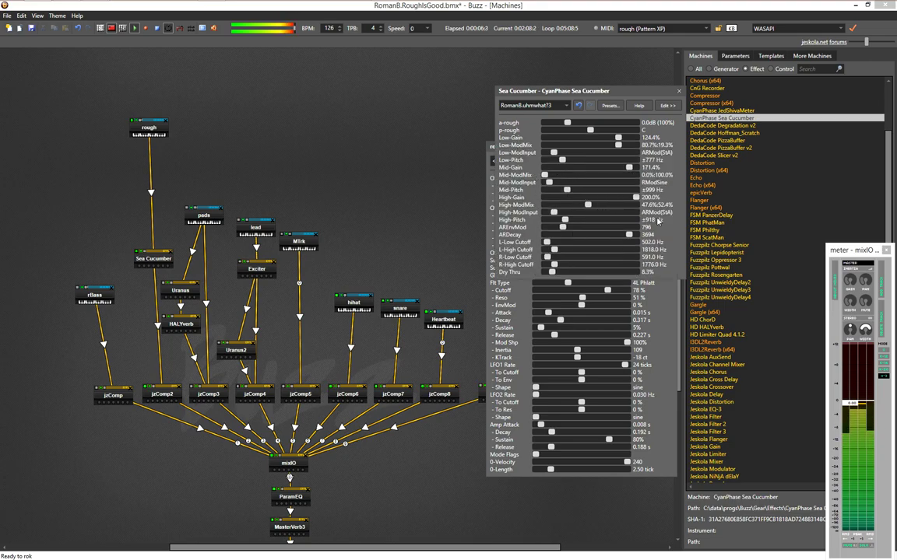
# Retune Sea Cucumber's pitches: Low about ±1367 Hz, Mid ±3878 Hz, High ±2367 Hz
pyautogui.moveTo(564, 220); pyautogui.dragTo(613, 223)
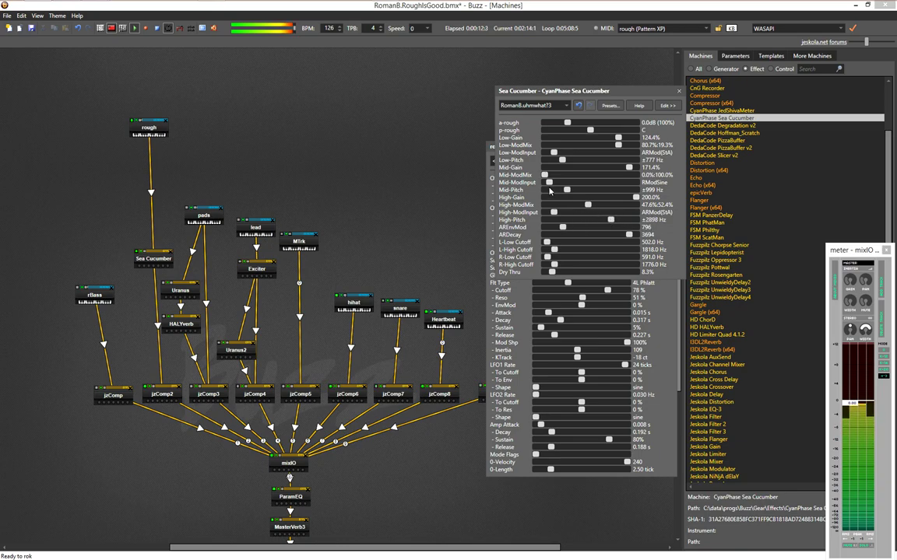
pyautogui.moveTo(566, 193); pyautogui.dragTo(597, 192)
pyautogui.moveTo(611, 192); pyautogui.dragTo(635, 191)
pyautogui.moveTo(562, 160)
pyautogui.mouseDown()
pyautogui.moveTo(574, 160)
pyautogui.moveTo(552, 162)
pyautogui.moveTo(570, 161)
pyautogui.mouseUp()
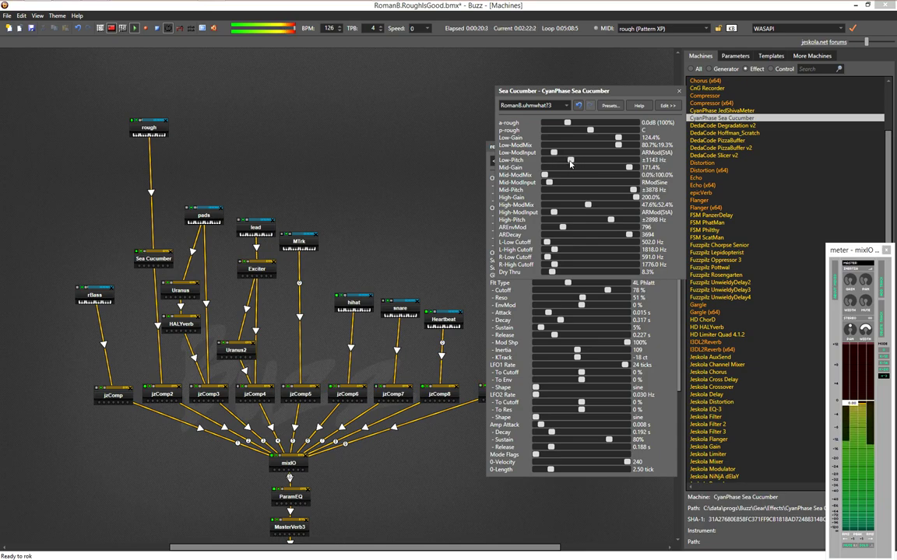
pyautogui.moveTo(607, 222); pyautogui.dragTo(554, 214)
pyautogui.moveTo(619, 223); pyautogui.dragTo(597, 221)
# Restart playback from rough's row 1040 and lower High-Pitch to ±1490 Hz
pyautogui.press('F8')
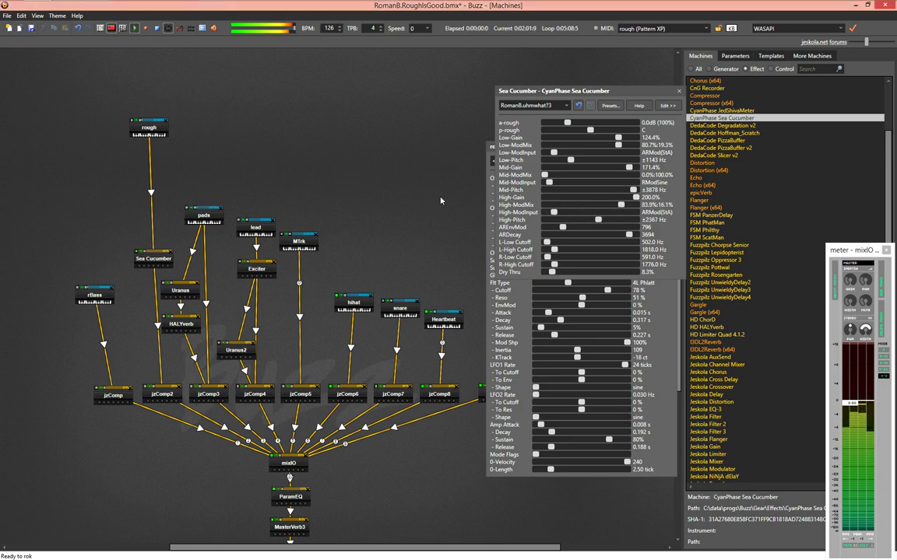
pyautogui.press('F4')
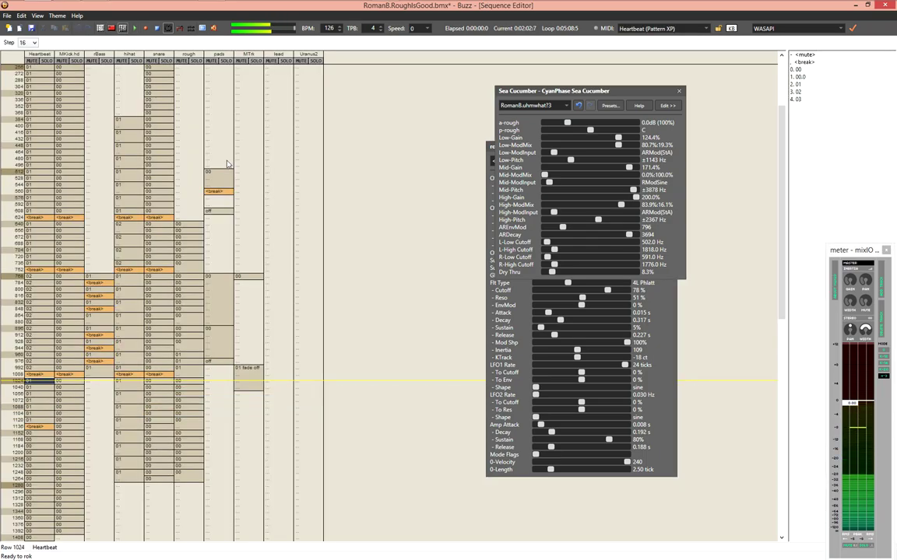
pyautogui.click(190, 387)
pyautogui.press('F5')
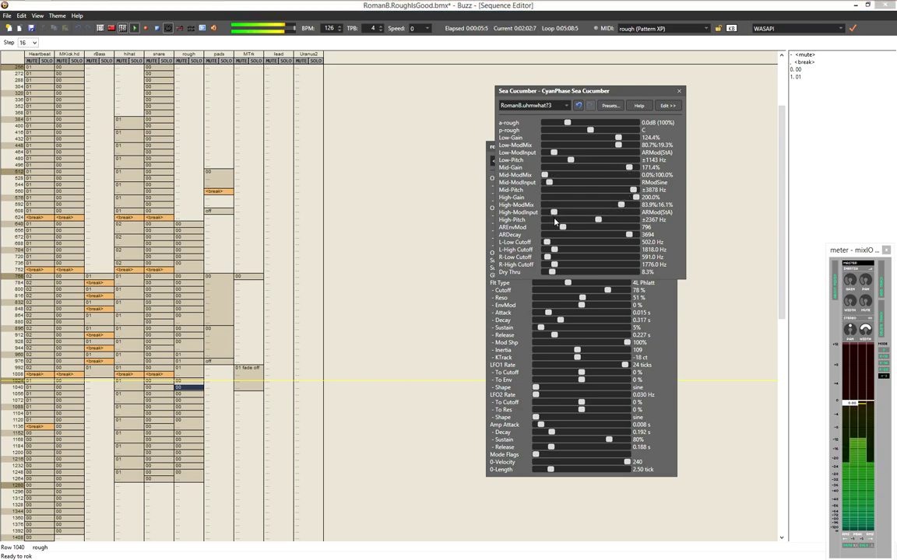
pyautogui.moveTo(597, 222); pyautogui.dragTo(618, 237)
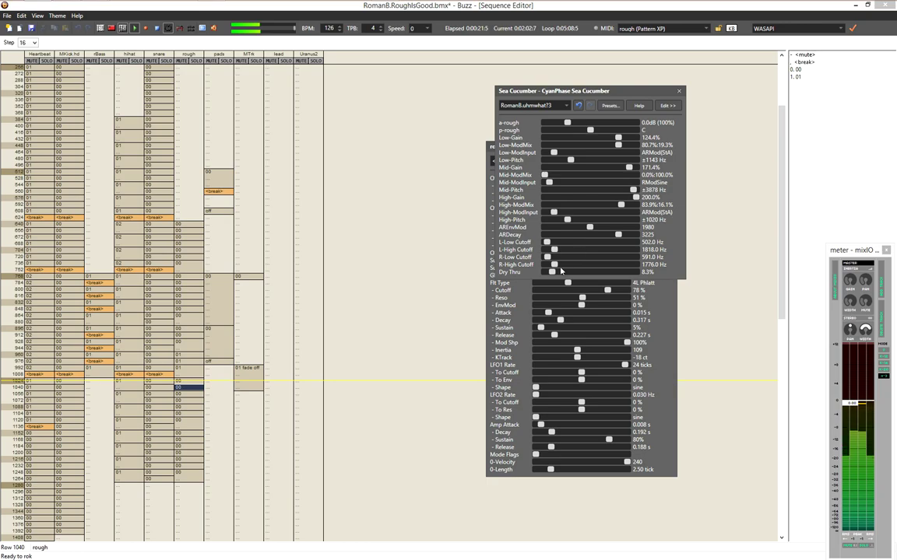
# Raise Sea Cucumber's Dry Thru, close its window, and lower rough's filter Cutoff
pyautogui.moveTo(552, 272); pyautogui.dragTo(590, 273)
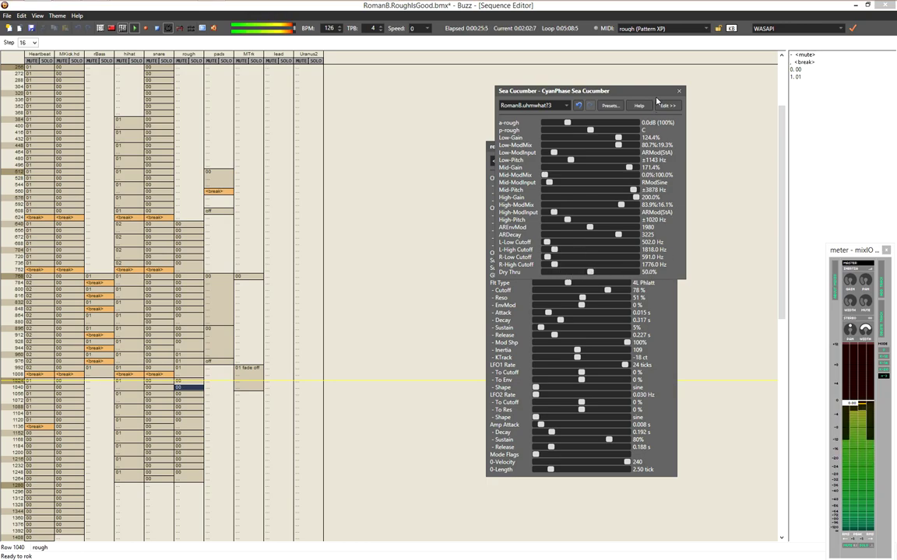
pyautogui.click(680, 92)
pyautogui.moveTo(605, 295); pyautogui.dragTo(534, 293)
# Open the Cafelyze spectrum analyzer on the output chain below mixIO
pyautogui.press('F3')
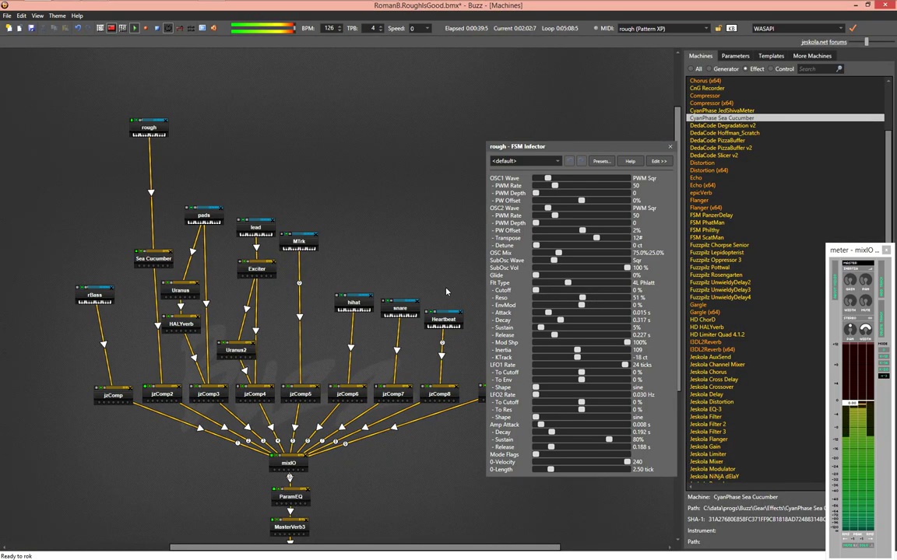
pyautogui.moveTo(376, 531); pyautogui.dragTo(392, 280)
pyautogui.doubleClick(379, 398)
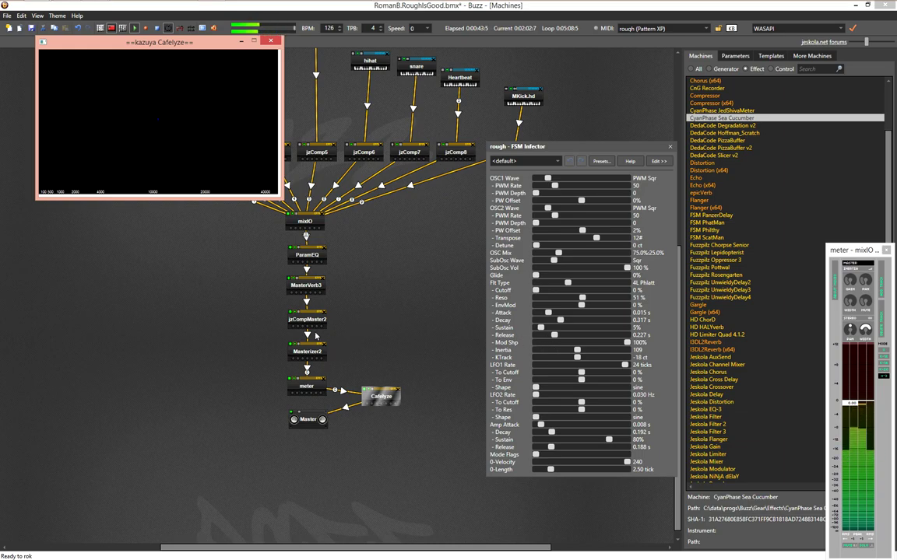
# Check the mixIO mixer against the master meter, then close it and scroll the graph
pyautogui.click(303, 226)
pyautogui.doubleClick(303, 226)
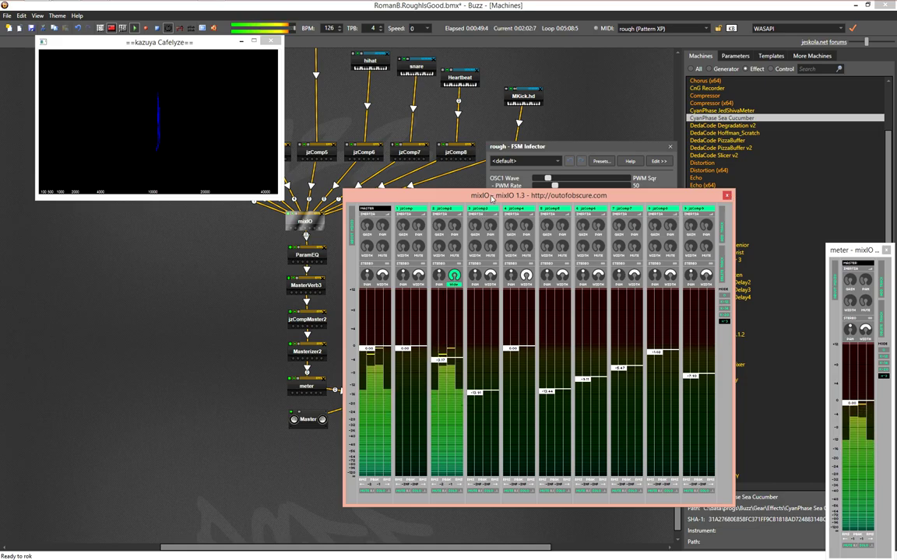
pyautogui.moveTo(491, 197); pyautogui.dragTo(596, 215)
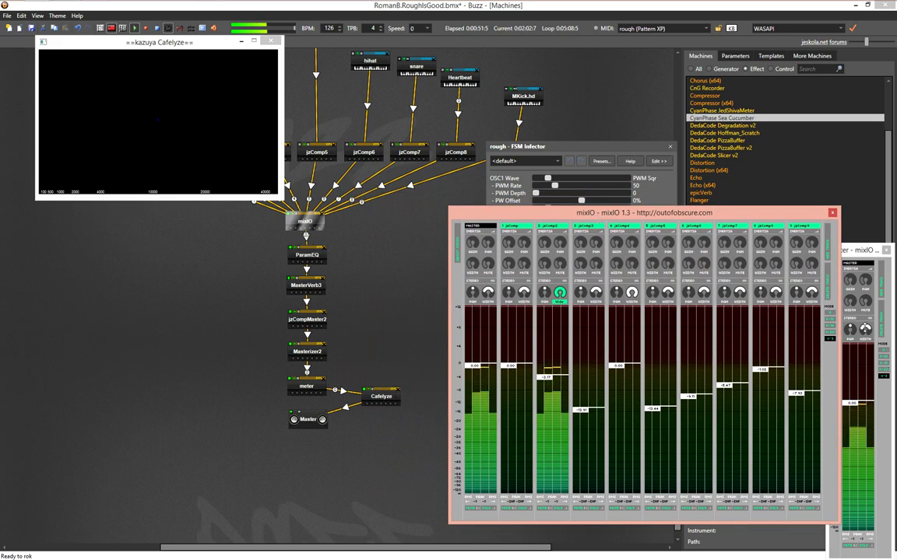
pyautogui.click(866, 395)
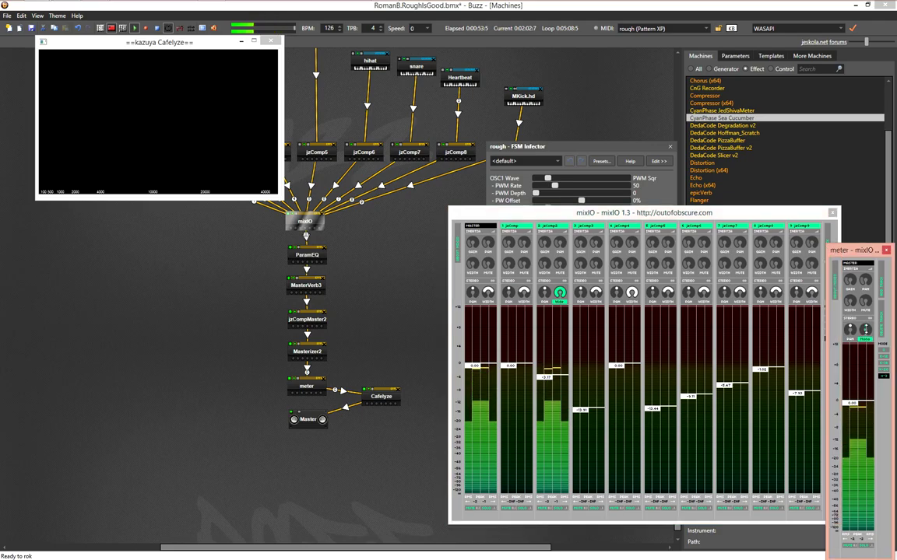
pyautogui.click(832, 212)
pyautogui.scroll(3, 268, 257)
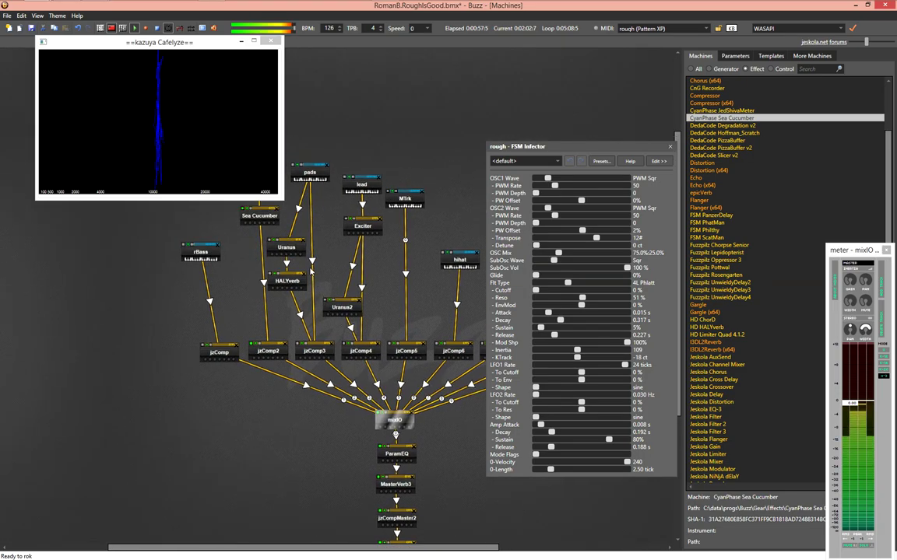
pyautogui.scroll(3, 269, 257)
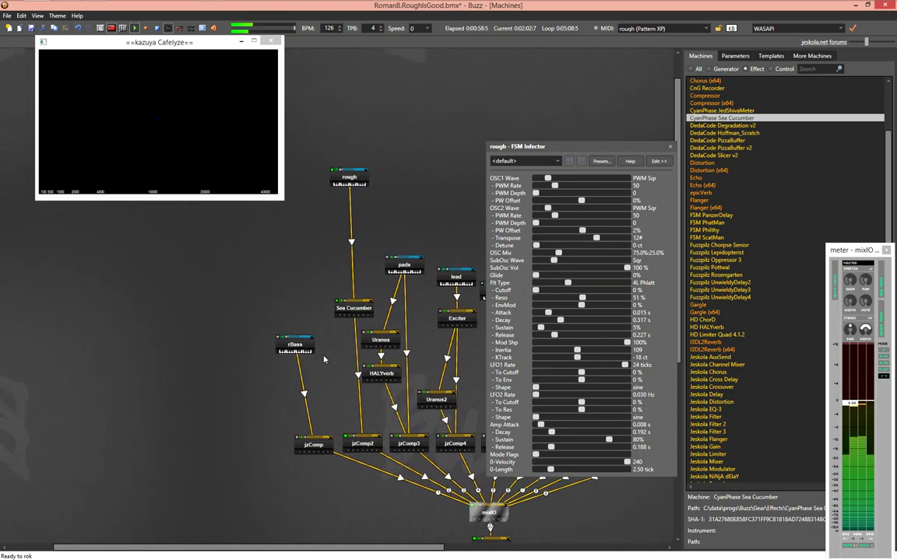
# Close the analyser and tune rough's filter: cutoff 61%, longer decay, key tracking near -25 ct
pyautogui.click(268, 42)
pyautogui.moveTo(535, 290); pyautogui.dragTo(478, 325)
pyautogui.moveTo(560, 327); pyautogui.dragTo(593, 323)
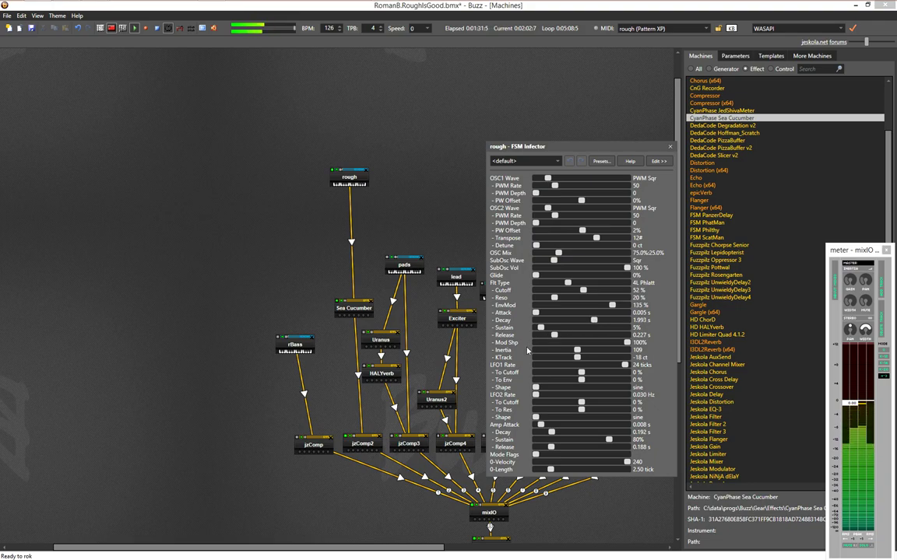
pyautogui.moveTo(574, 361); pyautogui.dragTo(573, 363)
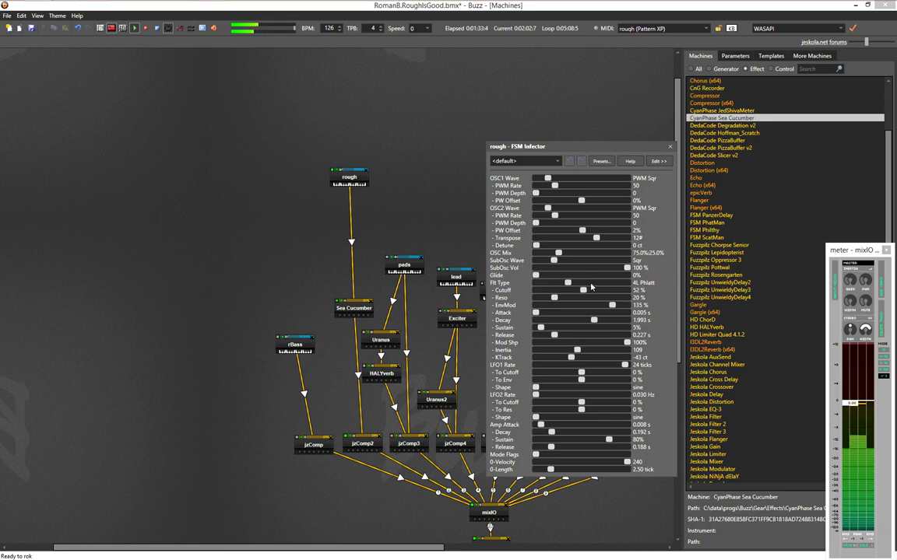
pyautogui.moveTo(586, 292); pyautogui.dragTo(594, 292)
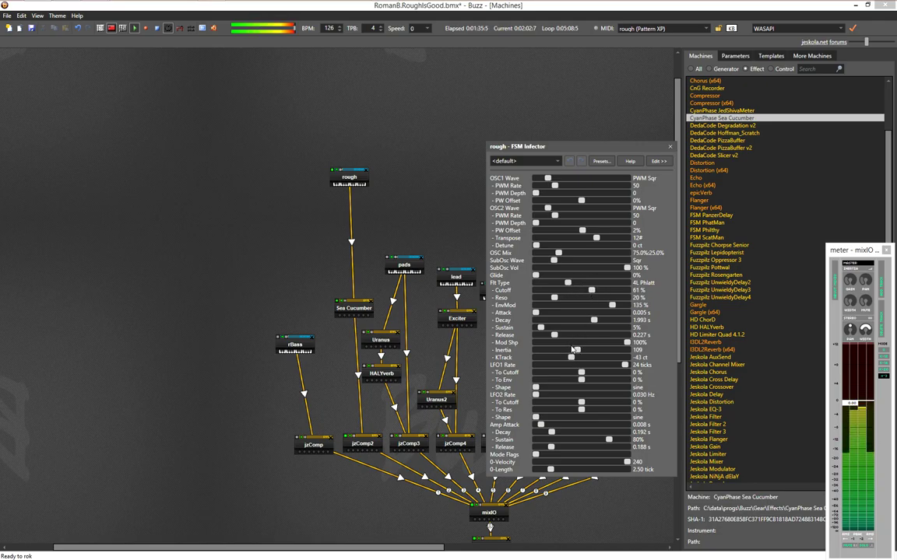
pyautogui.moveTo(574, 363); pyautogui.dragTo(576, 363)
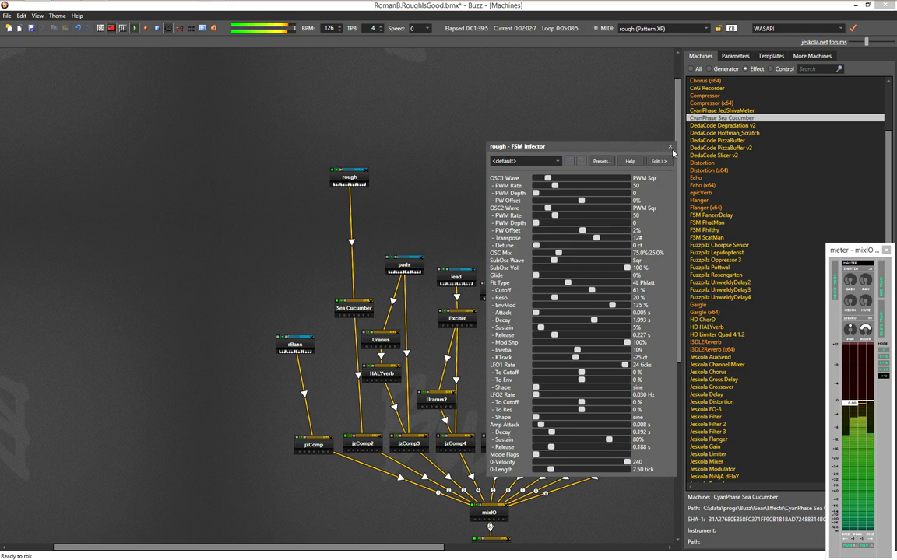
# Put the oscillator mix fully on OSC1, adjust pulse-width offset and PWM rate, EnvMod 200%
pyautogui.moveTo(557, 253); pyautogui.dragTo(535, 255)
pyautogui.moveTo(581, 200); pyautogui.dragTo(613, 205)
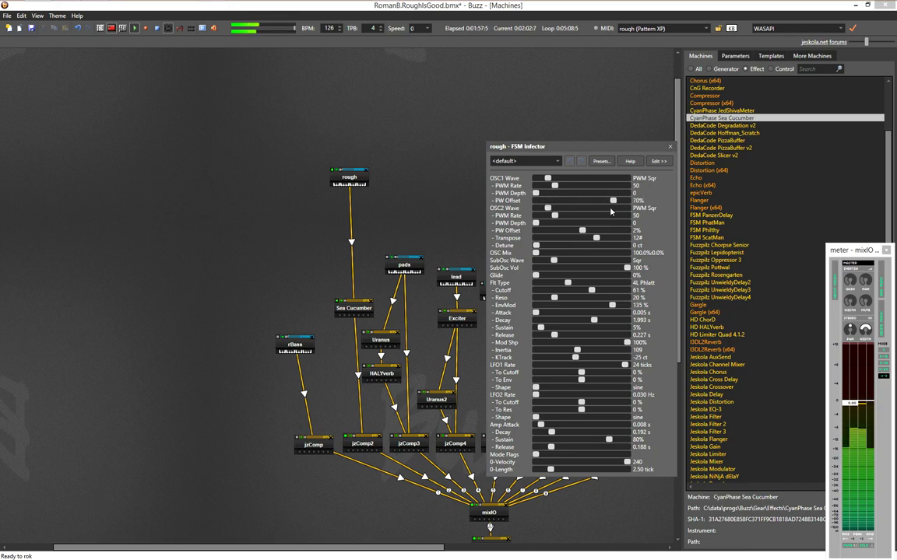
pyautogui.moveTo(584, 233)
pyautogui.mouseDown()
pyautogui.moveTo(572, 235)
pyautogui.moveTo(589, 235)
pyautogui.mouseUp()
pyautogui.moveTo(554, 188); pyautogui.dragTo(536, 220)
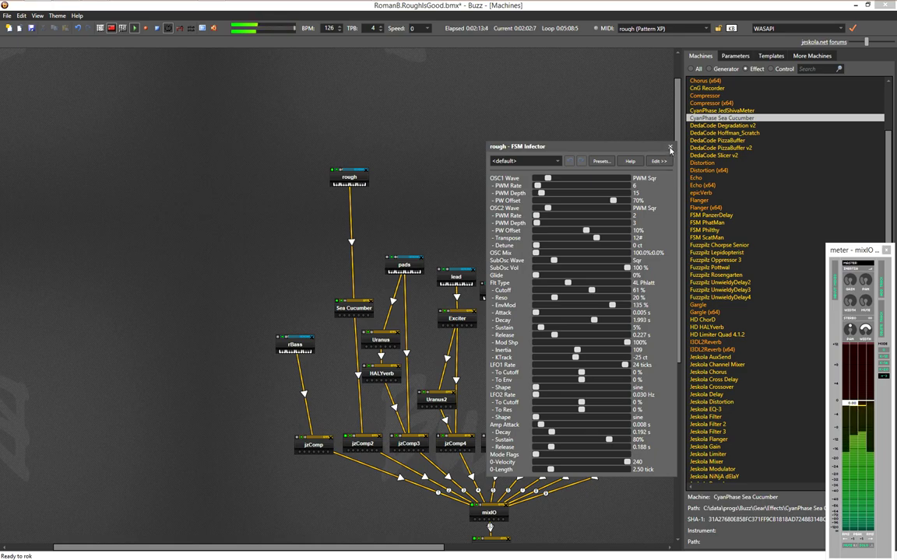
pyautogui.moveTo(612, 305); pyautogui.dragTo(583, 302)
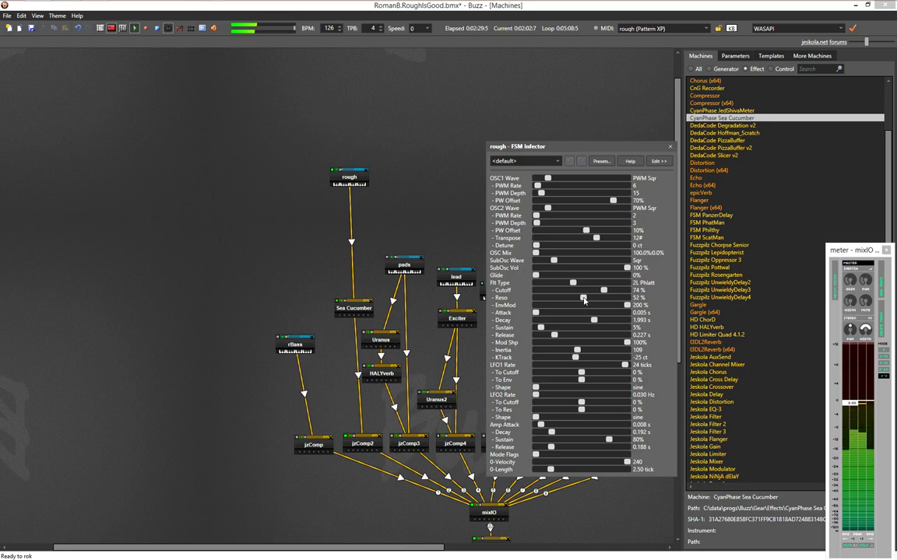
# Retune Sea Cucumber's bands to Low ±1082, Mid ±3143 and High ±2857 Hz
pyautogui.press('Escape')
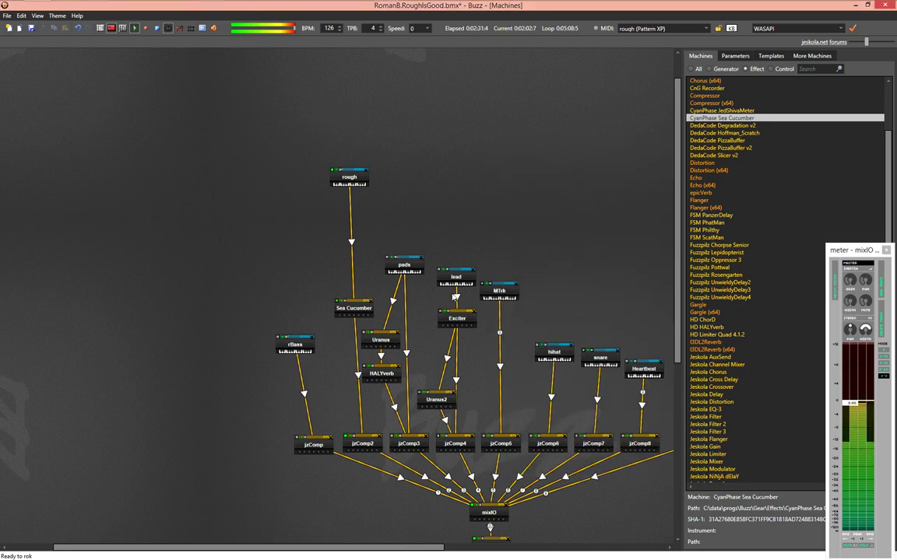
pyautogui.doubleClick(360, 312)
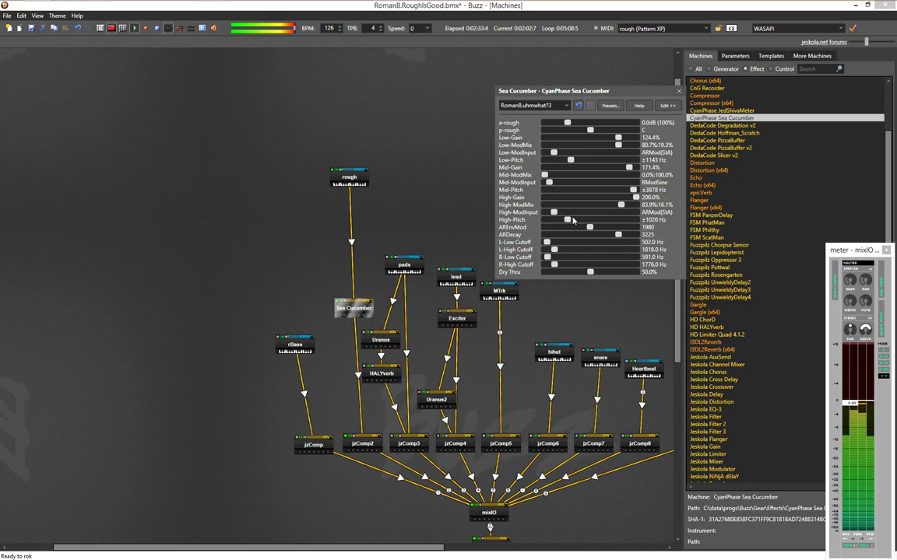
pyautogui.moveTo(570, 223); pyautogui.dragTo(599, 222)
pyautogui.moveTo(635, 193)
pyautogui.mouseDown()
pyautogui.moveTo(619, 197)
pyautogui.moveTo(640, 193)
pyautogui.mouseUp()
pyautogui.moveTo(570, 160); pyautogui.dragTo(577, 169)
pyautogui.moveTo(635, 194); pyautogui.dragTo(616, 194)
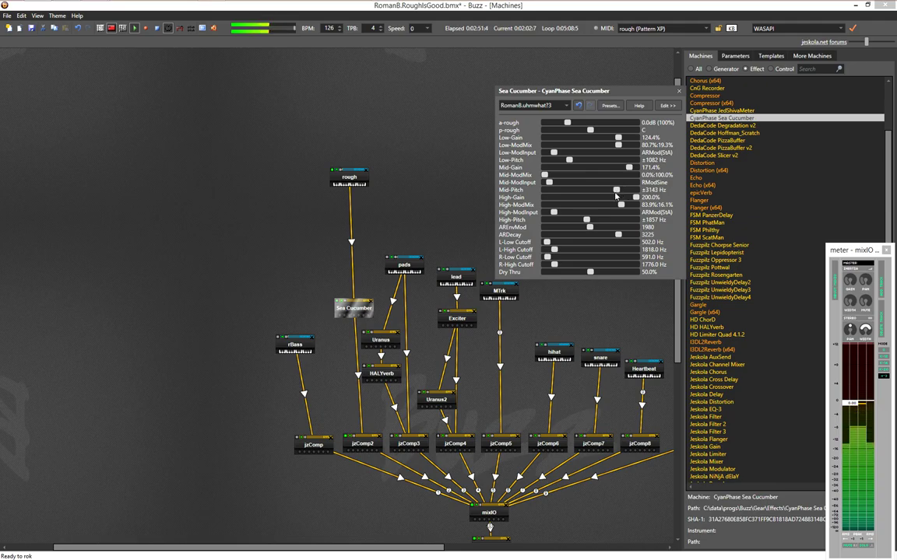
pyautogui.moveTo(588, 225); pyautogui.dragTo(610, 221)
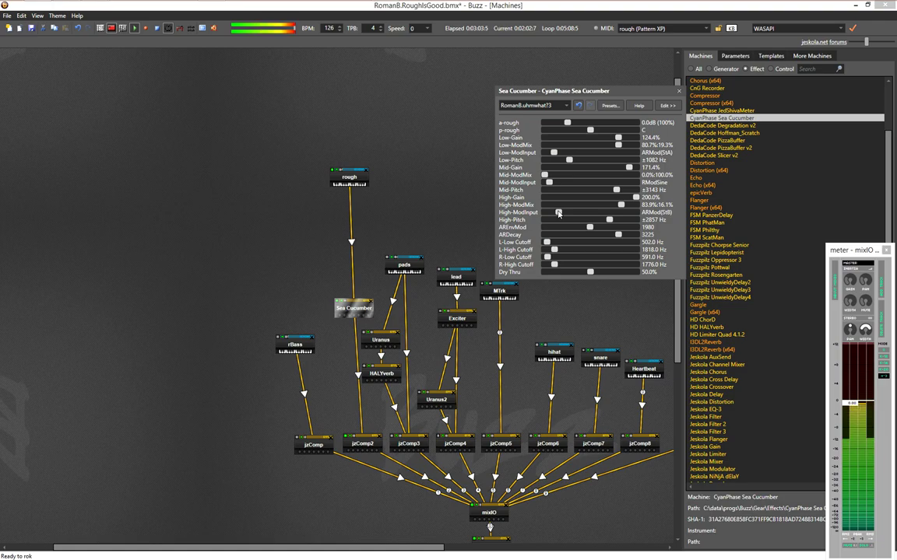
# Set AREnvMod to 1898 and ARDecay to 3061, then return to the sequence editor
pyautogui.scroll(1, 558, 214)
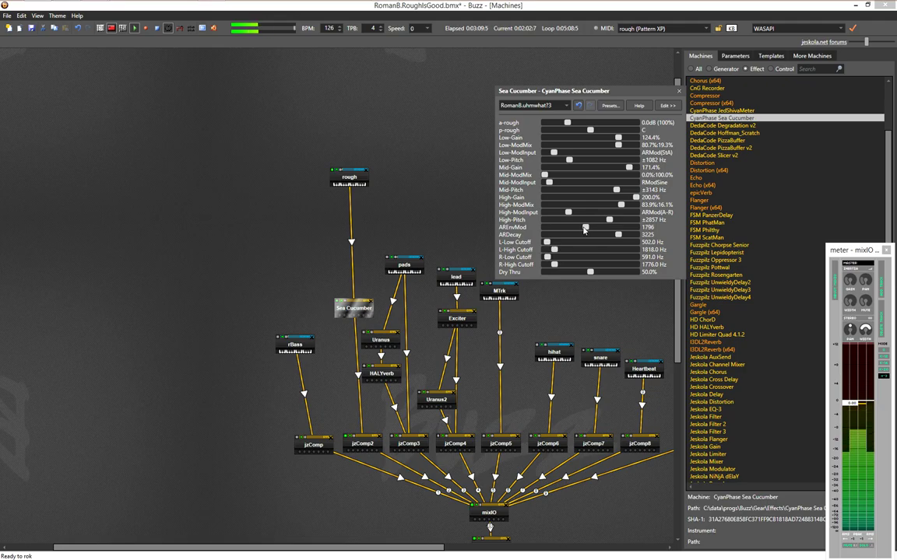
pyautogui.moveTo(591, 229); pyautogui.dragTo(594, 229)
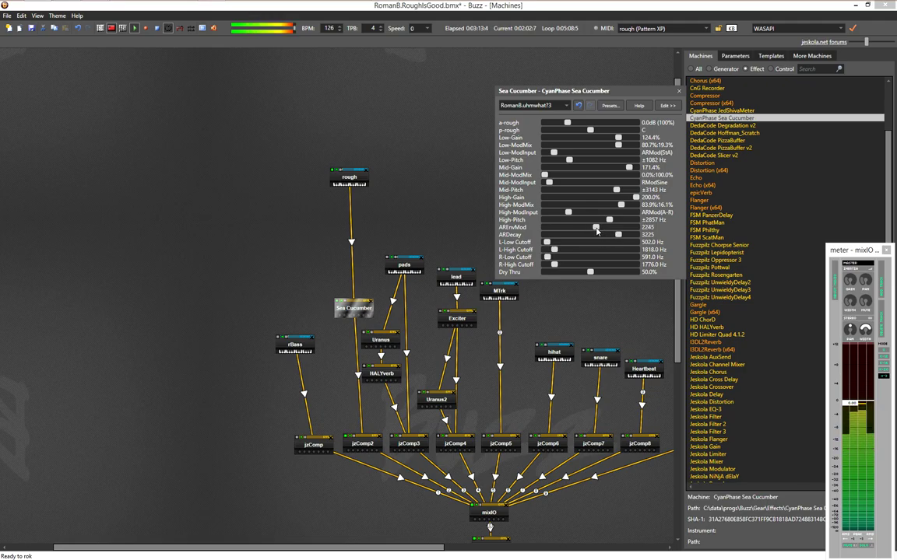
pyautogui.moveTo(596, 229); pyautogui.dragTo(589, 229)
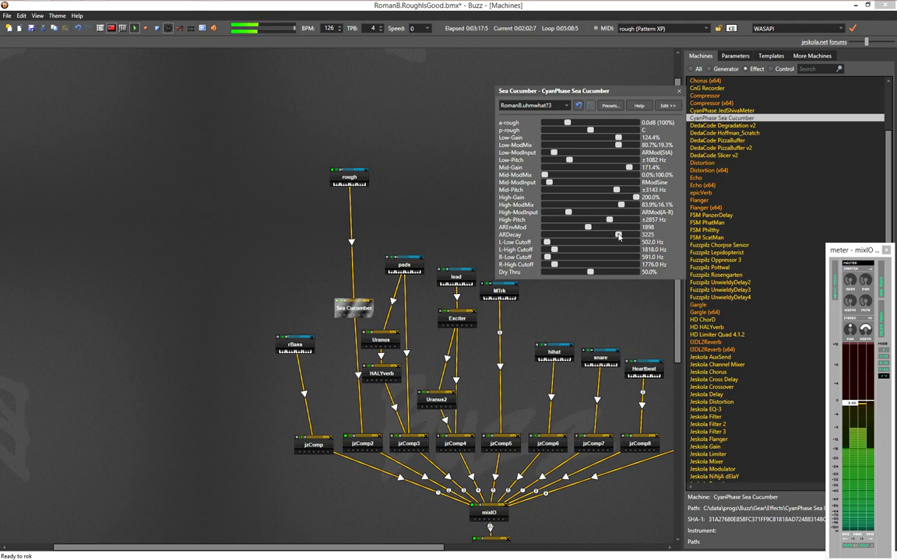
pyautogui.moveTo(616, 237); pyautogui.dragTo(613, 236)
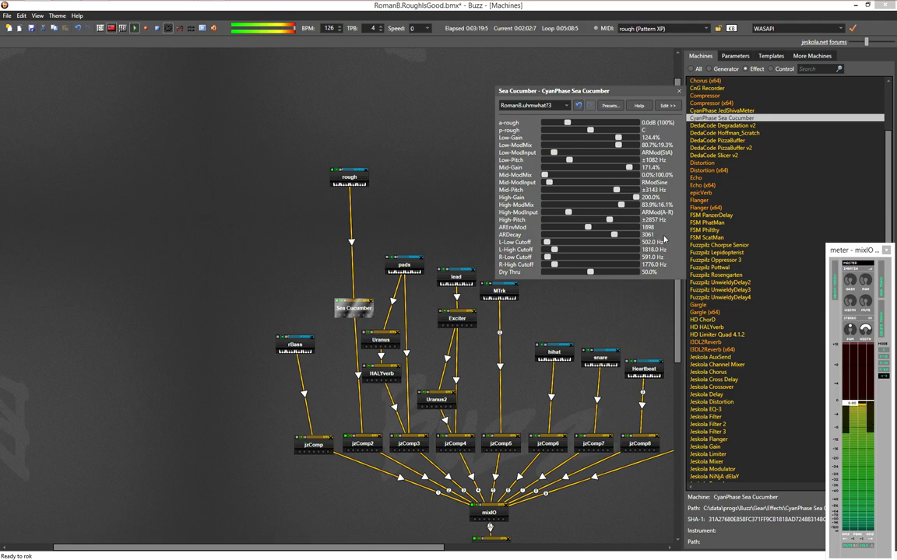
pyautogui.press('Escape')
pyautogui.press('F4')
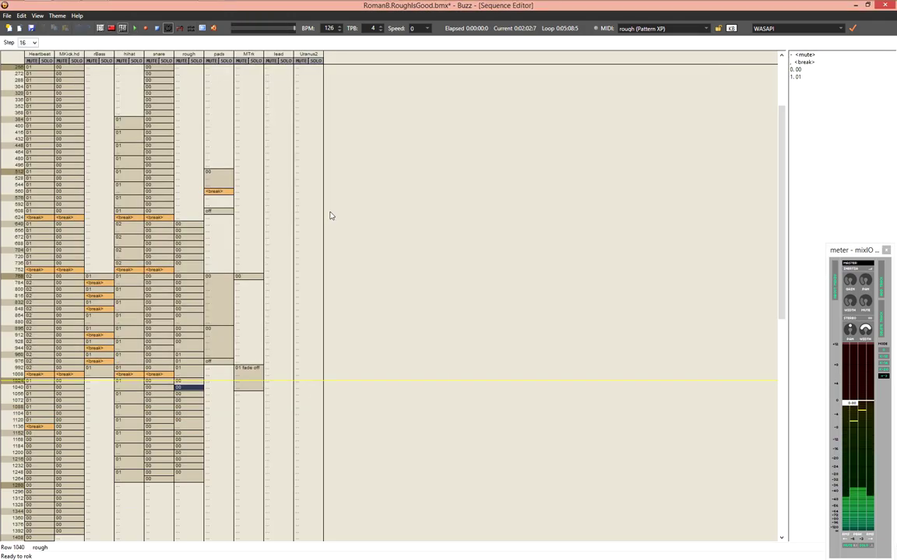
# Audition the song by starting playback from rows 768, 256 and finally 512
pyautogui.click(228, 281)
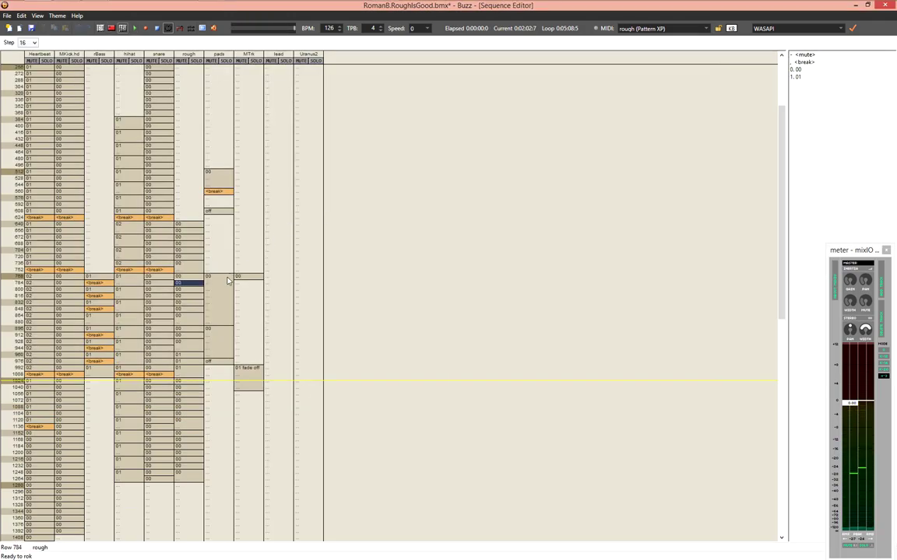
pyautogui.click(226, 277)
pyautogui.press('F5')
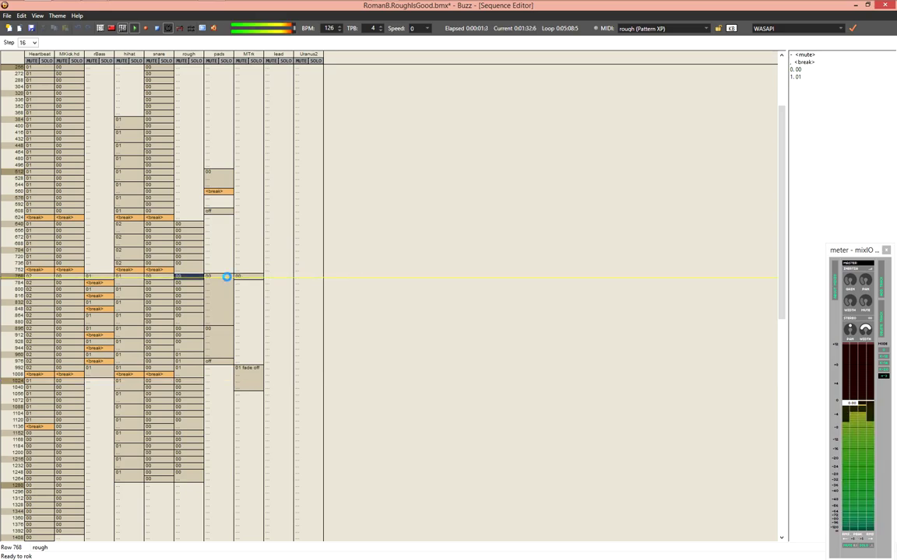
pyautogui.press('Home')
pyautogui.press('pagedown')
pyautogui.press('F5')
pyautogui.press('pagedown')
pyautogui.press('F5')
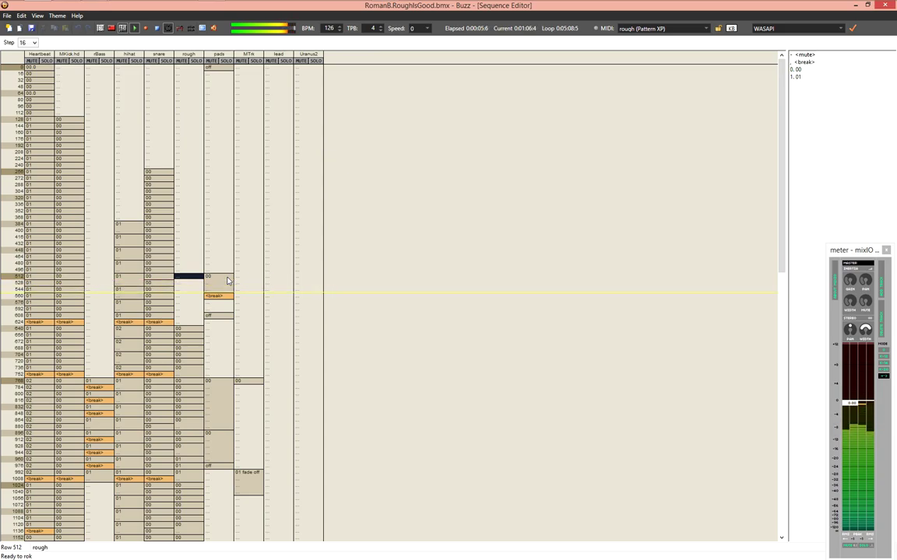
# Open the mixIO mixer from the machine graph
pyautogui.press('F3')
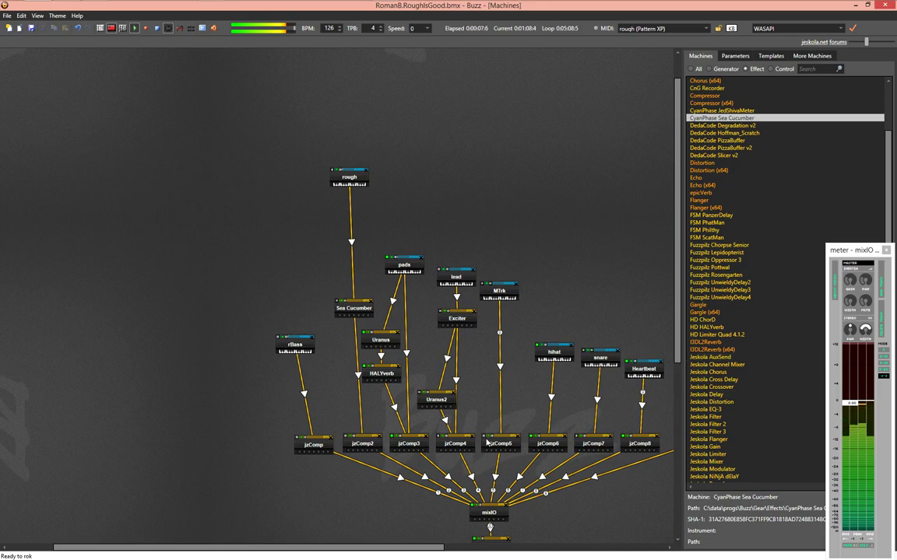
pyautogui.doubleClick(489, 513)
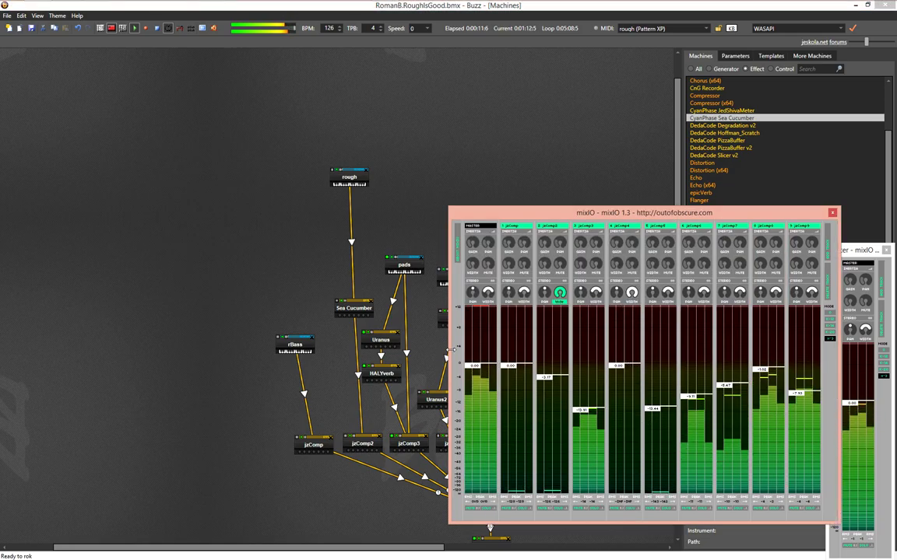
pyautogui.click(309, 312)
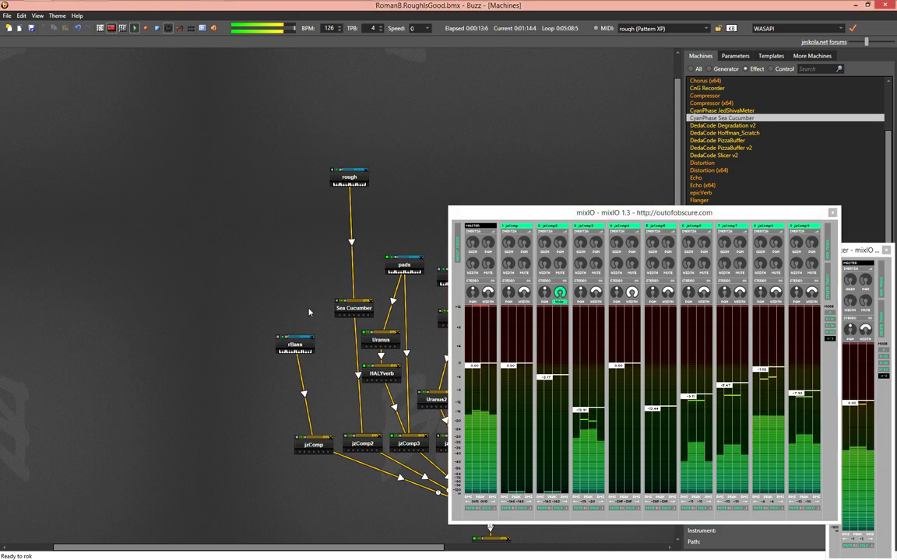
# Jump playback to the MTrk entry at row 768 and lower mixIO channel 5 to -12.73 dB
pyautogui.press('F4')
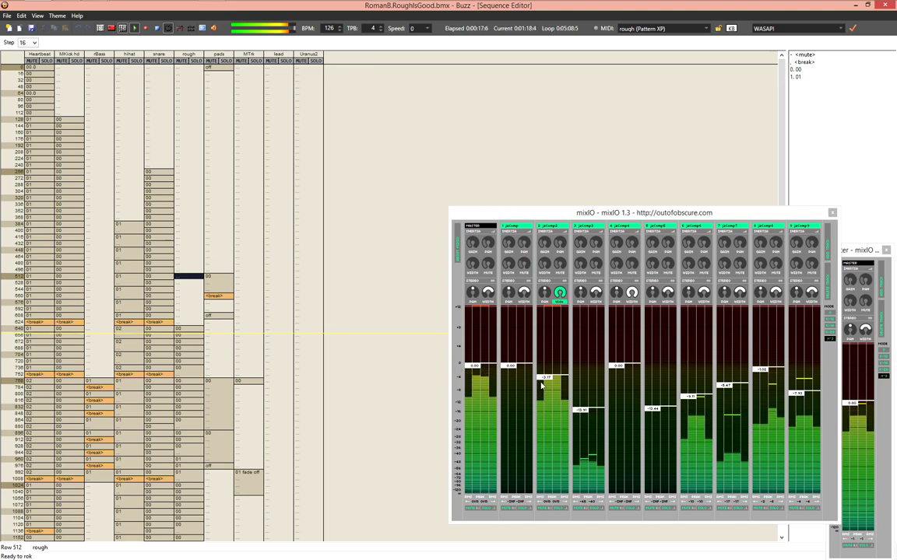
pyautogui.click(252, 382)
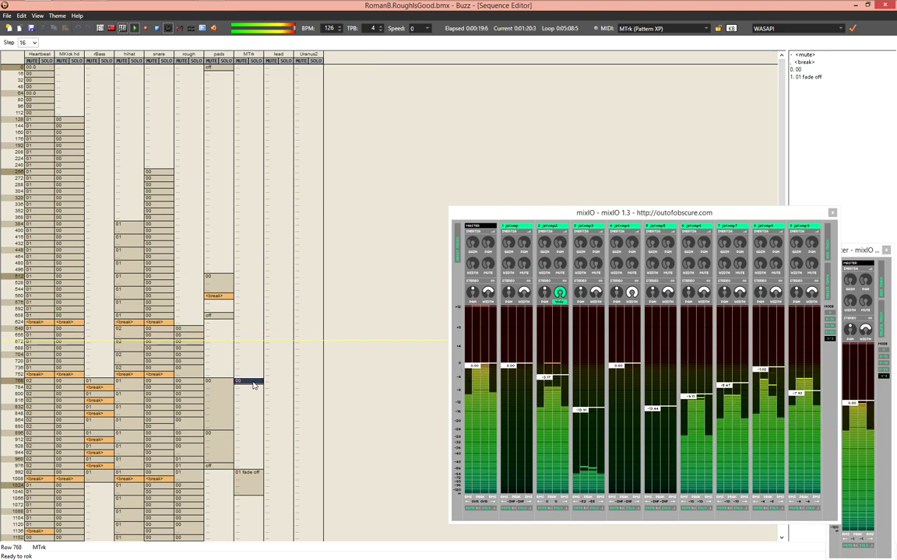
pyautogui.press('F3')
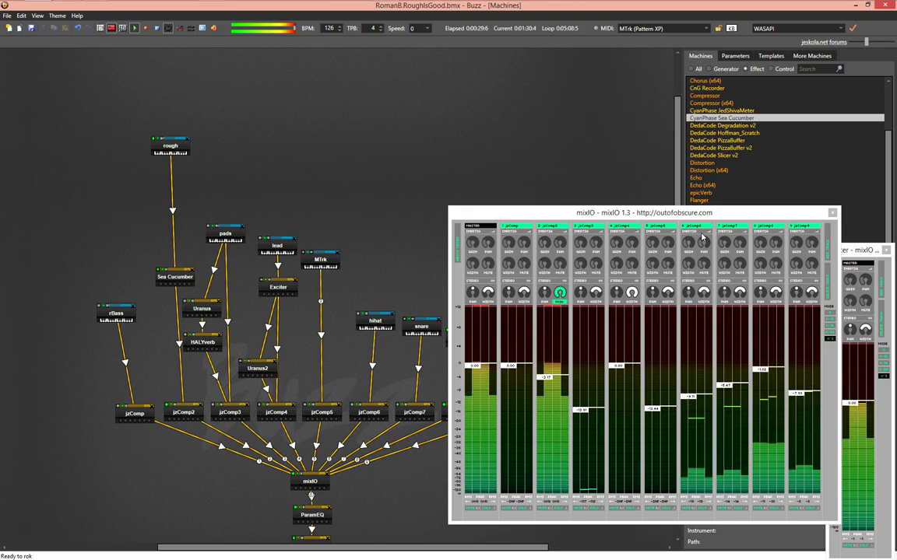
pyautogui.click(656, 408)
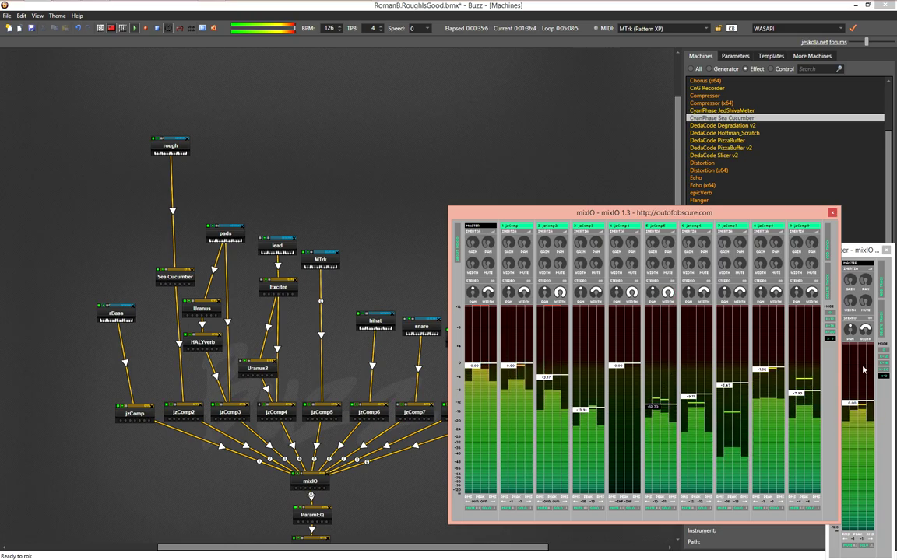
pyautogui.click(868, 433)
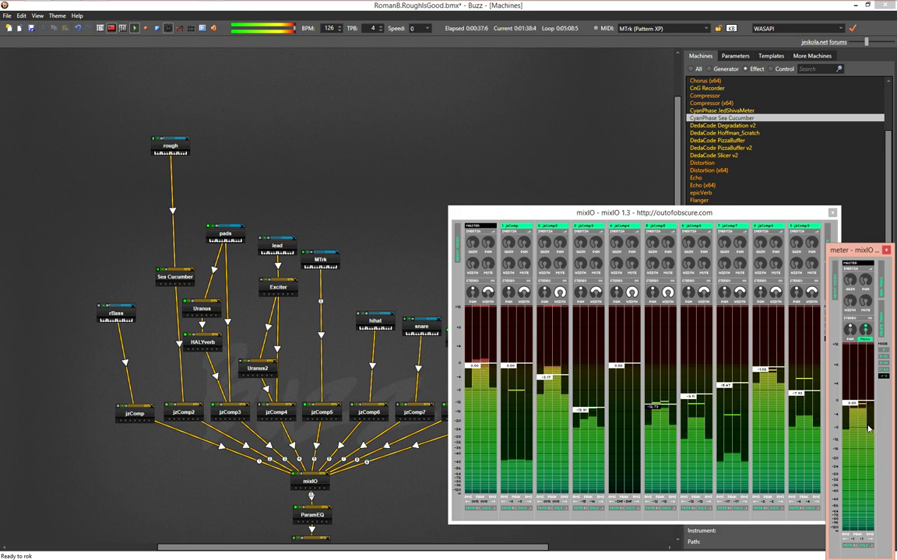
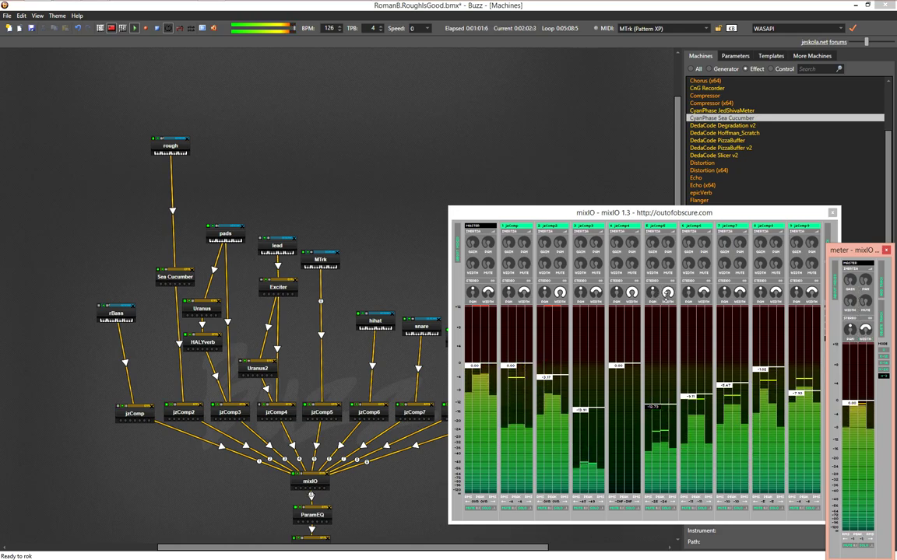
# Close the mixIO mixer and go to the pads track at row 1264 in the song sequence
pyautogui.click(666, 291)
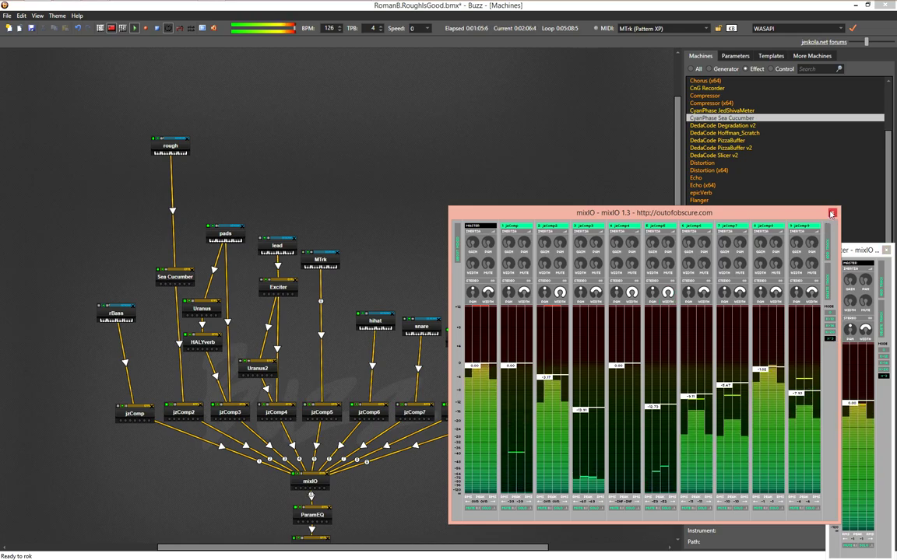
pyautogui.click(885, 254)
pyautogui.press('F4')
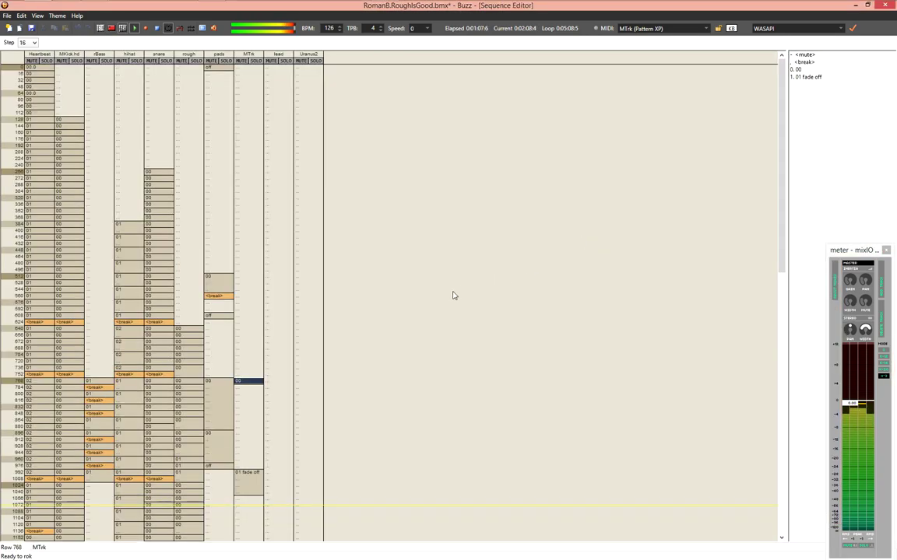
pyautogui.press('Up')
pyautogui.press('Up')
pyautogui.press('Up')
pyautogui.press('Up')
pyautogui.press('Up')
pyautogui.press('Up')
pyautogui.press('Up')
pyautogui.press('Up')
pyautogui.press('Up')
pyautogui.press('Up')
pyautogui.press('Up')
pyautogui.press('Up')
pyautogui.press('Up')
pyautogui.press('Up')
pyautogui.press('Up')
pyautogui.press('Up')
pyautogui.press('Up')
pyautogui.press('Up')
pyautogui.press('Up')
pyautogui.press('Up')
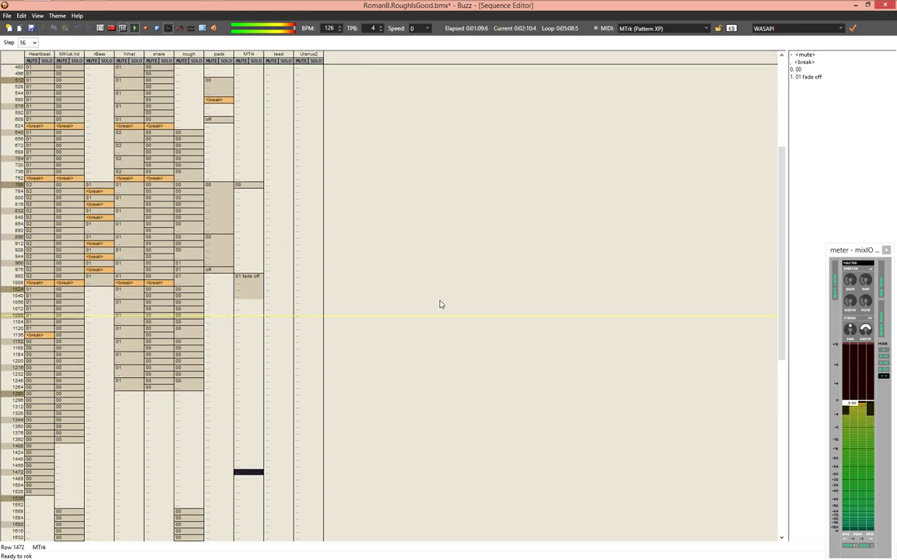
pyautogui.press('Up')
pyautogui.press('Left')
# Insert a new rough track and move it beside the original rough track
pyautogui.press('Return')
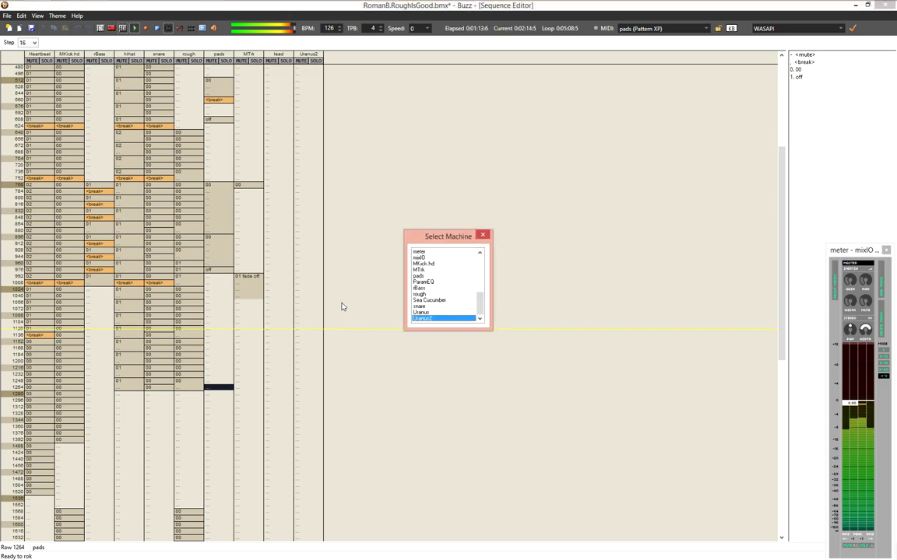
pyautogui.press('r')
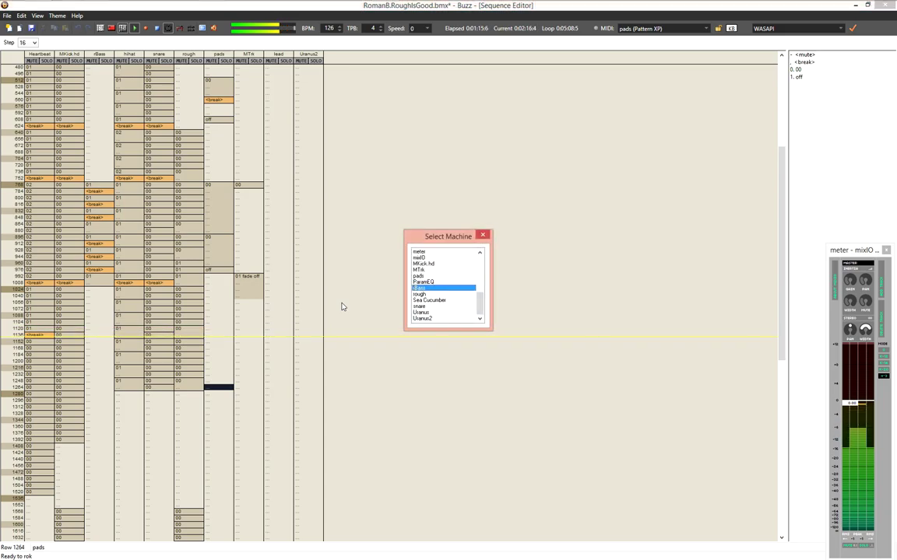
pyautogui.press('r')
pyautogui.press('Return')
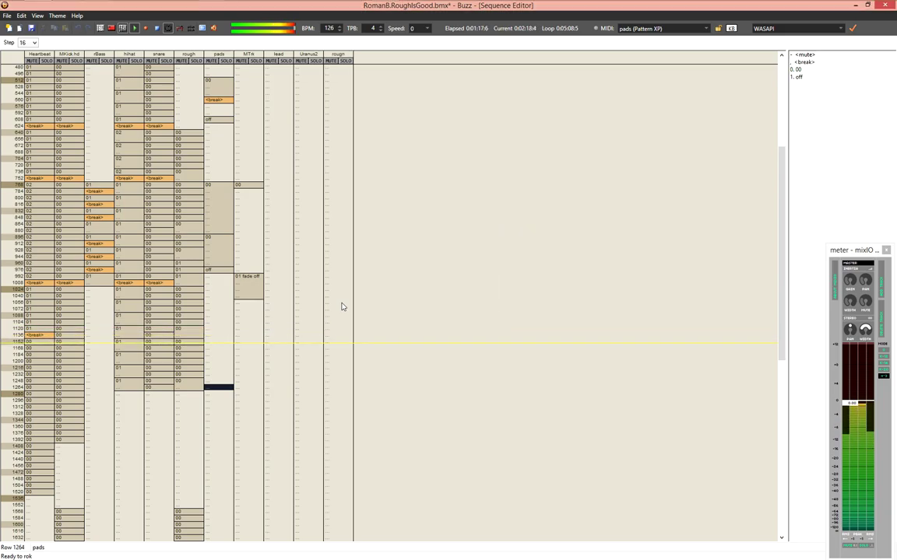
pyautogui.press('Right')
pyautogui.press('Right')
pyautogui.press('Right')
pyautogui.press('Right')
pyautogui.hotkey('ctrl', 'Left')
pyautogui.hotkey('ctrl', 'Left')
pyautogui.hotkey('ctrl', 'Left')
pyautogui.hotkey('ctrl', 'Left')
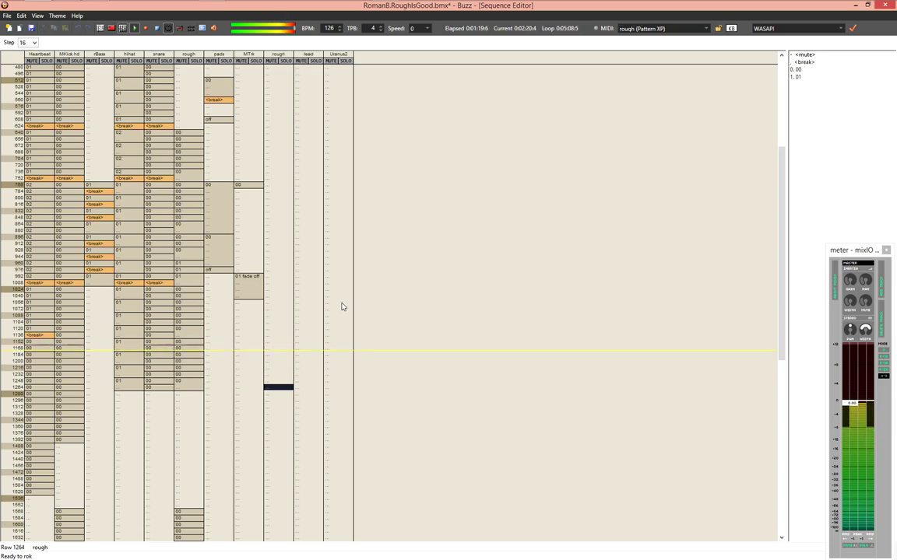
pyautogui.press('Up')
pyautogui.press('Up')
pyautogui.press('Up')
pyautogui.press('Up')
pyautogui.press('Up')
pyautogui.press('Up')
pyautogui.press('Up')
pyautogui.press('Up')
pyautogui.press('Up')
pyautogui.press('Up')
pyautogui.press('Up')
pyautogui.press('Up')
pyautogui.press('Up')
pyautogui.press('Up')
pyautogui.press('Up')
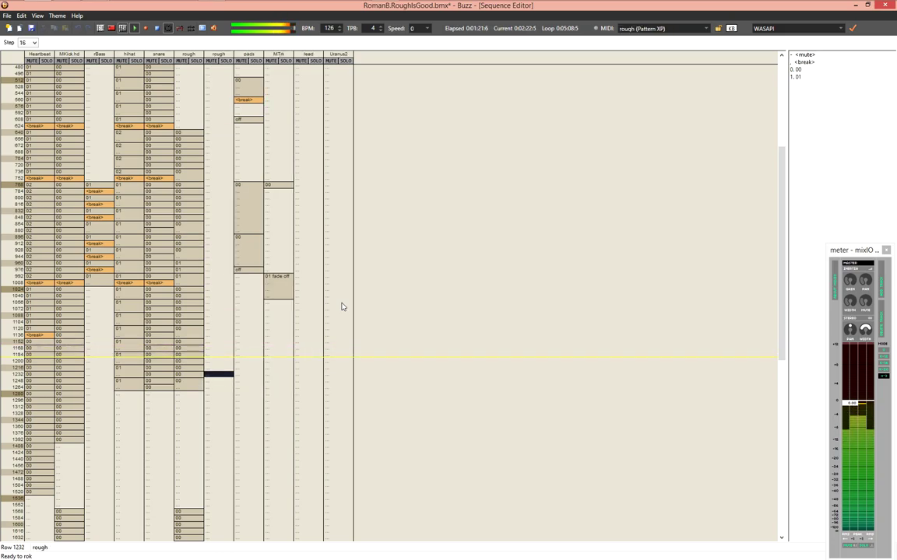
# Create a new rough pattern named control0
pyautogui.press('Return')
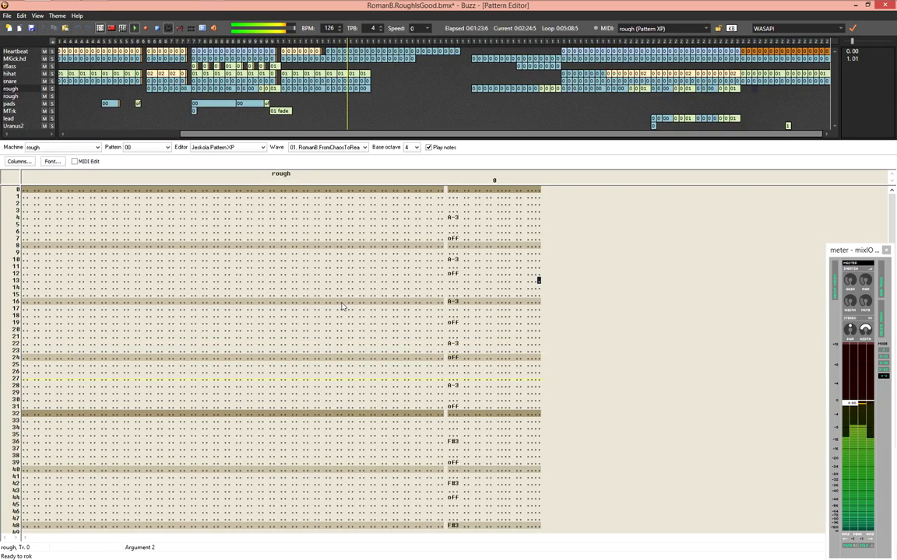
pyautogui.hotkey('ctrl', 'Return')
pyautogui.write('c')
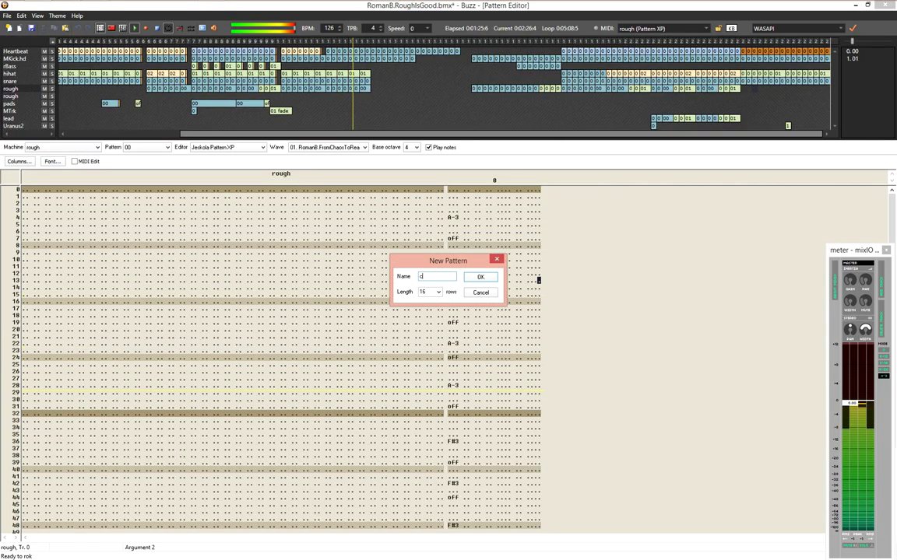
pyautogui.write('ontrol0')
pyautogui.press('Tab')
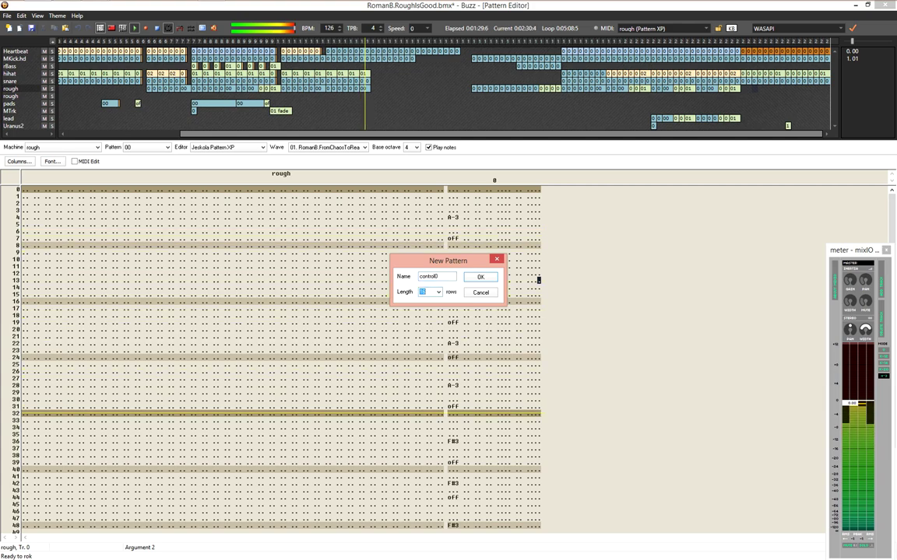
pyautogui.write('32')
pyautogui.press('Return')
# Set control0's properties to 16 beats long at 4 rows per beat
pyautogui.hotkey('ctrl', 'BackSpace')
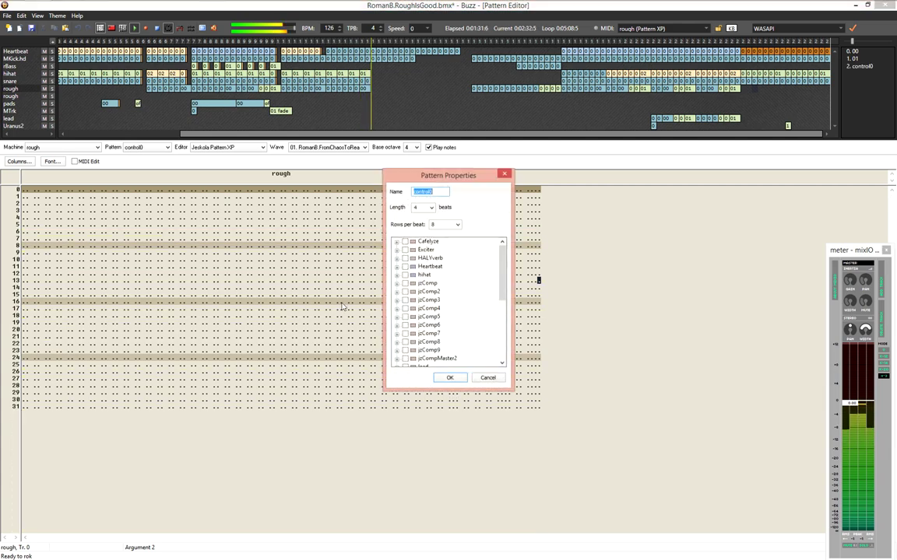
pyautogui.press('Tab')
pyautogui.write('48')
pyautogui.press('Return')
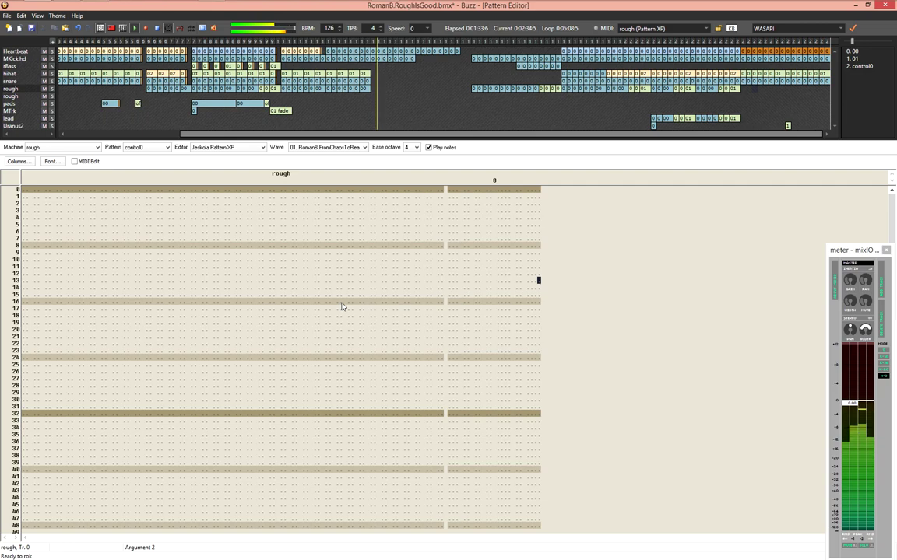
pyautogui.hotkey('ctrl', 'BackSpace')
pyautogui.press('Tab')
pyautogui.press('Tab')
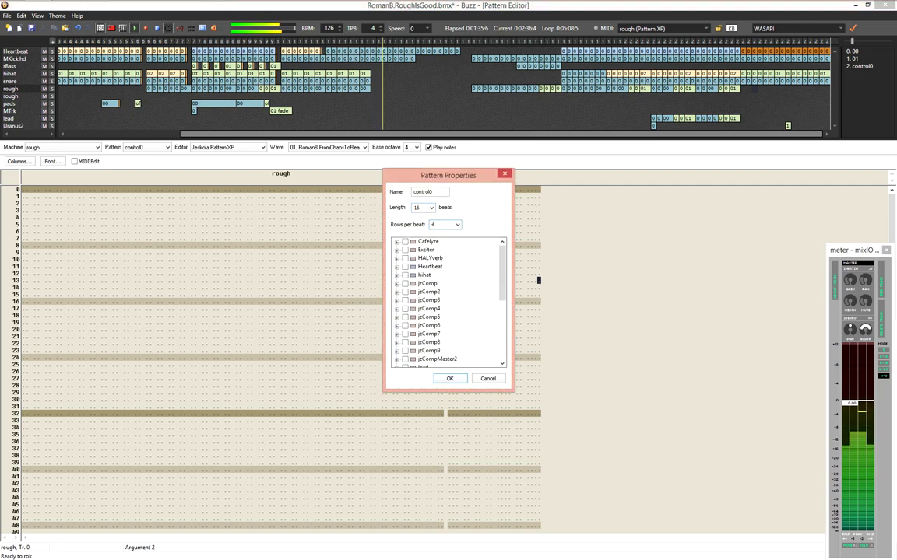
pyautogui.press('Return')
# Select control0's Filter Cutoff column starting from row 0
pyautogui.click(214, 267)
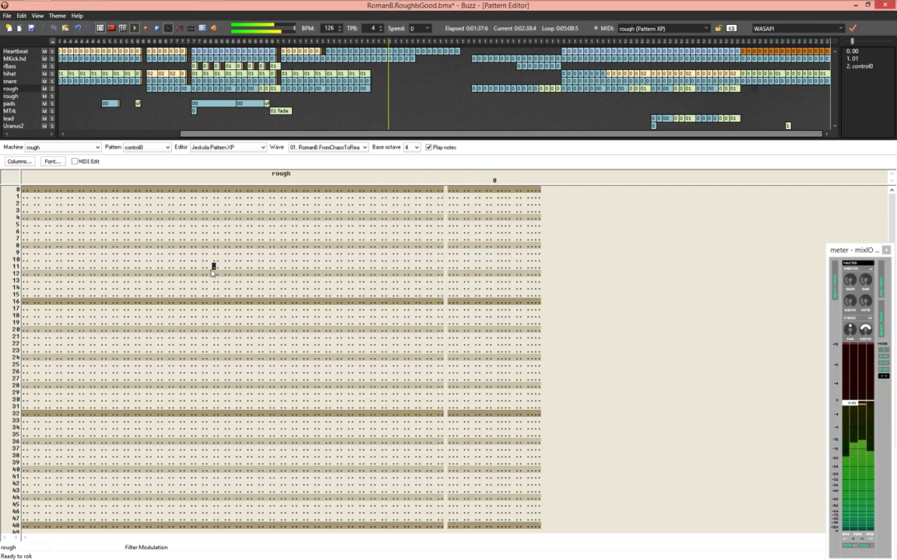
pyautogui.press('Left')
pyautogui.press('Left')
pyautogui.press('Left')
pyautogui.press('Left')
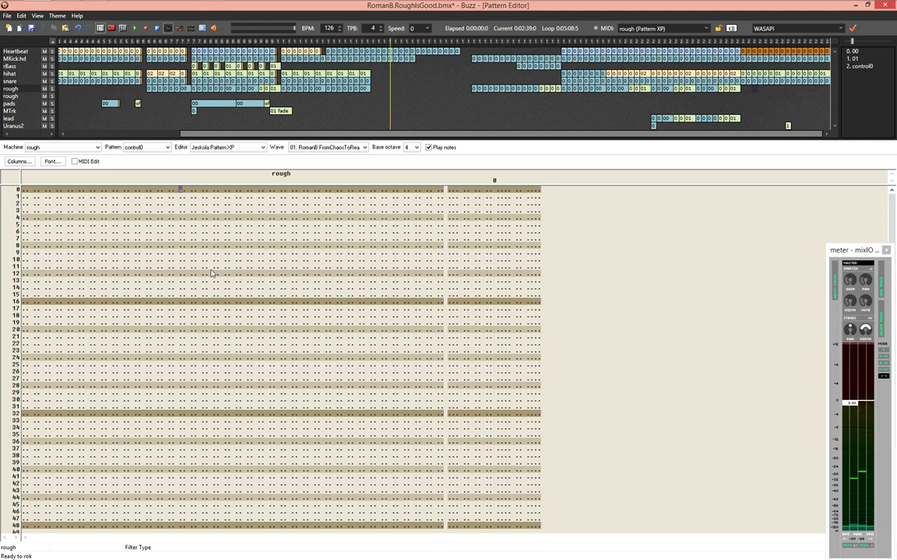
pyautogui.press('Right')
pyautogui.press('Right')
pyautogui.press('Right')
pyautogui.press('Right')
pyautogui.press('Left')
pyautogui.press('Left')
pyautogui.press('Left')
pyautogui.hotkey('shift', 'End')
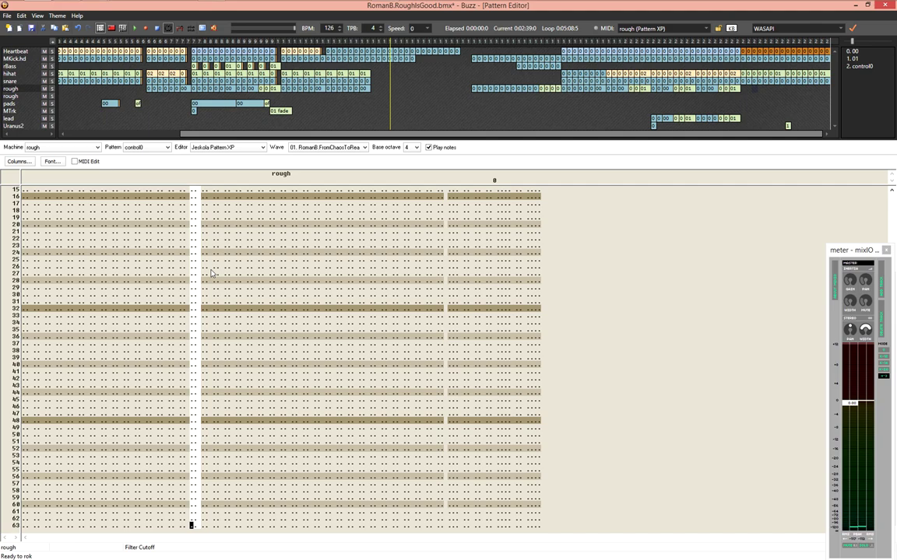
pyautogui.press('Up')
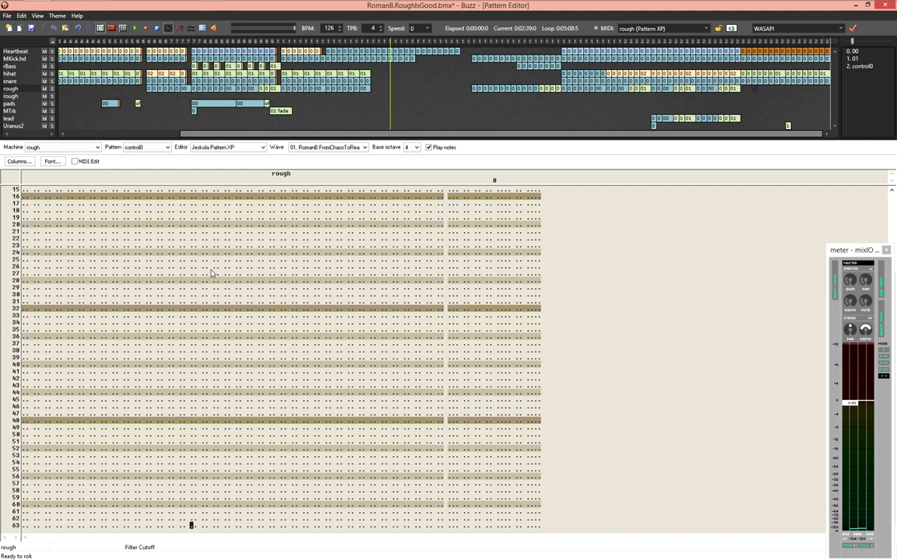
pyautogui.hotkey('shift', 'Home')
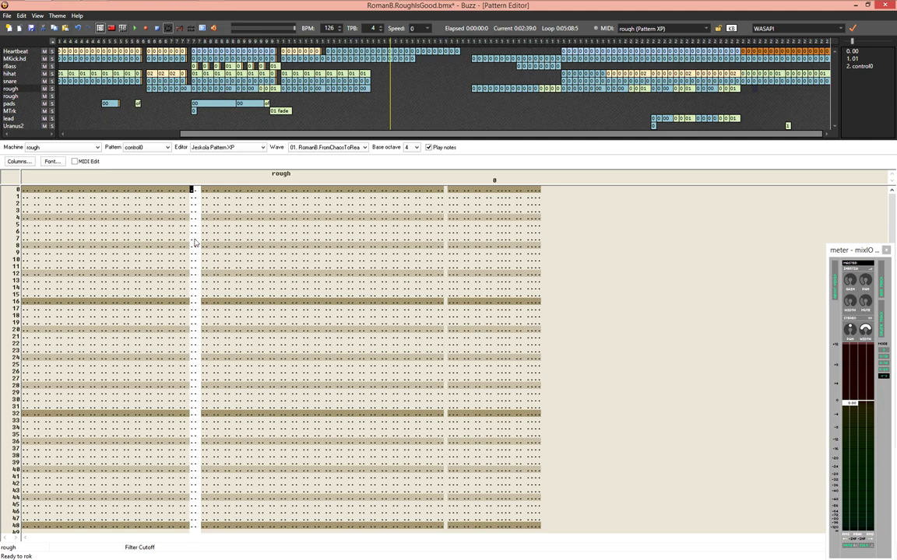
# Fill the whole Filter Cutoff column with random values and start playback
pyautogui.rightClick(195, 242)
pyautogui.click(195, 242)
pyautogui.moveTo(190, 225); pyautogui.dragTo(193, 307)
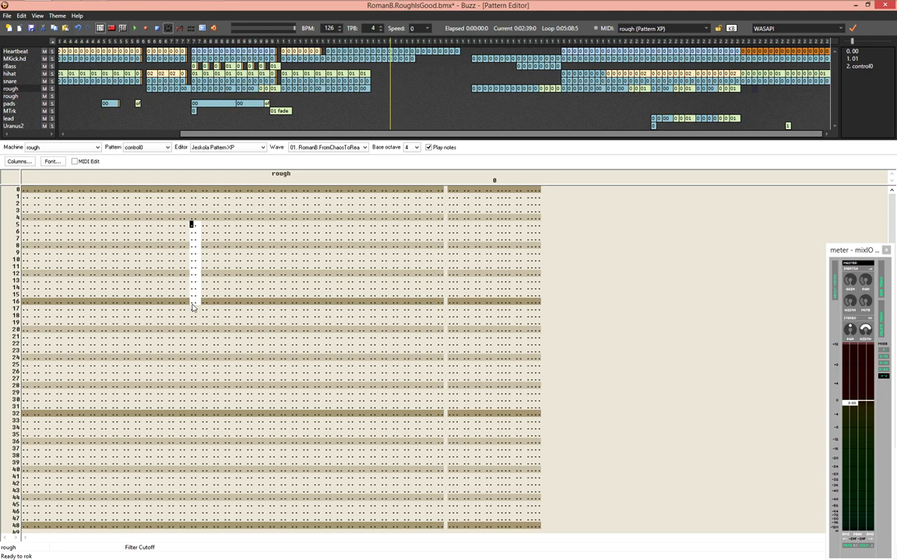
pyautogui.click(193, 304)
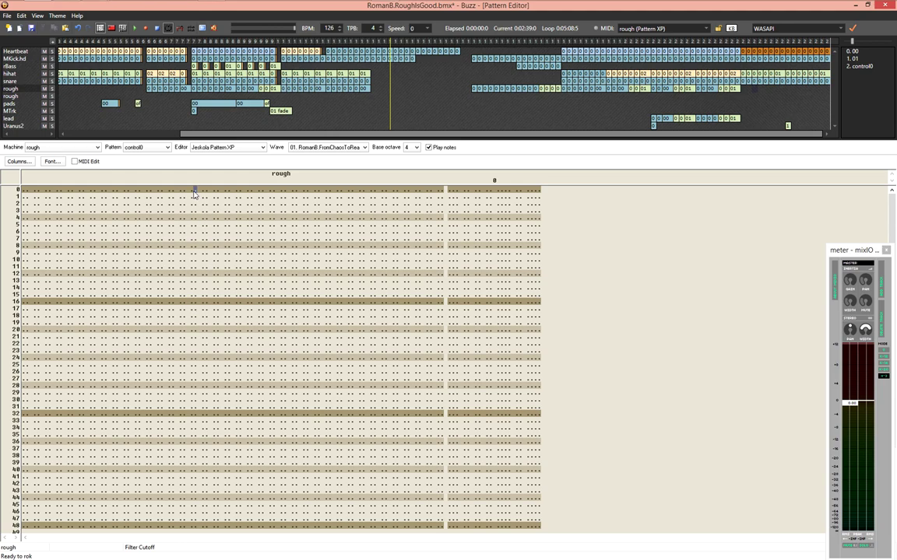
pyautogui.hotkey('shift', 'End')
pyautogui.hotkey('ctrl', 'r')
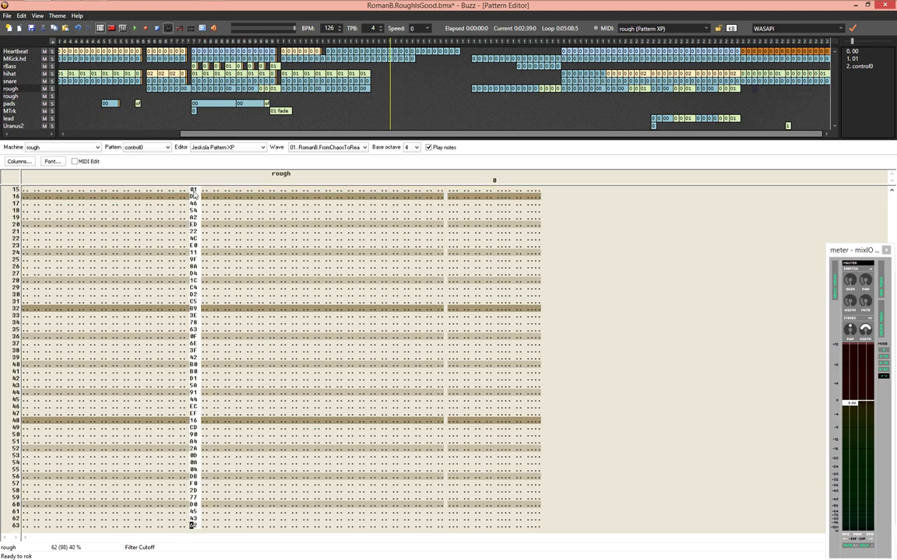
pyautogui.press('F5')
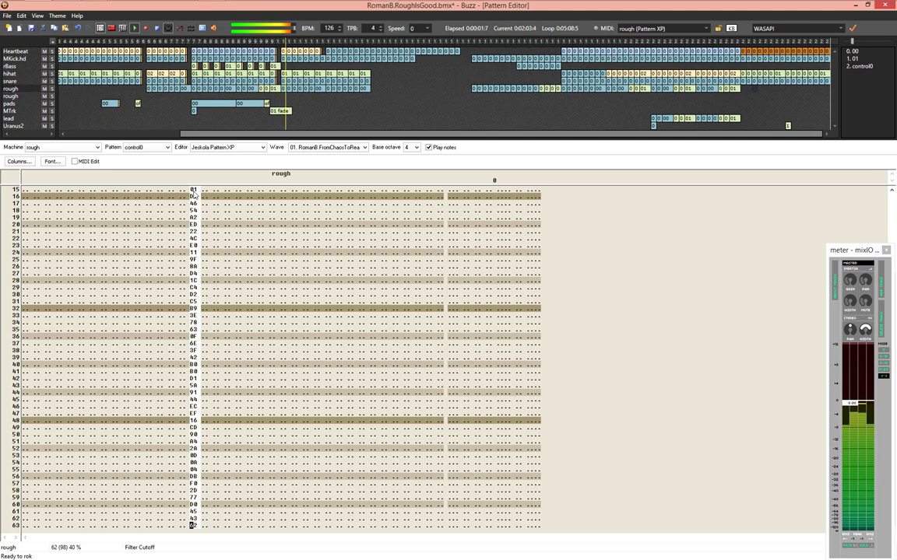
# Place control0 at row 1024 on the second rough track and stop playback
pyautogui.press('F4')
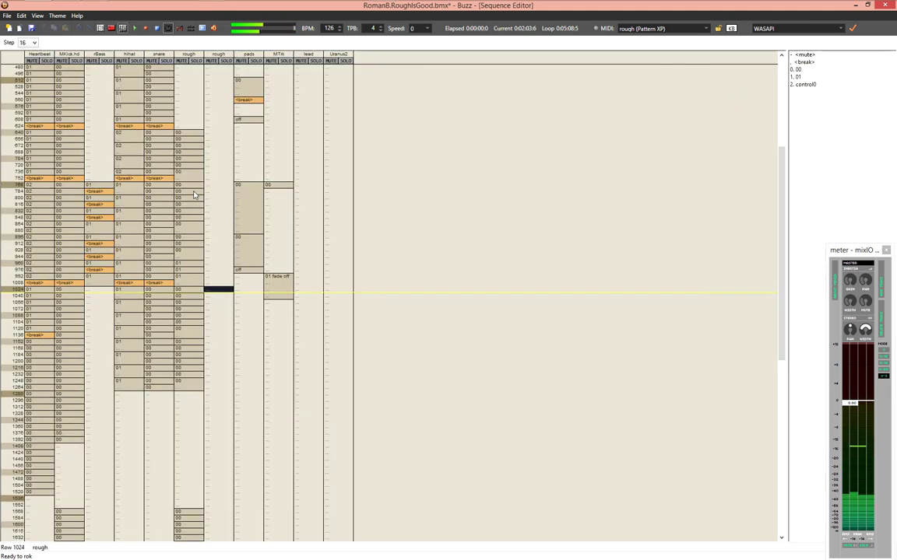
pyautogui.press('2')
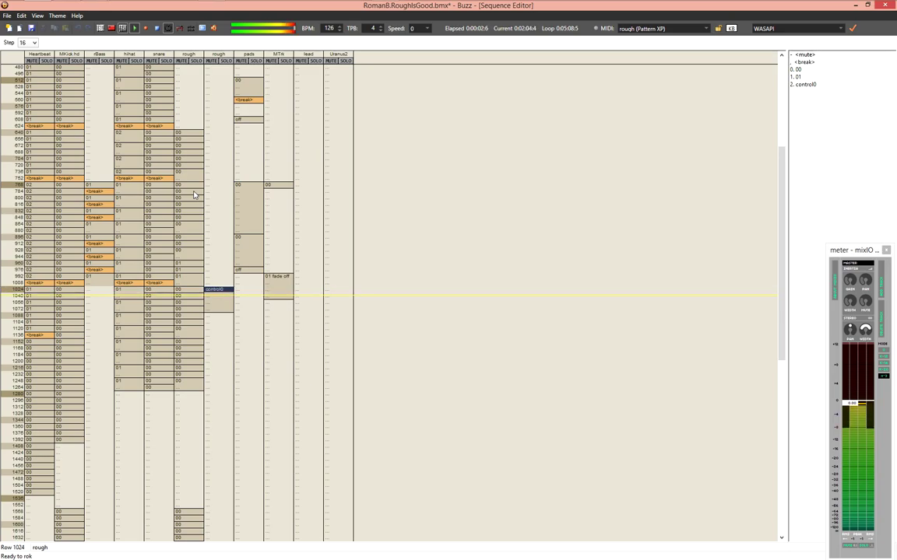
pyautogui.press('F8')
# Open the rough synth's parameters and lower its Inertia from 109 to 33 during playback
pyautogui.press('F3')
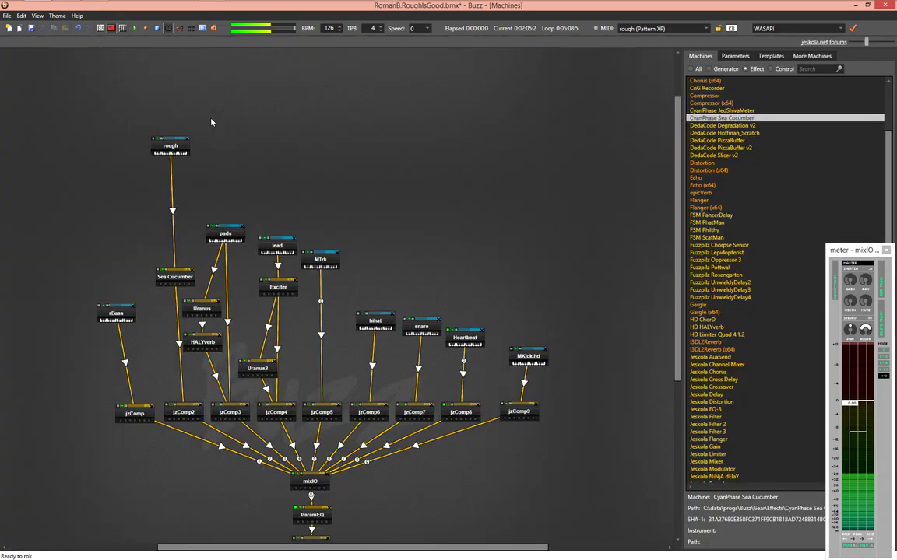
pyautogui.doubleClick(181, 154)
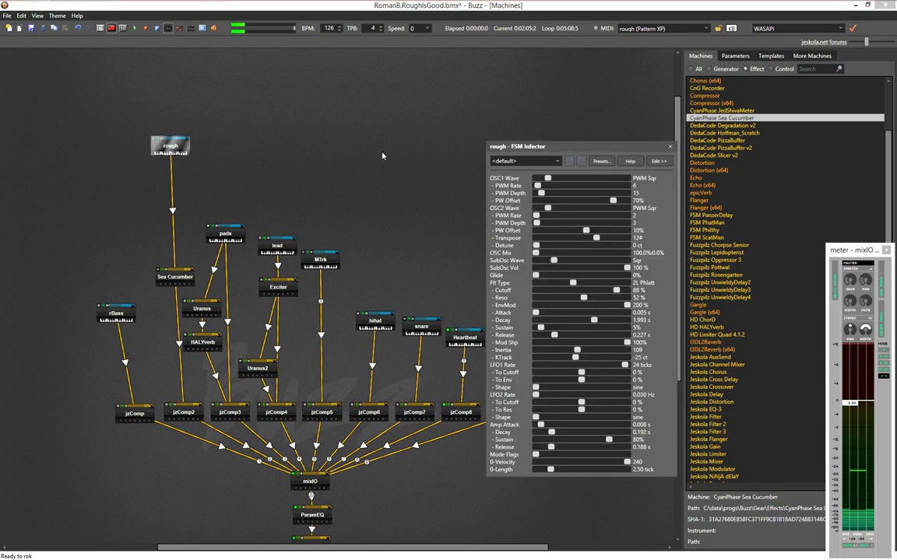
pyautogui.press('F5')
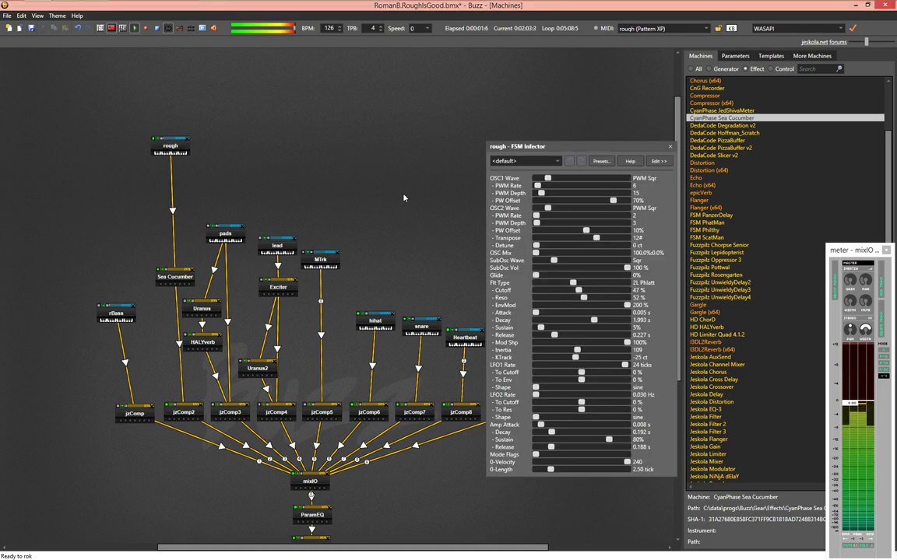
pyautogui.moveTo(577, 354); pyautogui.dragTo(542, 352)
# Bypass Sea Cucumber, drop rough's Inertia to 0, then stop and show the sequence
pyautogui.rightClick(161, 251)
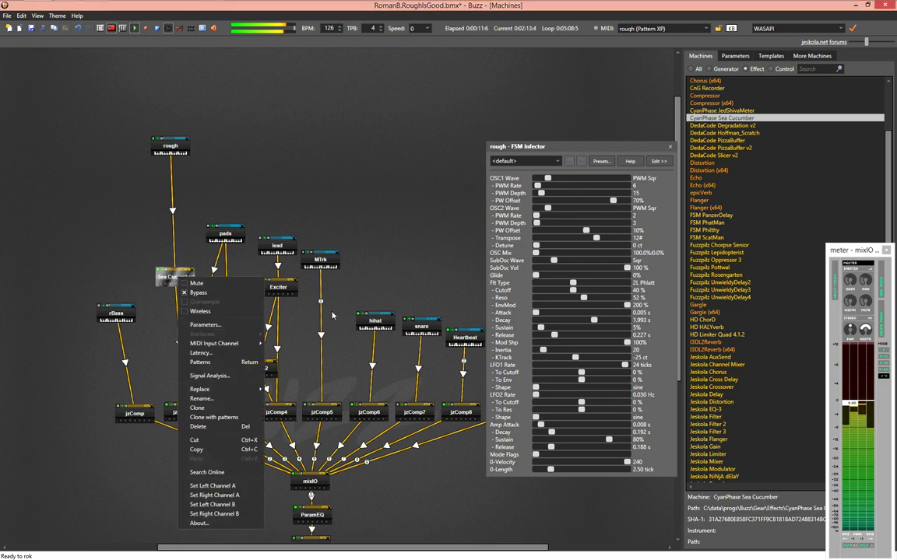
pyautogui.click(189, 264)
pyautogui.press('F5')
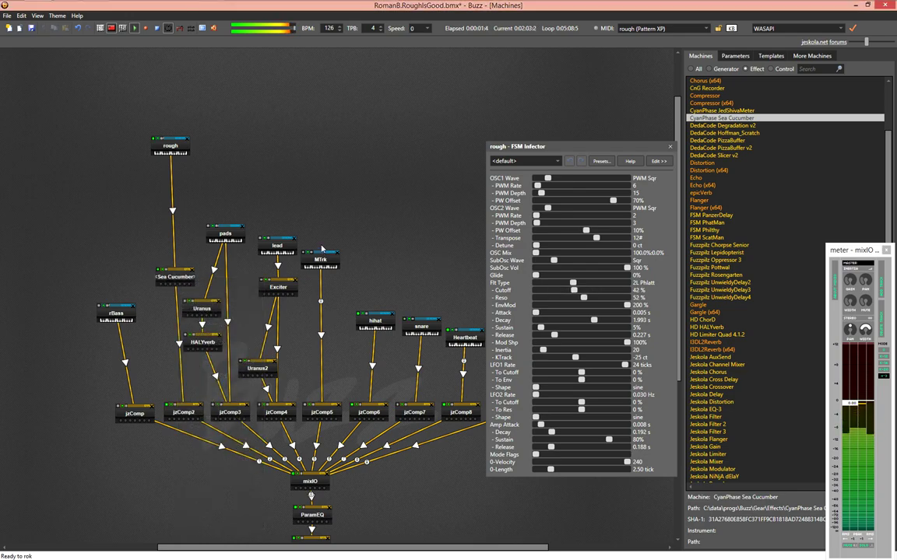
pyautogui.moveTo(543, 349); pyautogui.dragTo(528, 352)
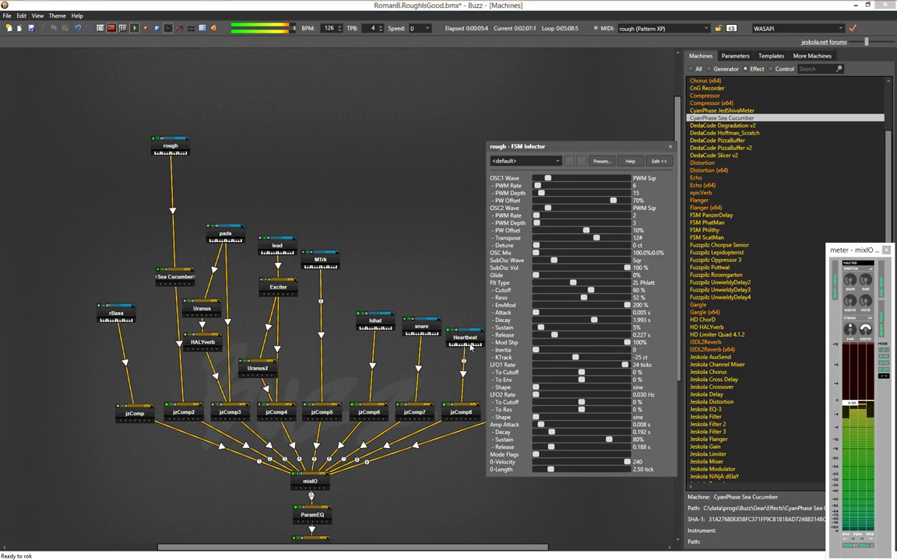
pyautogui.press('F8')
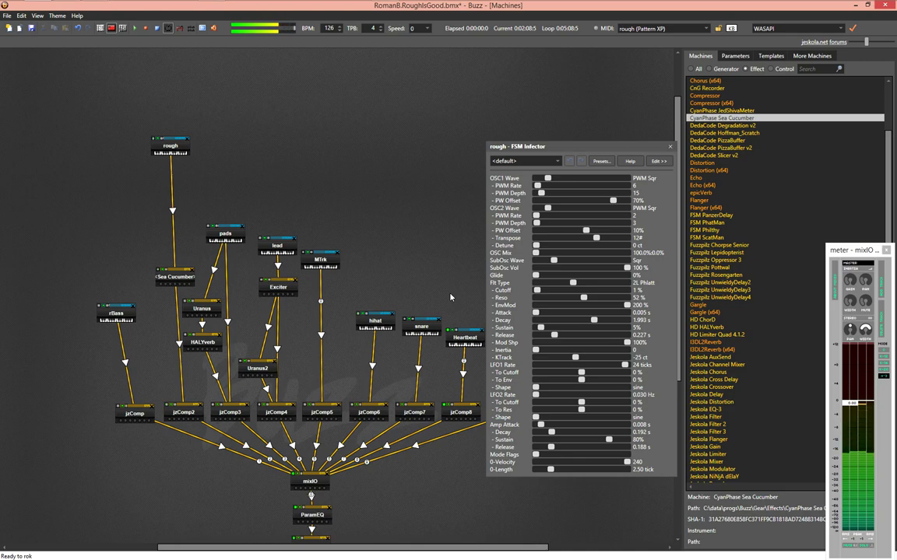
pyautogui.press('F4')
# Play from row 1024 while adjusting rough's Cutoff/EnvMod sliders and raising Inertia to 178
pyautogui.click(193, 290)
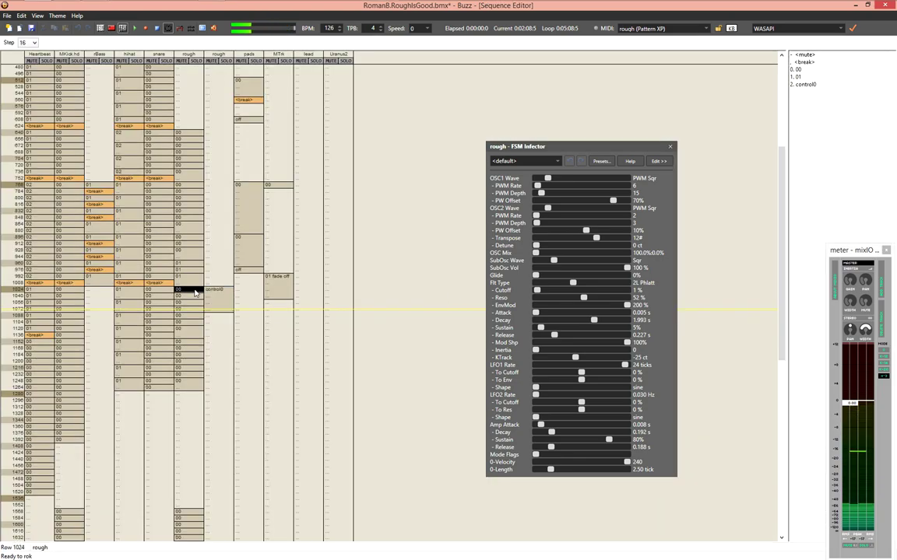
pyautogui.press('F5')
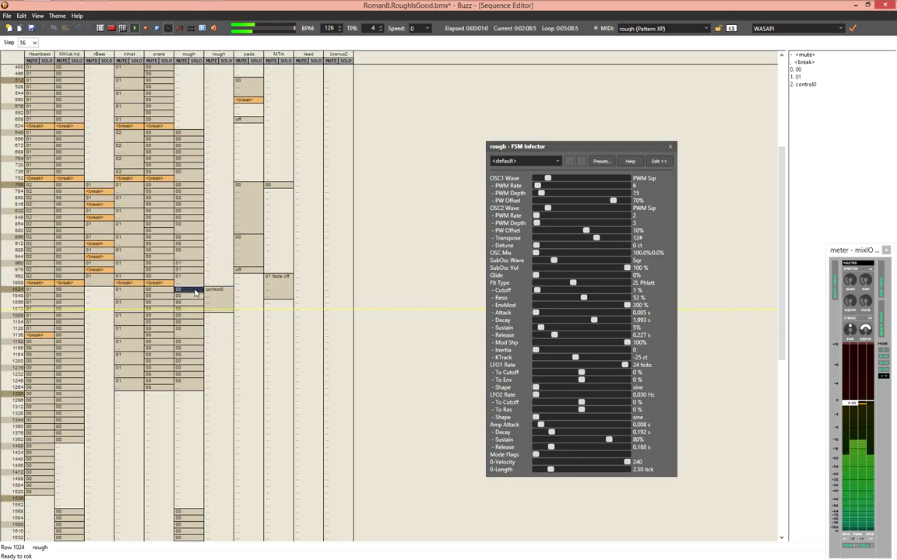
pyautogui.moveTo(537, 290); pyautogui.dragTo(622, 290)
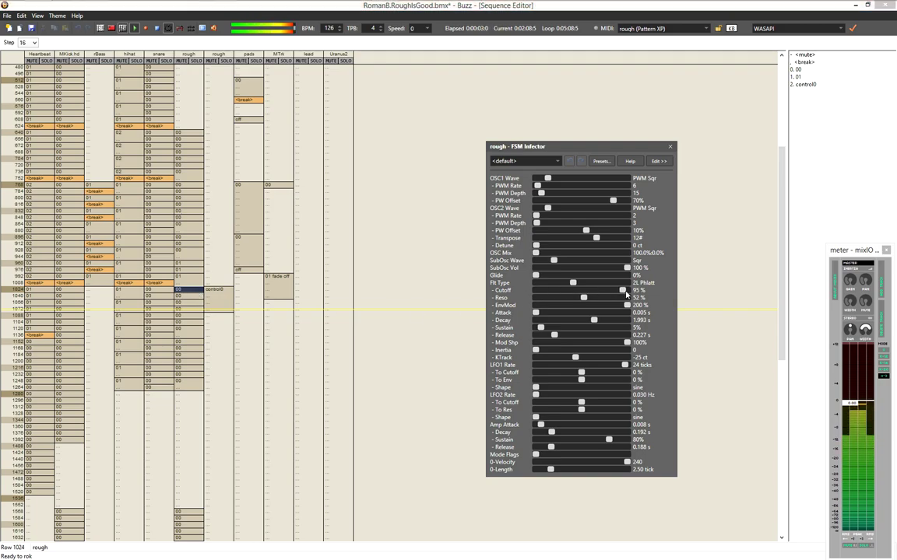
pyautogui.moveTo(555, 296); pyautogui.dragTo(454, 296)
pyautogui.press('F6')
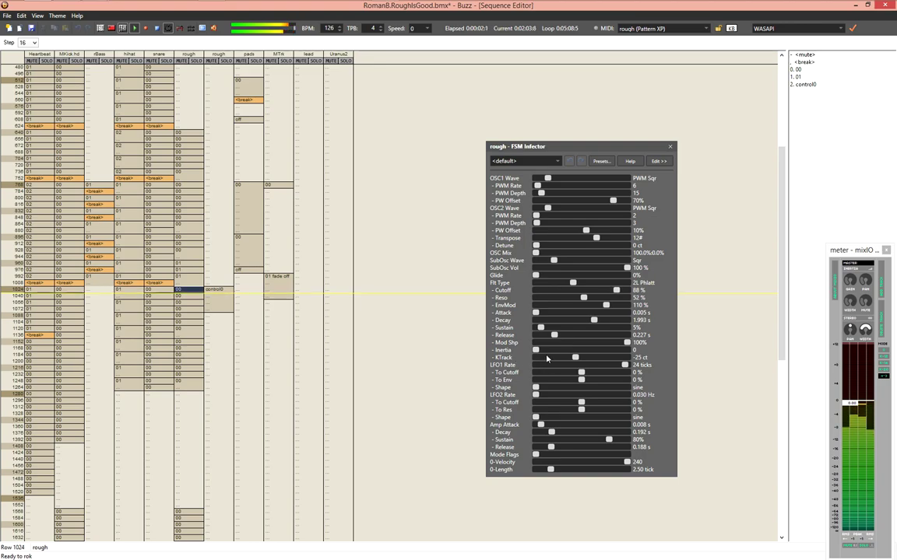
pyautogui.moveTo(534, 349); pyautogui.dragTo(604, 354)
pyautogui.click(418, 333)
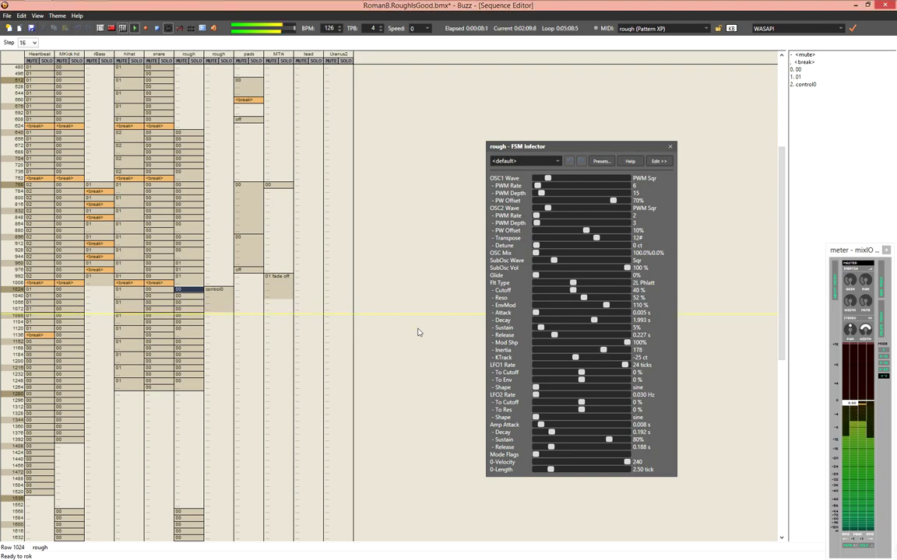
pyautogui.press('F8')
# Create a new rough pattern named 'setup' at row 768 of the second rough track
pyautogui.click(226, 289)
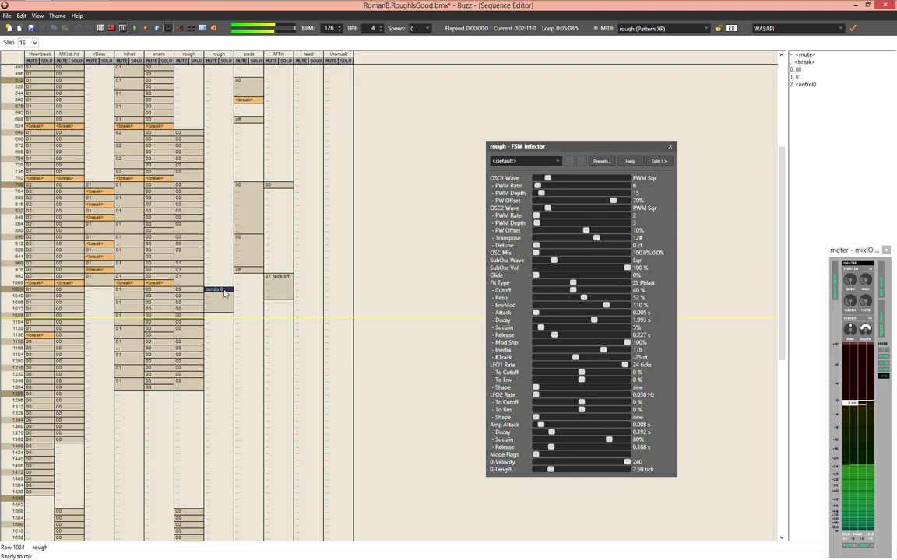
pyautogui.press('pageup')
pyautogui.press('Return')
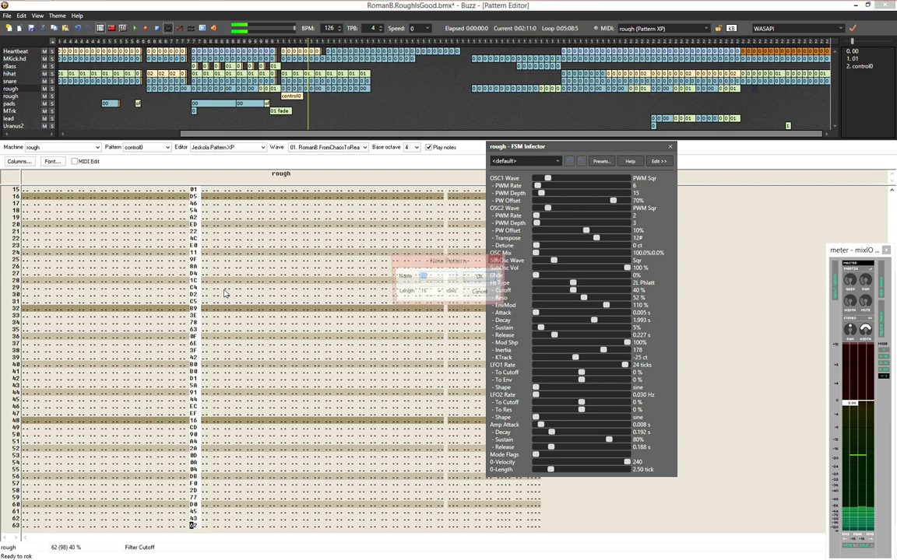
pyautogui.write('setup')
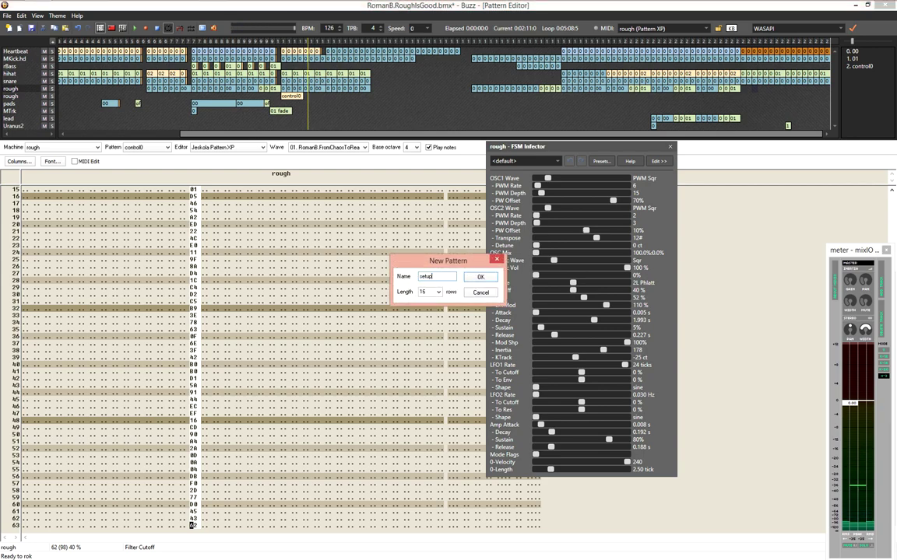
pyautogui.press('Return')
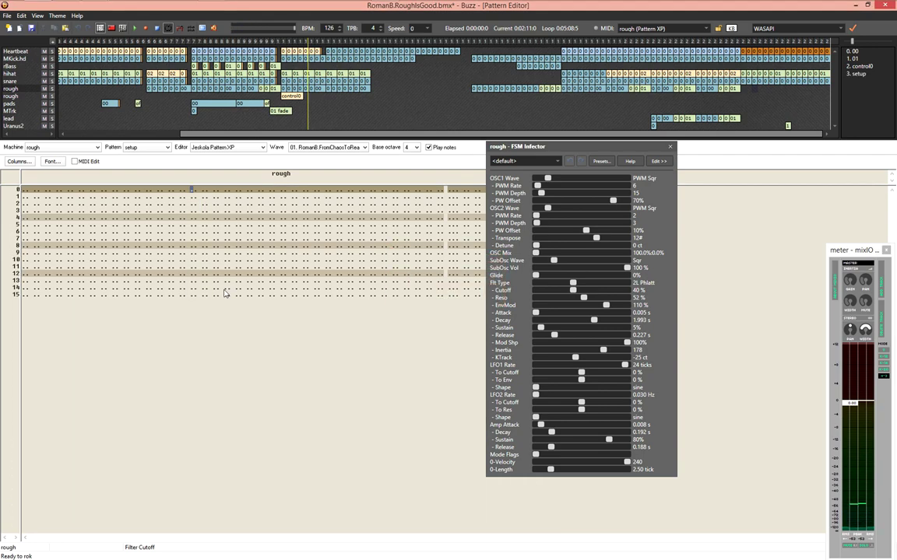
# Enter Filter Cutoff A8 (70%) on the setup pattern's first row and audition it
pyautogui.write('60708')
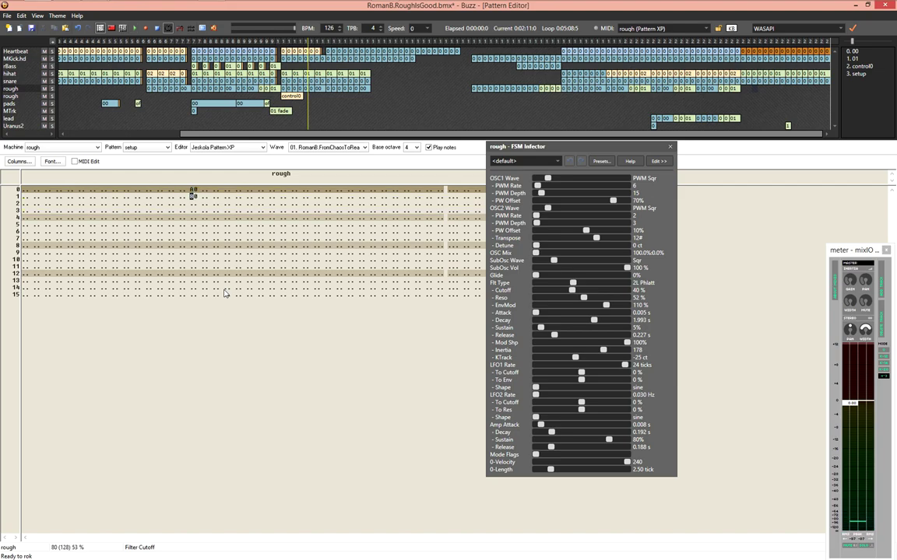
pyautogui.press('Down')
pyautogui.press('Delete')
pyautogui.write('5')
pyautogui.press('Up')
pyautogui.press('F5')
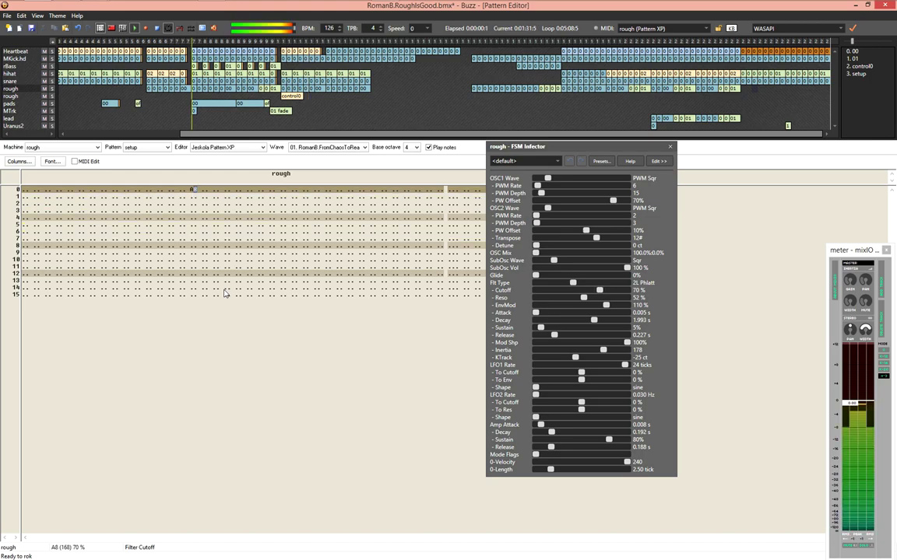
# Stop playback and move to row 1280 of the second rough track in the sequence
pyautogui.press('F4')
pyautogui.press('F8')
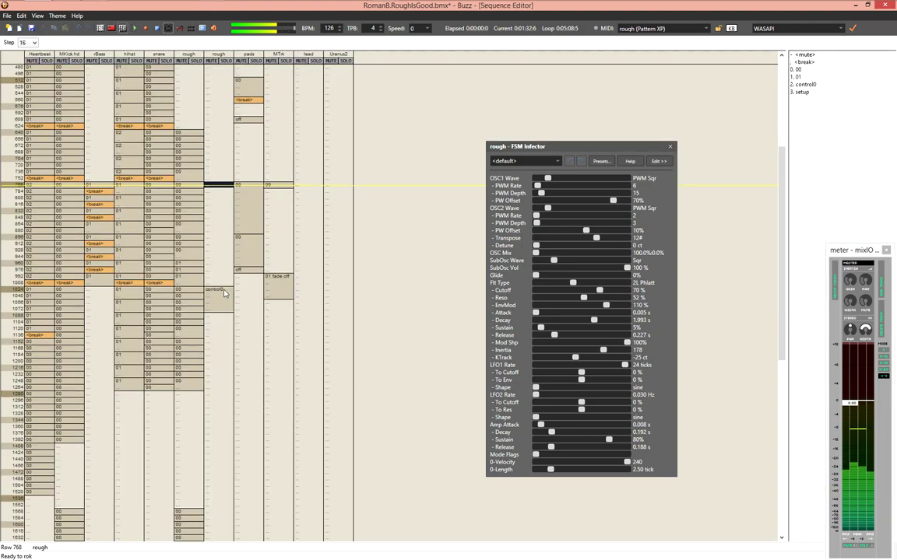
pyautogui.hotkey('ctrl', 'Home')
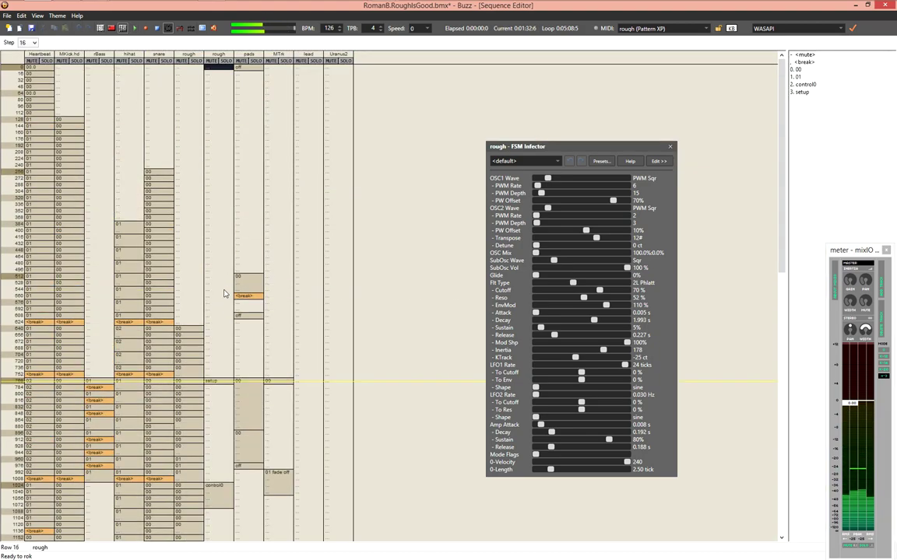
pyautogui.press('pagedown')
pyautogui.press('pagedown')
pyautogui.press('pagedown')
pyautogui.press('pagedown')
pyautogui.press('Down')
pyautogui.press('Down')
pyautogui.press('Down')
pyautogui.press('Down')
pyautogui.press('Down')
pyautogui.press('Down')
pyautogui.press('Down')
pyautogui.press('Down')
pyautogui.press('Down')
pyautogui.press('Down')
pyautogui.press('Down')
pyautogui.press('Down')
pyautogui.press('Down')
pyautogui.press('Down')
pyautogui.press('Down')
# Place setup at row 1280, rename the pattern to 'reset', and play the song
pyautogui.press('3')
pyautogui.press('pageup')
pyautogui.press('pageup')
pyautogui.press('Return')
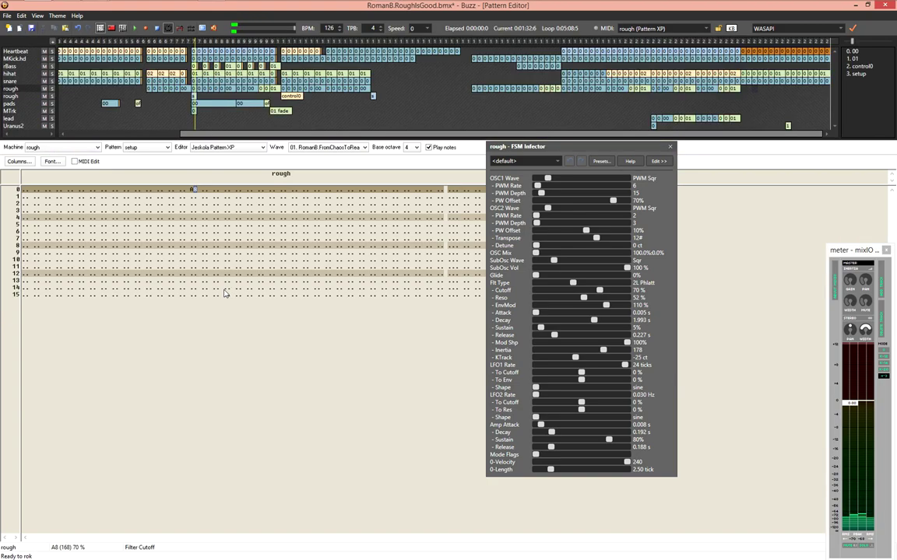
pyautogui.hotkey('ctrl', 'BackSpace')
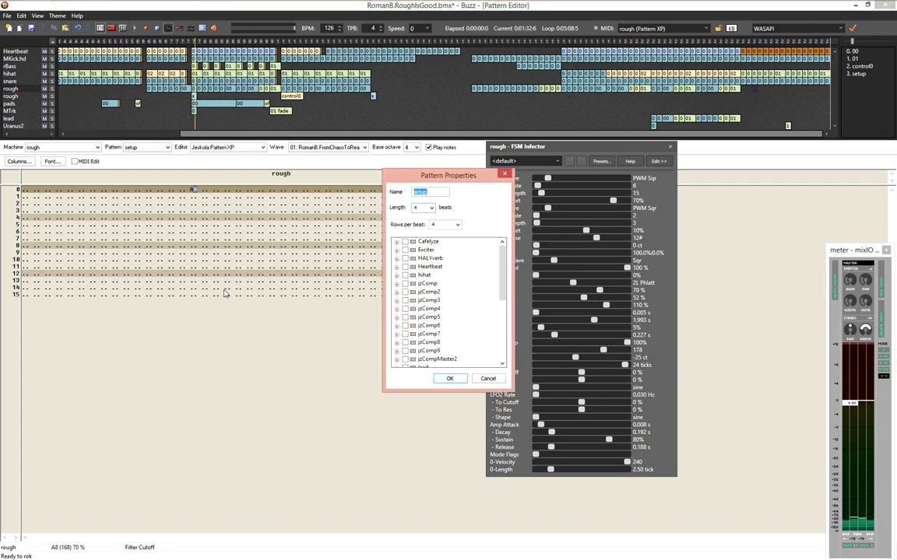
pyautogui.press('Return')
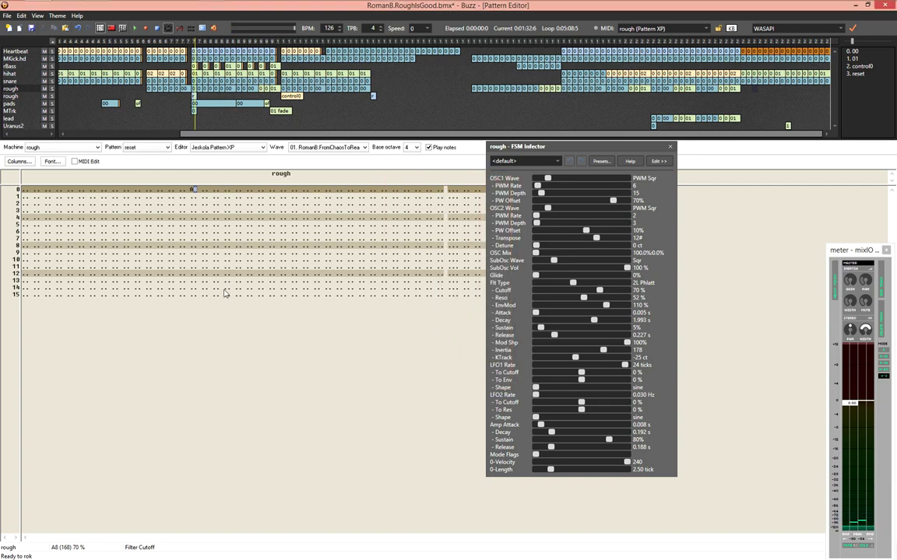
pyautogui.press('F4')
pyautogui.press('F5')
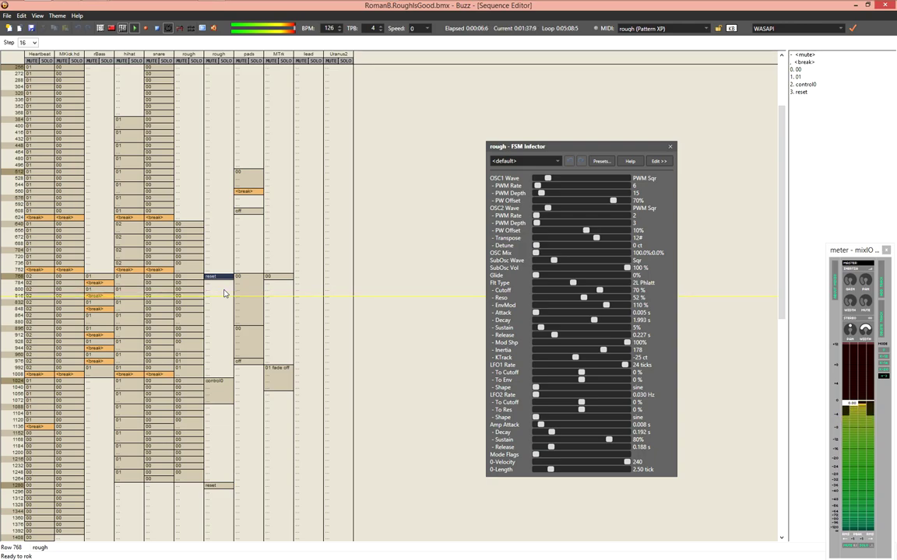
# Clone control0 as control1 and fill it with new random values
pyautogui.press('F2')
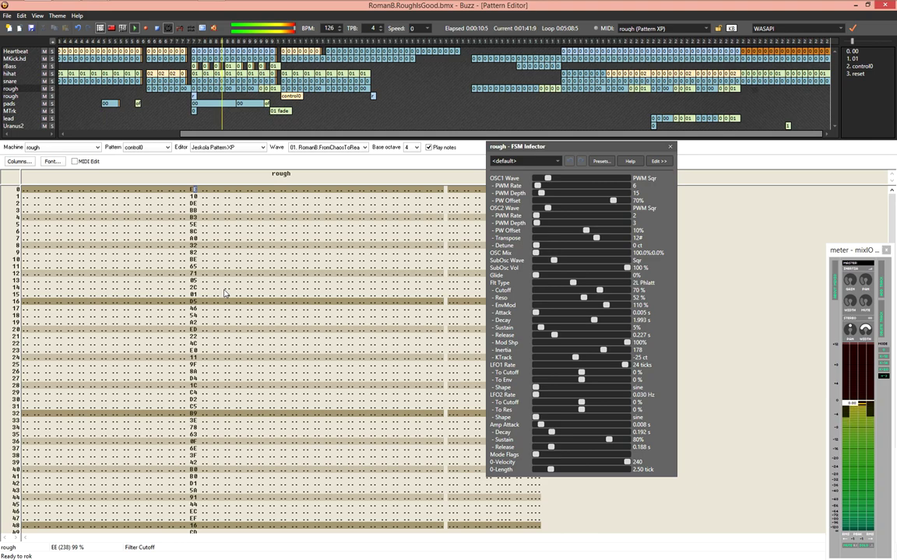
pyautogui.hotkey('ctrl', 'BackSpace')
pyautogui.press('Escape')
pyautogui.hotkey('ctrl', 'shift', 'Return')
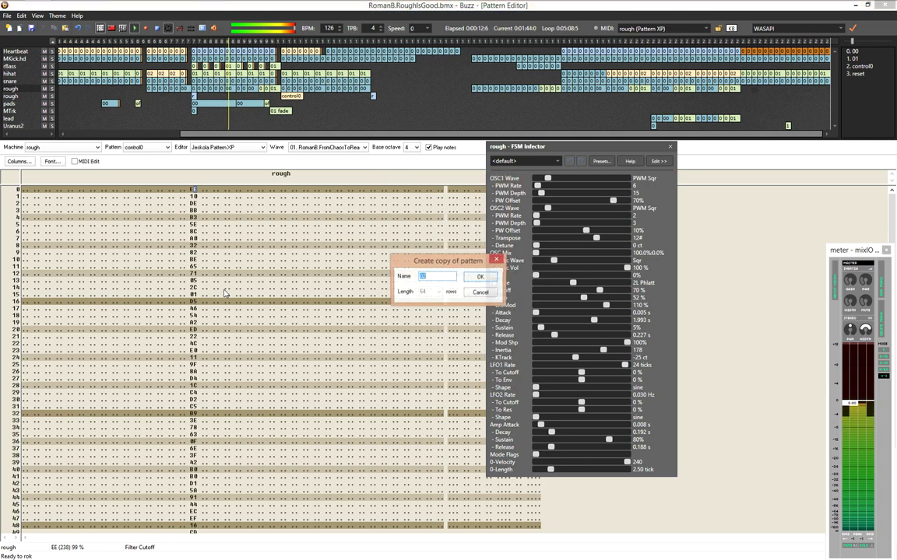
pyautogui.press('Return')
pyautogui.hotkey('ctrl', 'BackSpace')
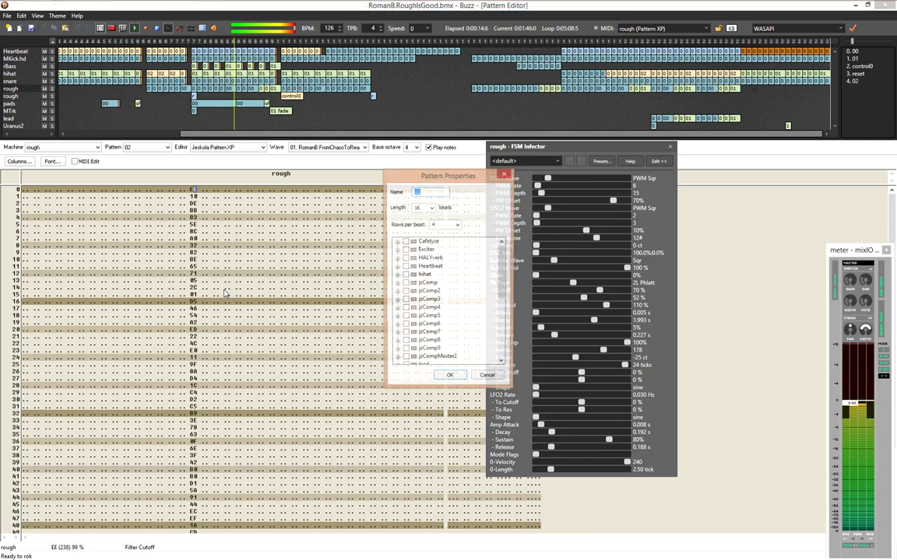
pyautogui.press('Return')
pyautogui.hotkey('ctrl', 'r')
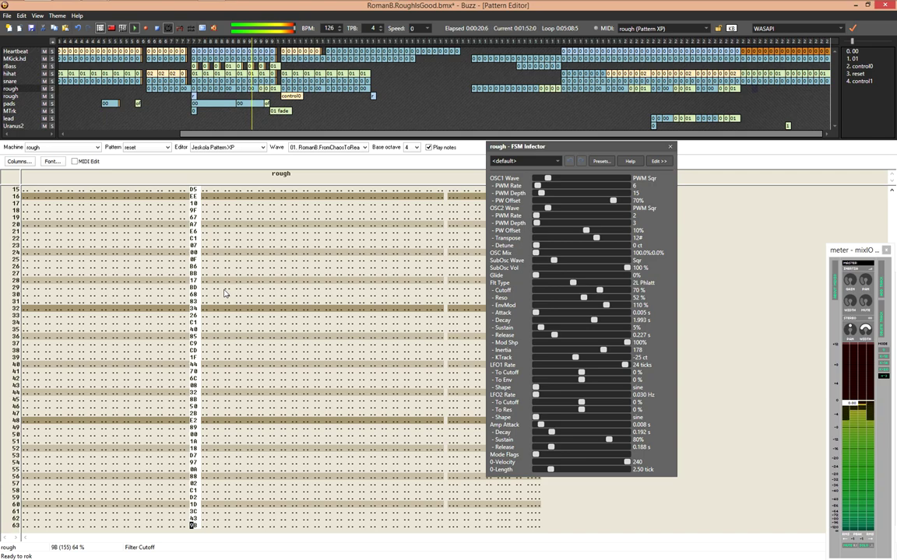
# Create a new pattern control2 with random Filter Cutoff values, then return to the sequence
pyautogui.hotkey('ctrl', 'Return')
pyautogui.write('control1')
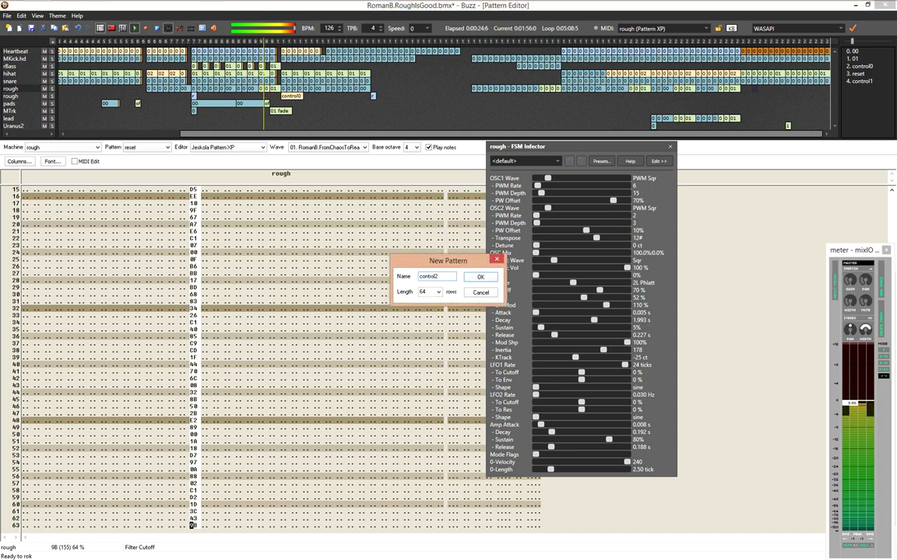
pyautogui.press('Return')
pyautogui.hotkey('ctrl', 'r')
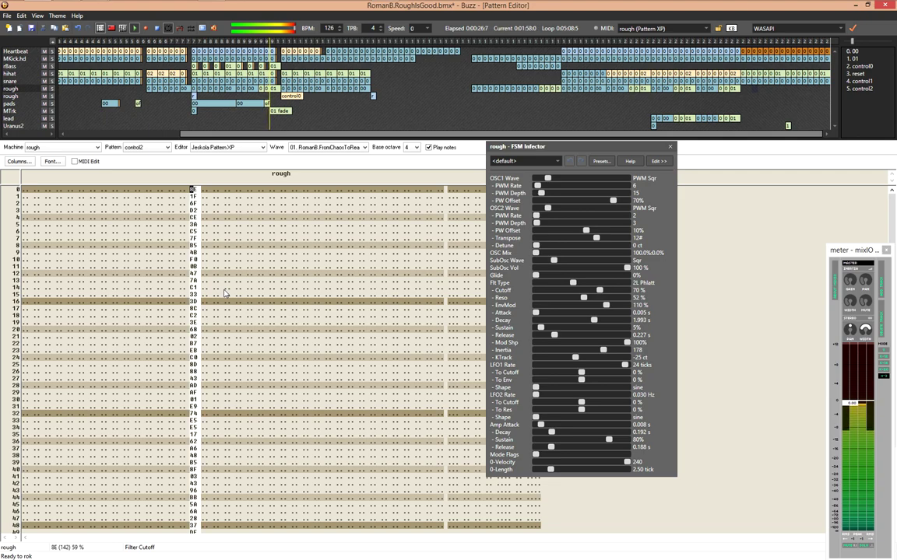
pyautogui.press('F4')
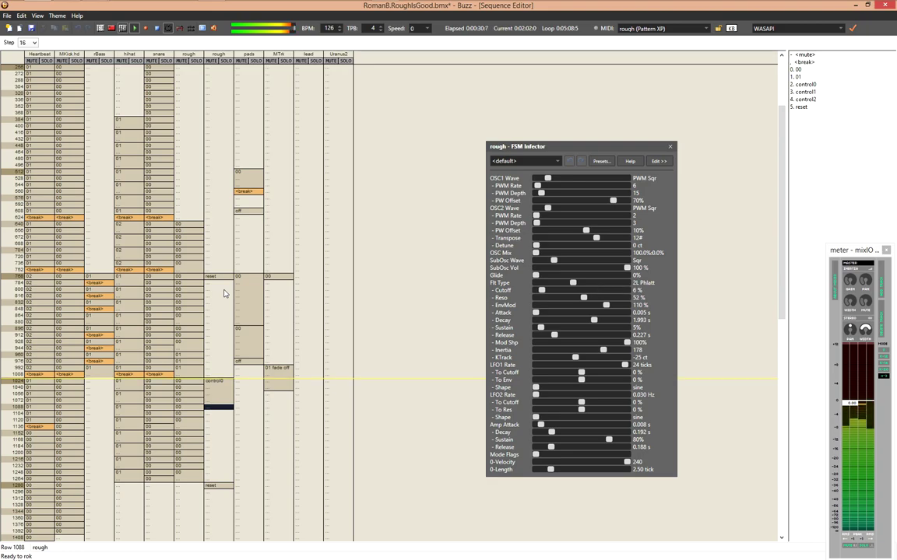
# Arrange control1, control2 and control0 entries on the second rough track after row 1024
pyautogui.press('3')
pyautogui.press('4')
pyautogui.press('3')
pyautogui.press('2')
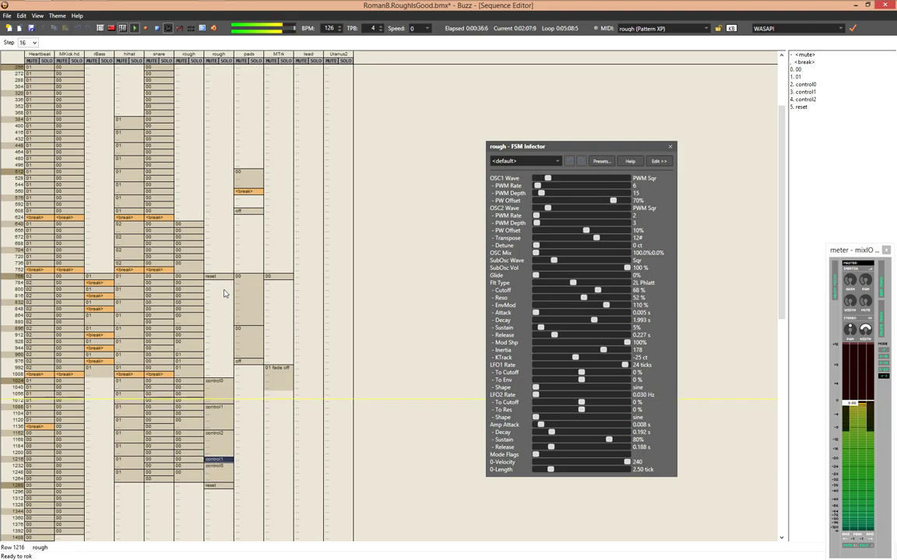
pyautogui.press('BackSpace')
pyautogui.press('pagedown')
pyautogui.press('pagedown')
pyautogui.press('pagedown')
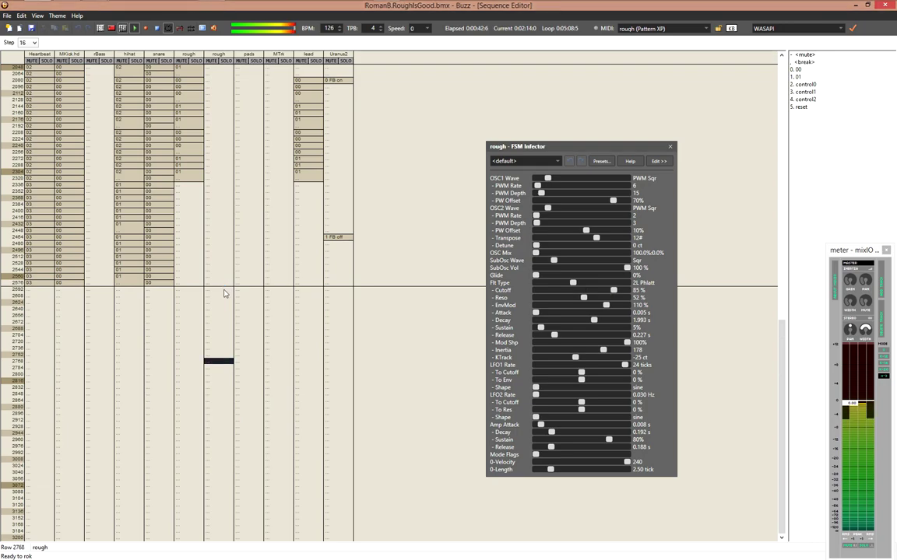
# Delete the break at row 1136 of the Heartbeat track
pyautogui.hotkey('ctrl', 'Home')
pyautogui.press('pagedown')
pyautogui.press('pagedown')
pyautogui.press('pagedown')
pyautogui.press('pagedown')
pyautogui.press('pagedown')
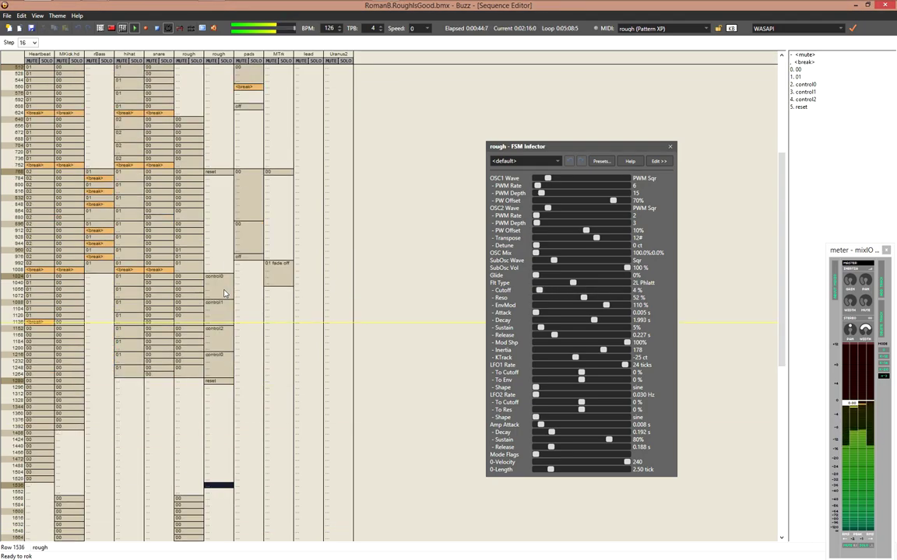
pyautogui.press('Up')
pyautogui.press('Up')
pyautogui.press('Up')
pyautogui.press('Up')
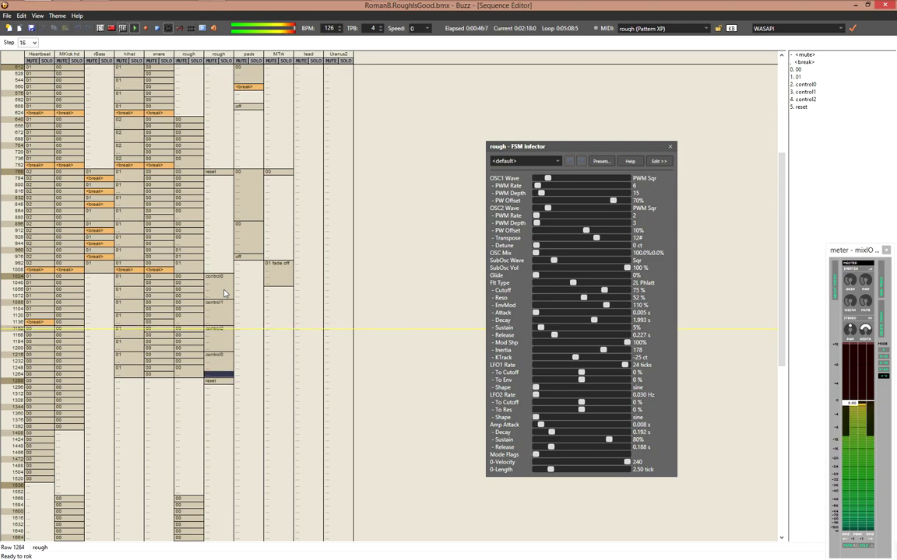
pyautogui.press('Up')
pyautogui.press('Up')
pyautogui.press('Up')
pyautogui.press('Left')
pyautogui.press('Left')
pyautogui.press('Left')
pyautogui.press('Left')
pyautogui.press('Left')
pyautogui.press('Up')
pyautogui.press('Up')
pyautogui.press('Up')
pyautogui.press('Up')
pyautogui.press('Down')
pyautogui.press('Down')
pyautogui.press('Delete')
pyautogui.press('Down')
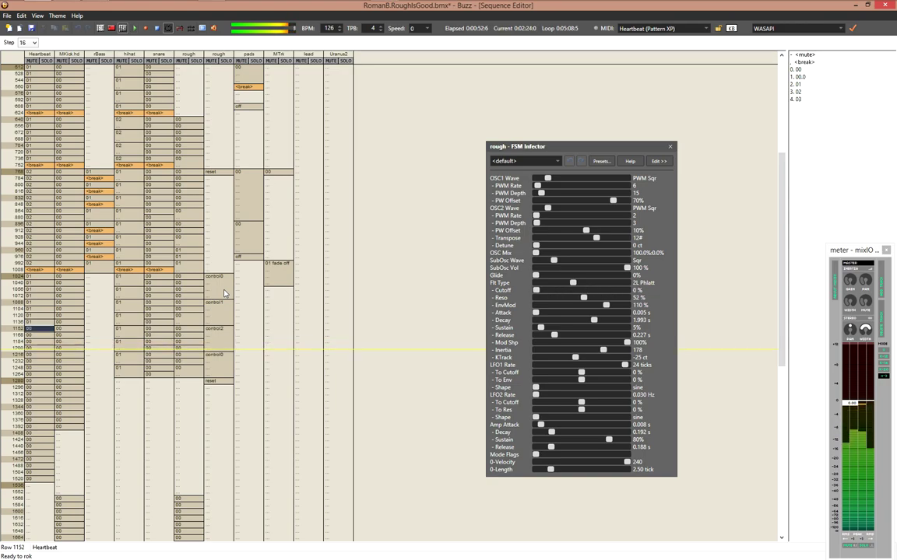
# During playback from row 1024, raise rough's Reso to 100% and lower Inertia to 82
pyautogui.press('F5')
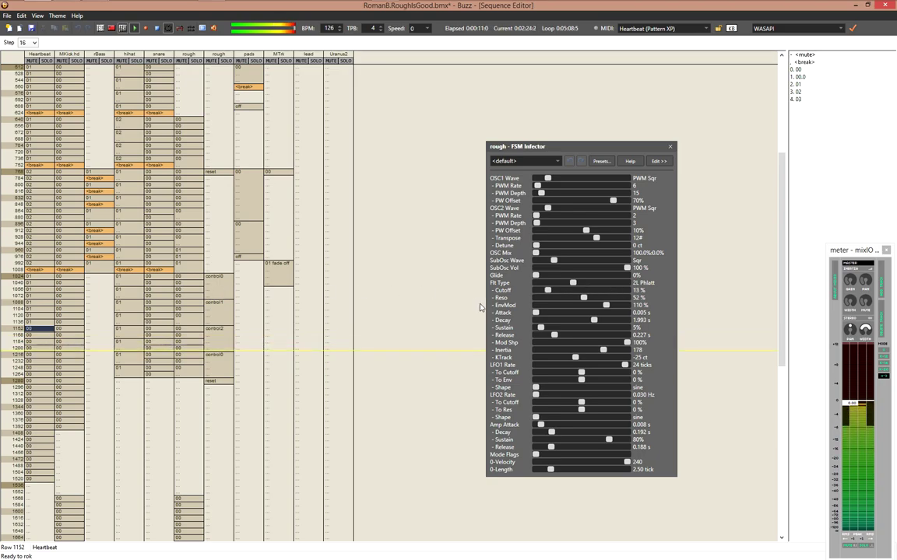
pyautogui.moveTo(583, 298); pyautogui.dragTo(633, 302)
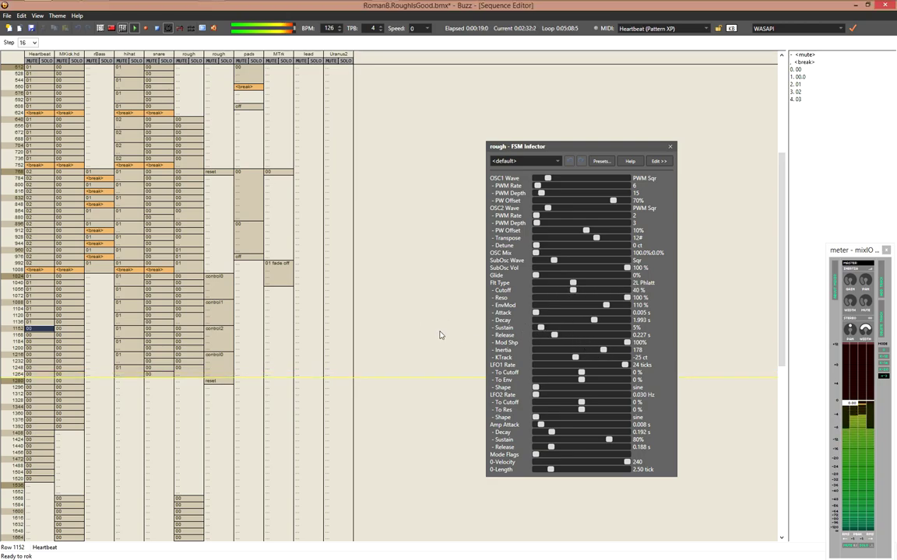
pyautogui.click(217, 277)
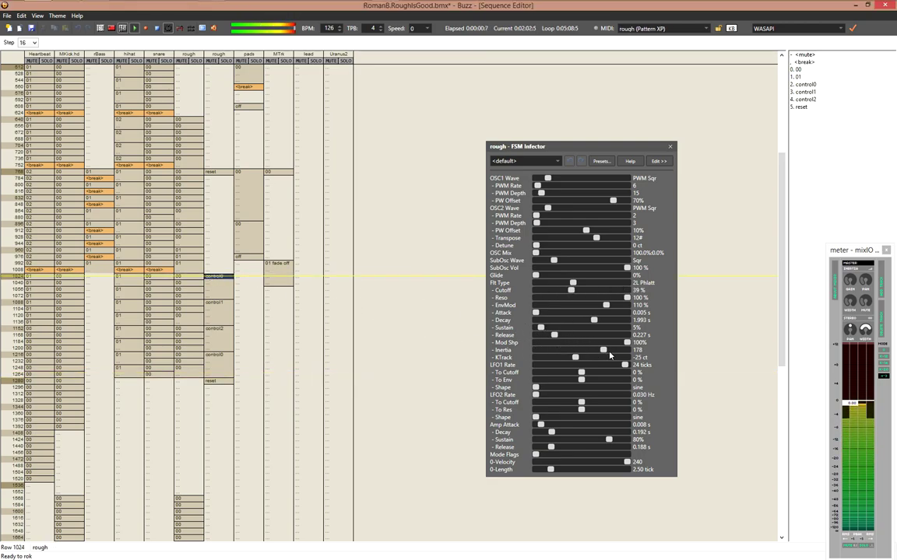
pyautogui.moveTo(610, 355); pyautogui.dragTo(567, 354)
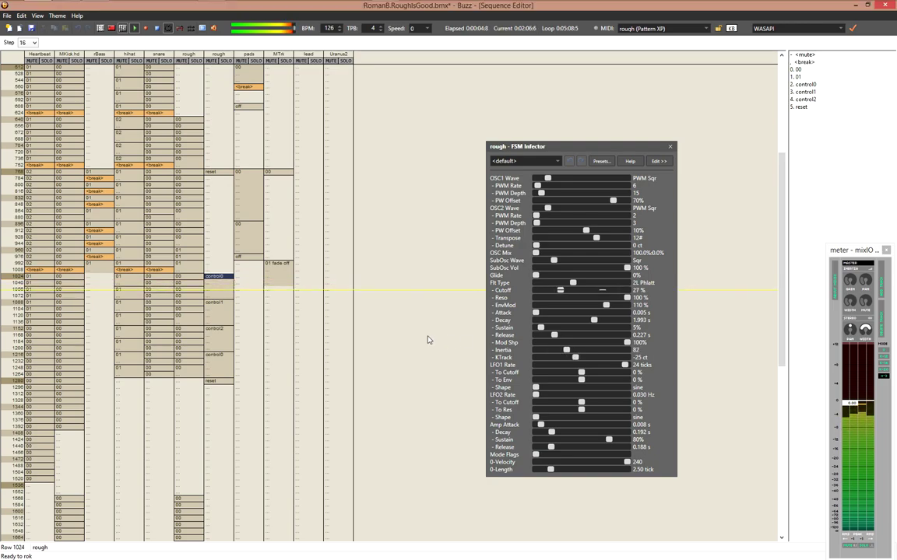
pyautogui.press('F3')
# Inspect the Attributes submenus of the rough and rBass machines
pyautogui.rightClick(171, 147)
pyautogui.moveTo(214, 202)
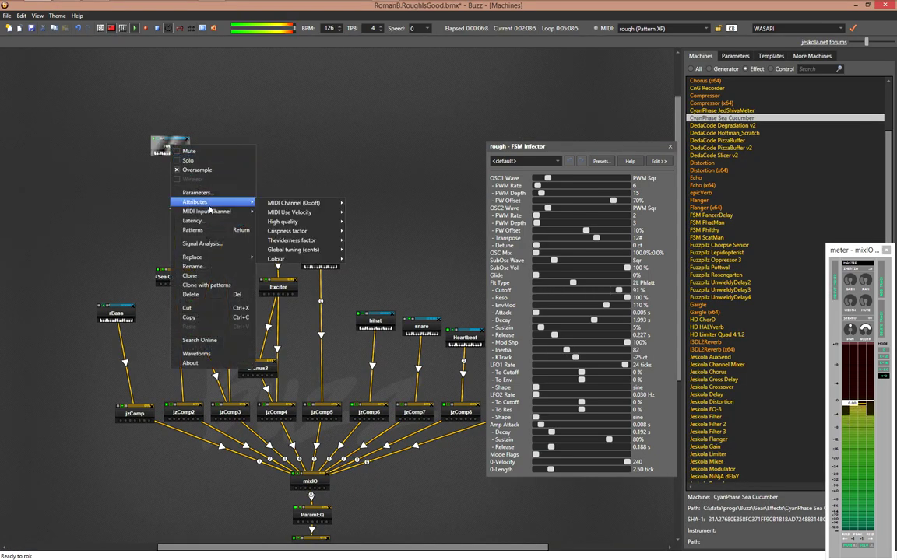
pyautogui.moveTo(312, 241)
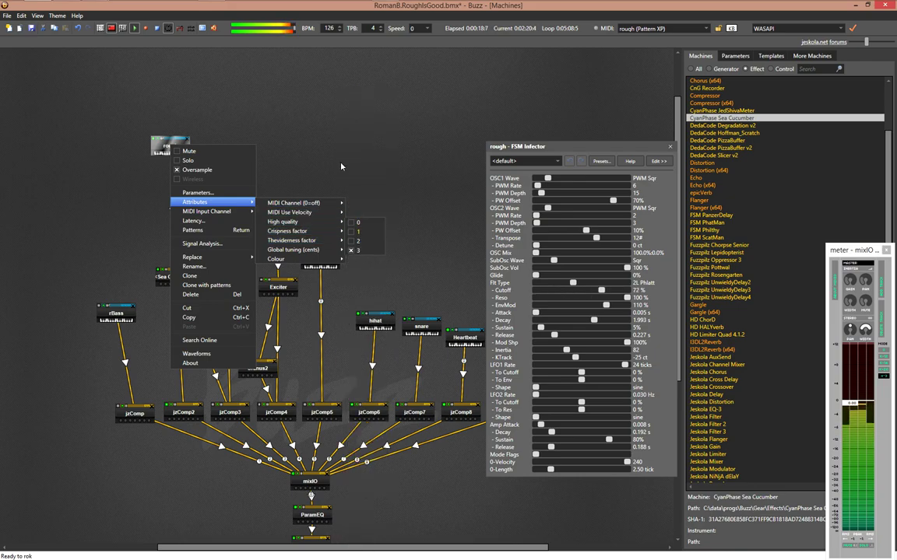
pyautogui.click(117, 314)
pyautogui.rightClick(116, 314)
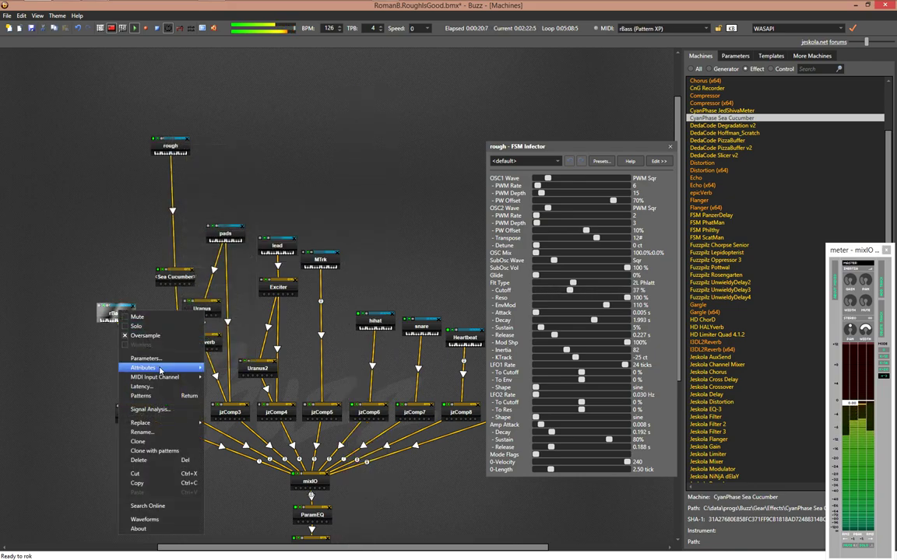
pyautogui.moveTo(179, 367)
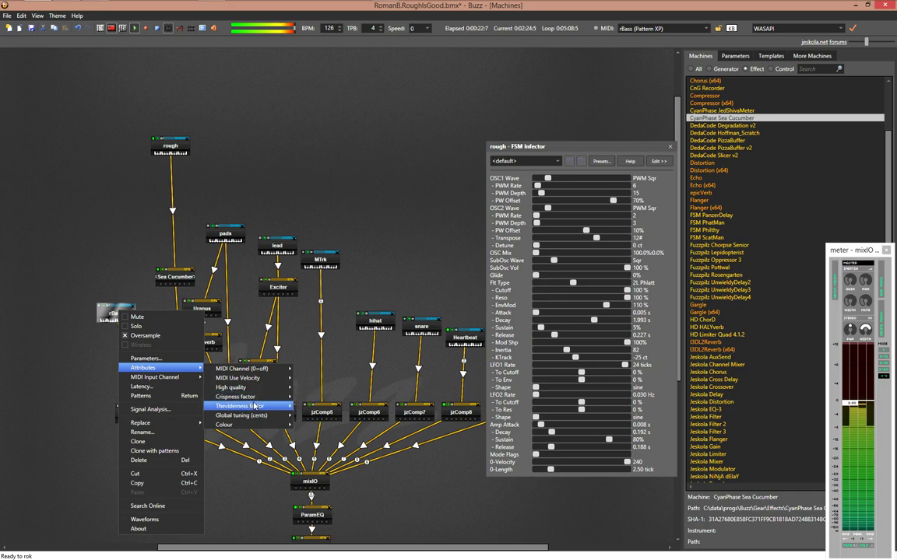
pyautogui.moveTo(256, 399)
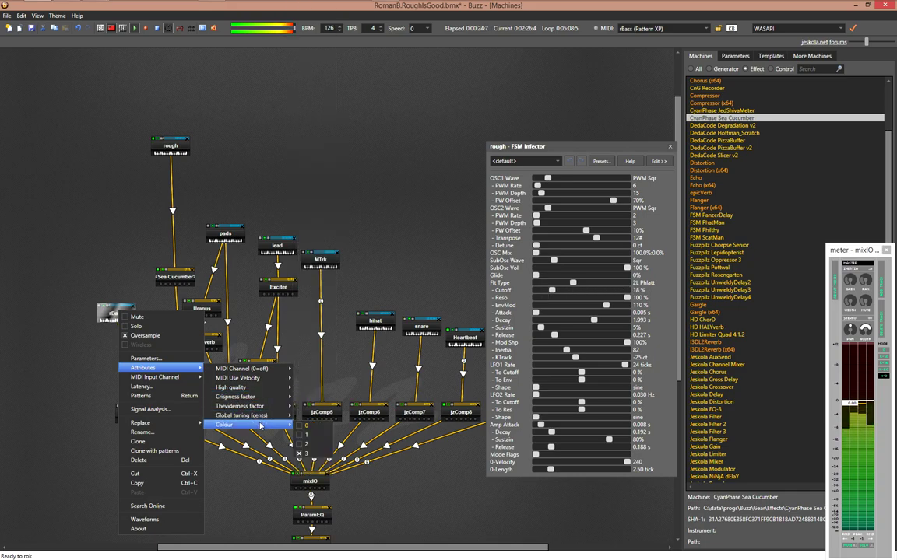
pyautogui.click(261, 260)
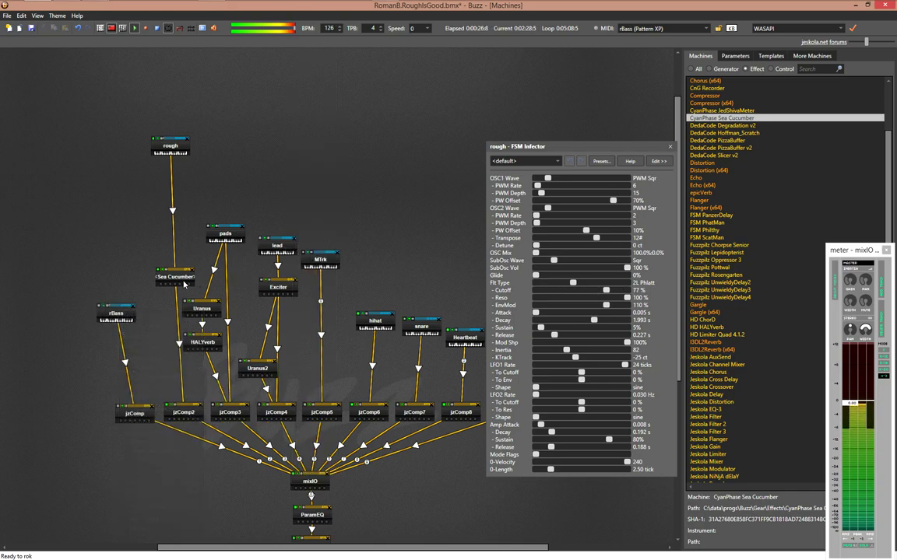
# Inspect the pads machine's Attributes submenu
pyautogui.rightClick(221, 238)
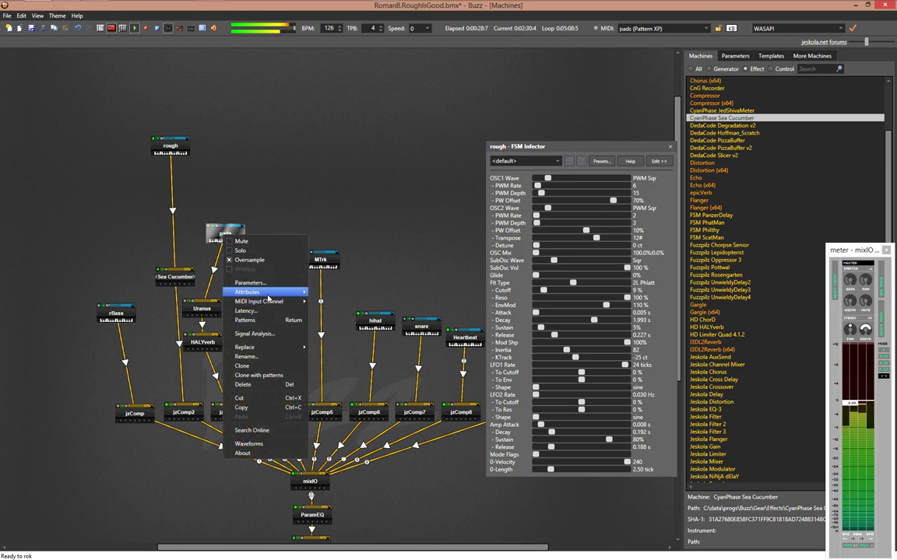
pyautogui.moveTo(272, 292)
pyautogui.moveTo(347, 311)
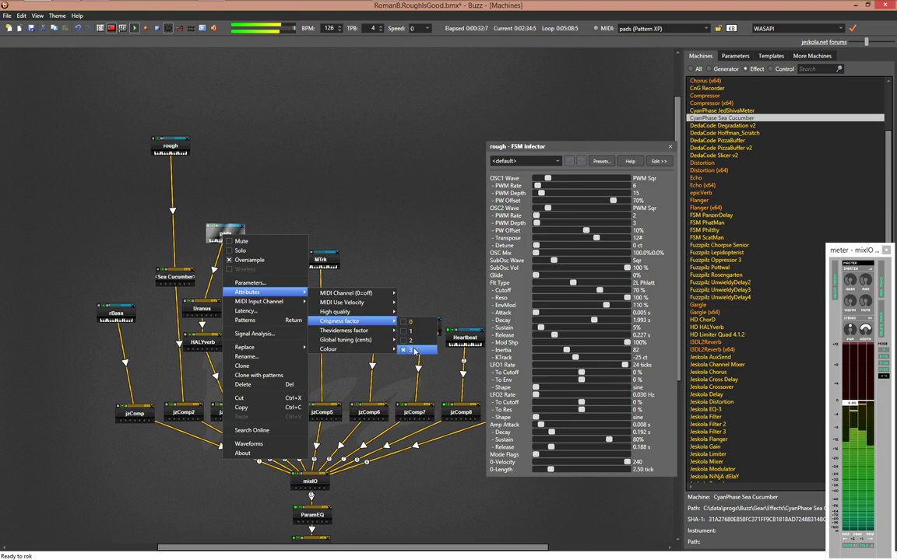
pyautogui.moveTo(375, 350)
pyautogui.press('Escape')
pyautogui.press('Escape')
pyautogui.press('Escape')
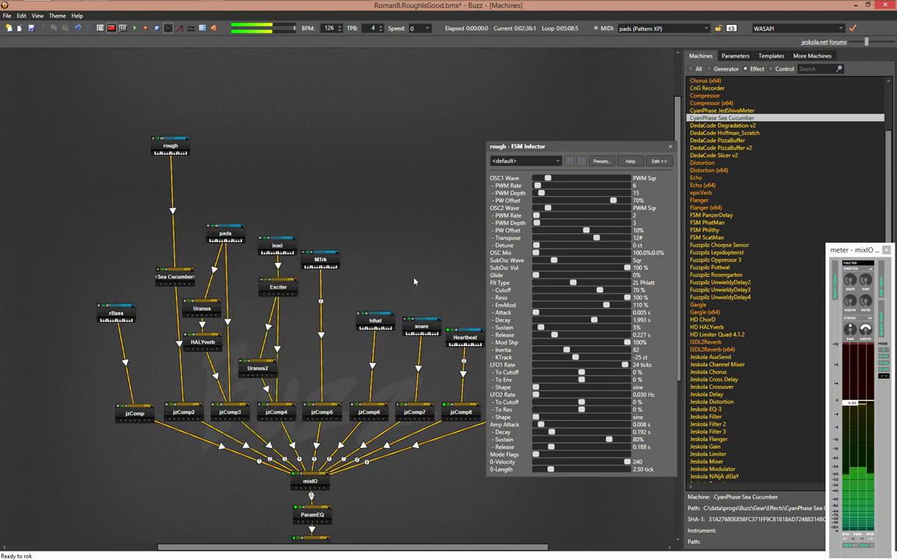
# Play the song from row 768 in the sequence, then show the machine graph
pyautogui.press('F4')
pyautogui.click(282, 262)
pyautogui.press('Up')
pyautogui.press('Up')
pyautogui.press('Up')
pyautogui.press('Up')
pyautogui.press('Up')
pyautogui.press('Up')
pyautogui.press('Up')
pyautogui.press('Up')
pyautogui.press('Up')
pyautogui.press('Up')
pyautogui.press('Up')
pyautogui.press('Up')
pyautogui.press('Up')
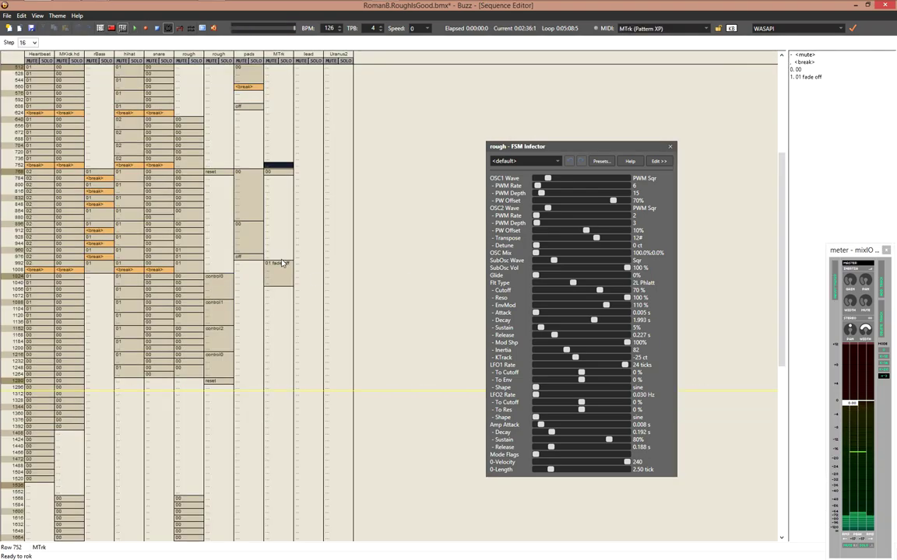
pyautogui.press('F5')
pyautogui.click(278, 173)
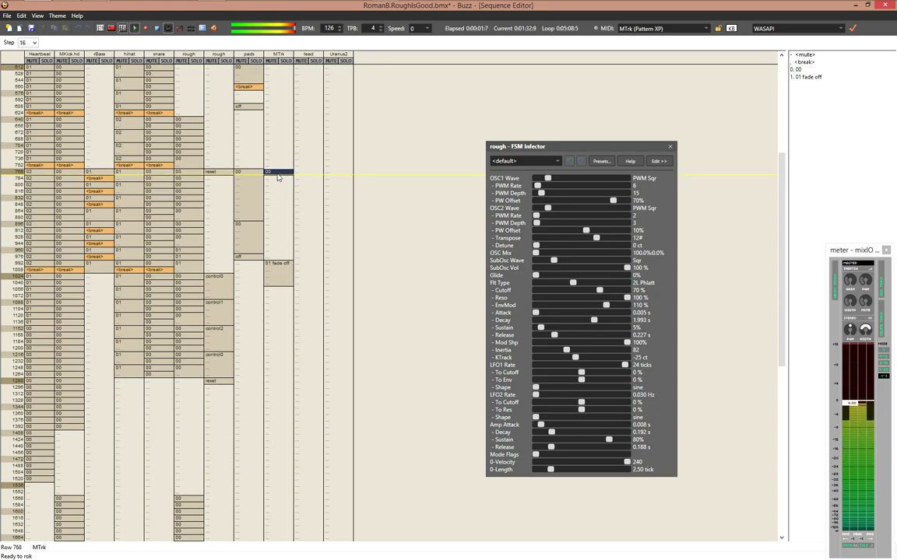
pyautogui.click(253, 172)
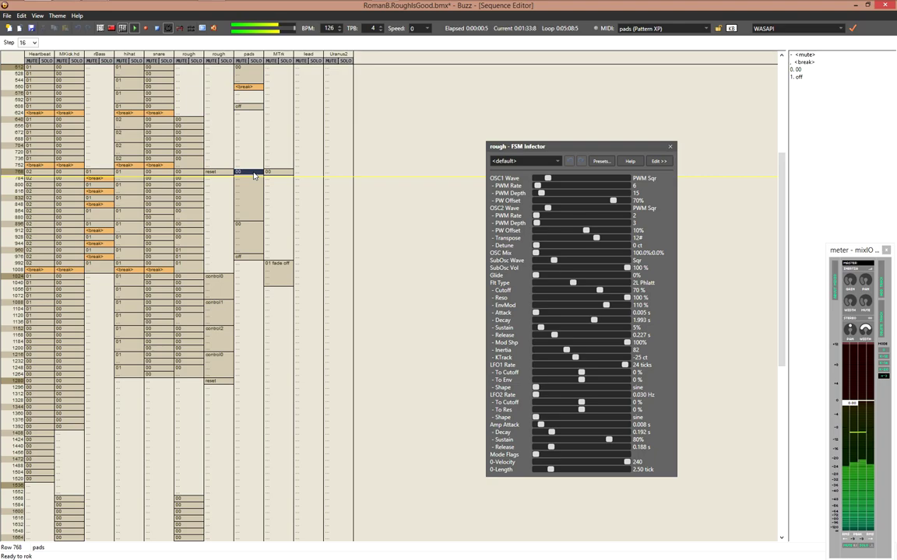
pyautogui.press('F3')
# Open the pads FSM Infector window centred, adjust OSC1 PWM Rate and lower OSC2 PWM Rate to 20
pyautogui.doubleClick(225, 233)
pyautogui.moveTo(233, 202); pyautogui.dragTo(484, 162)
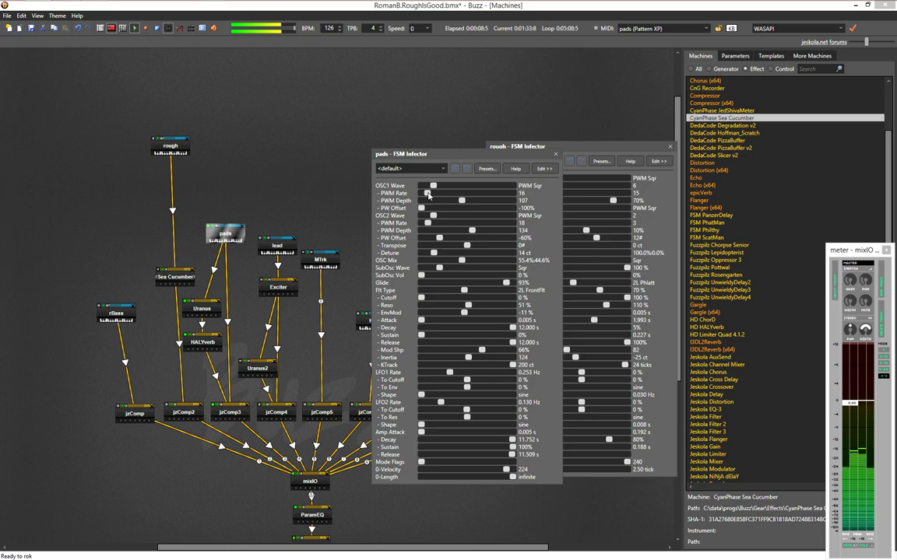
pyautogui.moveTo(465, 194); pyautogui.dragTo(492, 195)
pyautogui.moveTo(434, 196); pyautogui.dragTo(430, 198)
pyautogui.moveTo(483, 225); pyautogui.dragTo(428, 225)
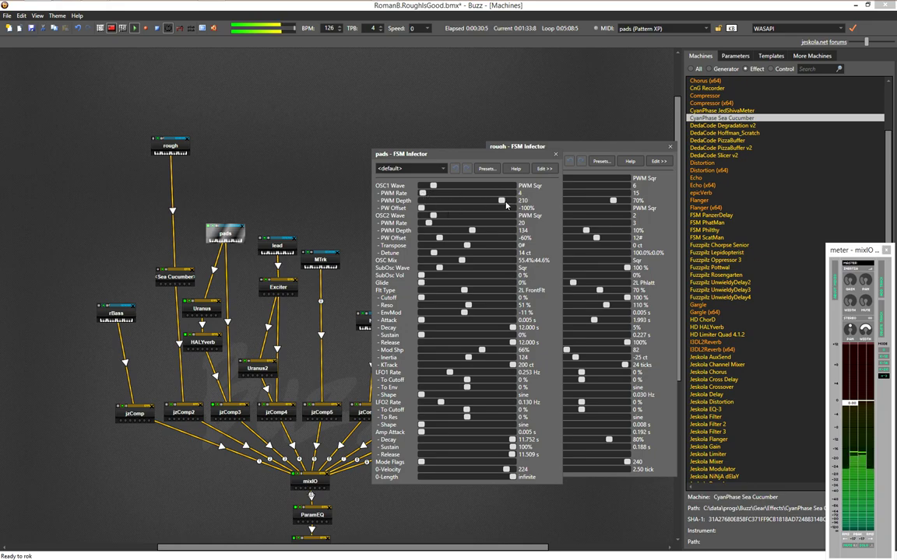
pyautogui.moveTo(453, 201); pyautogui.dragTo(477, 234)
# Set the pads OSC1 PW Offset to about -90% and raise SubOsc Vol to 100%
pyautogui.moveTo(423, 210); pyautogui.dragTo(469, 211)
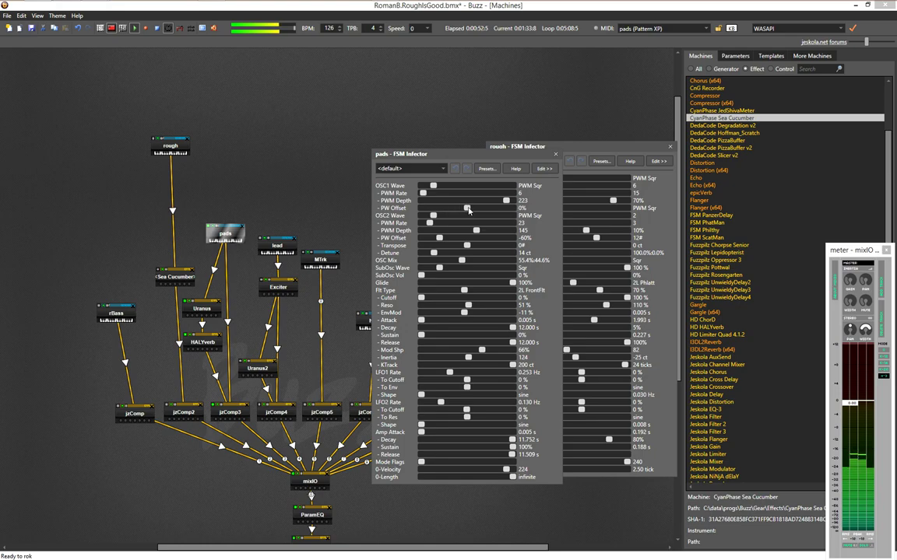
pyautogui.moveTo(468, 209); pyautogui.dragTo(433, 208)
pyautogui.moveTo(432, 208); pyautogui.dragTo(424, 210)
pyautogui.moveTo(421, 275); pyautogui.dragTo(514, 278)
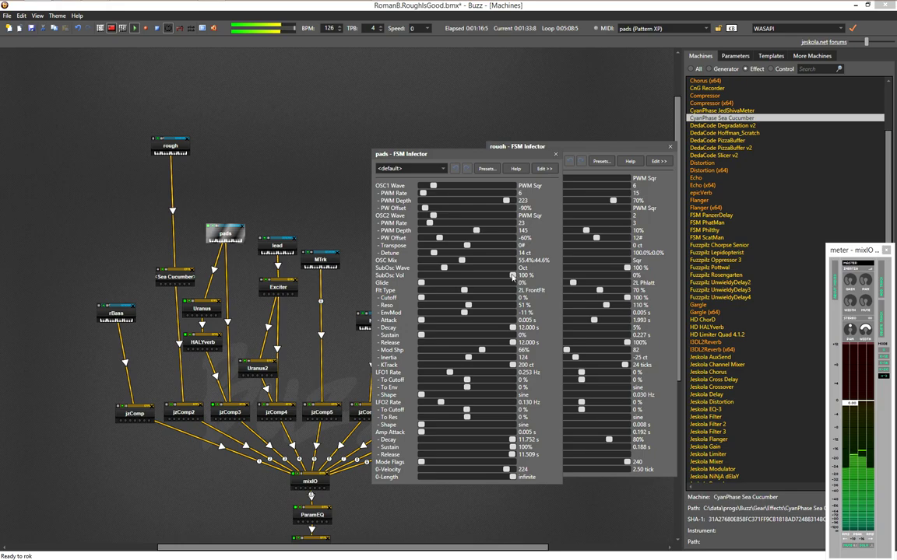
# Set the pads sub-oscillator volume to 43%
pyautogui.scroll(1, 483, 269)
pyautogui.scroll(1, 468, 270)
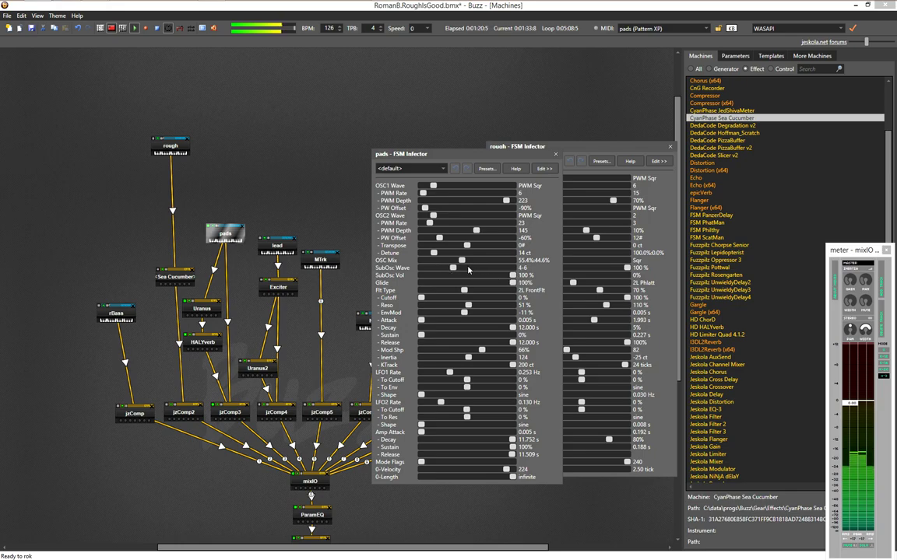
pyautogui.scroll(1, 469, 269)
pyautogui.moveTo(463, 276)
pyautogui.mouseDown()
pyautogui.moveTo(435, 279)
pyautogui.moveTo(467, 270)
pyautogui.mouseUp()
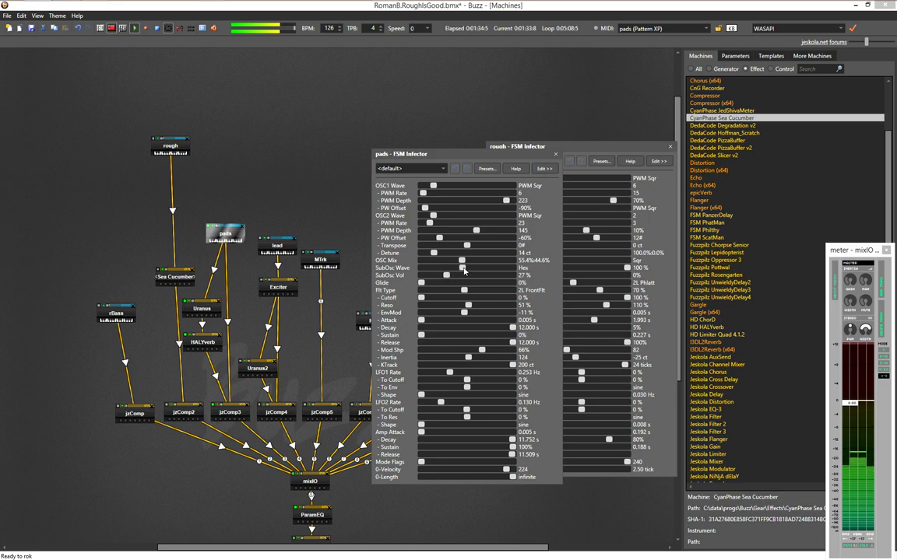
pyautogui.moveTo(450, 282)
pyautogui.mouseDown()
pyautogui.moveTo(471, 280)
pyautogui.moveTo(424, 274)
pyautogui.moveTo(502, 280)
pyautogui.moveTo(446, 277)
pyautogui.mouseUp()
pyautogui.moveTo(451, 271); pyautogui.dragTo(462, 276)
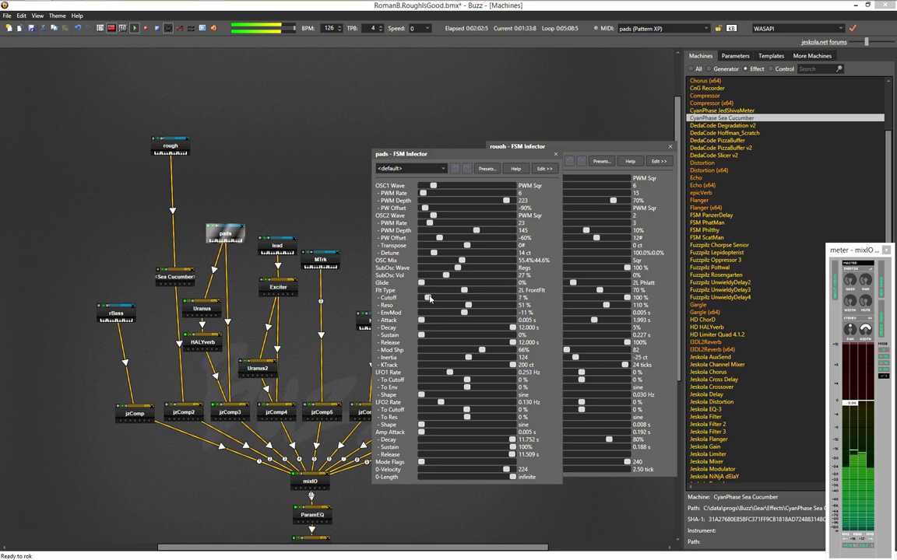
# Raise the pads filter Cutoff to 39% and lower its KTrack amount
pyautogui.moveTo(422, 299); pyautogui.dragTo(425, 300)
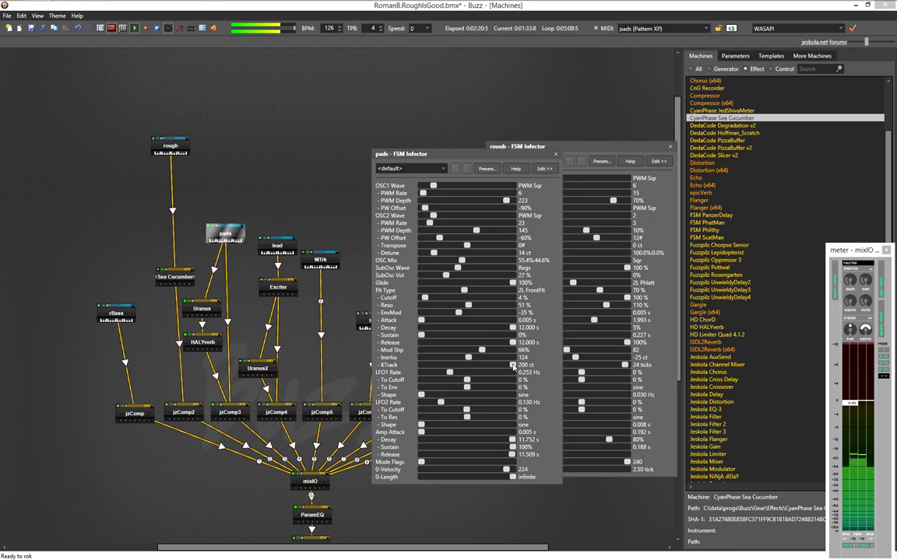
pyautogui.moveTo(512, 365); pyautogui.dragTo(489, 368)
pyautogui.moveTo(424, 299); pyautogui.dragTo(438, 300)
pyautogui.moveTo(441, 302); pyautogui.dragTo(450, 302)
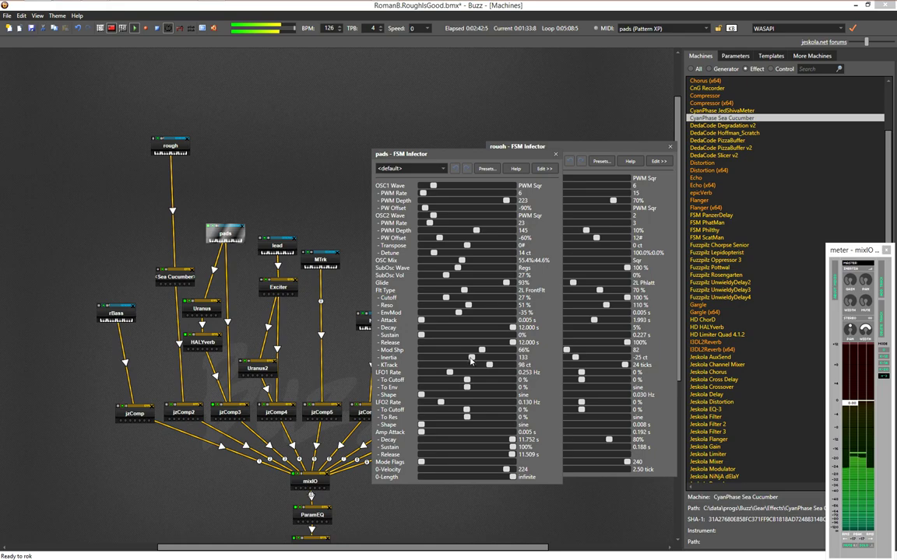
pyautogui.moveTo(489, 365); pyautogui.dragTo(473, 365)
pyautogui.moveTo(446, 298); pyautogui.dragTo(458, 299)
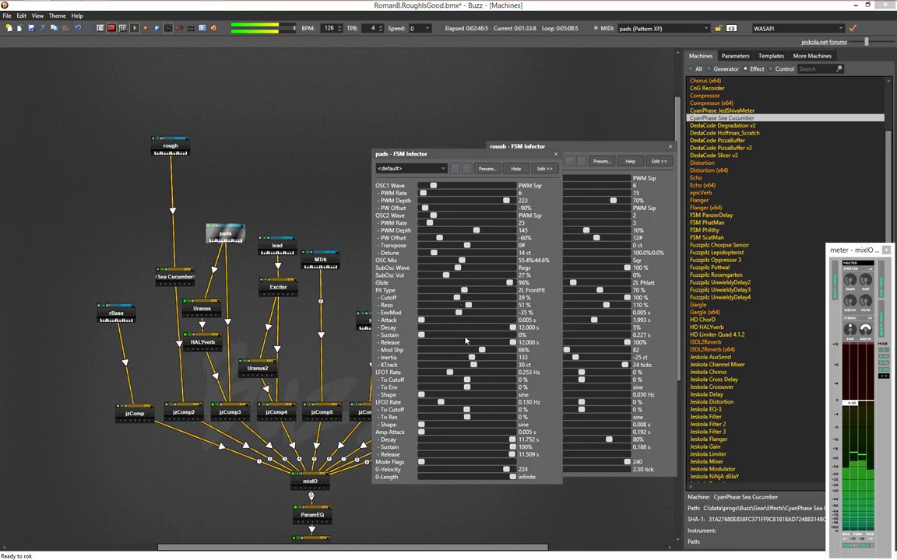
pyautogui.moveTo(473, 365)
pyautogui.mouseDown()
pyautogui.moveTo(458, 366)
pyautogui.moveTo(470, 368)
pyautogui.mouseUp()
# Close the pads window, open HALYverb, raise hp dumping and shorten PreDelay to 0 ms
pyautogui.press('Escape')
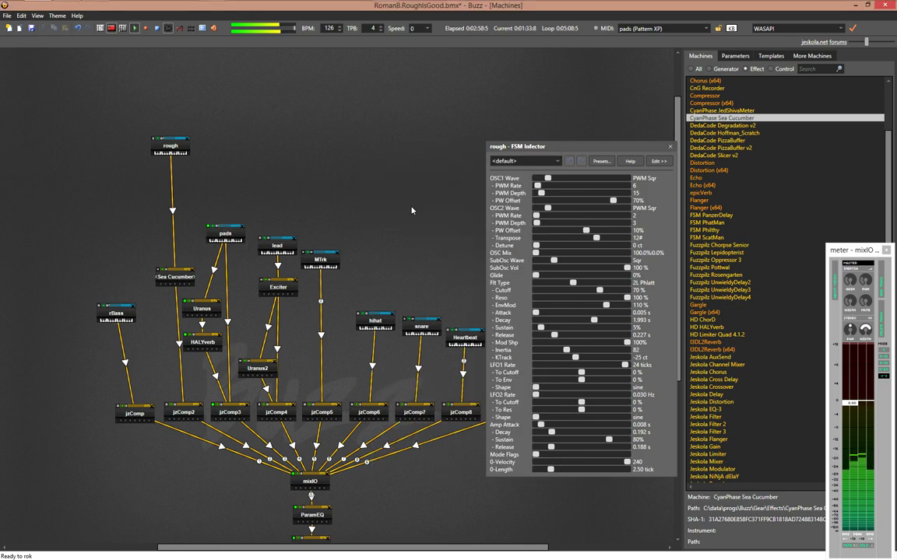
pyautogui.doubleClick(204, 342)
pyautogui.moveTo(231, 336); pyautogui.dragTo(487, 111)
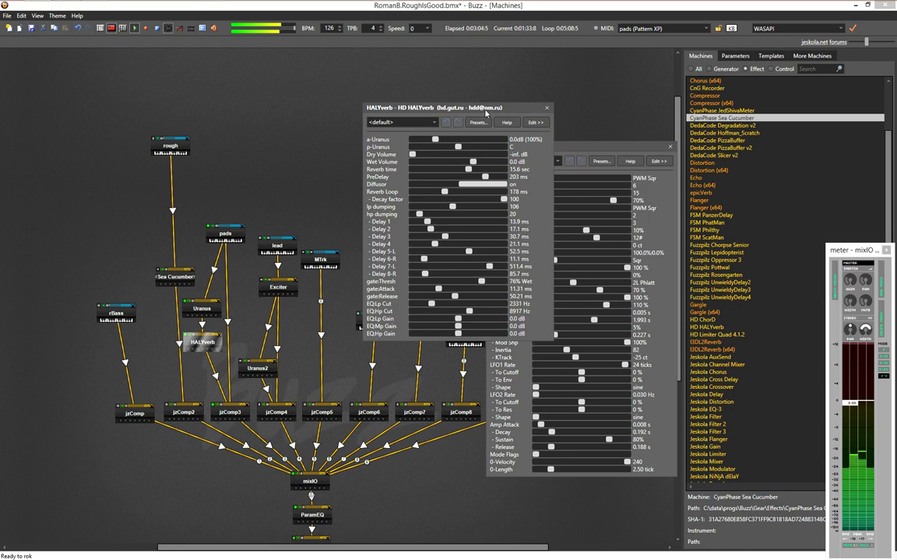
pyautogui.moveTo(421, 217); pyautogui.dragTo(473, 210)
pyautogui.moveTo(484, 177); pyautogui.dragTo(460, 196)
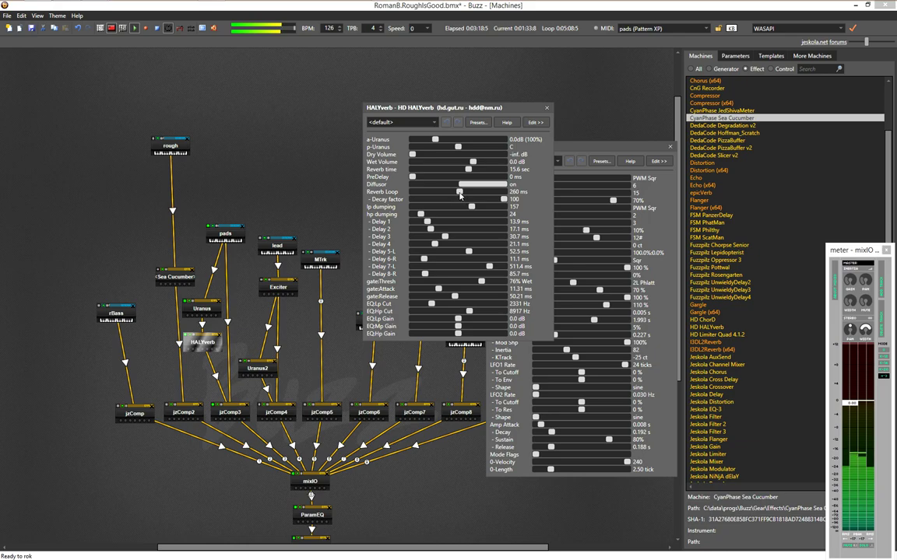
# Lengthen Delays 2–4 and 8-R, shorten Delay 7-L to about 161 ms, lower hp dumping
pyautogui.moveTo(431, 229); pyautogui.dragTo(442, 252)
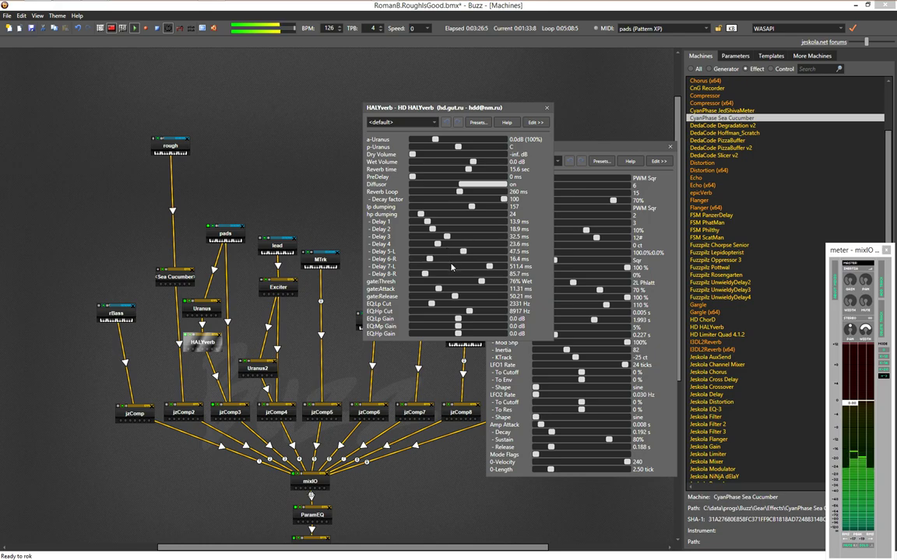
pyautogui.moveTo(452, 267); pyautogui.dragTo(425, 279)
pyautogui.moveTo(490, 267); pyautogui.dragTo(425, 255)
pyautogui.moveTo(421, 215); pyautogui.dragTo(415, 217)
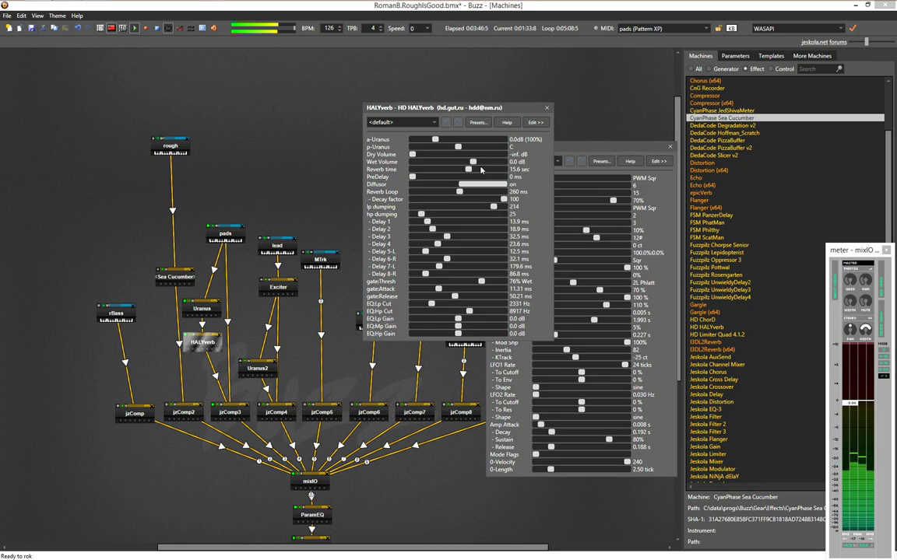
# Toggle the Diffusor off and back on, then open the HALYverb Presets list
pyautogui.click(416, 185)
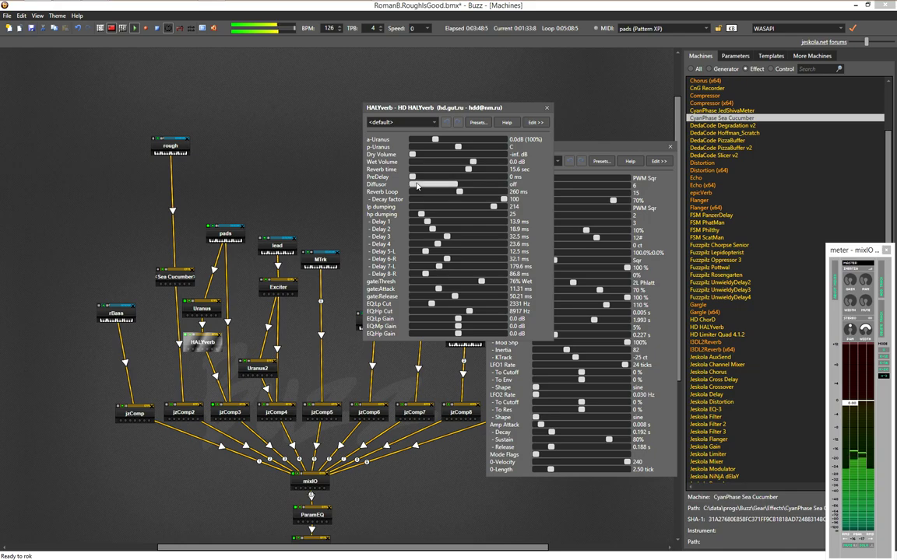
pyautogui.click(416, 185)
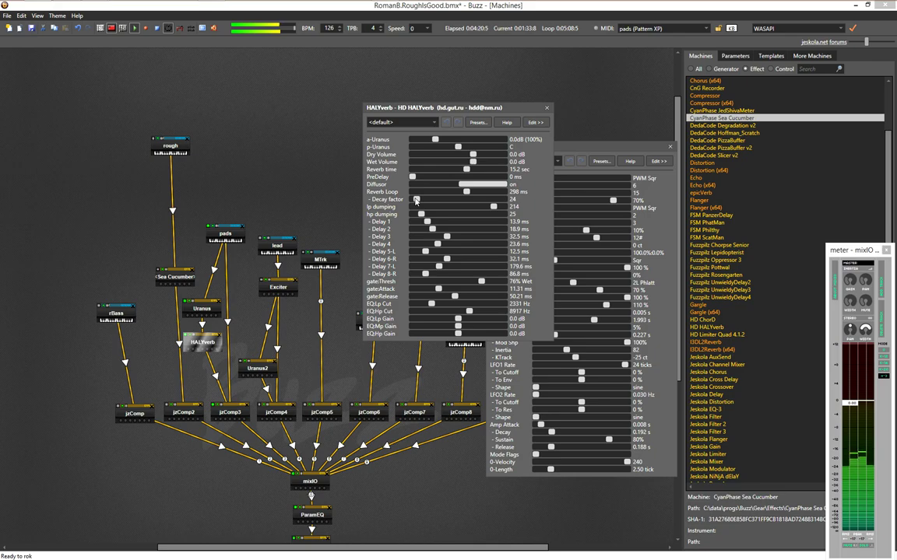
pyautogui.click(478, 123)
pyautogui.scroll(-1, 164, 167)
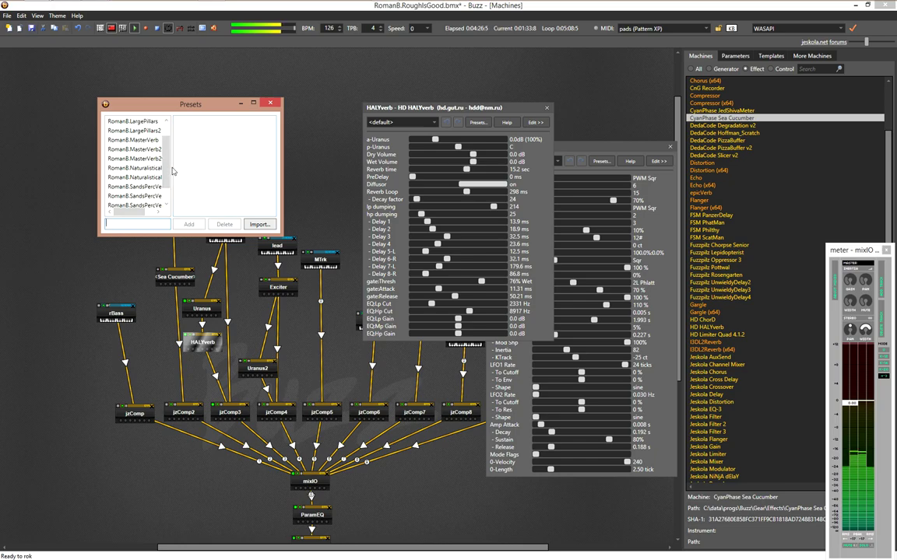
# Save the reverb settings as preset RomanB.LargePillars3, based on LargePillars2's name
pyautogui.click(148, 133)
pyautogui.click(162, 225)
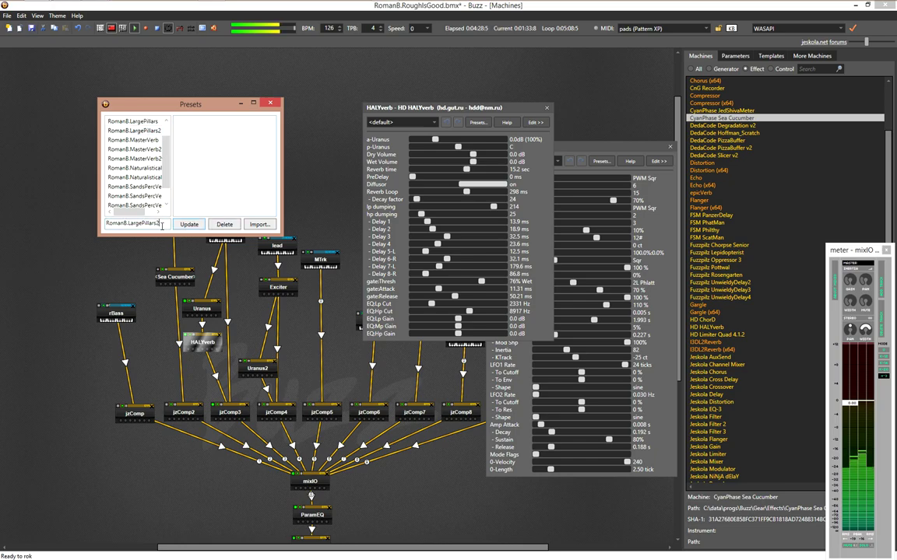
pyautogui.click(185, 224)
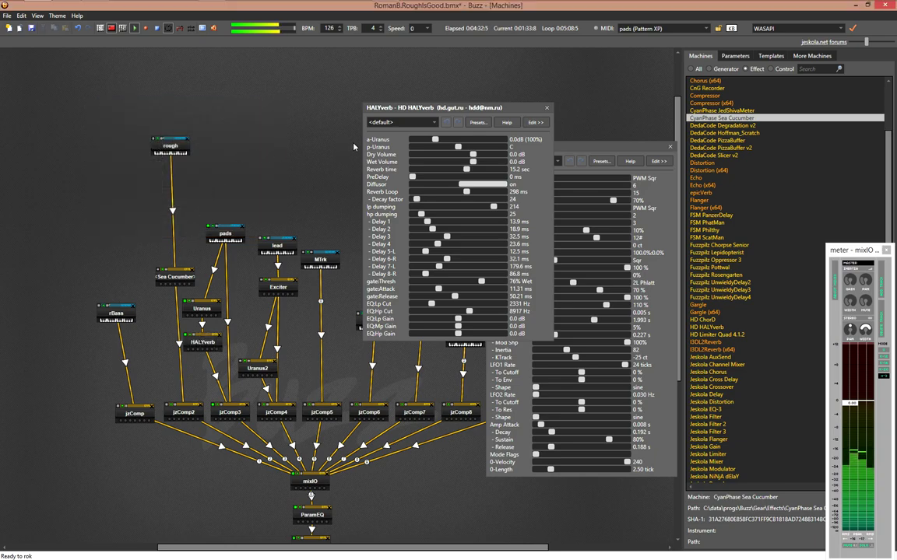
# Load saved presets such as RomanB.LargePillars2 to compare, then close the HALYverb window
pyautogui.click(394, 122)
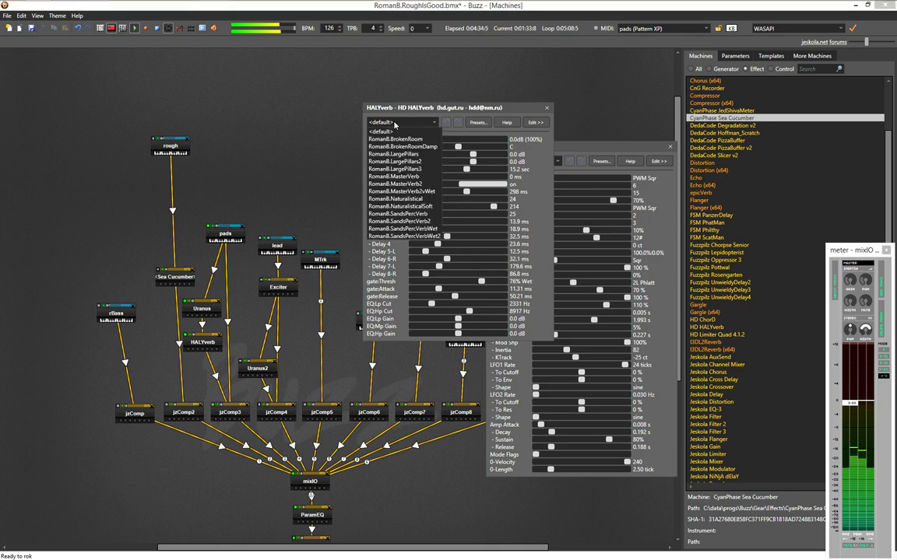
pyautogui.click(395, 130)
pyautogui.click(394, 123)
pyautogui.click(399, 148)
pyautogui.scroll(5, 404, 129)
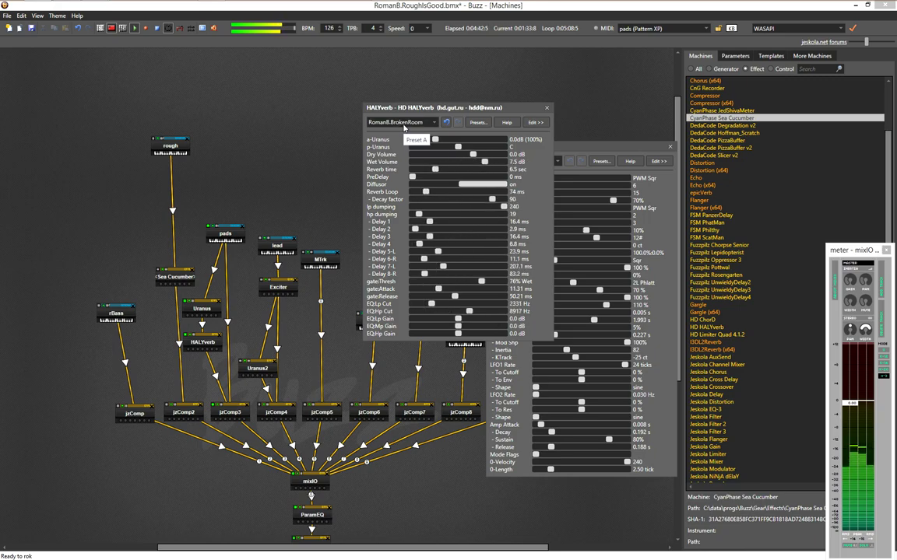
pyautogui.scroll(-4, 404, 127)
pyautogui.scroll(-1, 404, 127)
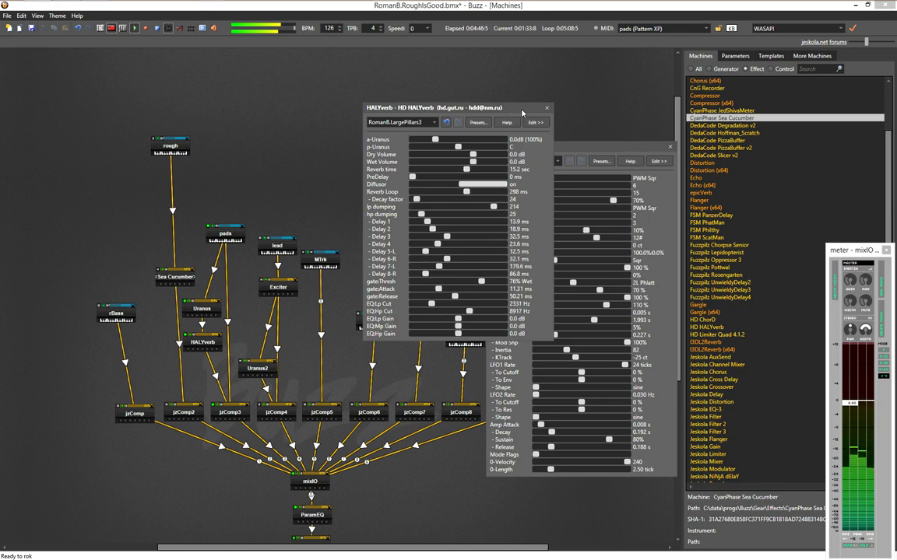
pyautogui.click(547, 109)
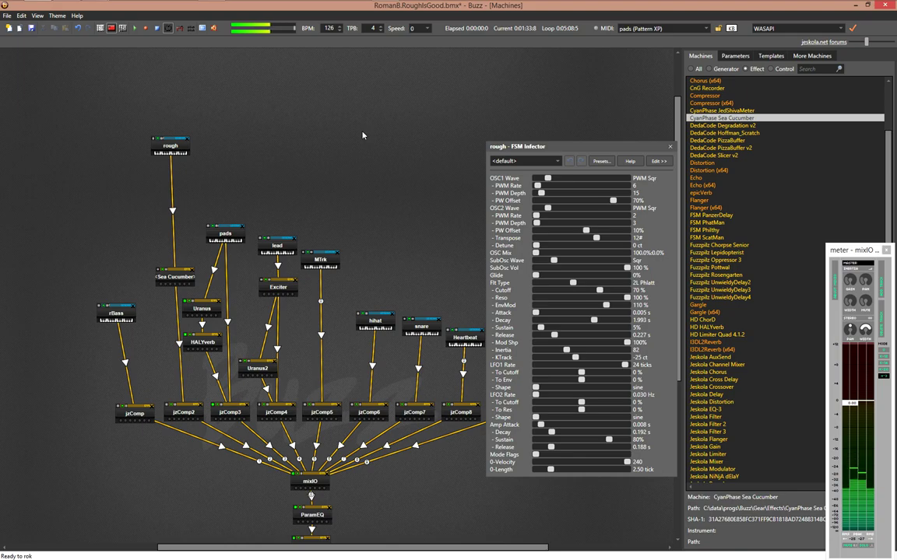
# In the mixIO mixer, set the jzComp3 channel fader to about -14.27 and close the mixer
pyautogui.press('F4')
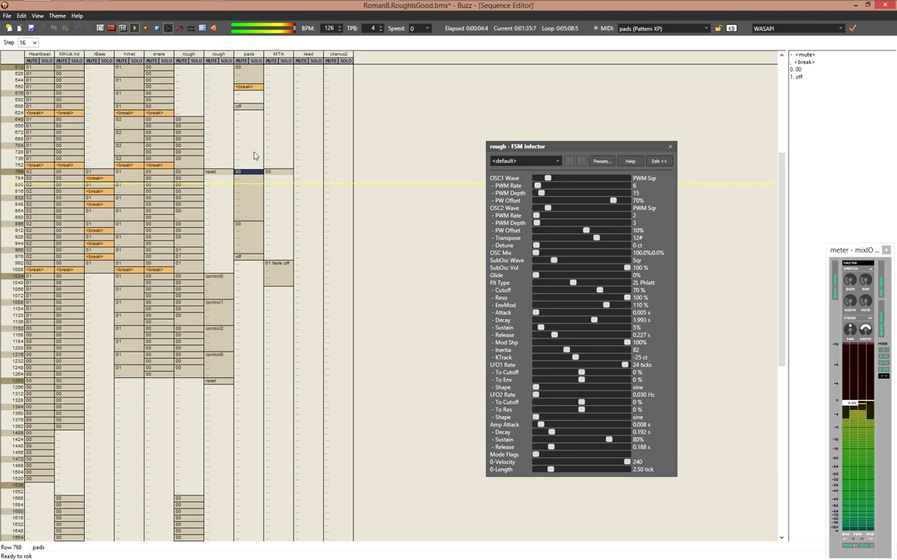
pyautogui.press('F3')
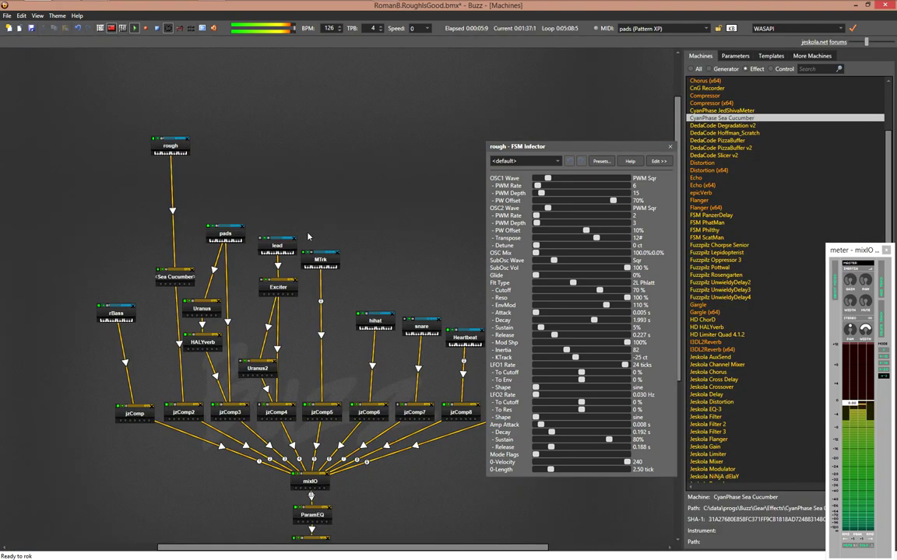
pyautogui.doubleClick(314, 480)
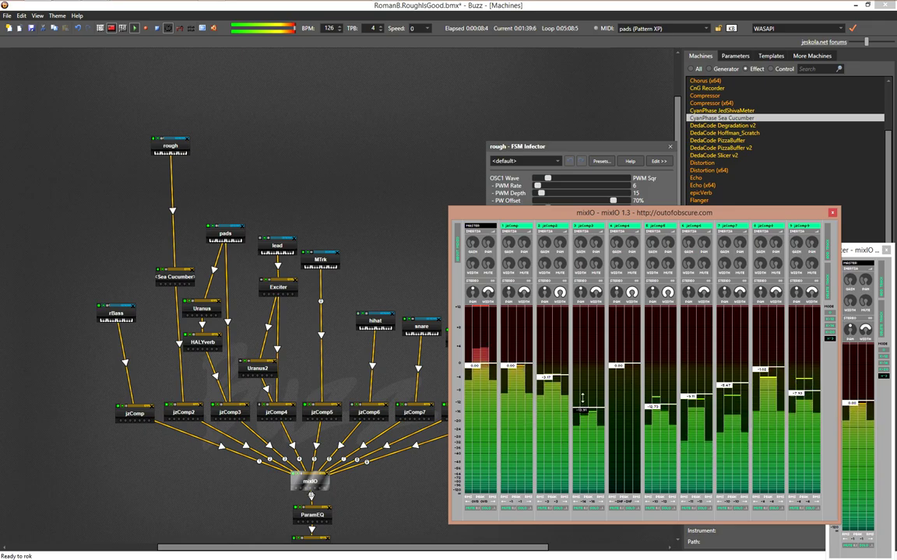
pyautogui.moveTo(582, 403); pyautogui.dragTo(582, 396)
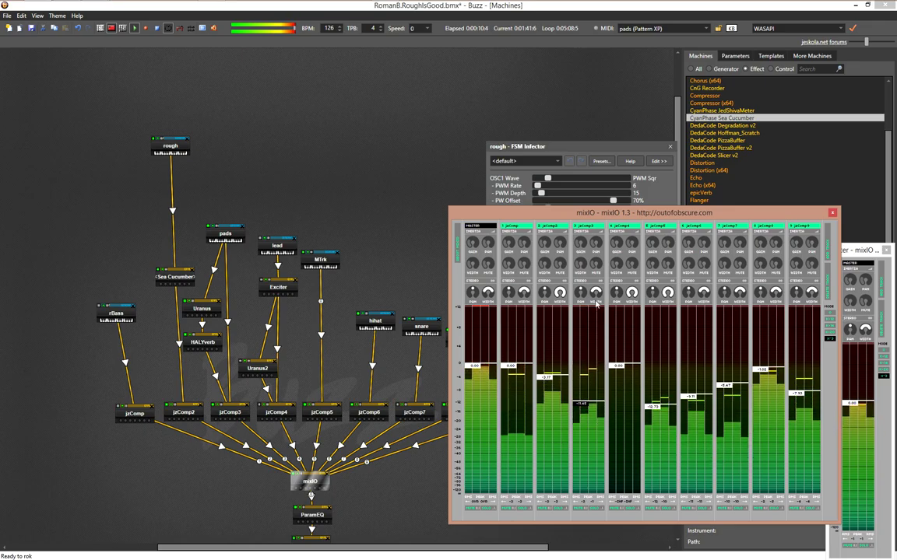
pyautogui.moveTo(583, 407)
pyautogui.mouseDown()
pyautogui.moveTo(585, 416)
pyautogui.moveTo(593, 412)
pyautogui.mouseUp()
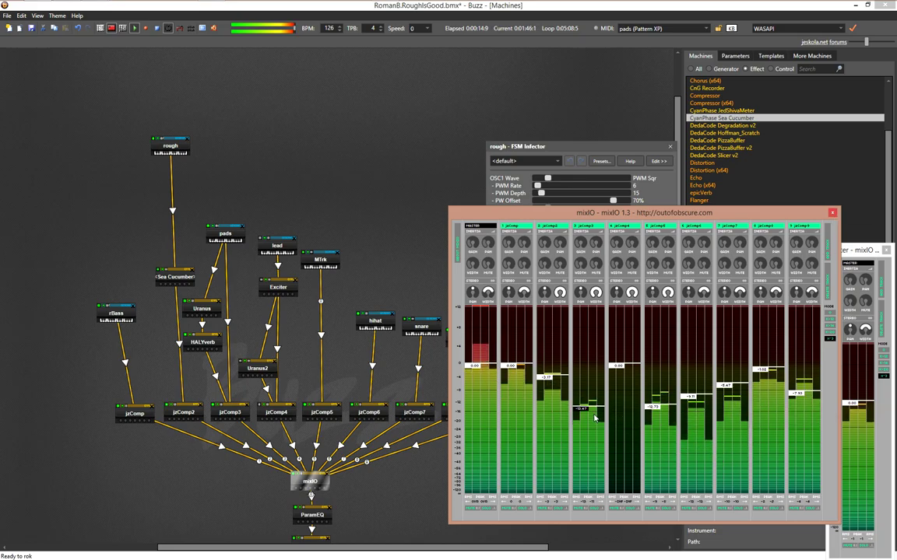
pyautogui.click(833, 214)
# At rough's control0 entry, raise the rough synth's Inertia to about 130 and close its window
pyautogui.press('F4')
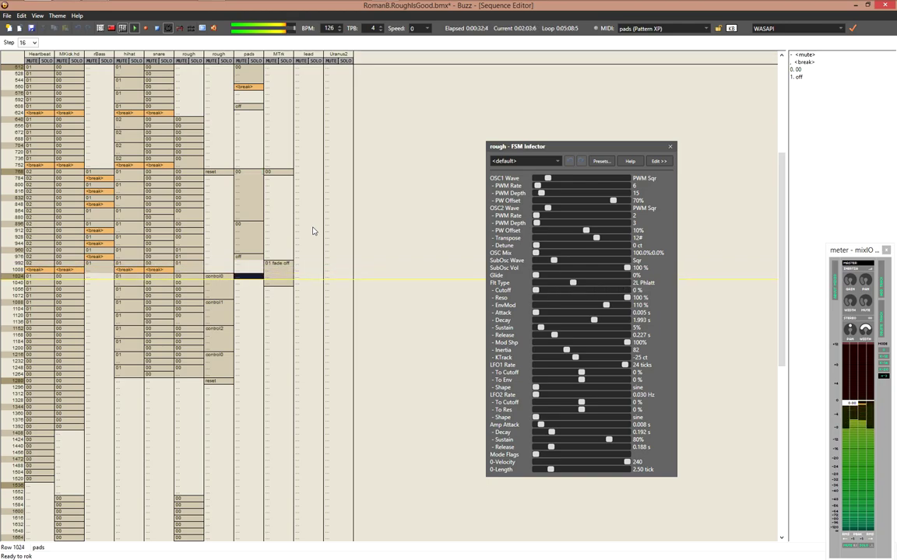
pyautogui.press('Left')
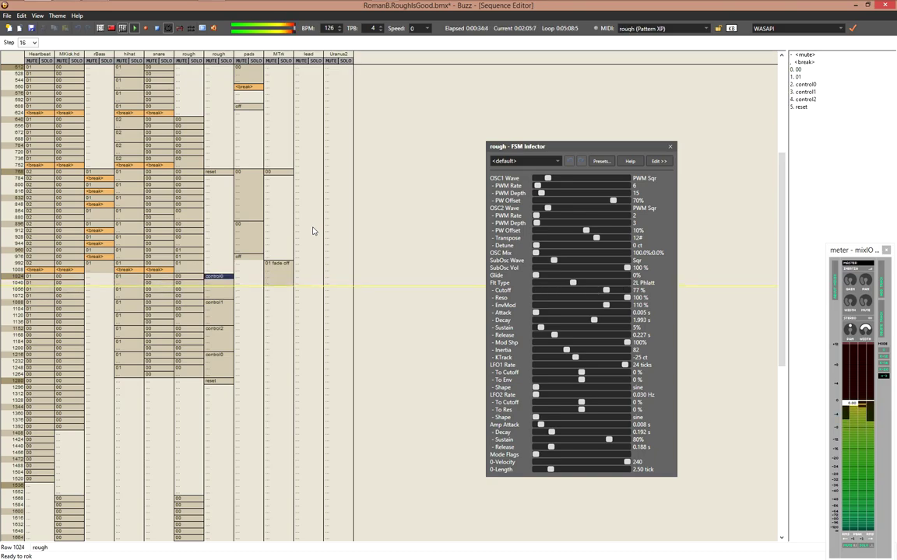
pyautogui.moveTo(565, 354); pyautogui.dragTo(595, 354)
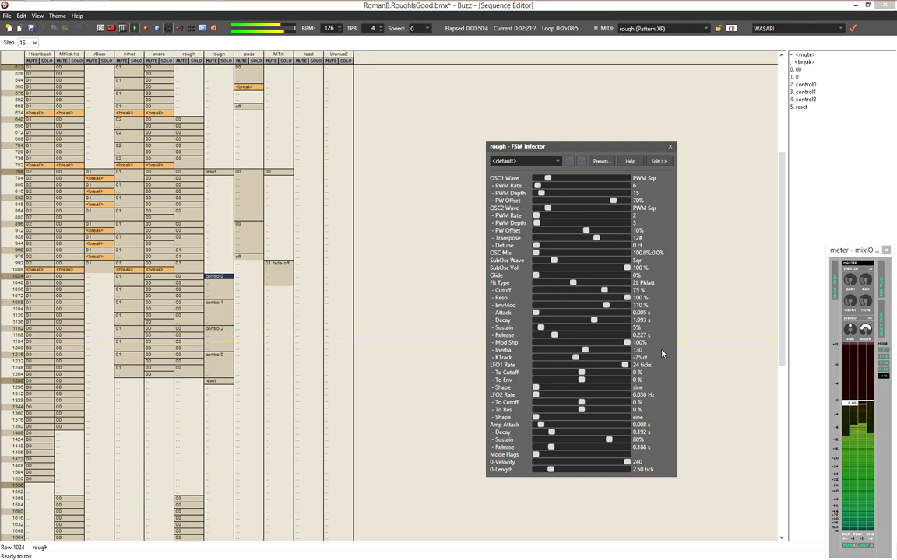
pyautogui.click(673, 147)
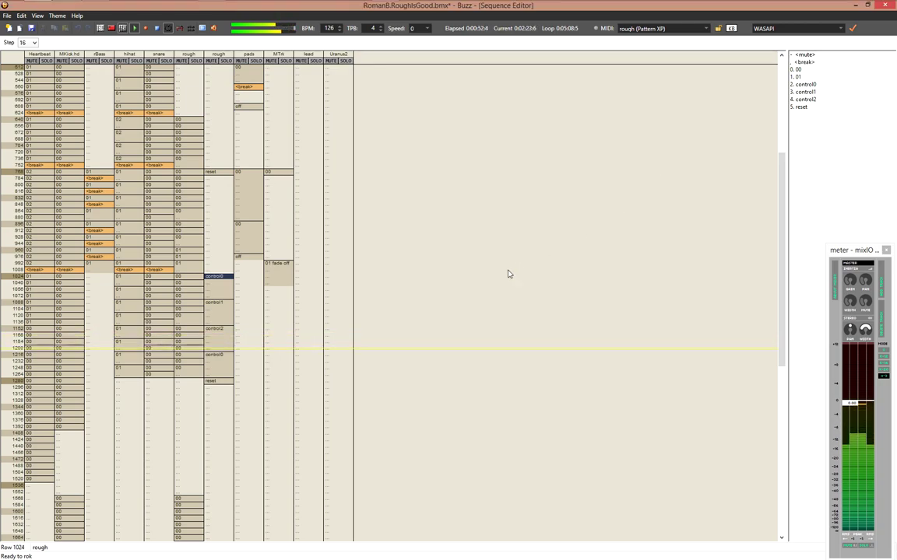
# Delete sequence rows at rough row 1280 and place reset pattern 5 there
pyautogui.click(240, 372)
pyautogui.press('Down')
pyautogui.press('Down')
pyautogui.press('Down')
pyautogui.press('Down')
pyautogui.press('Down')
pyautogui.press('Down')
pyautogui.press('Down')
pyautogui.press('Down')
pyautogui.press('Down')
pyautogui.press('Down')
pyautogui.press('Down')
pyautogui.press('Down')
pyautogui.press('Down')
pyautogui.press('Down')
pyautogui.press('Down')
pyautogui.press('Down')
pyautogui.press('Down')
pyautogui.press('Down')
pyautogui.press('Down')
pyautogui.press('Down')
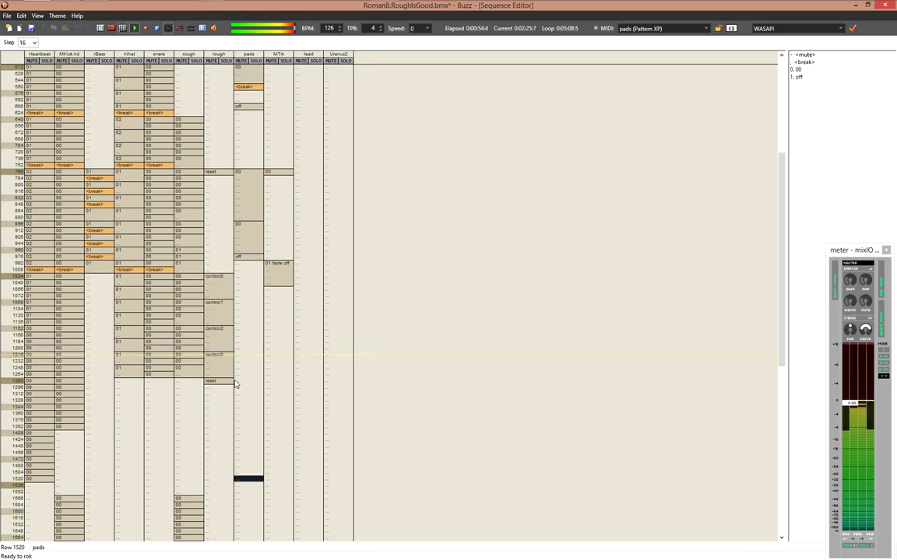
pyautogui.scroll(-3, 236, 384)
pyautogui.press('Up')
pyautogui.press('Up')
pyautogui.press('Up')
pyautogui.press('Up')
pyautogui.press('Up')
pyautogui.press('Up')
pyautogui.press('Up')
pyautogui.press('Up')
pyautogui.press('Up')
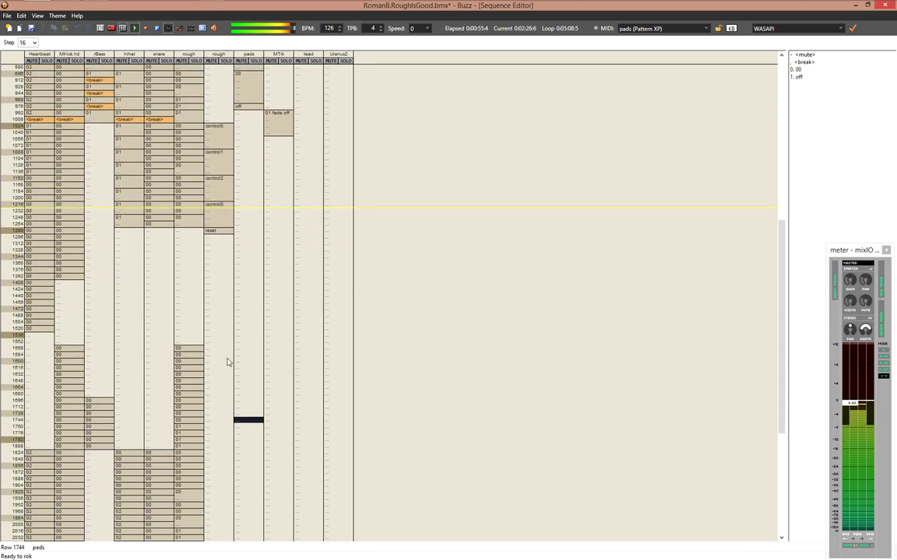
pyautogui.click(180, 231)
pyautogui.press('Delete')
pyautogui.press('Delete')
pyautogui.press('Delete')
pyautogui.press('Delete')
pyautogui.press('Delete')
pyautogui.press('Delete')
pyautogui.press('Delete')
pyautogui.press('Delete')
pyautogui.press('Delete')
pyautogui.press('Delete')
pyautogui.press('Delete')
pyautogui.press('Delete')
pyautogui.press('Delete')
pyautogui.press('Delete')
pyautogui.press('Delete')
pyautogui.press('Delete')
pyautogui.press('Delete')
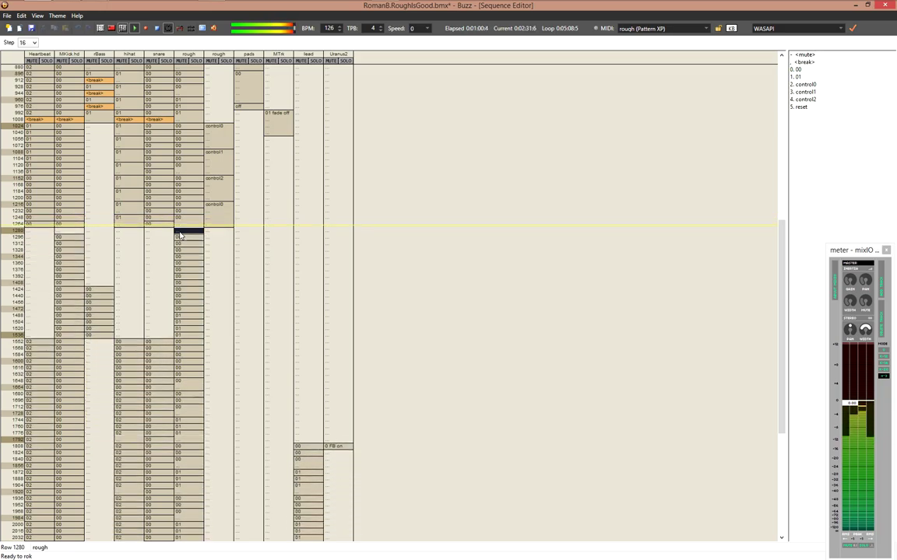
pyautogui.press('Delete')
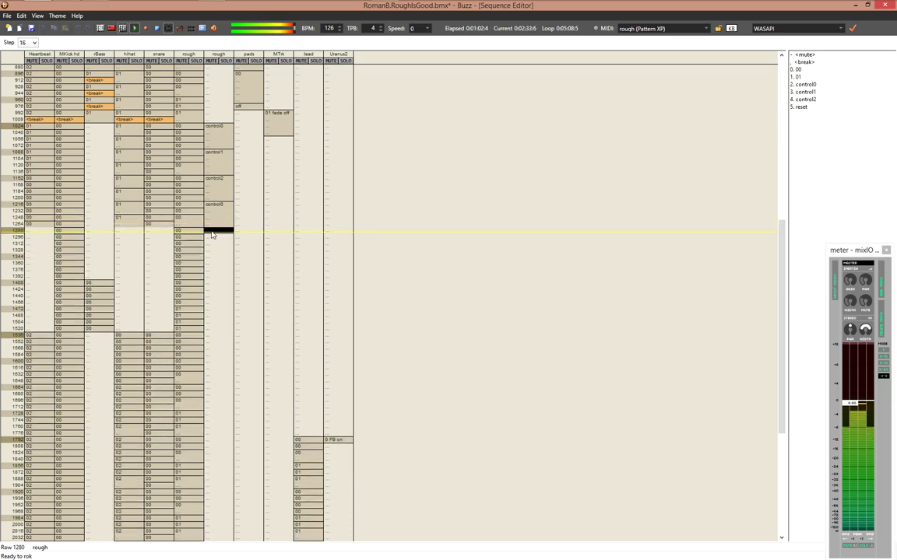
pyautogui.click(246, 239)
pyautogui.click(225, 238)
pyautogui.click(223, 233)
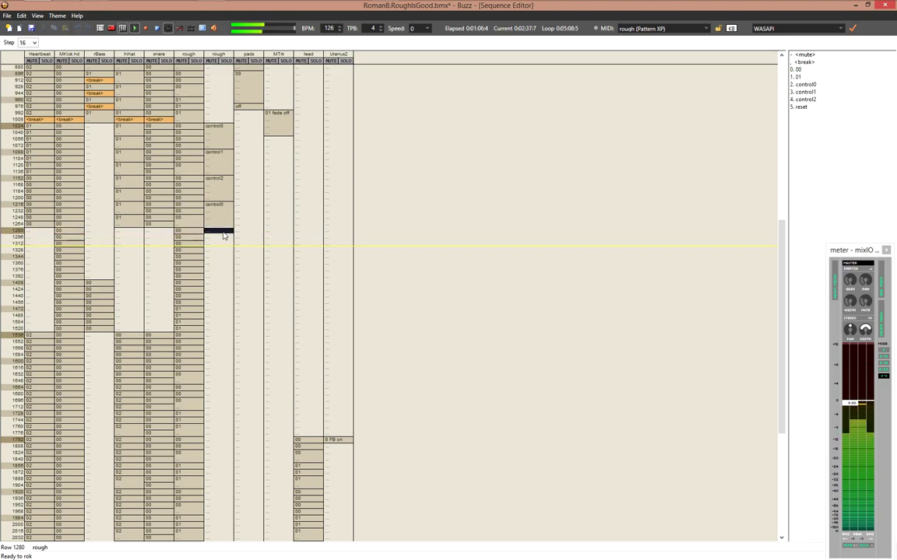
pyautogui.press('5')
pyautogui.click(223, 232)
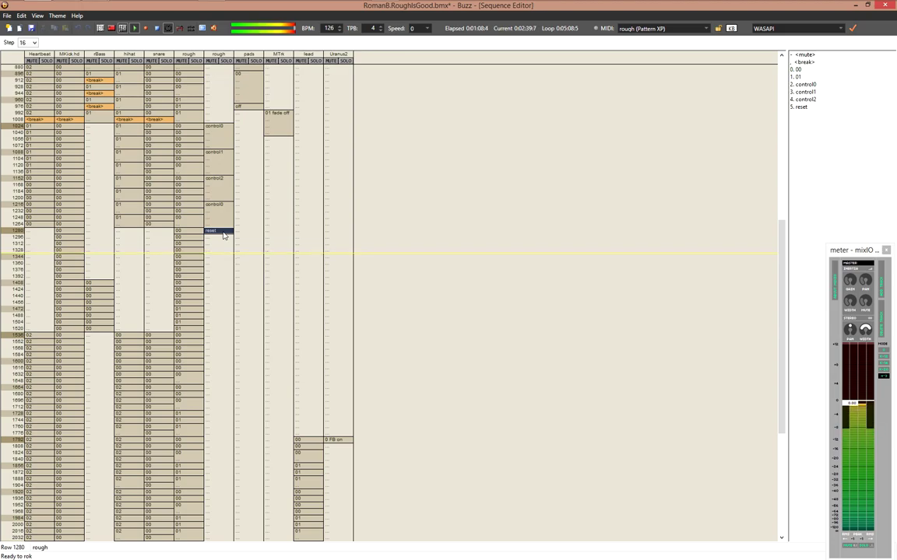
# Fill rBass rows 1536–1712 with pattern 00 and clear the rBass entries at rows 1408–1520
pyautogui.press('Left')
pyautogui.press('Left')
pyautogui.press('Left')
pyautogui.press('Left')
pyautogui.press('Left')
pyautogui.press('Right')
pyautogui.press('pagedown')
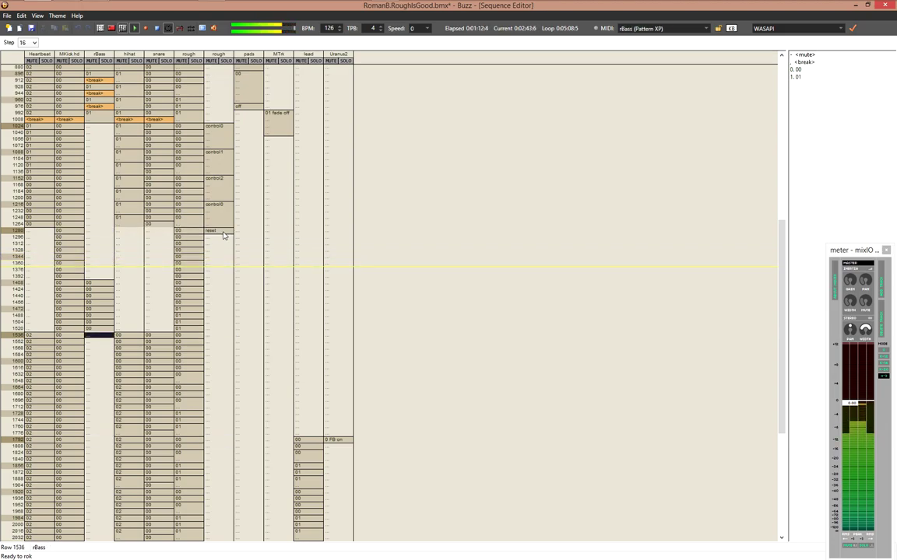
pyautogui.press('0')
pyautogui.press('0')
pyautogui.press('0')
pyautogui.press('0')
pyautogui.press('0')
pyautogui.press('0')
pyautogui.press('0')
pyautogui.press('0')
pyautogui.press('0')
pyautogui.press('0')
pyautogui.press('0')
pyautogui.press('0')
pyautogui.press('pageup')
pyautogui.press('pageup')
pyautogui.press('Down')
pyautogui.press('Down')
pyautogui.press('Down')
pyautogui.press('Down')
pyautogui.press('Down')
pyautogui.press('Down')
pyautogui.press('Down')
pyautogui.press('Down')
pyautogui.press('Down')
pyautogui.press('Down')
pyautogui.press('Down')
pyautogui.press('Down')
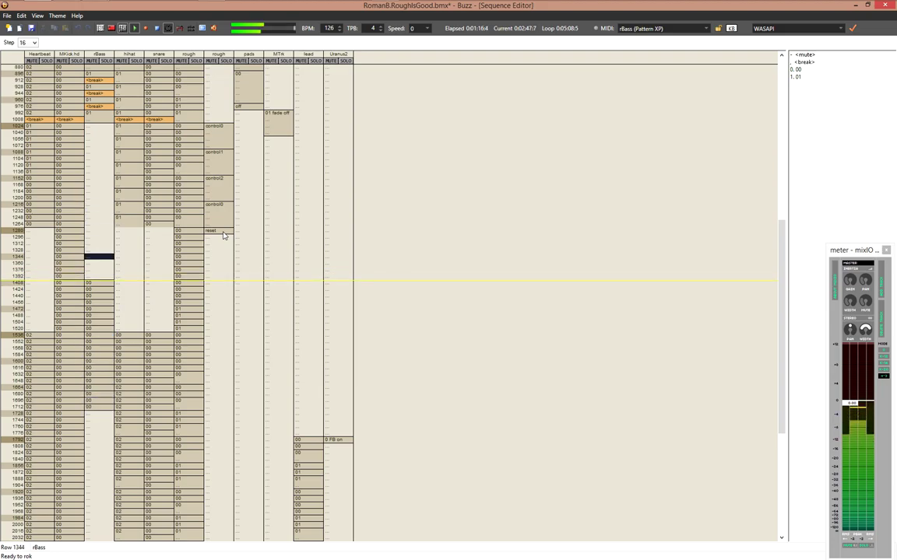
pyautogui.press('Delete')
pyautogui.press('Delete')
pyautogui.press('Delete')
pyautogui.press('Delete')
pyautogui.press('Delete')
pyautogui.press('Delete')
pyautogui.press('Delete')
pyautogui.press('Delete')
# Try hihat pattern 01 near row 1408, then delete the added hihat entries
pyautogui.press('Down')
pyautogui.press('Down')
pyautogui.press('Down')
pyautogui.press('Down')
pyautogui.press('Down')
pyautogui.press('Down')
pyautogui.press('Down')
pyautogui.press('Down')
pyautogui.press('Down')
pyautogui.press('Down')
pyautogui.press('Down')
pyautogui.press('Down')
pyautogui.press('pageup')
pyautogui.press('pageup')
pyautogui.press('pagedown')
pyautogui.press('pagedown')
pyautogui.press('pagedown')
pyautogui.press('pageup')
pyautogui.press('pageup')
pyautogui.press('Up')
pyautogui.press('Up')
pyautogui.press('Up')
pyautogui.press('Up')
pyautogui.press('Up')
pyautogui.press('Right')
pyautogui.press('Up')
pyautogui.press('Up')
pyautogui.press('Up')
pyautogui.write('01')
pyautogui.press('Up')
pyautogui.press('Up')
pyautogui.press('Delete')
pyautogui.press('Down')
# Enter Heartbeat pattern 03 at row 1408 from the keyboard
pyautogui.press('Delete')
pyautogui.press('Up')
pyautogui.press('Left')
pyautogui.press('Left')
pyautogui.write('0')
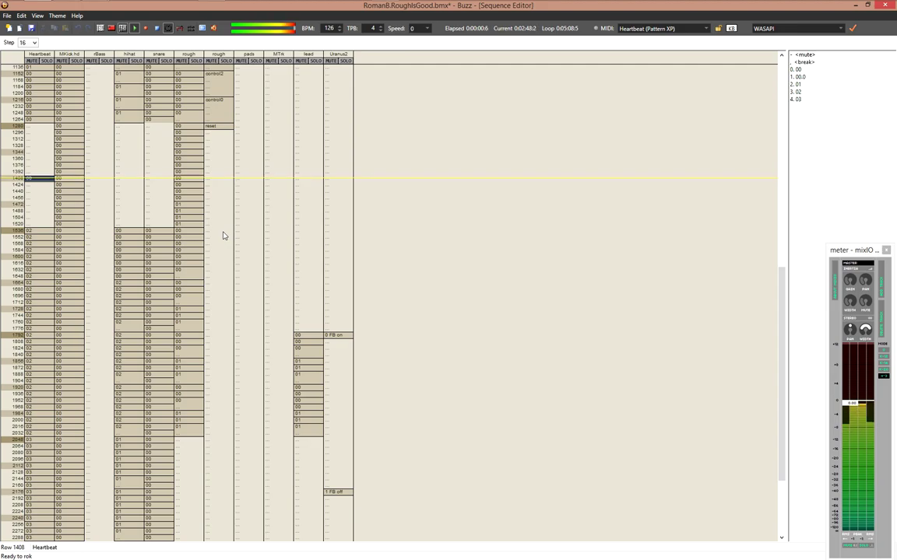
pyautogui.write('1')
pyautogui.press('Up')
pyautogui.press('Up')
pyautogui.press('Down')
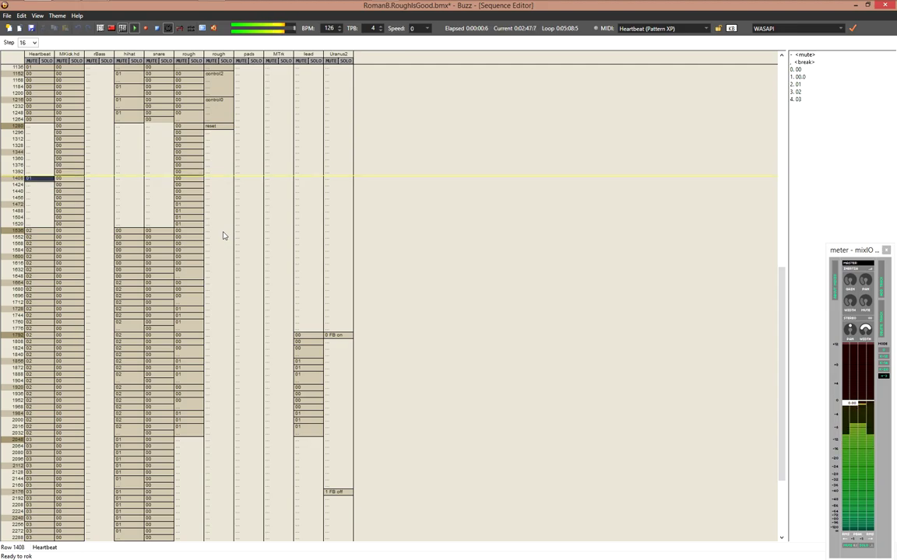
pyautogui.write('2')
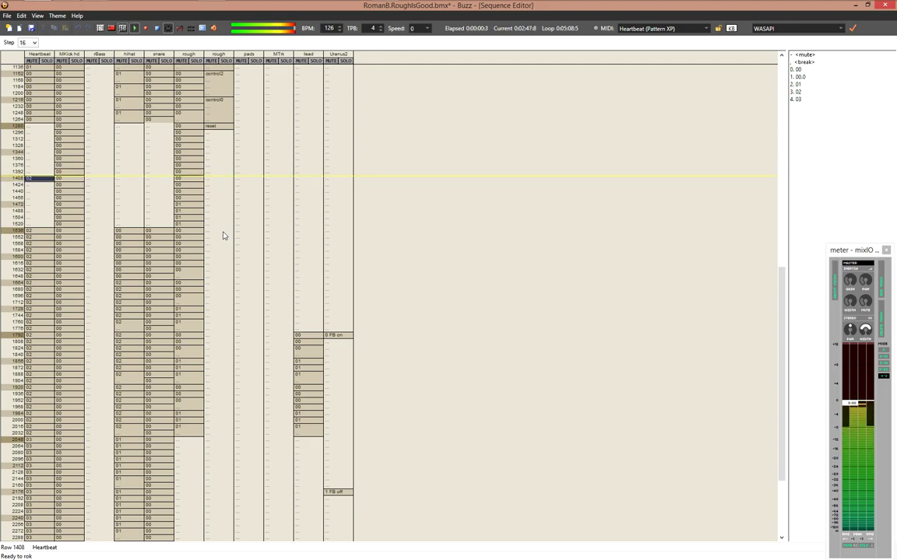
pyautogui.write('3')
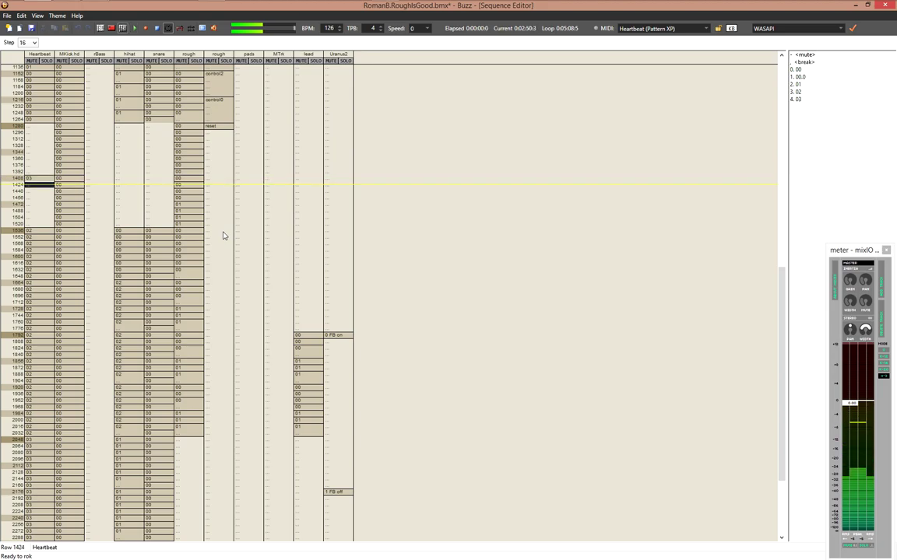
pyautogui.press('Up')
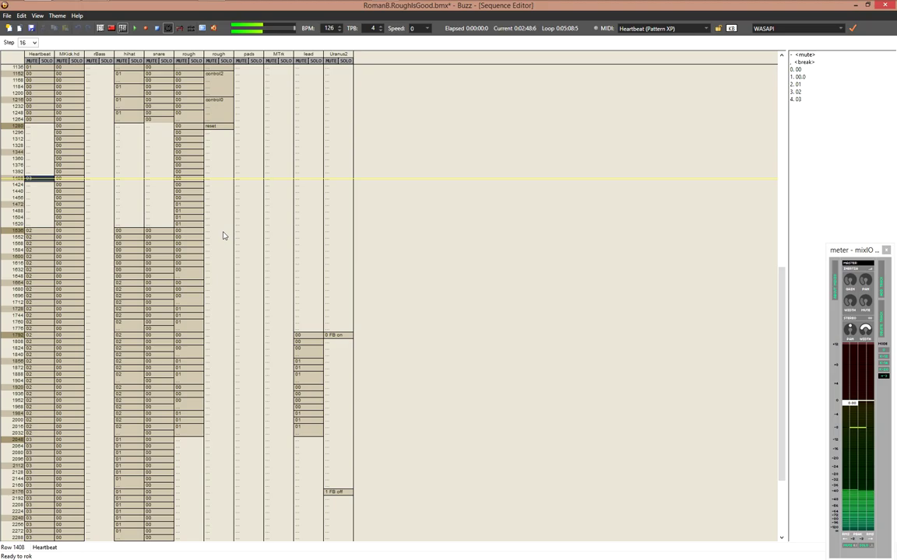
# Fill Heartbeat rows 1408–1520 with pattern 04 and open it for editing
pyautogui.press('Return')
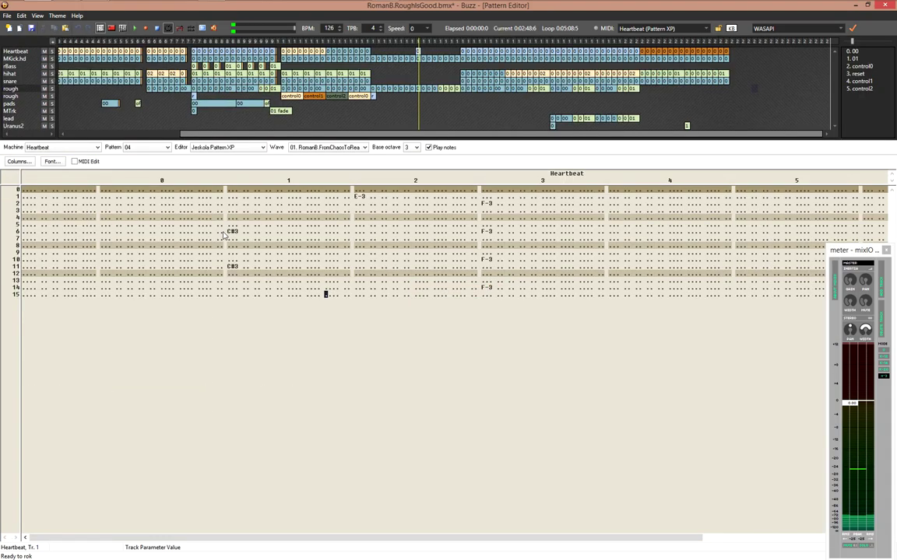
pyautogui.press('F4')
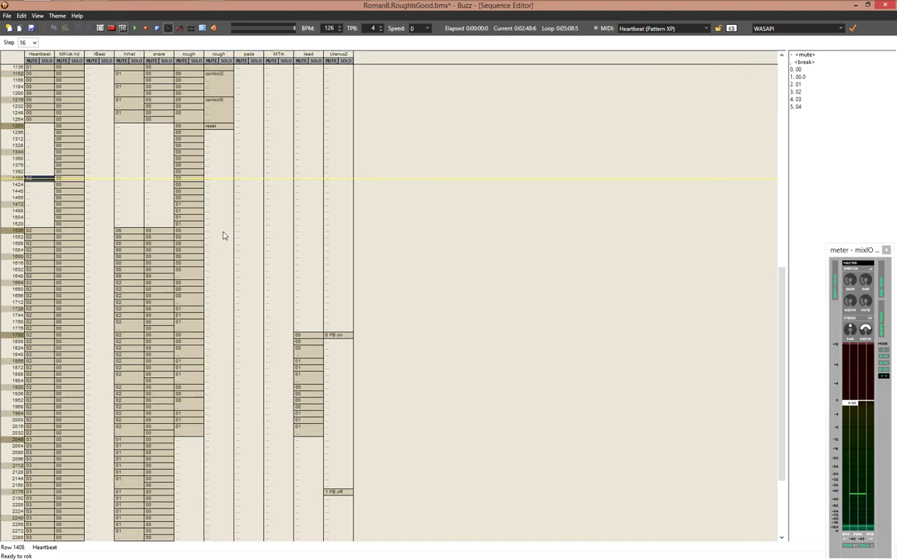
pyautogui.press('Down')
pyautogui.press('Up')
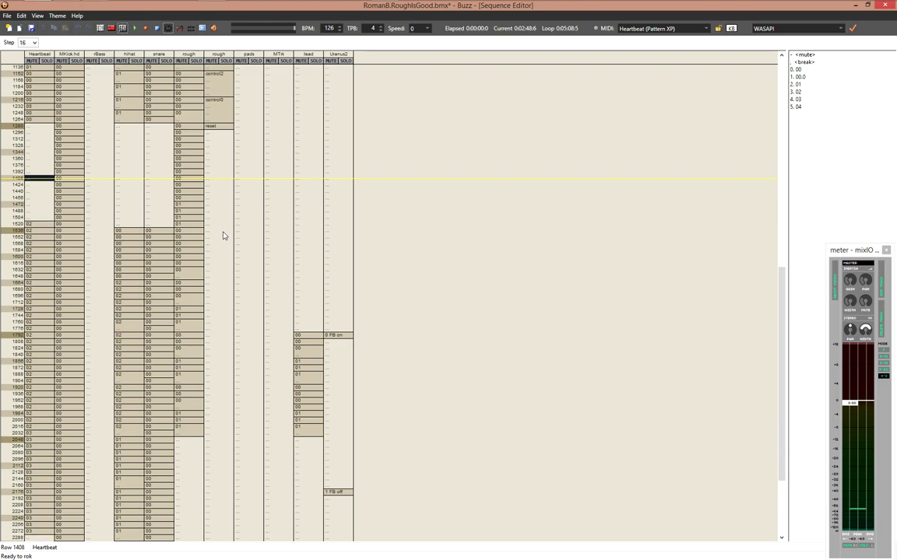
pyautogui.press('4')
pyautogui.press('Down')
pyautogui.press('Down')
pyautogui.press('Down')
pyautogui.press('Down')
pyautogui.press('Down')
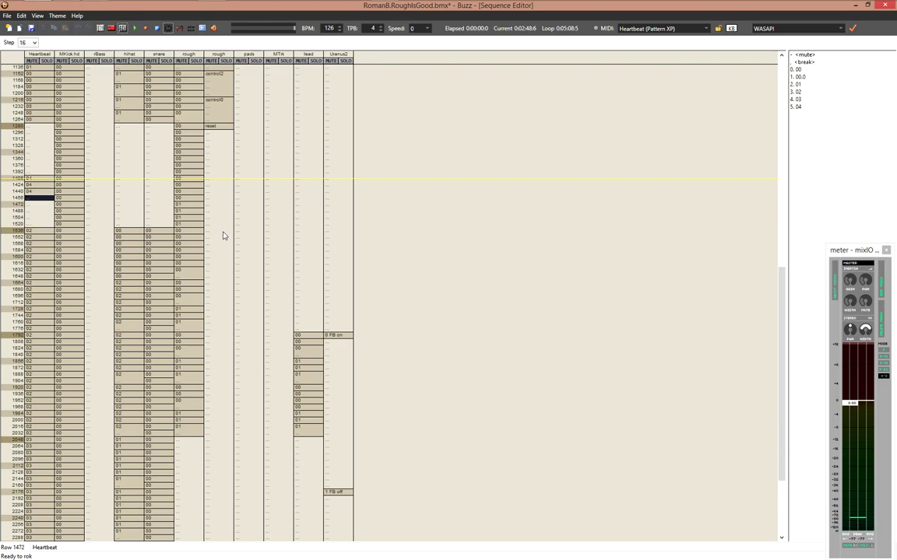
pyautogui.press('Up')
pyautogui.press('Up')
pyautogui.press('Up')
pyautogui.press('Up')
pyautogui.press('Up')
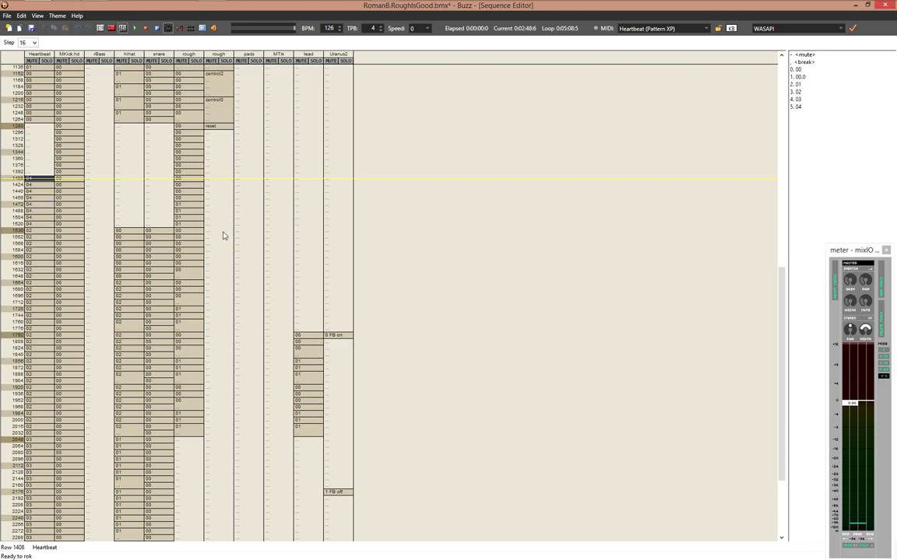
pyautogui.press('Return')
# Erase the C#3 notes on rows 6 and 11 of Heartbeat pattern 04
pyautogui.press('F5')
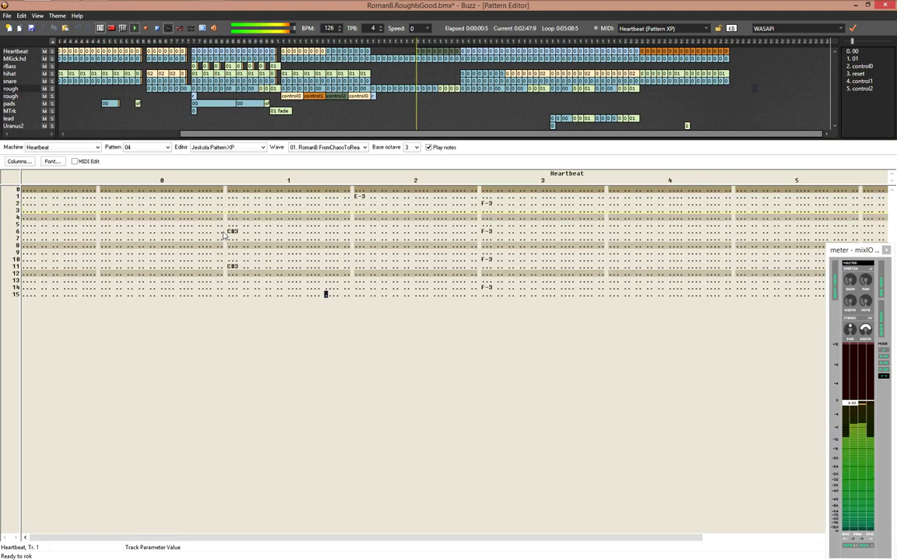
pyautogui.click(229, 232)
pyautogui.press('Delete')
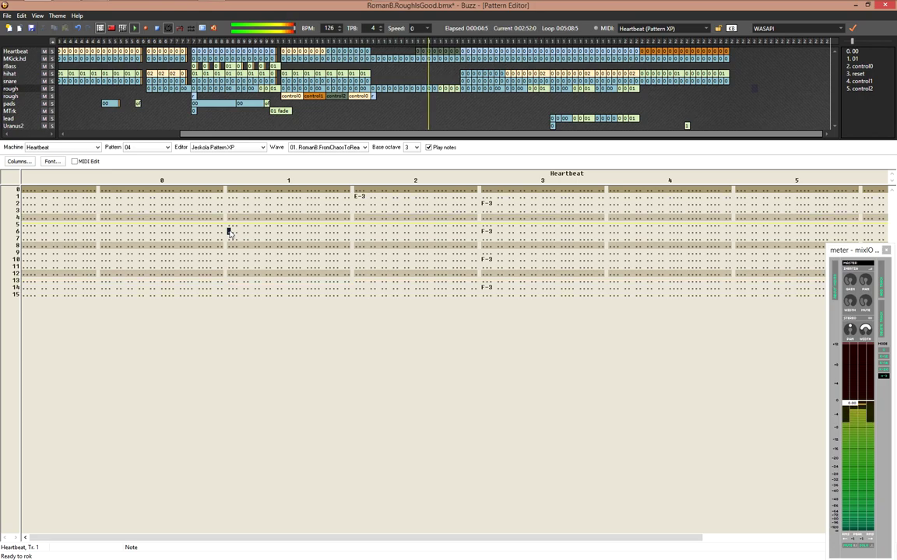
pyautogui.press('F4')
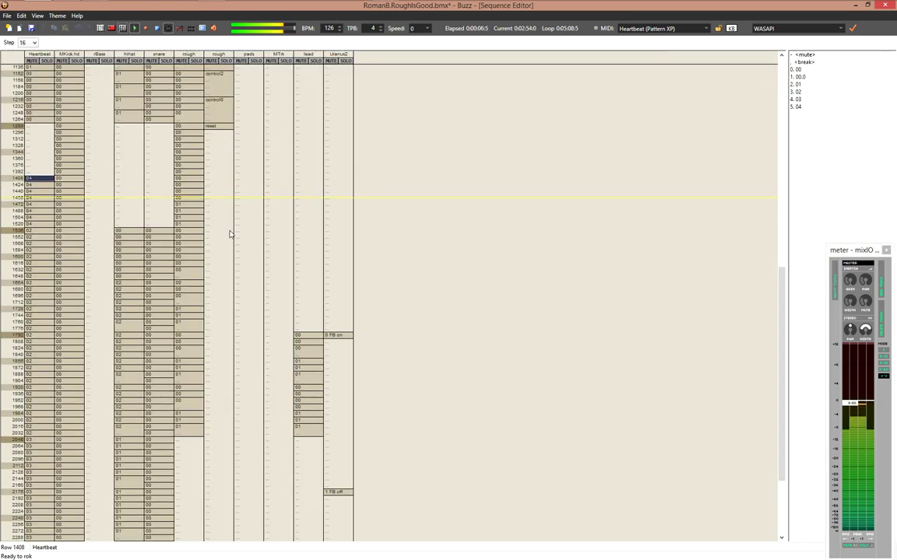
pyautogui.press('F2')
# Give the E-3 note on row 1 a velocity of 40
pyautogui.press('Right')
pyautogui.press('Right')
pyautogui.press('Right')
pyautogui.press('Right')
pyautogui.press('Right')
pyautogui.press('Right')
pyautogui.press('Right')
pyautogui.press('Right')
pyautogui.press('Right')
pyautogui.press('Right')
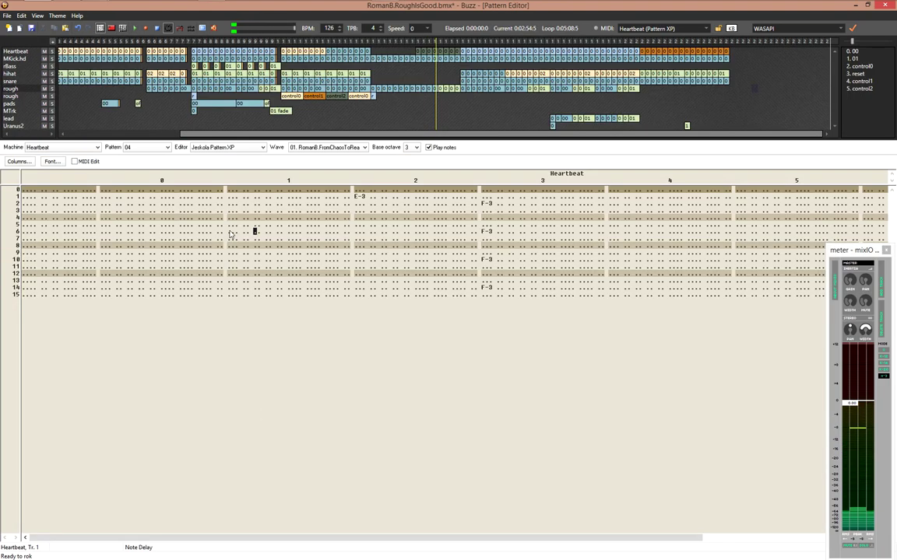
pyautogui.press('F5')
pyautogui.press('Right')
pyautogui.press('Right')
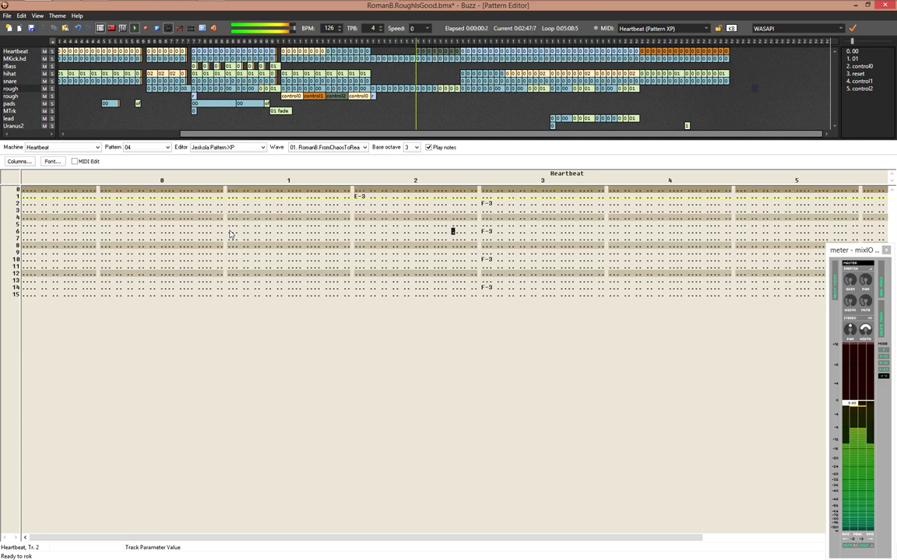
pyautogui.press('F8')
pyautogui.press('Left')
pyautogui.press('Left')
pyautogui.press('Left')
pyautogui.press('Left')
pyautogui.press('Left')
pyautogui.press('Left')
pyautogui.press('Left')
pyautogui.press('Left')
pyautogui.press('Left')
pyautogui.press('Left')
pyautogui.press('Left')
pyautogui.press('Left')
pyautogui.press('Left')
pyautogui.press('Left')
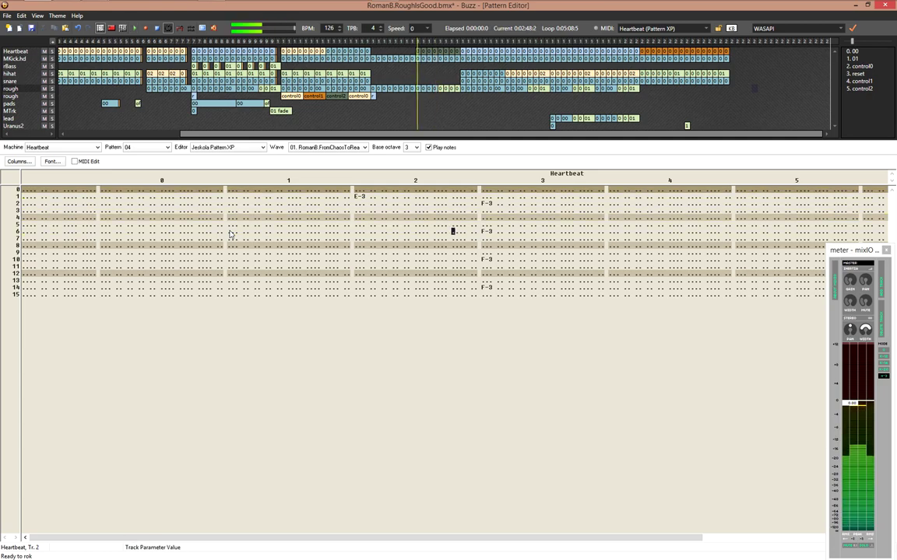
pyautogui.press('Up')
pyautogui.press('Up')
pyautogui.press('Up')
pyautogui.press('Up')
pyautogui.press('Up')
pyautogui.press('Up')
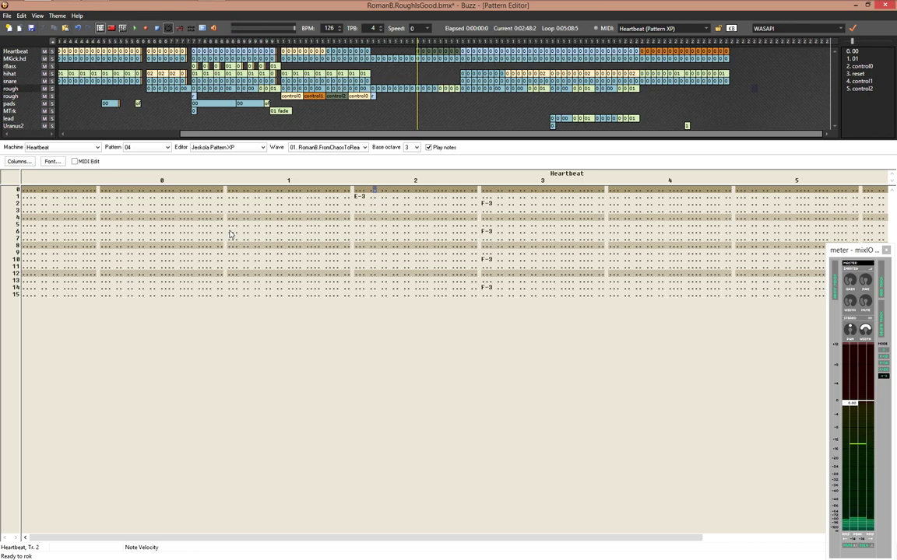
pyautogui.write('40')
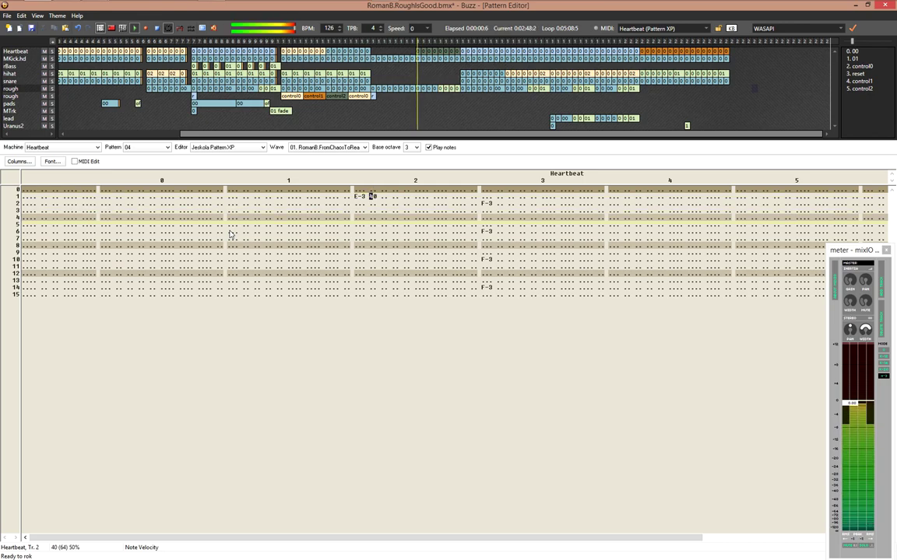
# Display the track 2 and track 3 velocity columns as bars
pyautogui.click(499, 204)
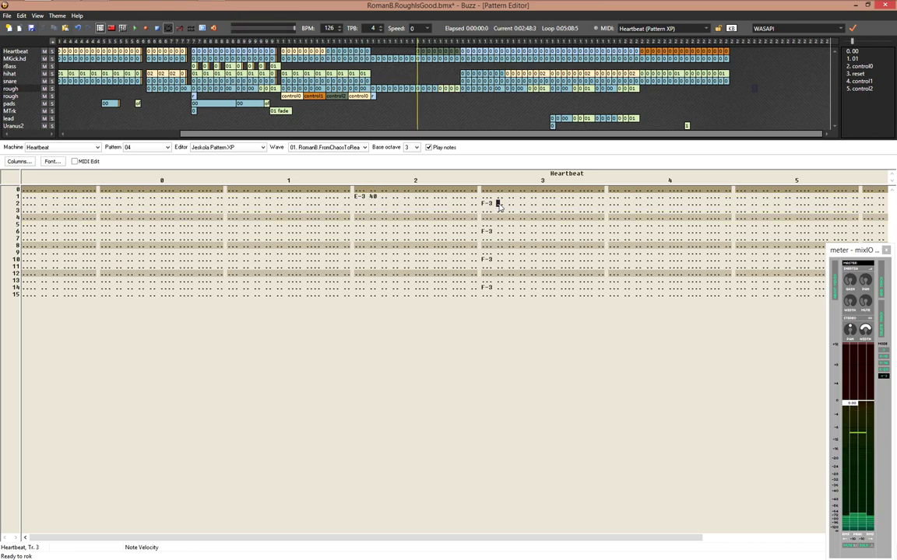
pyautogui.doubleClick(499, 204)
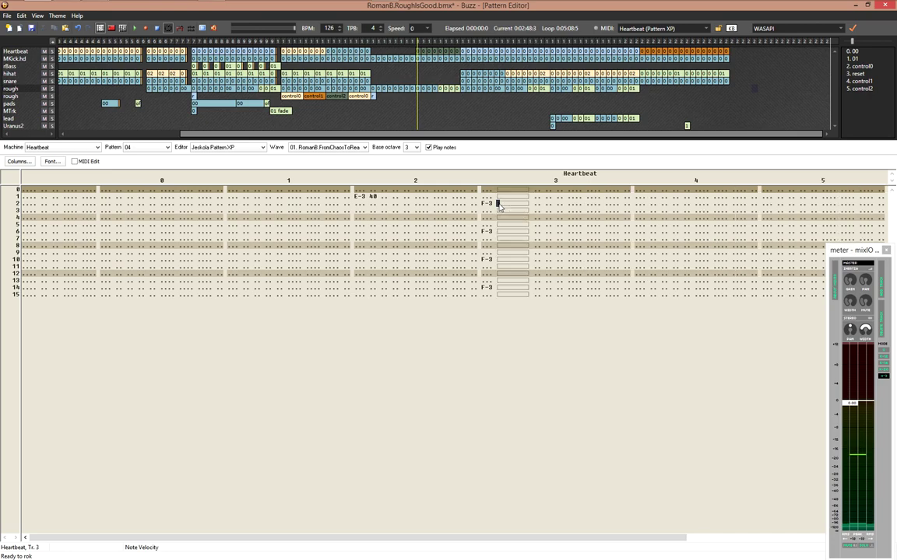
pyautogui.doubleClick(373, 212)
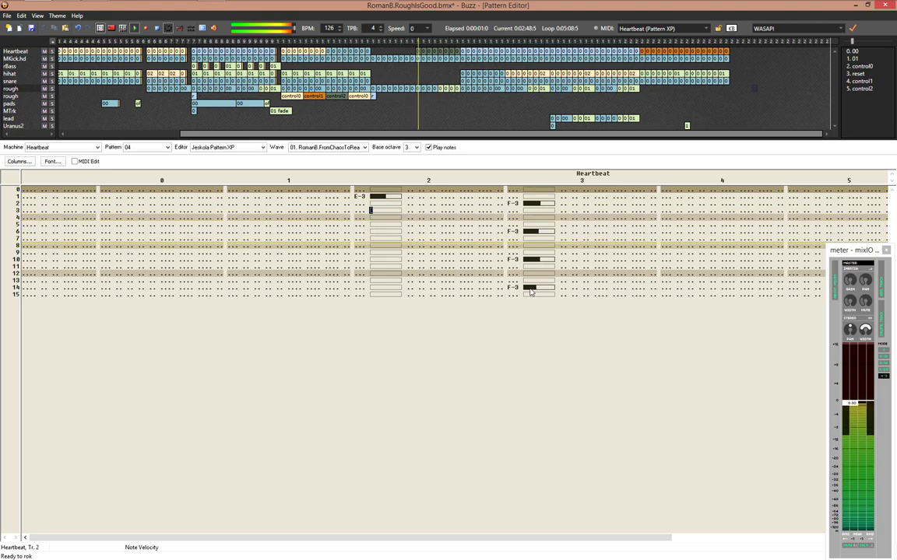
pyautogui.click(487, 327)
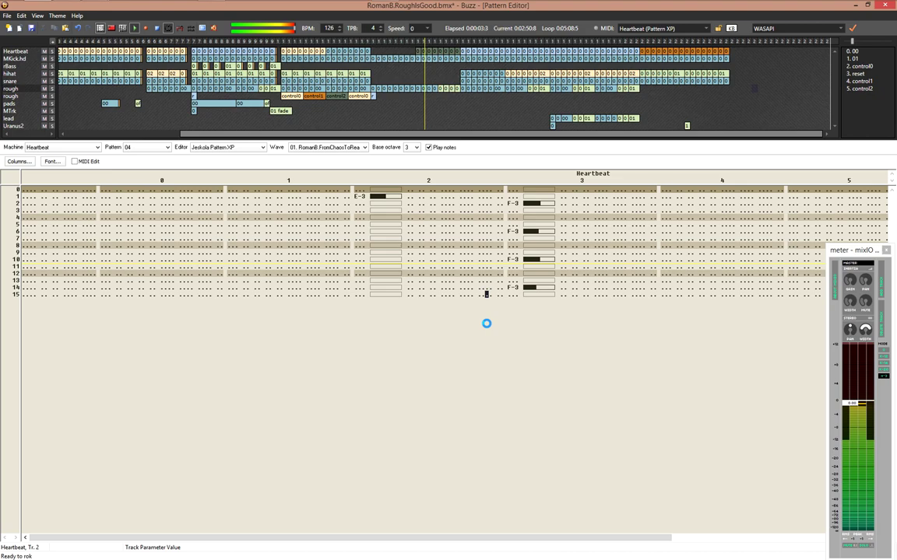
# Clear the hihat entries at rows 1536–1648 in the song sequence
pyautogui.press('F4')
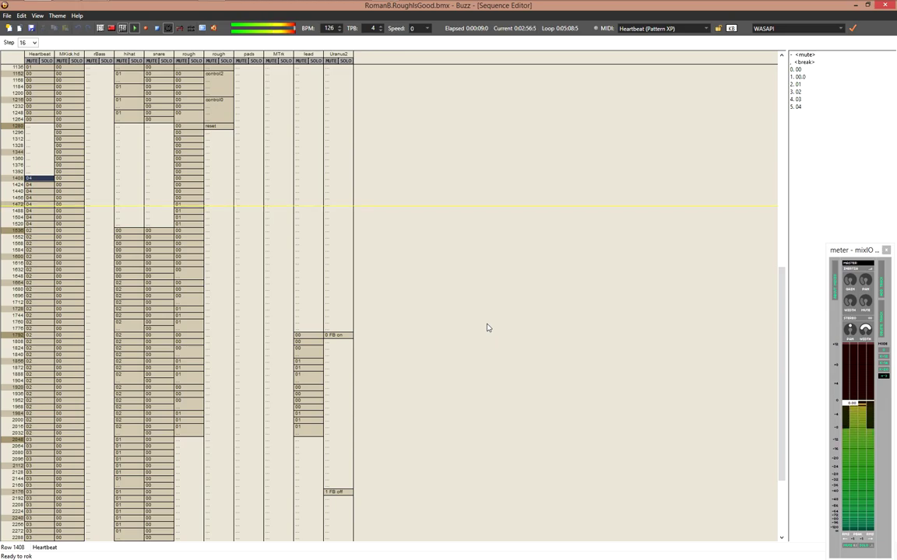
pyautogui.press('Right')
pyautogui.press('Right')
pyautogui.press('Right')
pyautogui.press('Down')
pyautogui.press('Down')
pyautogui.press('Down')
pyautogui.press('Down')
pyautogui.press('Down')
pyautogui.press('Down')
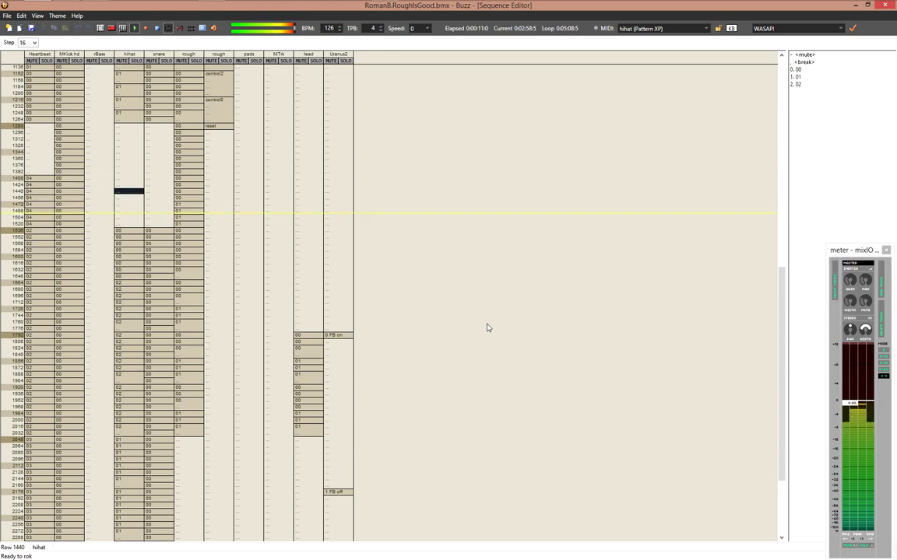
pyautogui.press('Delete')
pyautogui.press('Delete')
pyautogui.press('Delete')
pyautogui.press('Delete')
pyautogui.press('Delete')
pyautogui.press('Delete')
pyautogui.press('Delete')
pyautogui.press('Delete')
pyautogui.press('Delete')
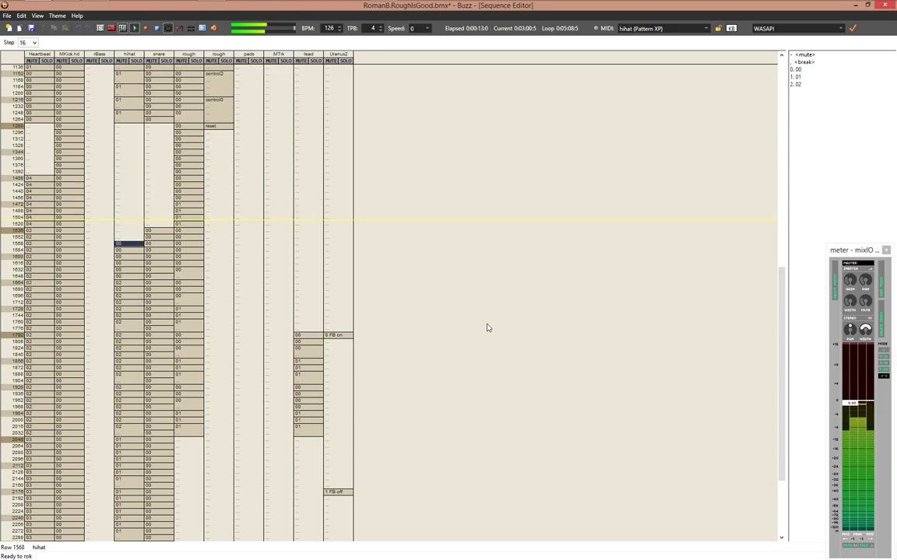
pyautogui.press('Delete')
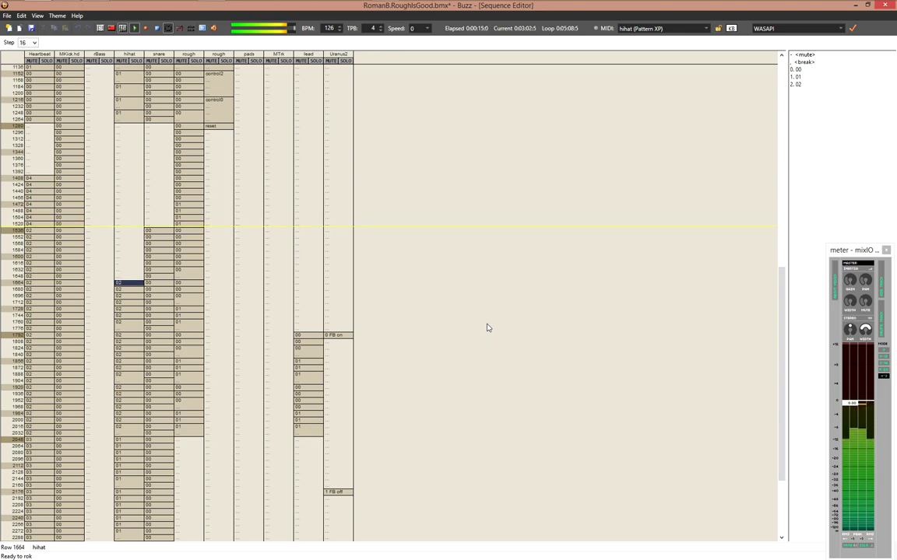
# Open Heartbeat pattern 02 at row 1632 and step into its note columns
pyautogui.press('Right')
pyautogui.press('Right')
pyautogui.press('Right')
pyautogui.press('Left')
pyautogui.press('Left')
pyautogui.press('Left')
pyautogui.press('Left')
pyautogui.press('Left')
pyautogui.press('Left')
pyautogui.press('Up')
pyautogui.press('Up')
pyautogui.press('Up')
pyautogui.press('Up')
pyautogui.press('Up')
pyautogui.press('Up')
pyautogui.press('Up')
pyautogui.press('Up')
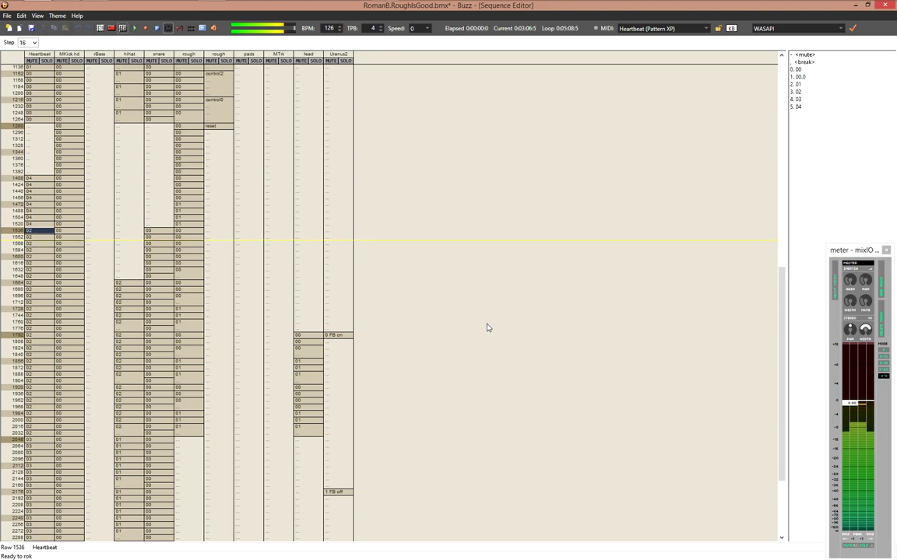
pyautogui.press('Return')
pyautogui.press('Right')
pyautogui.press('Down')
# Move track 2's 7F velocity from row 1 to row 0 and start playback
pyautogui.press('Left')
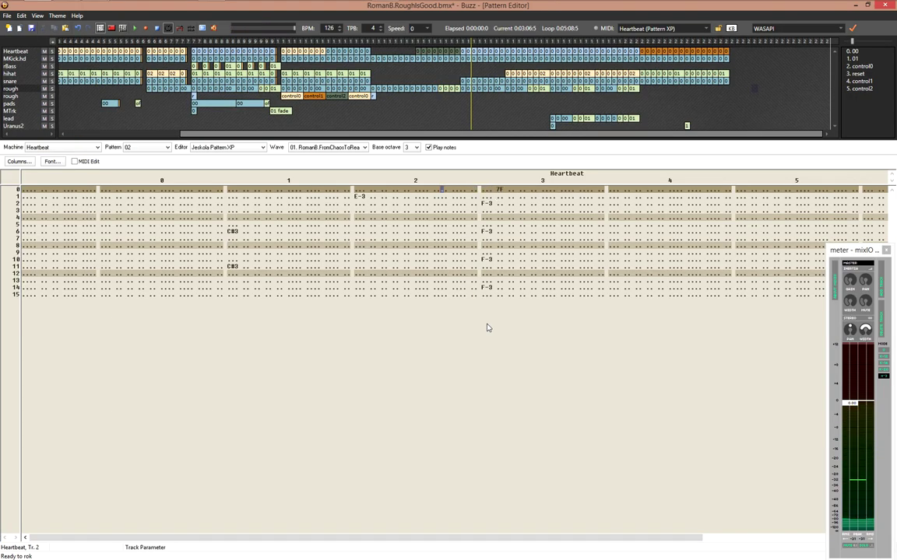
pyautogui.press('Up')
pyautogui.press('Up')
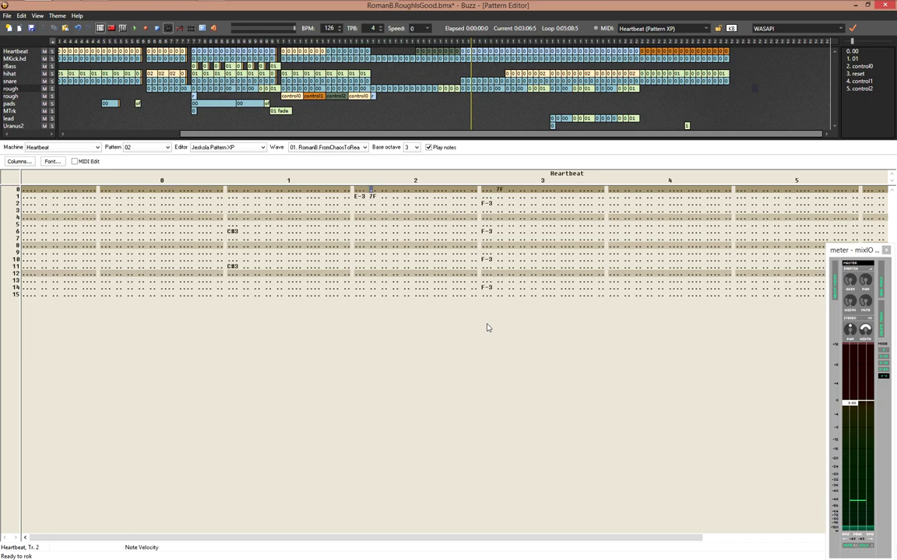
pyautogui.press('F5')
pyautogui.write('7F')
pyautogui.press('Delete')
pyautogui.press('Up')
pyautogui.press('Up')
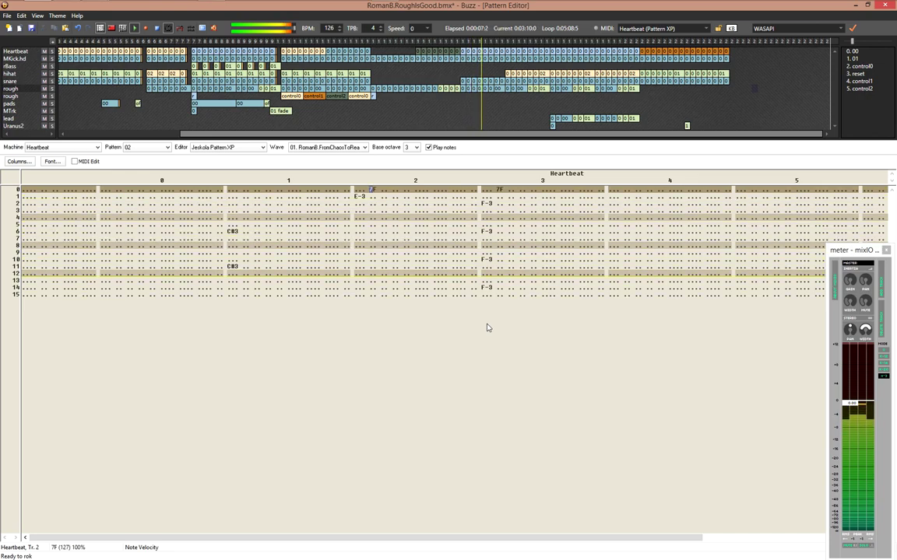
# Raise Heartbeat's dyna-mite compressor Range and Threshold
pyautogui.doubleClick(31, 53)
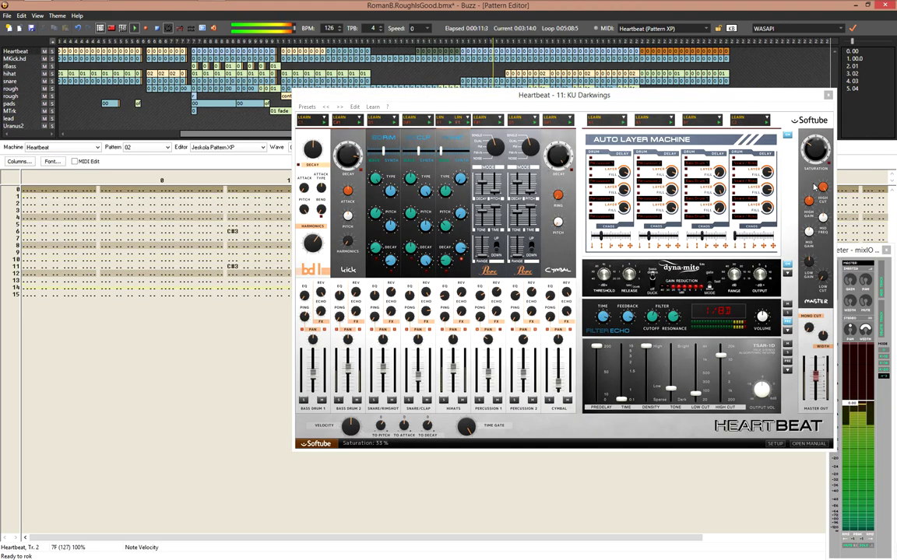
pyautogui.moveTo(732, 274)
pyautogui.moveTo(732, 274); pyautogui.dragTo(736, 301)
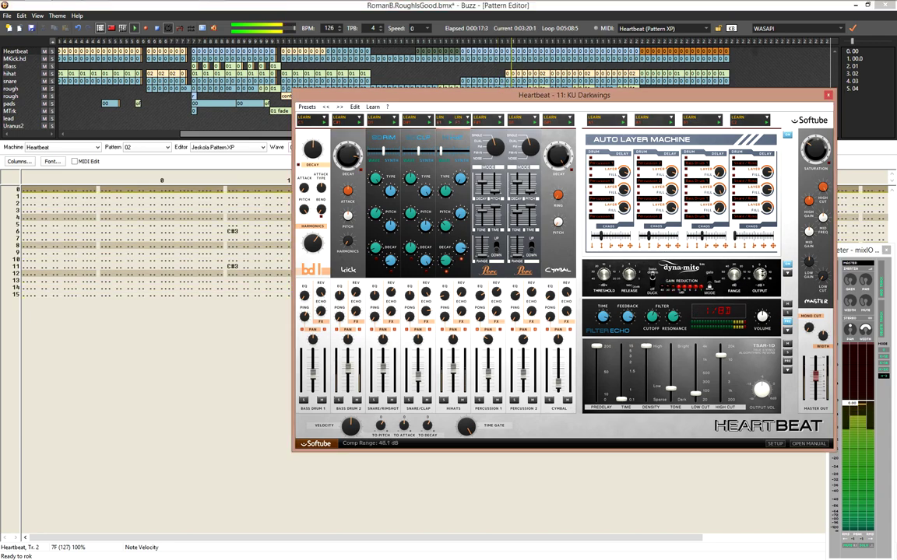
pyautogui.moveTo(603, 274)
pyautogui.moveTo(604, 274)
pyautogui.mouseDown()
pyautogui.moveTo(606, 259)
pyautogui.moveTo(612, 282)
pyautogui.mouseUp()
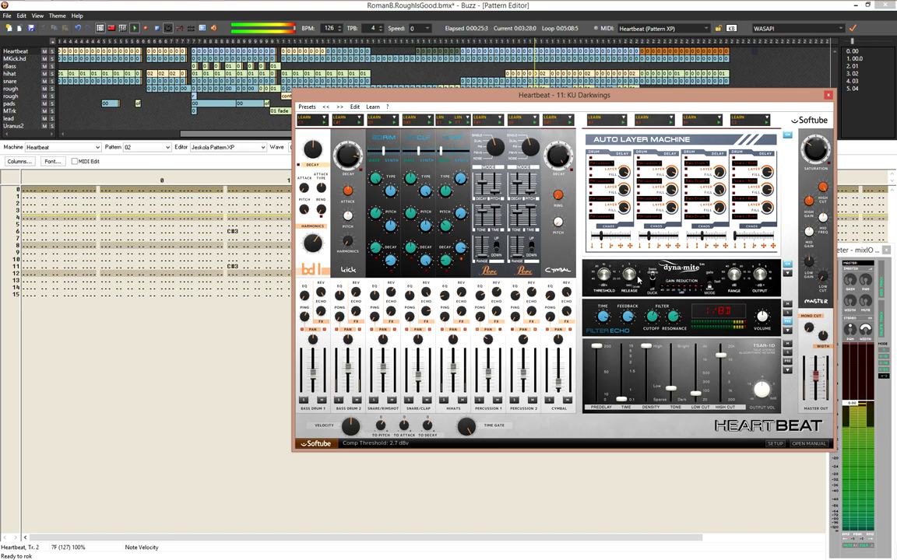
# Adjust the Bass Drum 2 level, set compressor mode to GATE, and close the controls
pyautogui.moveTo(347, 369); pyautogui.dragTo(348, 374)
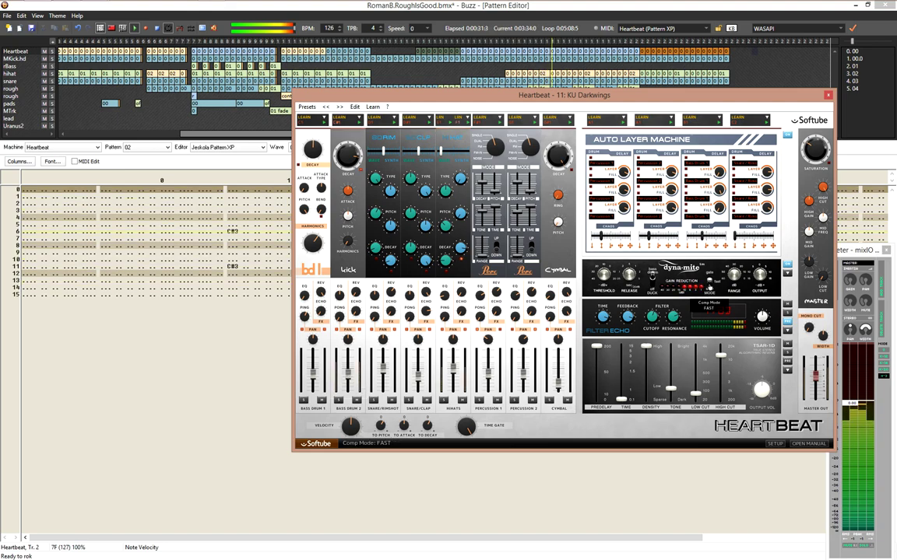
pyautogui.click(710, 290)
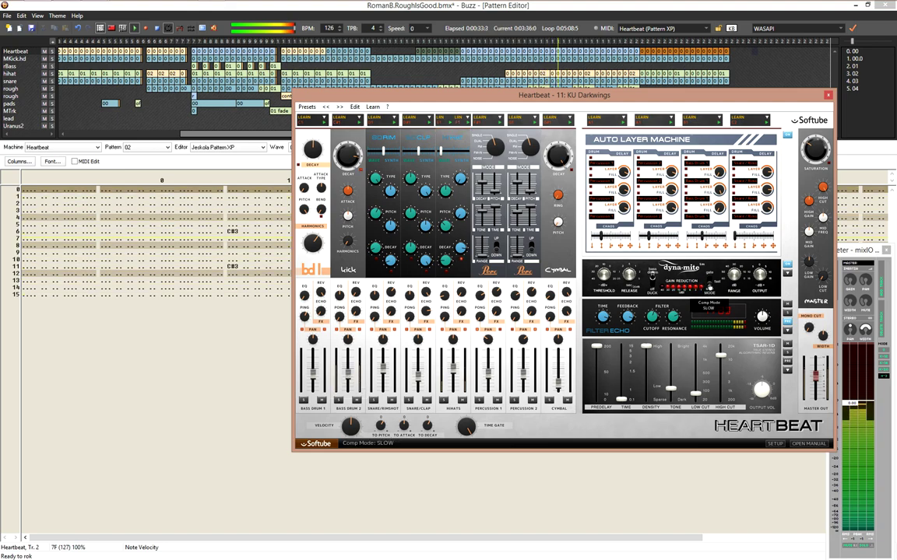
pyautogui.click(709, 289)
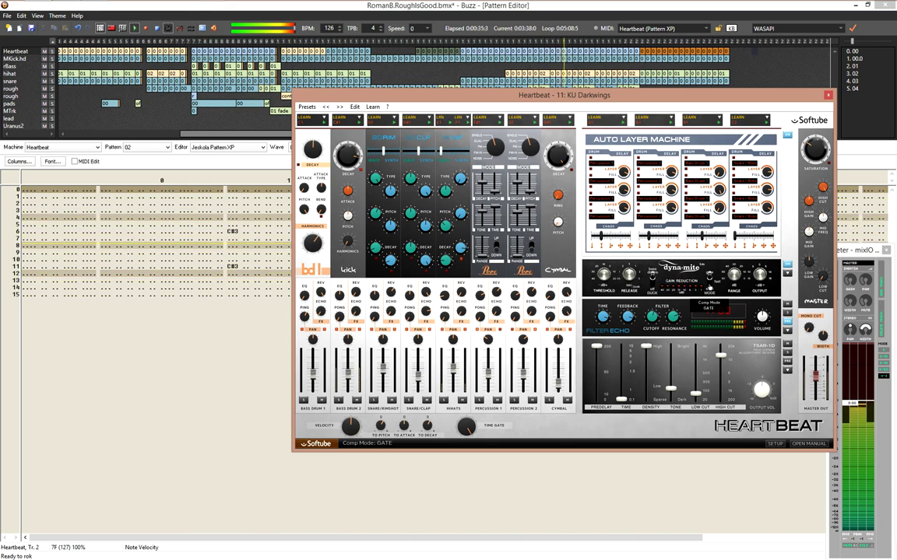
pyautogui.click(115, 357)
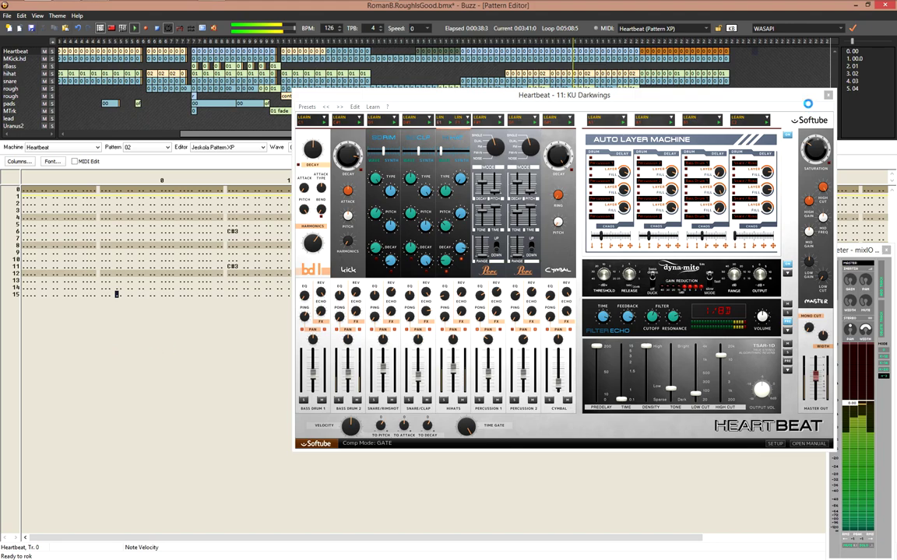
pyautogui.press('F3')
pyautogui.press('F4')
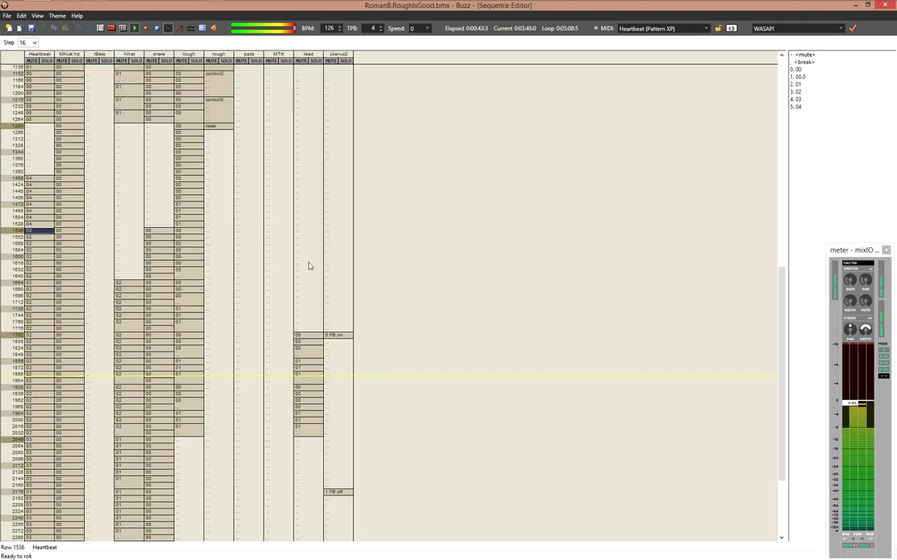
# Delete lead track rows at 1536 and 1280 to pull the lead patterns earlier
pyautogui.click(300, 336)
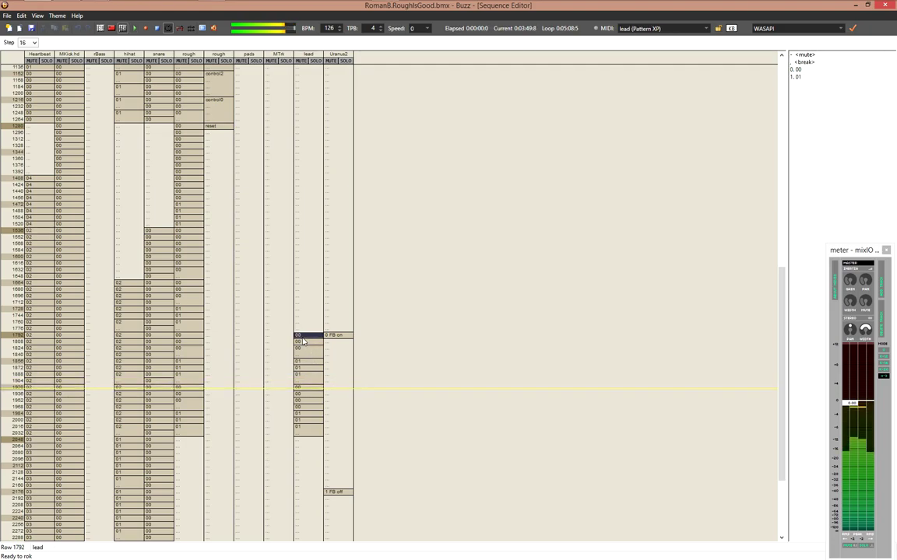
pyautogui.click(308, 231)
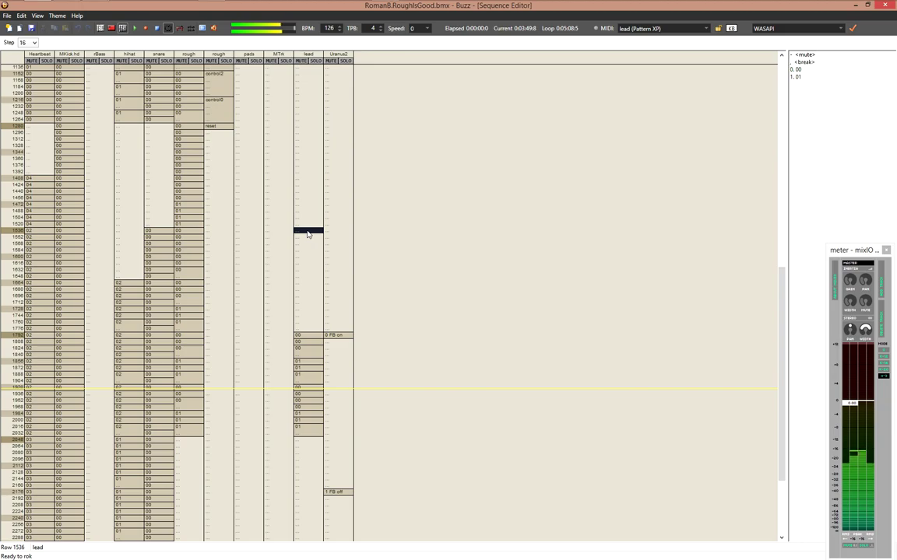
pyautogui.press('Delete')
pyautogui.press('Delete')
pyautogui.press('Delete')
pyautogui.press('Delete')
pyautogui.press('Delete')
pyautogui.press('Delete')
pyautogui.press('Delete')
pyautogui.press('Delete')
pyautogui.press('Delete')
pyautogui.press('Delete')
pyautogui.press('Delete')
pyautogui.press('Delete')
pyautogui.press('Delete')
pyautogui.press('Delete')
pyautogui.press('Delete')
pyautogui.press('Delete')
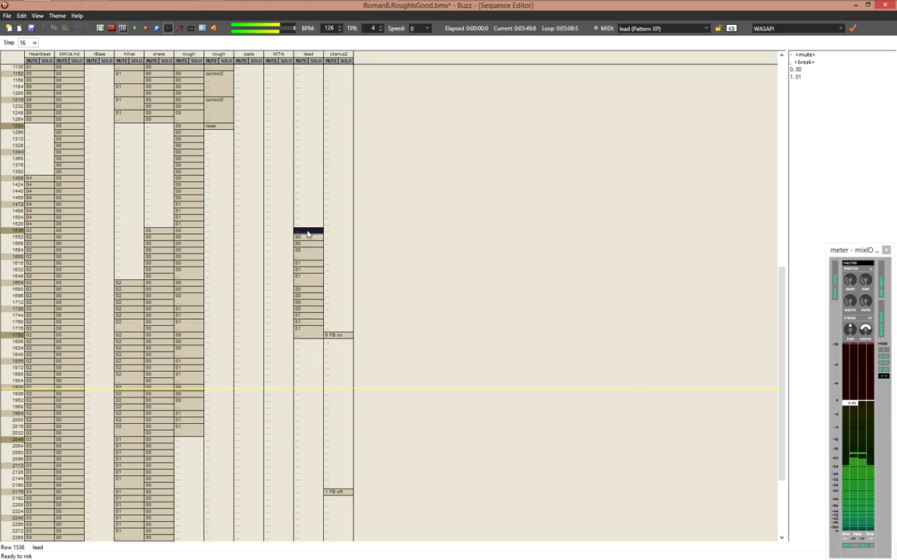
pyautogui.press('pageup')
pyautogui.press('Delete')
pyautogui.press('Delete')
pyautogui.press('Delete')
pyautogui.press('Delete')
pyautogui.press('Delete')
pyautogui.press('Delete')
pyautogui.press('Delete')
pyautogui.press('Delete')
pyautogui.press('Delete')
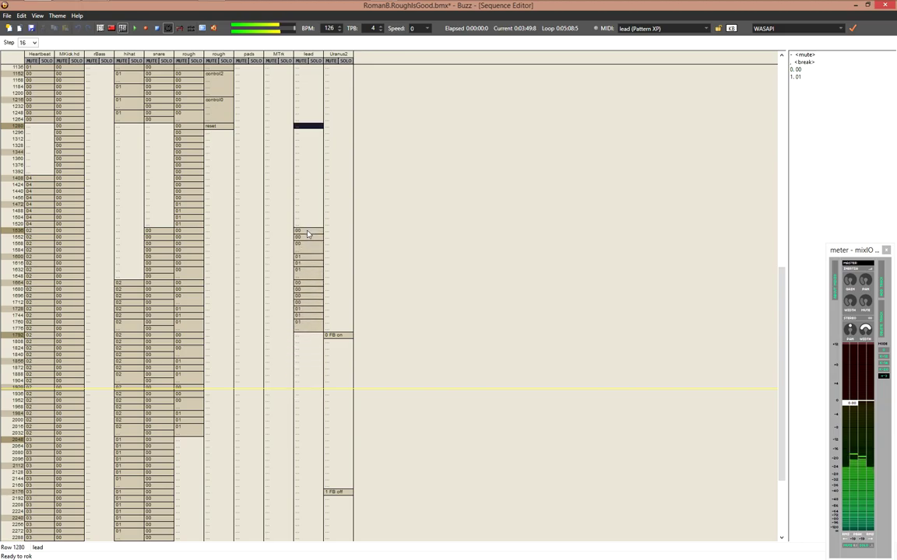
pyautogui.press('F6')
# Shift Uranus2's FB entries up, removing a trial FB off entry at row 1312
pyautogui.press('Right')
pyautogui.press('Delete')
pyautogui.press('Delete')
pyautogui.press('Delete')
pyautogui.press('Delete')
pyautogui.press('Delete')
pyautogui.press('Delete')
pyautogui.press('Delete')
pyautogui.press('Delete')
pyautogui.press('Delete')
pyautogui.press('Delete')
pyautogui.press('Delete')
pyautogui.press('Delete')
pyautogui.press('Delete')
pyautogui.press('Delete')
pyautogui.press('Delete')
pyautogui.press('Delete')
pyautogui.press('Delete')
pyautogui.press('Delete')
pyautogui.press('Delete')
pyautogui.press('Delete')
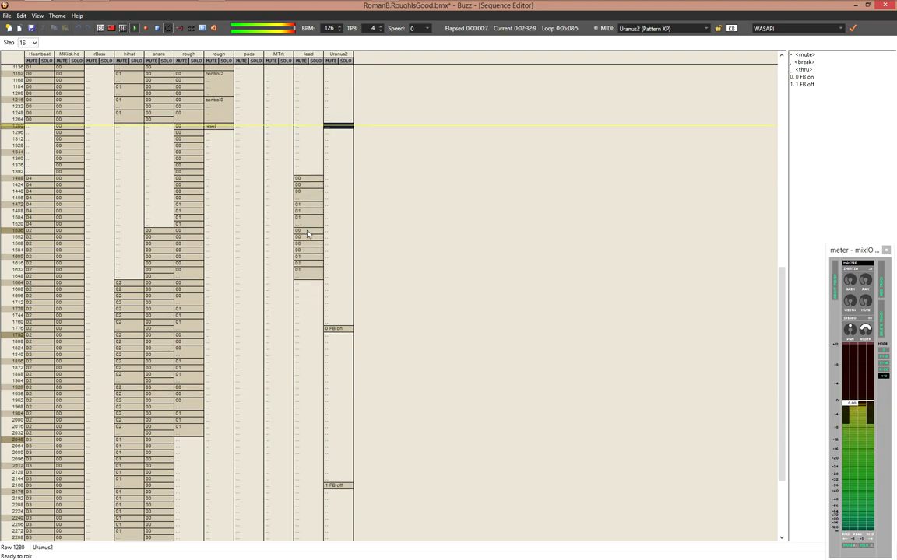
pyautogui.press('Delete')
pyautogui.press('Down')
pyautogui.press('Down')
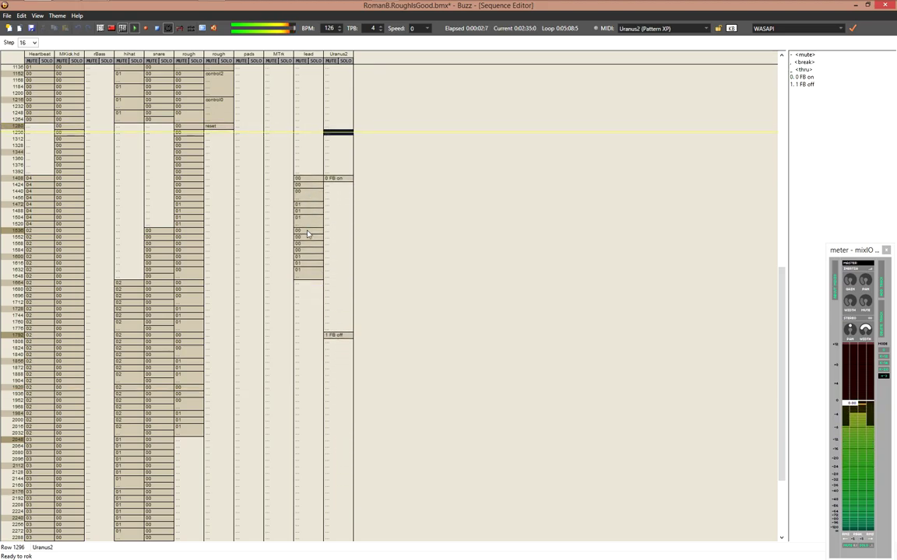
pyautogui.press('1')
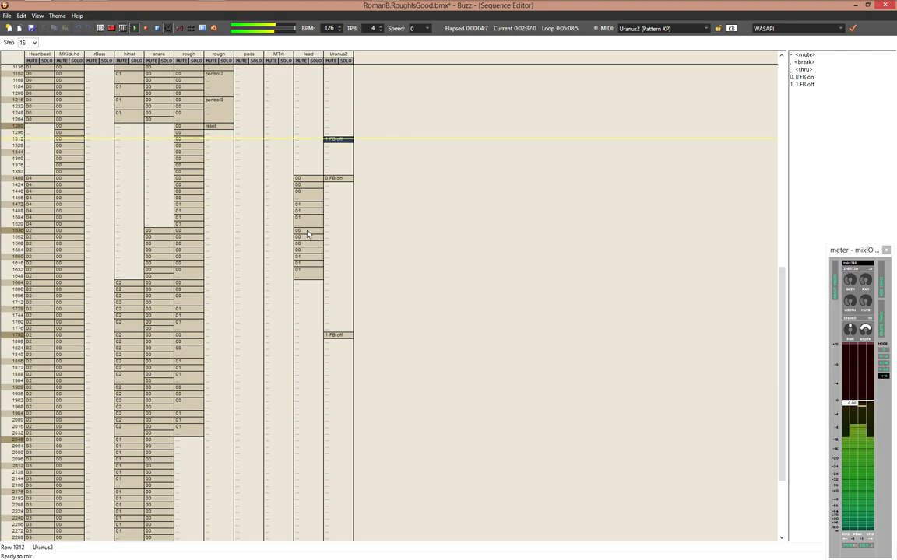
pyautogui.press('.')
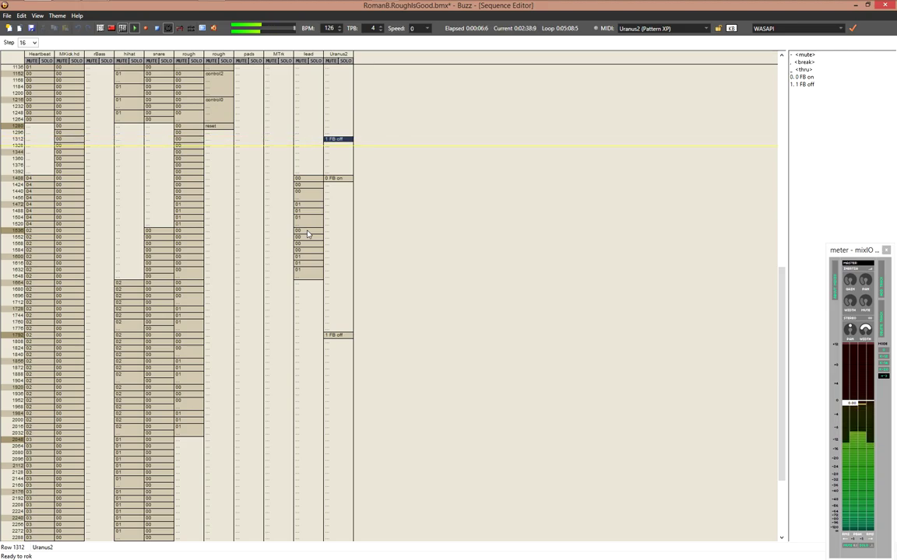
pyautogui.press('Down')
pyautogui.press('Down')
pyautogui.press('Down')
pyautogui.press('Down')
pyautogui.press('Down')
pyautogui.press('Down')
pyautogui.press('Left')
pyautogui.press('Left')
pyautogui.press('Left')
pyautogui.press('Left')
pyautogui.press('Left')
pyautogui.press('Left')
pyautogui.press('Left')
pyautogui.press('Left')
pyautogui.press('Left')
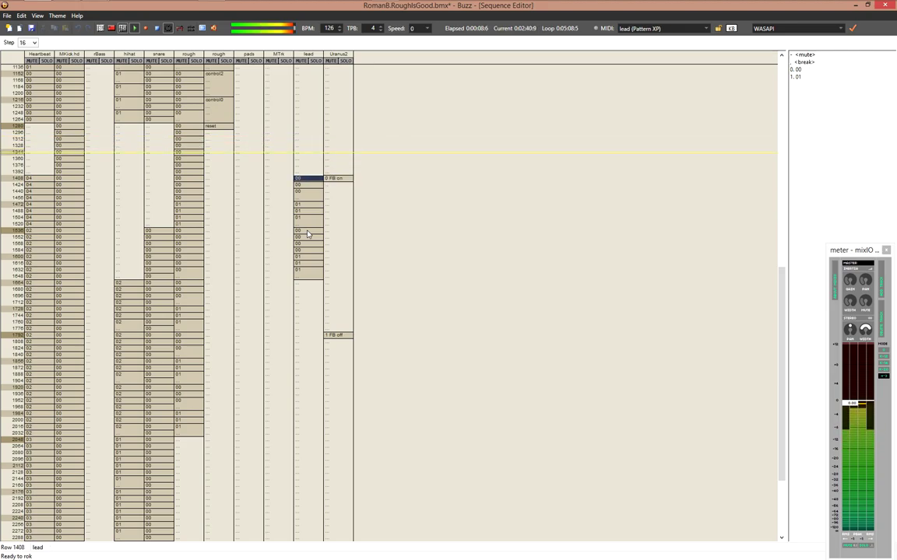
pyautogui.press('Right')
pyautogui.press('Right')
pyautogui.press('Right')
pyautogui.press('Right')
pyautogui.press('Right')
pyautogui.press('Right')
pyautogui.press('Right')
pyautogui.press('Right')
pyautogui.press('Right')
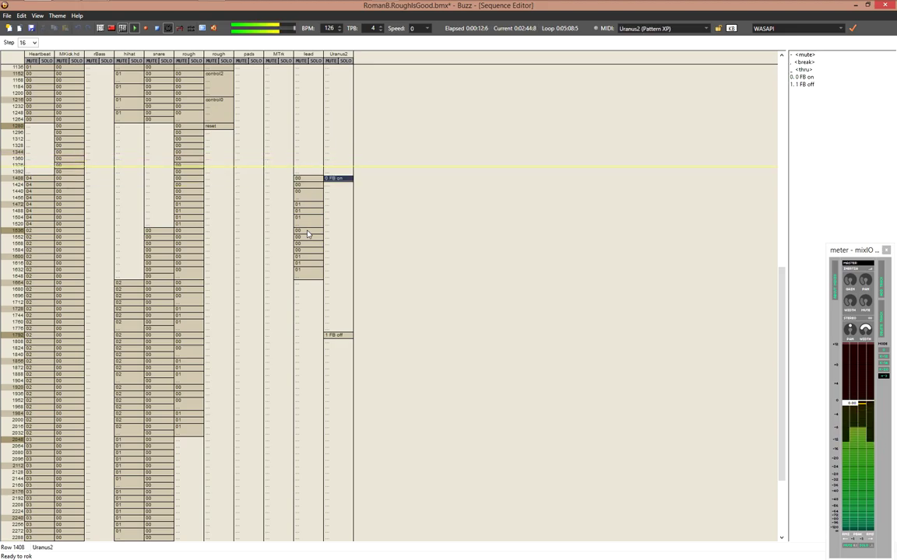
# Insert rows so the lead and Uranus2 FB on entries start at row 1536
pyautogui.press('Left')
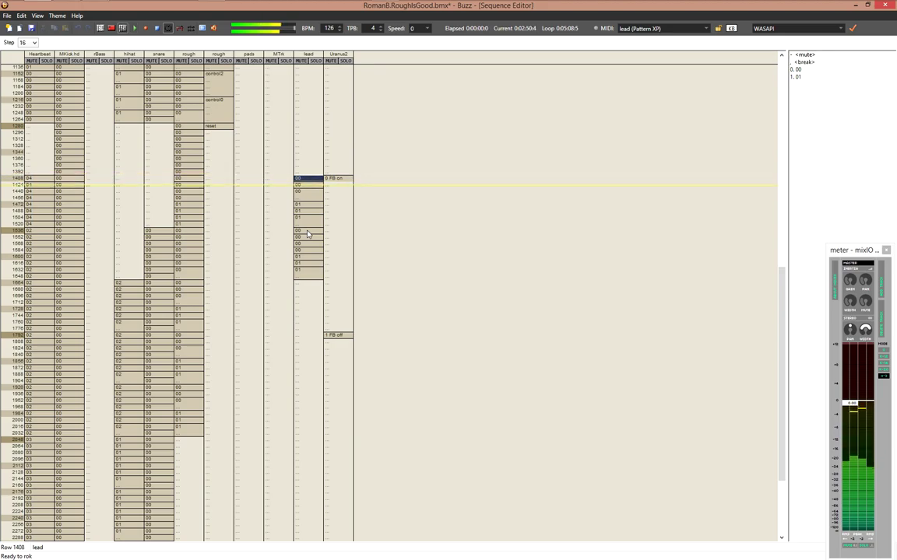
pyautogui.press('Insert')
pyautogui.press('Insert')
pyautogui.press('Insert')
pyautogui.press('Insert')
pyautogui.press('Insert')
pyautogui.press('Insert')
pyautogui.press('Insert')
pyautogui.press('Insert')
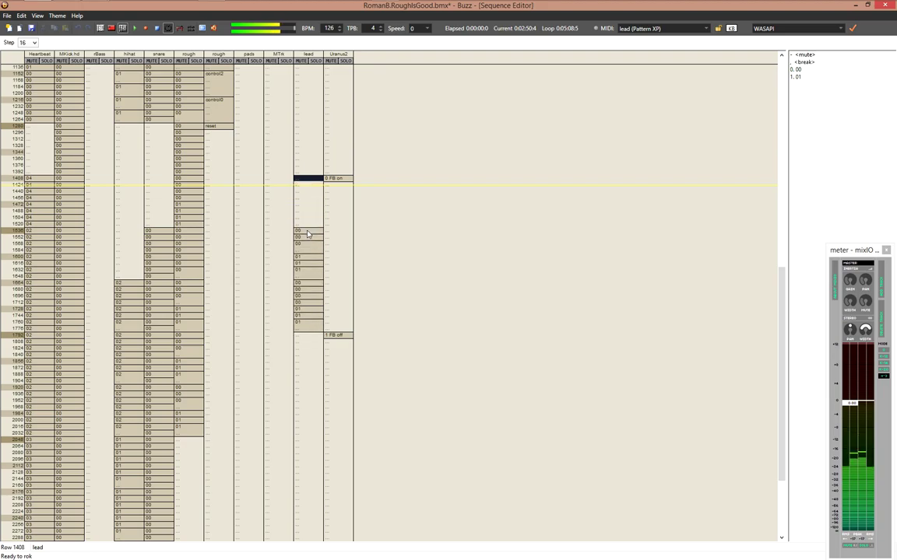
pyautogui.press('Right')
pyautogui.press('Insert')
pyautogui.press('Insert')
pyautogui.press('Insert')
pyautogui.press('Insert')
pyautogui.press('Insert')
pyautogui.press('Insert')
pyautogui.press('Insert')
pyautogui.press('Insert')
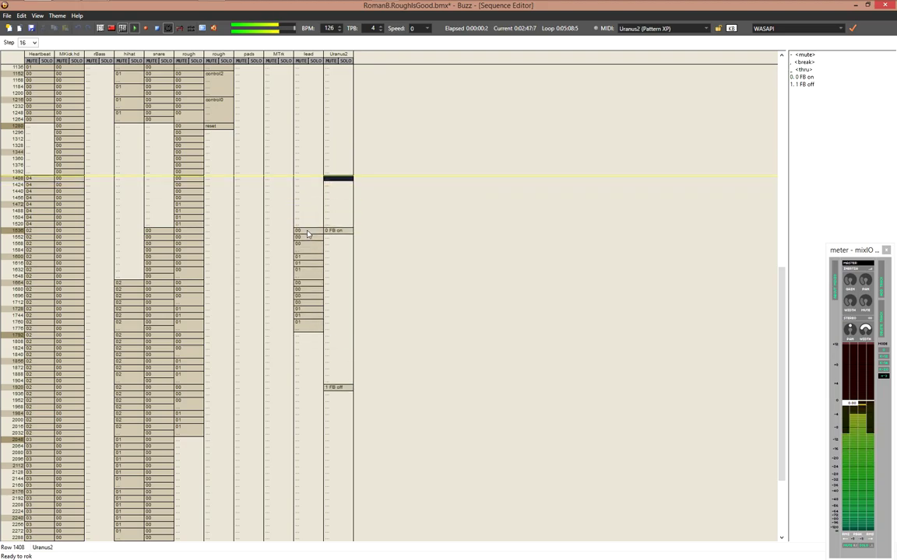
pyautogui.press('Down')
pyautogui.press('Down')
pyautogui.press('Down')
pyautogui.press('Down')
pyautogui.press('Down')
pyautogui.press('Down')
pyautogui.press('Down')
pyautogui.press('Down')
pyautogui.press('Down')
pyautogui.press('Down')
pyautogui.press('Down')
pyautogui.press('Down')
pyautogui.press('Down')
pyautogui.press('Down')
pyautogui.press('Down')
pyautogui.press('Down')
pyautogui.press('Up')
pyautogui.press('Up')
pyautogui.press('Up')
pyautogui.press('Up')
pyautogui.press('Up')
pyautogui.press('Up')
pyautogui.press('Up')
pyautogui.press('Up')
pyautogui.press('Up')
pyautogui.press('Up')
pyautogui.press('Up')
pyautogui.press('Up')
pyautogui.press('Up')
pyautogui.press('Up')
pyautogui.press('Up')
pyautogui.press('Up')
pyautogui.press('1')
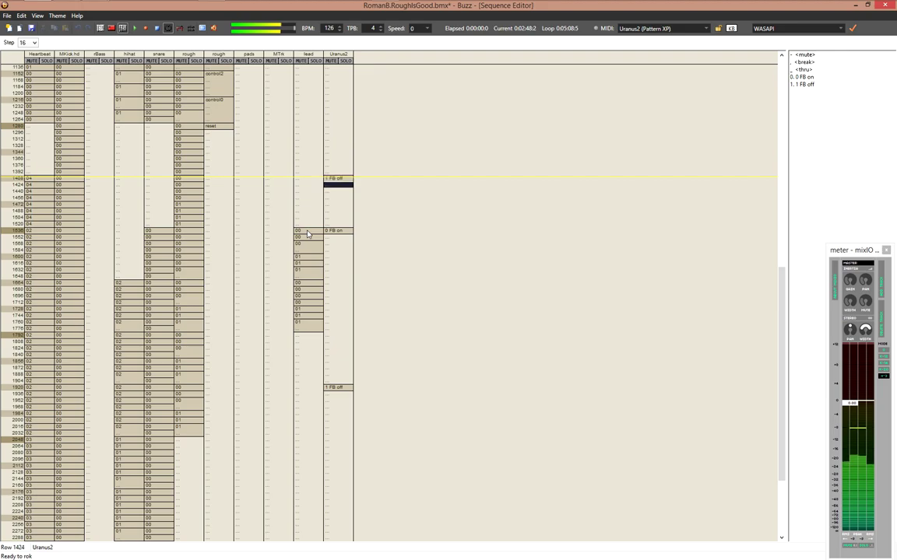
pyautogui.press('Delete')
pyautogui.press('Down')
pyautogui.press('Down')
pyautogui.press('Down')
pyautogui.press('Down')
pyautogui.press('Down')
pyautogui.press('Down')
pyautogui.press('Down')
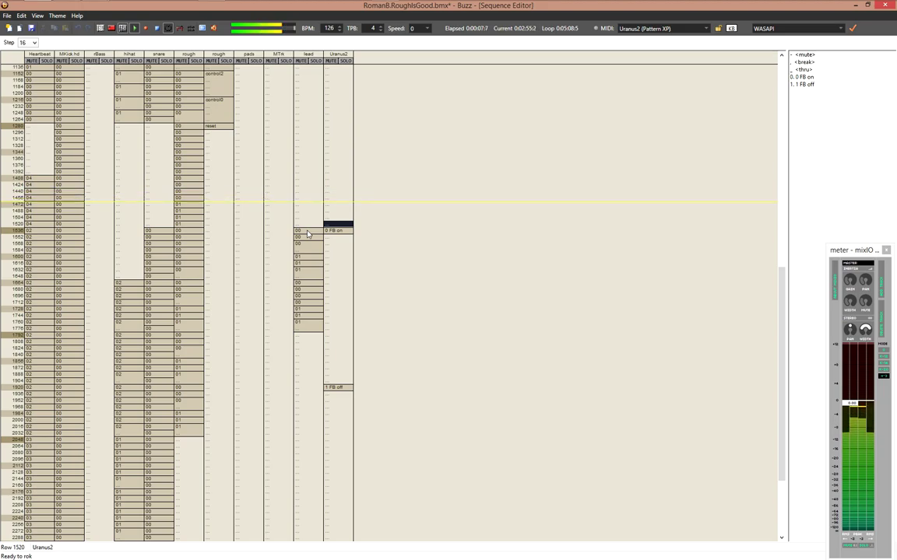
pyautogui.press('pageup')
pyautogui.press('pageup')
pyautogui.press('pageup')
pyautogui.press('pageup')
pyautogui.press('pageup')
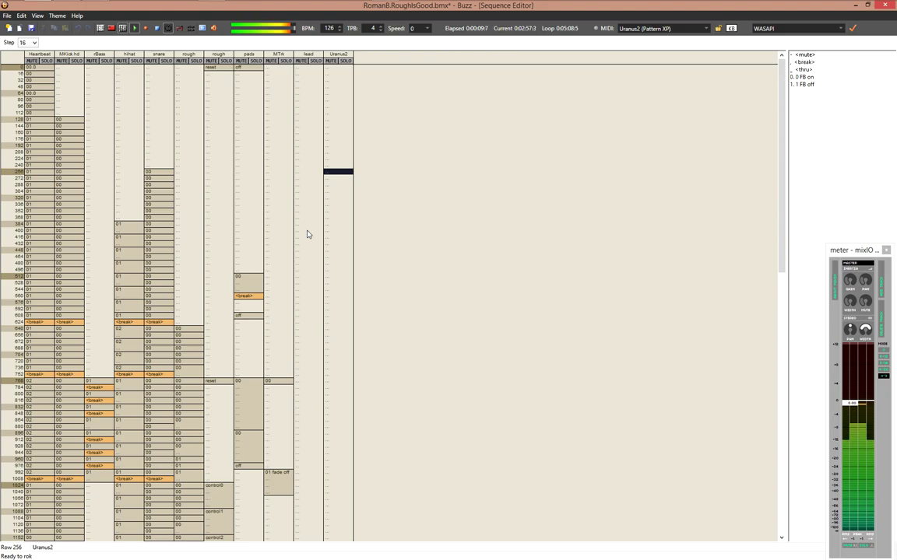
# Browse down the sequence and inspect Heartbeat pattern 04 at row 1408
pyautogui.press('pagedown')
pyautogui.press('pagedown')
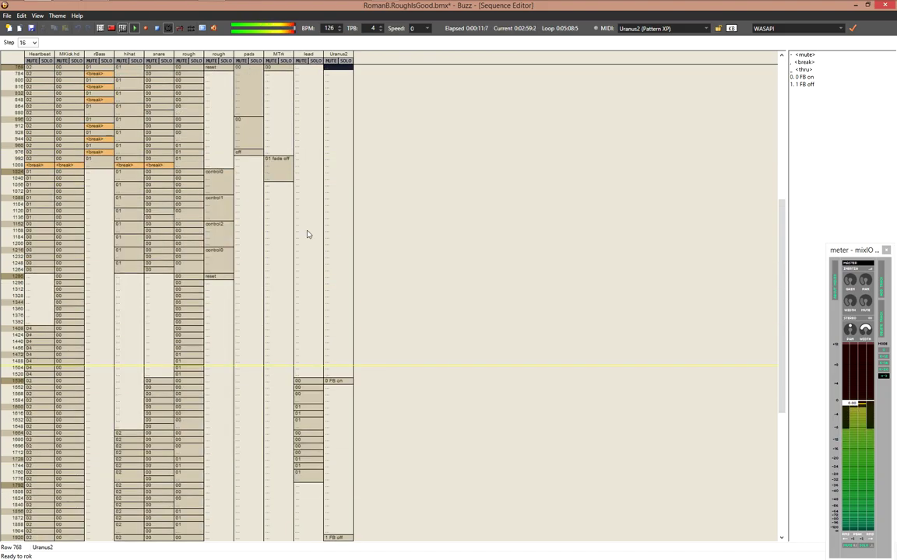
pyautogui.press('Left')
pyautogui.press('Left')
pyautogui.press('pagedown')
pyautogui.press('pagedown')
pyautogui.press('Left')
pyautogui.press('pagedown')
pyautogui.press('pageup')
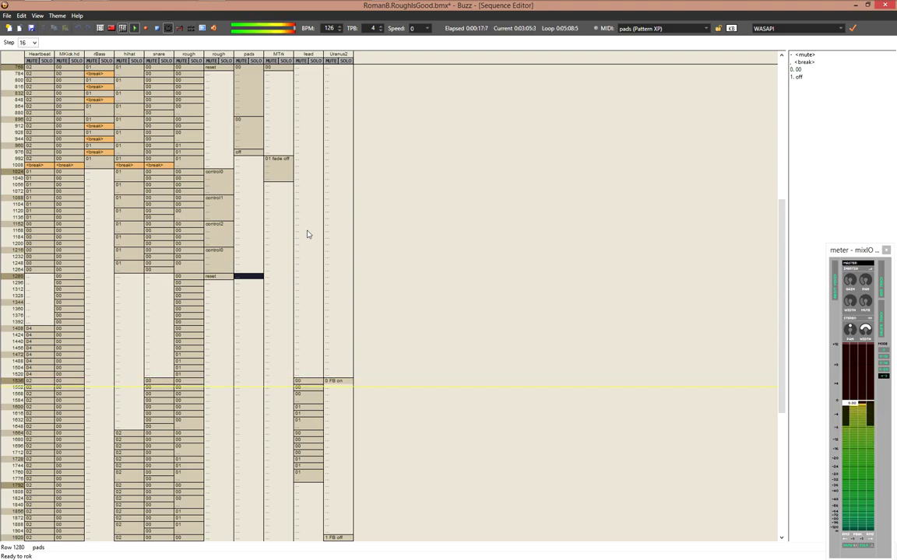
pyautogui.press('Down')
pyautogui.press('Down')
pyautogui.press('Down')
pyautogui.press('Down')
pyautogui.press('Down')
pyautogui.press('Down')
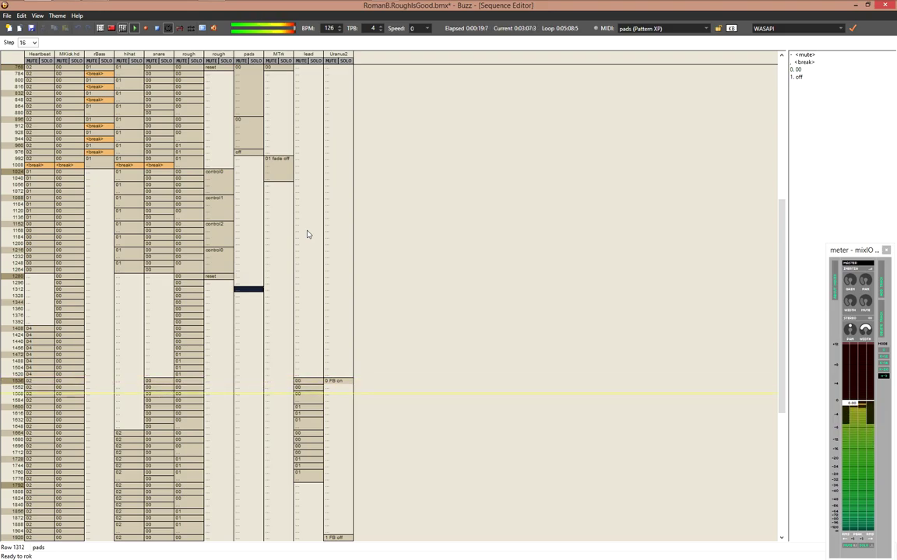
pyautogui.press('Left')
pyautogui.press('Left')
pyautogui.press('Left')
pyautogui.press('Left')
pyautogui.press('Left')
pyautogui.press('Left')
pyautogui.press('Down')
pyautogui.press('Down')
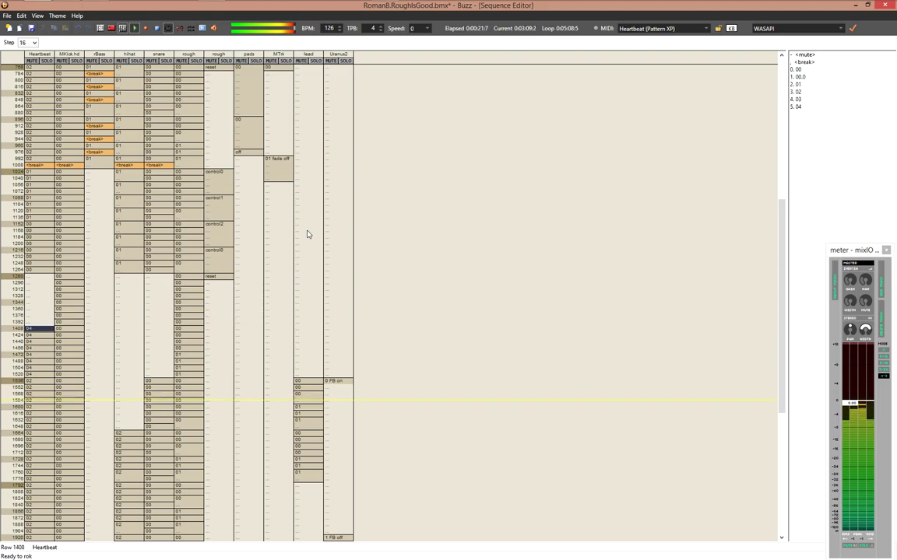
pyautogui.press('Return')
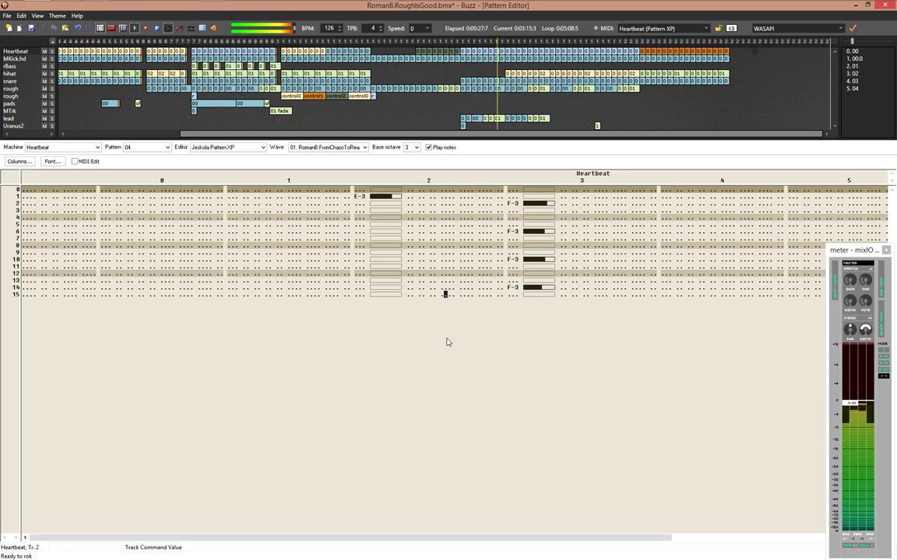
pyautogui.press('F4')
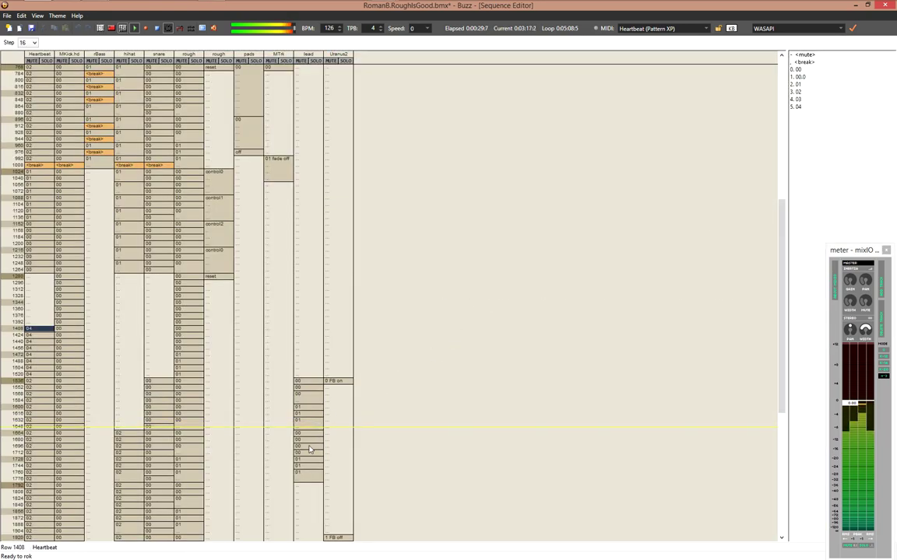
# Enter Uranus2 pattern 1 (FB off) at row 1760
pyautogui.click(309, 537)
pyautogui.scroll(-5, 310, 467)
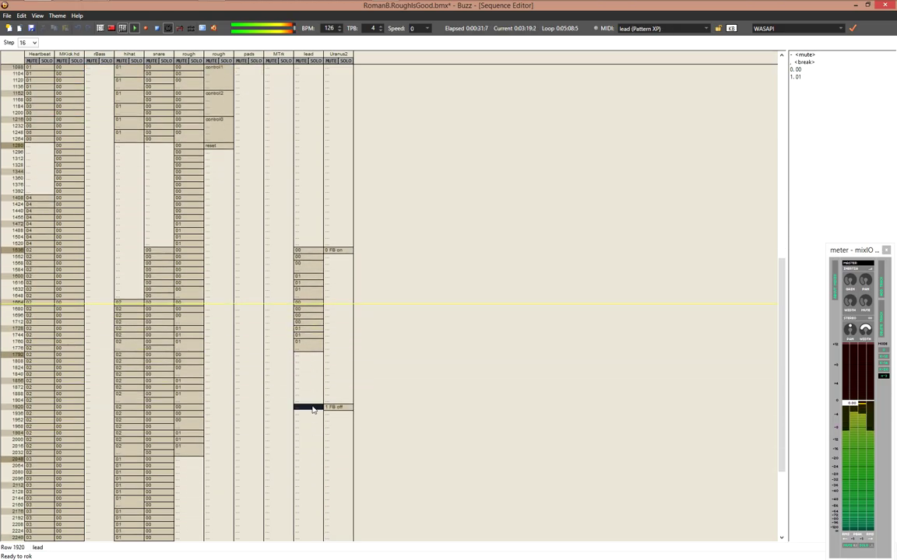
pyautogui.click(328, 303)
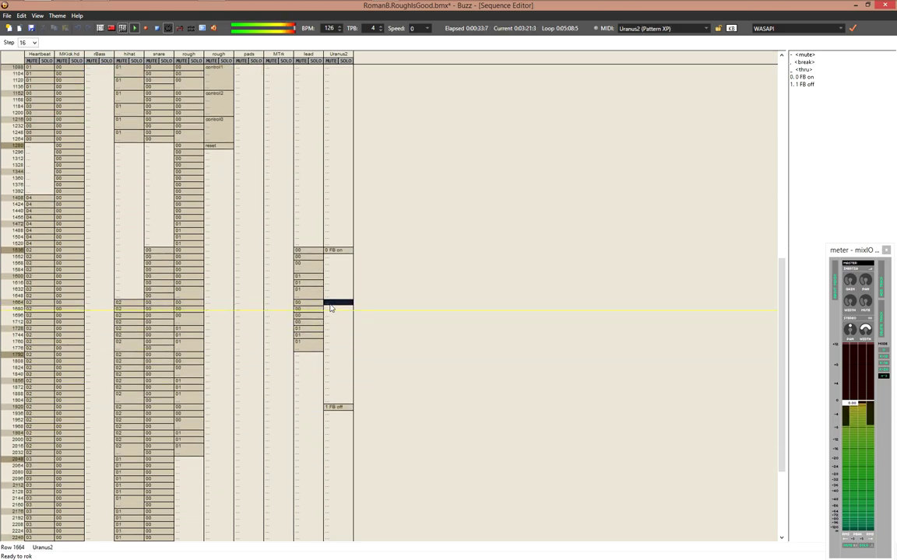
pyautogui.press('Down')
pyautogui.press('Down')
pyautogui.press('Down')
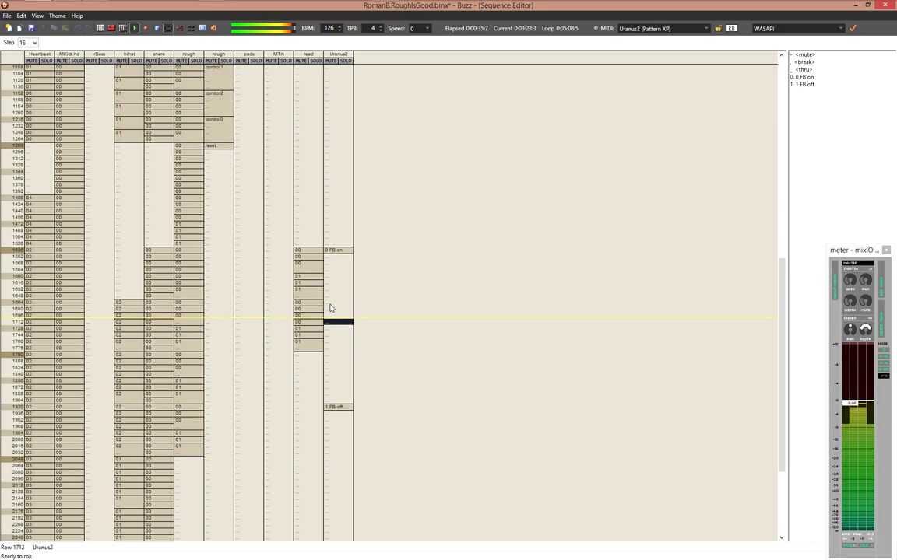
pyautogui.press('Down')
pyautogui.press('Down')
pyautogui.press('Down')
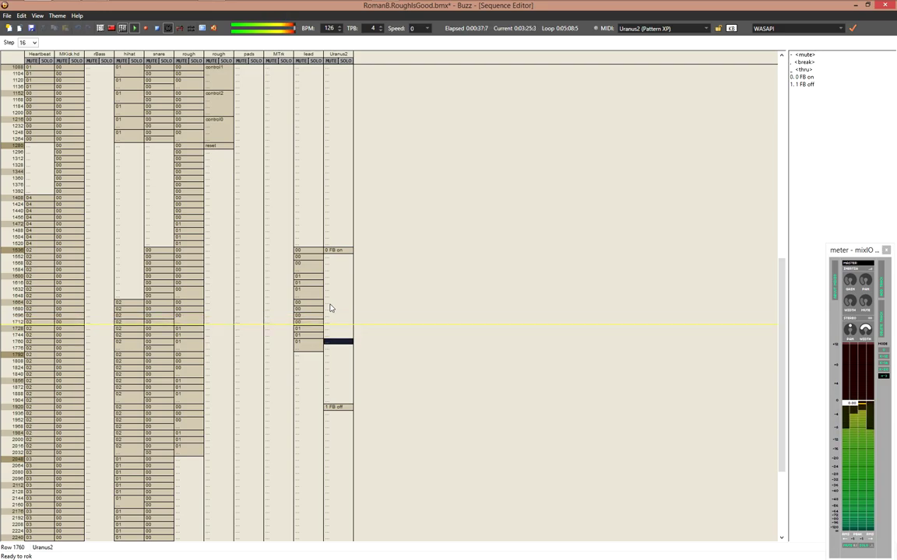
pyautogui.press('1')
# Copy lead rows 1536–1760 and paste them starting at row 1792
pyautogui.press('Left')
pyautogui.press('Up')
pyautogui.press('Up')
pyautogui.press('Up')
pyautogui.press('Up')
pyautogui.press('Up')
pyautogui.press('Up')
pyautogui.press('Up')
pyautogui.press('Up')
pyautogui.press('Up')
pyautogui.press('Up')
pyautogui.press('Up')
pyautogui.press('Up')
pyautogui.press('Up')
pyautogui.press('Up')
pyautogui.press('Up')
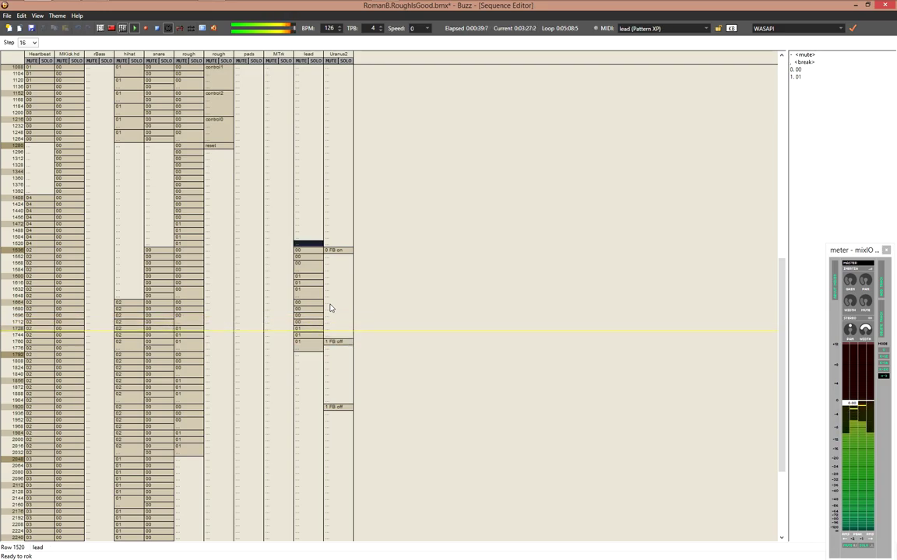
pyautogui.hotkey('shift', 'Down')
pyautogui.hotkey('shift', 'Down')
pyautogui.hotkey('shift', 'Down')
pyautogui.hotkey('shift', 'Down')
pyautogui.hotkey('shift', 'Down')
pyautogui.hotkey('shift', 'Down')
pyautogui.hotkey('shift', 'Down')
pyautogui.hotkey('shift', 'Down')
pyautogui.hotkey('shift', 'Down')
pyautogui.hotkey('shift', 'Down')
pyautogui.hotkey('shift', 'Down')
pyautogui.hotkey('shift', 'Down')
pyautogui.hotkey('shift', 'Down')
pyautogui.hotkey('shift', 'Down')
pyautogui.hotkey('shift', 'Down')
pyautogui.hotkey('ctrl', 'c')
pyautogui.press('Down')
pyautogui.hotkey('ctrl', 'v')
# Inspect the Uranus2 FB off pattern, check the FB on entry at 1536, and stop playback
pyautogui.press('Up')
pyautogui.press('Up')
pyautogui.press('Up')
pyautogui.press('Up')
pyautogui.press('Up')
pyautogui.press('Up')
pyautogui.press('Up')
pyautogui.press('Up')
pyautogui.press('Up')
pyautogui.press('Up')
pyautogui.press('Up')
pyautogui.press('Up')
pyautogui.press('Up')
pyautogui.press('Up')
pyautogui.press('Up')
pyautogui.press('Up')
pyautogui.press('Right')
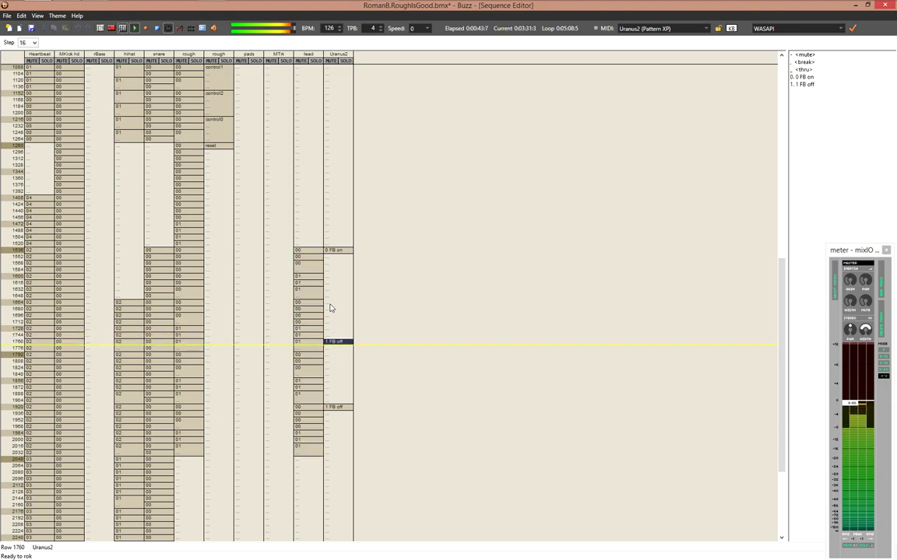
pyautogui.press('Return')
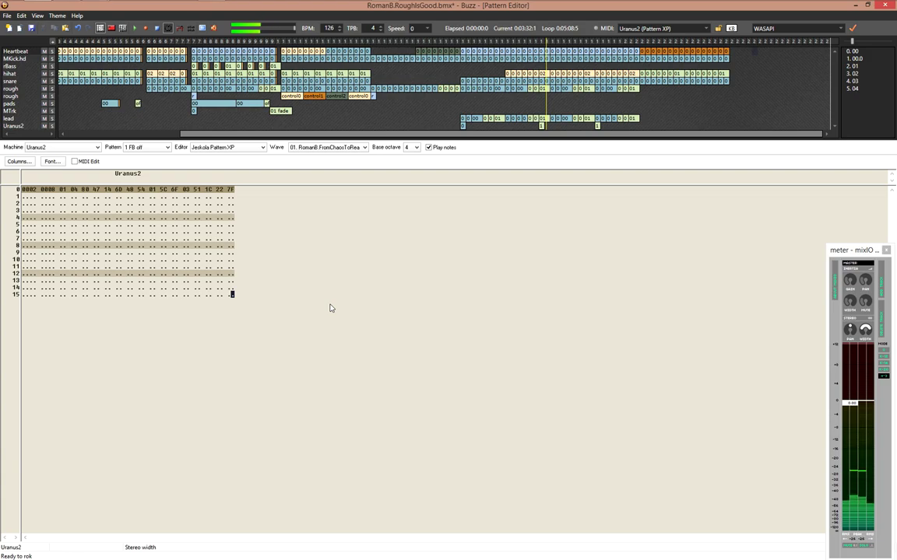
pyautogui.press('F4')
pyautogui.press('Up')
pyautogui.press('Up')
pyautogui.press('Up')
pyautogui.press('Up')
pyautogui.press('Up')
pyautogui.press('Up')
pyautogui.press('Up')
pyautogui.press('Up')
pyautogui.press('Up')
pyautogui.press('Up')
pyautogui.press('Up')
pyautogui.press('Up')
pyautogui.press('Up')
pyautogui.press('Up')
pyautogui.press('Up')
pyautogui.press('Up')
pyautogui.press('Down')
pyautogui.press('Down')
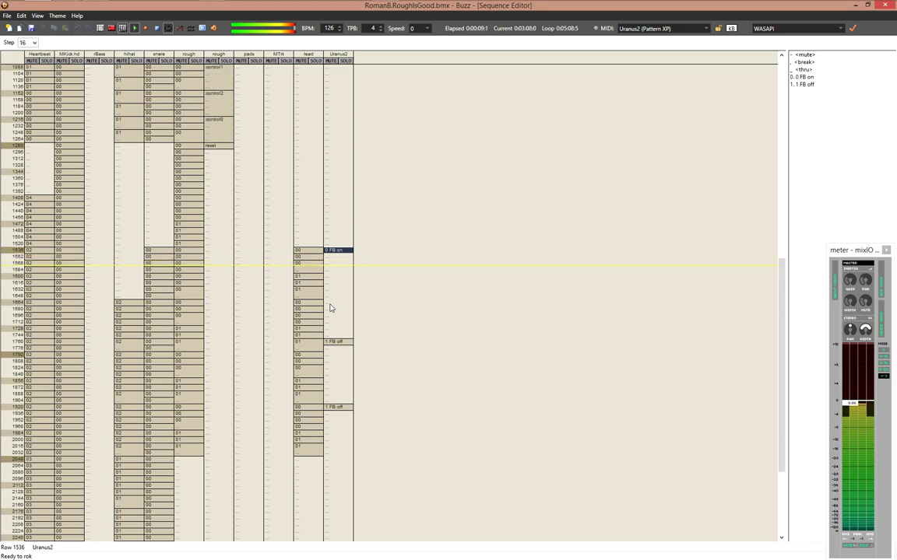
pyautogui.press('F8')
# Review Heartbeat pattern 04, then enter Uranus2 pattern 1 (FB off) at row 1520
pyautogui.click(39, 199)
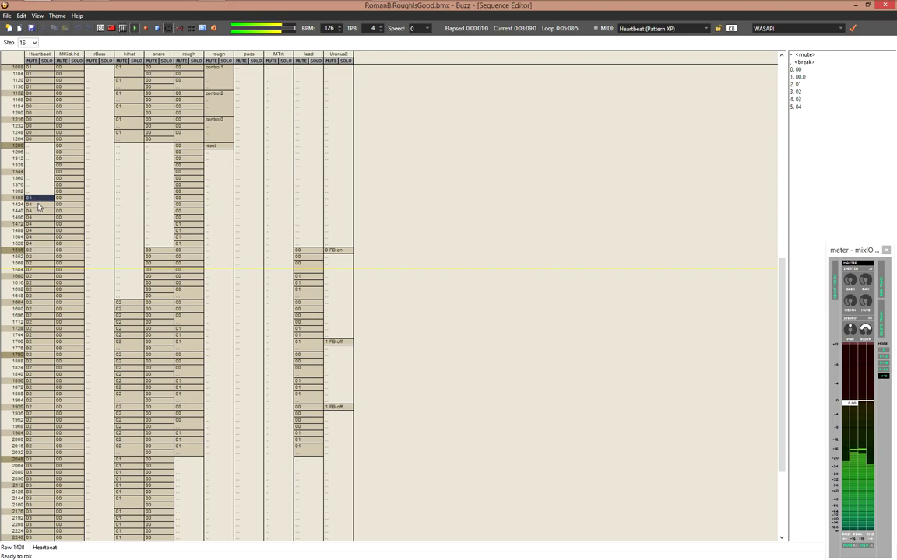
pyautogui.doubleClick(41, 201)
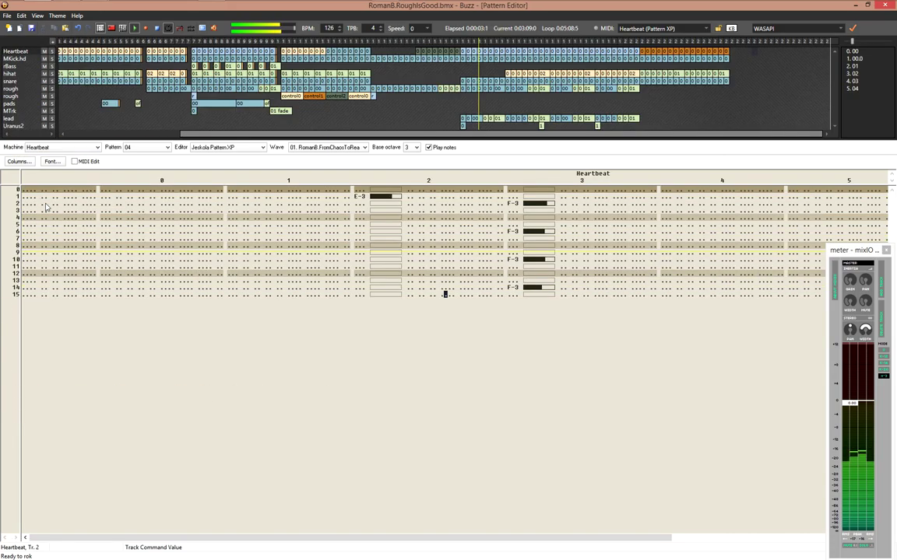
pyautogui.press('F4')
pyautogui.click(340, 243)
pyautogui.press('1')
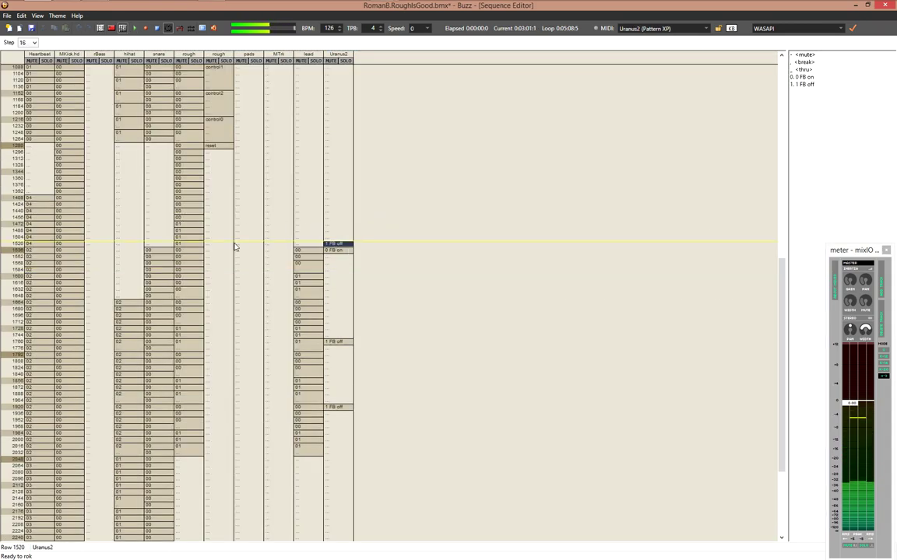
pyautogui.click(47, 199)
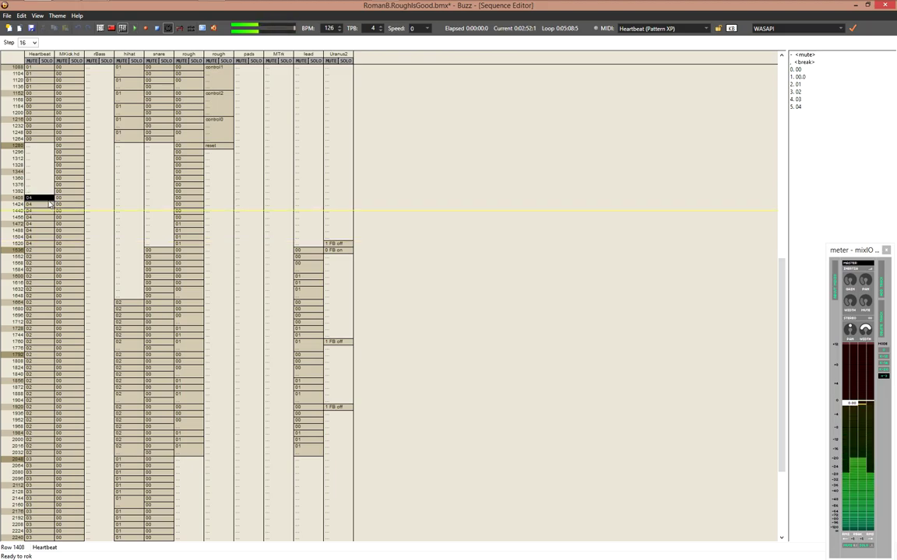
# Open Heartbeat pattern 04 and its drum machine window, switching the compressor out of GATE
pyautogui.doubleClick(49, 201)
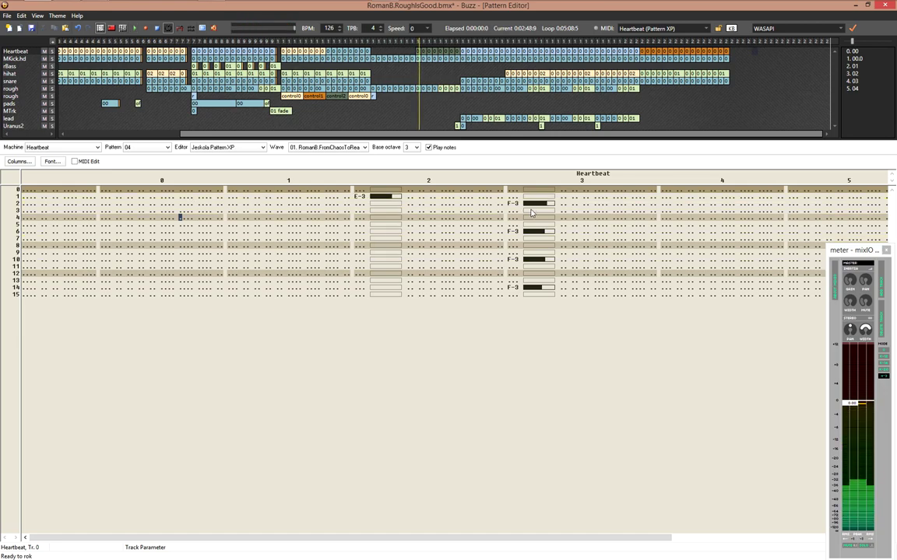
pyautogui.doubleClick(569, 175)
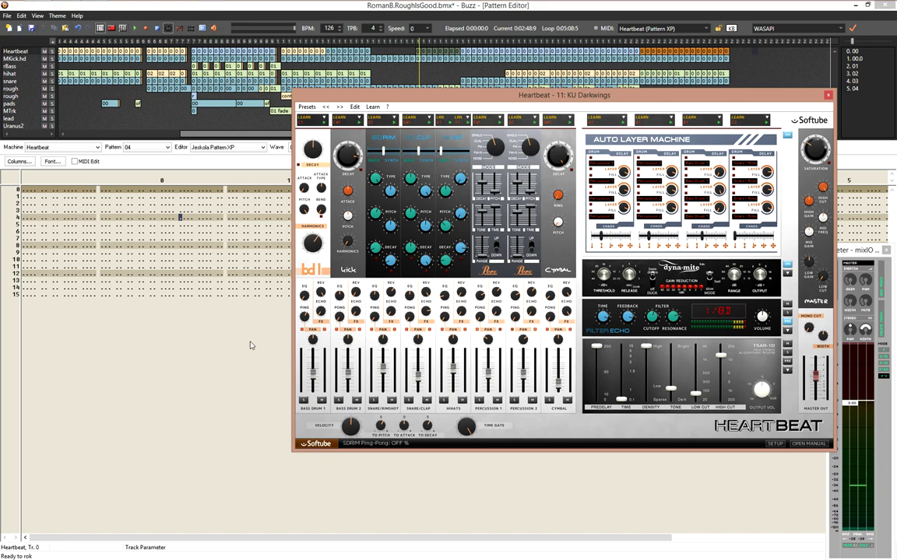
pyautogui.click(193, 347)
pyautogui.press('F5')
pyautogui.press('F8')
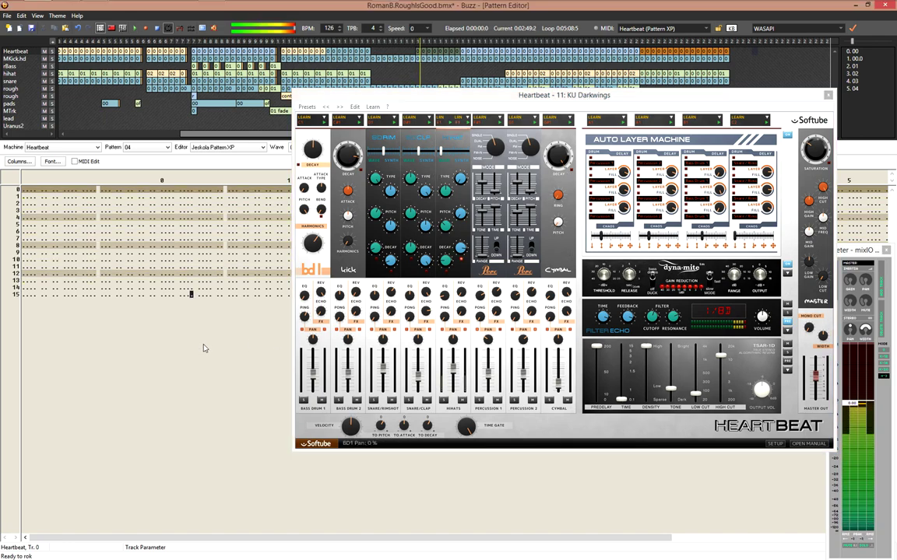
pyautogui.click(710, 279)
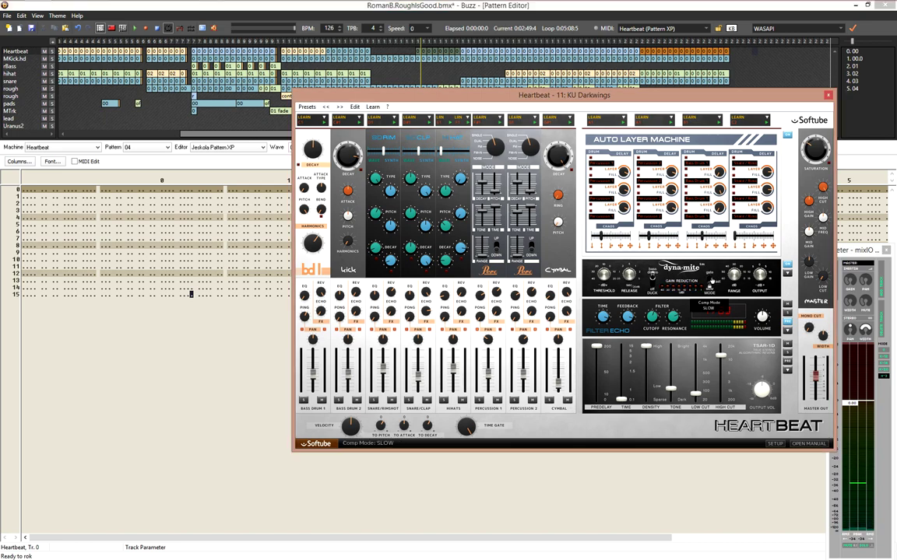
# Play the song from row 1408 and reopen Heartbeat pattern 04
pyautogui.click(226, 346)
pyautogui.press('F5')
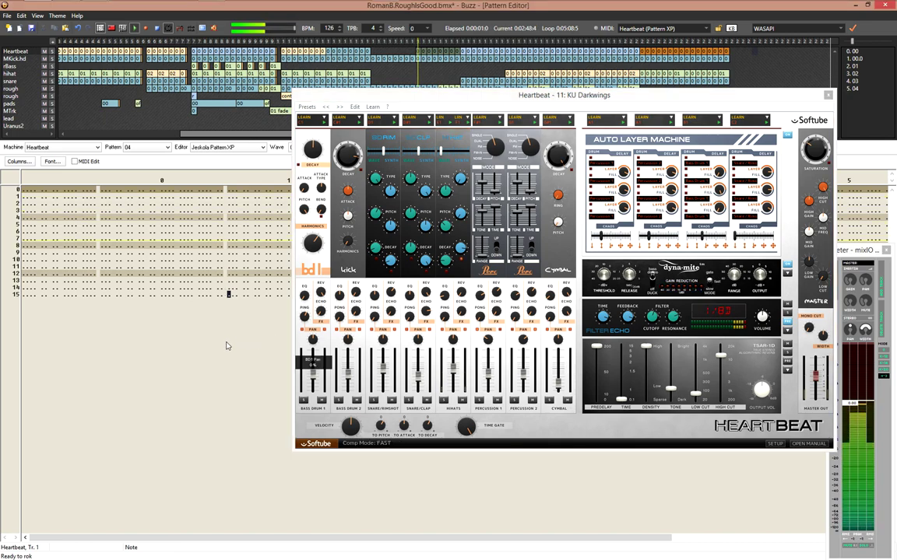
pyautogui.press('F4')
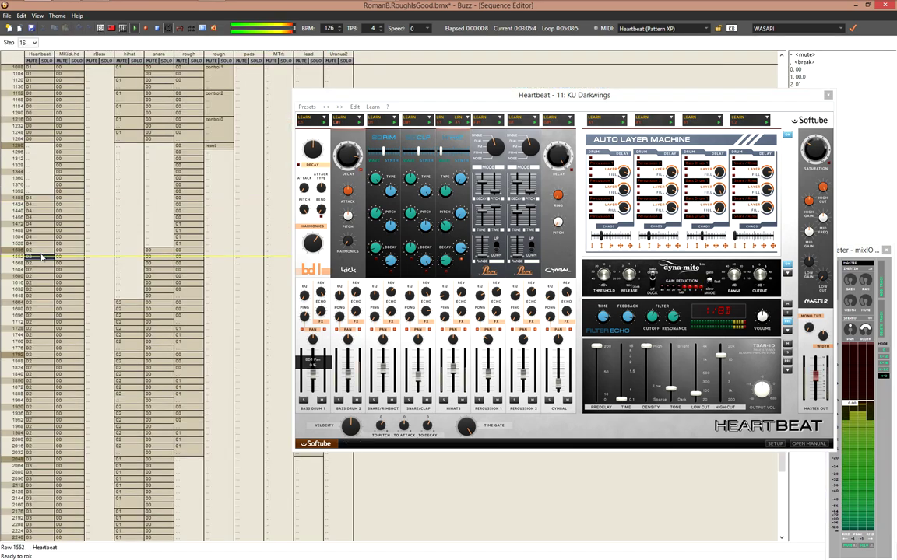
pyautogui.click(45, 200)
pyautogui.press('F6')
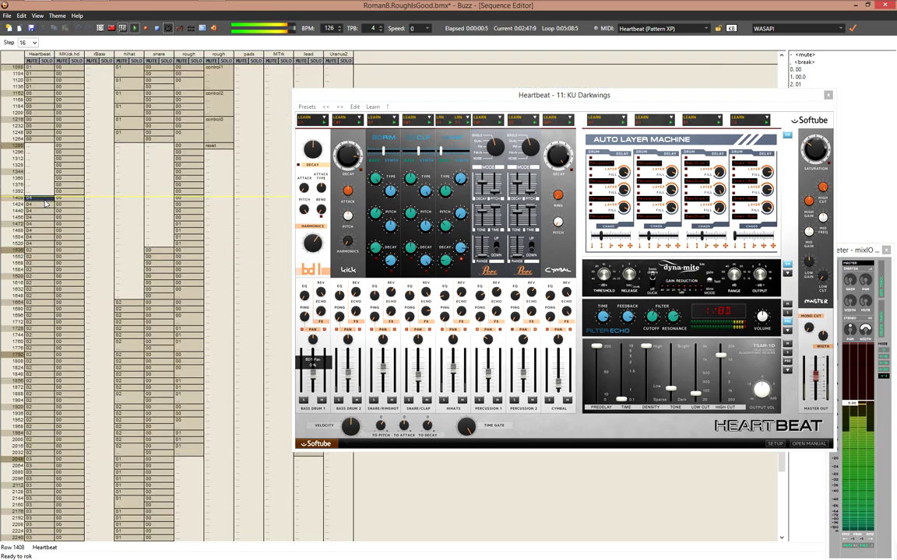
pyautogui.doubleClick(45, 204)
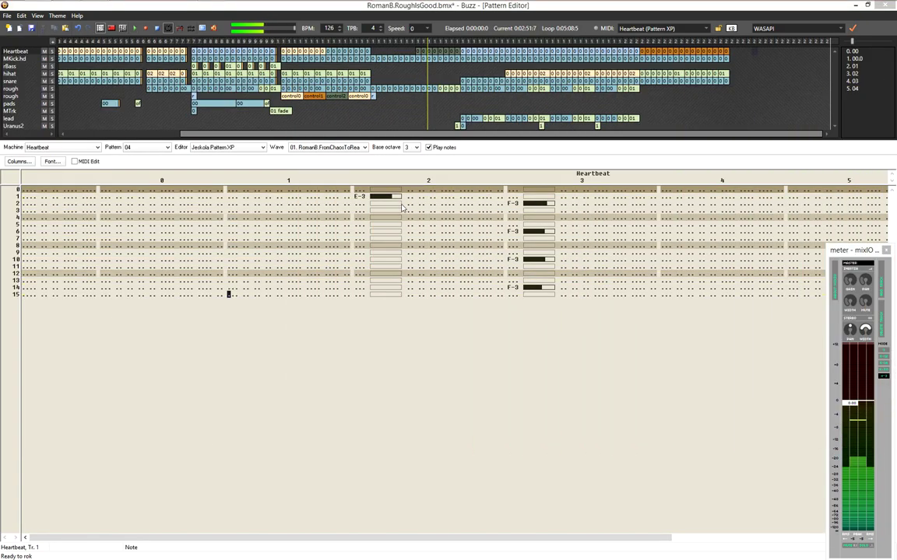
# Switch from pattern 04 to the Heartbeat pattern at row 1664
pyautogui.press('Tab')
pyautogui.press('Up')
pyautogui.press('Up')
pyautogui.press('Up')
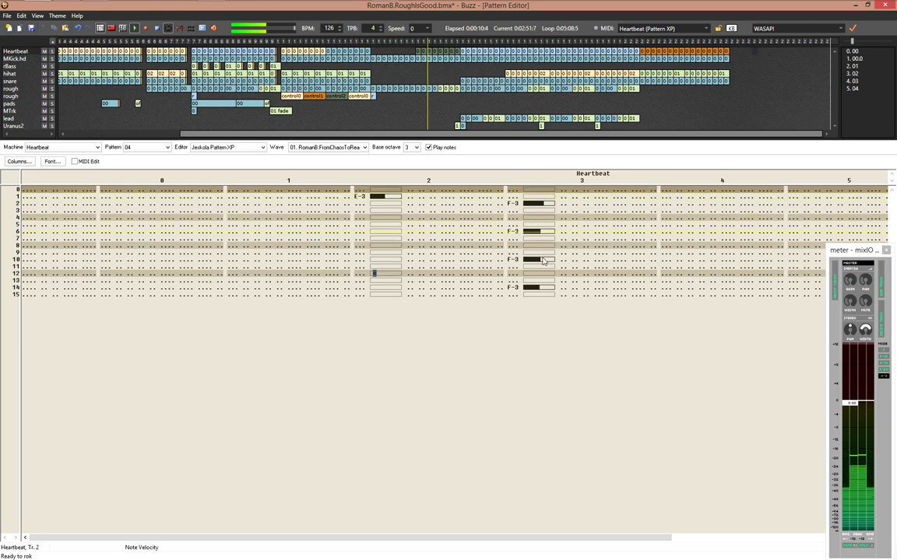
pyautogui.click(487, 327)
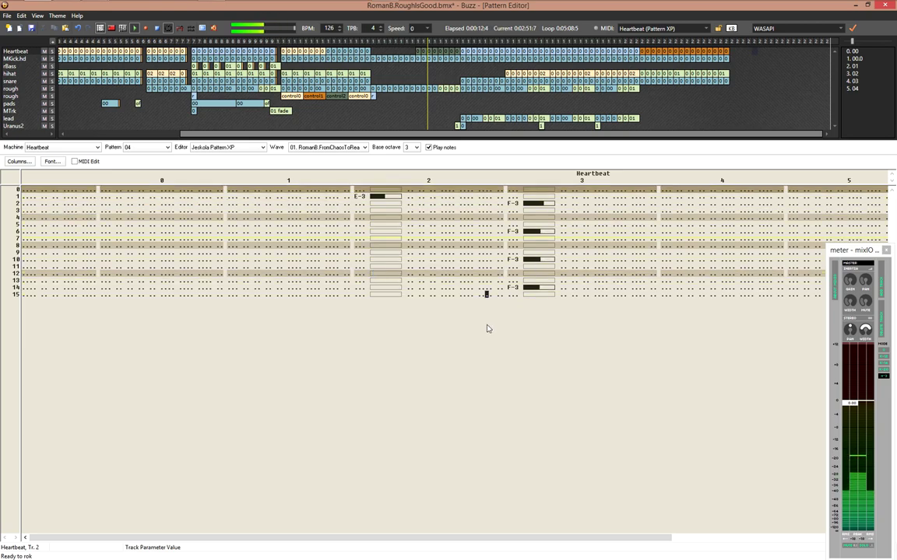
pyautogui.press('F4')
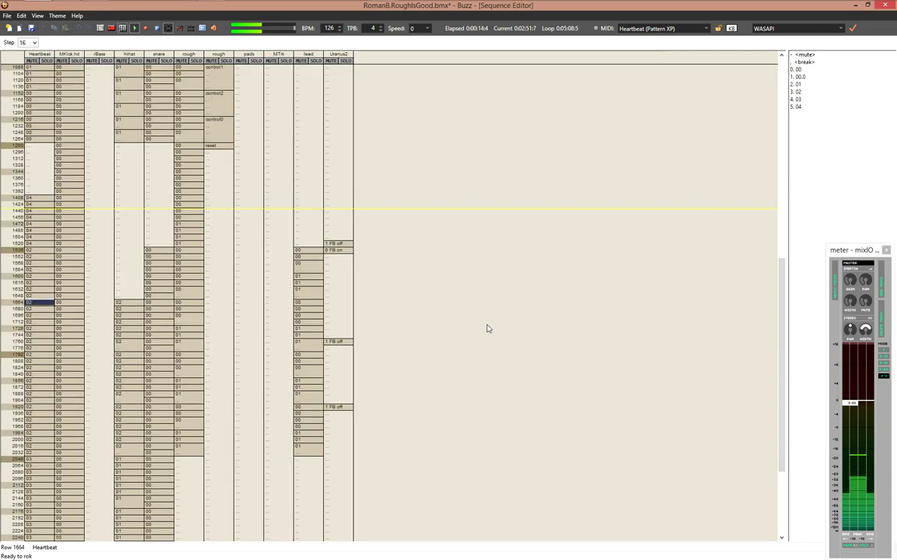
pyautogui.press('F2')
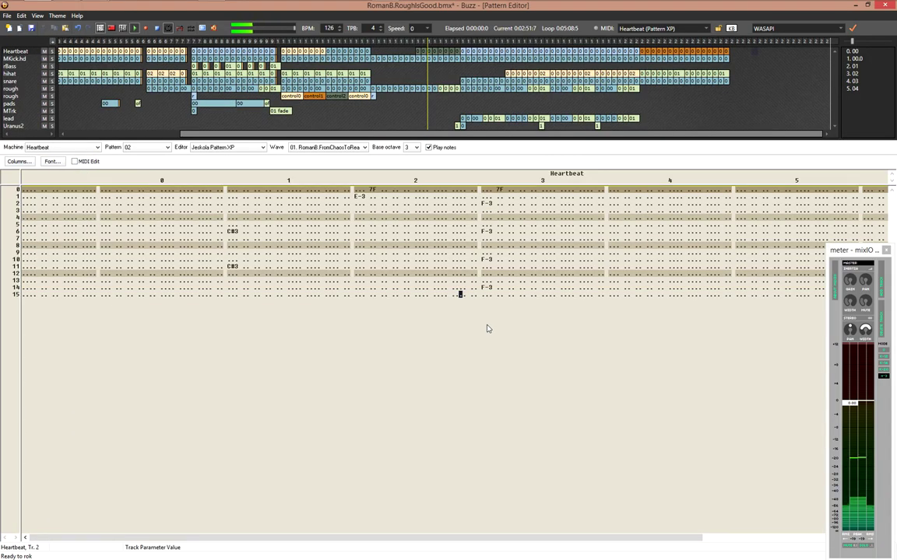
# Lower the velocities of track 3's F-3 notes on rows 2, 6, 10 and 14
pyautogui.click(497, 287)
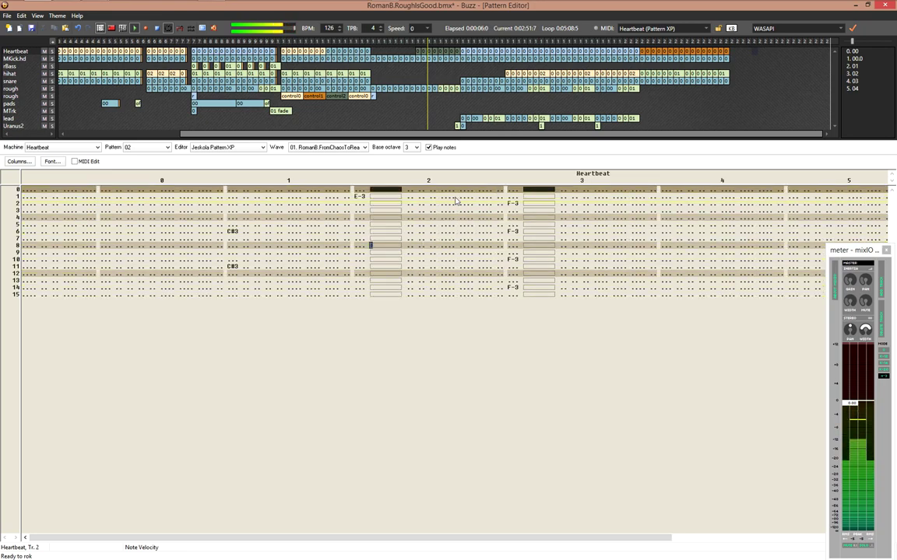
pyautogui.click(545, 190)
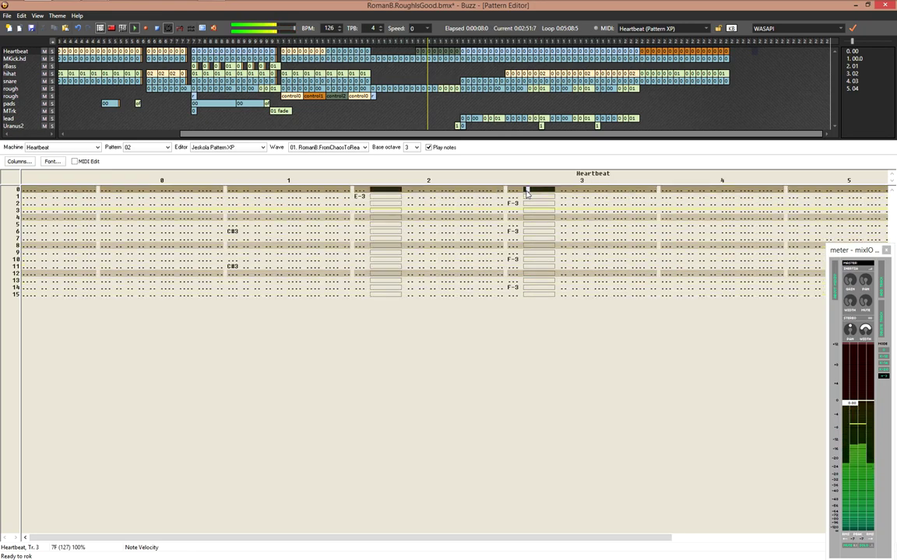
pyautogui.click(544, 204)
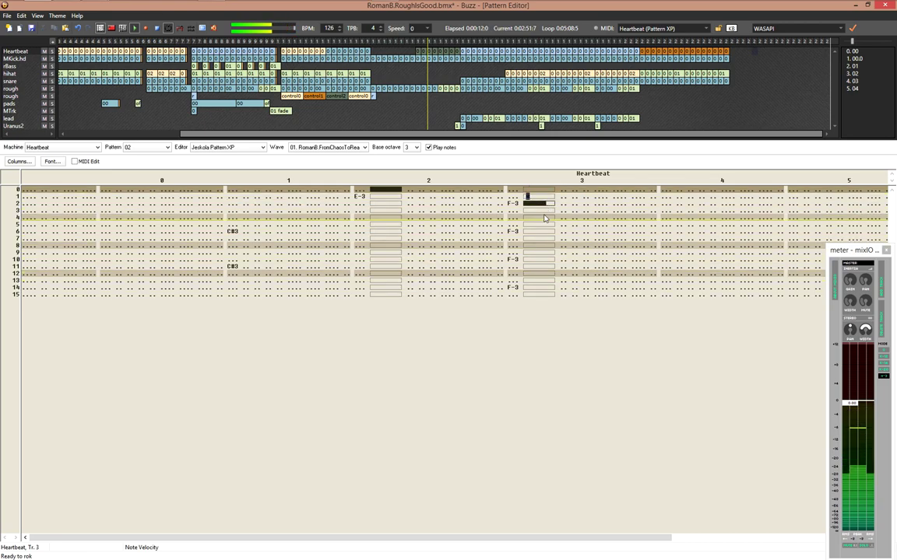
pyautogui.moveTo(546, 225); pyautogui.dragTo(547, 235)
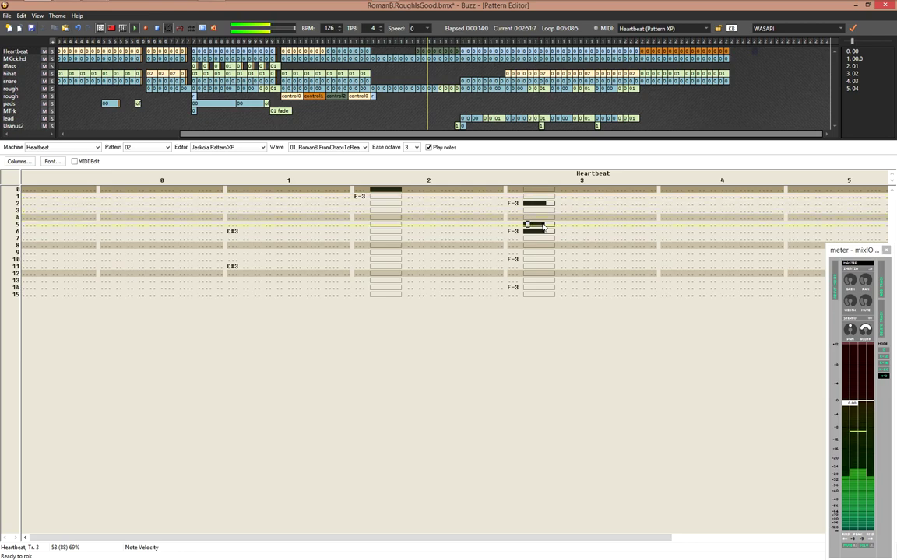
pyautogui.click(543, 260)
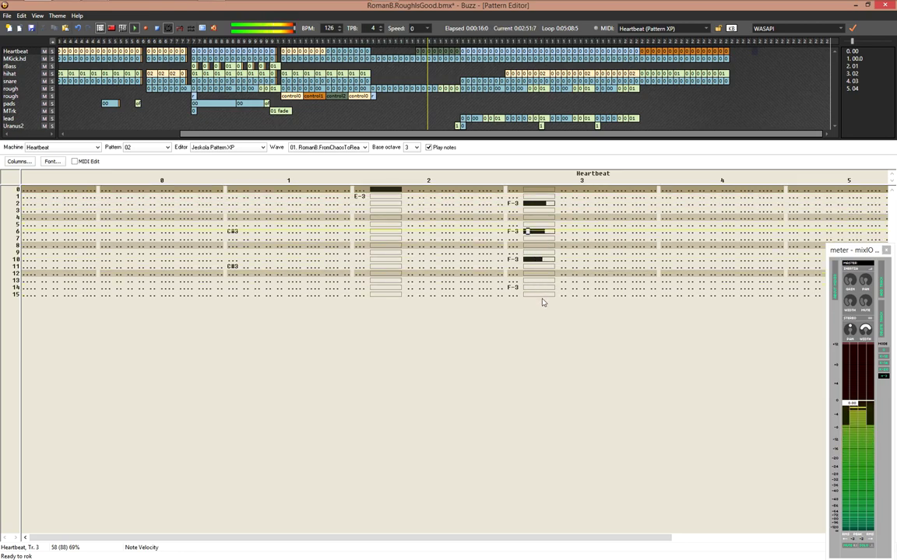
pyautogui.click(545, 288)
# Set track 2's E-3 velocity to 62 and restart playback to hear it
pyautogui.click(396, 197)
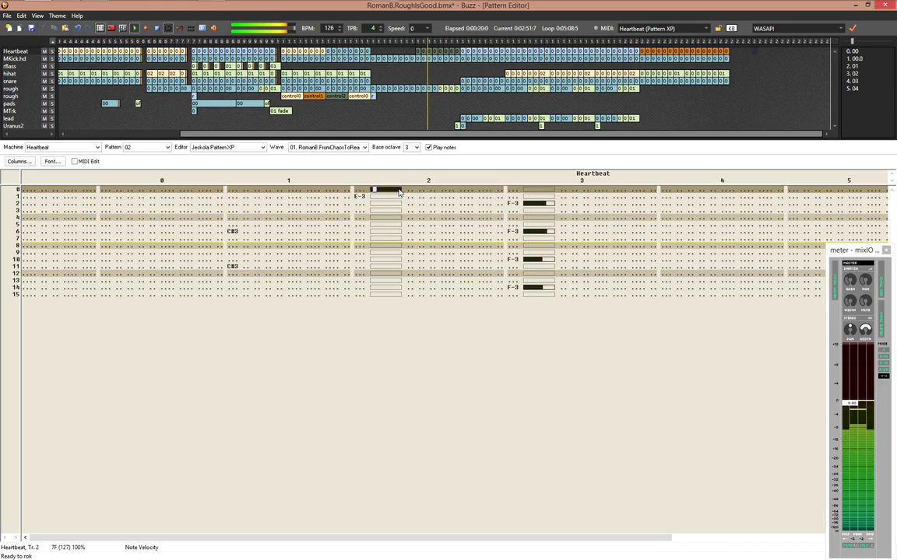
pyautogui.click(394, 198)
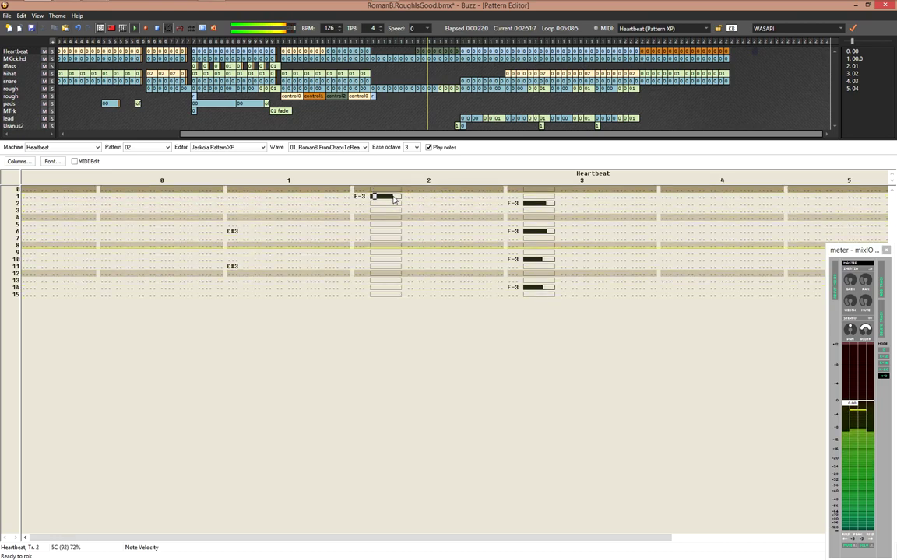
pyautogui.click(396, 199)
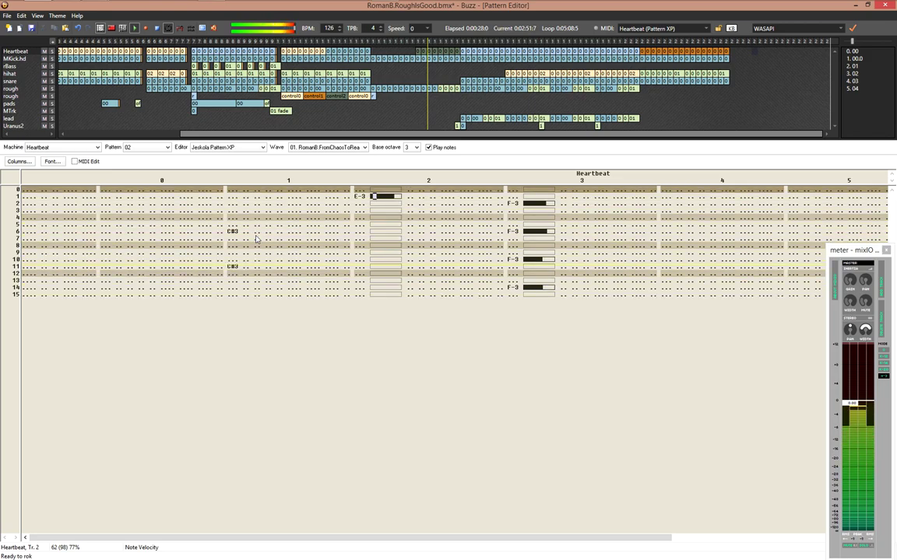
pyautogui.press('F8')
pyautogui.press('F5')
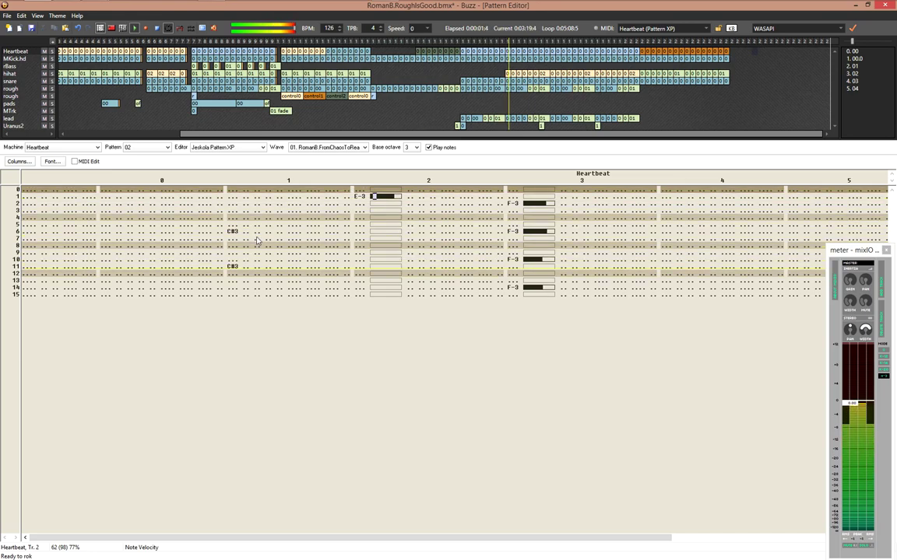
pyautogui.click(248, 232)
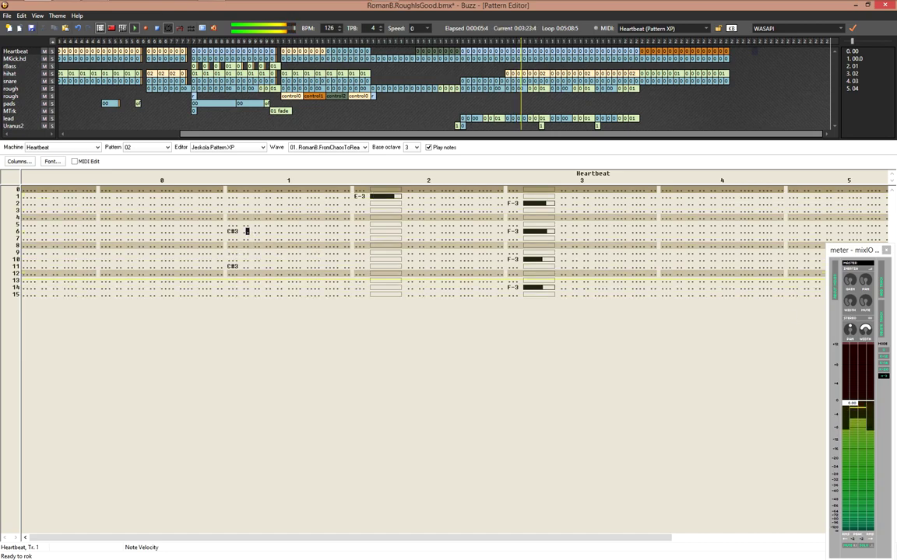
# Set Heartbeat's BD2 kick volume to -3.3 dB and close the drum machine window
pyautogui.press('Return')
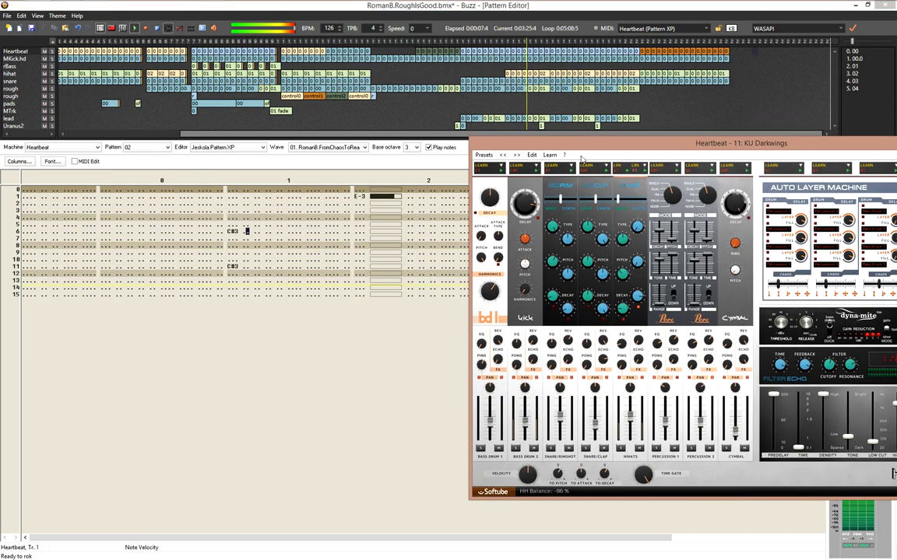
pyautogui.moveTo(525, 424); pyautogui.dragTo(532, 417)
pyautogui.moveTo(526, 415)
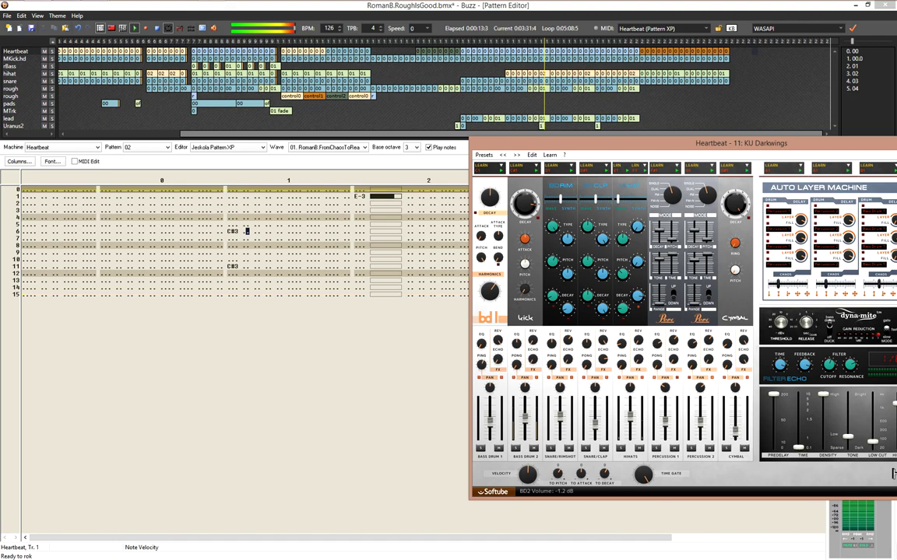
pyautogui.moveTo(524, 419); pyautogui.dragTo(525, 425)
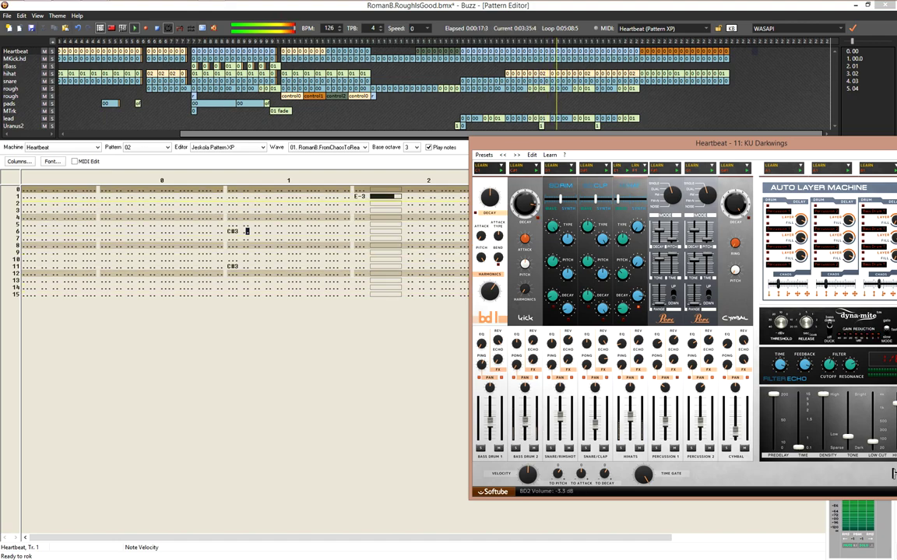
pyautogui.click(540, 324)
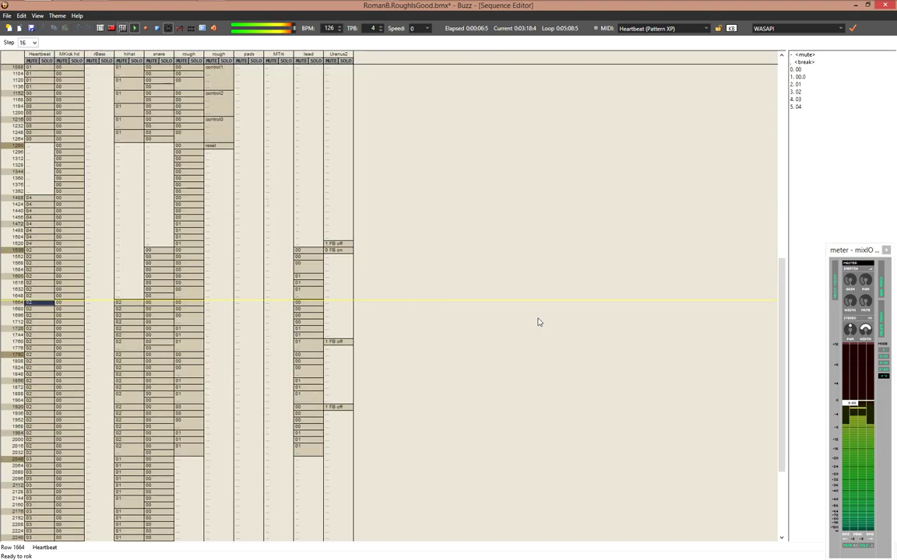
# Enter pattern 04 in Heartbeat rows 1536–1648 and Uranus2 1 FB off at row 1664
pyautogui.press('F4')
pyautogui.click(306, 251)
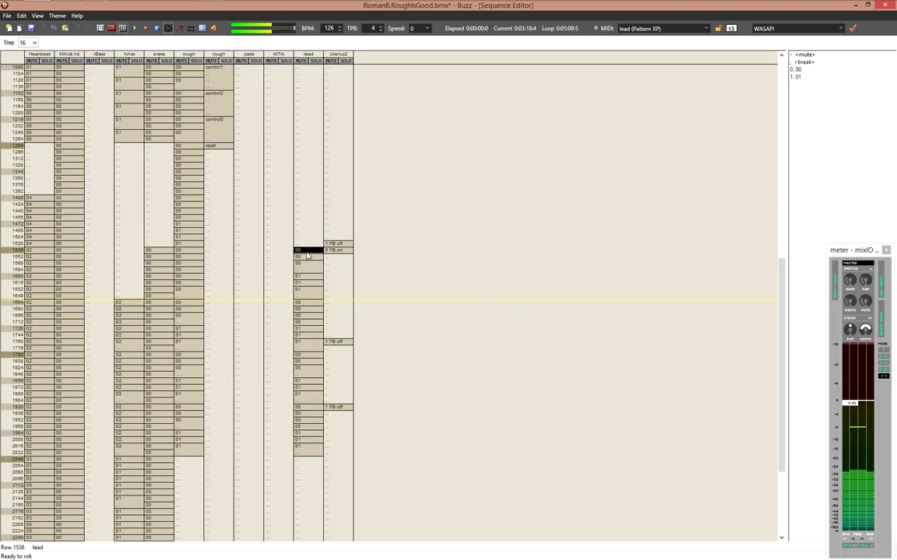
pyautogui.press('F5')
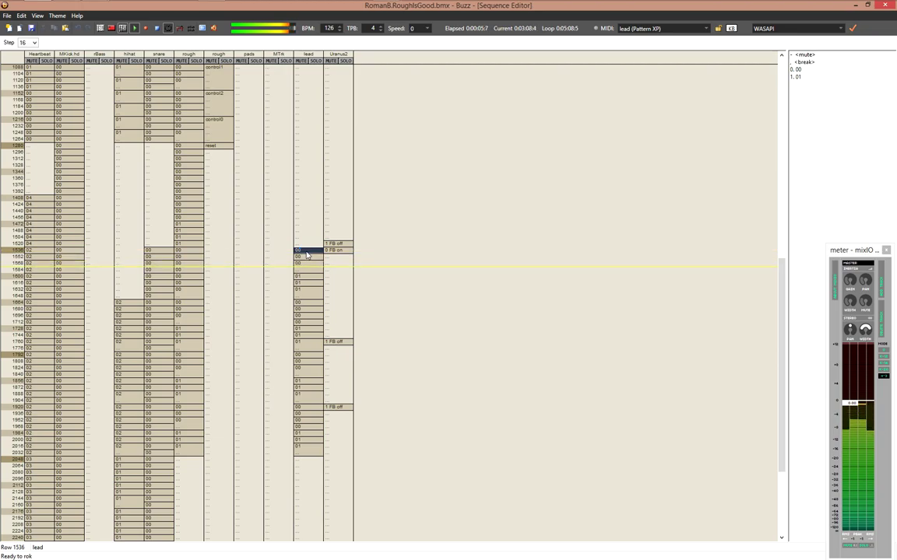
pyautogui.press('Left')
pyautogui.press('Left')
pyautogui.press('Left')
pyautogui.press('Left')
pyautogui.press('Left')
pyautogui.press('Left')
pyautogui.press('Left')
pyautogui.press('Left')
pyautogui.press('Left')
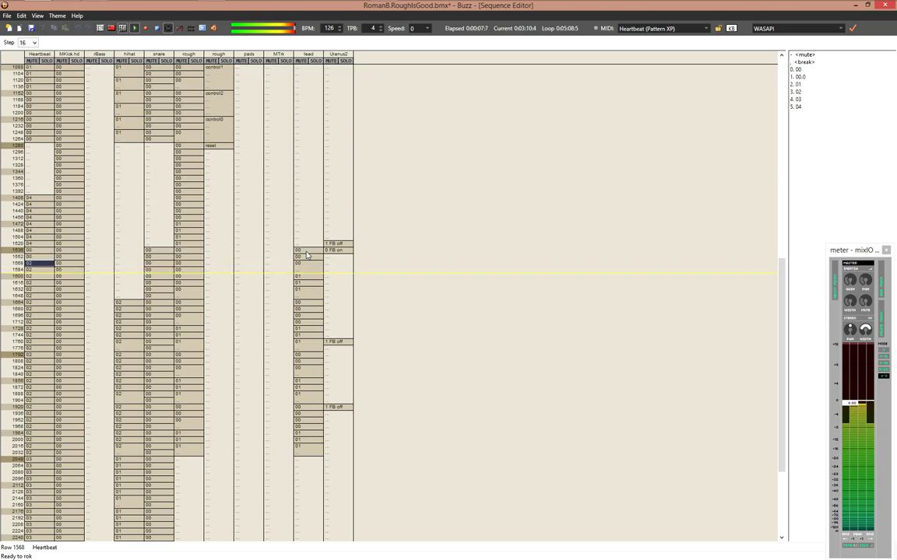
pyautogui.press('4')
pyautogui.press('4')
pyautogui.press('4')
pyautogui.press('4')
pyautogui.press('4')
pyautogui.press('4')
pyautogui.press('4')
pyautogui.press('4')
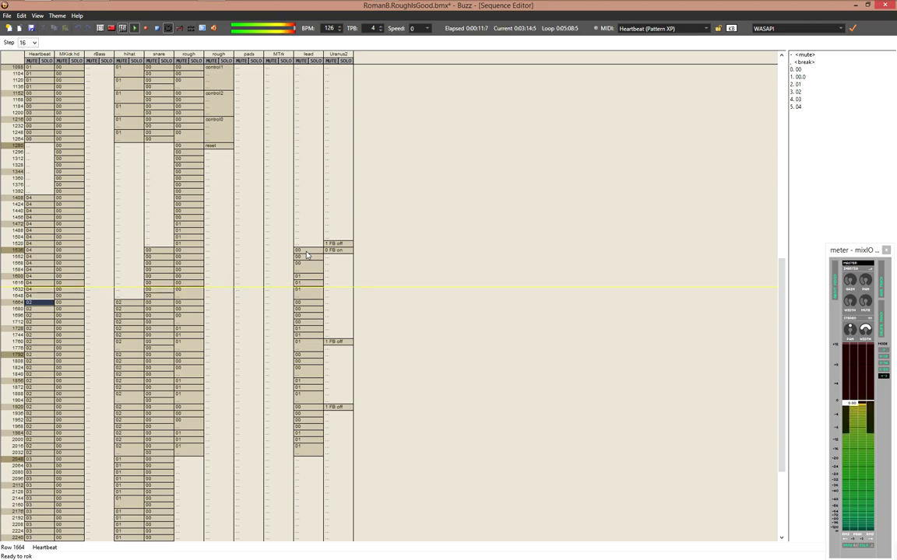
pyautogui.press('Right')
pyautogui.press('Right')
pyautogui.press('Right')
pyautogui.press('Right')
pyautogui.press('Right')
pyautogui.press('Right')
pyautogui.press('Right')
pyautogui.press('Right')
pyautogui.press('Right')
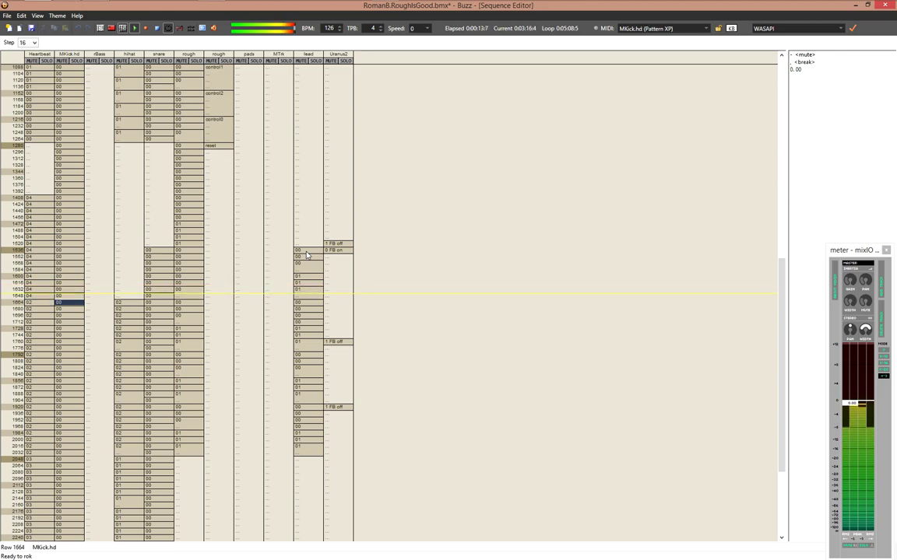
pyautogui.press('1')
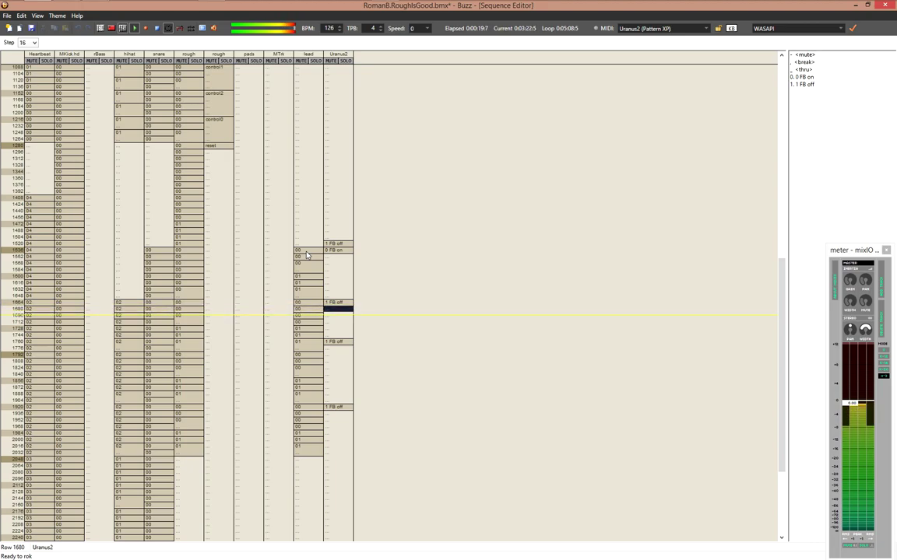
# Replay from row 1536 and open Uranus2's 0 FB on pattern at its EQ boost value
pyautogui.press('F5')
pyautogui.press('Up')
pyautogui.press('Up')
pyautogui.press('Up')
pyautogui.press('Up')
pyautogui.press('Up')
pyautogui.press('Up')
pyautogui.press('Up')
pyautogui.press('Up')
pyautogui.press('Up')
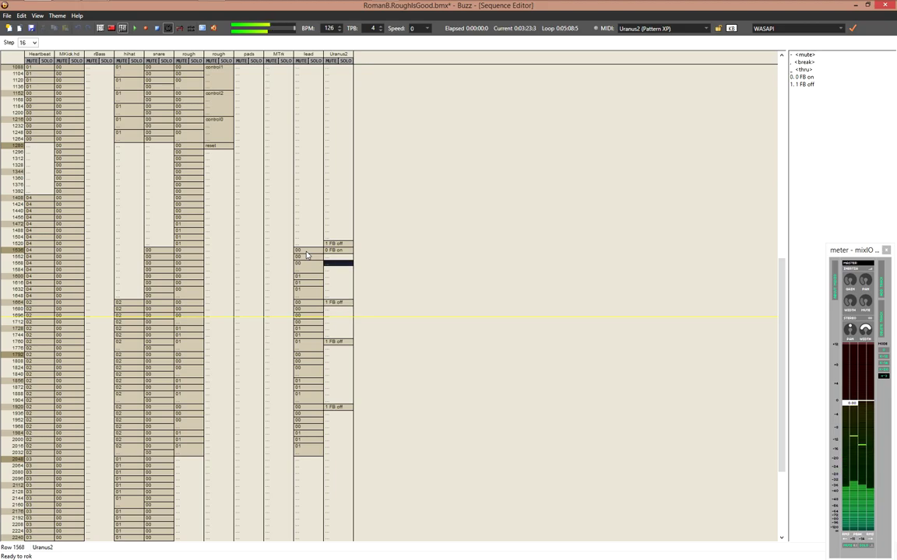
pyautogui.press('F6')
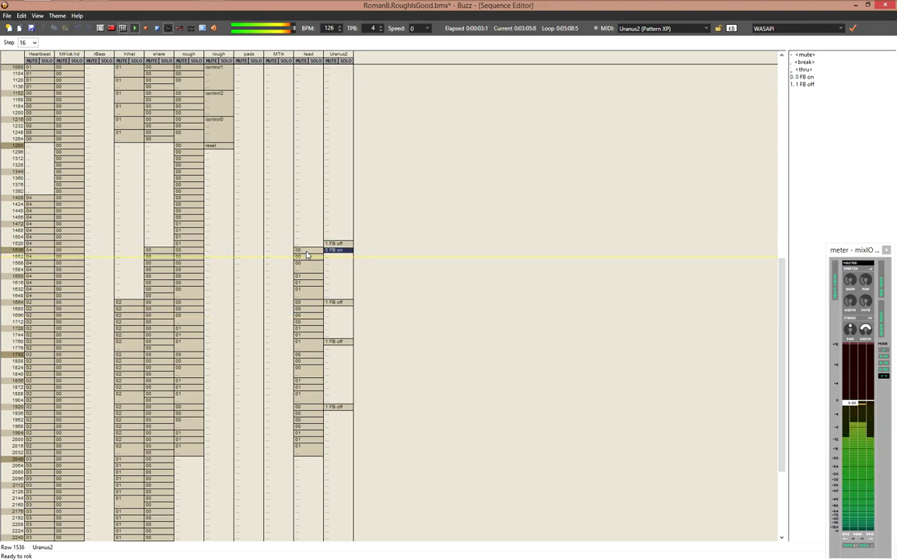
pyautogui.press('Return')
pyautogui.press('Down')
pyautogui.press('Left')
pyautogui.press('Left')
pyautogui.press('Left')
pyautogui.press('Left')
pyautogui.press('Left')
pyautogui.press('Left')
pyautogui.press('Left')
pyautogui.press('Left')
pyautogui.press('Left')
pyautogui.press('Left')
pyautogui.press('Left')
pyautogui.press('Left')
pyautogui.press('Left')
pyautogui.press('Left')
pyautogui.press('Left')
pyautogui.press('Left')
pyautogui.press('Left')
pyautogui.press('Left')
pyautogui.press('Left')
pyautogui.press('Left')
pyautogui.press('Right')
pyautogui.press('Right')
pyautogui.press('Right')
pyautogui.press('Right')
pyautogui.press('Right')
pyautogui.press('Right')
pyautogui.press('Right')
# Raise Uranus2's row-0 EQ boost from 68 to 6C (+3.4 dB), play the song, then return to the sequence
pyautogui.press('Left')
pyautogui.press('Left')
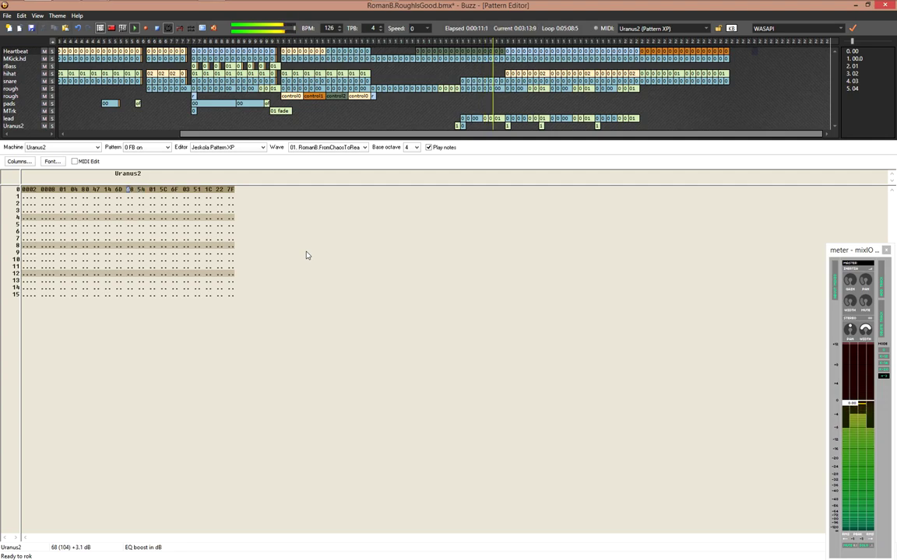
pyautogui.write('a')
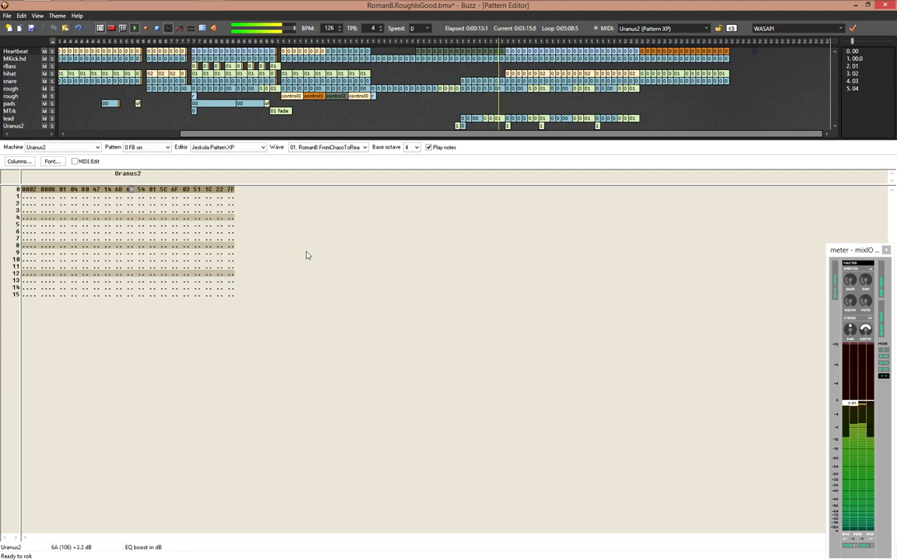
pyautogui.press('F5')
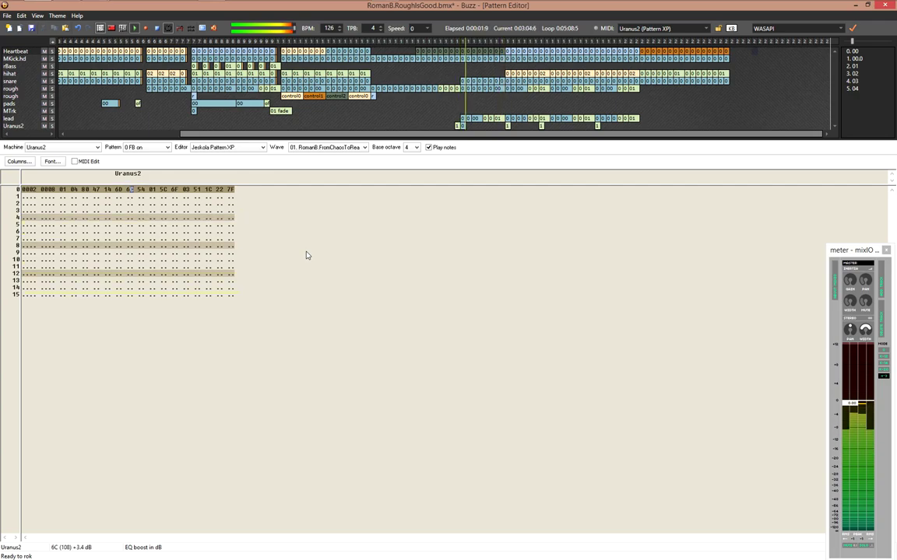
pyautogui.press('F4')
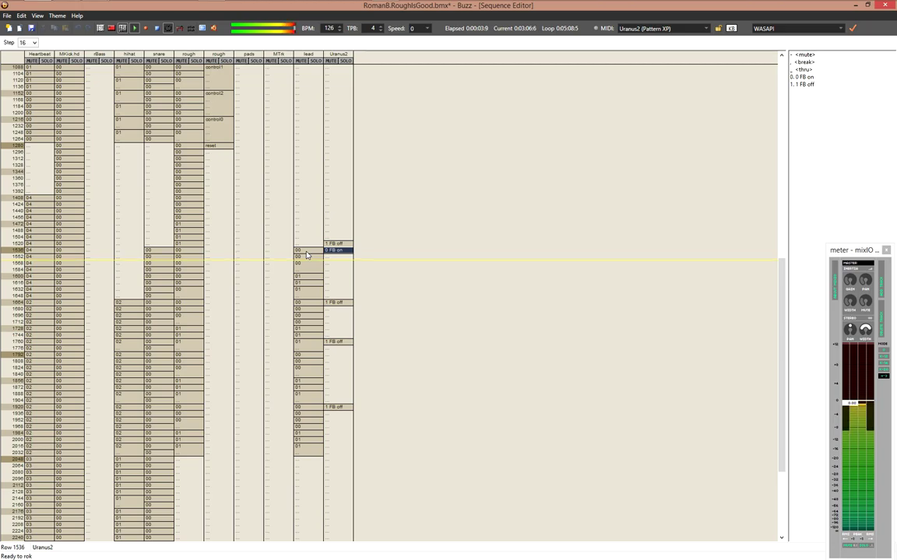
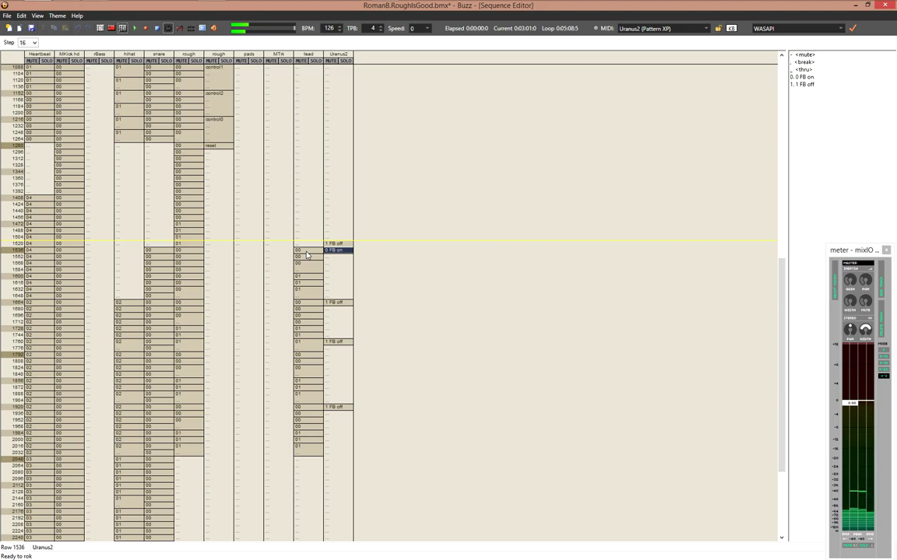
# Start playback and move through the sequence to the rough track at row 1648
pyautogui.press('F5')
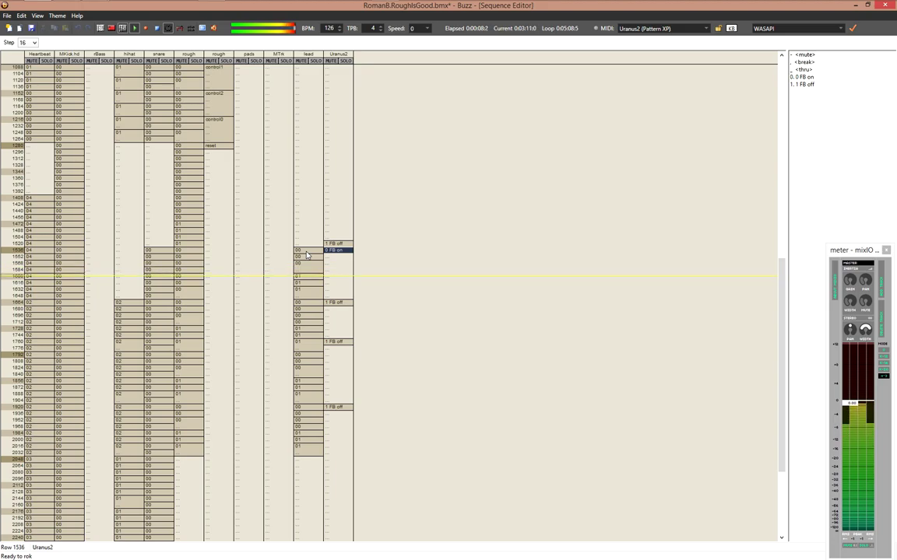
pyautogui.press('Down')
pyautogui.press('Down')
pyautogui.press('Down')
pyautogui.press('Down')
pyautogui.press('Down')
pyautogui.press('Left')
pyautogui.press('Left')
pyautogui.press('Left')
pyautogui.press('Down')
pyautogui.press('Down')
pyautogui.press('Left')
pyautogui.press('Left')
pyautogui.press('Down')
pyautogui.press('Up')
pyautogui.press('Right')
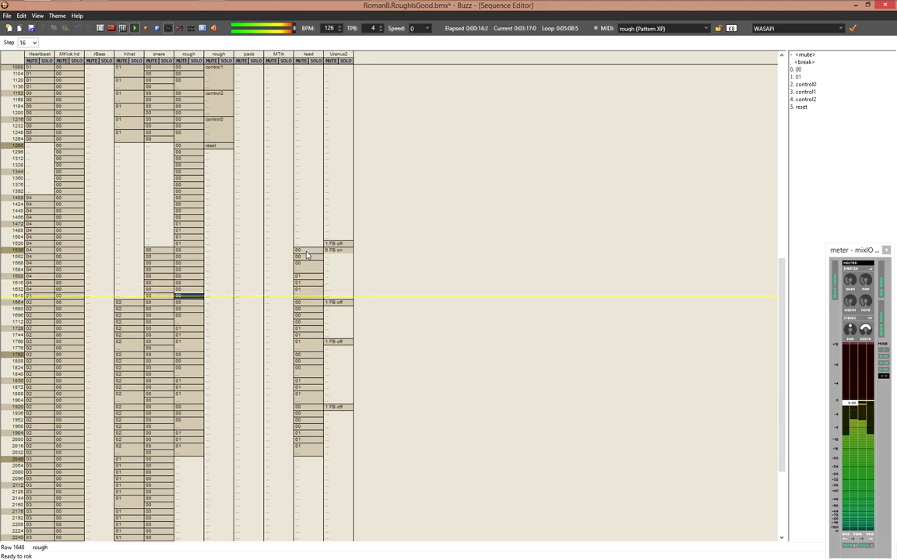
# Open Uranus2's 1 FB off pattern in the Pattern Editor
pyautogui.press('Down')
pyautogui.press('Down')
pyautogui.press('Down')
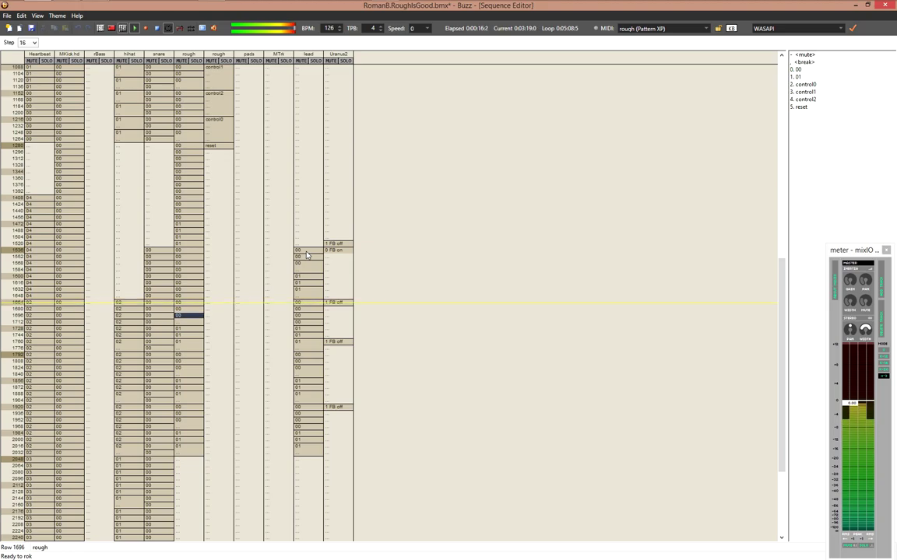
pyautogui.press('Down')
pyautogui.press('Up')
pyautogui.press('Right')
pyautogui.press('Right')
pyautogui.press('Right')
pyautogui.press('Right')
pyautogui.press('Up')
pyautogui.press('Return')
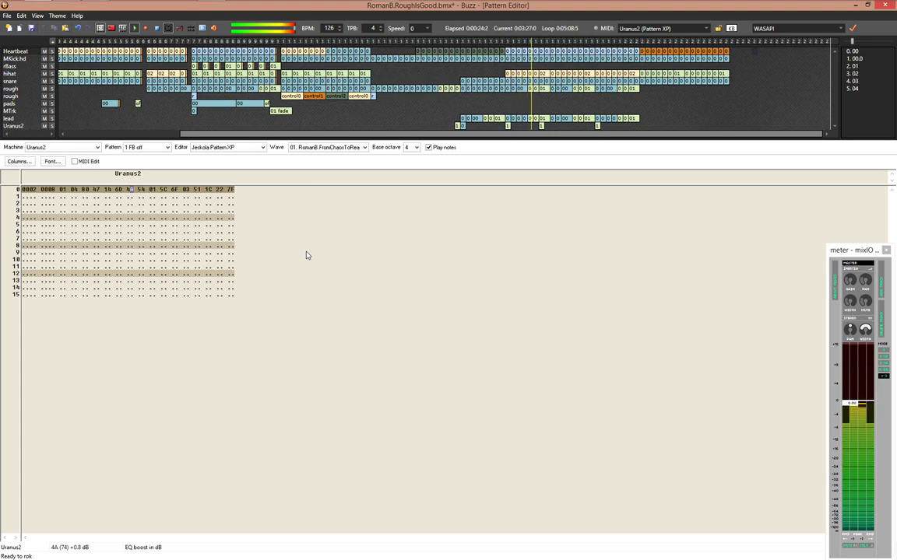
# Place pattern 0 FB on at Uranus2 row 1792 and open it for editing
pyautogui.press('F4')
pyautogui.press('Down')
pyautogui.press('Down')
pyautogui.press('Down')
pyautogui.press('Down')
pyautogui.press('Down')
pyautogui.press('Down')
pyautogui.press('Down')
pyautogui.press('Down')
pyautogui.press('Down')
pyautogui.press('Down')
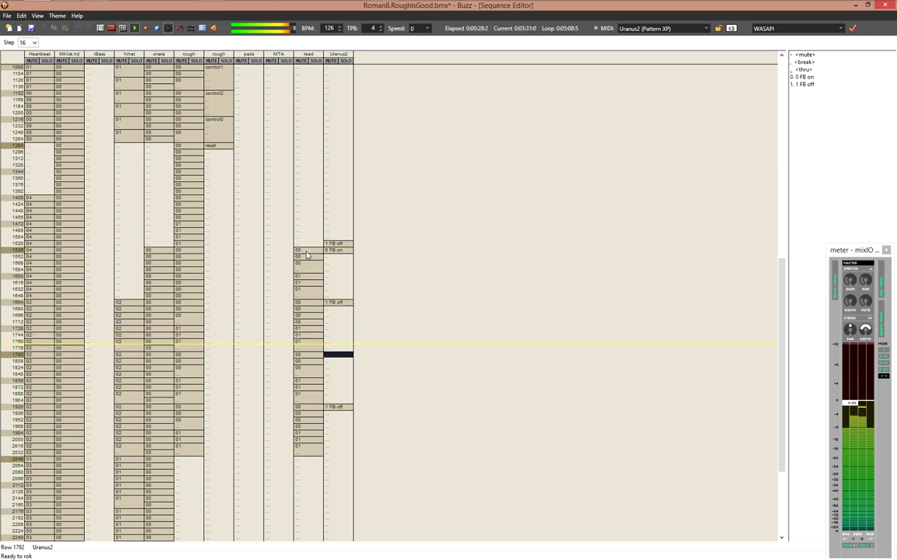
pyautogui.press('Down')
pyautogui.press('Down')
pyautogui.press('Down')
pyautogui.press('Down')
pyautogui.press('Down')
pyautogui.press('Down')
pyautogui.press('Down')
pyautogui.press('Up')
pyautogui.press('Up')
pyautogui.press('Up')
pyautogui.press('Up')
pyautogui.press('Up')
pyautogui.press('Up')
pyautogui.press('Up')
pyautogui.press('Up')
pyautogui.press('Up')
pyautogui.press('0')
pyautogui.press('Return')
pyautogui.hotkey('ctrl', 'Return')
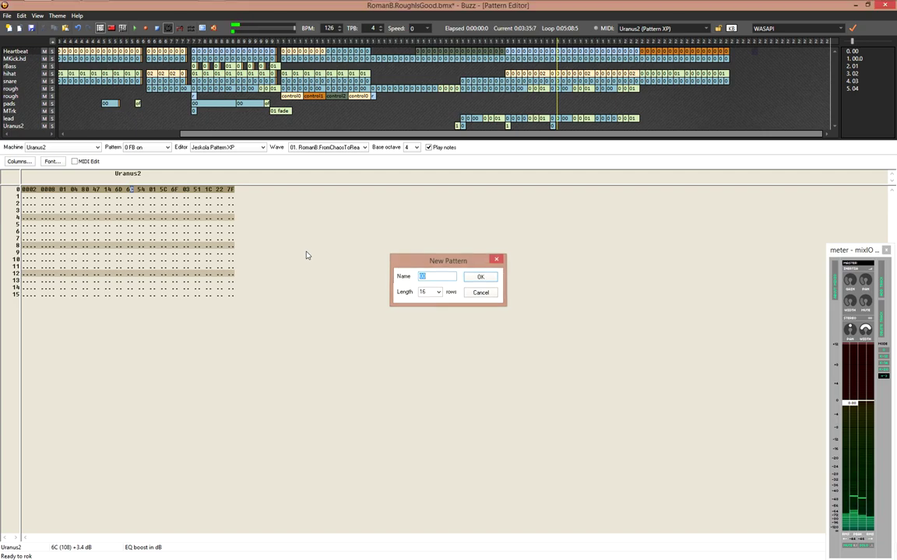
# Dismiss the new-pattern prompt and copy 0 FB on as a new pattern named 2 FB med
pyautogui.press('Escape')
pyautogui.press('F4')
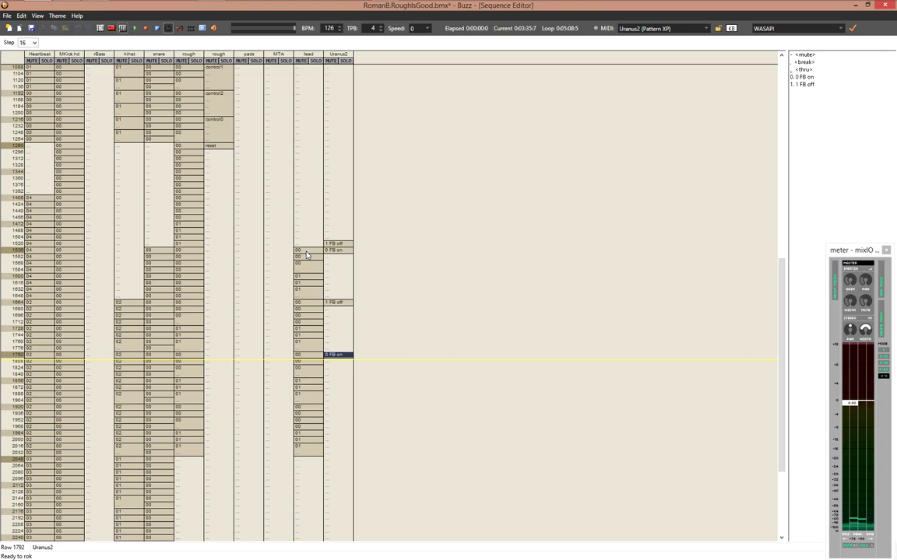
pyautogui.press('Return')
pyautogui.hotkey('ctrl', 'shift', 'Return')
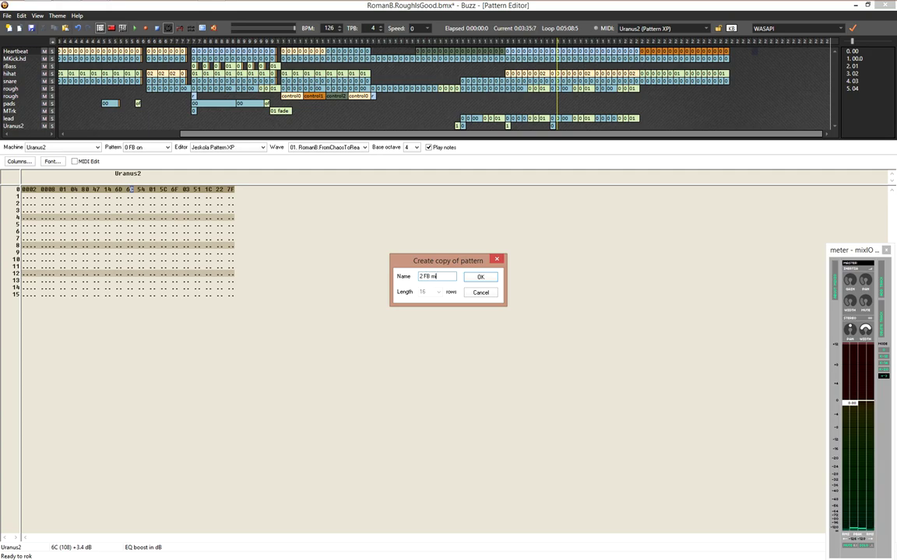
pyautogui.press('Return')
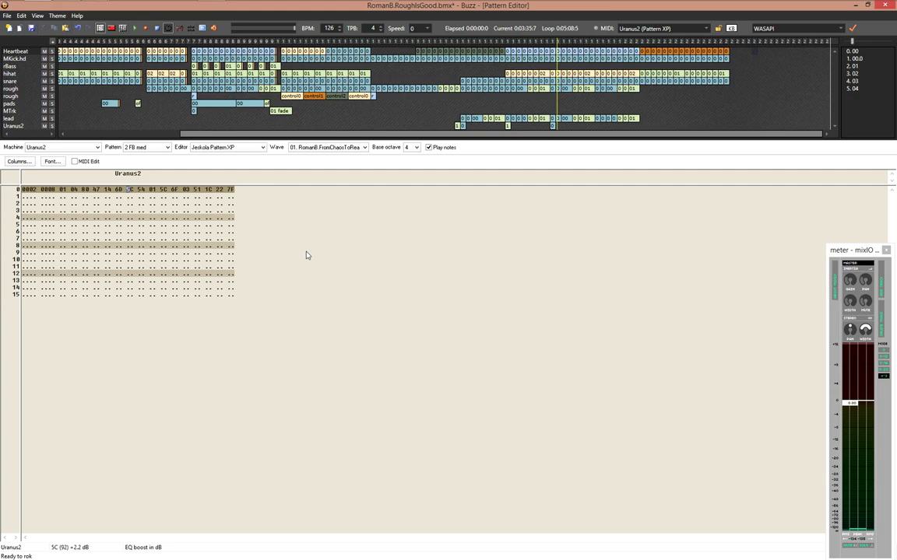
# Play the song to audition 2 FB med, then stop and restart playback
pyautogui.press('F4')
pyautogui.press('F5')
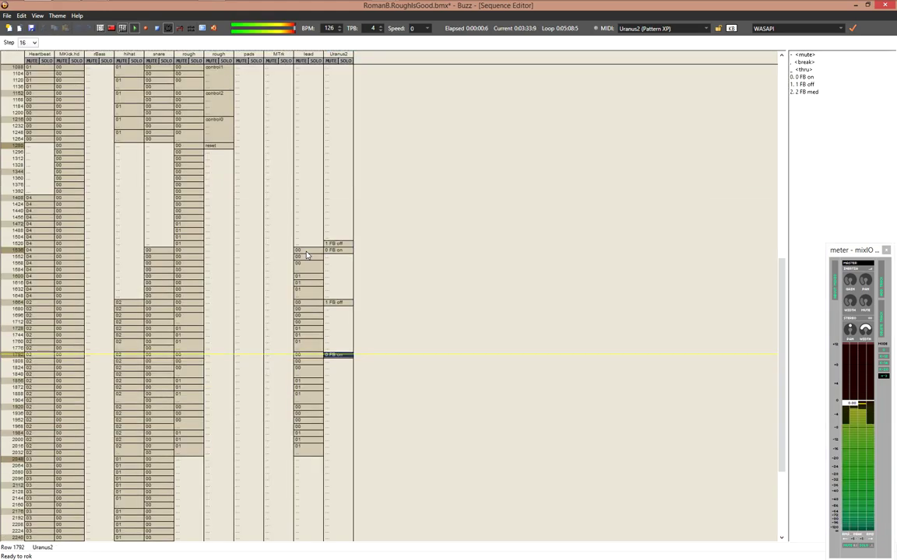
pyautogui.press('F2')
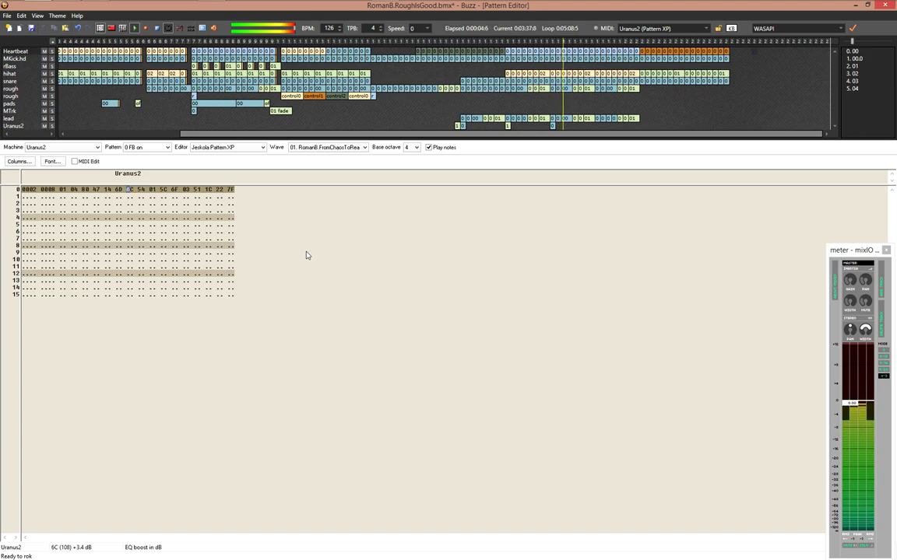
pyautogui.press('F4')
pyautogui.press('F8')
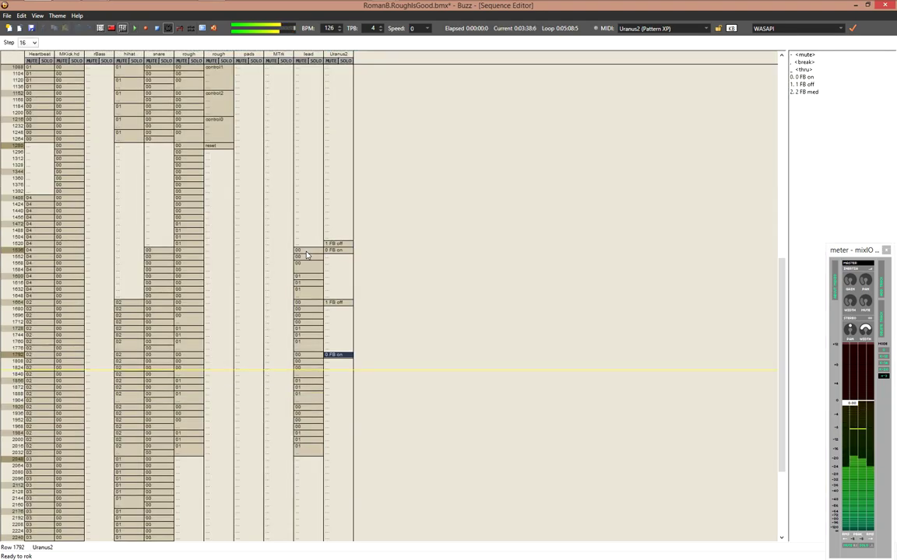
pyautogui.press('F5')
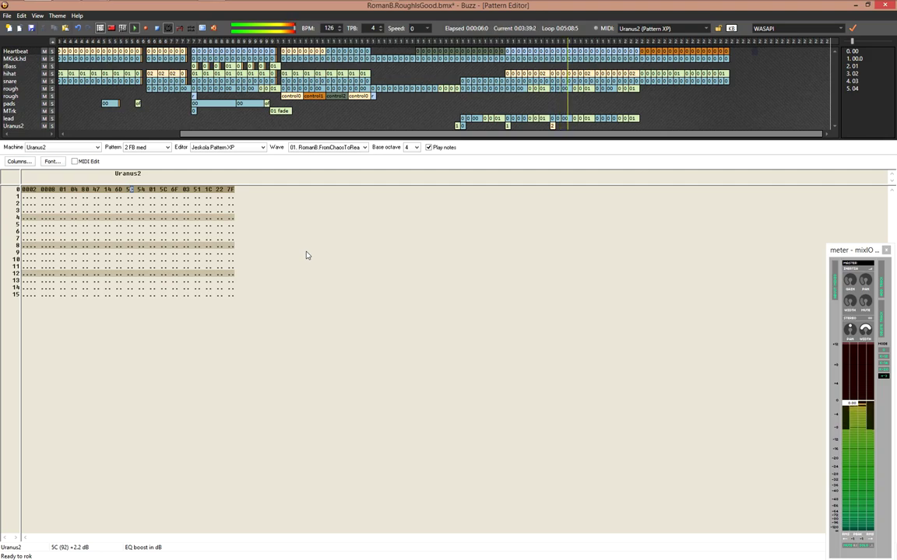
# Place 0 FB on at Uranus2 row 2016 and 1 FB off at row 2112, clearing row 2048
pyautogui.press('F3')
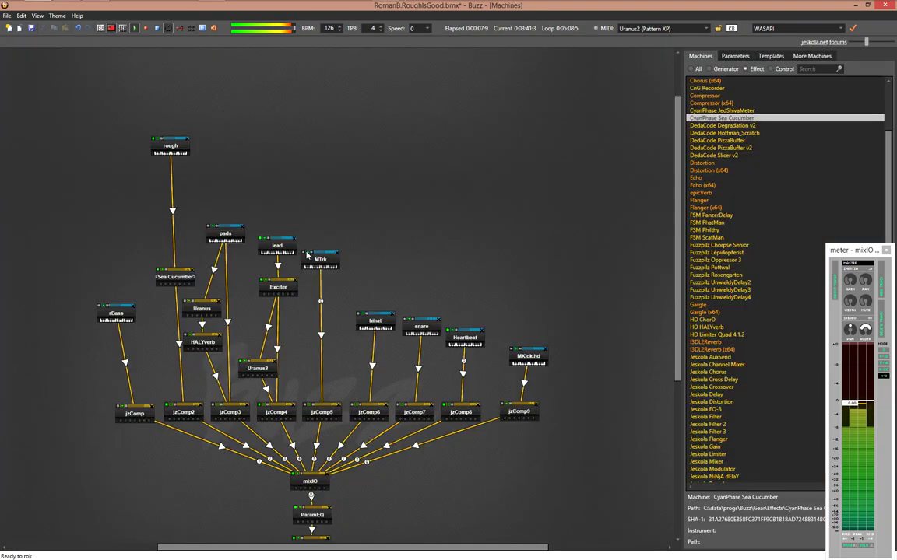
pyautogui.press('F4')
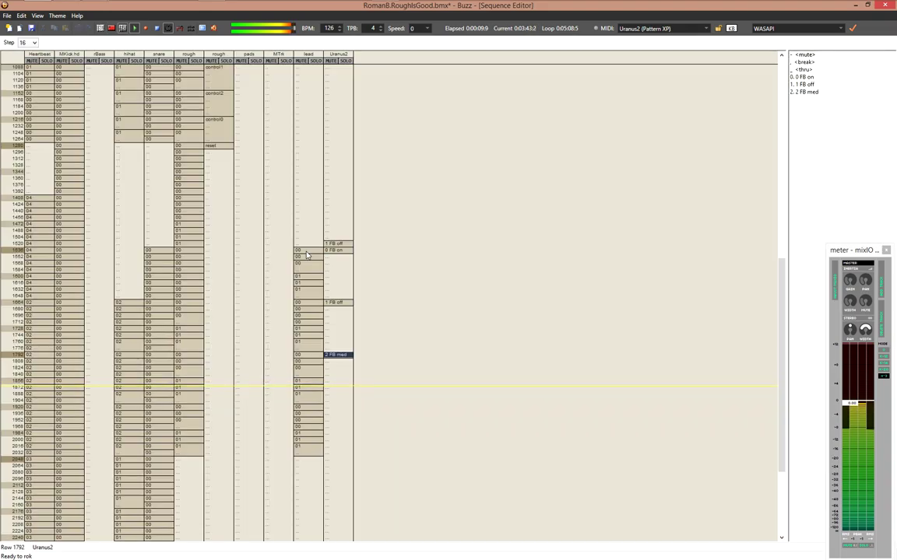
pyautogui.press('1')
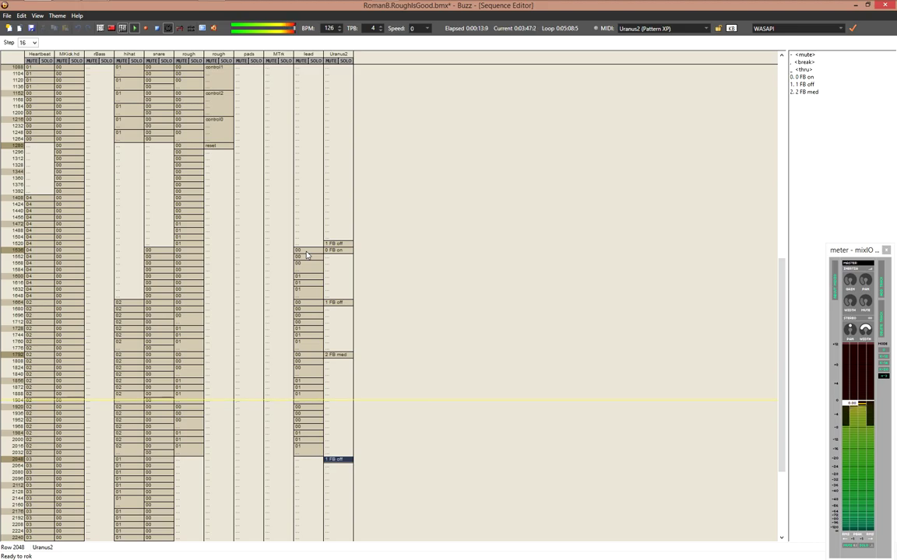
pyautogui.press('Up')
pyautogui.press('Up')
pyautogui.press('0')
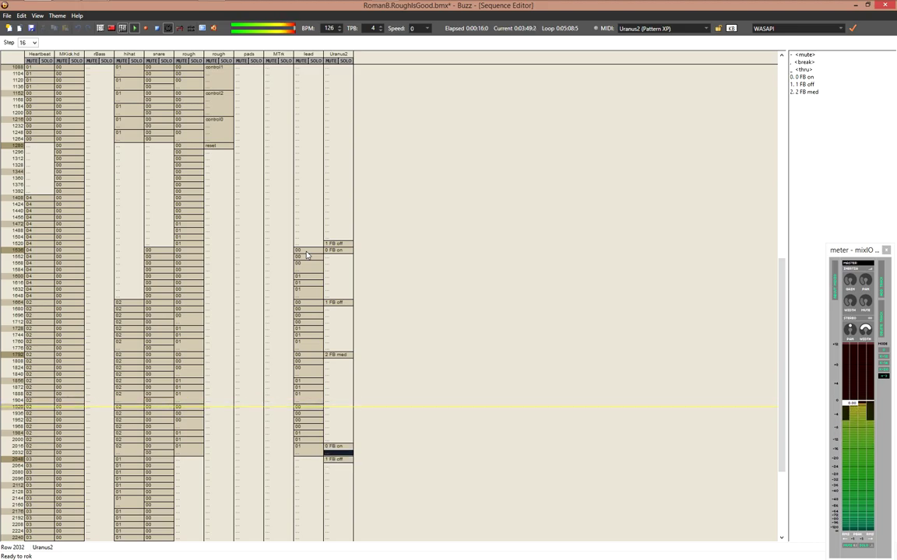
pyautogui.press('pagedown')
pyautogui.press('pageup')
pyautogui.press('Delete')
pyautogui.press('Down')
pyautogui.press('Down')
pyautogui.press('Down')
pyautogui.press('Down')
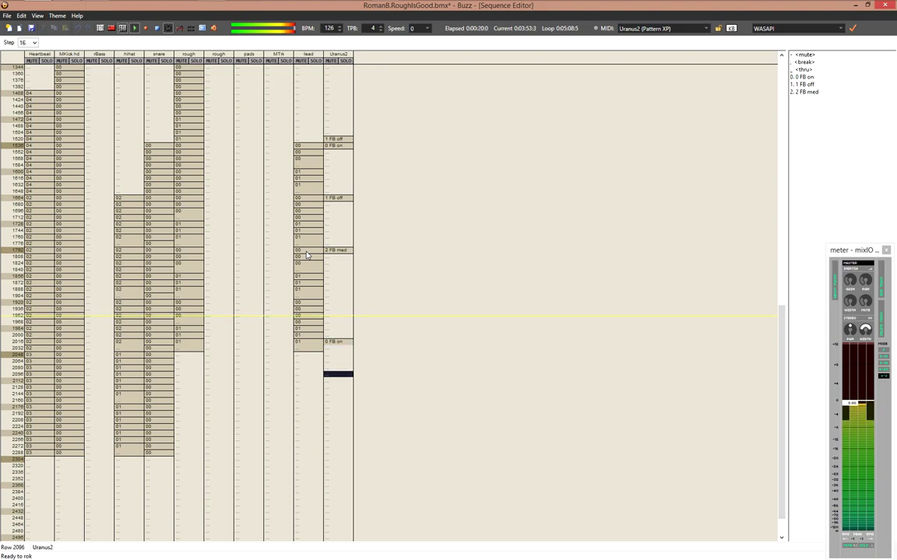
pyautogui.press('1')
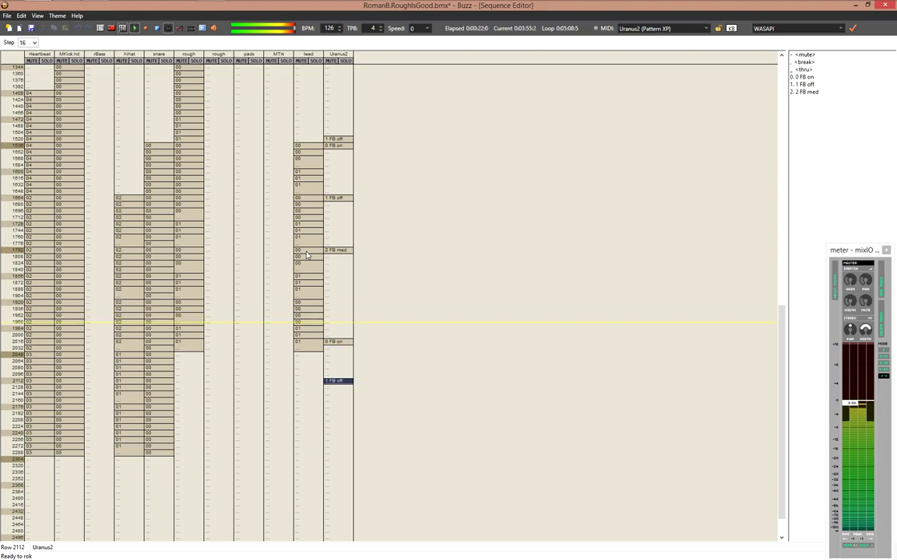
# Check Heartbeat pattern 03, enter a pattern on MTrk at row 2048, and start playback
pyautogui.press('Left')
pyautogui.press('Left')
pyautogui.press('Left')
pyautogui.press('Left')
pyautogui.press('Left')
pyautogui.press('Up')
pyautogui.press('Up')
pyautogui.press('Up')
pyautogui.press('Left')
pyautogui.press('Left')
pyautogui.press('Left')
pyautogui.press('Left')
pyautogui.press('Left')
pyautogui.press('Return')
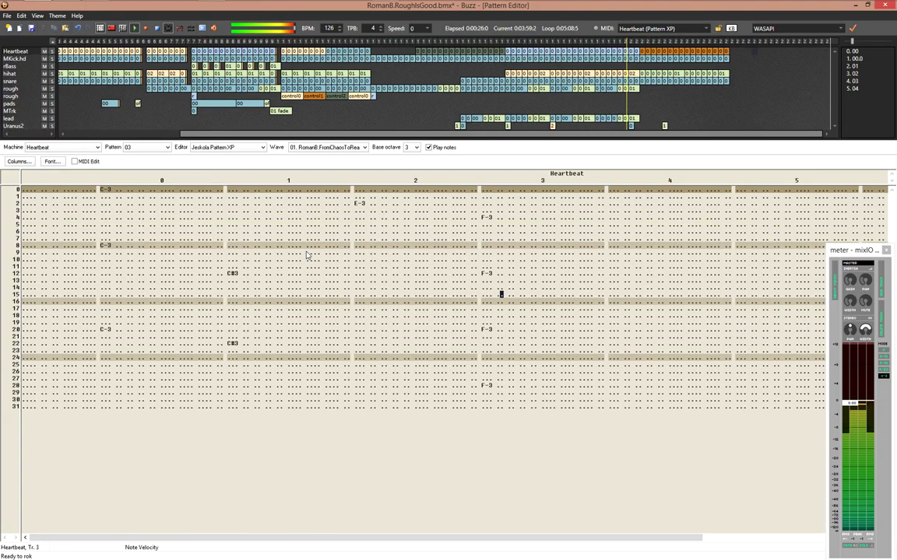
pyautogui.press('F4')
pyautogui.press('Right')
pyautogui.press('Right')
pyautogui.press('Right')
pyautogui.press('Right')
pyautogui.press('Right')
pyautogui.press('Right')
pyautogui.press('Right')
pyautogui.press('Left')
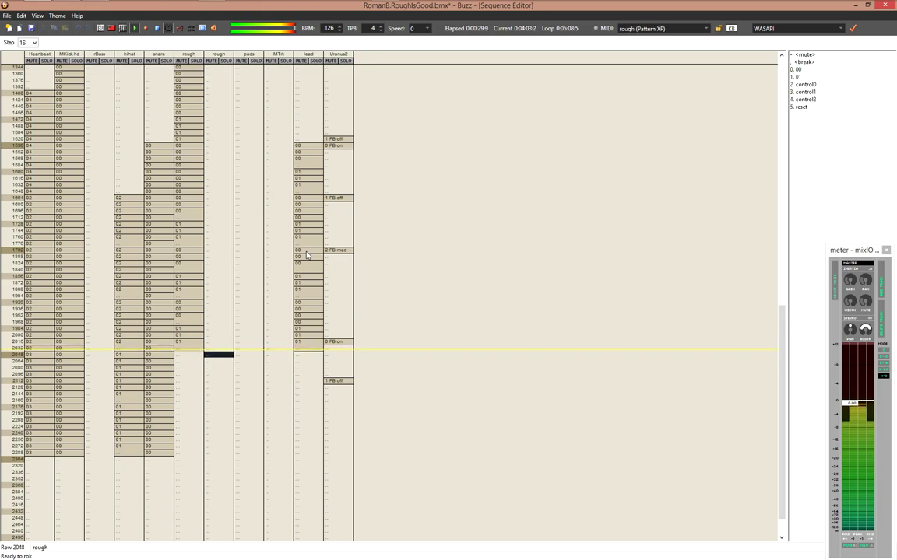
pyautogui.press('Right')
pyautogui.press('Right')
pyautogui.press('0')
pyautogui.press('Up')
pyautogui.press('F5')
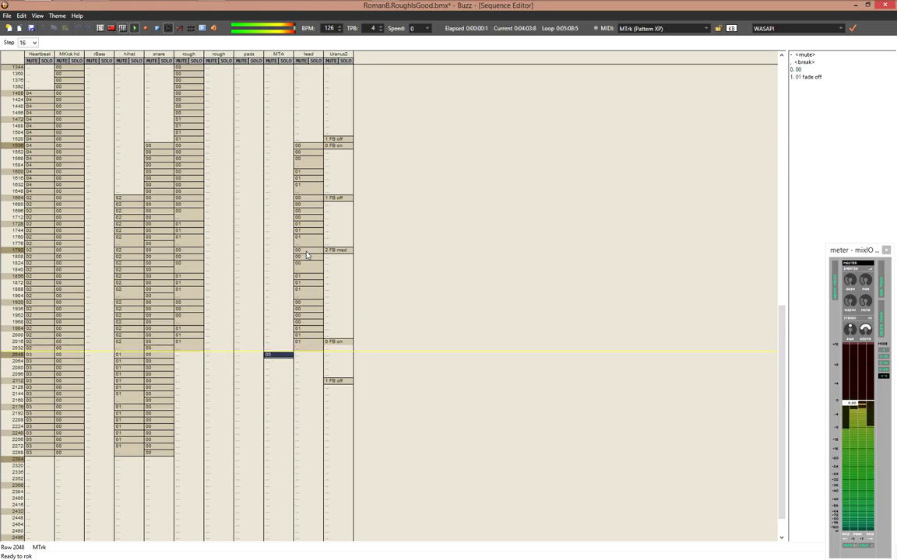
# Place MTrk pattern 00 at row 1808 and open it for editing
pyautogui.press('pageup')
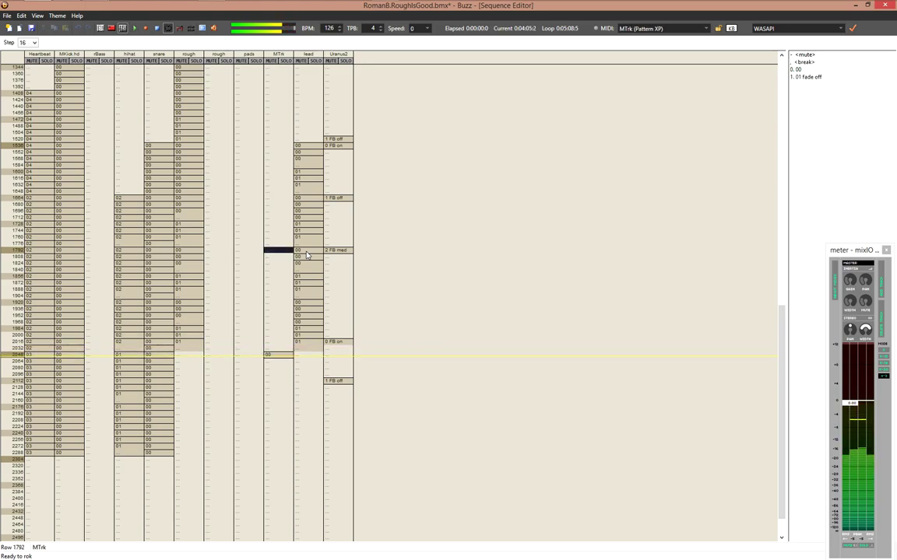
pyautogui.press('Down')
pyautogui.press('0')
pyautogui.press('pagedown')
pyautogui.press('Up')
pyautogui.press('Up')
pyautogui.press('pageup')
pyautogui.press('Down')
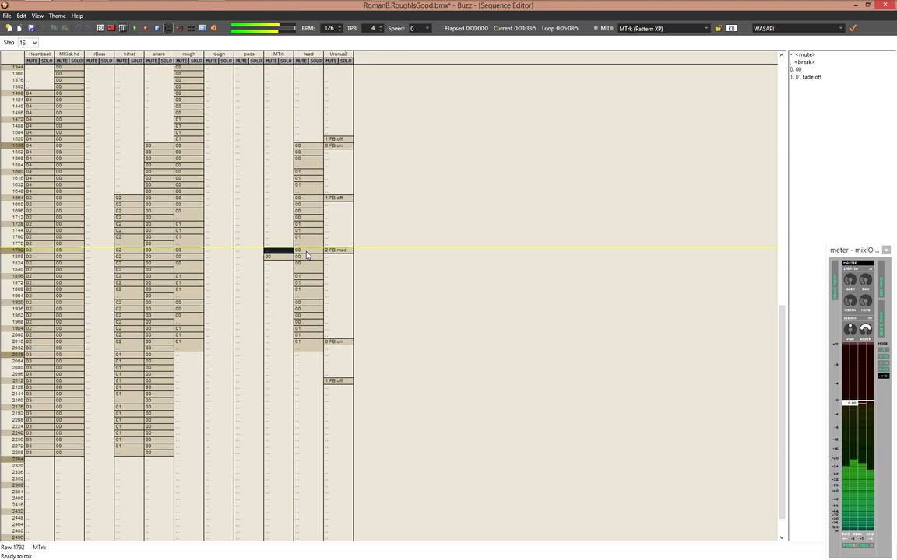
pyautogui.press('Return')
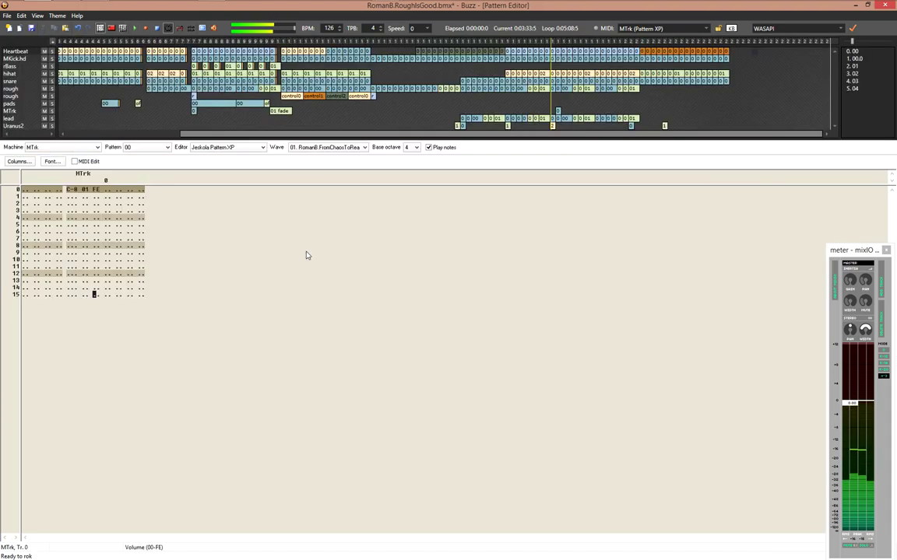
# Copy pattern 00 as '01 rise' and set its length to 16 beats
pyautogui.press('pageup')
pyautogui.hotkey('ctrl', 'shift', 'Return')
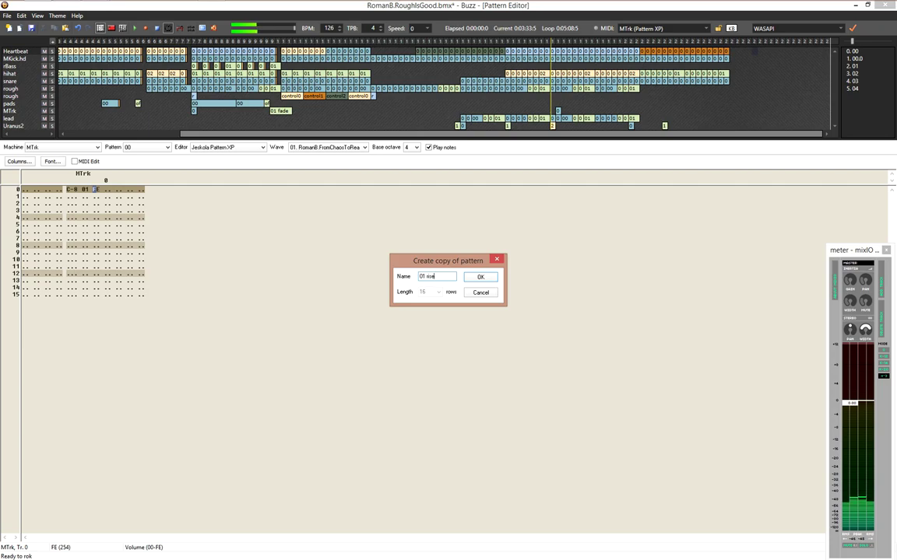
pyautogui.write('01 rise')
pyautogui.press('Return')
pyautogui.hotkey('ctrl', 'BackSpace')
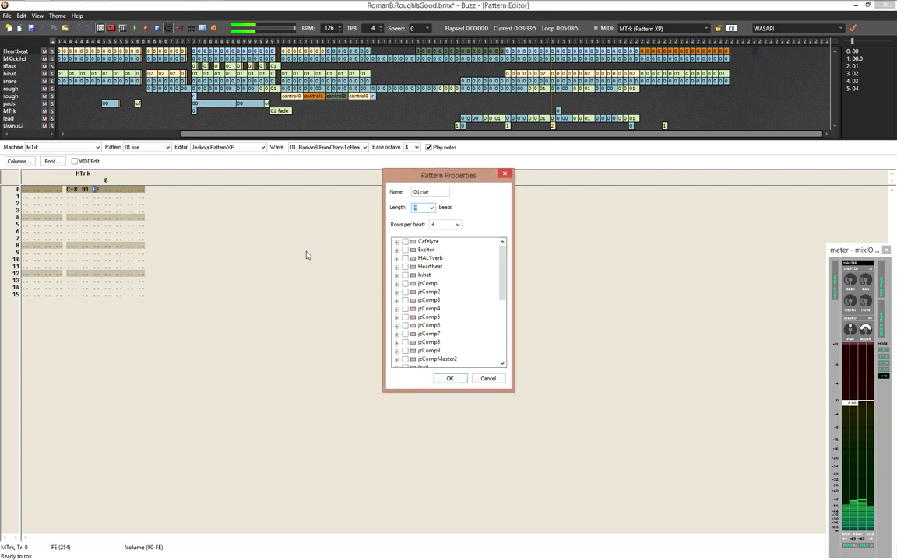
pyautogui.write('16')
pyautogui.press('Return')
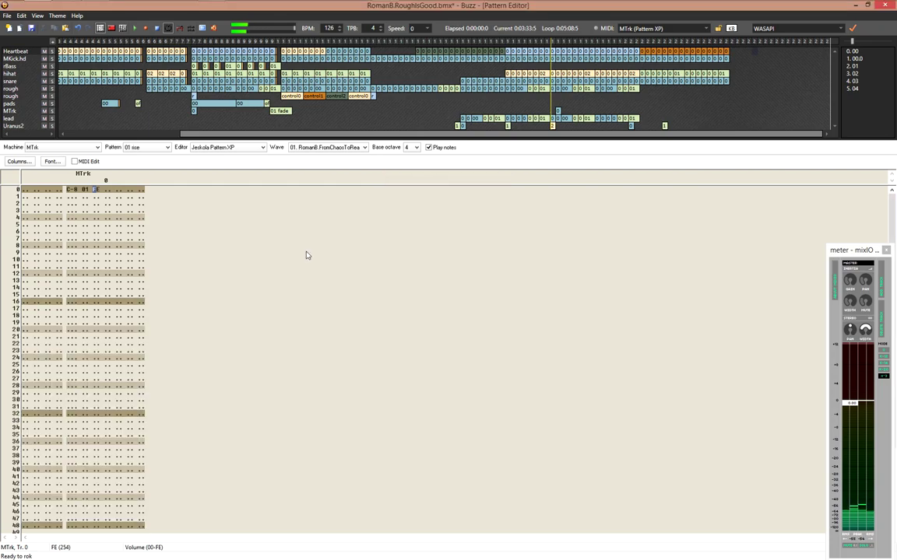
# Interpolate the volume column to ramp up from 4E, then play the song
pyautogui.hotkey('shift', 'End')
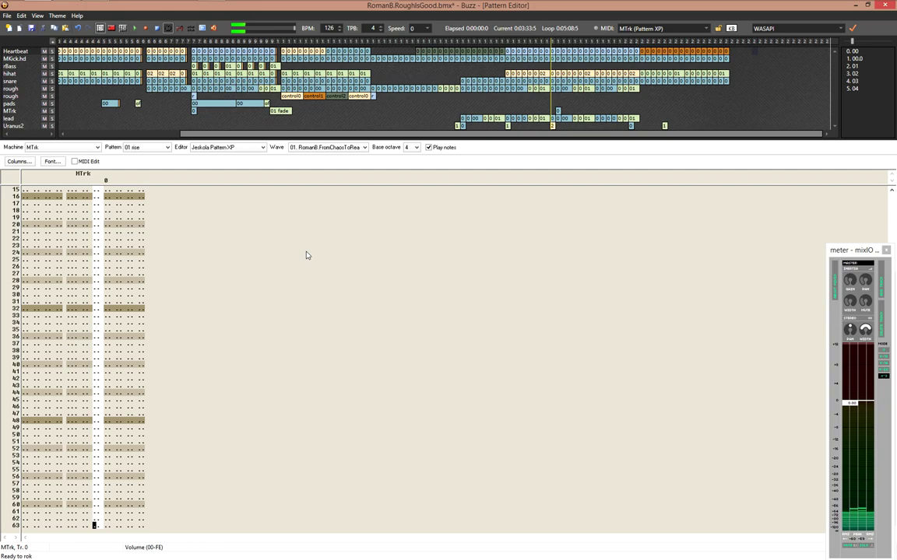
pyautogui.hotkey('ctrl', 'Home')
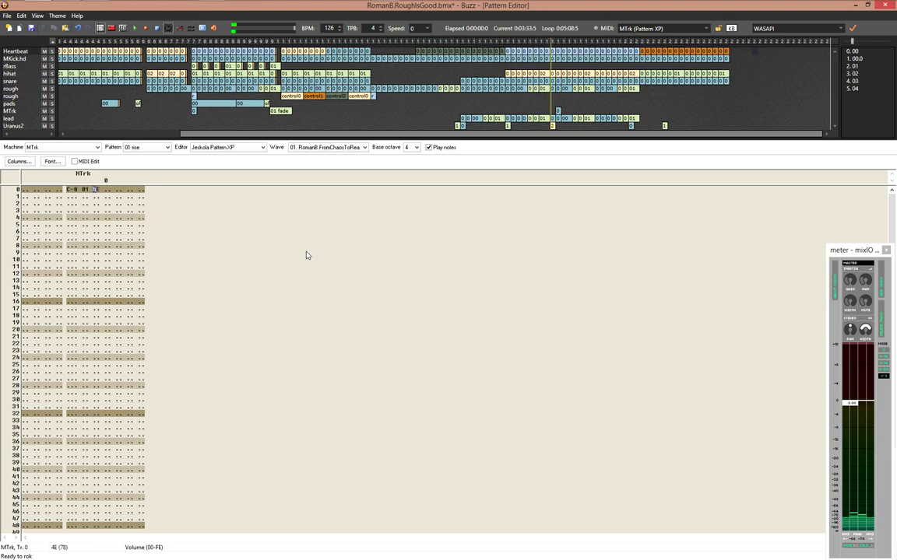
pyautogui.press('End')
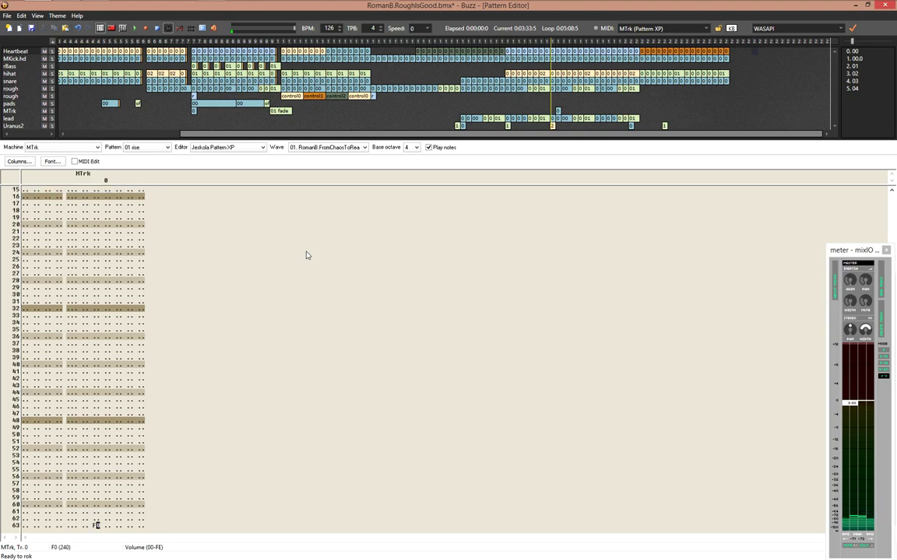
pyautogui.hotkey('shift', 'Home')
pyautogui.hotkey('ctrl', 'i')
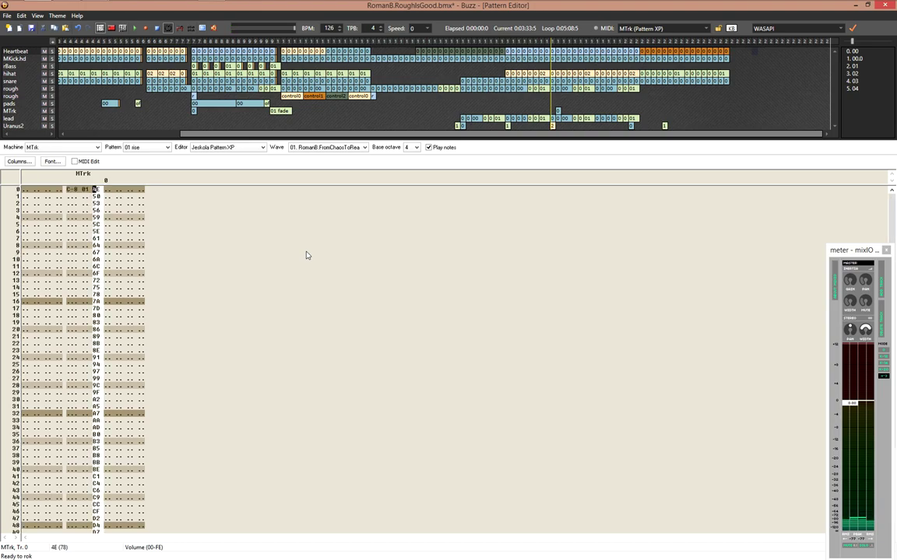
pyautogui.press('F4')
pyautogui.press('F5')
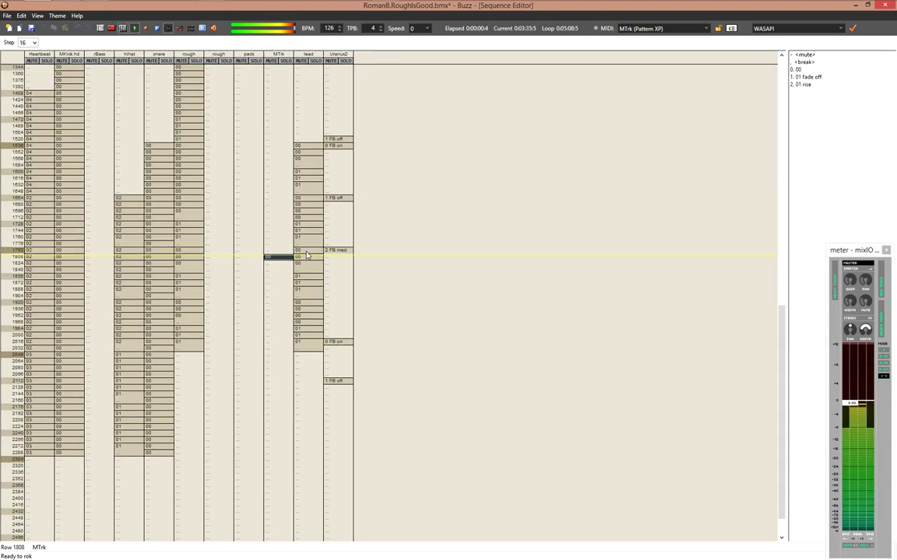
# Place the 01 rise pattern at MTrk row 1808
pyautogui.press('2')
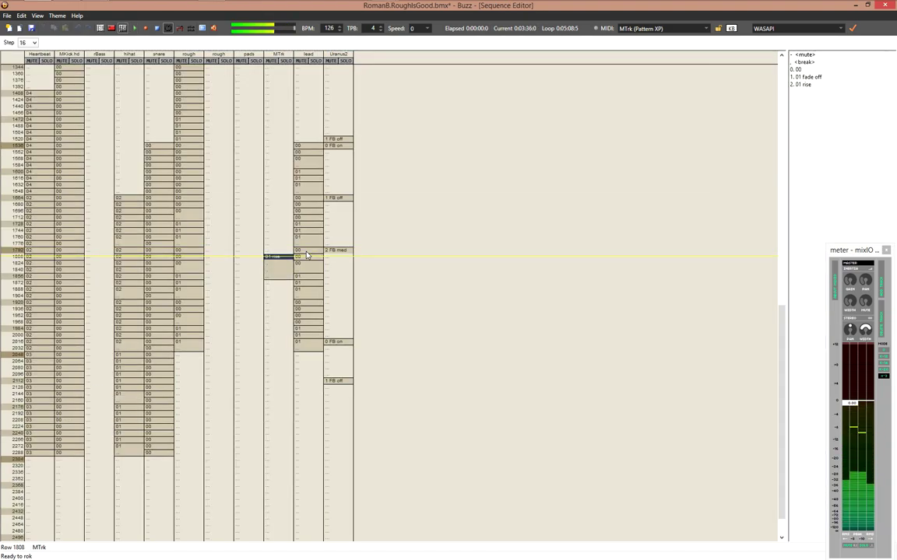
pyautogui.press('Right')
pyautogui.press('Right')
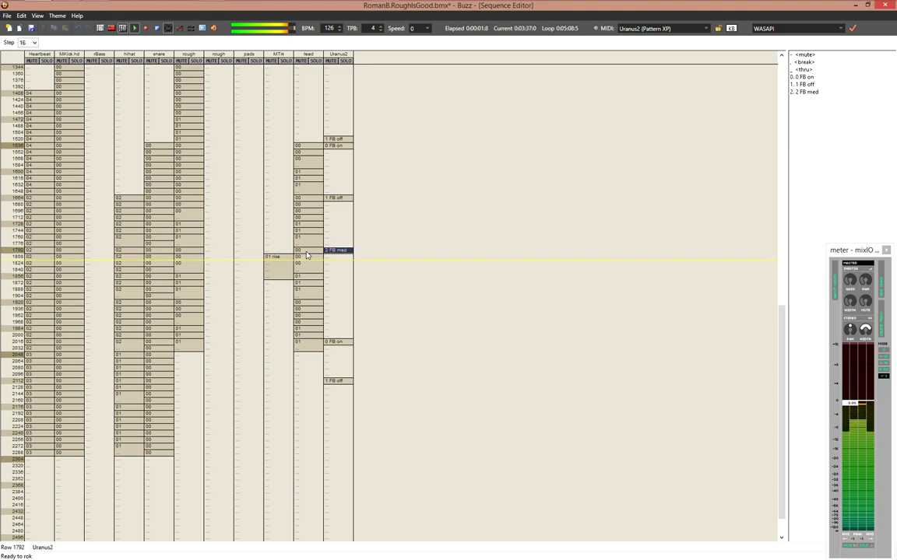
pyautogui.press('Left')
pyautogui.press('Left')
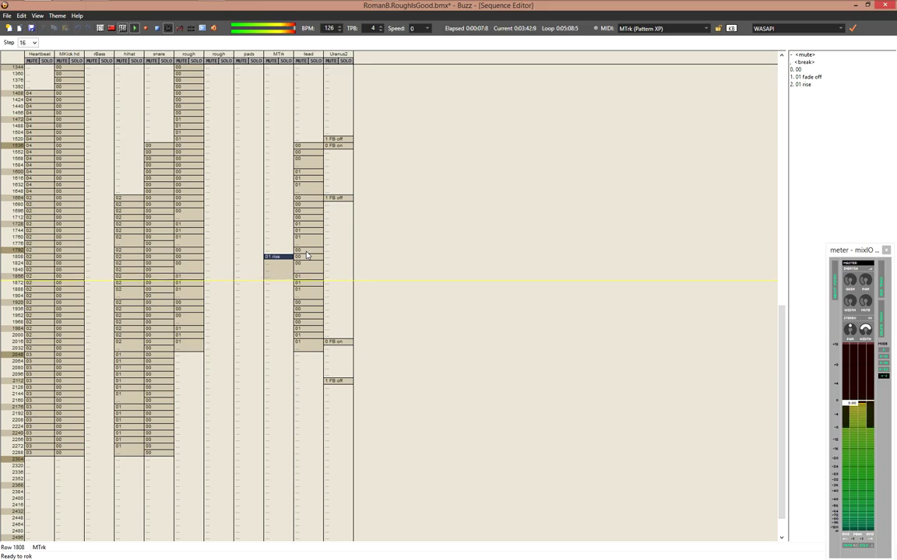
pyautogui.press('pagedown')
pyautogui.press('pagedown')
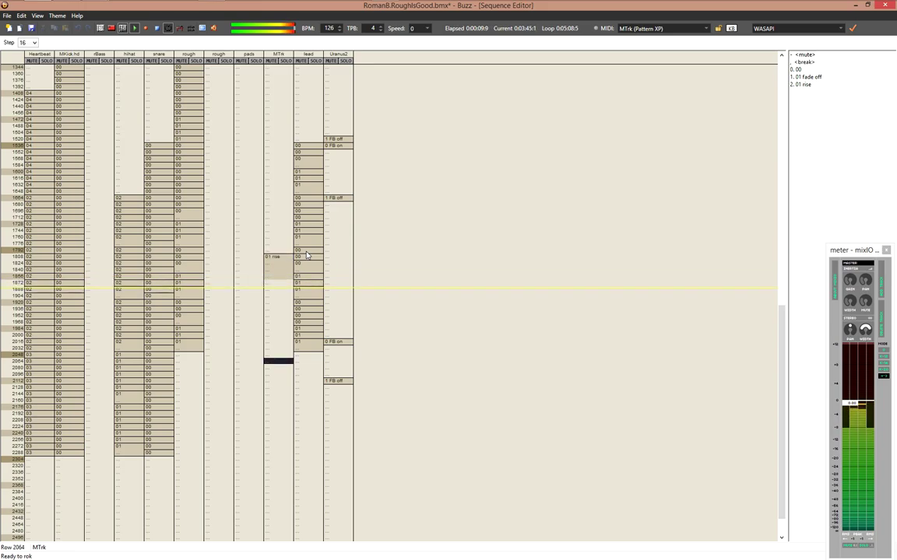
# Change hihat rows 1808–1952 to pattern 01
pyautogui.press('Left')
pyautogui.press('Left')
pyautogui.press('Left')
pyautogui.press('Left')
pyautogui.press('Up')
pyautogui.press('Up')
pyautogui.press('Left')
pyautogui.press('Up')
pyautogui.press('Up')
pyautogui.press('Up')
pyautogui.press('Up')
pyautogui.press('Up')
pyautogui.press('Up')
pyautogui.press('Up')
pyautogui.press('Up')
pyautogui.press('Up')
pyautogui.press('Up')
pyautogui.press('Up')
pyautogui.press('Down')
pyautogui.press('Down')
pyautogui.press('Down')
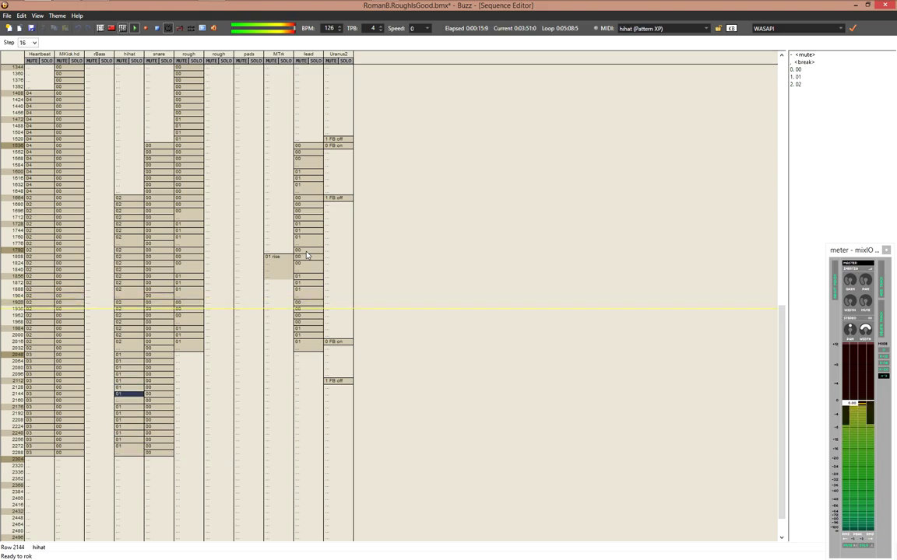
pyautogui.press('Up')
pyautogui.press('Up')
pyautogui.press('Up')
pyautogui.press('Up')
pyautogui.press('Up')
pyautogui.press('Up')
pyautogui.press('Up')
pyautogui.press('Up')
pyautogui.press('Up')
pyautogui.press('Up')
pyautogui.press('Up')
pyautogui.press('Up')
pyautogui.press('Up')
pyautogui.press('Up')
pyautogui.press('Up')
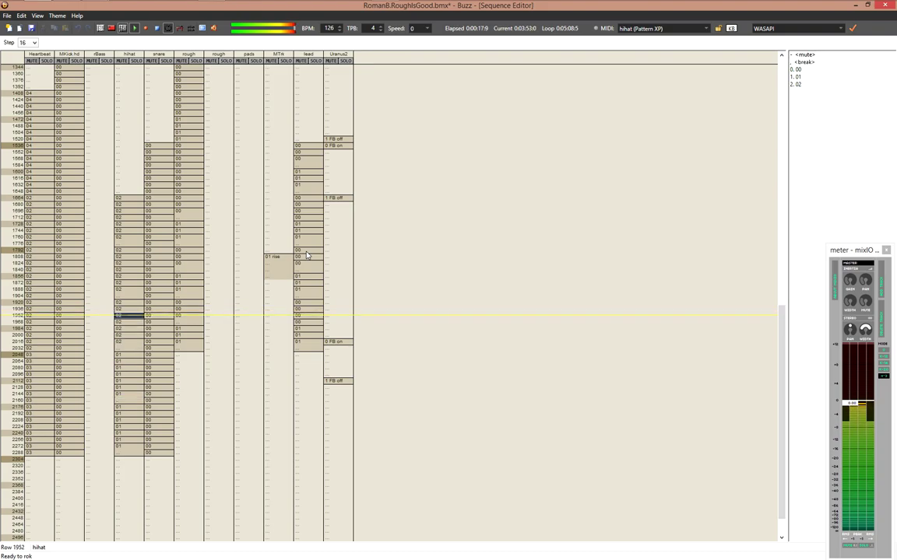
pyautogui.press('1')
pyautogui.press('1')
pyautogui.press('1')
pyautogui.press('1')
pyautogui.press('1')
pyautogui.press('1')
pyautogui.press('1')
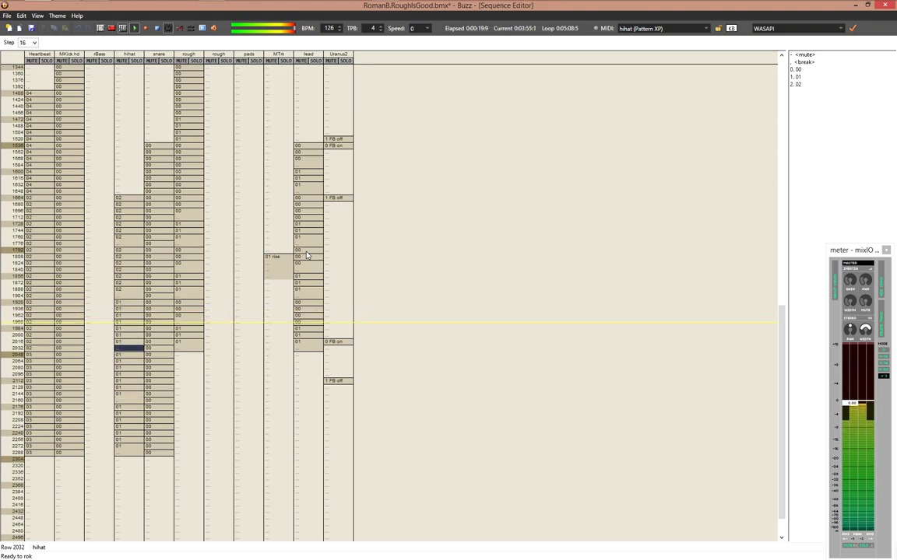
pyautogui.press('Up')
pyautogui.press('Up')
pyautogui.press('Up')
pyautogui.press('Up')
pyautogui.press('Up')
pyautogui.press('Up')
pyautogui.press('Up')
pyautogui.press('Up')
pyautogui.press('Up')
pyautogui.press('Up')
pyautogui.press('Up')
pyautogui.press('Up')
pyautogui.press('Up')
pyautogui.press('Up')
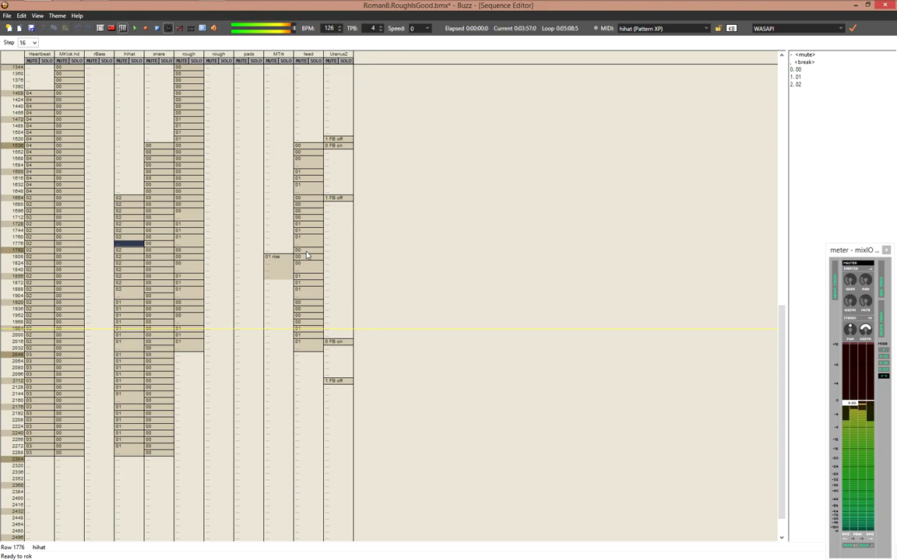
pyautogui.press('1')
pyautogui.press('1')
pyautogui.press('1')
pyautogui.press('1')
pyautogui.press('1')
pyautogui.press('1')
# Place 2 FB med at Uranus2 row 1664
pyautogui.press('Up')
pyautogui.press('Up')
pyautogui.press('Up')
pyautogui.press('Up')
pyautogui.press('Up')
pyautogui.press('Up')
pyautogui.press('Up')
pyautogui.press('Up')
pyautogui.press('Up')
pyautogui.press('Up')
pyautogui.press('Up')
pyautogui.press('Up')
pyautogui.press('Up')
pyautogui.press('Up')
pyautogui.press('Up')
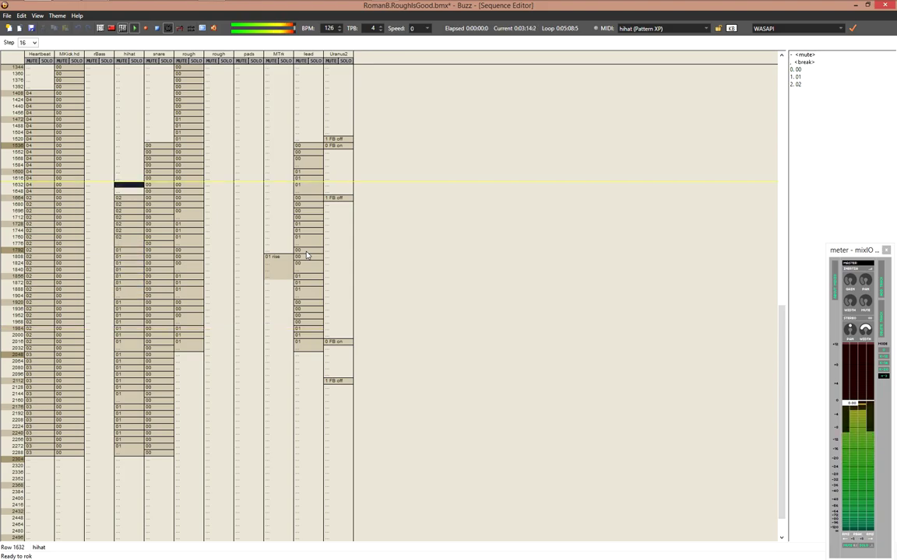
pyautogui.press('Down')
pyautogui.press('Down')
pyautogui.press('Down')
pyautogui.press('Down')
pyautogui.press('Down')
pyautogui.press('Down')
pyautogui.press('Down')
pyautogui.press('Down')
pyautogui.press('Down')
pyautogui.press('Down')
pyautogui.press('Down')
pyautogui.press('Right')
pyautogui.press('Right')
pyautogui.press('Right')
pyautogui.press('Right')
pyautogui.press('Right')
pyautogui.press('Right')
pyautogui.press('Right')
pyautogui.press('Left')
pyautogui.press('Left')
pyautogui.press('Left')
pyautogui.press('Left')
pyautogui.press('Left')
pyautogui.press('Left')
pyautogui.press('Left')
pyautogui.press('Left')
pyautogui.press('Left')
pyautogui.press('Right')
pyautogui.press('Right')
pyautogui.press('Right')
pyautogui.press('Right')
pyautogui.press('Right')
pyautogui.press('Right')
pyautogui.press('Right')
pyautogui.press('Right')
pyautogui.press('Right')
pyautogui.press('Up')
pyautogui.press('Up')
pyautogui.press('Up')
pyautogui.press('Up')
pyautogui.press('Up')
pyautogui.press('Up')
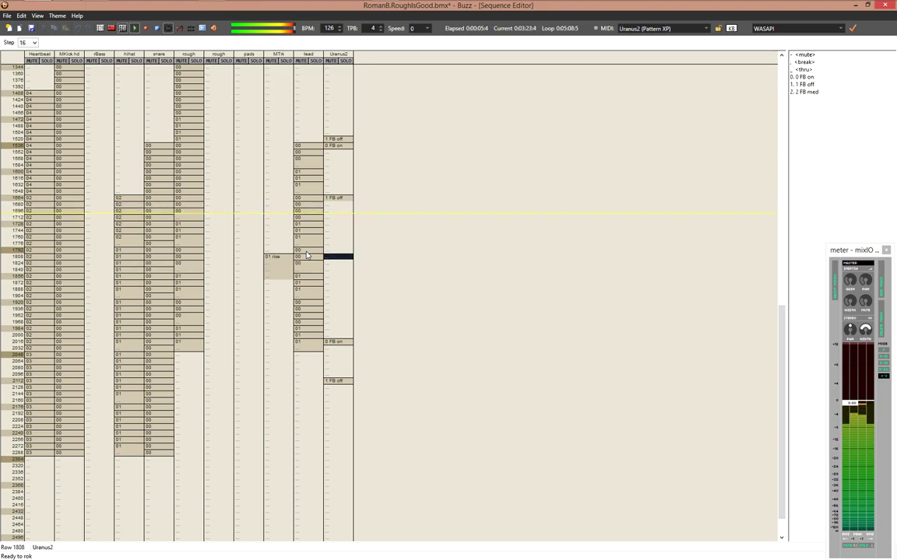
pyautogui.press('Up')
pyautogui.press('Up')
pyautogui.press('Up')
pyautogui.press('Up')
pyautogui.press('Up')
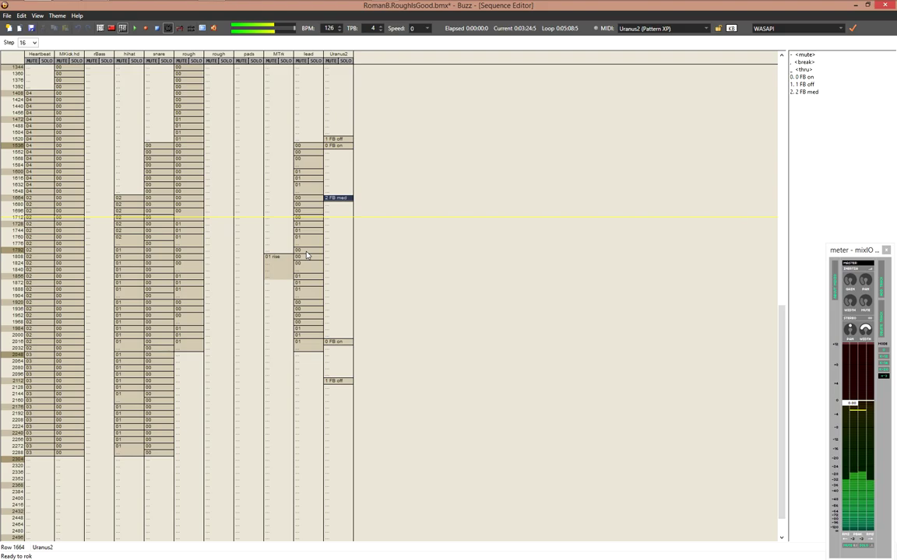
pyautogui.press('2')
# Re-ramp the 01 rise volume column from 30 up to FE
pyautogui.press('Left')
pyautogui.press('Left')
pyautogui.press('Left')
pyautogui.press('Left')
pyautogui.press('Left')
pyautogui.press('Down')
pyautogui.press('Down')
pyautogui.press('Left')
pyautogui.press('Down')
pyautogui.press('Down')
pyautogui.press('Down')
pyautogui.press('Down')
pyautogui.press('Down')
pyautogui.press('Down')
pyautogui.press('Right')
pyautogui.press('Right')
pyautogui.press('Right')
pyautogui.press('Right')
pyautogui.press('Right')
pyautogui.press('Return')
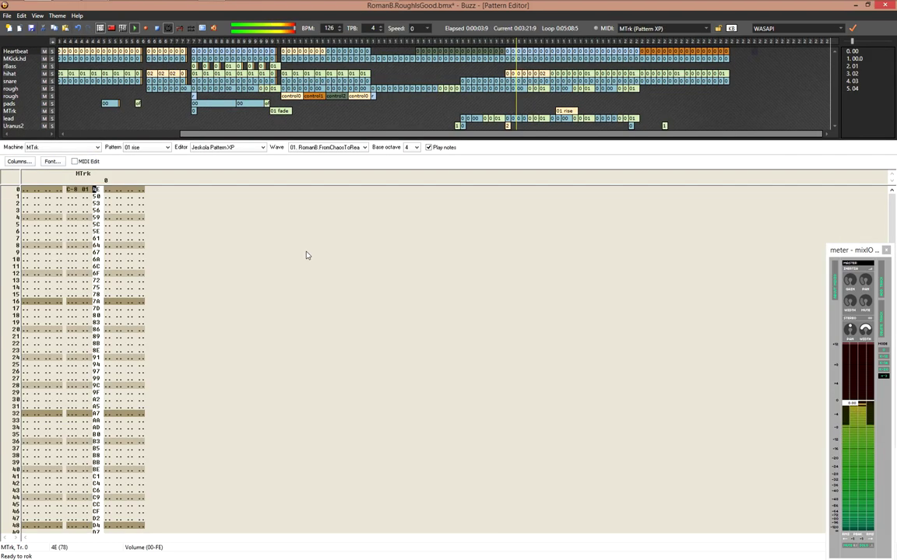
pyautogui.write('3')
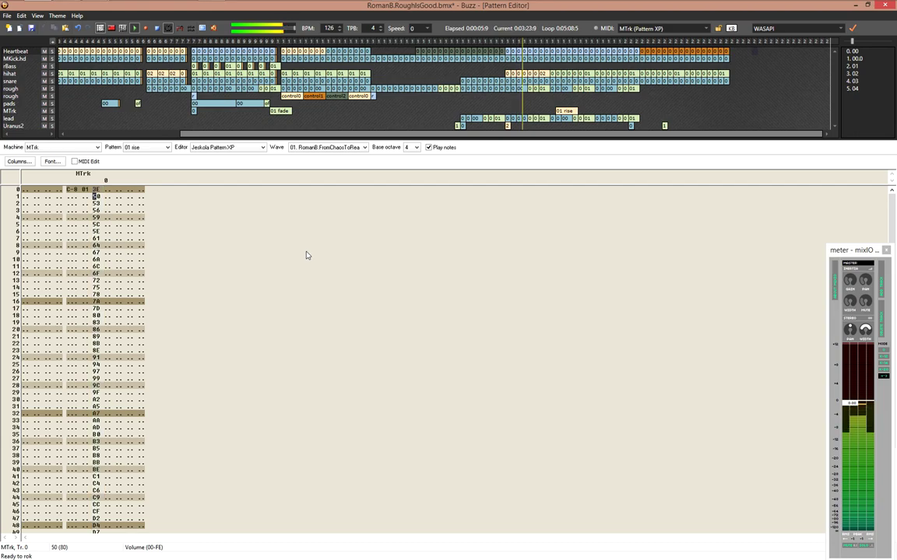
pyautogui.write('0')
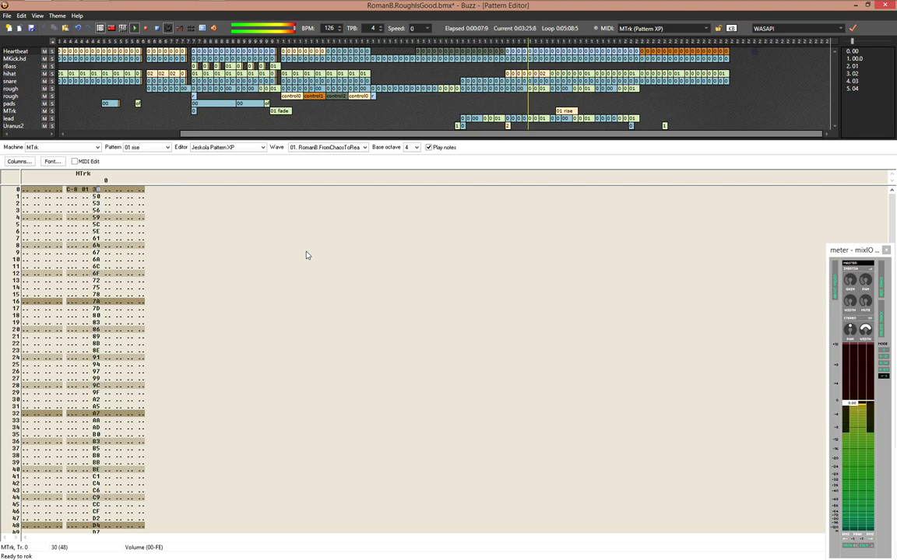
pyautogui.hotkey('ctrl', 'End')
pyautogui.hotkey('ctrl', 'i')
# Insert a row so 01 rise starts at MTrk row 1824
pyautogui.press('F4')
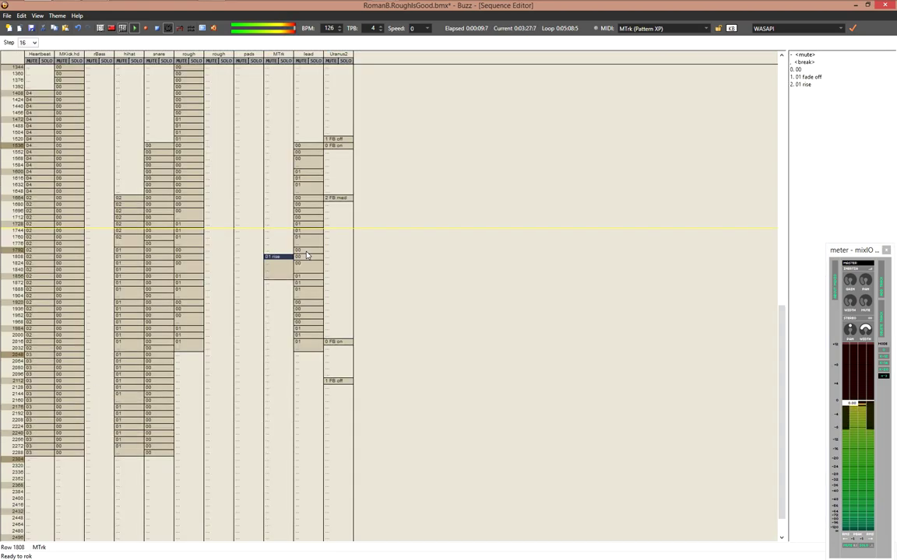
pyautogui.press('Left')
pyautogui.press('Left')
pyautogui.press('Left')
pyautogui.press('Left')
pyautogui.press('Left')
pyautogui.press('Right')
pyautogui.press('Right')
pyautogui.press('Right')
pyautogui.press('Right')
pyautogui.press('Right')
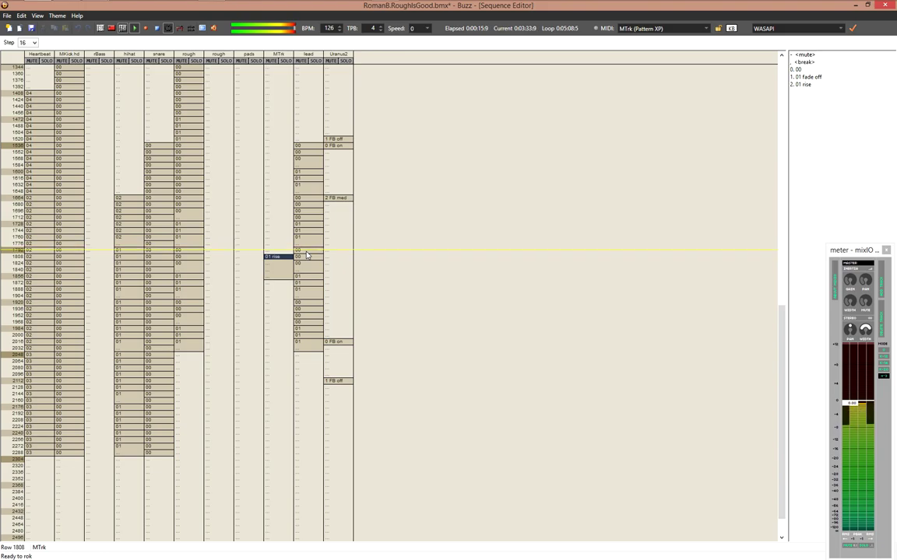
pyautogui.press('Insert')
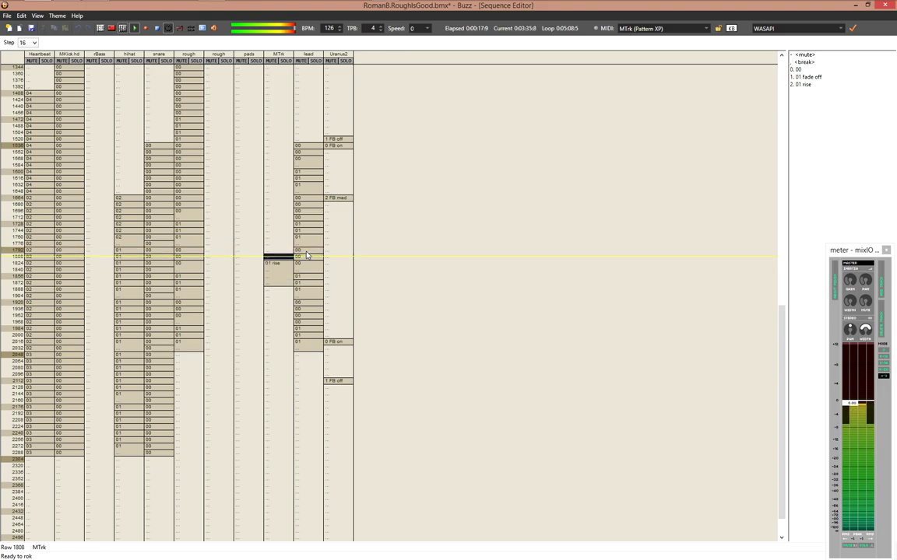
# Change the hihat track's rows 1872–1888 to pattern 00
pyautogui.press('Left')
pyautogui.press('Left')
pyautogui.press('Left')
pyautogui.press('Left')
pyautogui.press('Down')
pyautogui.press('Down')
pyautogui.press('Left')
pyautogui.press('Down')
pyautogui.press('Down')
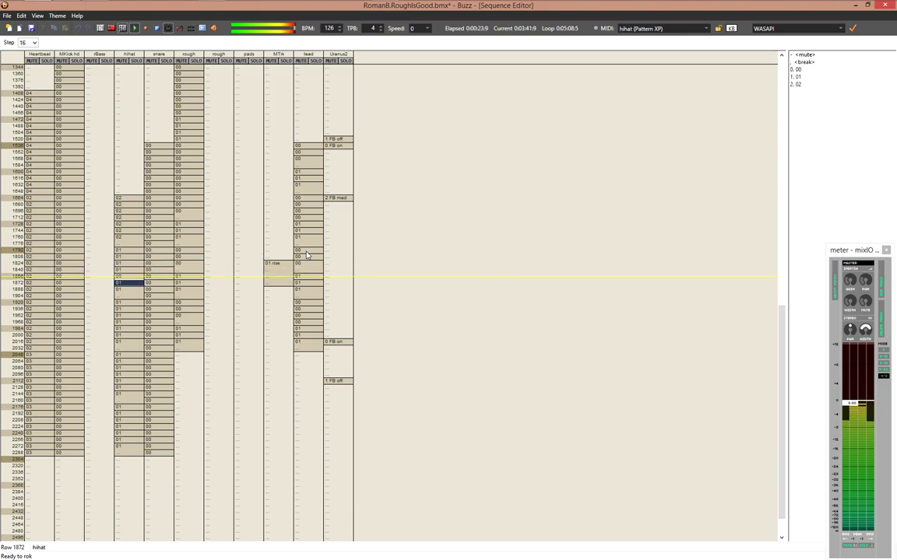
pyautogui.press('0')
pyautogui.press('0')
pyautogui.press('Down')
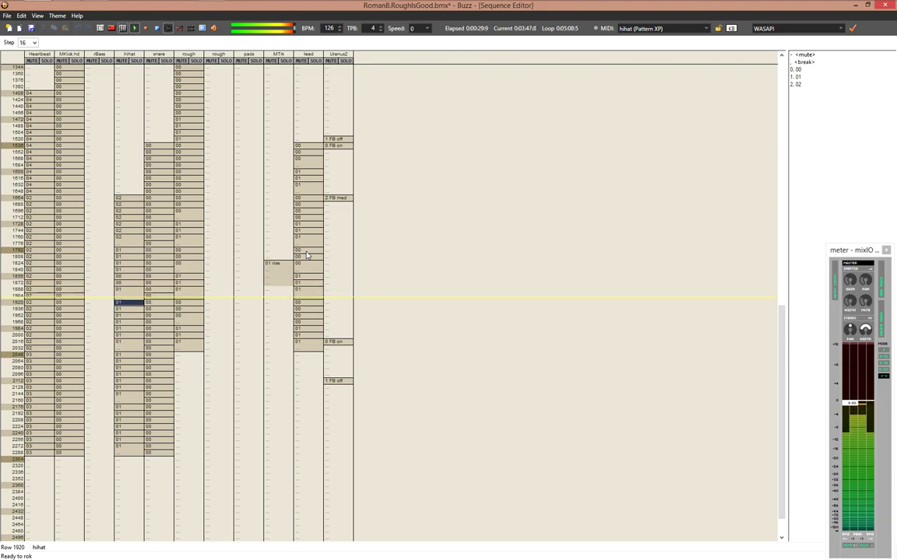
# Clear the hihat entries from row 2176 to 2272
pyautogui.press('pagedown')
pyautogui.press('Right')
pyautogui.press('Right')
pyautogui.press('Right')
pyautogui.press('Right')
pyautogui.press('Up')
pyautogui.press('Up')
pyautogui.press('Right')
pyautogui.press('Right')
pyautogui.press('Left')
pyautogui.press('Left')
pyautogui.press('Left')
pyautogui.press('Left')
pyautogui.press('Left')
pyautogui.press('Left')
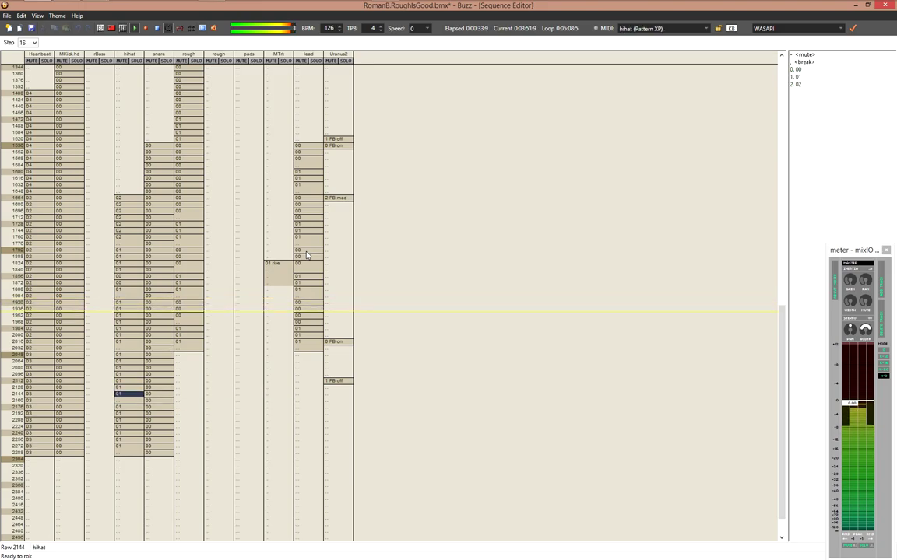
pyautogui.press('Delete')
pyautogui.press('Delete')
pyautogui.press('Delete')
pyautogui.press('Delete')
pyautogui.press('Delete')
pyautogui.press('Delete')
pyautogui.press('Delete')
# Clear snare entries from row 2160 to 2288 and hihat entries from 2048 to 2128
pyautogui.press('Right')
pyautogui.press('pageup')
pyautogui.press('Down')
pyautogui.press('Down')
pyautogui.press('Down')
pyautogui.press('Down')
pyautogui.press('Down')
pyautogui.press('Down')
pyautogui.press('Down')
pyautogui.press('Down')
pyautogui.press('Down')
pyautogui.press('Down')
pyautogui.press('Down')
pyautogui.press('Down')
pyautogui.press('Down')
pyautogui.press('Down')
pyautogui.press('Delete')
pyautogui.press('Delete')
pyautogui.press('Delete')
pyautogui.press('Delete')
pyautogui.press('Delete')
pyautogui.press('Delete')
pyautogui.press('Delete')
pyautogui.press('Delete')
pyautogui.press('Delete')
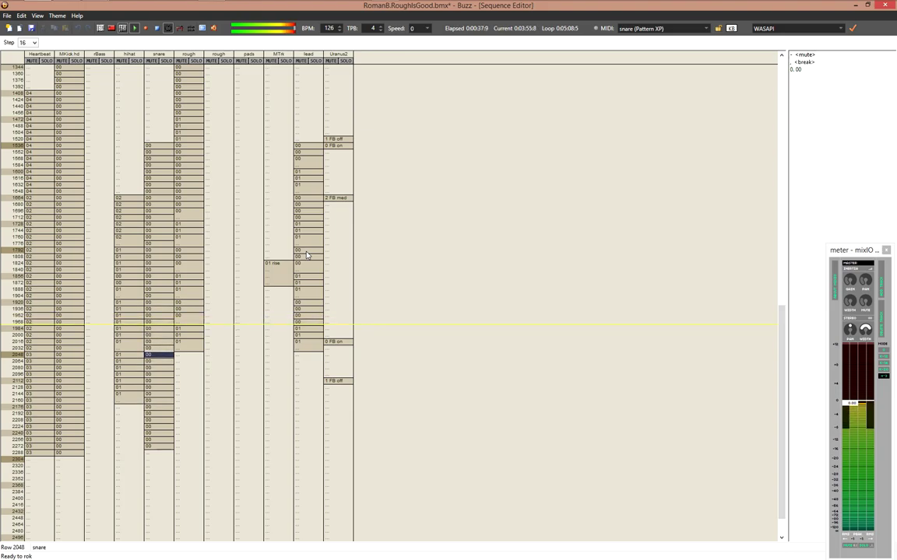
pyautogui.press('Up')
pyautogui.press('Up')
pyautogui.press('Up')
pyautogui.press('Up')
pyautogui.press('Up')
pyautogui.press('Up')
pyautogui.press('Up')
pyautogui.press('Up')
pyautogui.press('Up')
pyautogui.press('Up')
pyautogui.press('Up')
pyautogui.press('Up')
pyautogui.press('Up')
pyautogui.press('Up')
pyautogui.press('Up')
pyautogui.press('Up')
pyautogui.press('Left')
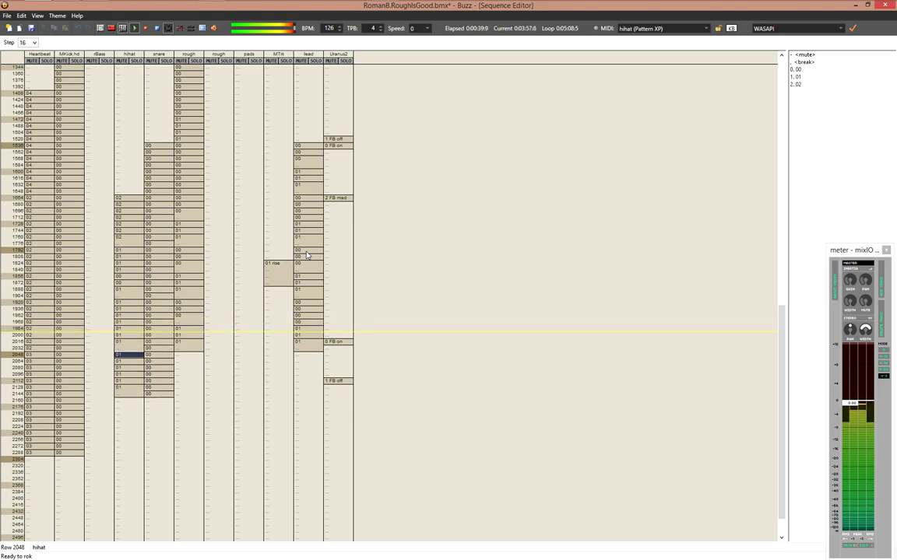
pyautogui.press('Delete')
pyautogui.press('Delete')
pyautogui.press('Delete')
pyautogui.press('Delete')
pyautogui.press('Delete')
pyautogui.press('Delete')
# Re-enter snare pattern 00 at row 2160
pyautogui.press('Up')
pyautogui.press('Up')
pyautogui.press('Up')
pyautogui.press('Up')
pyautogui.press('Up')
pyautogui.press('Up')
pyautogui.press('Right')
pyautogui.press('Down')
pyautogui.press('Down')
pyautogui.press('Down')
pyautogui.press('Down')
pyautogui.press('Down')
pyautogui.press('Down')
pyautogui.press('Down')
pyautogui.press('0')
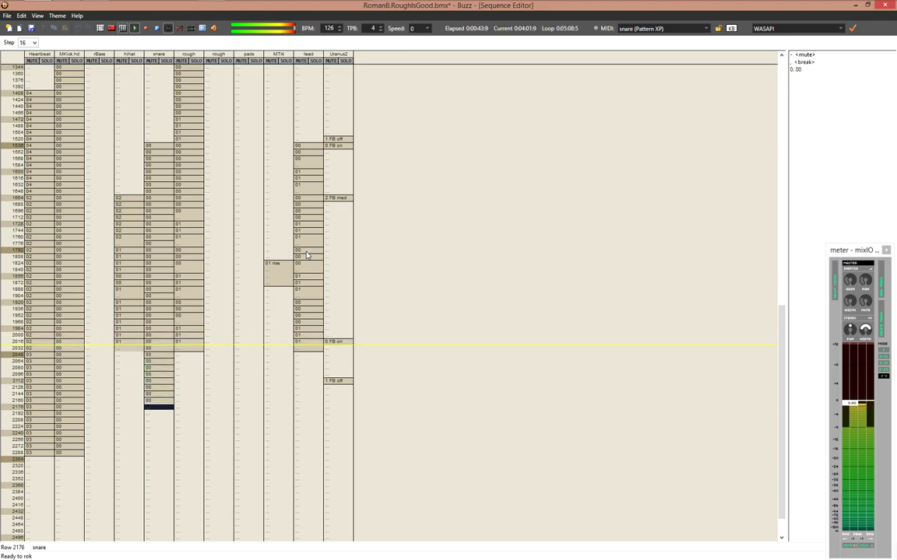
pyautogui.press('Up')
pyautogui.press('Up')
pyautogui.press('Up')
pyautogui.press('Up')
pyautogui.press('Up')
pyautogui.press('Up')
pyautogui.press('Up')
pyautogui.press('Up')
pyautogui.press('Up')
pyautogui.press('Up')
pyautogui.press('Up')
pyautogui.press('Up')
pyautogui.press('Up')
pyautogui.press('Up')
pyautogui.press('Up')
pyautogui.press('Down')
pyautogui.press('Down')
pyautogui.press('Down')
pyautogui.press('Down')
pyautogui.press('Down')
pyautogui.press('Down')
pyautogui.press('Down')
pyautogui.press('Down')
pyautogui.press('Down')
pyautogui.press('Up')
pyautogui.press('Up')
pyautogui.press('Down')
pyautogui.press('Down')
pyautogui.press('Down')
pyautogui.press('Down')
pyautogui.press('Down')
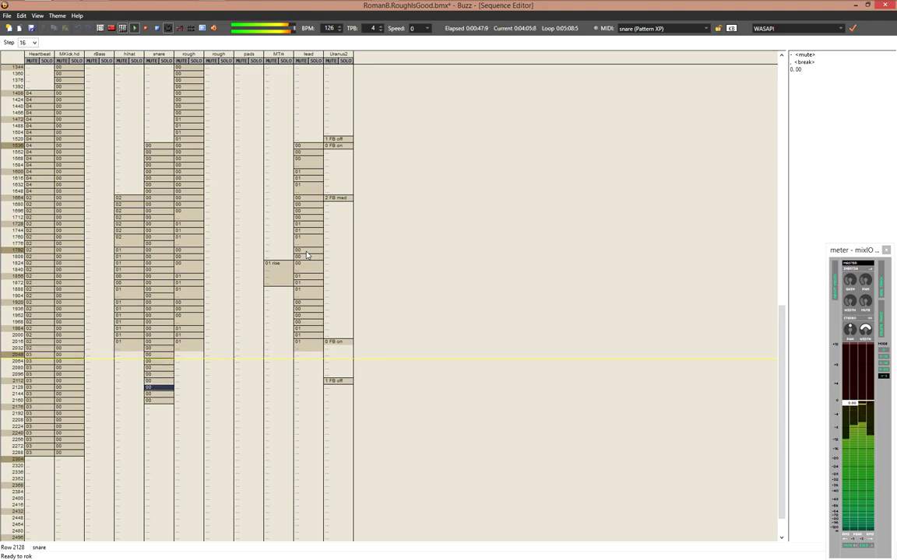
# Move Uranus2's '1 FB off' entry from row 2112 down to row 2304
pyautogui.press('Right')
pyautogui.press('Right')
pyautogui.press('Right')
pyautogui.press('Right')
pyautogui.press('Right')
pyautogui.press('Right')
pyautogui.press('Up')
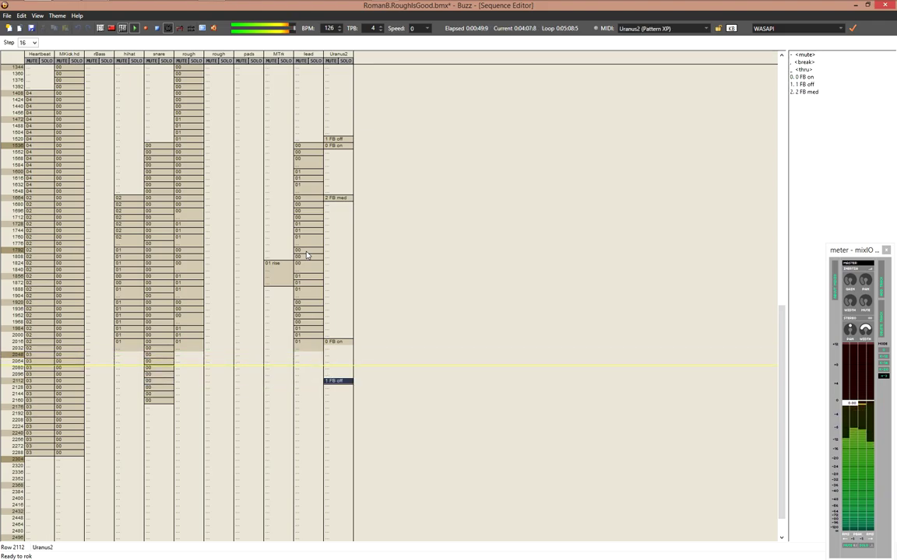
pyautogui.press('.')
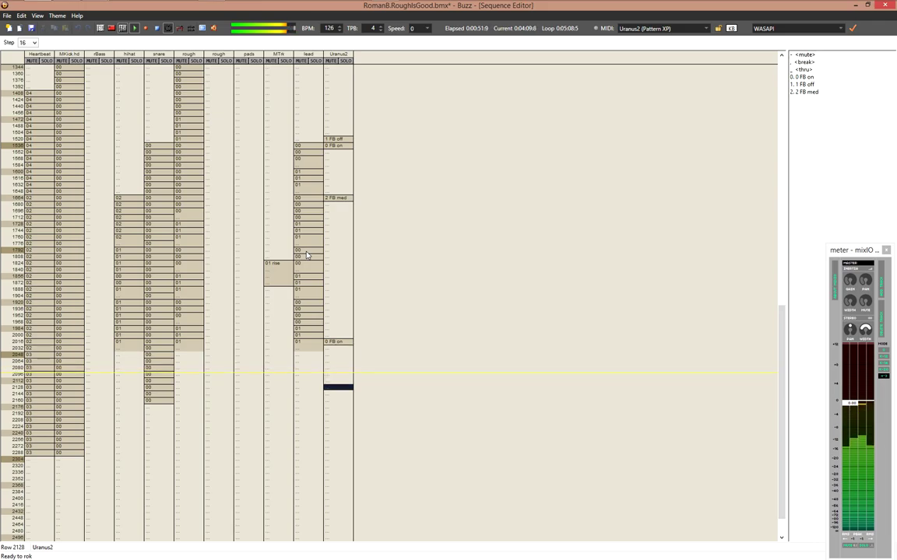
pyautogui.press('1')
pyautogui.press('Insert')
pyautogui.press('Insert')
pyautogui.press('Insert')
pyautogui.press('Insert')
pyautogui.press('Insert')
pyautogui.press('Insert')
pyautogui.press('Insert')
pyautogui.press('Insert')
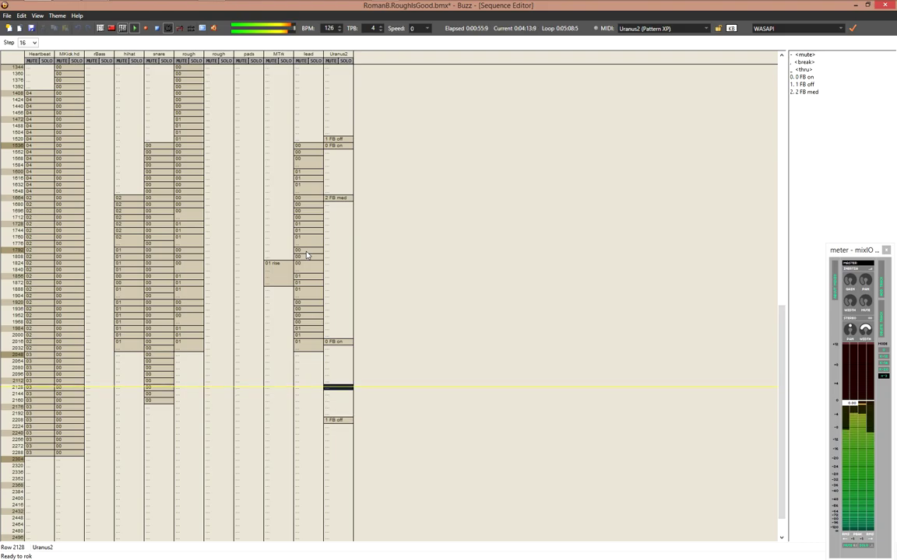
pyautogui.press('Insert')
pyautogui.press('Down')
pyautogui.press('Down')
pyautogui.press('Down')
pyautogui.press('Down')
pyautogui.press('Down')
pyautogui.press('Down')
pyautogui.press('Down')
pyautogui.press('Down')
pyautogui.press('Left')
pyautogui.press('Left')
pyautogui.press('Left')
pyautogui.press('Left')
pyautogui.press('Left')
pyautogui.press('Left')
pyautogui.press('Left')
pyautogui.press('Left')
pyautogui.press('Left')
pyautogui.press('Left')
pyautogui.press('Up')
pyautogui.press('Up')
pyautogui.press('Up')
pyautogui.press('Up')
pyautogui.press('Up')
pyautogui.press('Up')
pyautogui.press('Up')
pyautogui.press('Up')
pyautogui.press('Up')
pyautogui.press('Up')
pyautogui.press('Up')
pyautogui.press('Up')
pyautogui.press('Up')
pyautogui.press('Up')
pyautogui.press('Up')
pyautogui.press('Up')
pyautogui.press('Up')
pyautogui.press('Up')
pyautogui.press('Up')
pyautogui.press('Up')
pyautogui.press('Up')
pyautogui.press('Up')
pyautogui.press('Up')
pyautogui.press('Up')
pyautogui.press('Up')
pyautogui.press('Up')
pyautogui.press('Up')
pyautogui.press('Up')
pyautogui.press('Up')
pyautogui.press('Up')
pyautogui.press('Up')
pyautogui.press('Up')
pyautogui.press('Up')
pyautogui.press('Up')
pyautogui.press('Up')
pyautogui.press('Up')
pyautogui.press('Up')
pyautogui.press('Up')
pyautogui.press('Up')
pyautogui.press('Up')
pyautogui.press('Up')
pyautogui.press('Up')
pyautogui.press('Up')
pyautogui.press('Up')
pyautogui.press('Up')
pyautogui.press('Up')
pyautogui.press('Up')
pyautogui.press('Up')
pyautogui.press('Up')
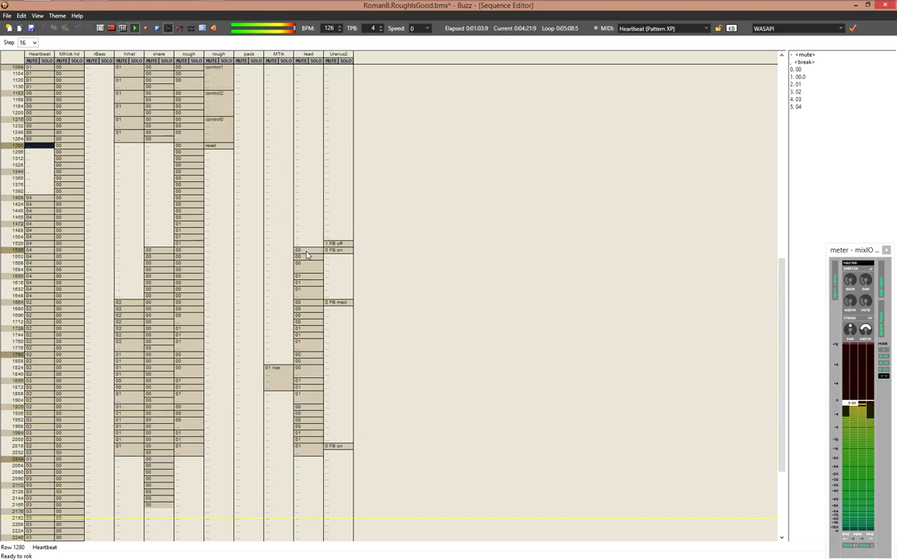
# Clear MKick.hd rows 2240–2288 and set Heartbeat rows 2240–2288 to pattern 00
pyautogui.press('Down')
pyautogui.press('Down')
pyautogui.press('Down')
pyautogui.press('Down')
pyautogui.press('Down')
pyautogui.press('Down')
pyautogui.press('Down')
pyautogui.press('Down')
pyautogui.press('Down')
pyautogui.press('Down')
pyautogui.press('Down')
pyautogui.press('Down')
pyautogui.press('Down')
pyautogui.press('Down')
pyautogui.press('Down')
pyautogui.press('Down')
pyautogui.press('Down')
pyautogui.press('Down')
pyautogui.press('Down')
pyautogui.press('Down')
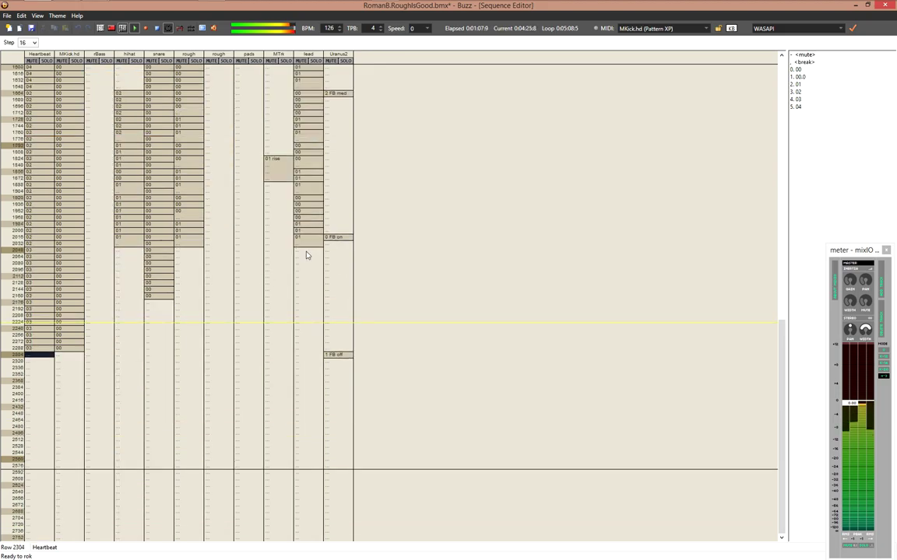
pyautogui.press('Right')
pyautogui.press('BackSpace')
pyautogui.press('BackSpace')
pyautogui.press('BackSpace')
pyautogui.press('BackSpace')
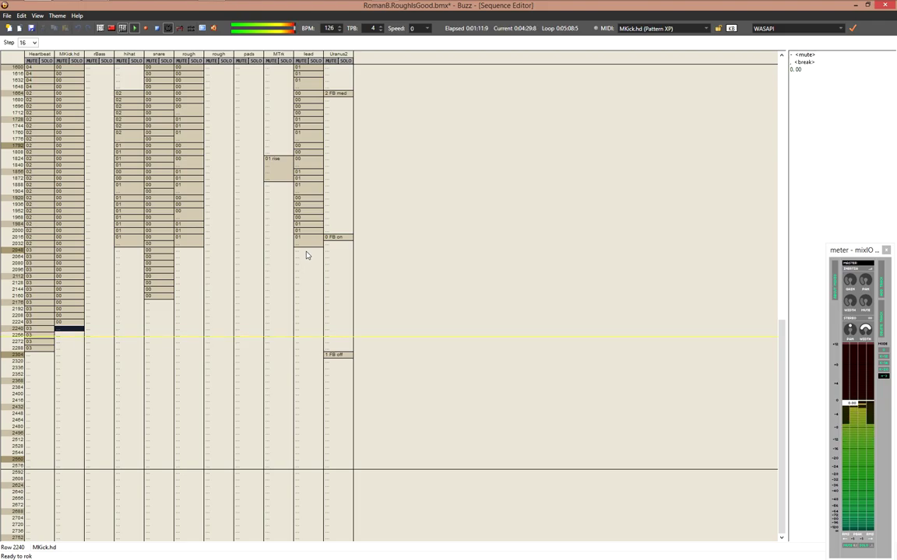
pyautogui.press('Left')
pyautogui.press('0')
pyautogui.press('0')
pyautogui.press('0')
pyautogui.press('0')
pyautogui.press('Up')
pyautogui.press('Up')
pyautogui.press('Up')
pyautogui.press('Up')
pyautogui.press('Up')
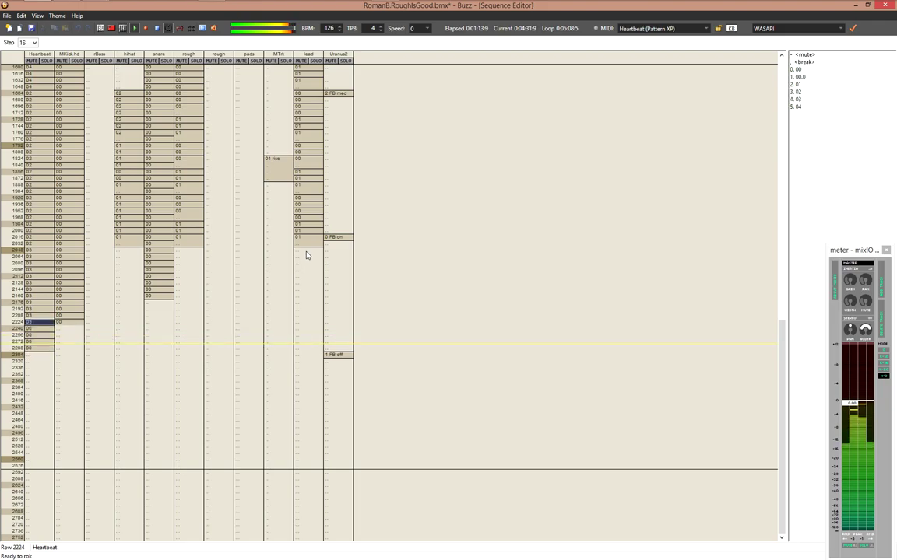
# Clone Heartbeat pattern 00 as '00-' and fill the final sequence rows with it
pyautogui.press('Return')
pyautogui.hotkey('ctrl', 'BackSpace')
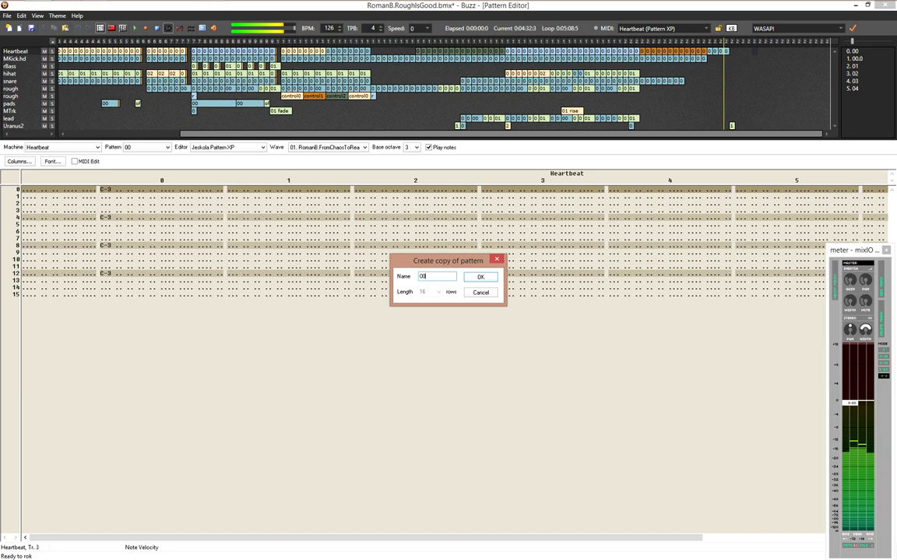
pyautogui.press('Return')
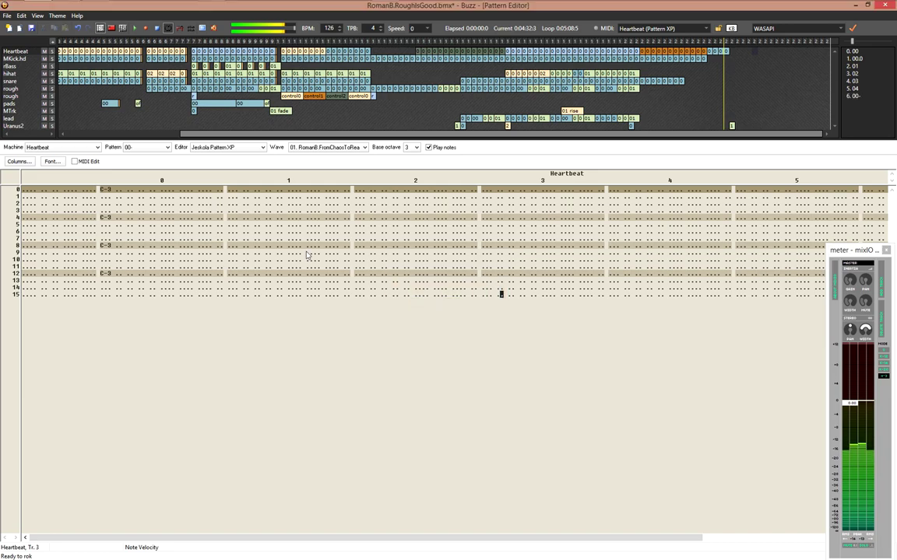
pyautogui.press('F4')
pyautogui.press('Down')
pyautogui.press('Down')
pyautogui.press('Up')
pyautogui.press('Up')
pyautogui.press('Up')
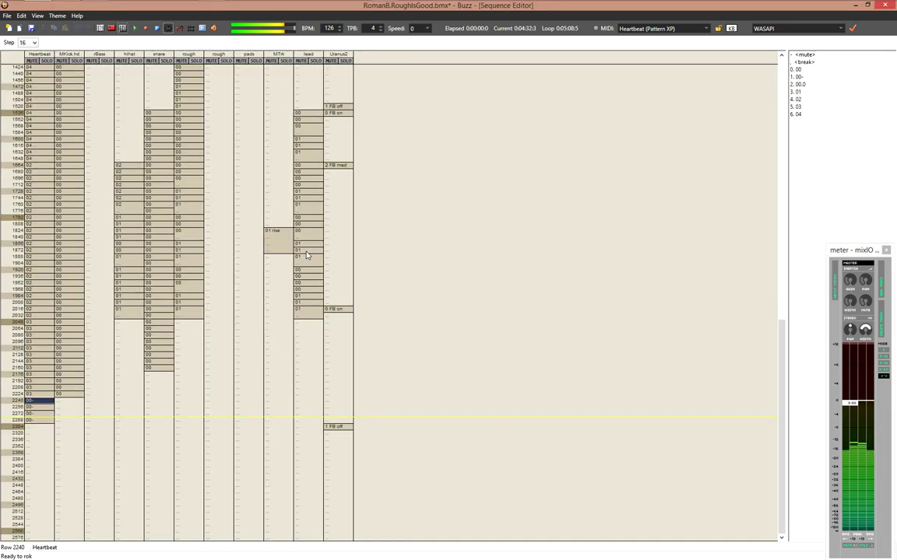
# Compare the new '00-' pattern with Heartbeat pattern 03 in the Pattern Editor
pyautogui.press('Return')
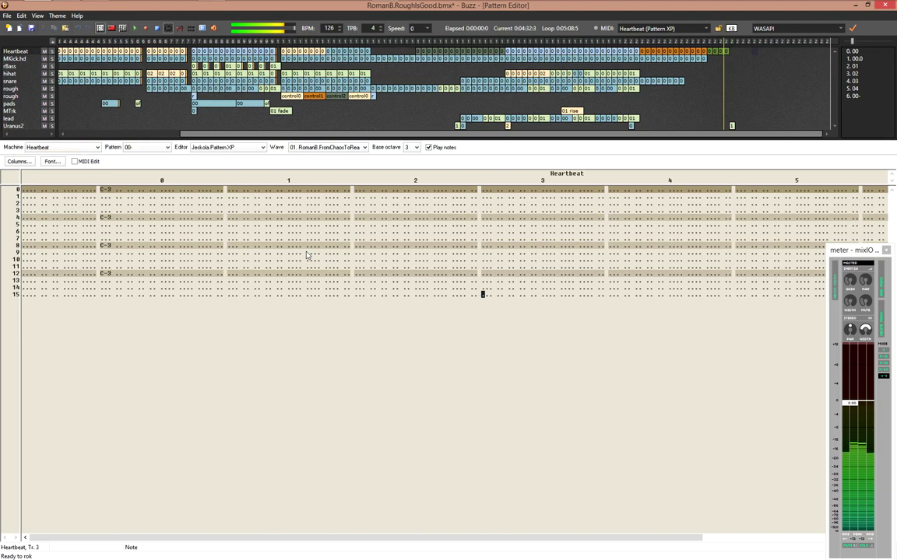
pyautogui.press('F4')
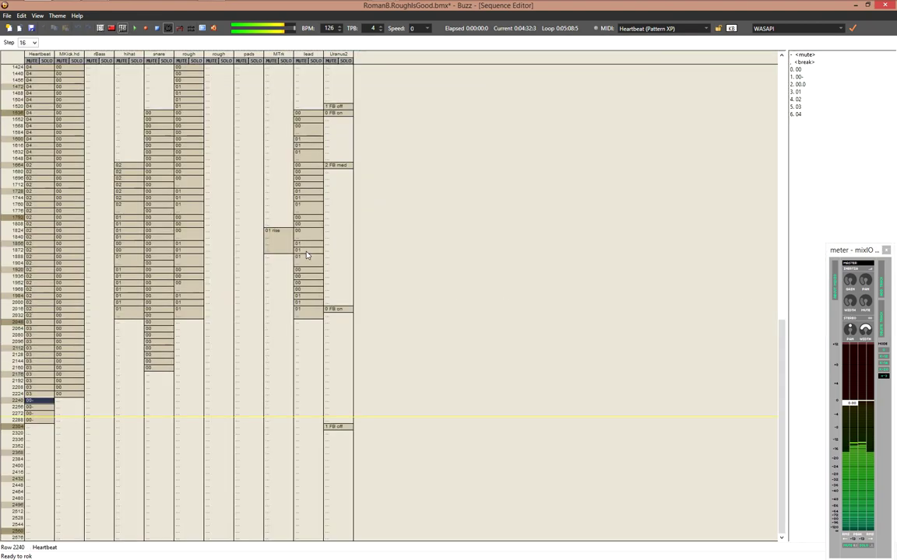
pyautogui.press('Return')
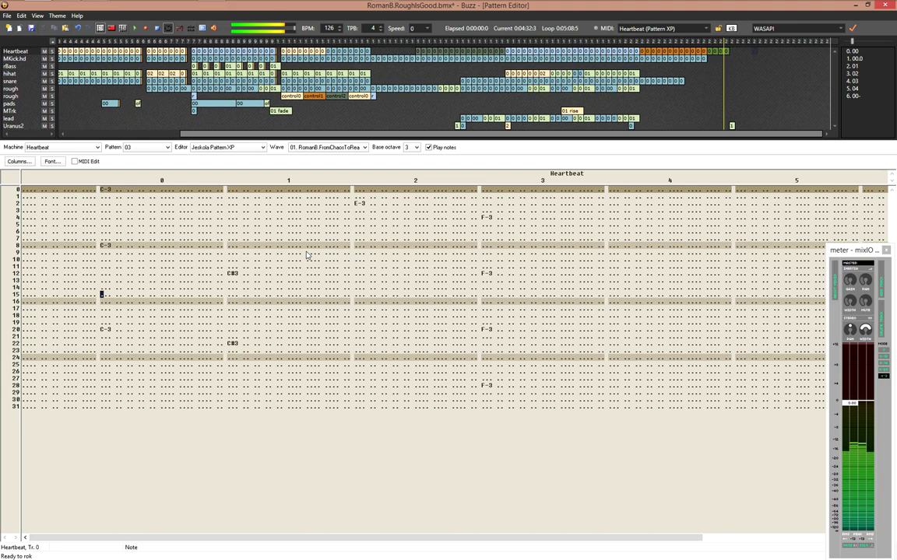
pyautogui.press('F4')
pyautogui.press('Down')
pyautogui.press('Return')
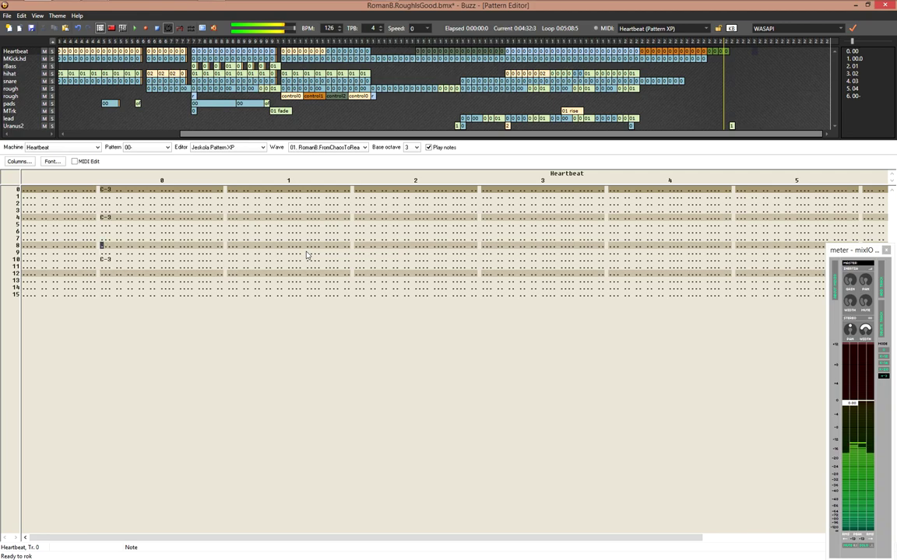
pyautogui.press('F4')
pyautogui.press('Up')
pyautogui.press('Up')
pyautogui.press('Up')
pyautogui.press('Up')
pyautogui.press('Up')
pyautogui.press('Up')
pyautogui.press('Up')
pyautogui.press('Up')
pyautogui.press('Up')
pyautogui.press('Up')
pyautogui.press('Up')
pyautogui.press('Up')
pyautogui.press('Up')
pyautogui.press('Up')
pyautogui.press('Up')
pyautogui.press('Up')
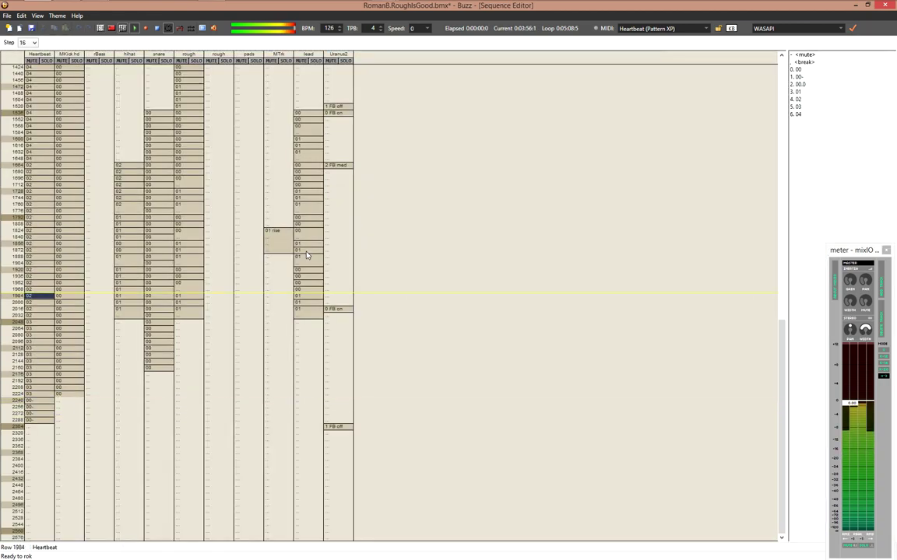
pyautogui.click(306, 251)
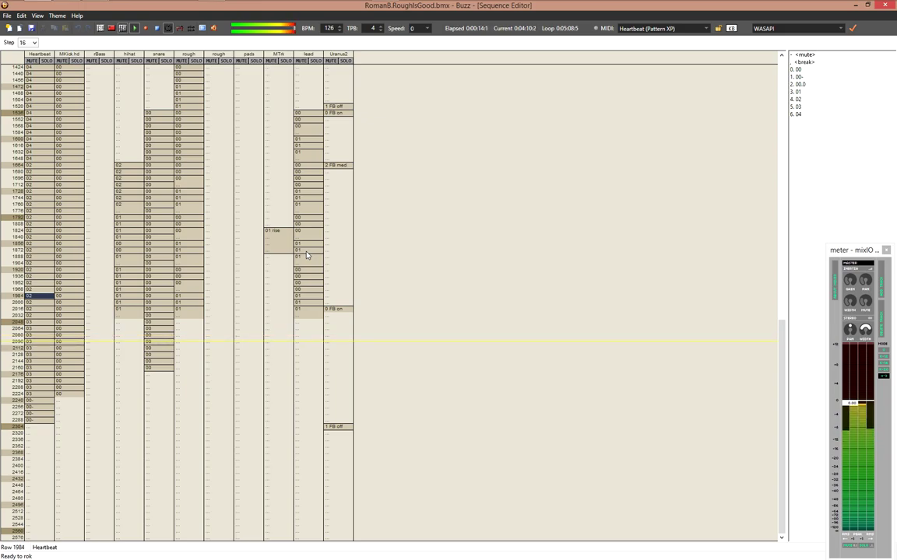
# Play the song from Heartbeat row 1664 and look across the tracks near row 2432
pyautogui.press('pageup')
pyautogui.press('Up')
pyautogui.press('Up')
pyautogui.press('Up')
pyautogui.press('Up')
pyautogui.press('F5')
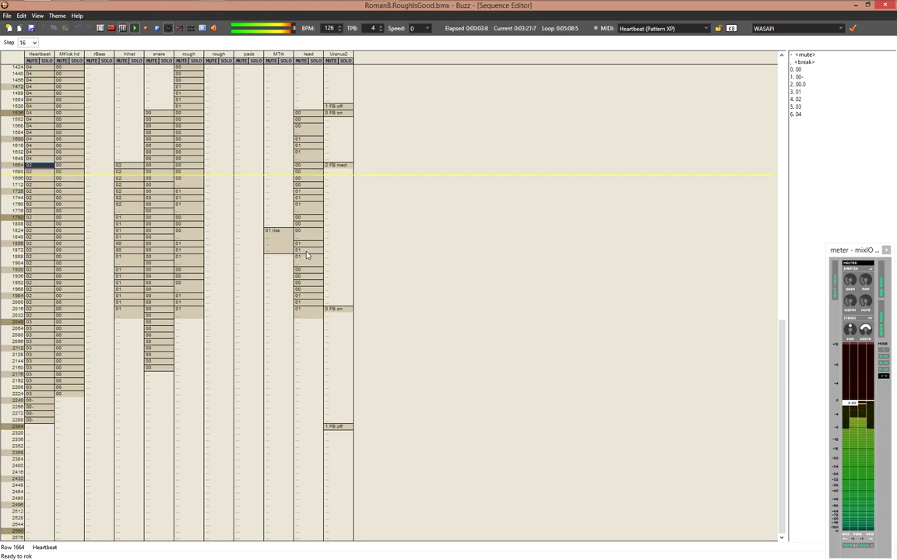
pyautogui.press('pagedown')
pyautogui.press('pagedown')
pyautogui.press('pagedown')
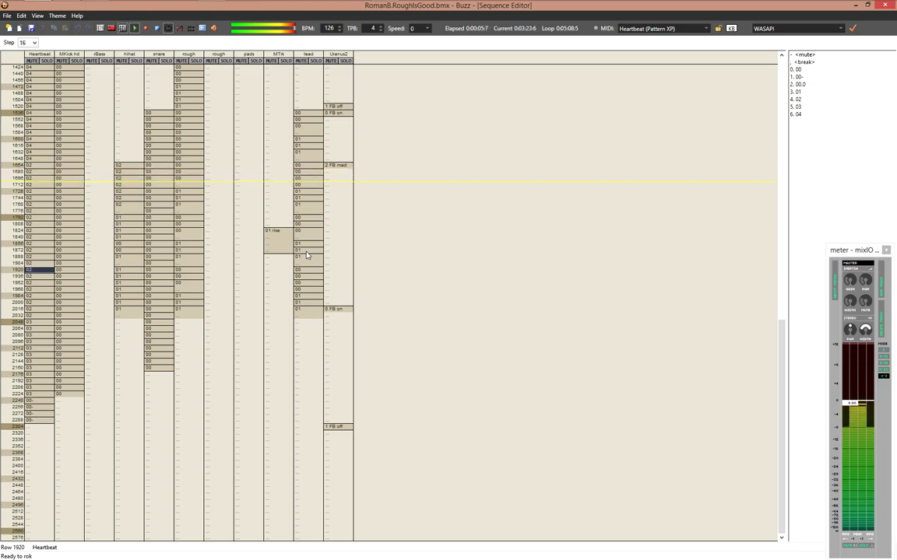
pyautogui.press('Right')
pyautogui.press('Right')
pyautogui.press('Right')
pyautogui.press('Right')
pyautogui.press('Right')
pyautogui.press('Right')
pyautogui.press('Right')
pyautogui.press('Right')
pyautogui.press('Right')
pyautogui.press('Left')
pyautogui.press('Left')
pyautogui.press('Left')
pyautogui.press('Left')
pyautogui.press('Left')
pyautogui.press('Left')
# Place control0, control1 and another control pattern in the second rough track at rows 1824, 1888, 1952
pyautogui.press('Right')
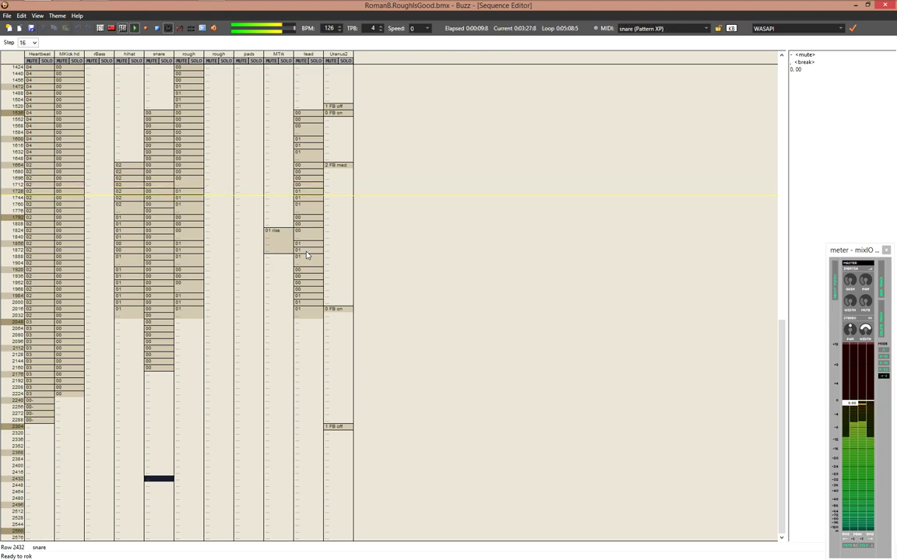
pyautogui.press('Right')
pyautogui.press('pageup')
pyautogui.press('pageup')
pyautogui.press('Down')
pyautogui.press('Down')
pyautogui.press('Down')
pyautogui.press('Down')
pyautogui.press('Down')
pyautogui.press('Down')
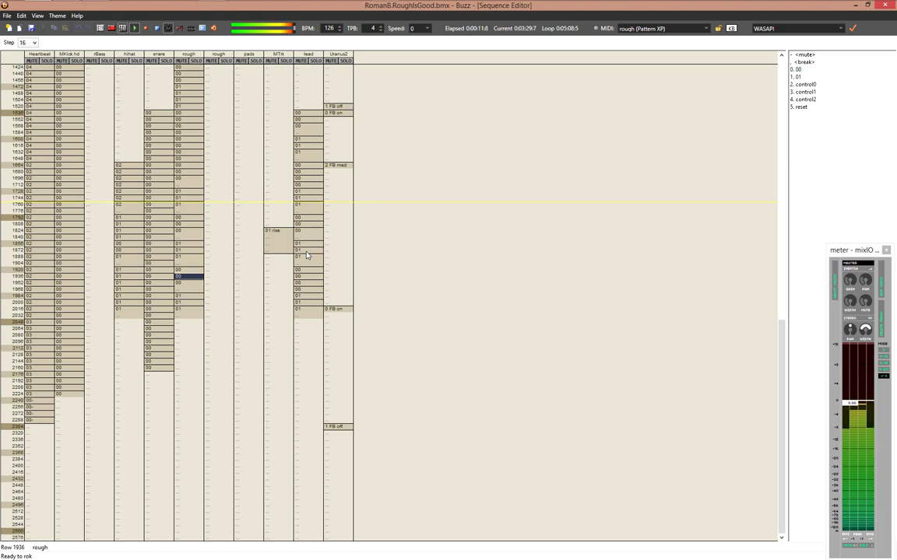
pyautogui.press('Up')
pyautogui.press('Up')
pyautogui.press('Up')
pyautogui.press('Up')
pyautogui.press('Up')
pyautogui.press('Up')
pyautogui.press('Up')
pyautogui.press('Up')
pyautogui.press('Right')
pyautogui.press('Up')
pyautogui.press('Up')
pyautogui.press('Up')
pyautogui.press('Up')
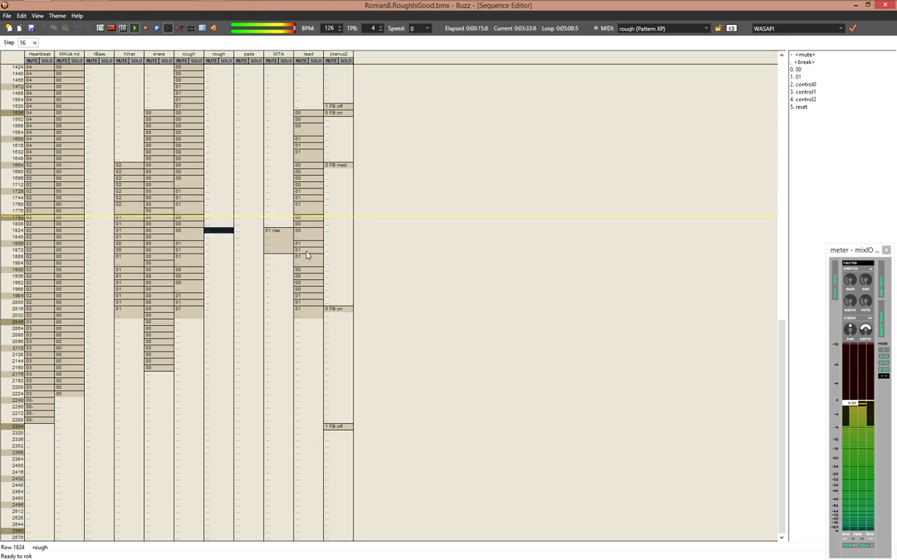
pyautogui.press('2')
pyautogui.press('Down')
pyautogui.press('Down')
pyautogui.press('Down')
pyautogui.press('3')
pyautogui.press('Down')
pyautogui.press('Down')
pyautogui.press('Down')
pyautogui.press('4')
# Add control2, remove the extra 01 and control1 entries, and shift the control patterns to start at row 1792
pyautogui.press('Down')
pyautogui.press('Down')
pyautogui.press('Down')
pyautogui.press('Down')
pyautogui.press('Up')
pyautogui.press('4')
pyautogui.press('Down')
pyautogui.press('Down')
pyautogui.press('Down')
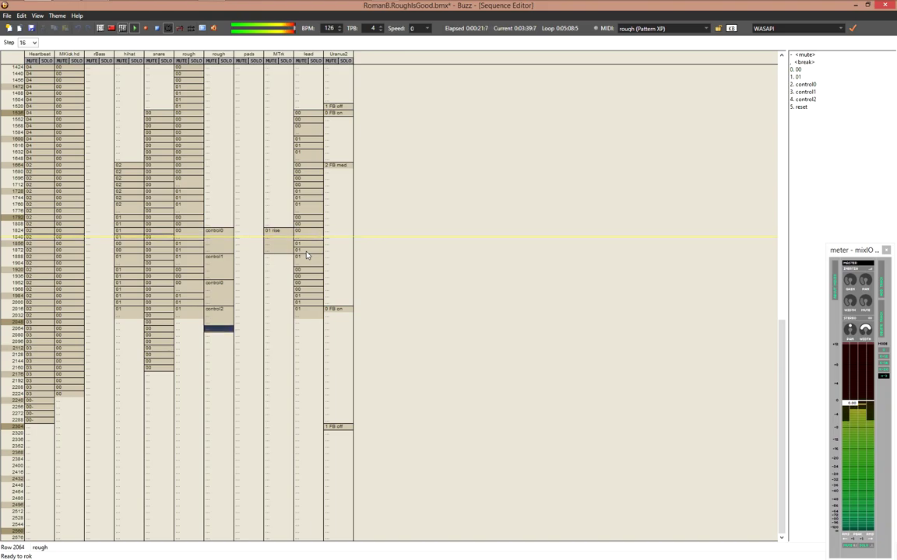
pyautogui.press('3')
pyautogui.press('Down')
pyautogui.press('Down')
pyautogui.press('Down')
pyautogui.press('1')
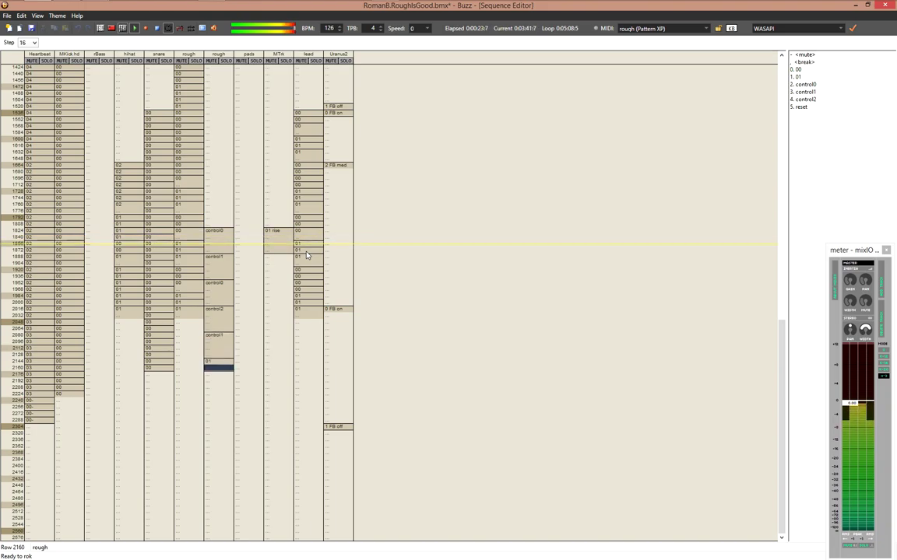
pyautogui.press('Up')
pyautogui.press('Up')
pyautogui.press('Up')
pyautogui.press('Up')
pyautogui.press('Up')
pyautogui.press('Delete')
pyautogui.press('Delete')
pyautogui.press('Delete')
pyautogui.press('Delete')
pyautogui.press('Delete')
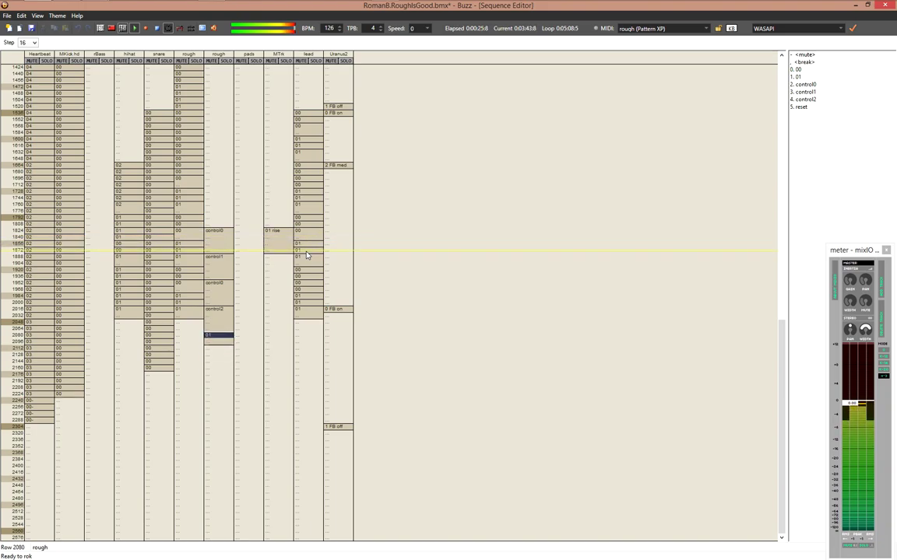
pyautogui.press('Up')
pyautogui.press('Up')
pyautogui.press('Up')
pyautogui.press('Up')
pyautogui.press('Up')
pyautogui.press('Up')
pyautogui.press('Up')
pyautogui.press('Up')
pyautogui.press('Up')
pyautogui.press('Up')
pyautogui.press('Up')
pyautogui.press('Up')
pyautogui.press('Up')
pyautogui.press('Up')
pyautogui.press('Up')
pyautogui.press('Up')
pyautogui.press('Up')
pyautogui.press('Up')
pyautogui.press('Up')
pyautogui.press('Up')
pyautogui.press('Delete')
pyautogui.press('Delete')
pyautogui.press('Down')
pyautogui.press('Down')
pyautogui.press('Down')
pyautogui.press('Down')
pyautogui.press('Down')
pyautogui.press('Down')
pyautogui.press('Down')
pyautogui.press('Down')
pyautogui.press('Down')
pyautogui.press('Down')
pyautogui.press('Down')
pyautogui.press('Down')
pyautogui.press('Down')
pyautogui.press('Down')
pyautogui.press('Down')
pyautogui.press('Down')
pyautogui.press('Down')
pyautogui.press('Down')
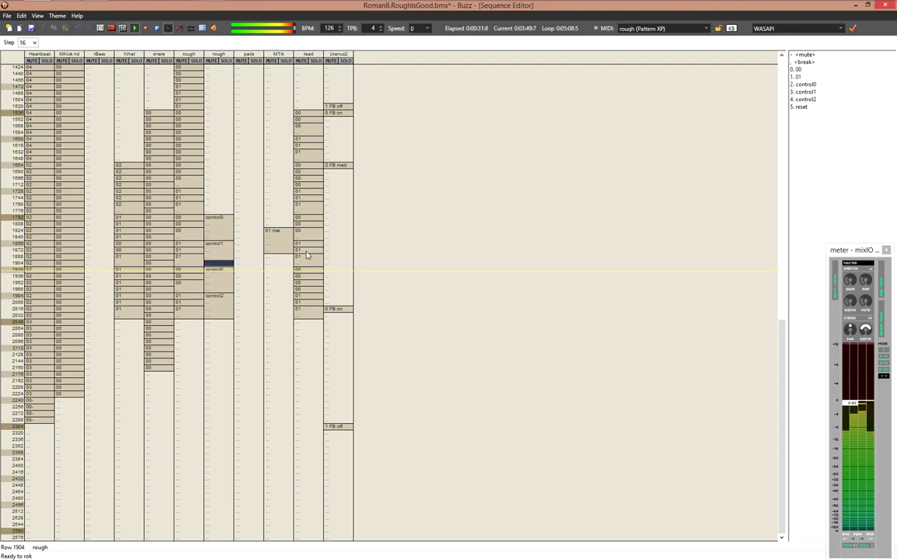
# Add reset patterns in the second rough track at rows 2048 and 1536
pyautogui.press('5')
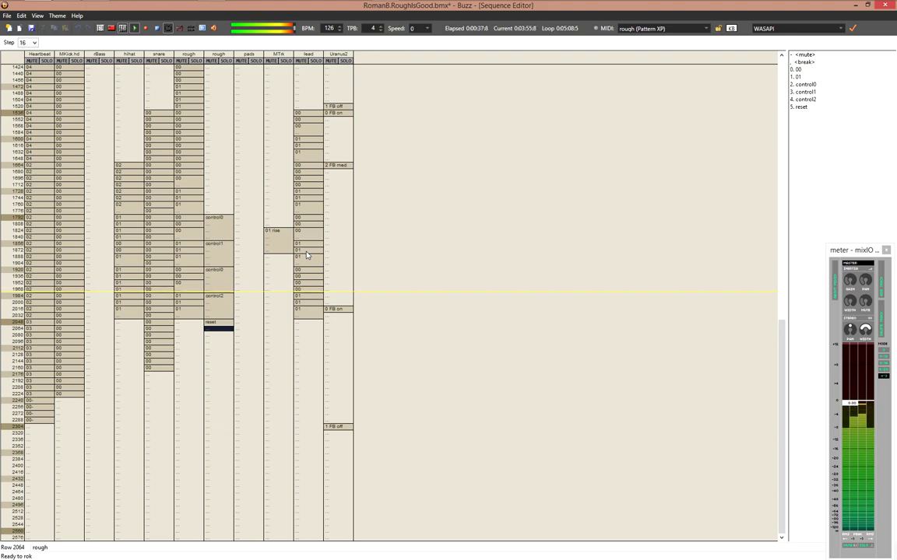
pyautogui.press('pageup')
pyautogui.press('pageup')
pyautogui.press('Up')
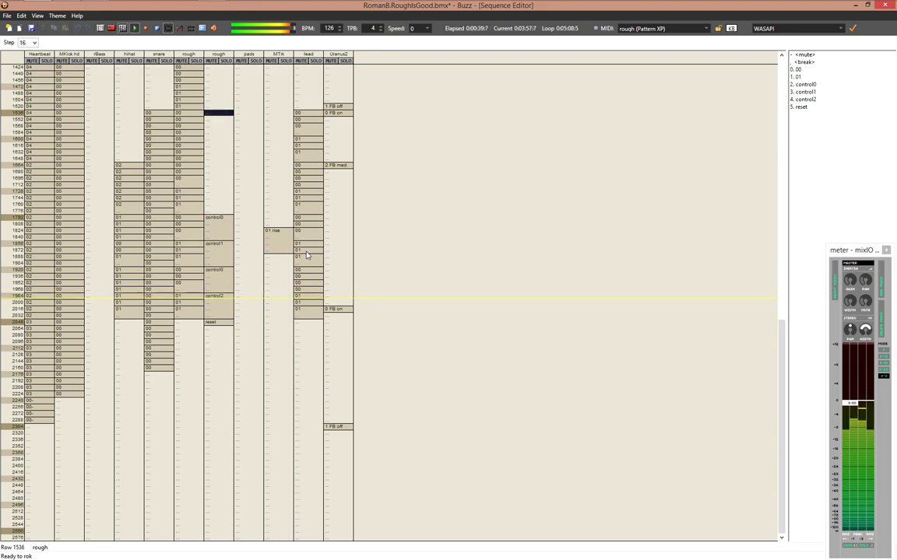
pyautogui.press('5')
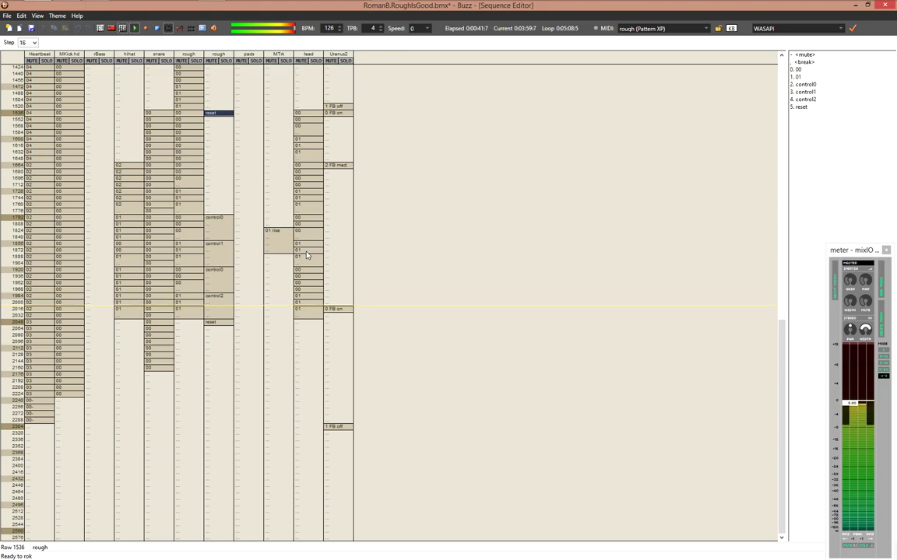
pyautogui.press('pageup')
pyautogui.press('pagedown')
pyautogui.press('pagedown')
pyautogui.press('pagedown')
pyautogui.press('pagedown')
pyautogui.press('pagedown')
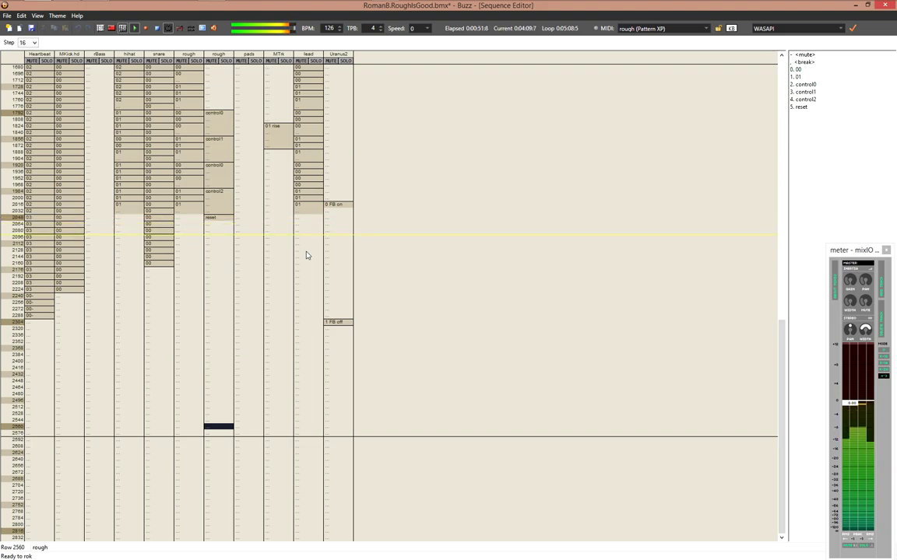
pyautogui.press('pageup')
pyautogui.press('pageup')
pyautogui.press('pageup')
pyautogui.press('pageup')
pyautogui.press('pageup')
pyautogui.press('pageup')
pyautogui.press('pageup')
pyautogui.press('pageup')
# Set the first volume value of MTrk pattern 00 to 80
pyautogui.press('Right')
pyautogui.press('Right')
pyautogui.press('Right')
pyautogui.press('Left')
pyautogui.press('pagedown')
pyautogui.press('Return')
pyautogui.press('Down')
pyautogui.write('80')
pyautogui.press('F4')
pyautogui.press('pagedown')
pyautogui.press('pagedown')
pyautogui.press('pageup')
pyautogui.press('pageup')
pyautogui.press('pageup')
pyautogui.press('pageup')
pyautogui.press('pageup')
pyautogui.press('pageup')
pyautogui.press('pageup')
pyautogui.press('pageup')
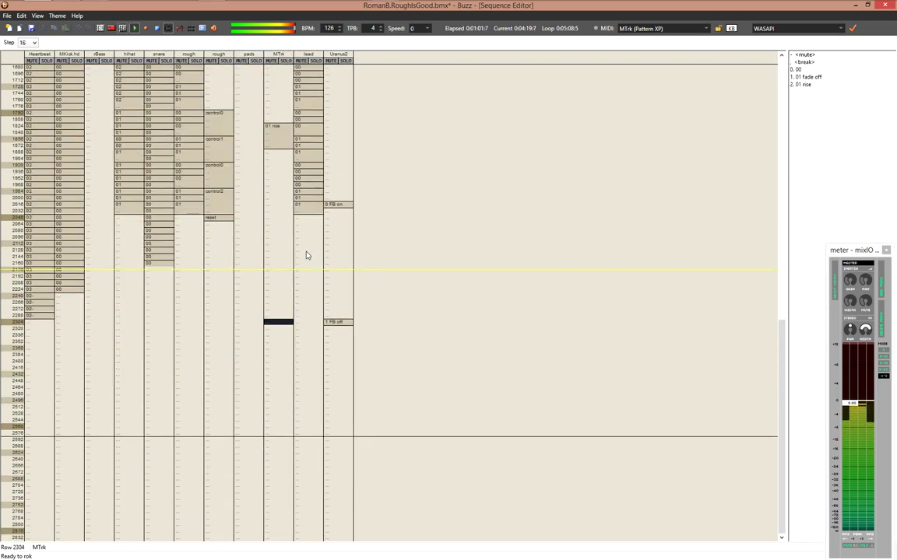
pyautogui.press('Down')
pyautogui.press('Down')
pyautogui.press('Down')
pyautogui.press('Down')
pyautogui.press('Down')
pyautogui.press('Down')
pyautogui.press('Down')
pyautogui.press('Down')
pyautogui.press('Down')
pyautogui.press('Down')
pyautogui.press('Down')
pyautogui.press('Down')
pyautogui.press('Down')
pyautogui.press('Down')
pyautogui.press('Down')
pyautogui.press('Up')
# Halve the volume values in rows 15–47 of MTrk's '01 fade off' pattern
pyautogui.press('Return')
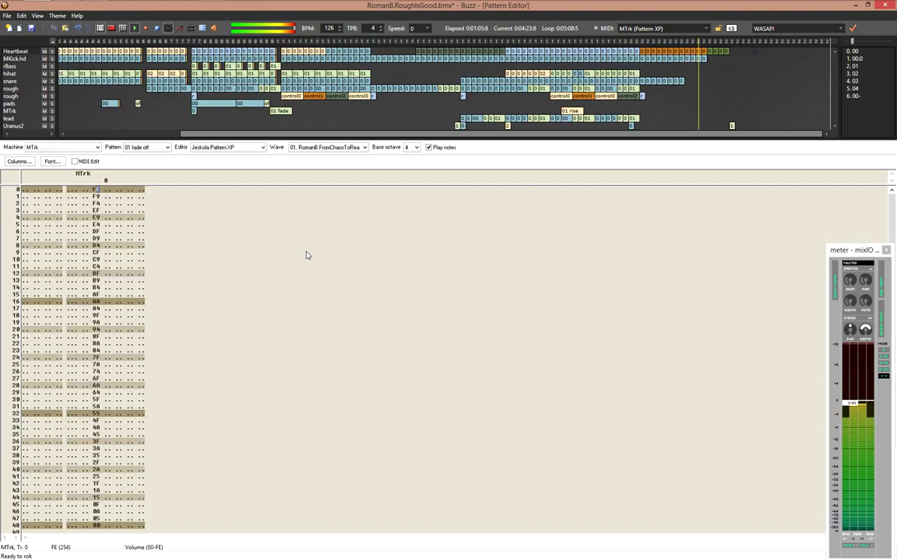
pyautogui.press('End')
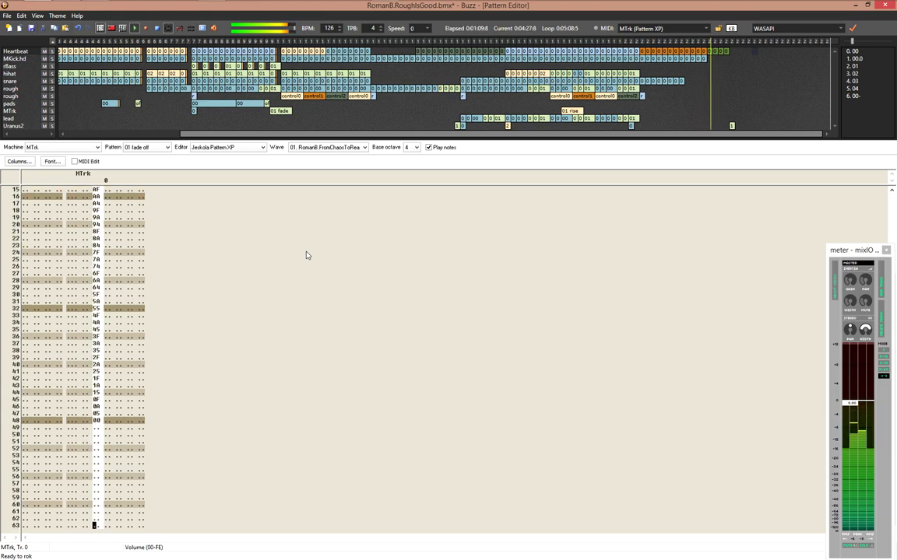
pyautogui.press('pageup')
pyautogui.press('Down')
pyautogui.hotkey('ctrl', 'i')
pyautogui.press('F4')
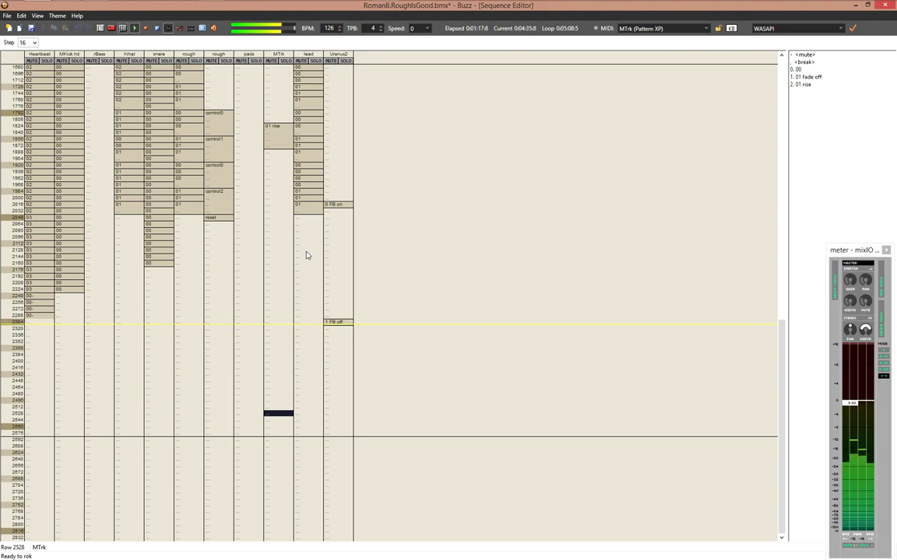
# Move MTrk's '01 rise' up to row 1792, play from there, and review '01 fade off'
pyautogui.press('Up')
pyautogui.press('Up')
pyautogui.press('Up')
pyautogui.press('Up')
pyautogui.press('Up')
pyautogui.press('Up')
pyautogui.press('Up')
pyautogui.press('Up')
pyautogui.press('Up')
pyautogui.press('Up')
pyautogui.press('Up')
pyautogui.press('Left')
pyautogui.press('Left')
pyautogui.press('Left')
pyautogui.press('Left')
pyautogui.press('Left')
pyautogui.press('Left')
pyautogui.press('Left')
pyautogui.press('Left')
pyautogui.press('Right')
pyautogui.press('Right')
pyautogui.press('pageup')
pyautogui.press('pageup')
pyautogui.press('Up')
pyautogui.press('Right')
pyautogui.press('Right')
pyautogui.press('Right')
pyautogui.press('Right')
pyautogui.press('Right')
pyautogui.press('Right')
pyautogui.press('Up')
pyautogui.press('Up')
pyautogui.press('2')
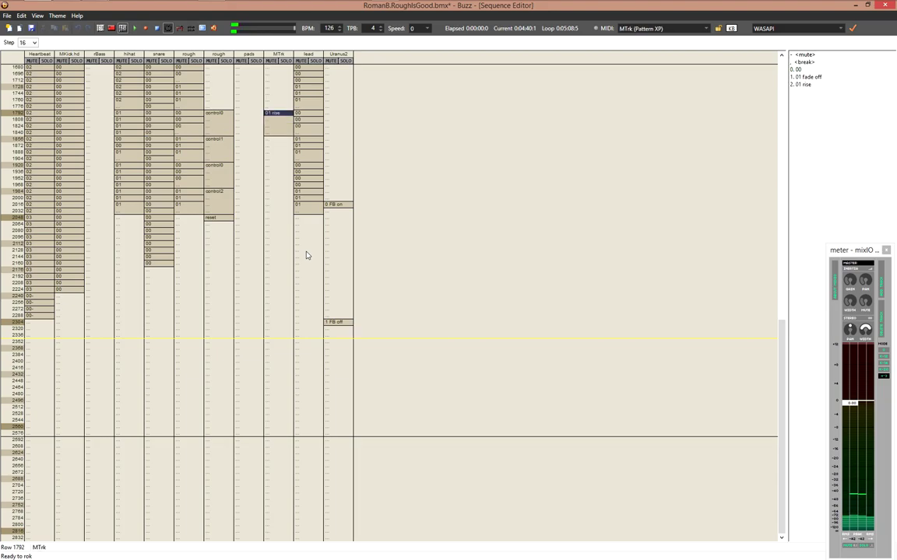
pyautogui.press('F5')
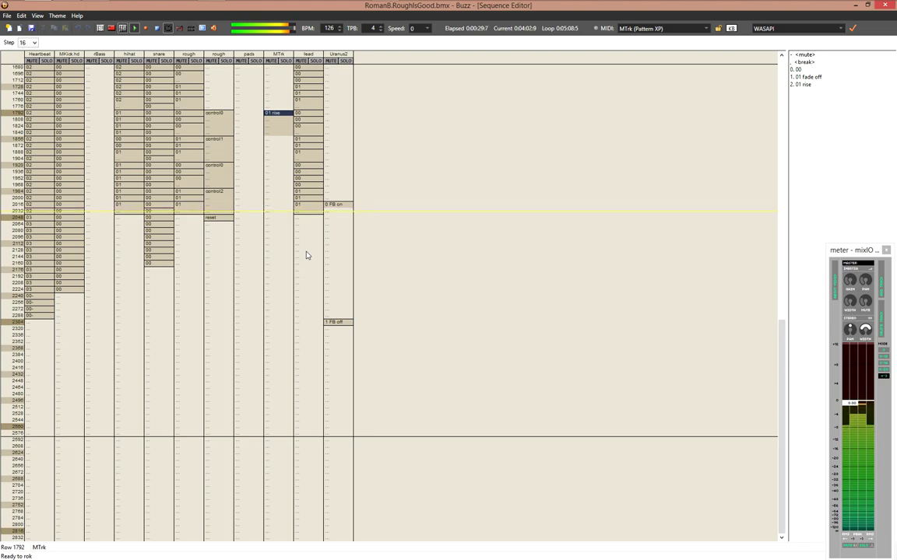
pyautogui.press('F2')
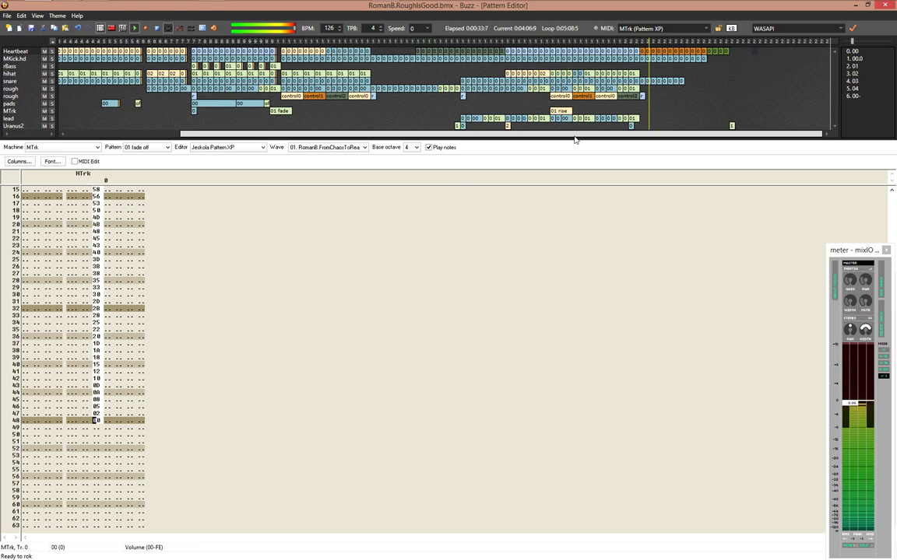
pyautogui.press('F4')
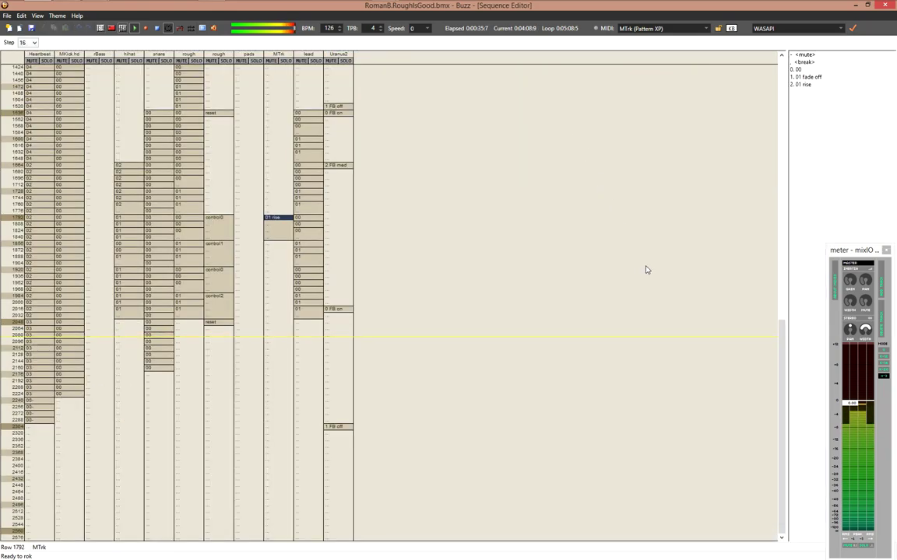
# On the Uranus2 track, move the 1 FB off entry up to row 2272
pyautogui.click(340, 369)
pyautogui.press('Down')
pyautogui.press('Down')
pyautogui.press('Down')
pyautogui.press('Down')
pyautogui.press('Down')
pyautogui.press('Down')
pyautogui.press('Down')
pyautogui.press('Down')
pyautogui.press('Down')
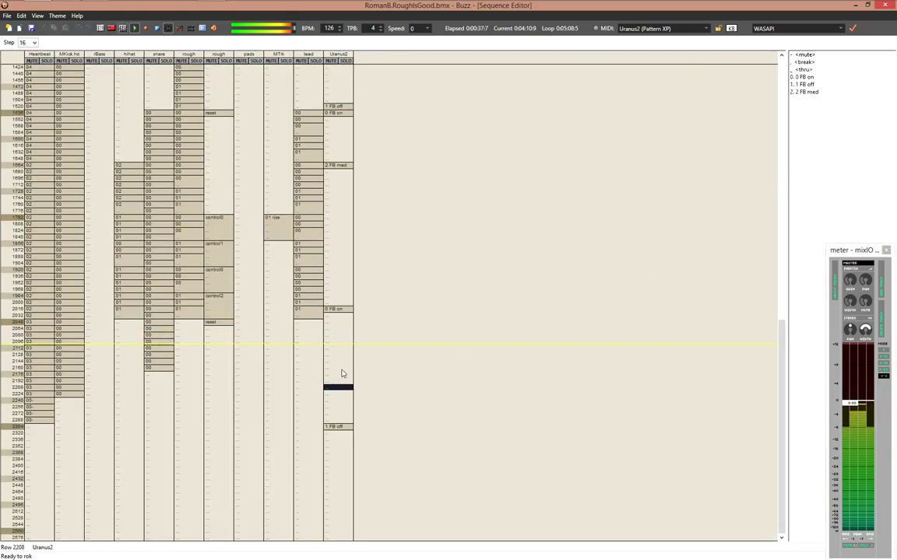
pyautogui.press('Left')
pyautogui.press('Home')
pyautogui.press('Right')
pyautogui.press('End')
pyautogui.press('Up')
pyautogui.press('Up')
pyautogui.press('Delete')
pyautogui.press('Delete')
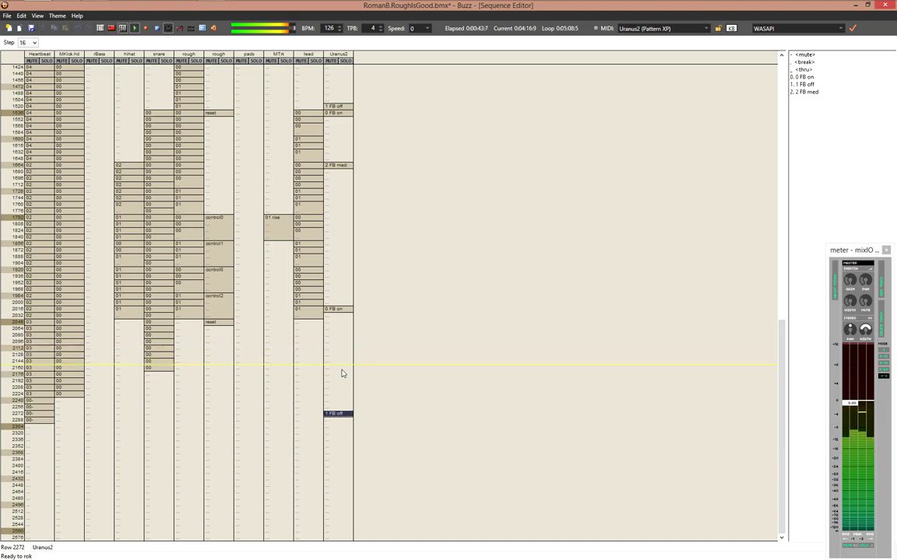
# Try the 1 FB off entry at rows 2240 through 2304, then settle it back at 2272
pyautogui.press('Up')
pyautogui.press('Up')
pyautogui.press('Up')
pyautogui.press('Up')
pyautogui.press('Up')
pyautogui.press('Up')
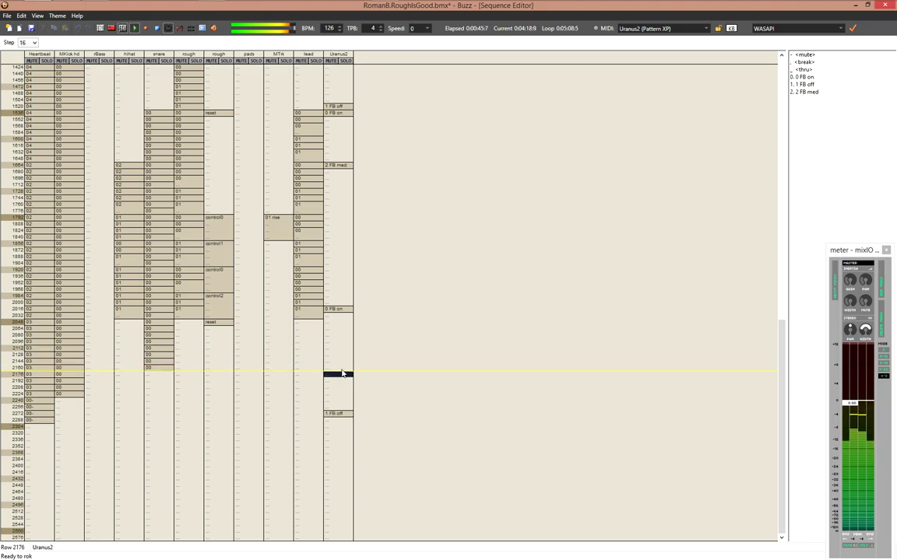
pyautogui.press('Delete')
pyautogui.press('Delete')
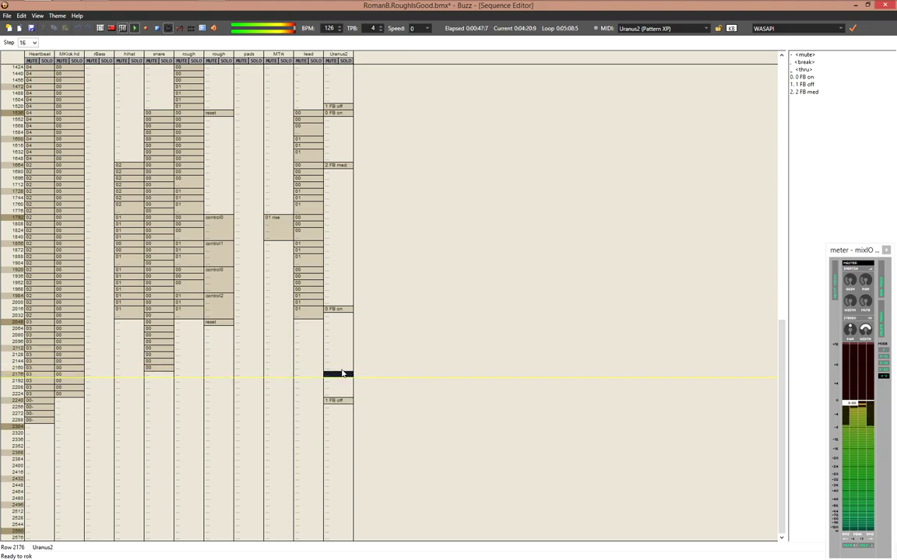
pyautogui.press('Insert')
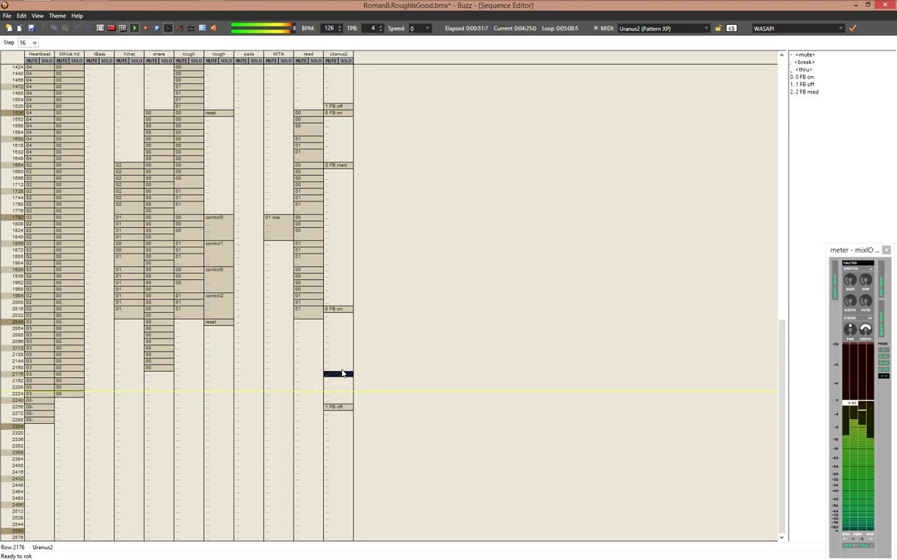
pyautogui.press('Insert')
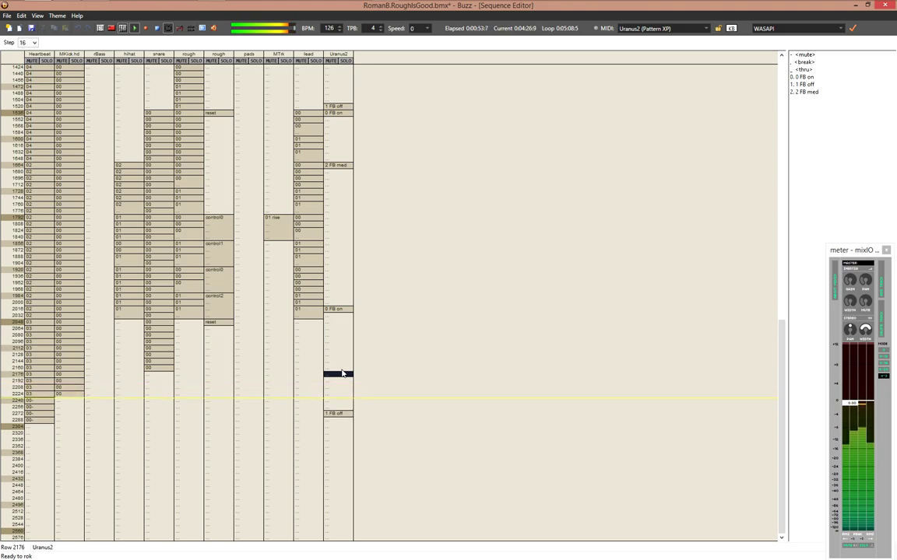
pyautogui.press('Down')
pyautogui.press('Down')
pyautogui.press('Down')
pyautogui.press('Down')
pyautogui.press('Down')
pyautogui.press('Down')
pyautogui.press('Insert')
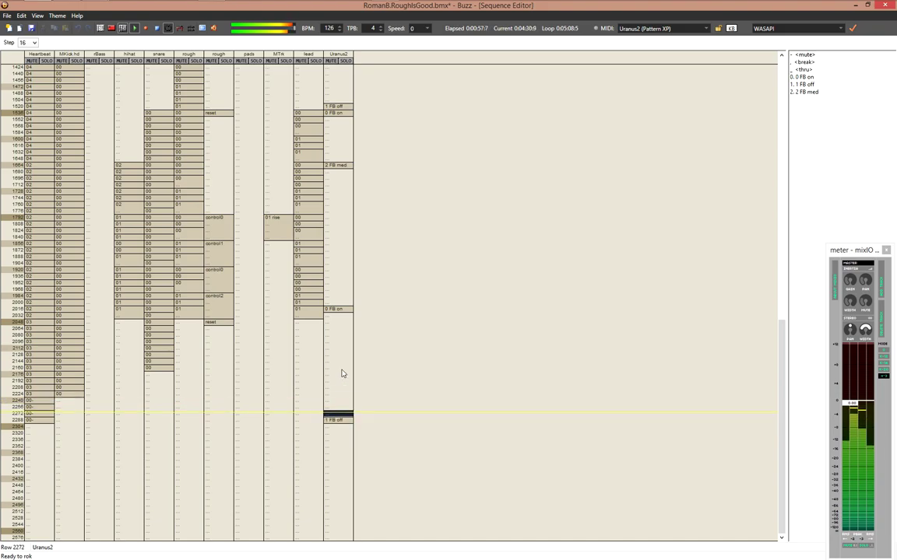
pyautogui.press('Insert')
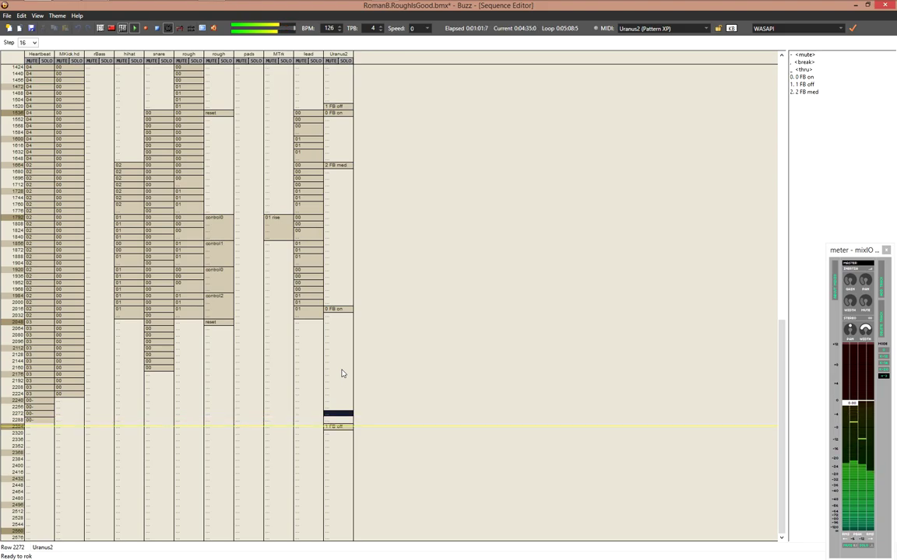
pyautogui.press('Delete')
pyautogui.press('Delete')
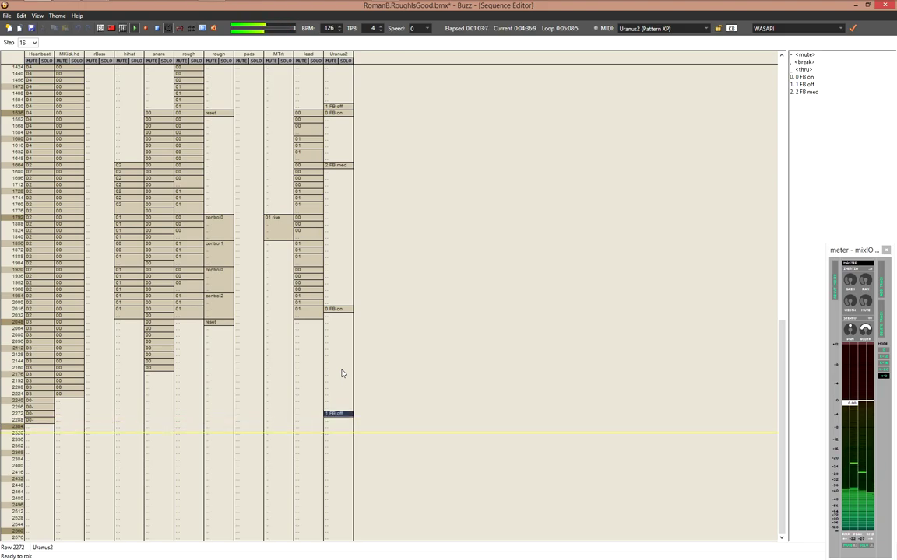
# Audition the change by replaying from the 0 FB on entry, row 1792 and the 2 FB med entry
pyautogui.press('pageup')
pyautogui.press('F6')
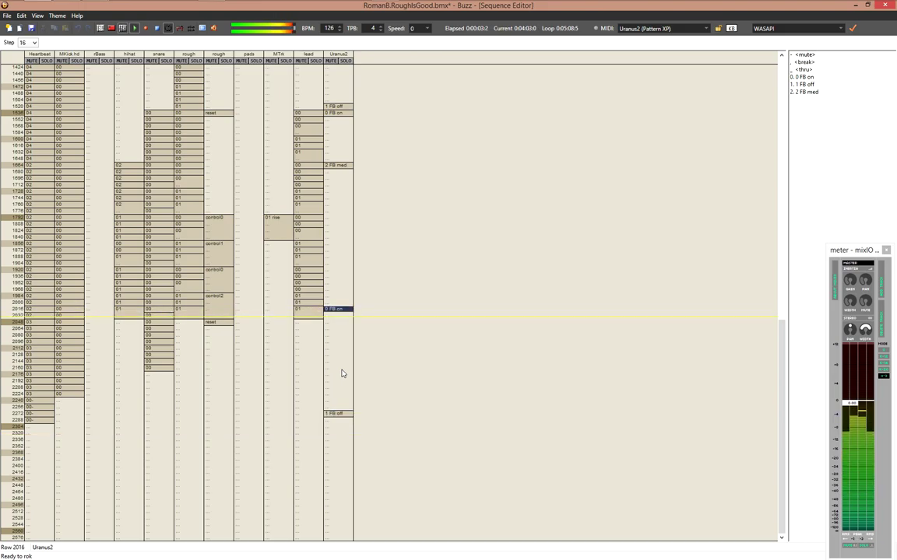
pyautogui.press('pageup')
pyautogui.press('F6')
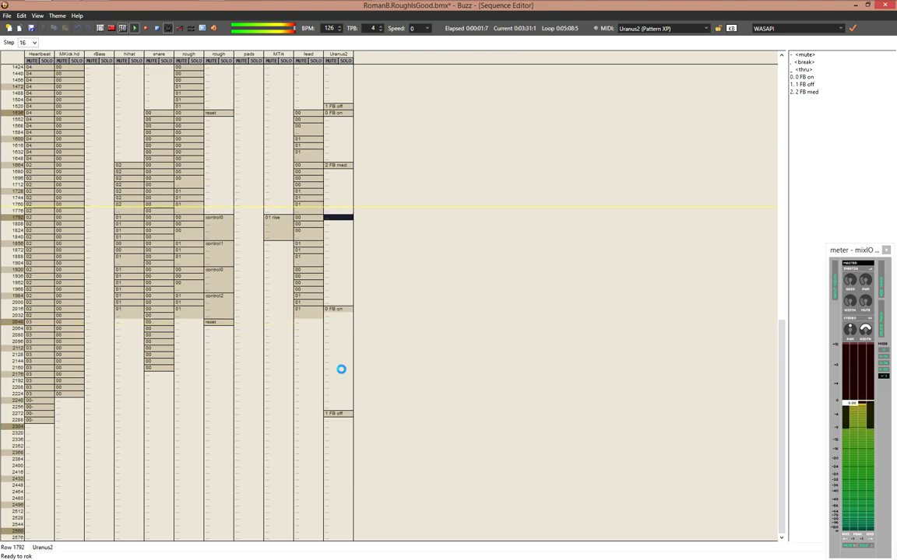
pyautogui.press('pagedown')
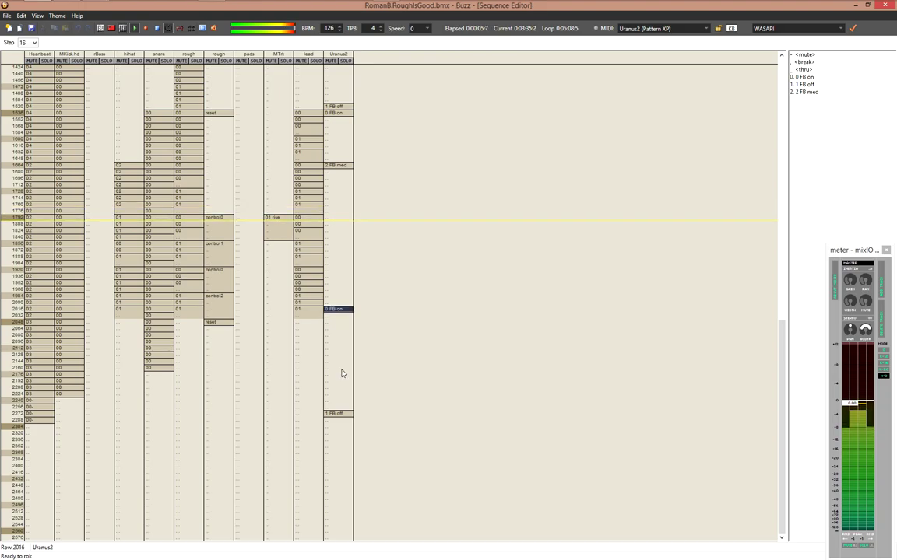
pyautogui.press('pageup')
pyautogui.press('pagedown')
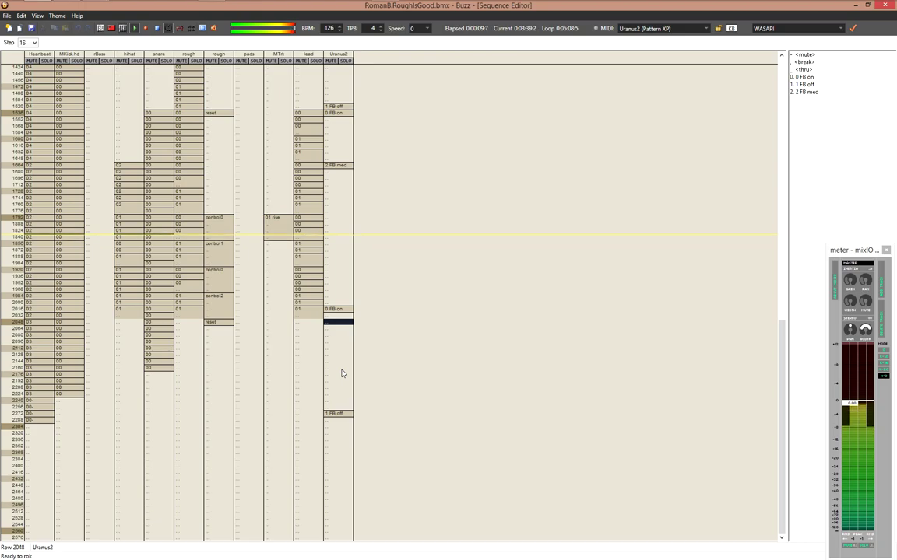
pyautogui.press('Up')
pyautogui.press('Up')
pyautogui.press('pageup')
pyautogui.press('pageup')
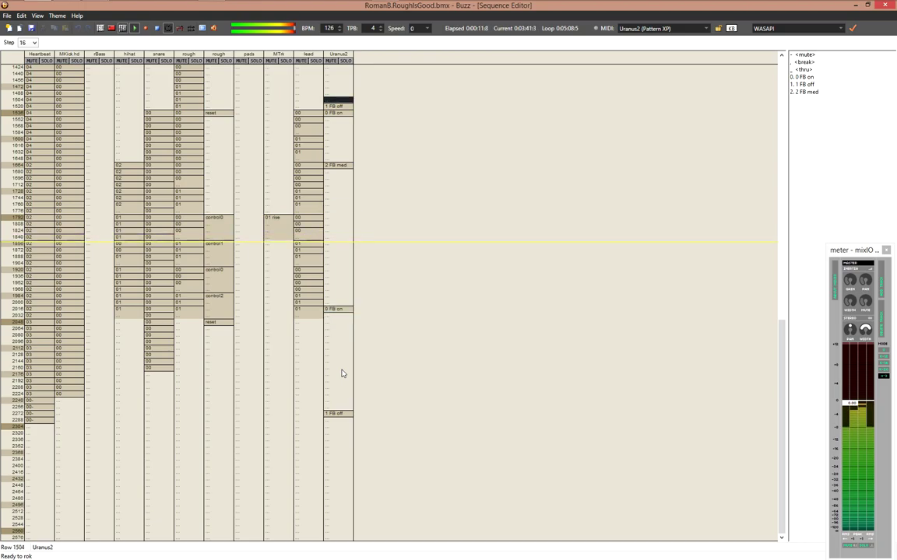
pyautogui.press('Down')
pyautogui.press('Down')
pyautogui.press('Down')
pyautogui.press('Down')
pyautogui.press('Down')
pyautogui.press('Down')
pyautogui.press('Down')
pyautogui.press('Down')
pyautogui.press('Down')
pyautogui.press('Down')
pyautogui.press('Down')
pyautogui.press('Down')
pyautogui.press('Down')
pyautogui.press('Down')
pyautogui.press('Down')
pyautogui.press('F5')
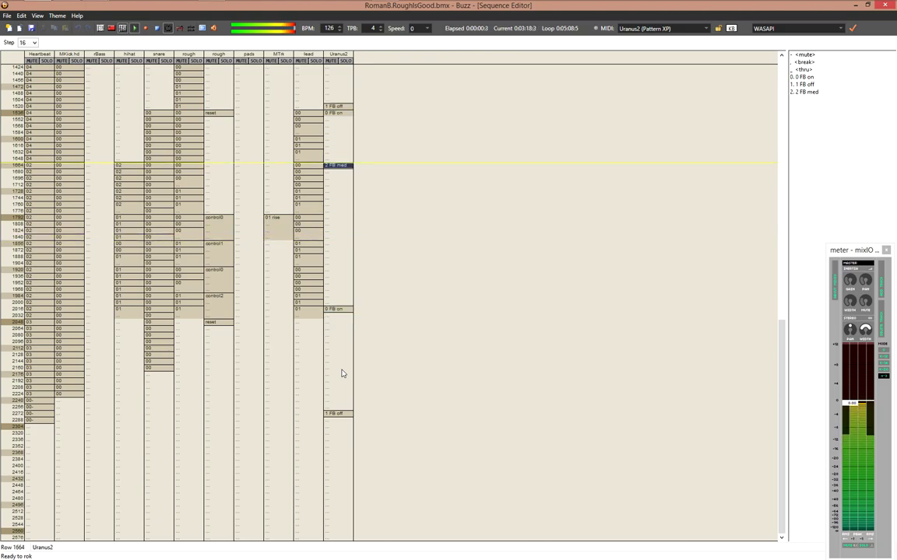
# Pull the loop end marker up to row 2336 on the Uranus2 column, just after 1 FB off
pyautogui.click(342, 374)
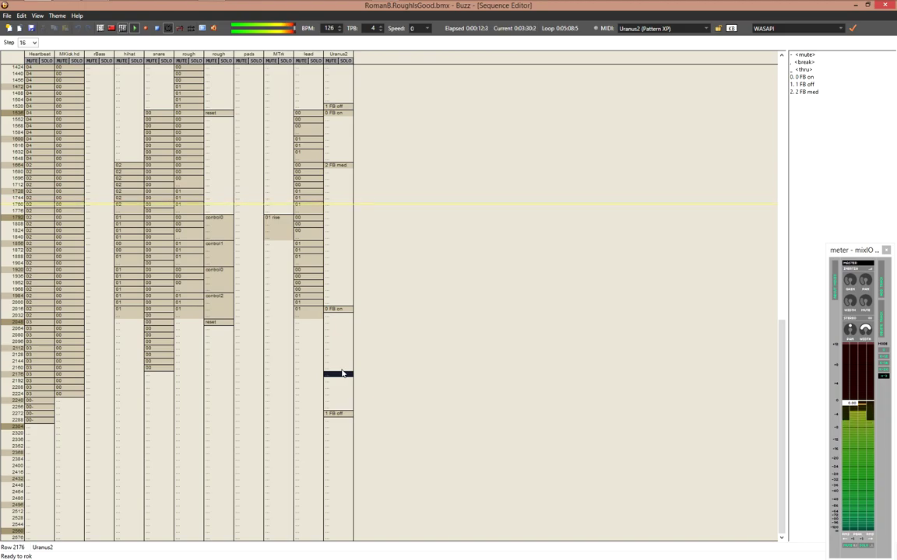
pyautogui.press('pagedown')
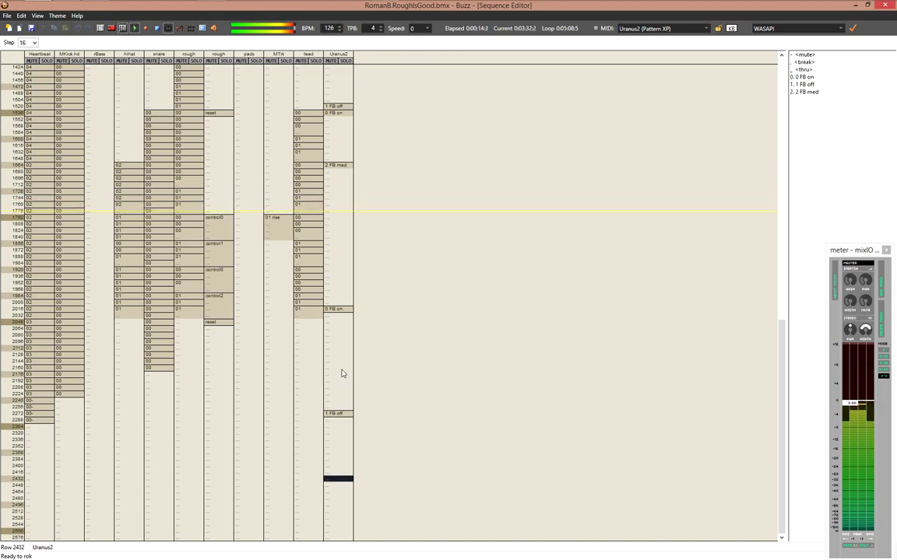
pyautogui.press('Up')
pyautogui.press('Up')
pyautogui.press('Up')
pyautogui.press('Up')
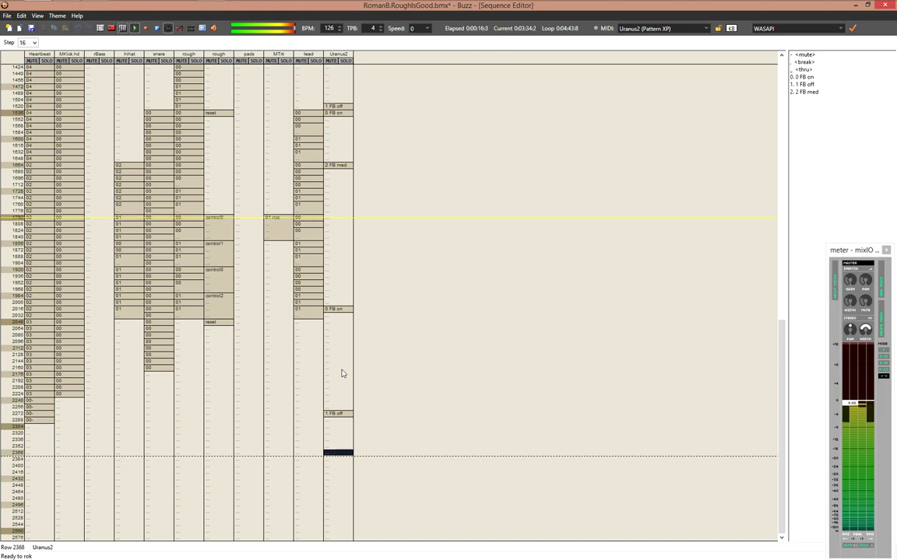
pyautogui.scroll(5, 341, 374)
pyautogui.press('Up')
pyautogui.press('Up')
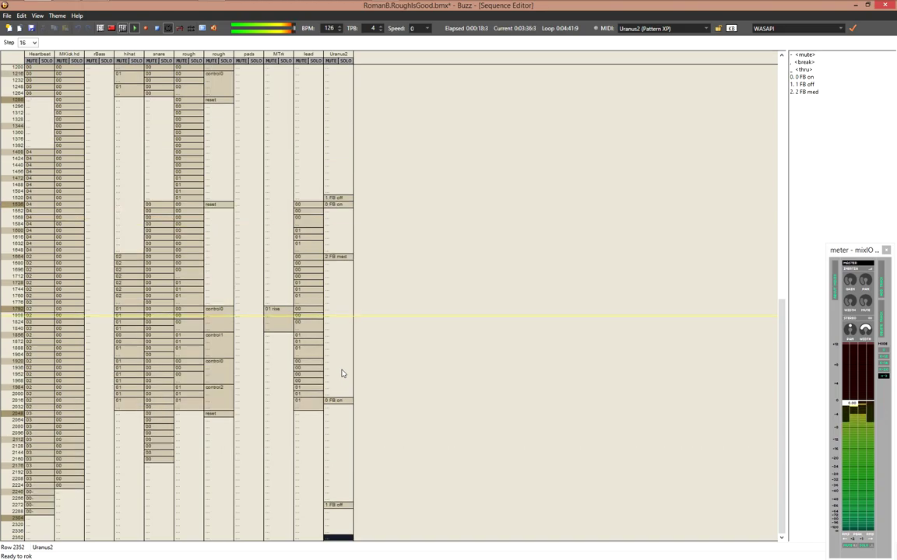
pyautogui.scroll(1, 341, 374)
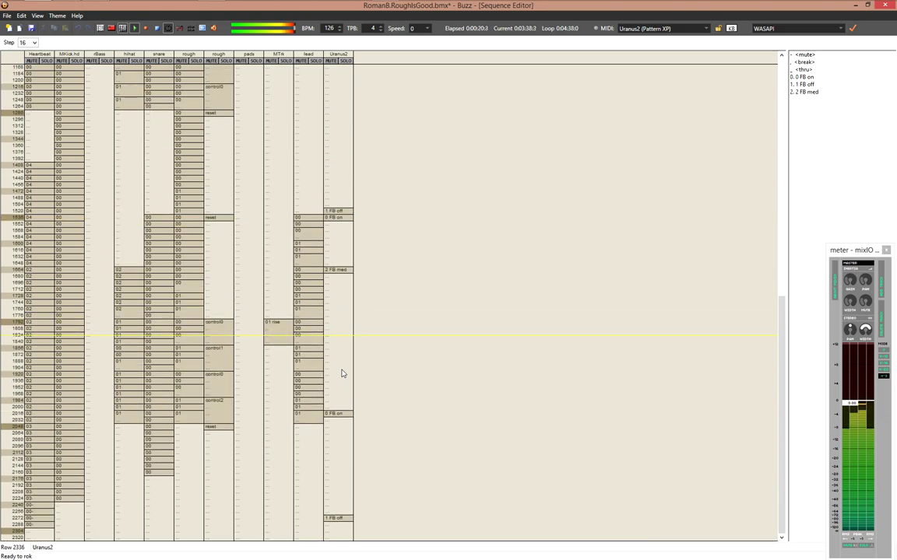
pyautogui.scroll(-10, 341, 374)
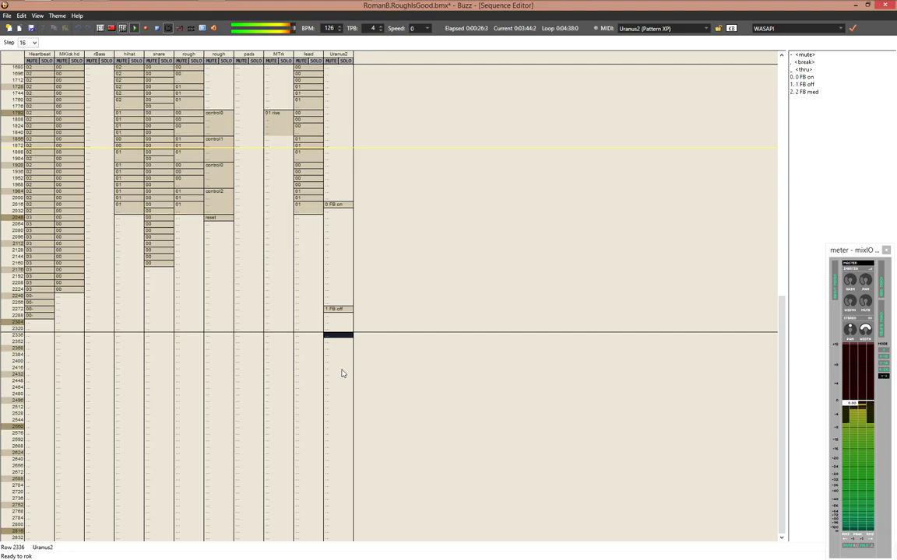
pyautogui.press('Left')
pyautogui.press('Left')
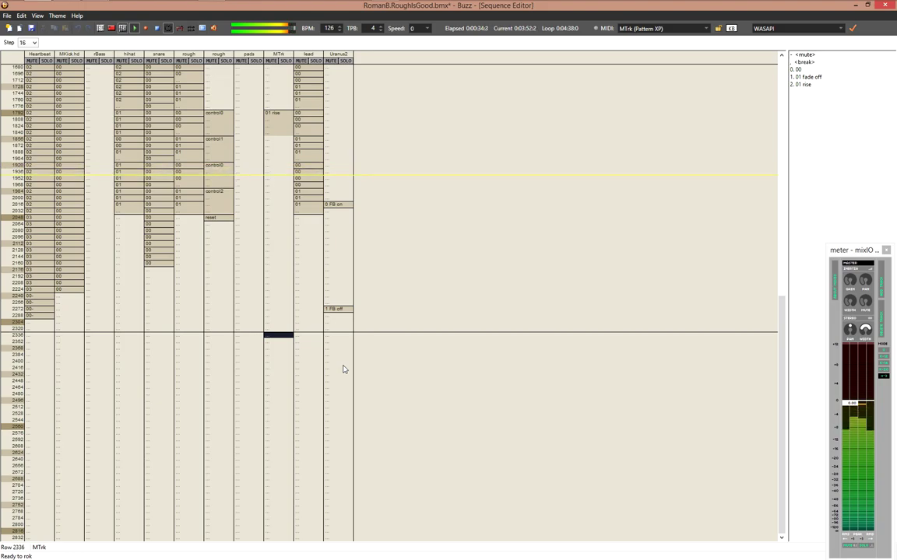
# In the machine graph, add a trial BattleCompVintage compressor and then delete it
pyautogui.press('F3')
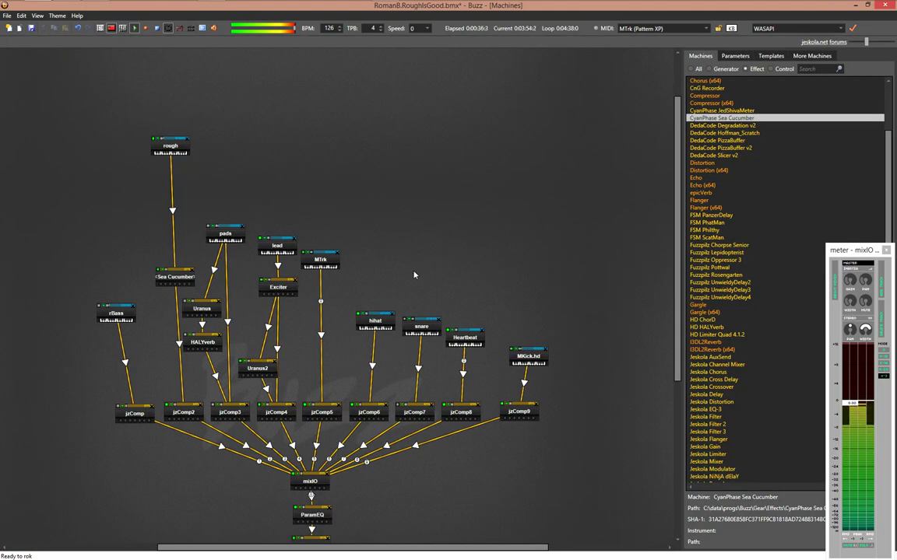
pyautogui.write('pan')
pyautogui.press('BackSpace')
pyautogui.press('BackSpace')
pyautogui.press('BackSpace')
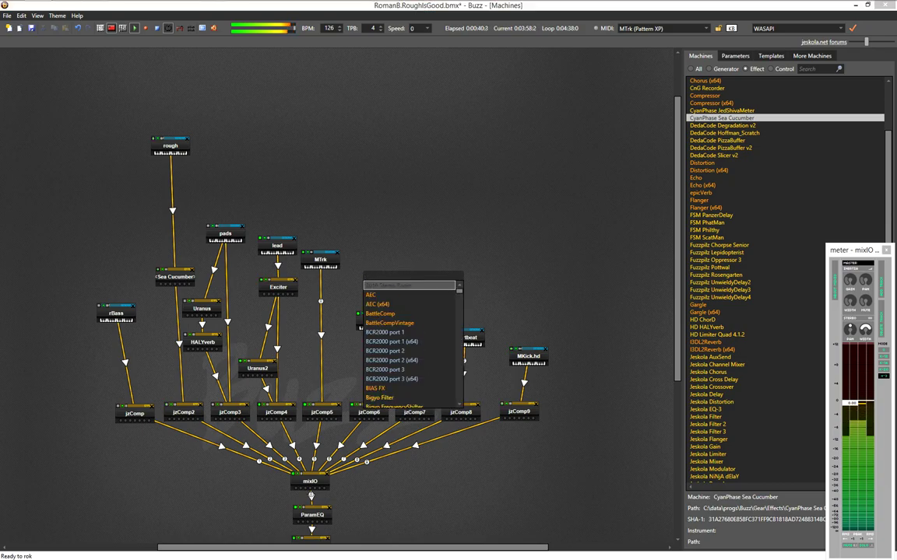
pyautogui.write('com')
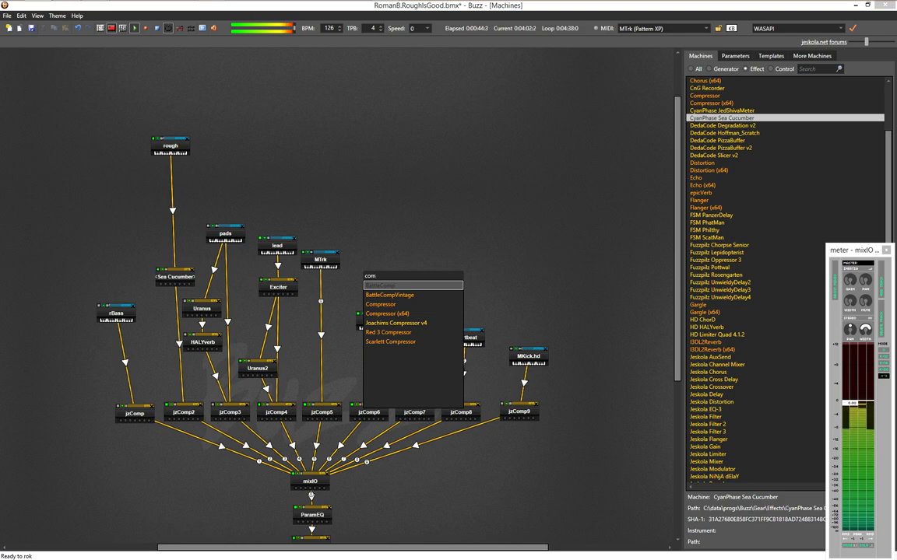
pyautogui.press('Escape')
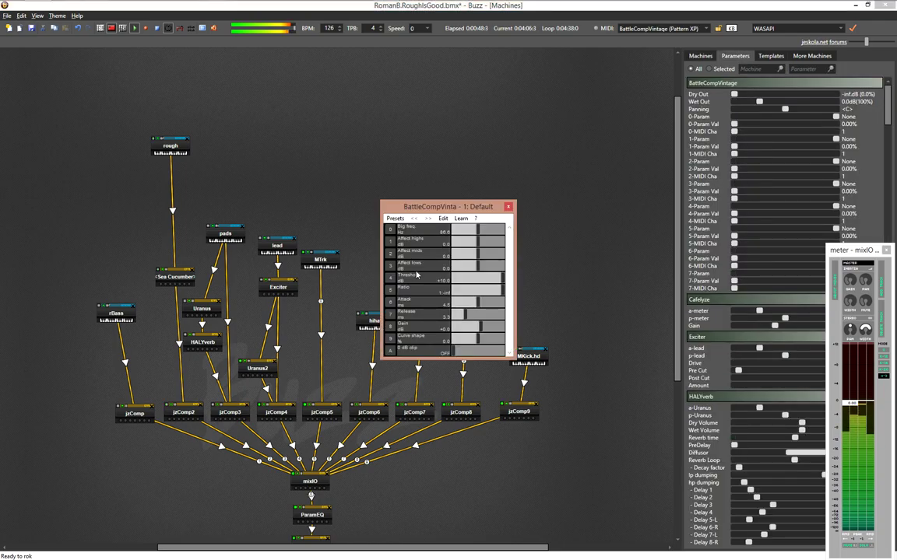
pyautogui.click(507, 207)
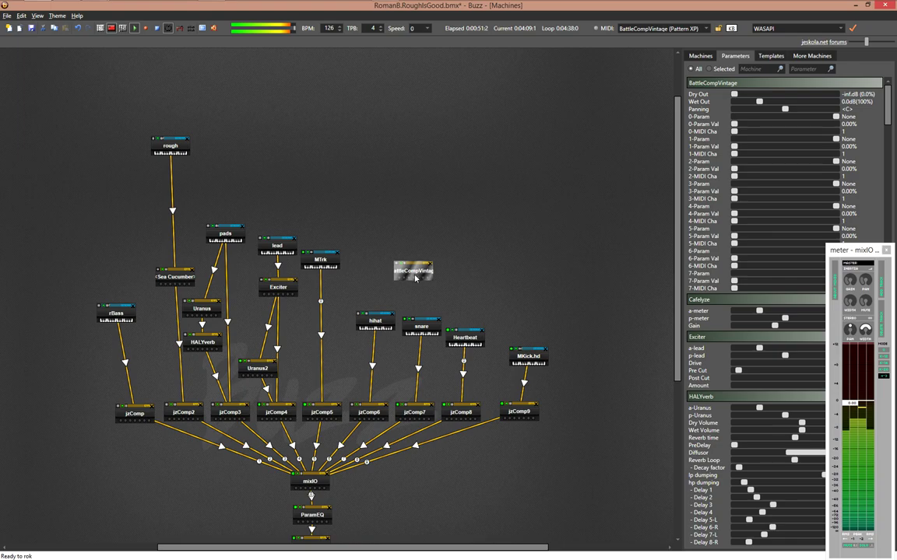
pyautogui.press('Delete')
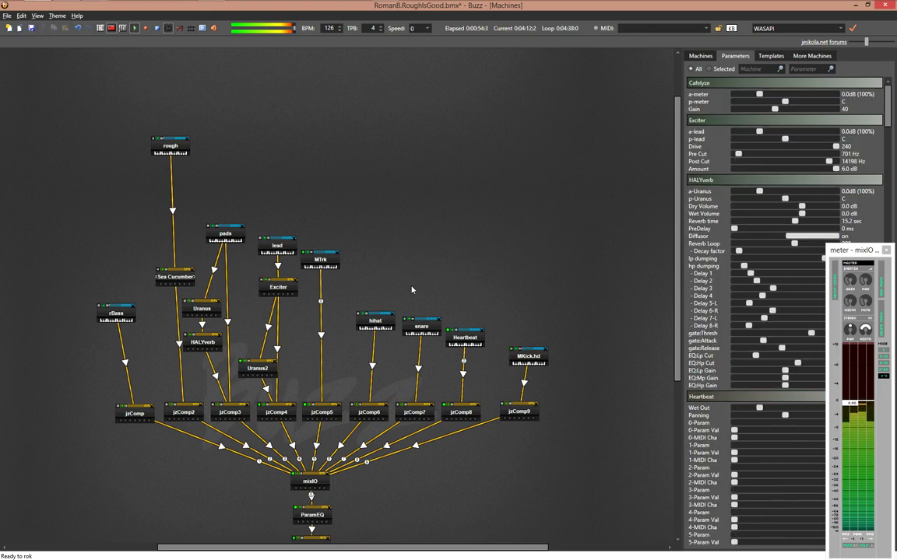
# Search 'joa' and add the Joachims ChannelStrip machine named channel
pyautogui.doubleClick(412, 290)
pyautogui.write('joa')
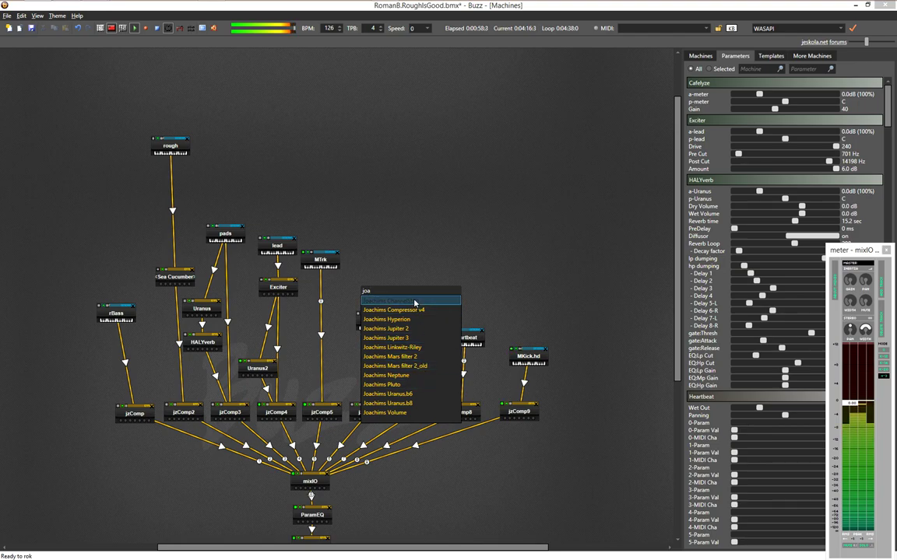
pyautogui.press('Escape')
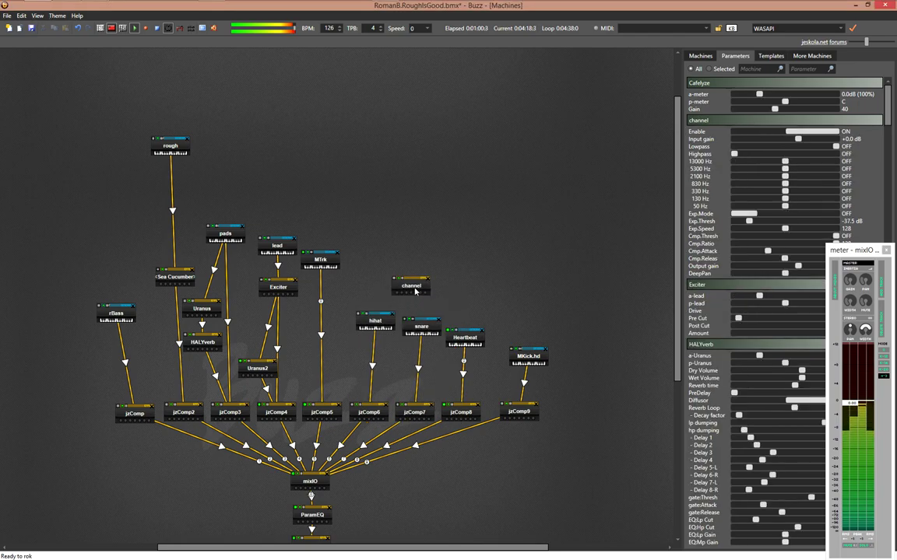
# Insert the channel machine on the MTrk→jzComp5 wire and set its DeepPan around -1%
pyautogui.doubleClick(415, 291)
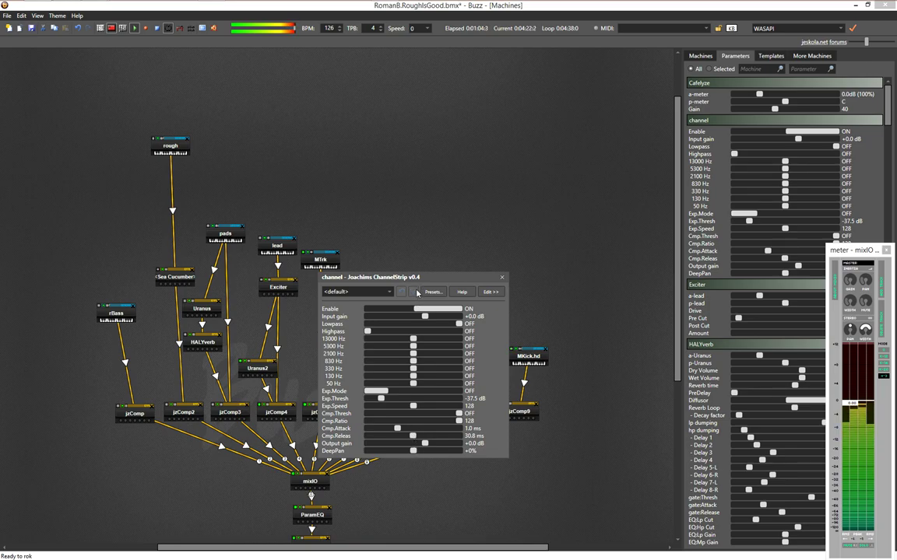
pyautogui.moveTo(420, 277); pyautogui.dragTo(627, 278)
pyautogui.moveTo(420, 291); pyautogui.dragTo(330, 336)
pyautogui.moveTo(622, 468)
pyautogui.mouseDown()
pyautogui.moveTo(596, 468)
pyautogui.moveTo(668, 472)
pyautogui.moveTo(583, 475)
pyautogui.moveTo(644, 472)
pyautogui.moveTo(622, 472)
pyautogui.mouseUp()
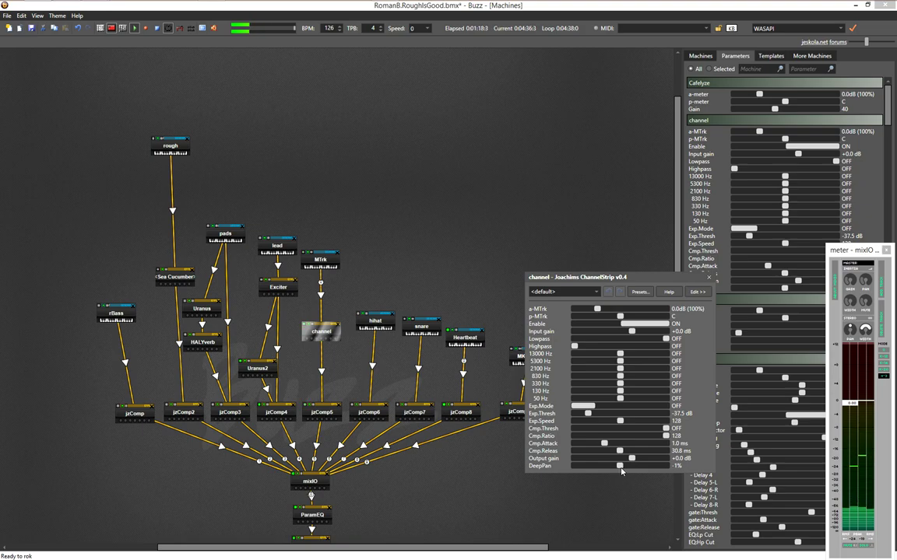
# Add a new song sequence track for the channel machine
pyautogui.click(487, 287)
pyautogui.press('F4')
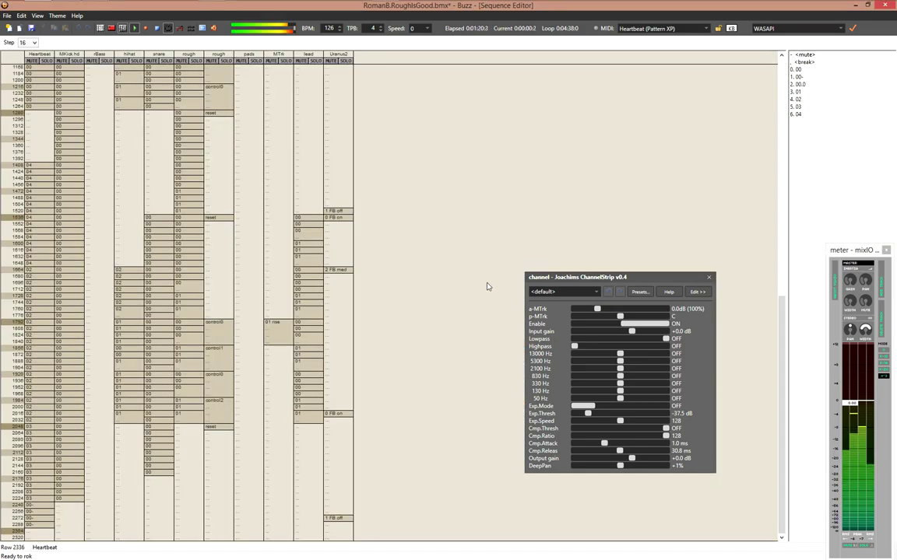
pyautogui.doubleClick(287, 391)
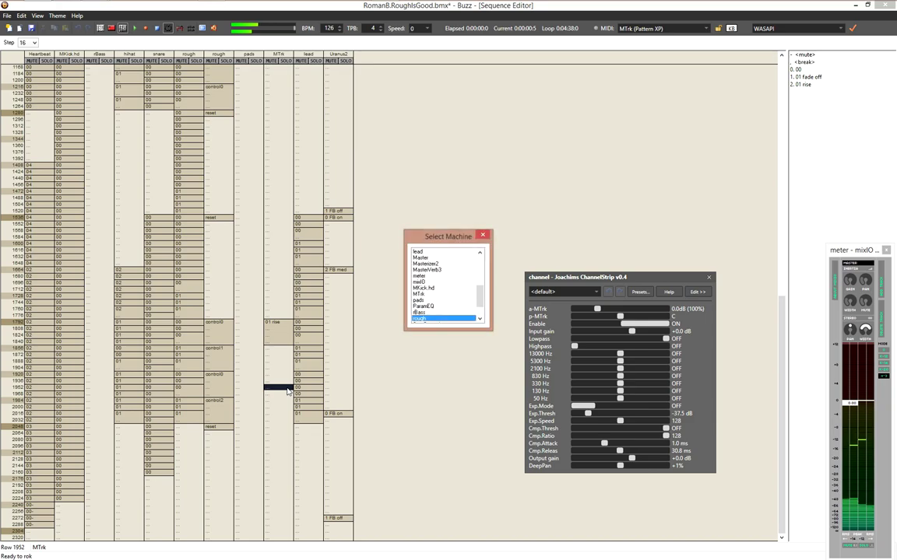
pyautogui.press('h')
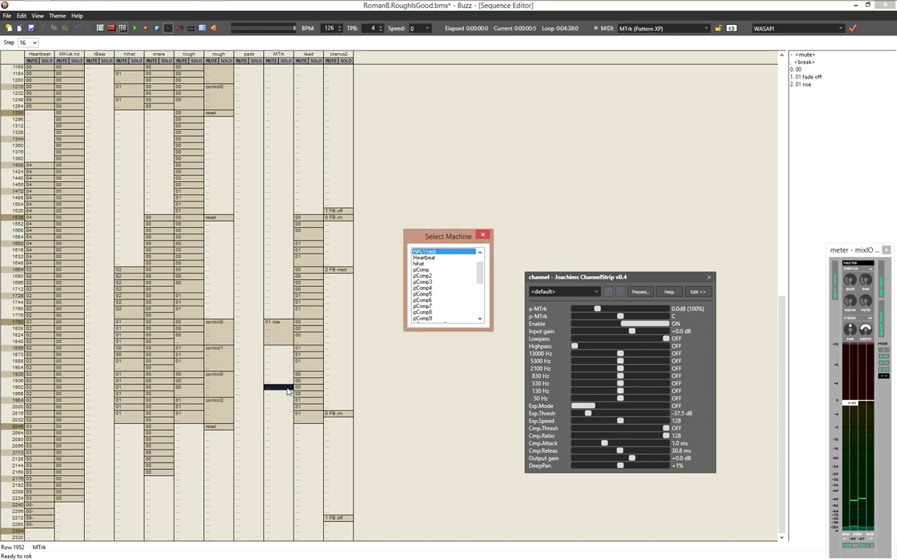
pyautogui.press('c')
pyautogui.press('c')
pyautogui.press('Return')
# Move the channel track next to MTrk and go to row 1920
pyautogui.press('Right')
pyautogui.press('Right')
pyautogui.press('Right')
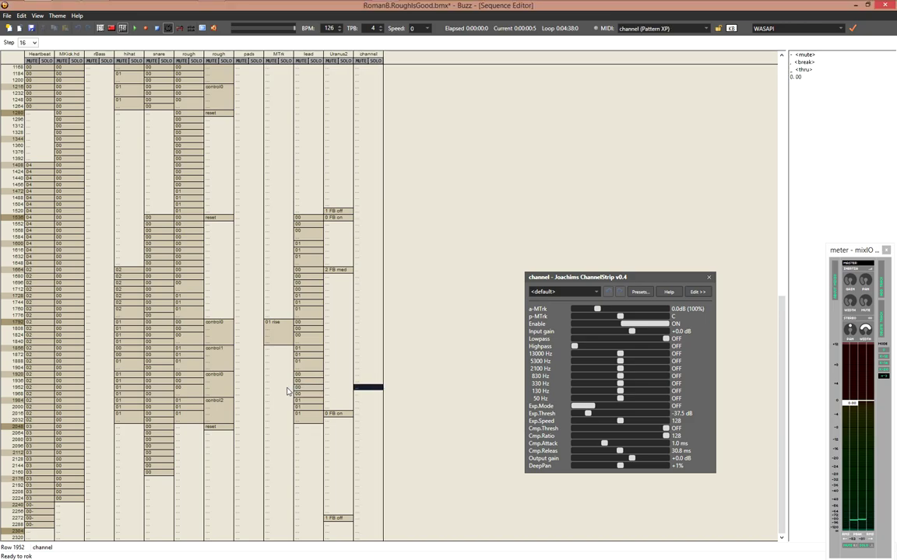
pyautogui.hotkey('ctrl', 'Left')
pyautogui.hotkey('ctrl', 'Left')
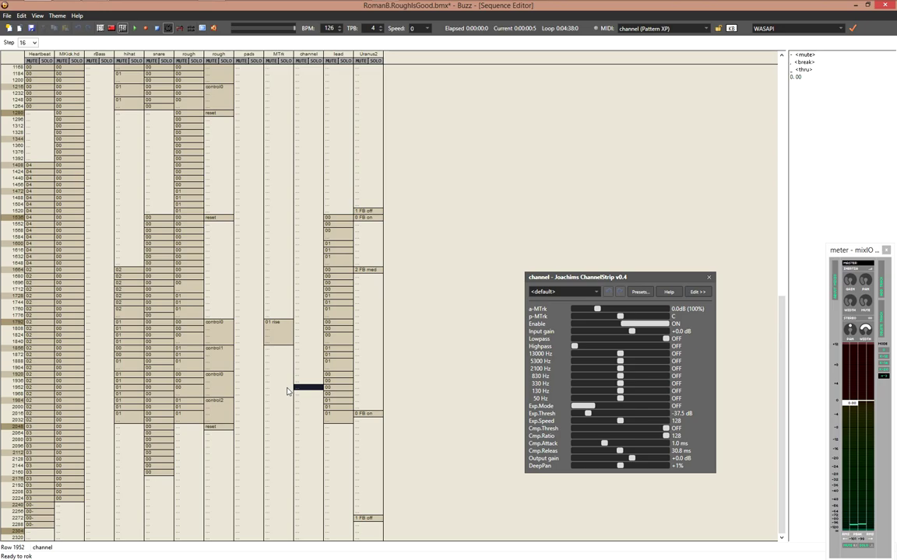
pyautogui.press('pagedown')
pyautogui.press('pagedown')
pyautogui.press('pagedown')
pyautogui.press('pageup')
pyautogui.press('pageup')
pyautogui.press('pageup')
pyautogui.press('Up')
pyautogui.press('Up')
pyautogui.press('Up')
pyautogui.press('Up')
pyautogui.press('Up')
pyautogui.press('Up')
pyautogui.press('Up')
pyautogui.press('Up')
pyautogui.press('Up')
# Rename the channel pattern to reset and place it at row 1792
pyautogui.press('Return')
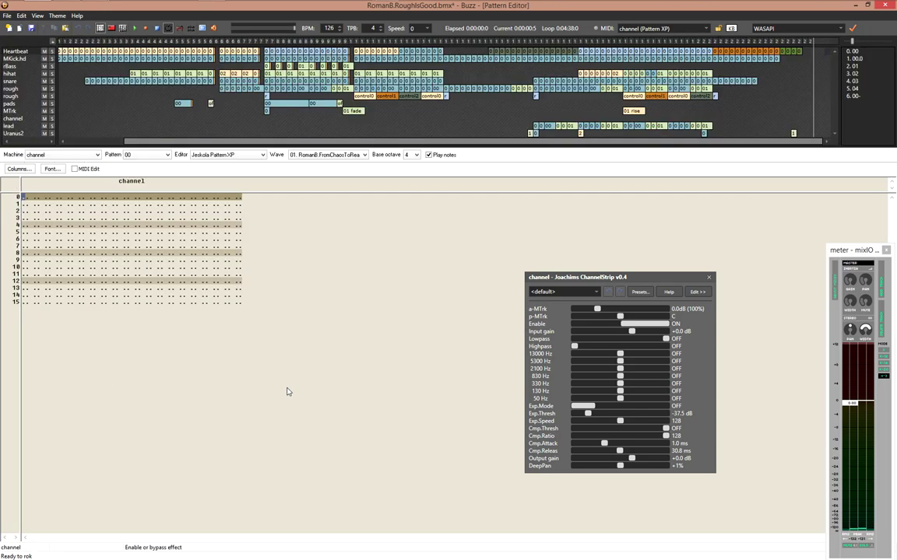
pyautogui.hotkey('ctrl', 'Return')
pyautogui.write('reset')
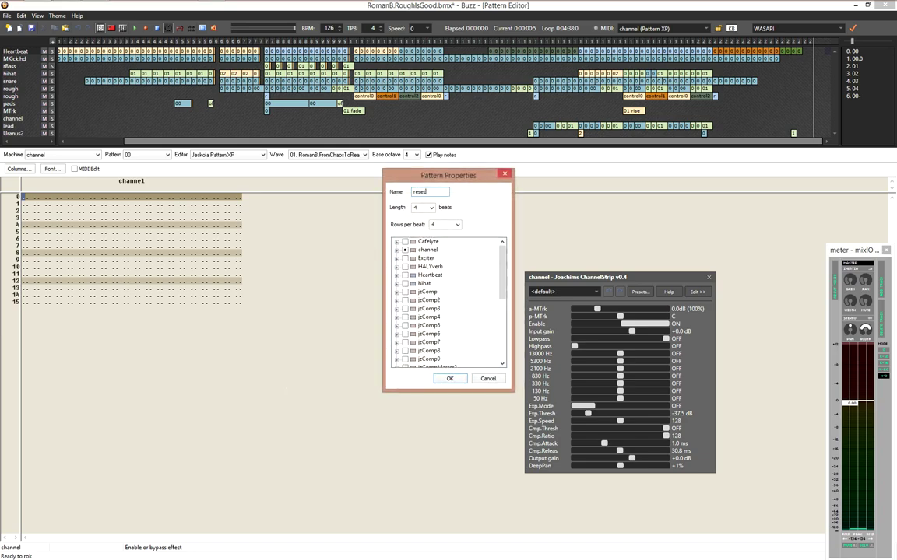
pyautogui.press('Return')
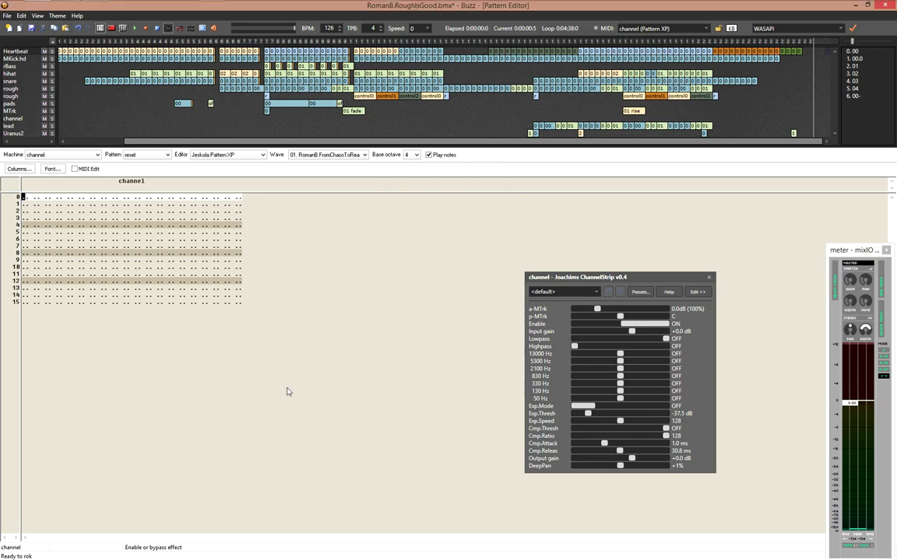
pyautogui.press('F4')
pyautogui.press('0')
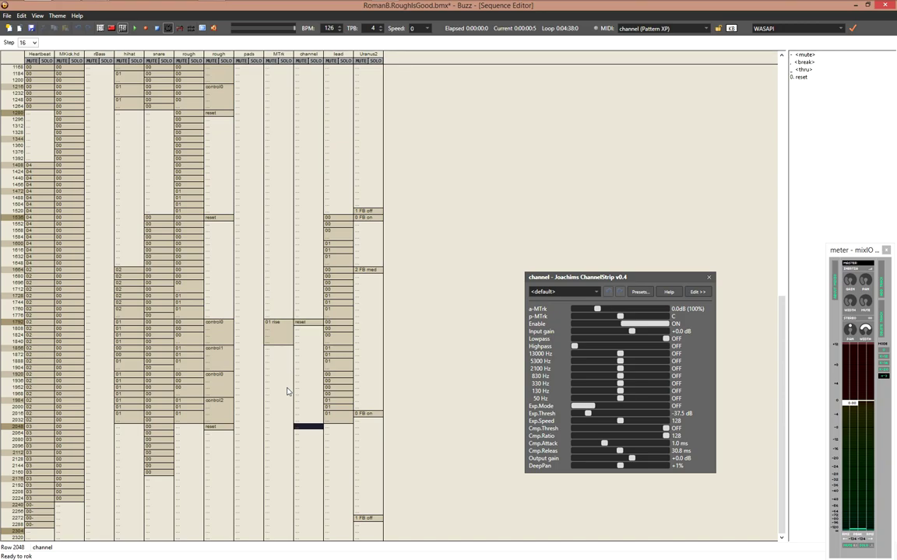
# Create a 64-beat pattern named gowild and place it at row 2048
pyautogui.hotkey('ctrl', 'Return')
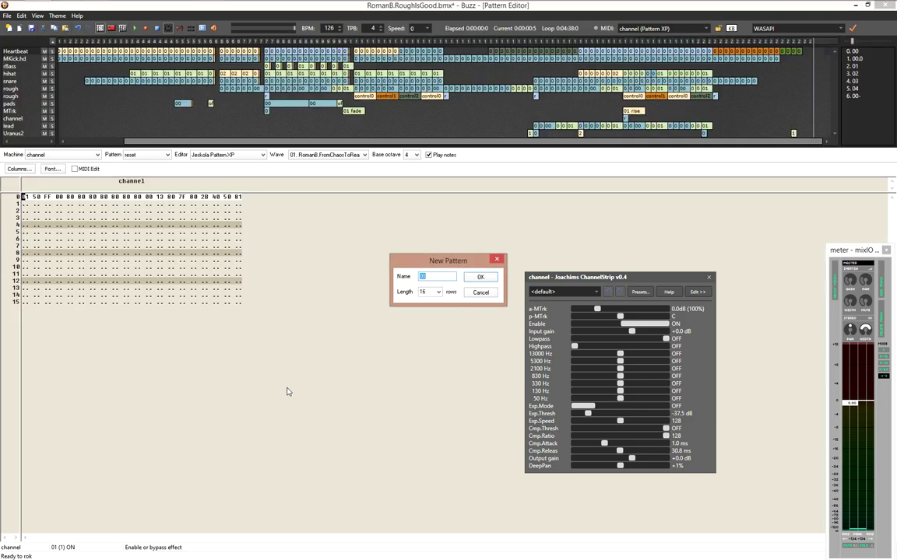
pyautogui.write('gowild')
pyautogui.press('Return')
pyautogui.hotkey('ctrl', 'BackSpace')
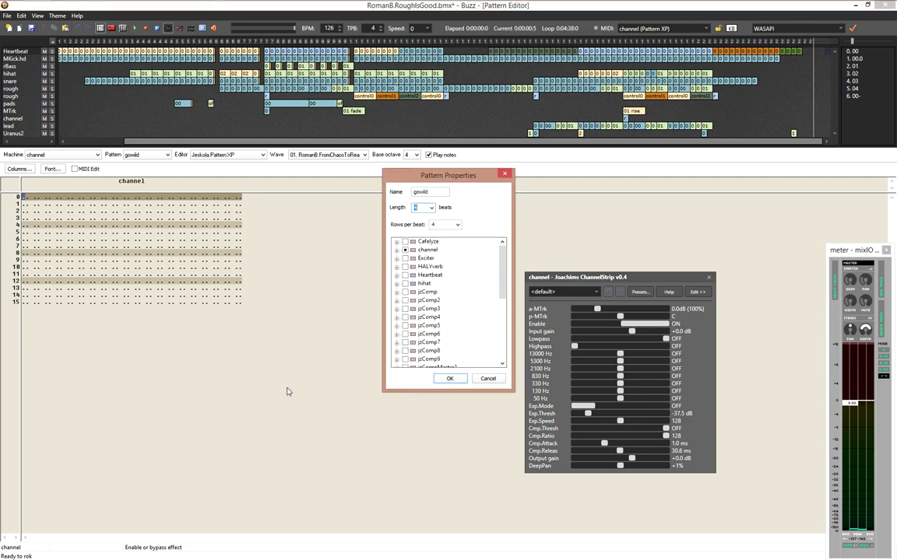
pyautogui.write('64')
pyautogui.press('Return')
pyautogui.hotkey('ctrl', 'BackSpace')
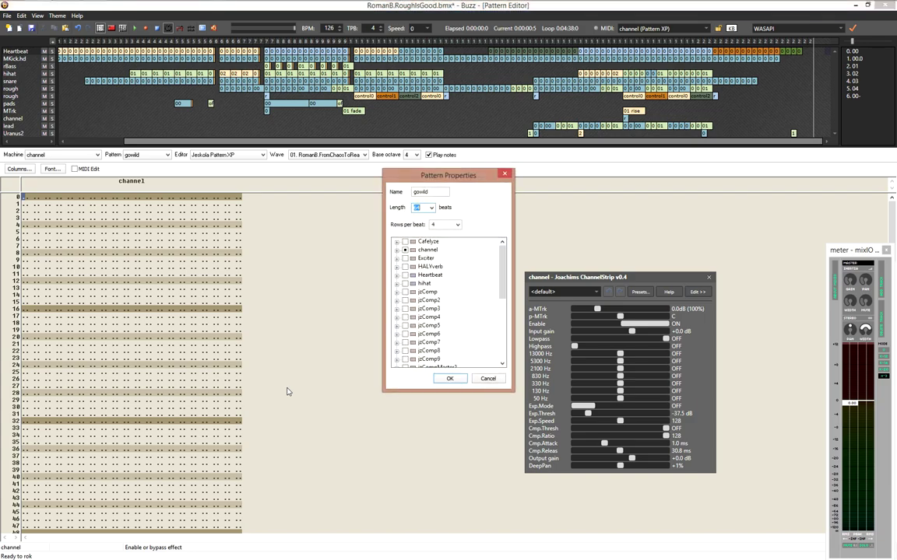
pyautogui.press('Return')
pyautogui.press('F4')
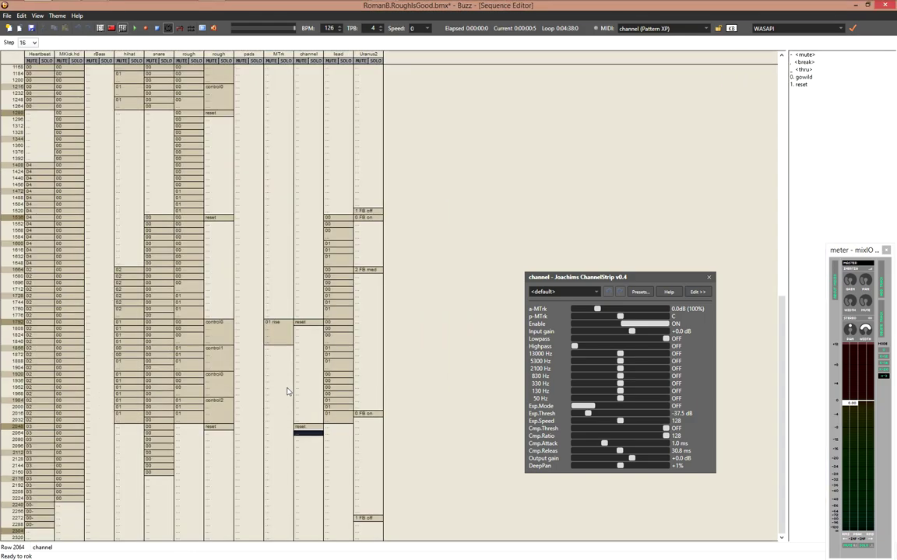
pyautogui.press('0')
pyautogui.press('Return')
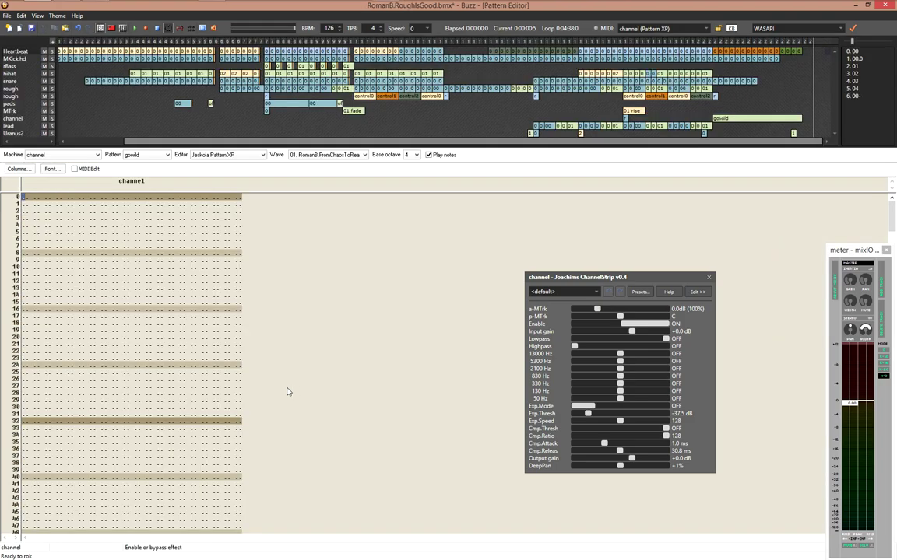
pyautogui.hotkey('ctrl', 'BackSpace')
# Rename the gowild pattern to '1 gowild'
pyautogui.press('Home')
pyautogui.write('1')
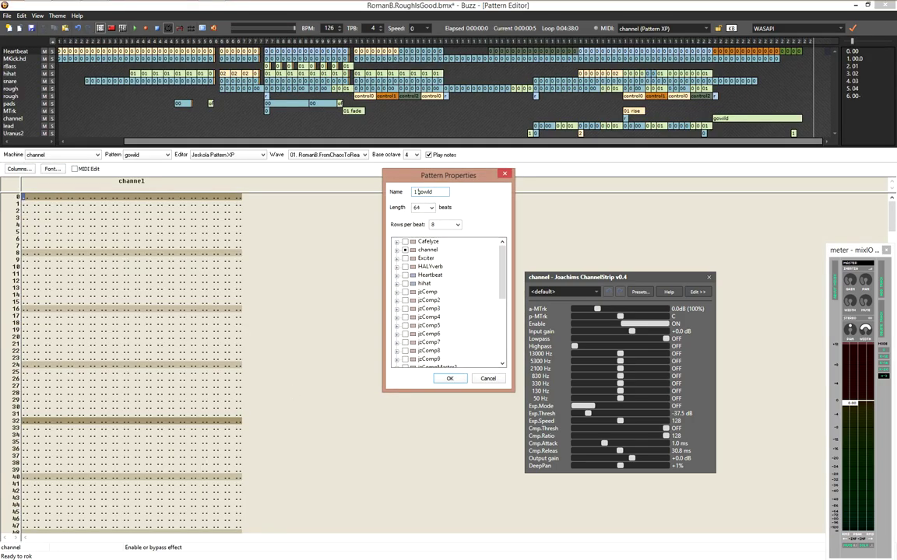
pyautogui.press('Return')
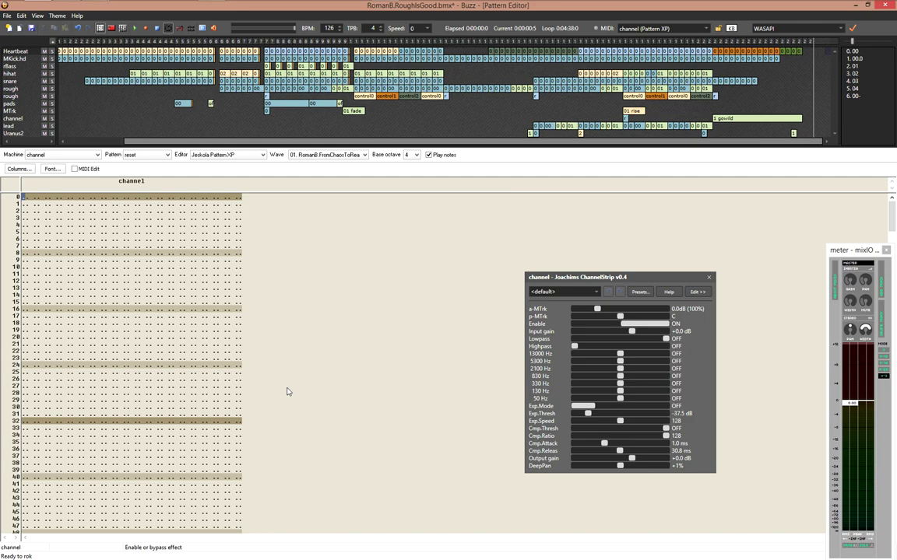
pyautogui.press('F4')
# Rename the reset pattern to '0 reset'
pyautogui.press('pageup')
pyautogui.press('Return')
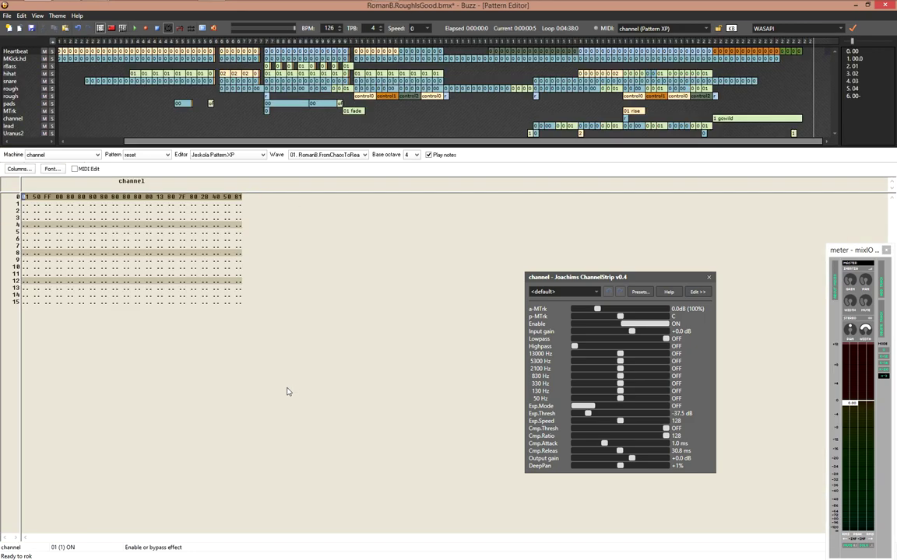
pyautogui.hotkey('ctrl', 'BackSpace')
pyautogui.press('Home')
pyautogui.write('0')
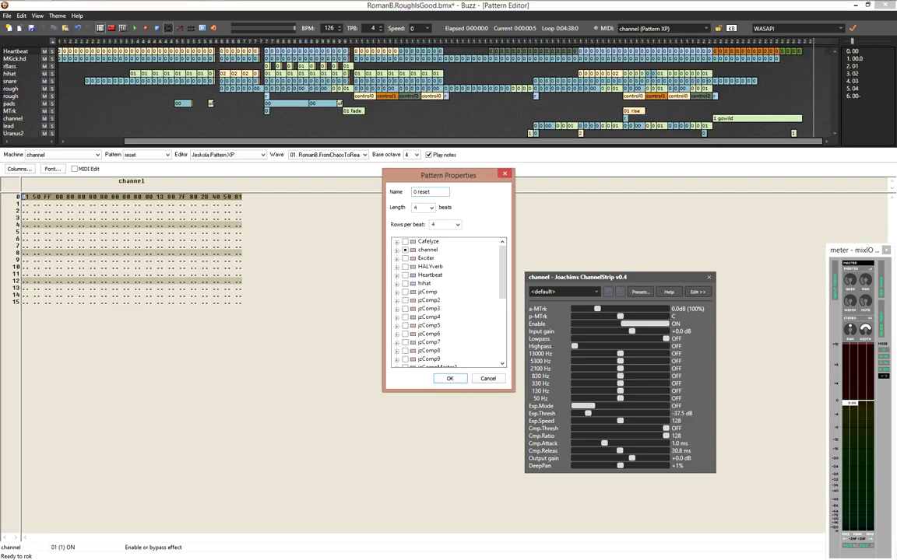
pyautogui.press('Return')
pyautogui.press('F4')
# Nudge the strip's DeepPan amount, then open 0 reset in the pattern editor
pyautogui.click(287, 387)
pyautogui.press('Return')
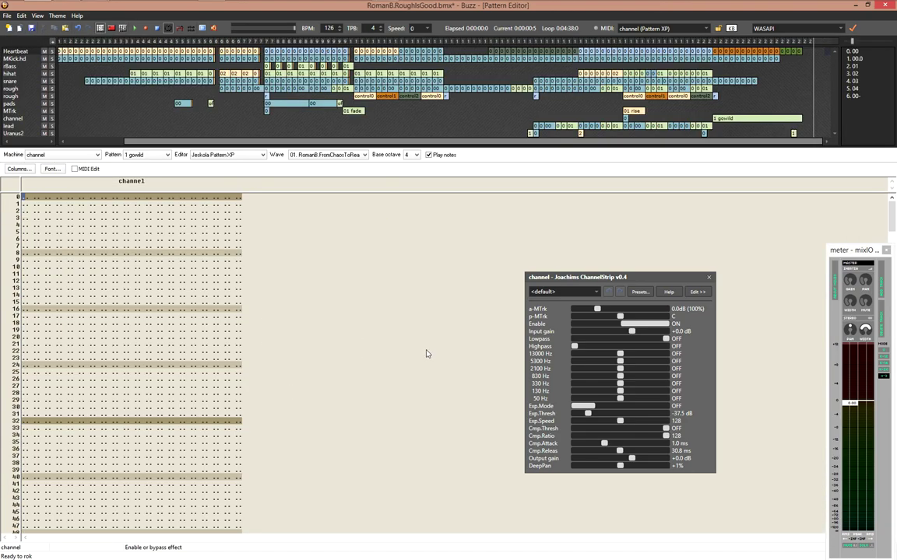
pyautogui.click(621, 469)
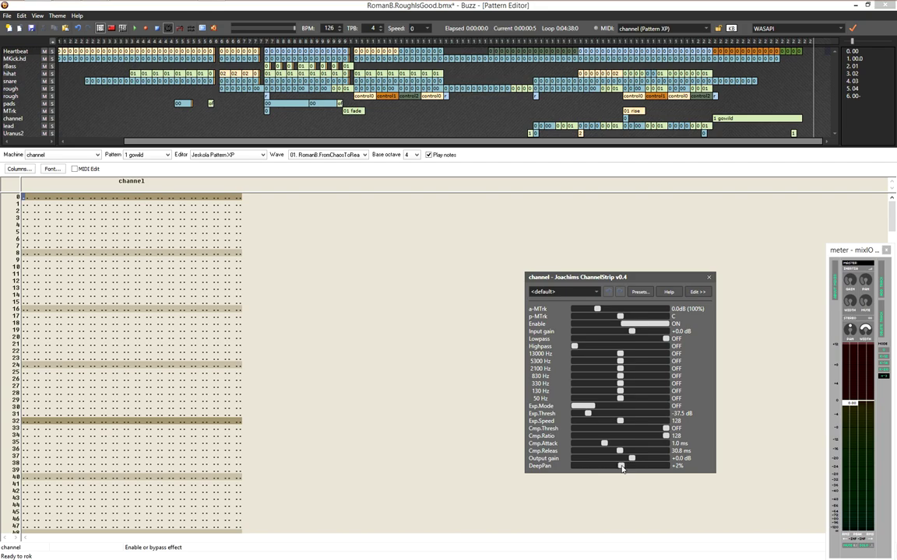
pyautogui.click(323, 311)
pyautogui.press('F4')
pyautogui.press('pageup')
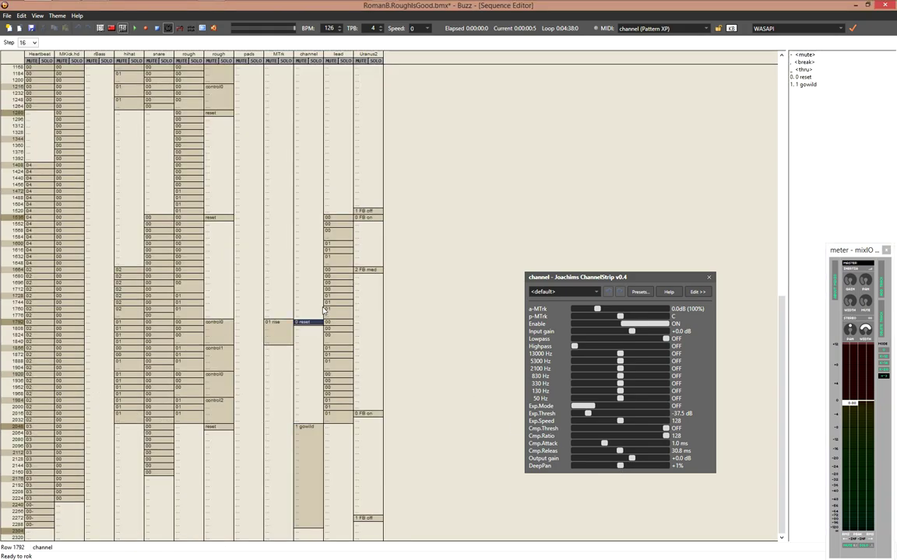
pyautogui.press('Return')
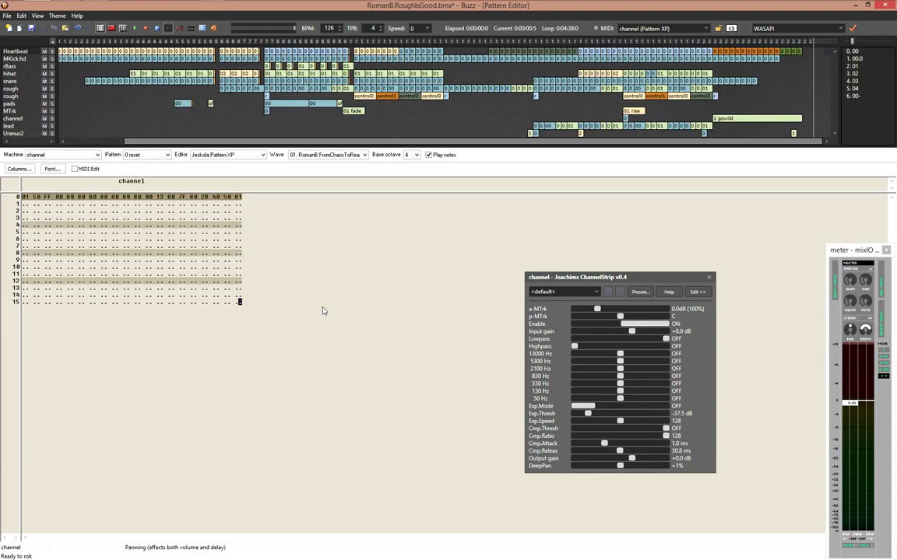
# Set 0 reset's first-row DeepPan to 80, save the song, and switch to 1 gowild
pyautogui.click(180, 198)
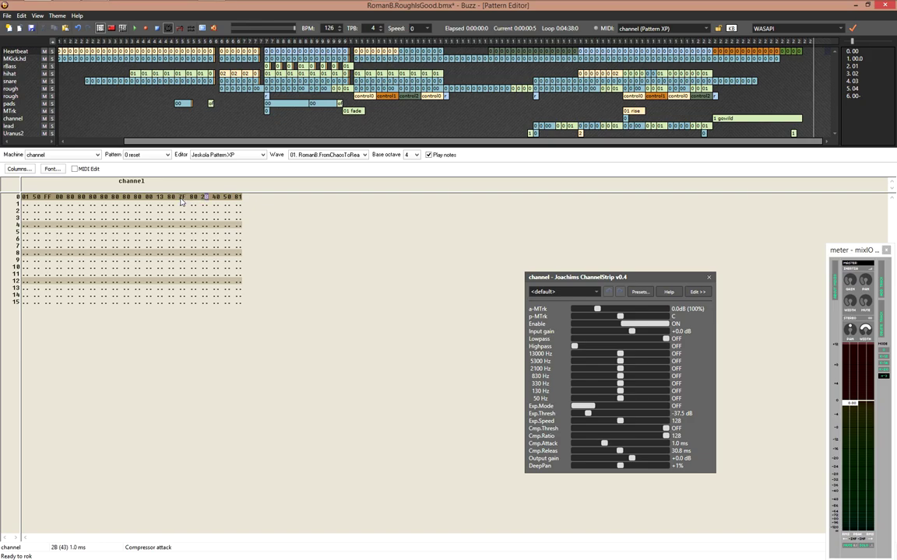
pyautogui.press('Right')
pyautogui.press('Right')
pyautogui.press('Right')
pyautogui.press('Right')
pyautogui.press('Right')
pyautogui.press('Right')
pyautogui.press('Right')
pyautogui.press('Right')
pyautogui.press('Right')
pyautogui.press('Right')
pyautogui.press('Right')
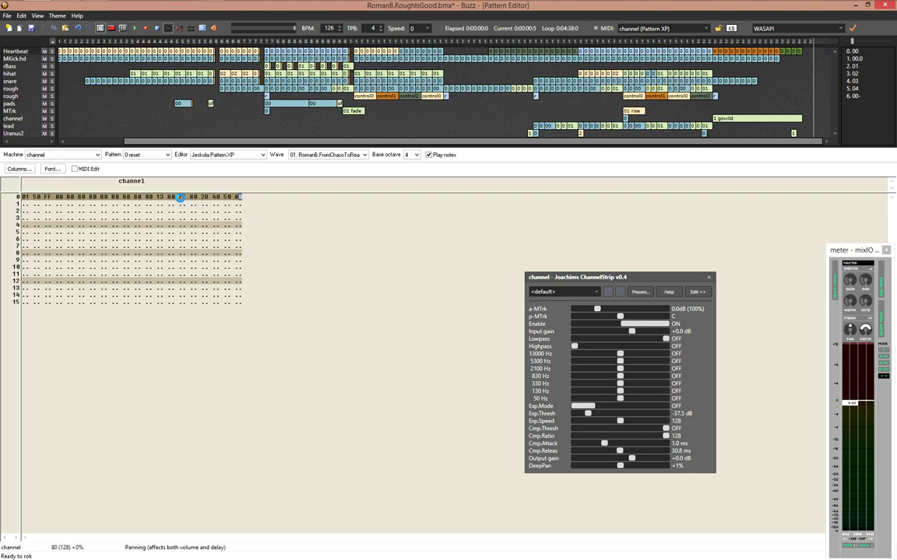
pyautogui.hotkey('ctrl', 's')
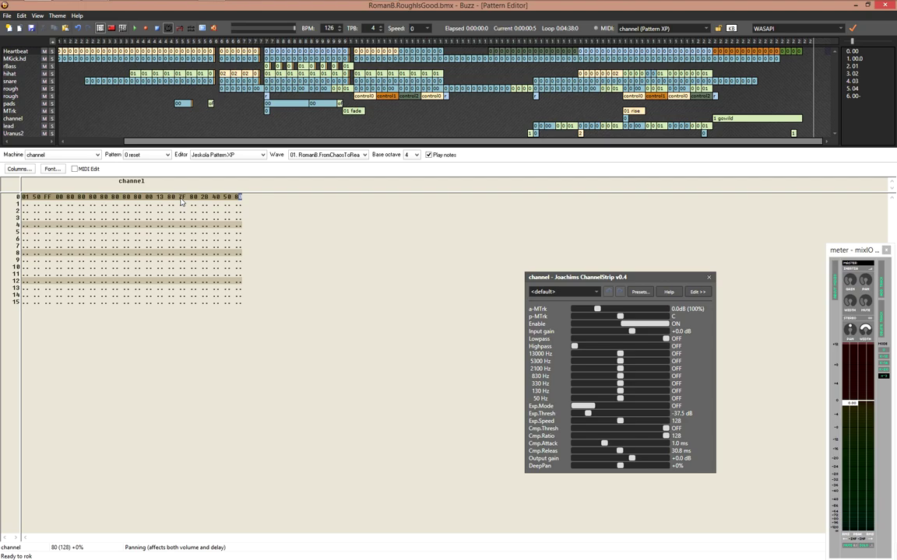
pyautogui.hotkey('alt', 'Down')
pyautogui.press('Down')
# Fill 1 gowild's DeepPan column with random values
pyautogui.press('Return')
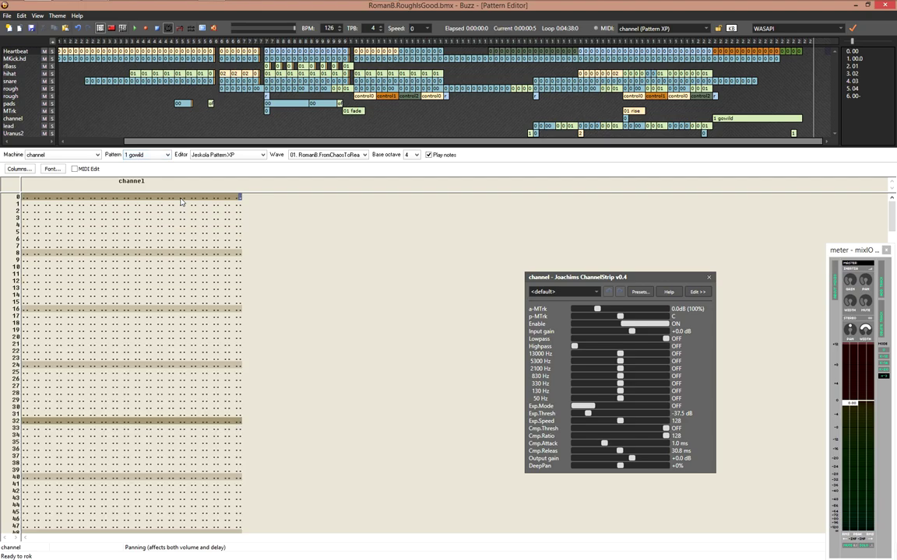
pyautogui.hotkey('ctrl', 'End')
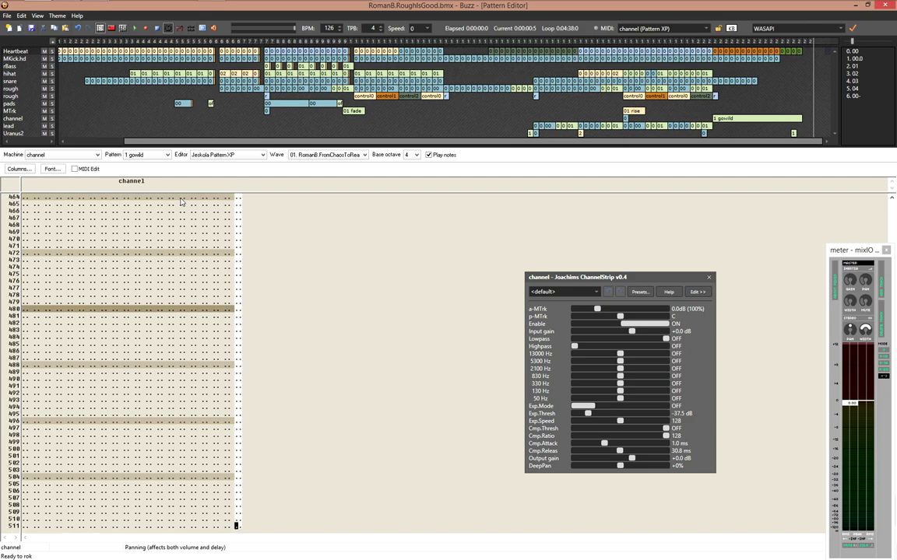
pyautogui.hotkey('ctrl', 'r')
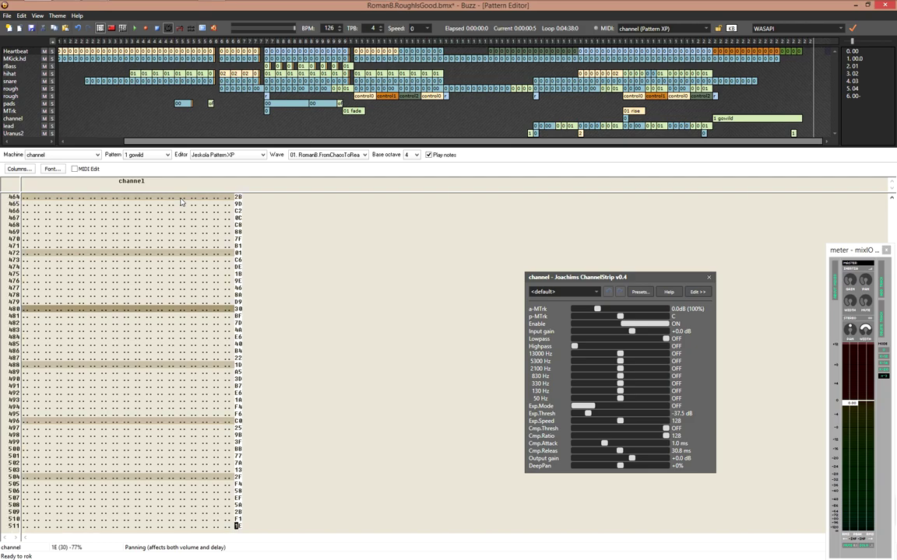
pyautogui.press('pageup')
pyautogui.press('pageup')
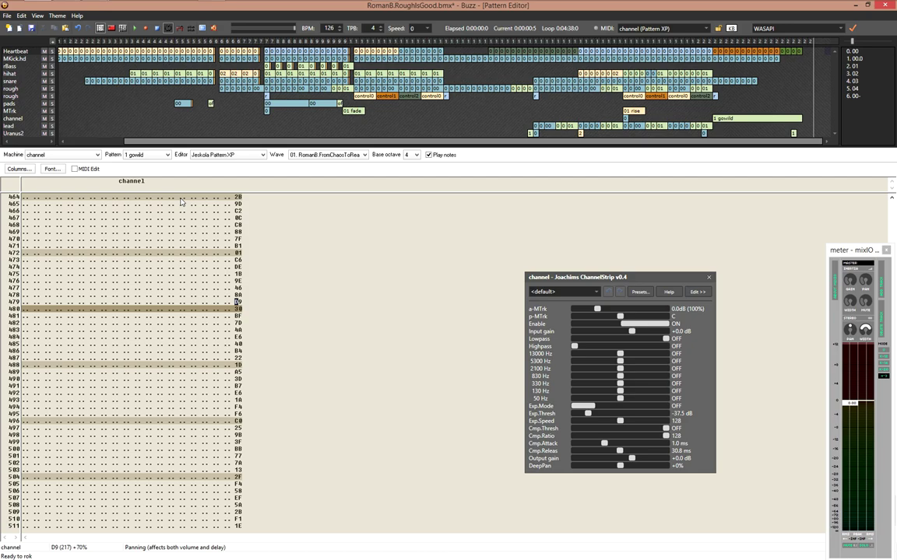
pyautogui.press('Down')
pyautogui.press('Down')
pyautogui.press('Down')
pyautogui.press('Down')
pyautogui.press('Down')
pyautogui.press('Down')
pyautogui.press('Down')
pyautogui.press('Down')
pyautogui.press('Down')
pyautogui.press('Down')
pyautogui.press('Down')
pyautogui.press('Down')
pyautogui.press('Down')
pyautogui.press('Down')
pyautogui.press('Down')
pyautogui.press('Down')
pyautogui.press('Down')
pyautogui.press('pagedown')
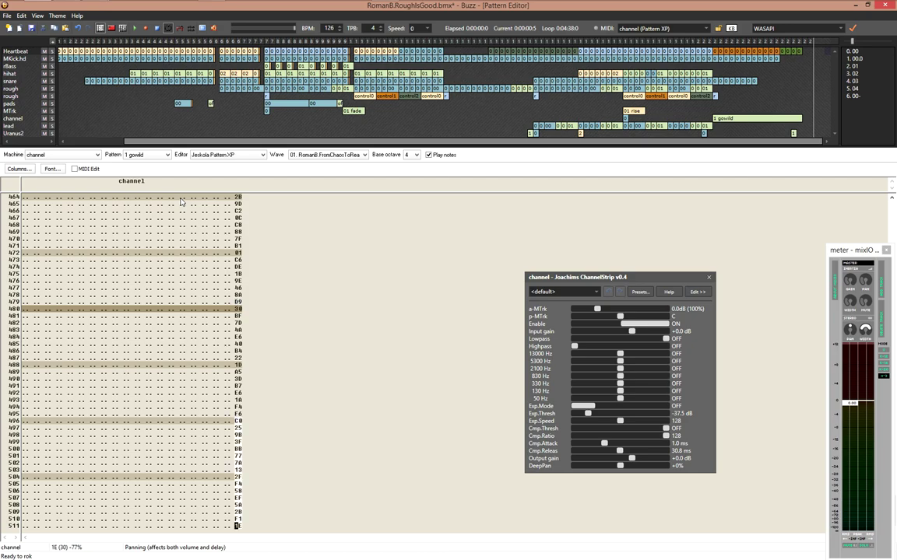
# Set row 511 to 80, interpolate rows 496–511 down to 80, and play the song
pyautogui.write('8')
pyautogui.press('Right')
pyautogui.press('pageup')
pyautogui.press('Left')
pyautogui.hotkey('ctrl', 'i')
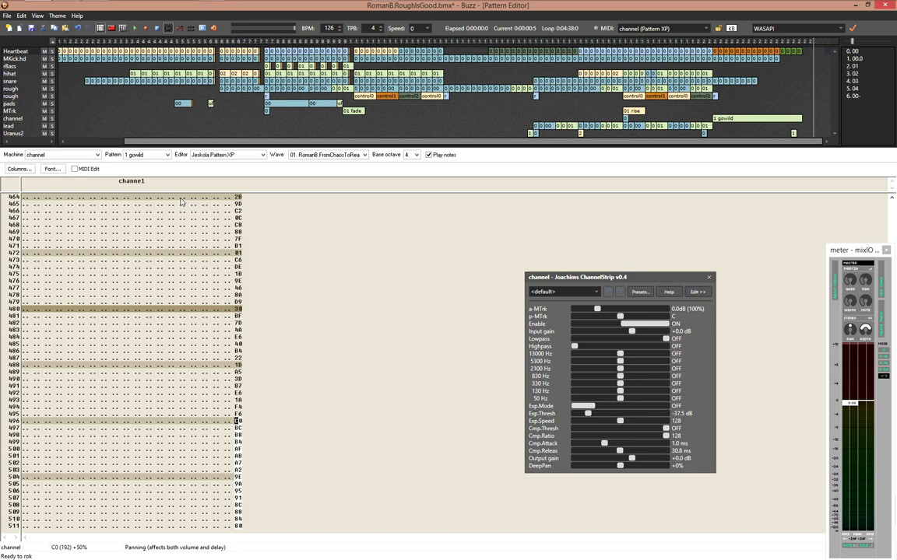
pyautogui.press('F4')
pyautogui.press('F5')
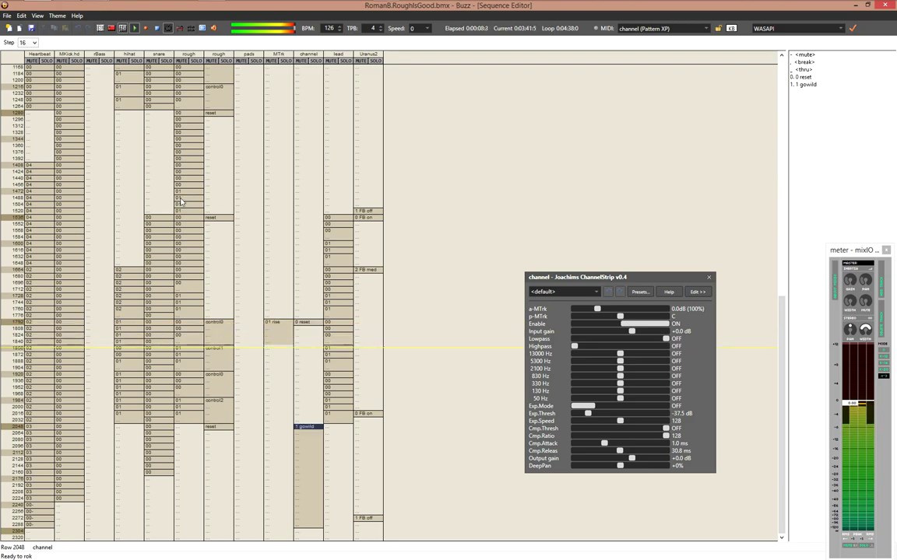
# Rename the 1 gowild pattern to '1 wild pan' in Pattern Properties
pyautogui.press('F2')
pyautogui.hotkey('ctrl', 'BackSpace')
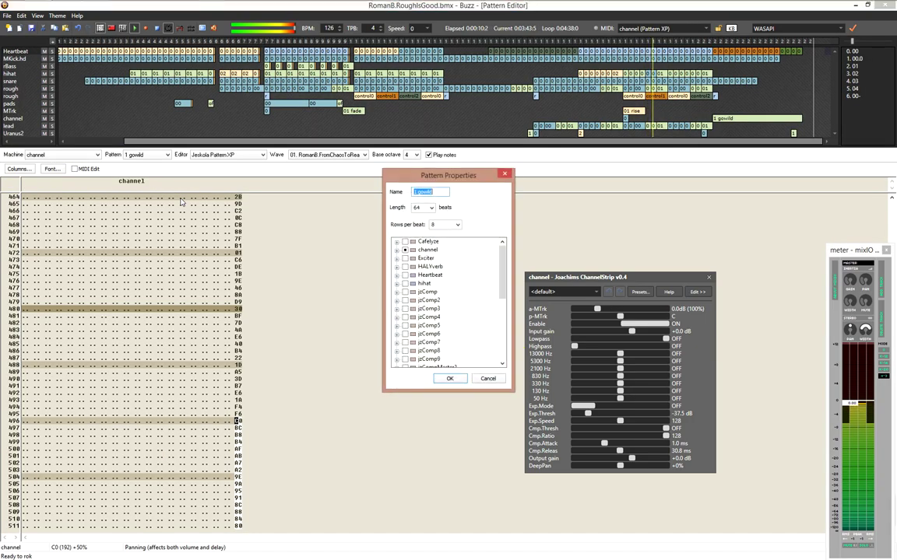
pyautogui.write('1 wild')
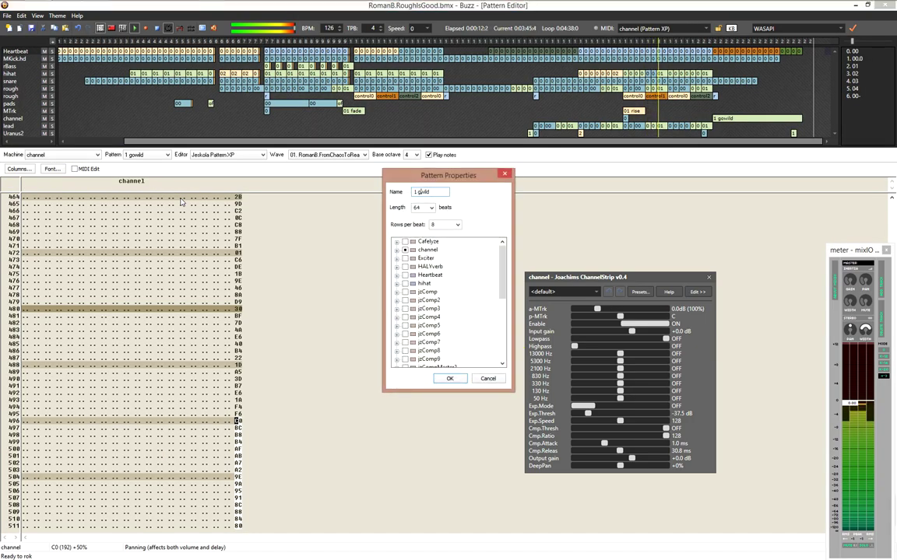
pyautogui.write(' pan')
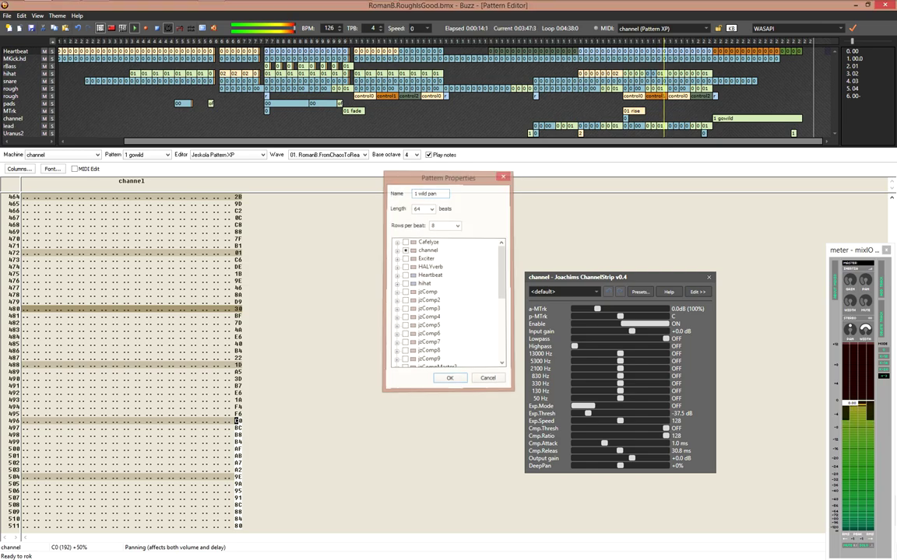
pyautogui.press('Return')
pyautogui.press('F4')
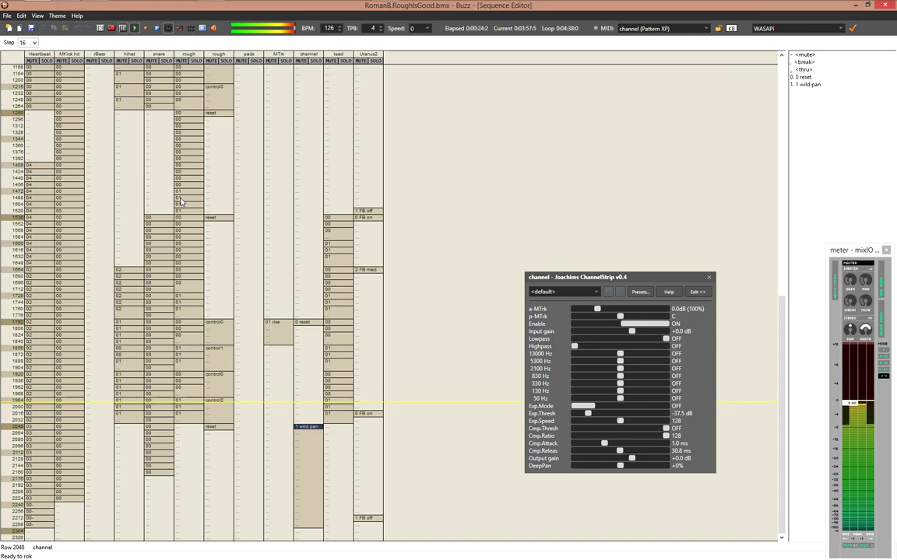
# Open the Cafelyze analyzer from the machine graph and move its window further right
pyautogui.press('F3')
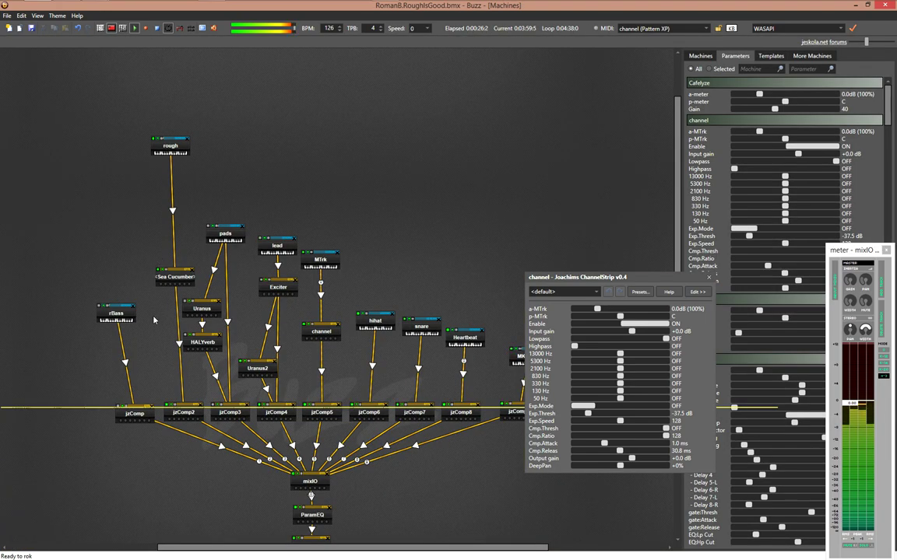
pyautogui.scroll(-3, 366, 487)
pyautogui.doubleClick(383, 453)
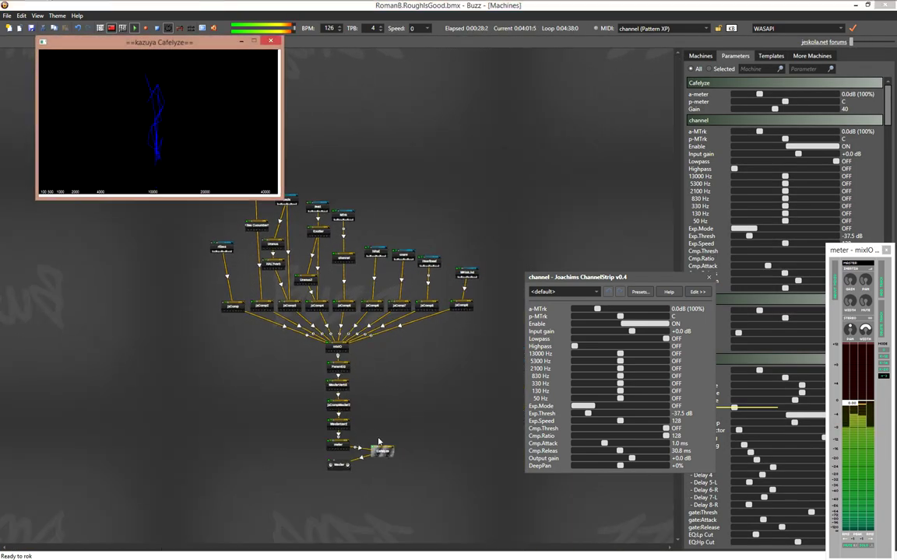
pyautogui.moveTo(196, 39); pyautogui.dragTo(605, 67)
pyautogui.press('F4')
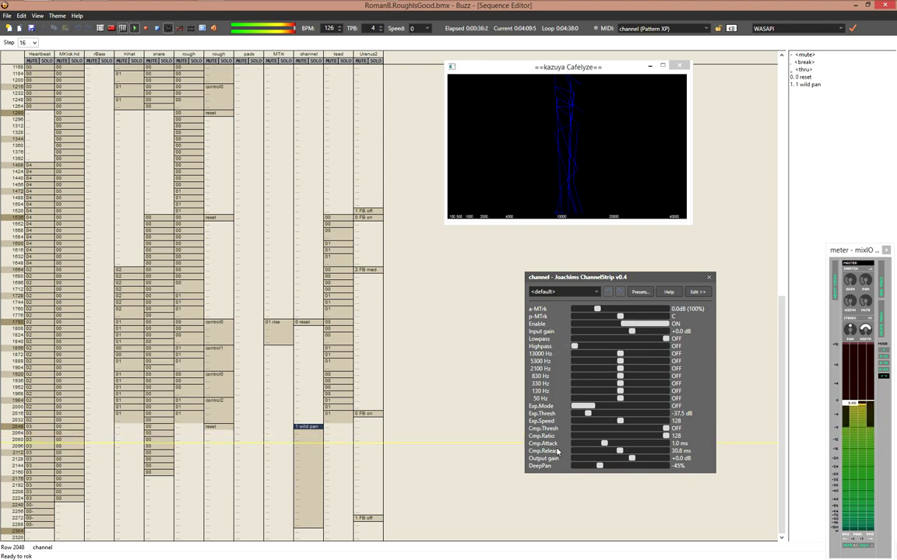
# Add a Joachims Volume machine (Amp) at the right end of the compressor row via a 'joa' search
pyautogui.press('F3')
pyautogui.doubleClick(498, 466)
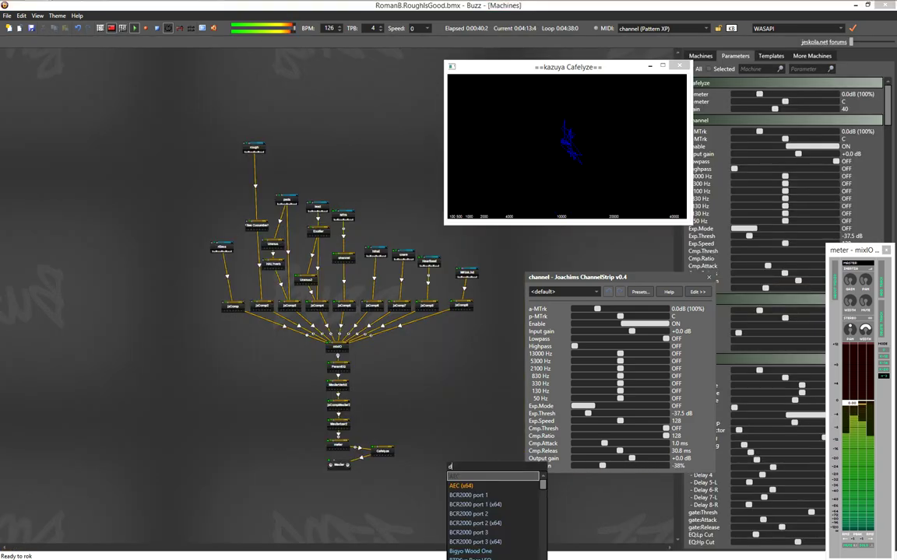
pyautogui.write('joa')
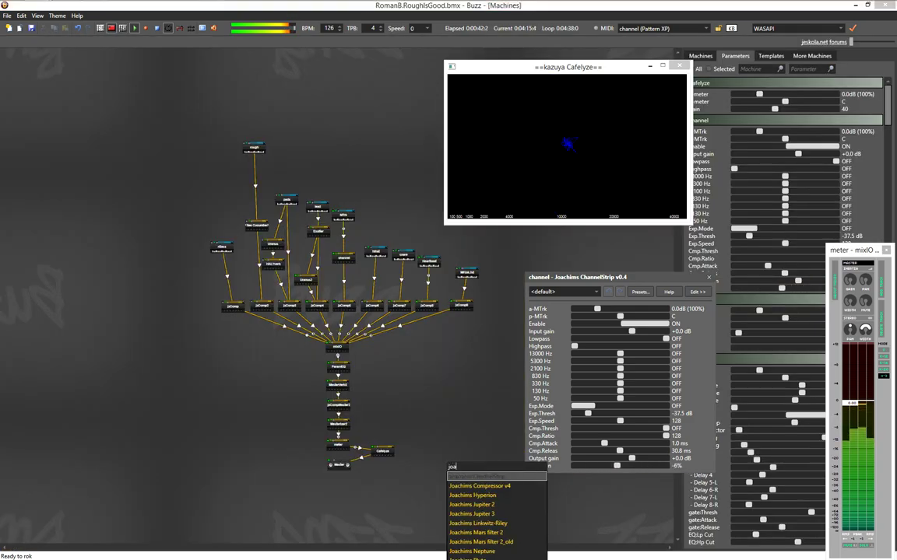
pyautogui.click(453, 392)
pyautogui.write('joa')
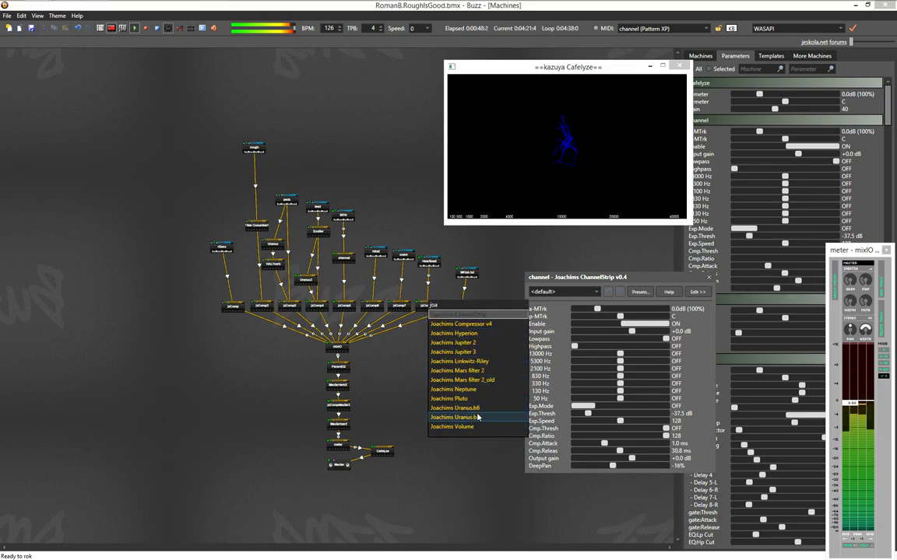
pyautogui.click(468, 426)
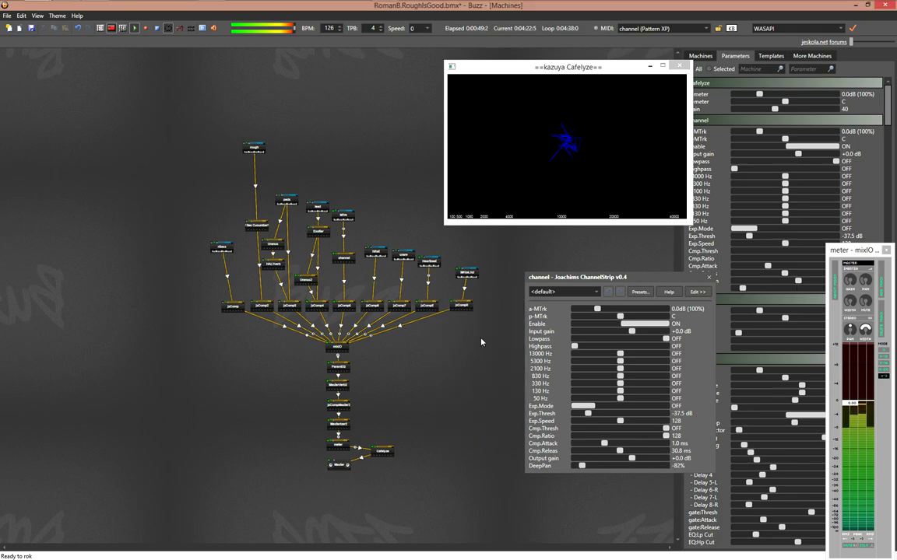
# Check the new Amp machine's parameters, then delete the Amp machine
pyautogui.doubleClick(470, 305)
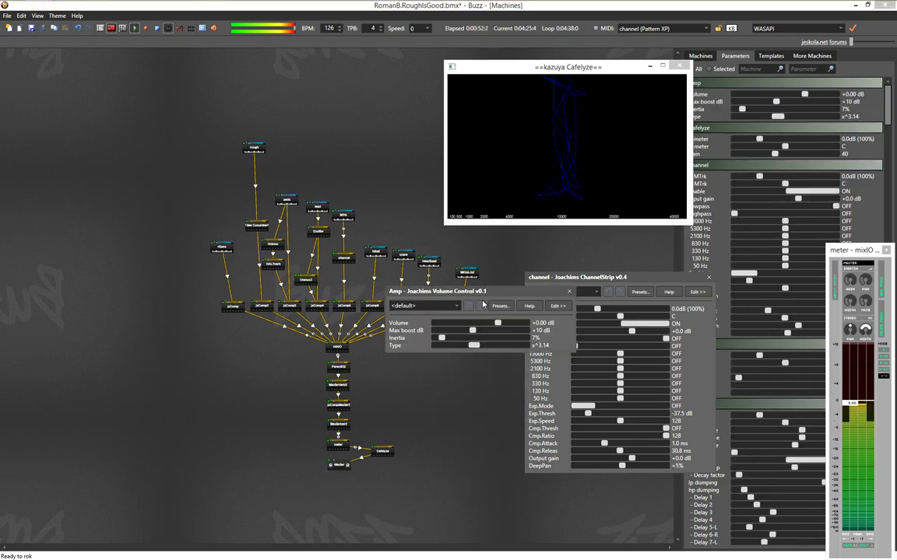
pyautogui.press('Escape')
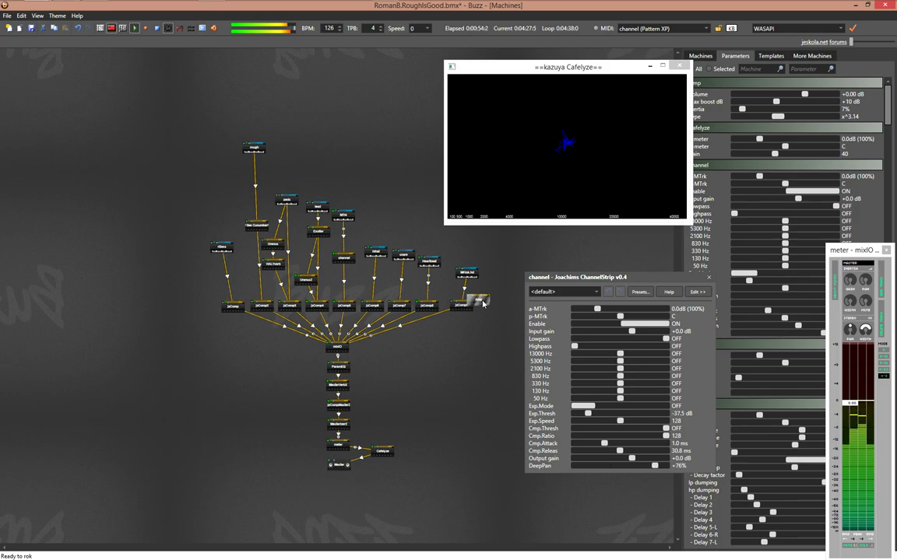
pyautogui.press('Delete')
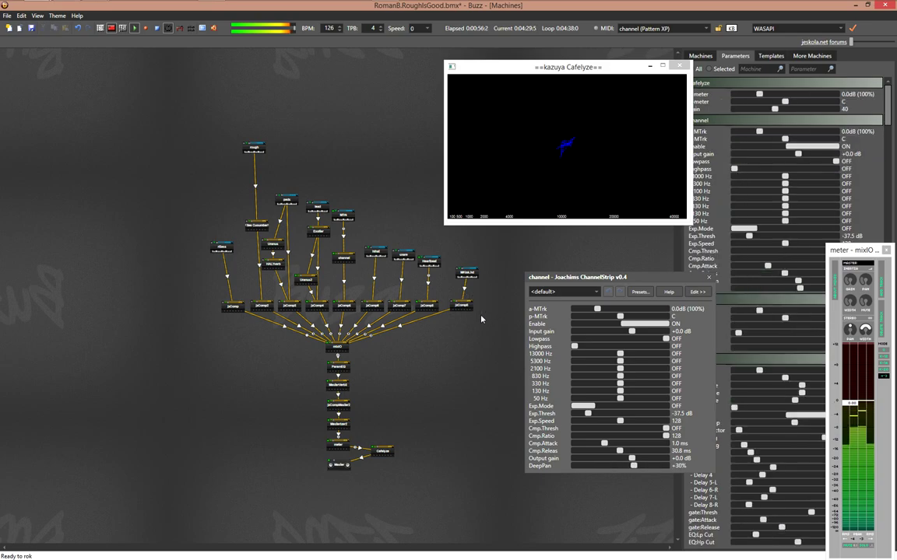
# Browse the 'joa' machine list (Jupiter 2, Pluto, Hyperion, Jupiter 3, Neptune) without adding anything
pyautogui.write('joa')
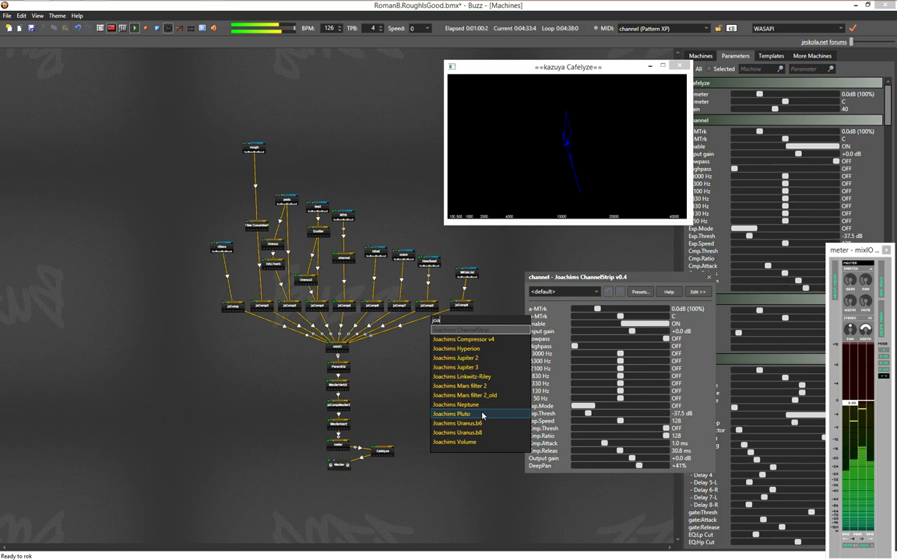
pyautogui.press('Escape')
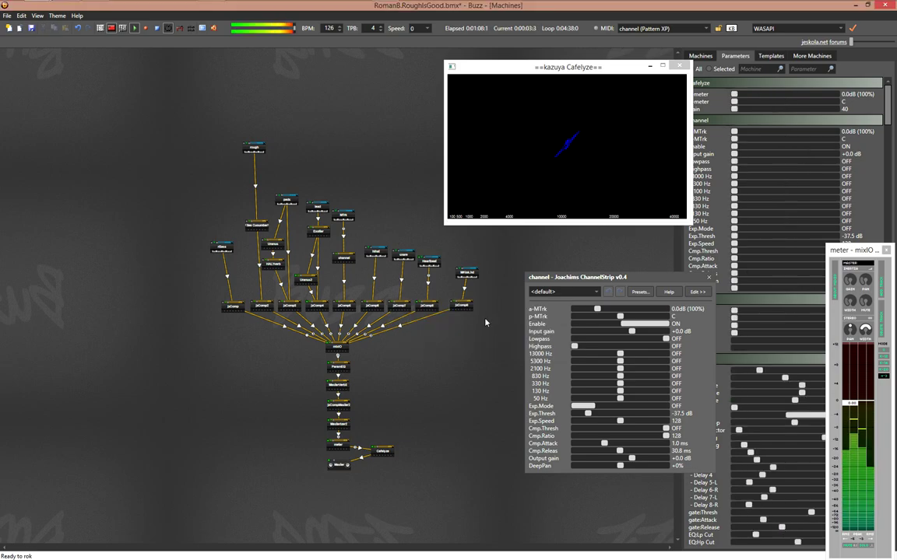
pyautogui.write('joa')
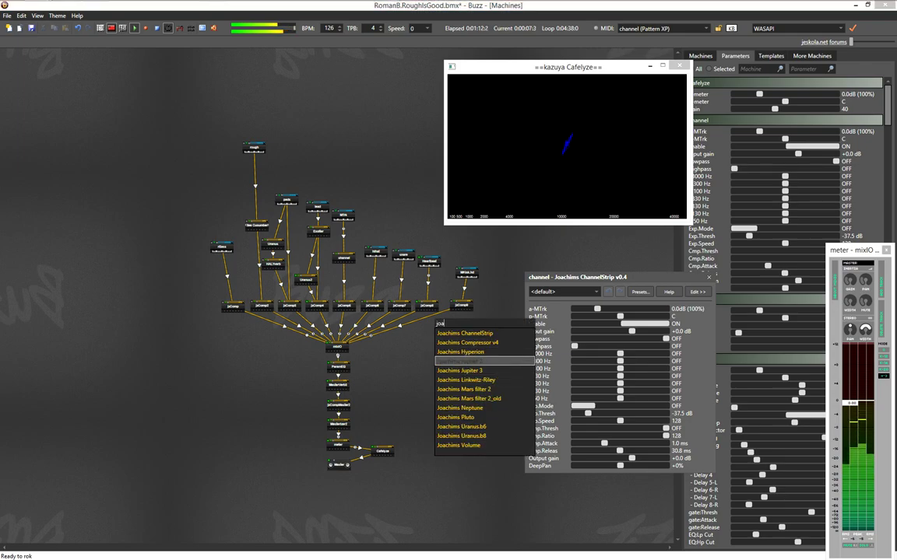
pyautogui.press('Down')
pyautogui.press('Down')
pyautogui.press('Down')
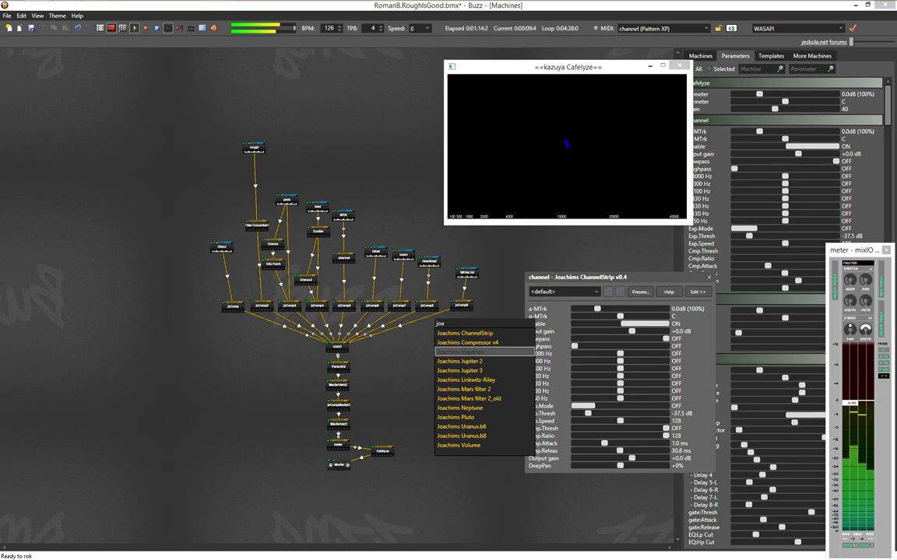
pyautogui.press('Down')
pyautogui.press('Down')
pyautogui.press('Down')
pyautogui.press('Down')
pyautogui.press('Down')
pyautogui.press('Down')
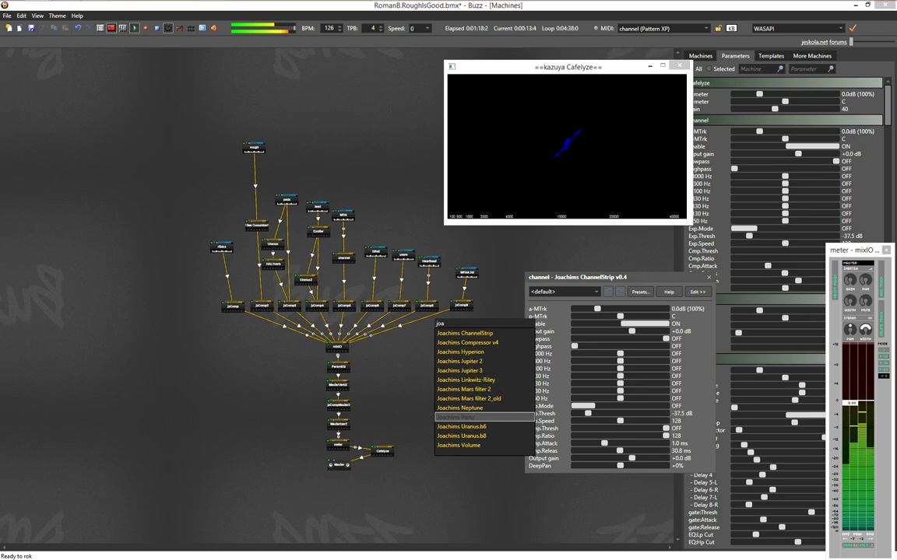
pyautogui.press('Up')
pyautogui.press('Up')
pyautogui.press('Up')
pyautogui.press('Up')
pyautogui.press('Up')
pyautogui.press('Up')
pyautogui.press('Up')
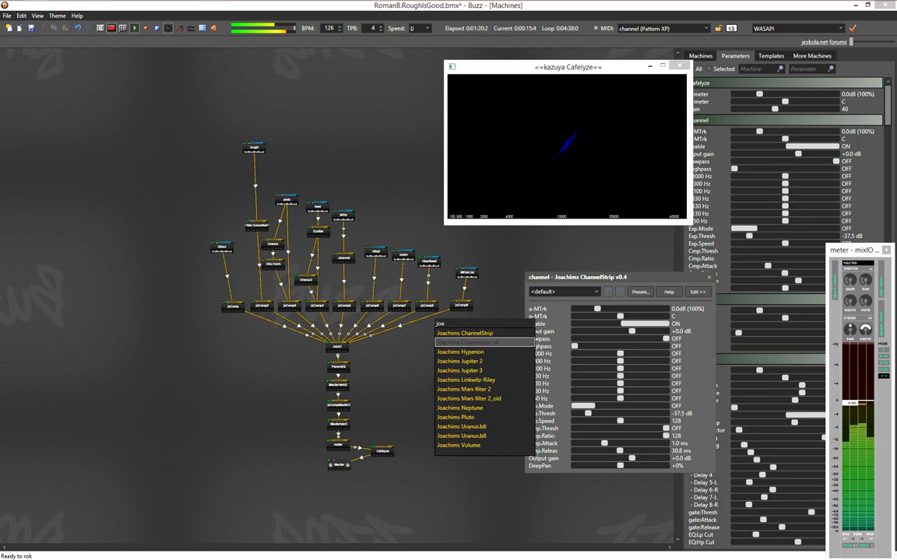
pyautogui.press('Down')
pyautogui.press('Down')
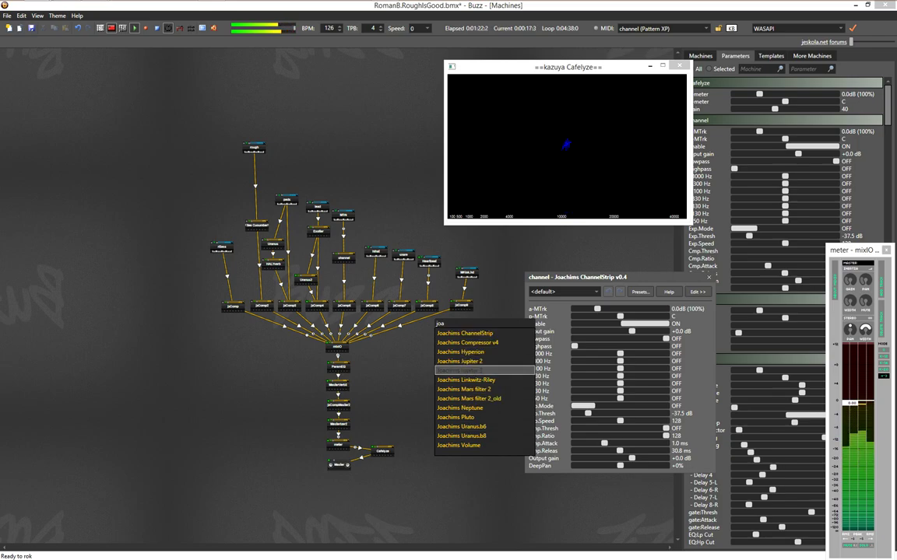
pyautogui.press('Down')
pyautogui.press('Down')
pyautogui.press('Down')
pyautogui.press('Down')
pyautogui.press('Up')
pyautogui.press('Up')
pyautogui.press('Up')
pyautogui.press('Up')
pyautogui.press('Up')
pyautogui.press('Up')
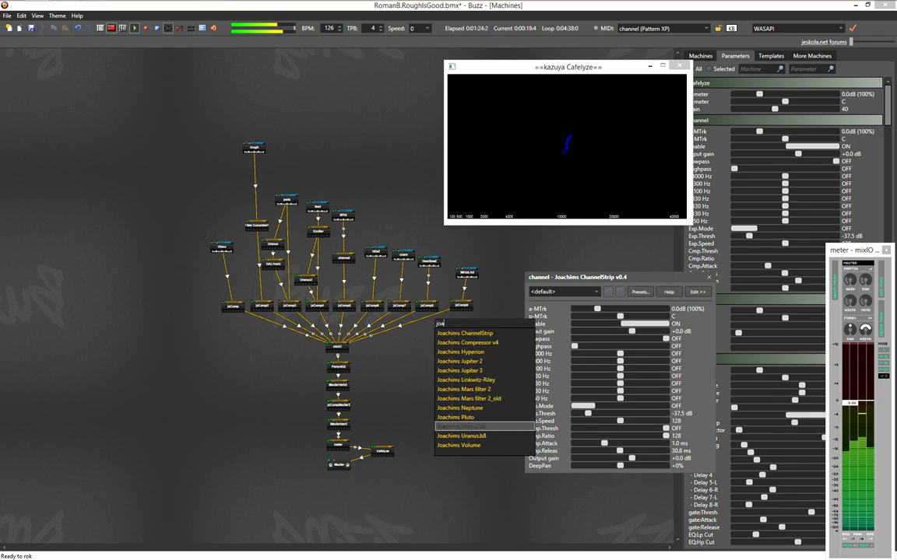
pyautogui.press('Escape')
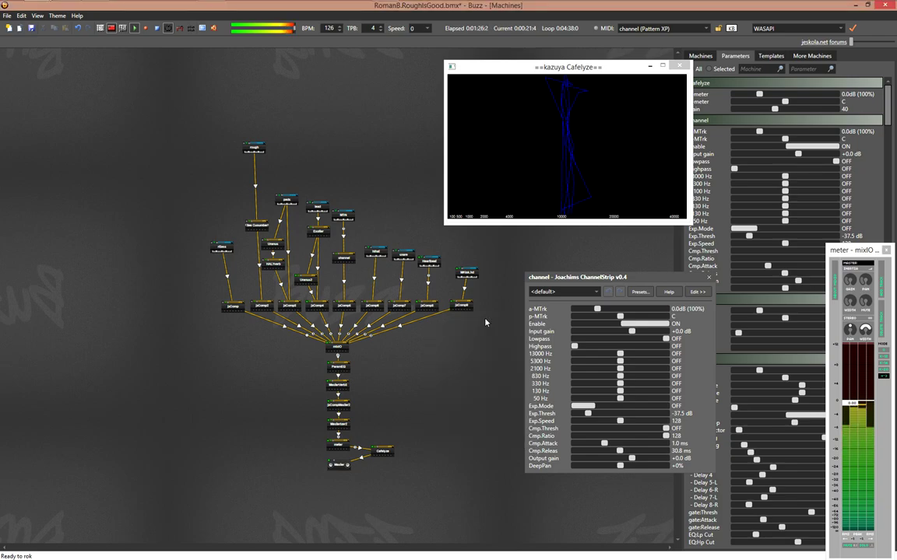
# Close the ChannelStrip parameters window and the Cafelyze analyzer window
pyautogui.press('Escape')
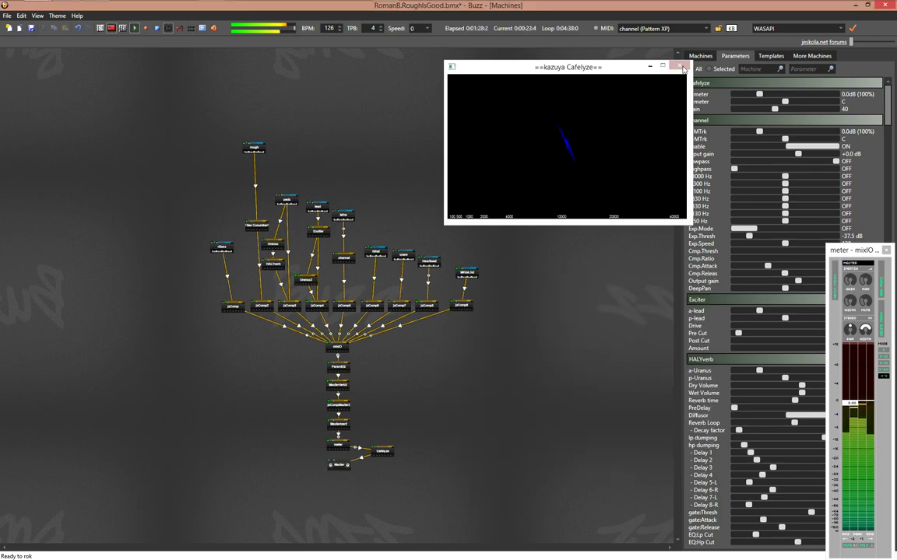
pyautogui.moveTo(623, 63); pyautogui.dragTo(578, 70)
pyautogui.click(634, 70)
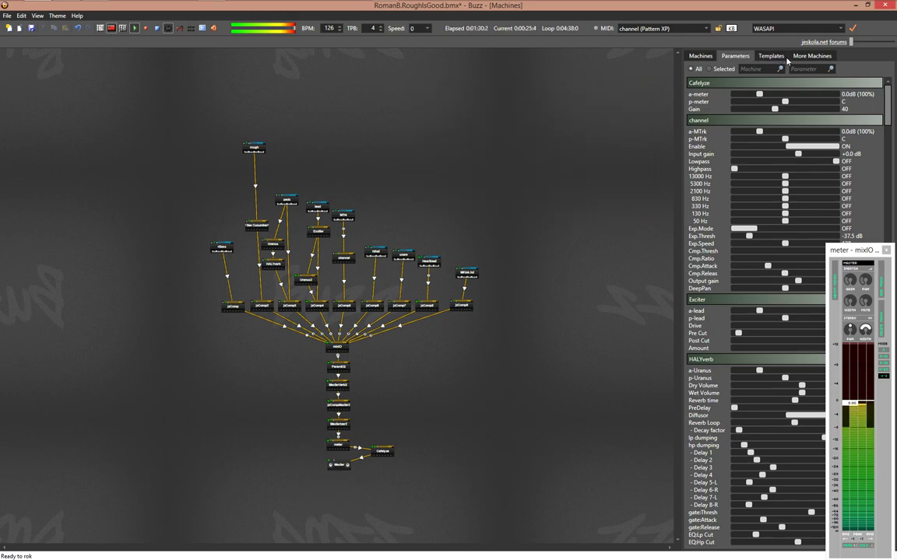
# Filter machines by 'joa', try Joachims Pluto and Neptune, then list all additional machines
pyautogui.click(697, 57)
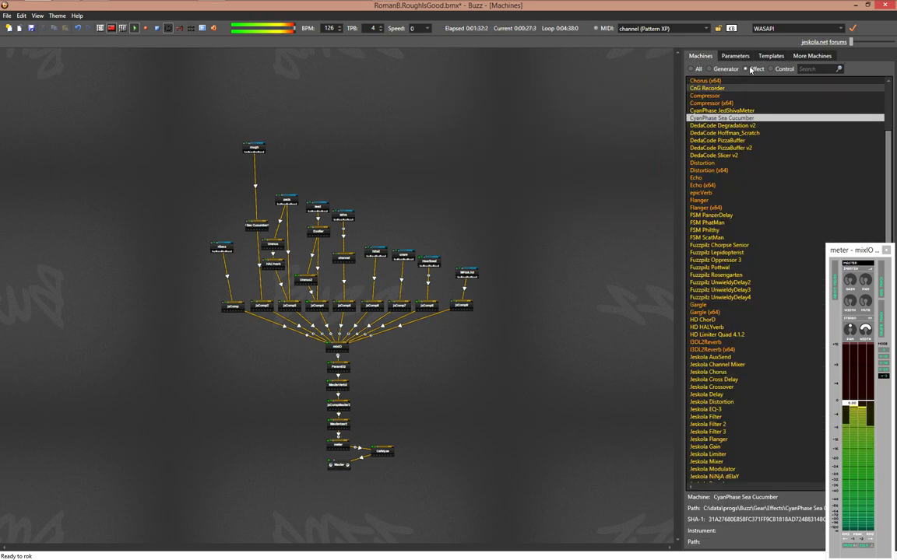
pyautogui.click(824, 70)
pyautogui.write('joa')
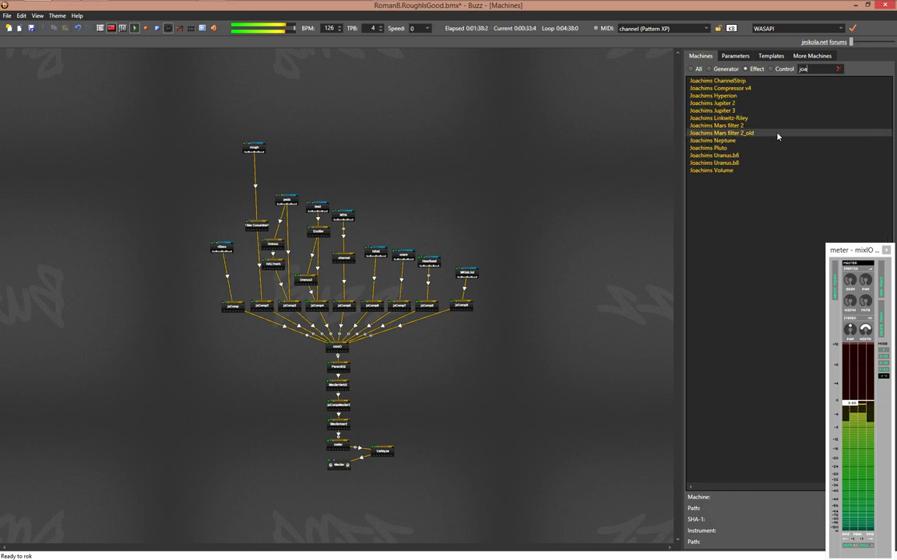
pyautogui.click(706, 147)
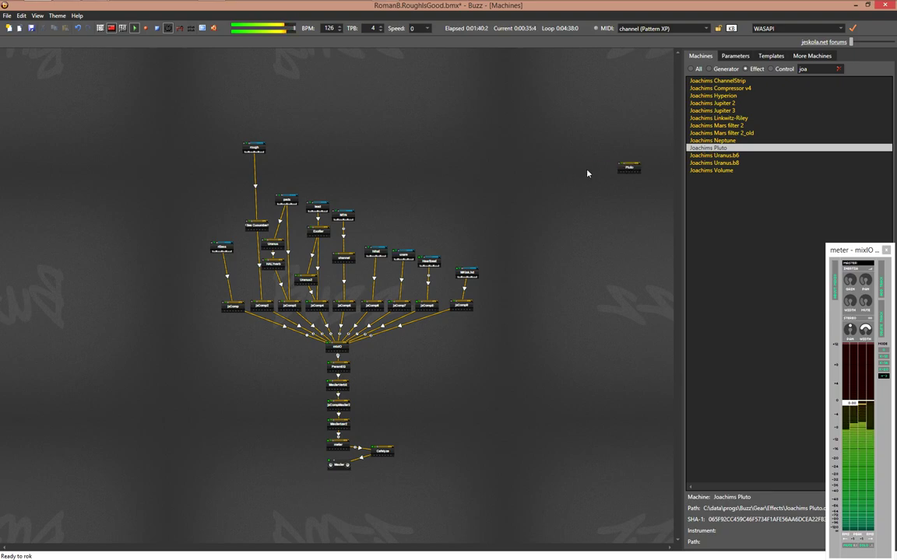
pyautogui.doubleClick(631, 170)
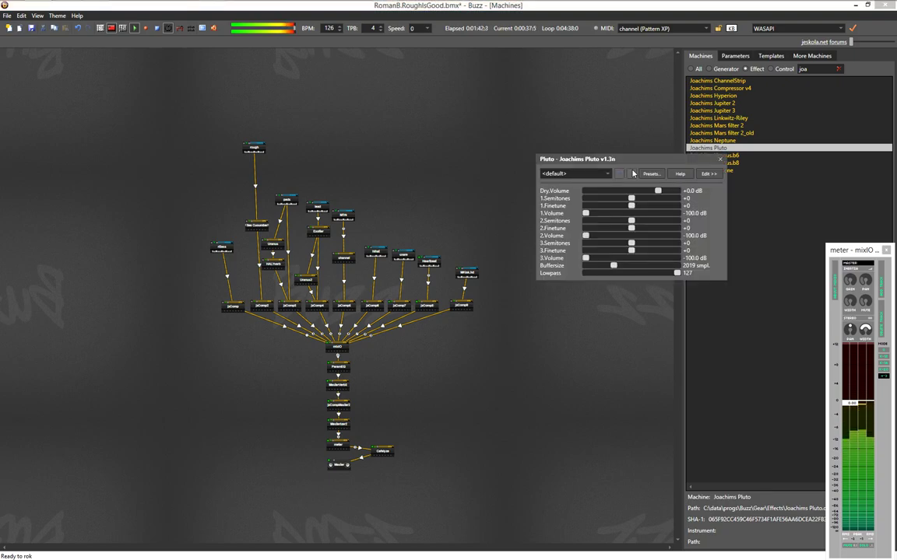
pyautogui.click(720, 159)
pyautogui.moveTo(712, 141); pyautogui.dragTo(580, 156)
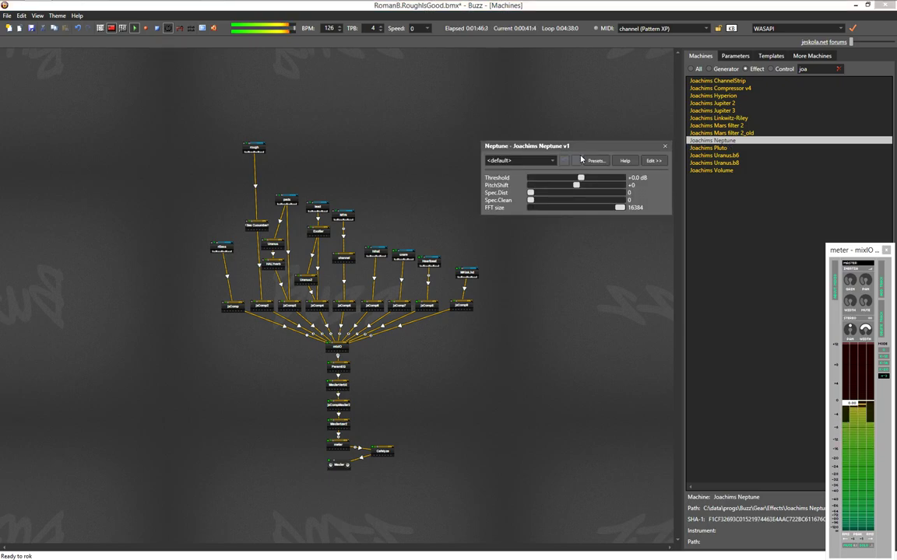
pyautogui.click(664, 146)
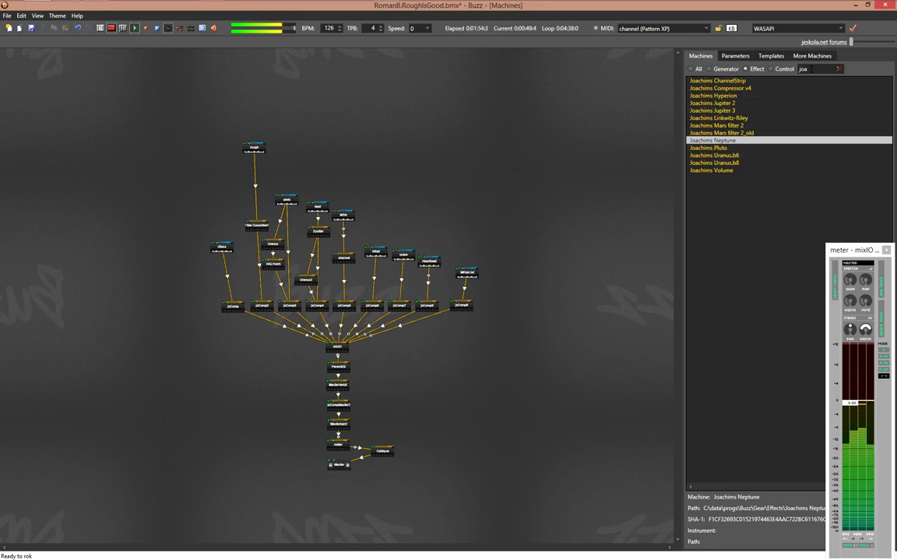
pyautogui.click(793, 57)
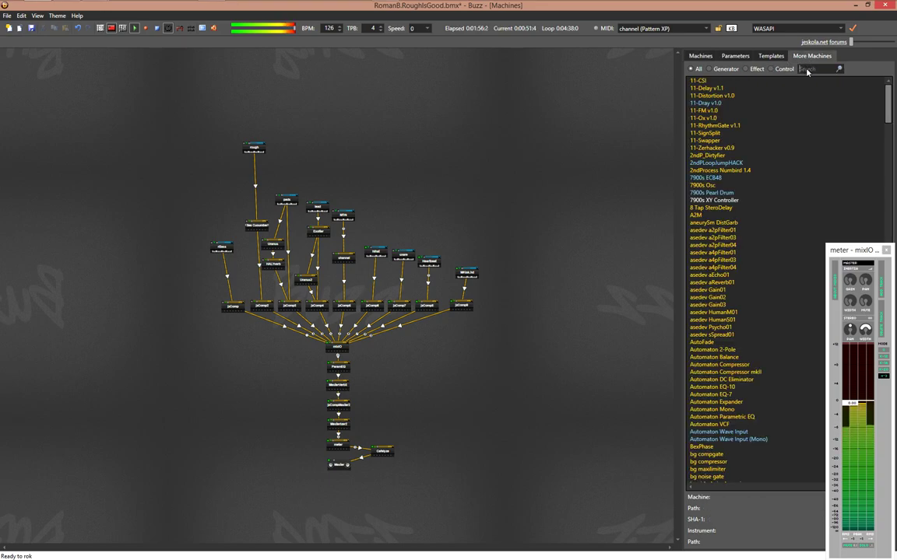
# Find Joachims DeepPan among the additional machines via 'joa' and open its parameter window
pyautogui.click(806, 70)
pyautogui.write('joa')
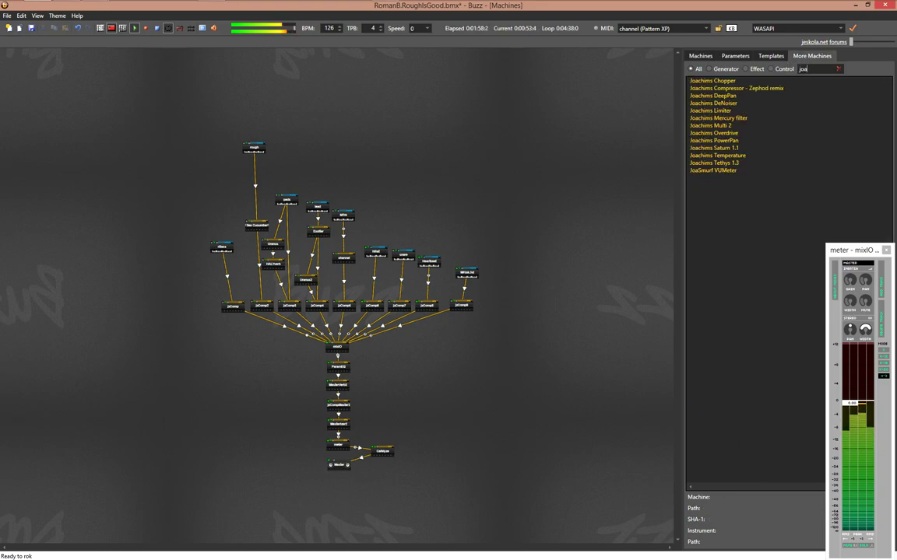
pyautogui.click(728, 97)
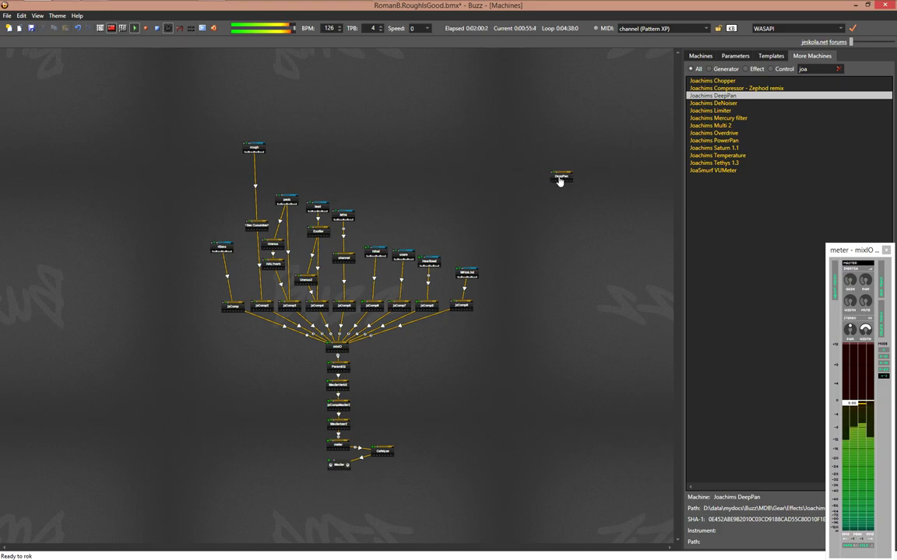
pyautogui.doubleClick(560, 178)
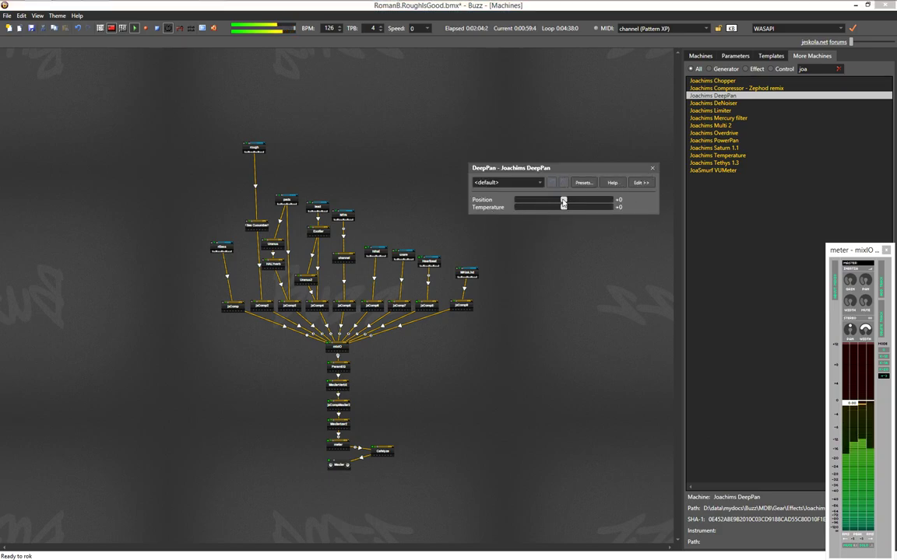
pyautogui.moveTo(562, 171); pyautogui.dragTo(669, 376)
# Insert DeepPan between channel and jzComp5, set its Position fully left, and show the sequence
pyautogui.moveTo(550, 180); pyautogui.dragTo(334, 285)
pyautogui.click(344, 260)
pyautogui.click(347, 283)
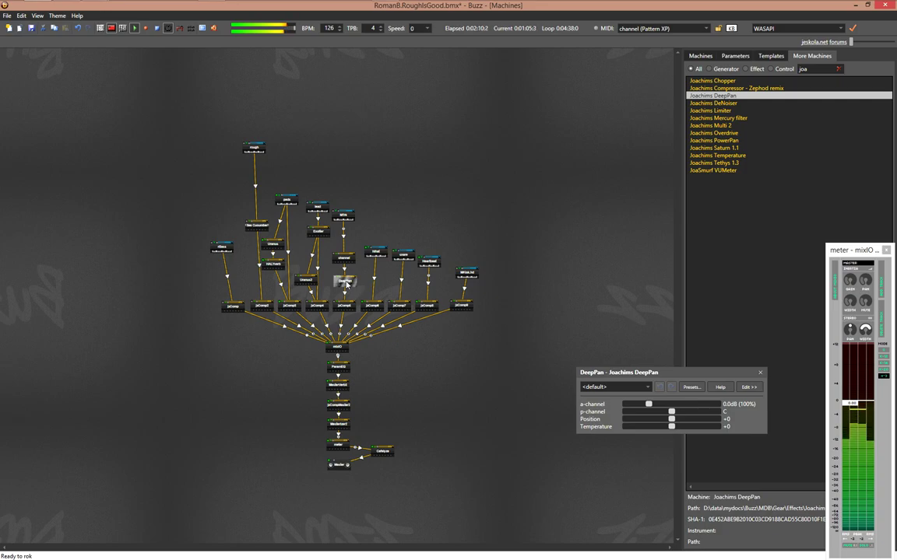
pyautogui.moveTo(671, 419); pyautogui.dragTo(606, 422)
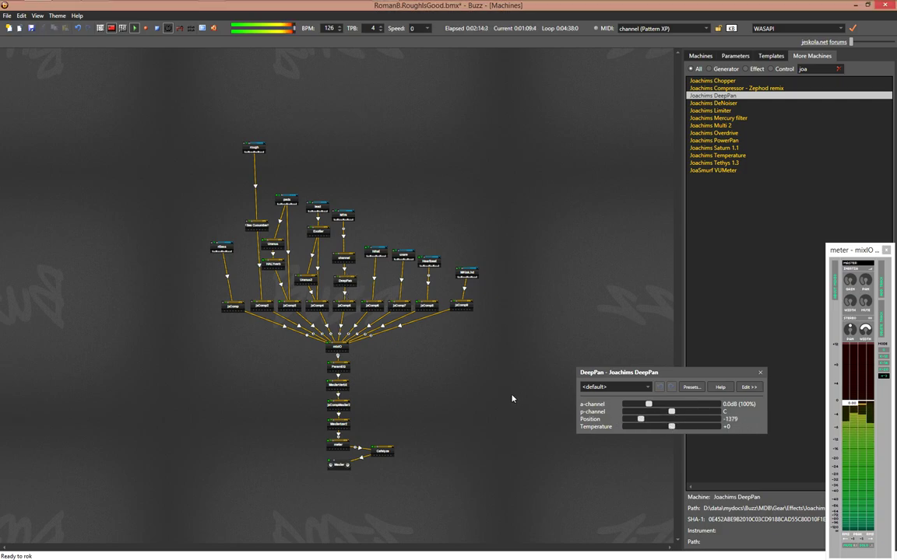
pyautogui.press('F4')
# Play from row 1792 while sweeping DeepPan's Position fully right to +2047, then stop
pyautogui.click(308, 321)
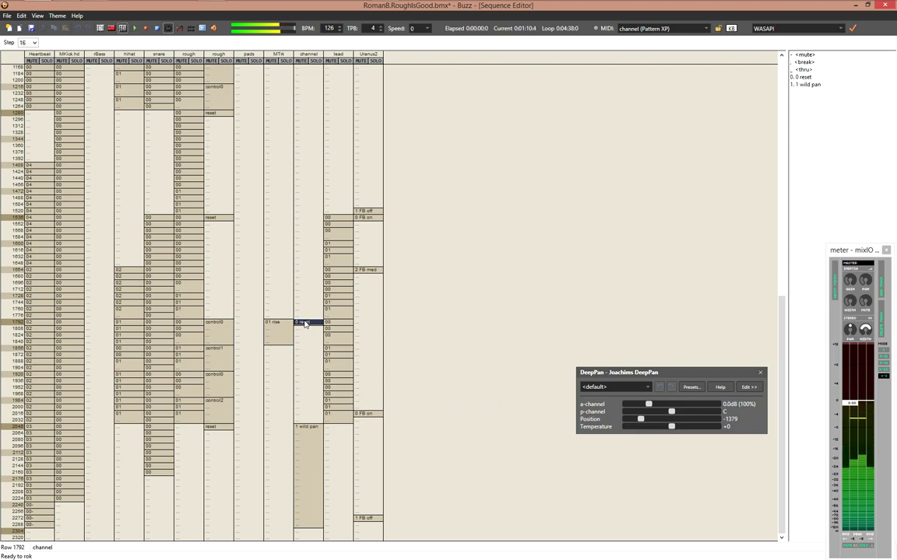
pyautogui.press('F5')
pyautogui.moveTo(638, 421); pyautogui.dragTo(728, 417)
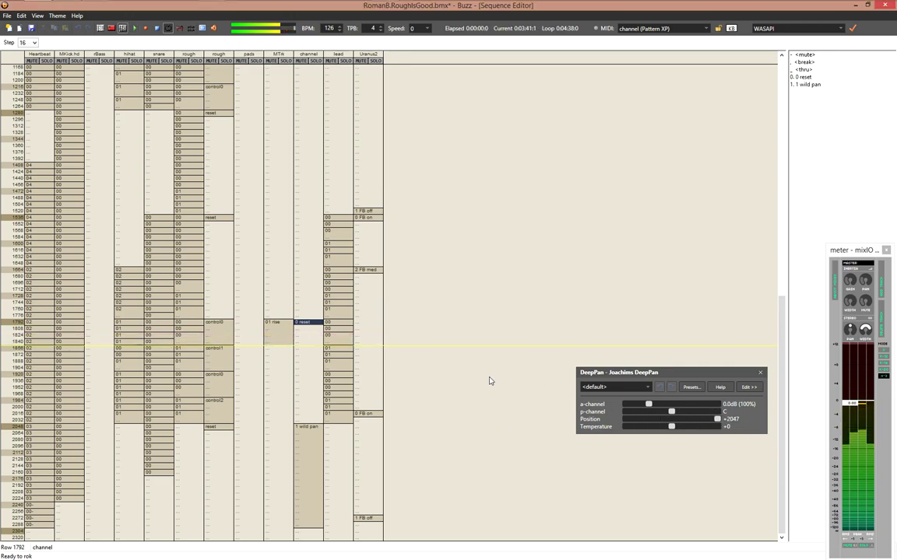
pyautogui.press('F8')
# Add a DeepPan track, move it between MTrk and channel, and open its pattern 00
pyautogui.press('Insert')
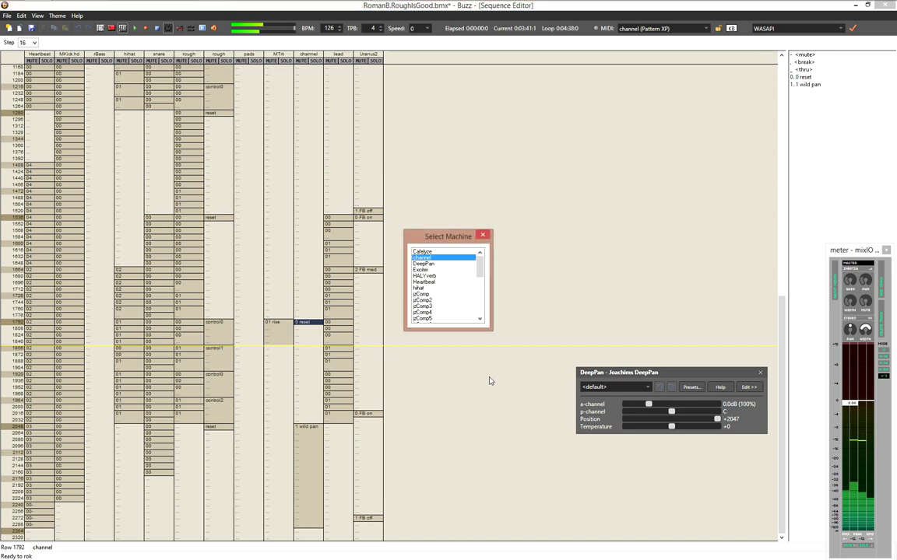
pyautogui.press('Down')
pyautogui.press('Return')
pyautogui.press('Right')
pyautogui.press('Right')
pyautogui.press('Right')
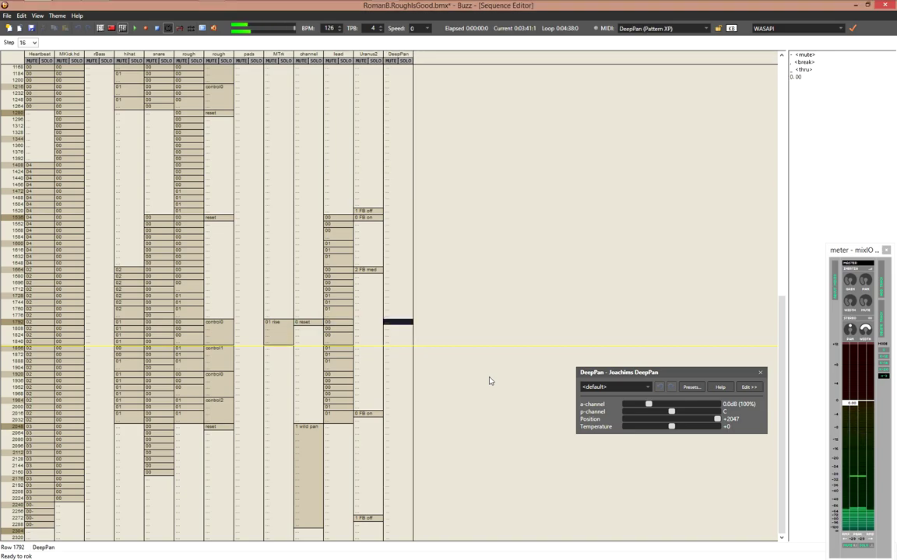
pyautogui.hotkey('ctrl', 'Left')
pyautogui.hotkey('ctrl', 'Left')
pyautogui.hotkey('ctrl', 'Left')
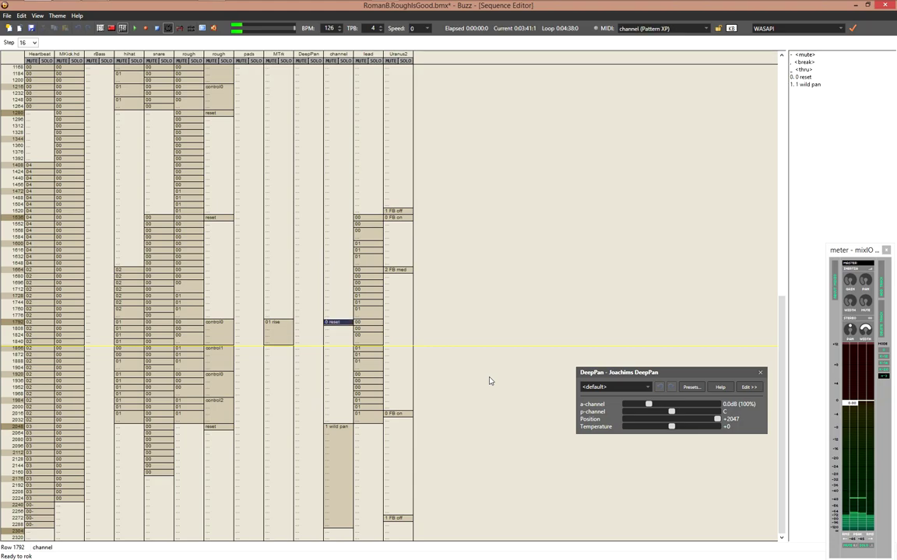
pyautogui.press('Return')
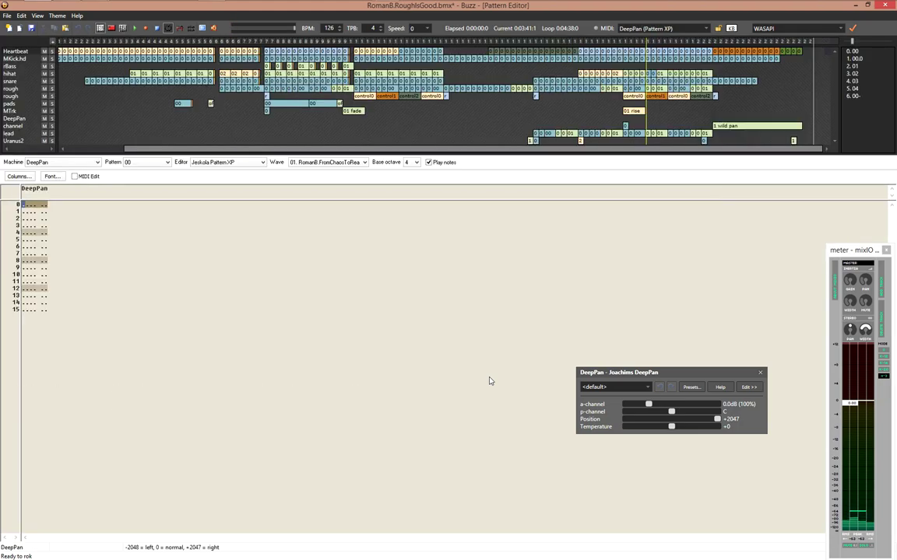
# Enter Position values (0fff08900) in pattern 00 and play the song to hear the pan
pyautogui.write('0fff')
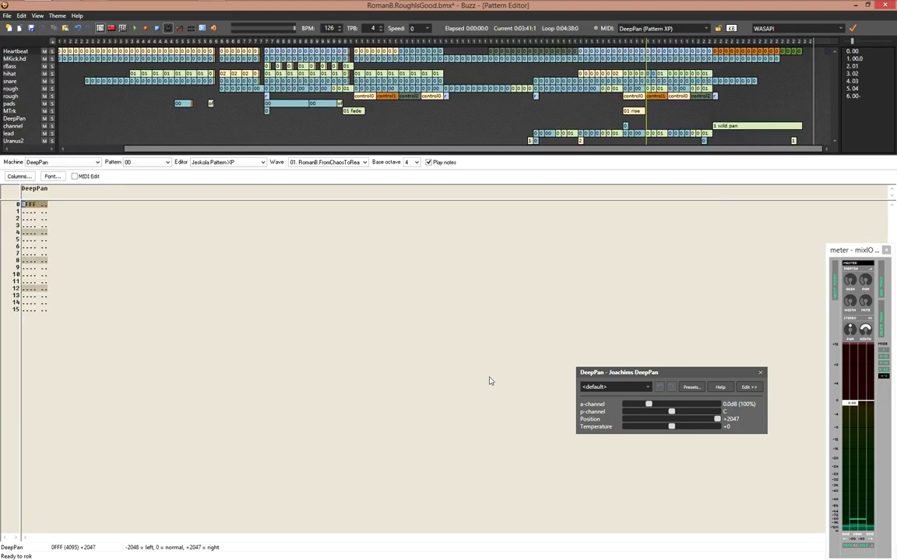
pyautogui.write('08')
pyautogui.write('90')
pyautogui.write('00')
pyautogui.press('F5')
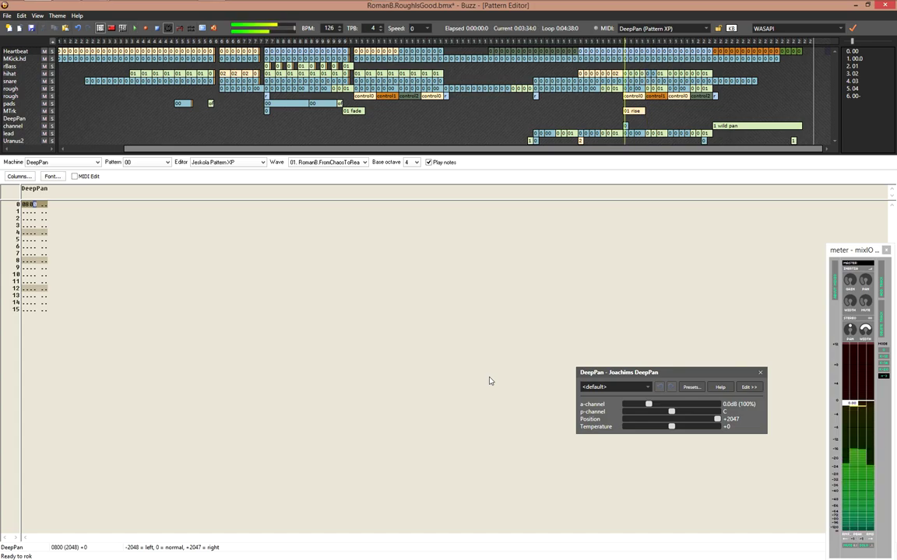
pyautogui.press('F4')
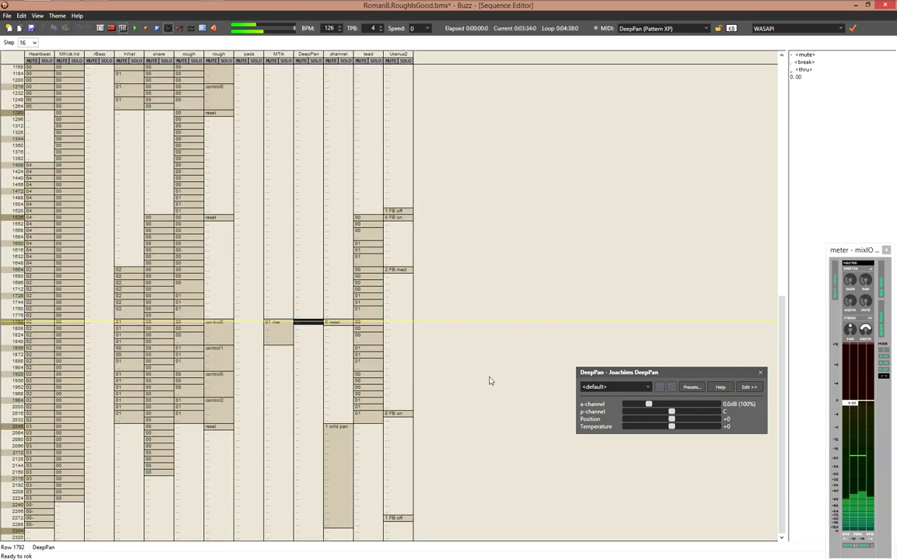
# Create DeepPan pattern 01 at row 1792 with a 64-beat length
pyautogui.press('Up')
pyautogui.press('Return')
pyautogui.hotkey('ctrl', 'Return')
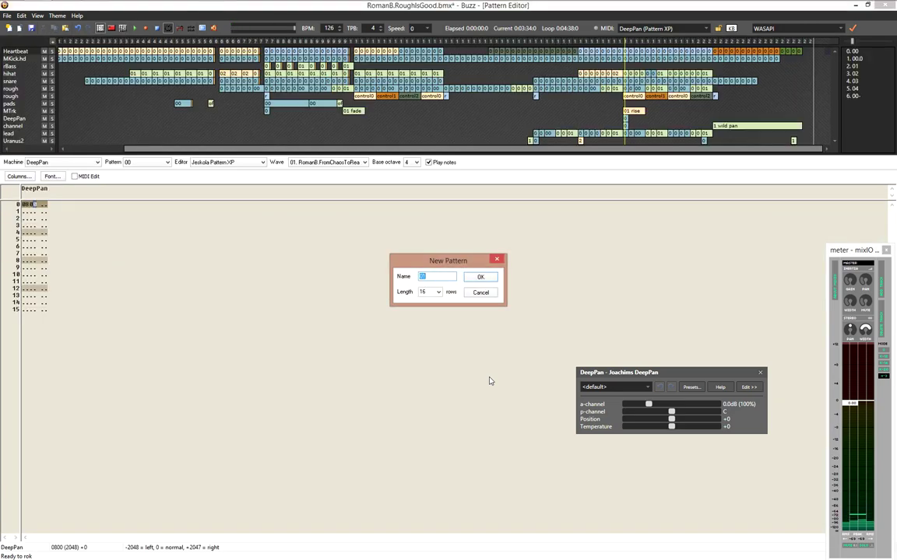
pyautogui.press('Return')
pyautogui.hotkey('ctrl', 'BackSpace')
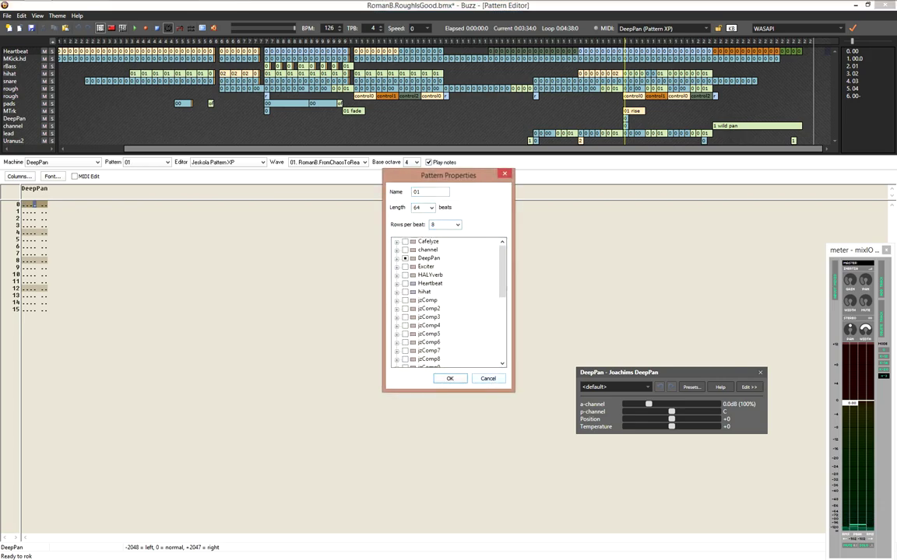
pyautogui.press('Return')
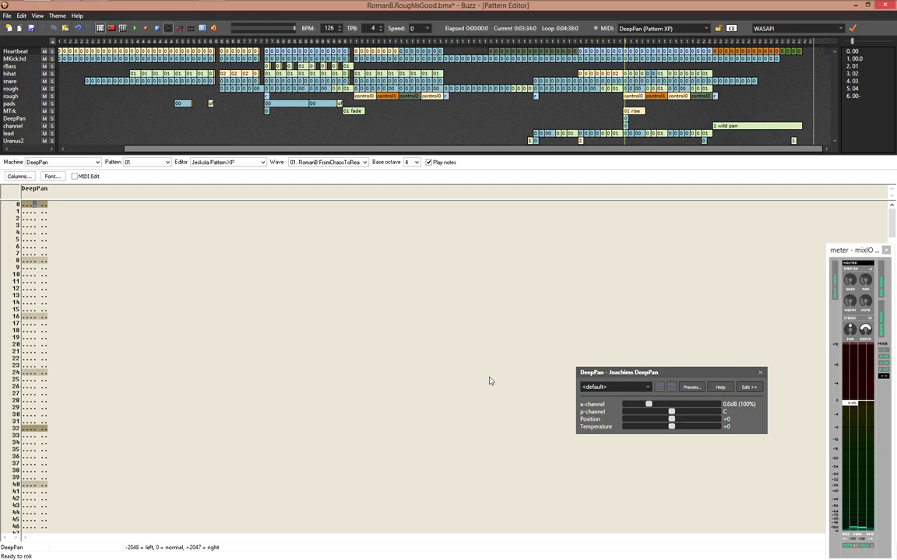
# Enter end values (0fff09) on the last row and randomize the Position column
pyautogui.hotkey('ctrl', 'End')
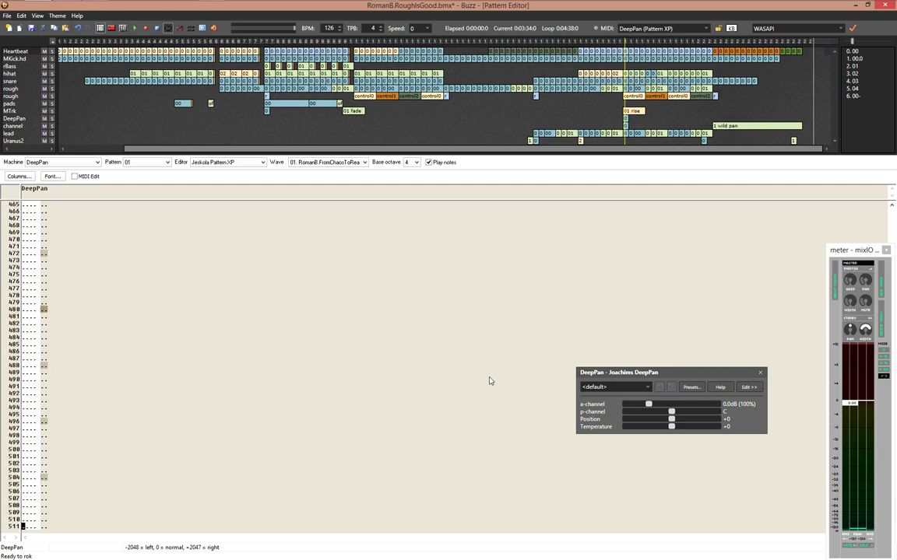
pyautogui.write('0fff09')
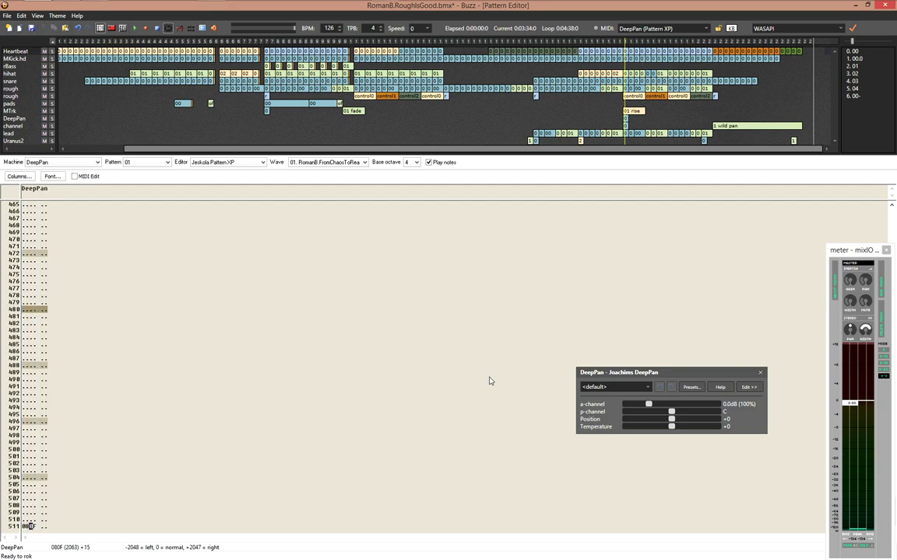
pyautogui.press('pageup')
pyautogui.hotkey('ctrl', 'Home')
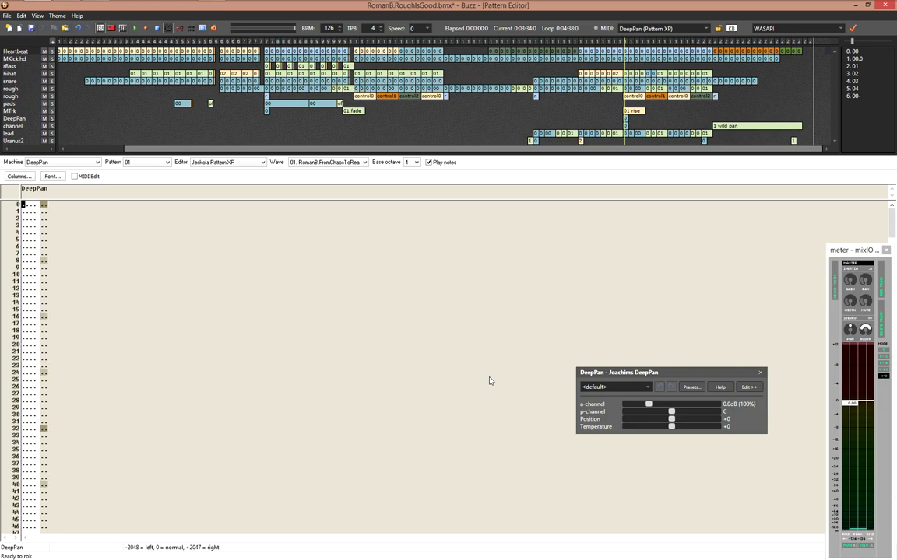
pyautogui.hotkey('ctrl', 'r')
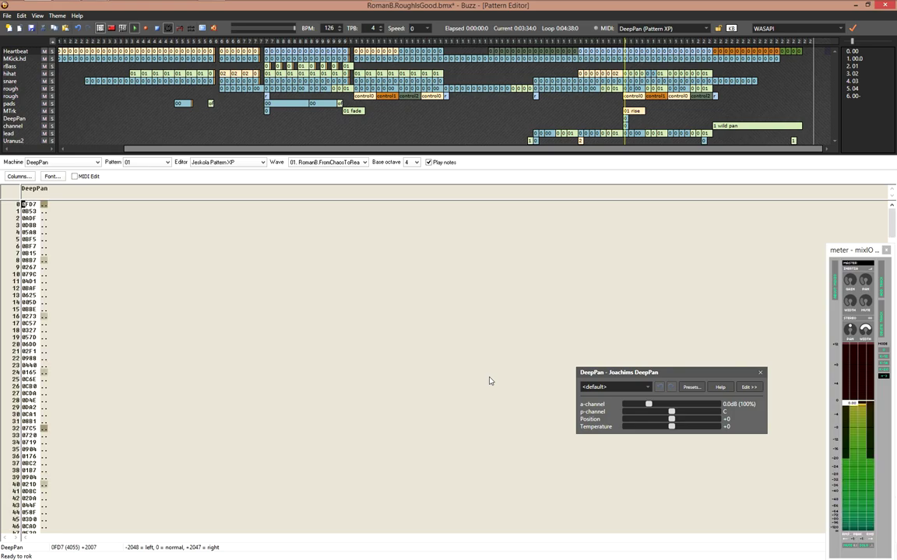
pyautogui.press('F4')
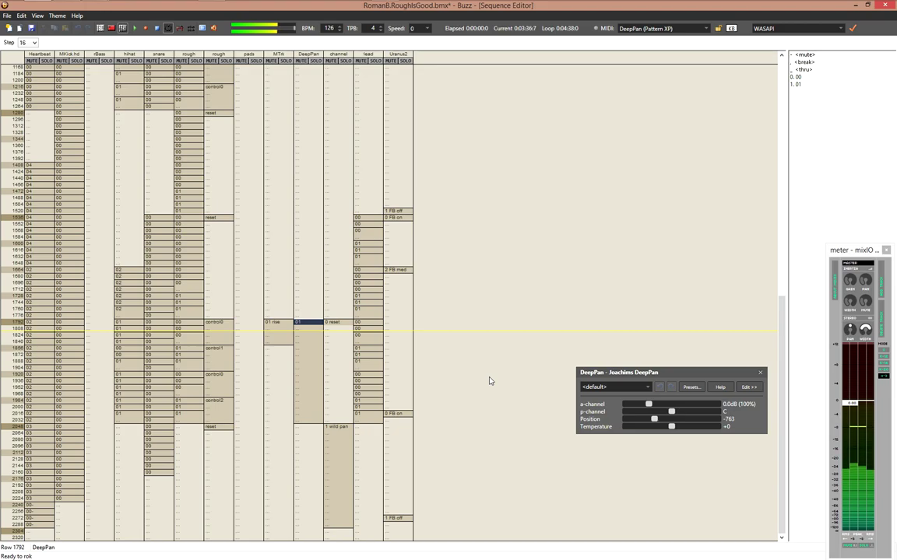
pyautogui.press('F3')
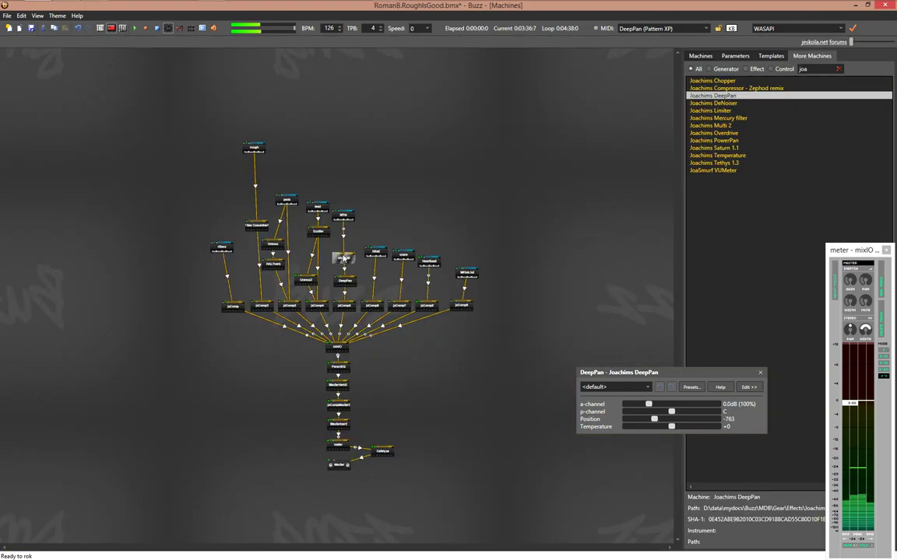
pyautogui.press('F4')
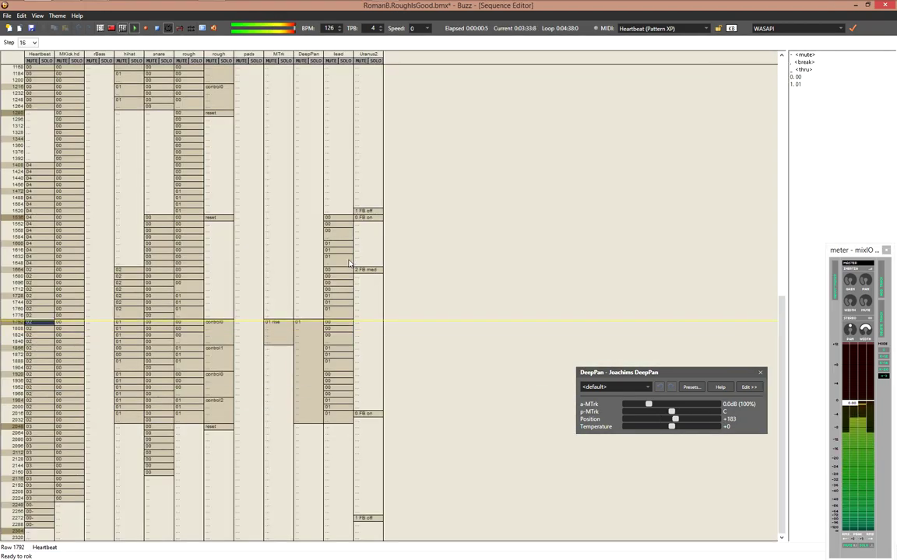
pyautogui.click(285, 322)
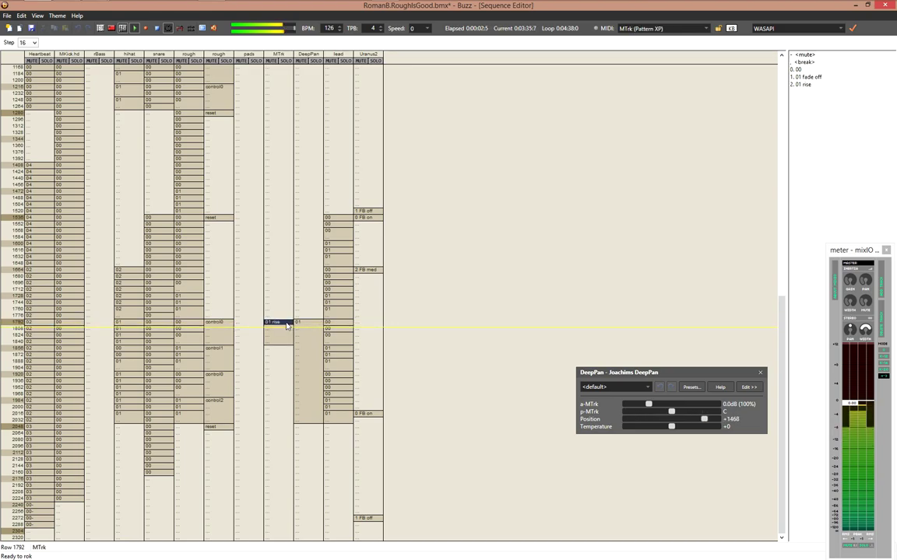
pyautogui.click(286, 61)
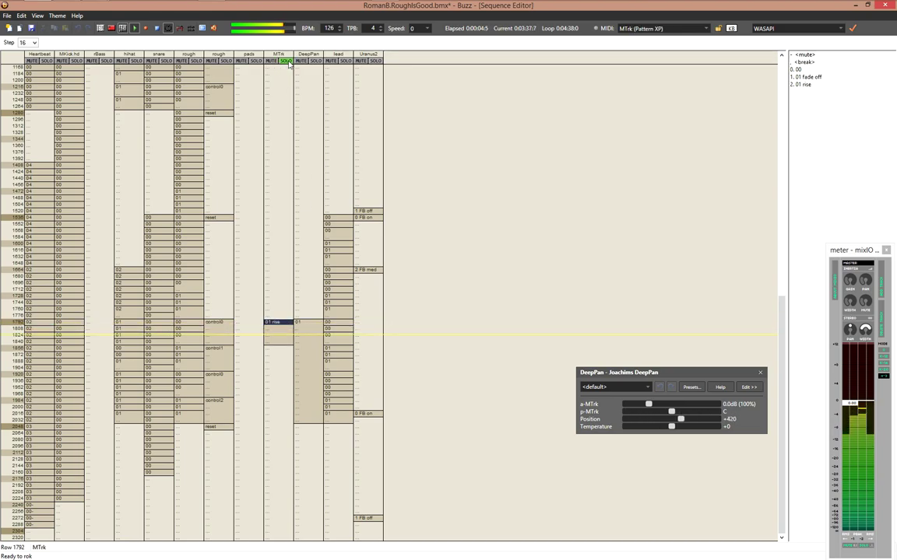
pyautogui.click(286, 61)
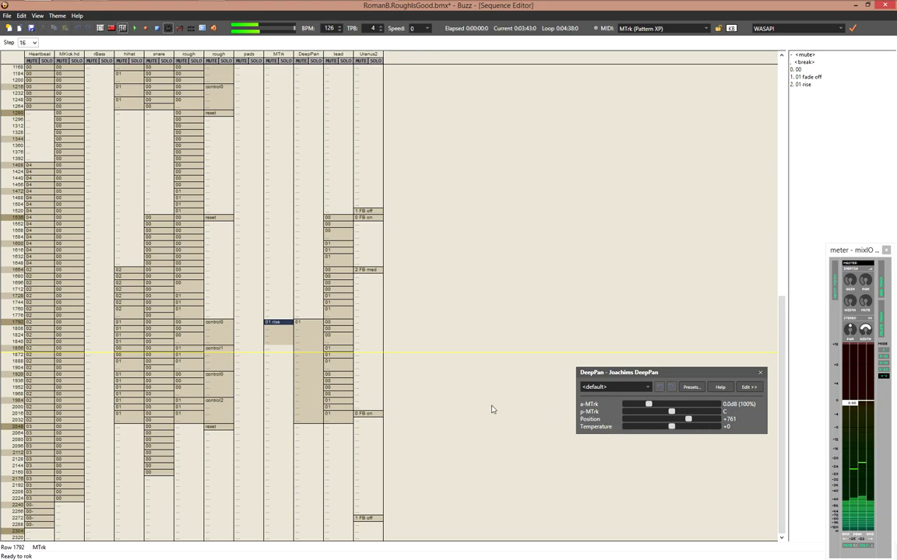
pyautogui.moveTo(385, 9)
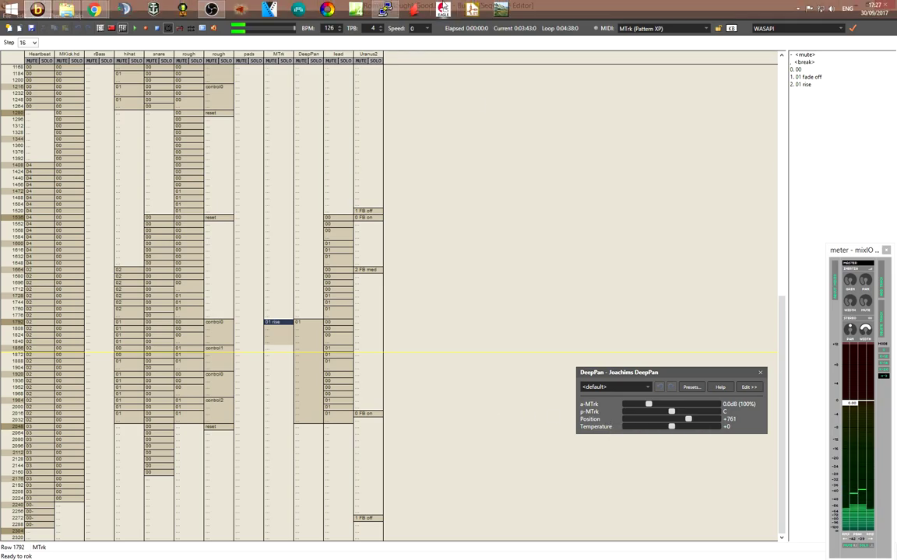
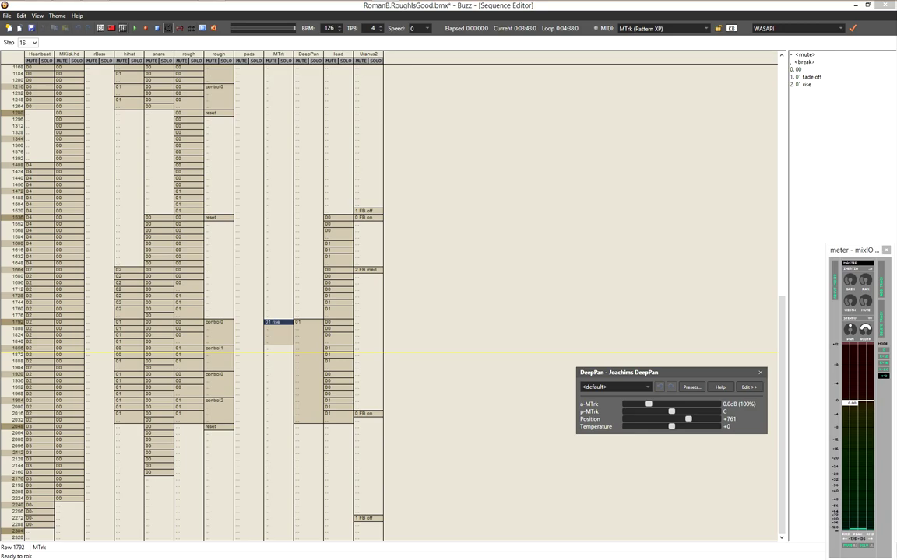
# Show the machine graph with F3 and close the DeepPan parameter window
pyautogui.press('F3')
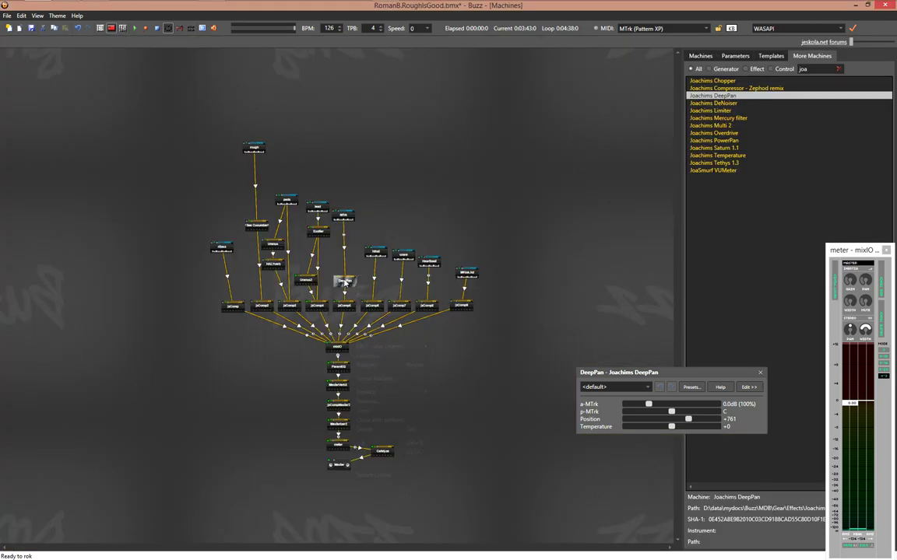
pyautogui.rightClick(345, 282)
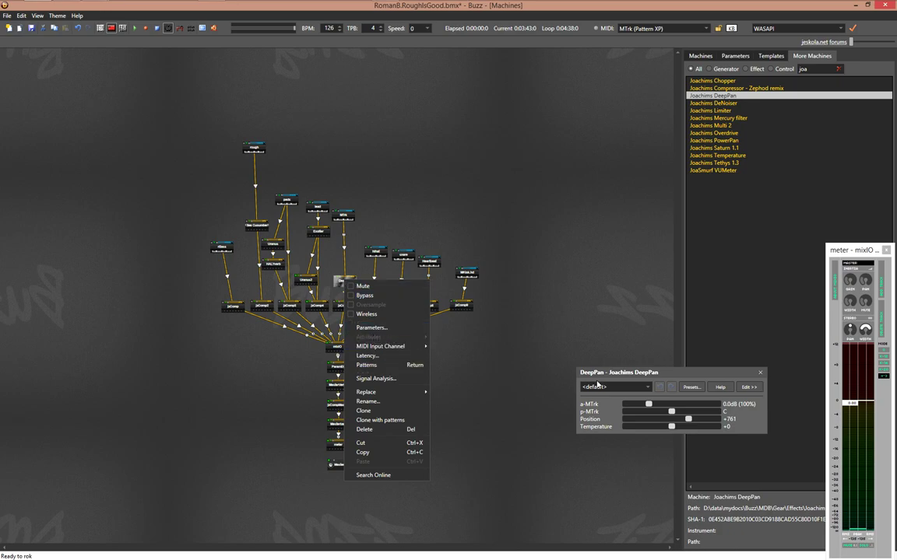
pyautogui.press('Escape')
pyautogui.click(760, 373)
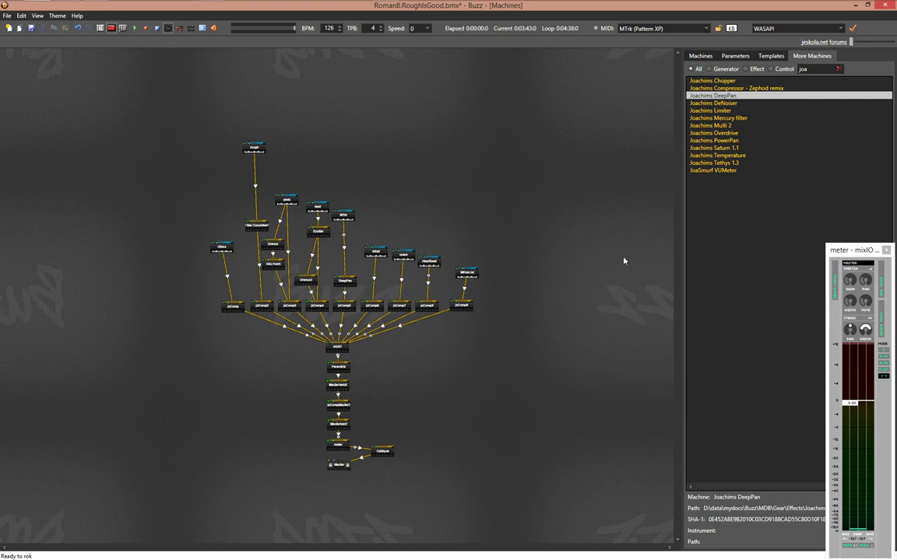
# Open the Joachims PowerPan parameters from More Machines
pyautogui.click(730, 170)
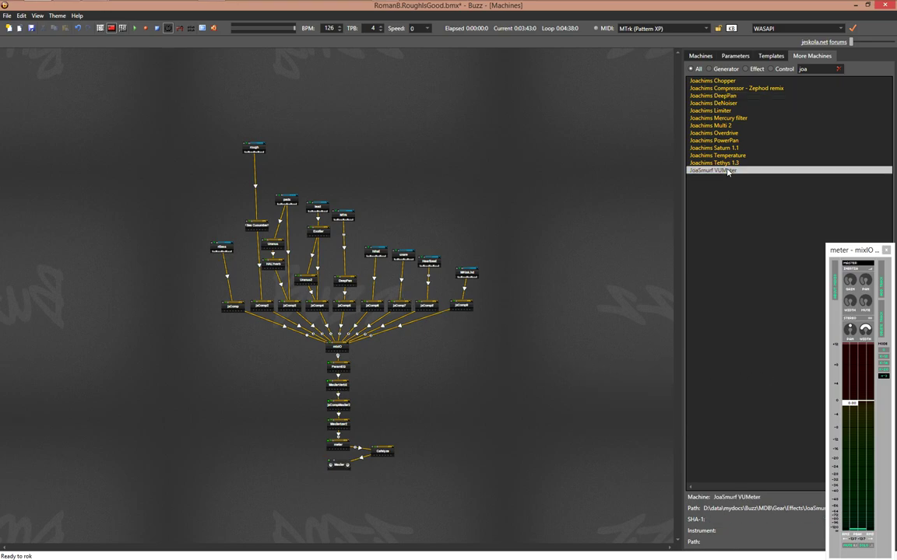
pyautogui.click(735, 157)
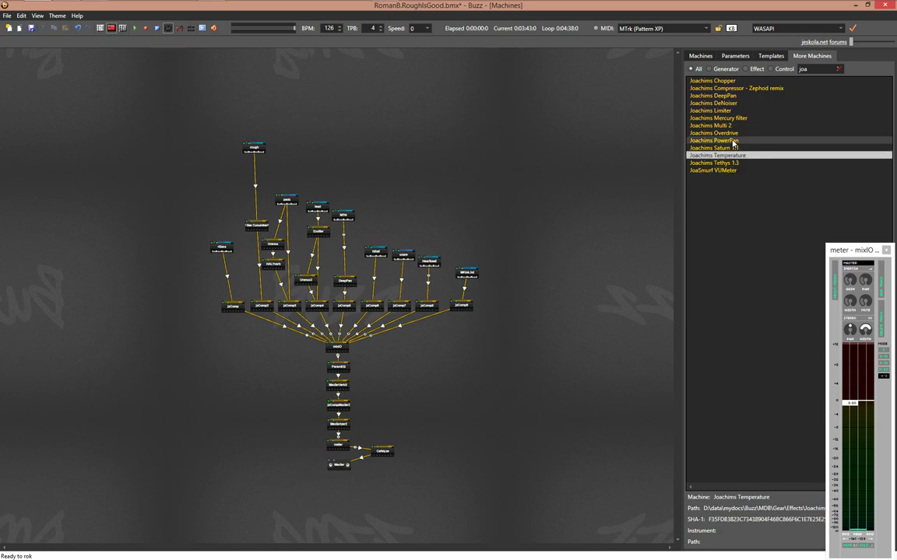
pyautogui.click(732, 142)
pyautogui.doubleClick(568, 166)
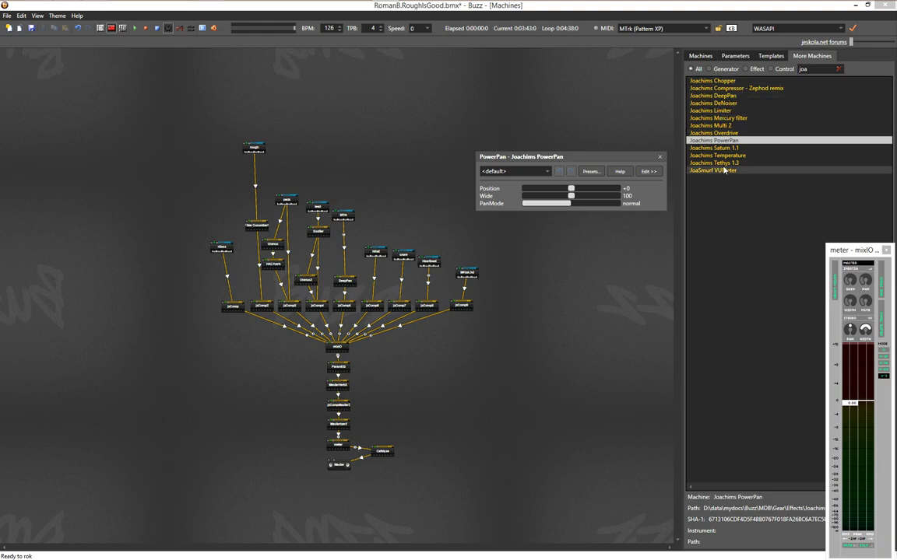
# Add a Joachims Tethys 1.3 machine and a JoaSmurf VUMeter to the machine graph
pyautogui.moveTo(716, 162); pyautogui.dragTo(569, 271)
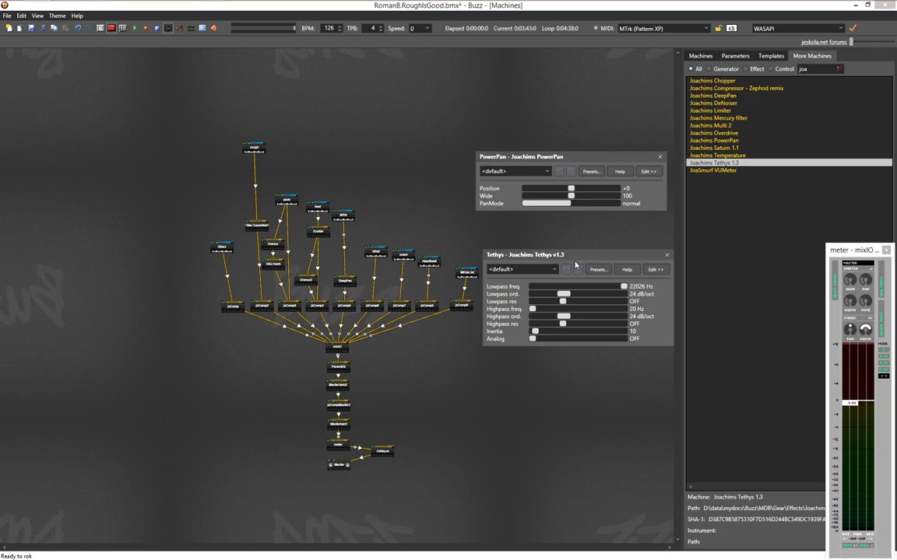
pyautogui.click(667, 256)
pyautogui.moveTo(712, 169); pyautogui.dragTo(638, 234)
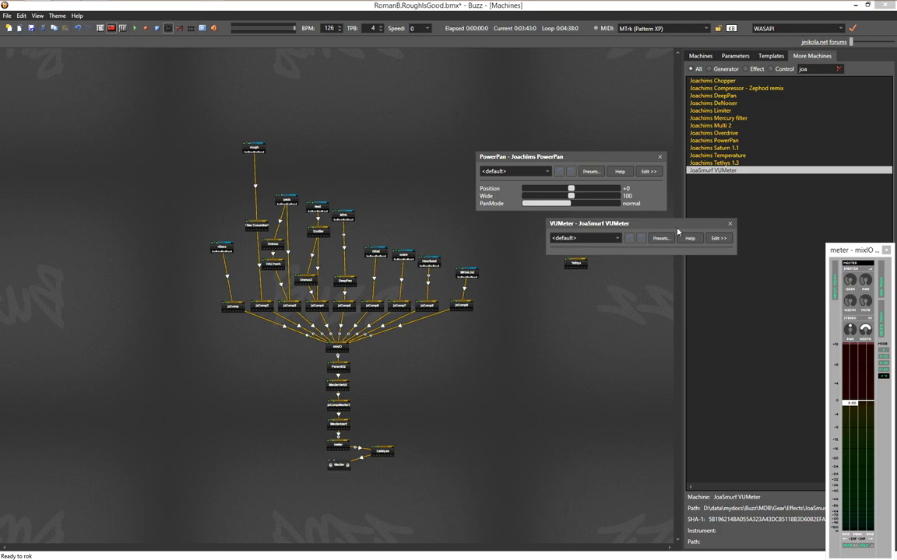
# Check the VUMeter's parameter window and graphical display, then close both
pyautogui.click(727, 224)
pyautogui.doubleClick(639, 235)
pyautogui.click(729, 224)
pyautogui.rightClick(636, 232)
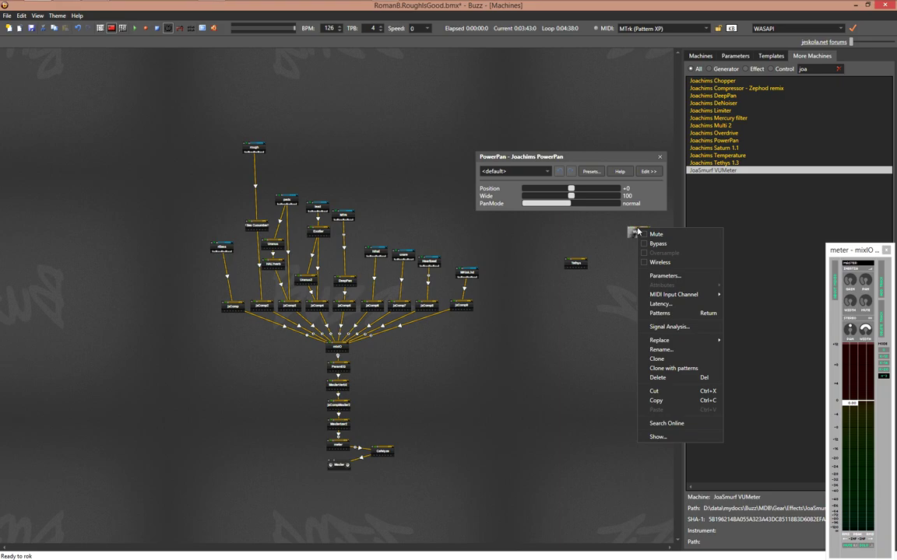
pyautogui.click(657, 437)
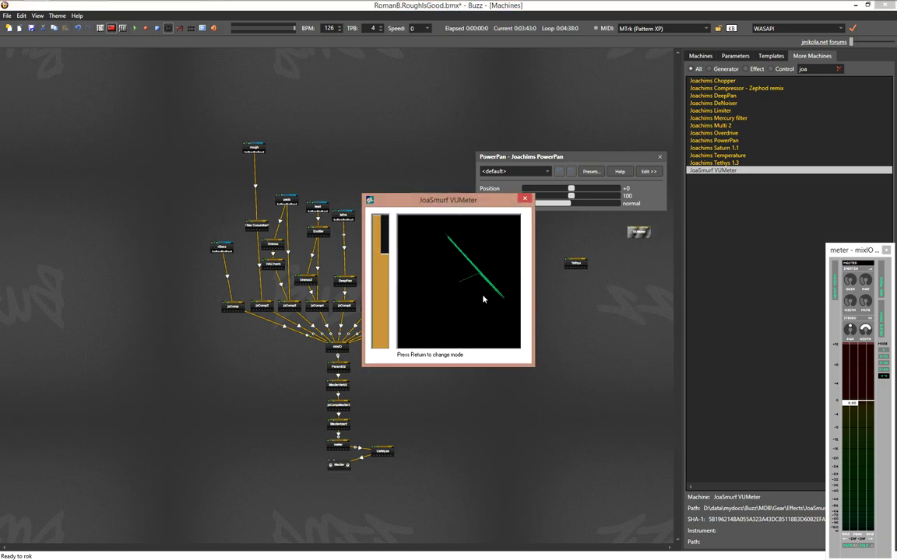
pyautogui.moveTo(470, 206); pyautogui.dragTo(614, 313)
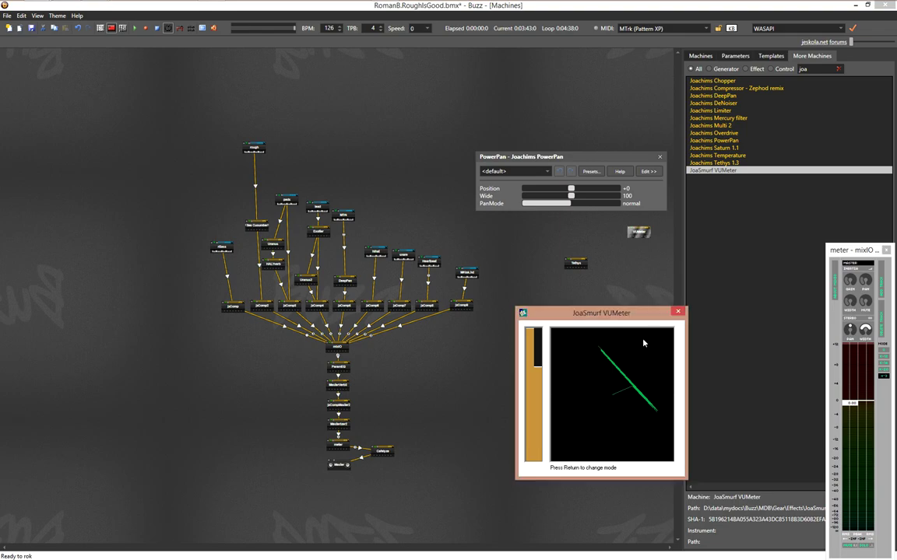
pyautogui.click(682, 311)
# Start playback, move the VUMeter beside Master, and show its graphical display
pyautogui.press('F5')
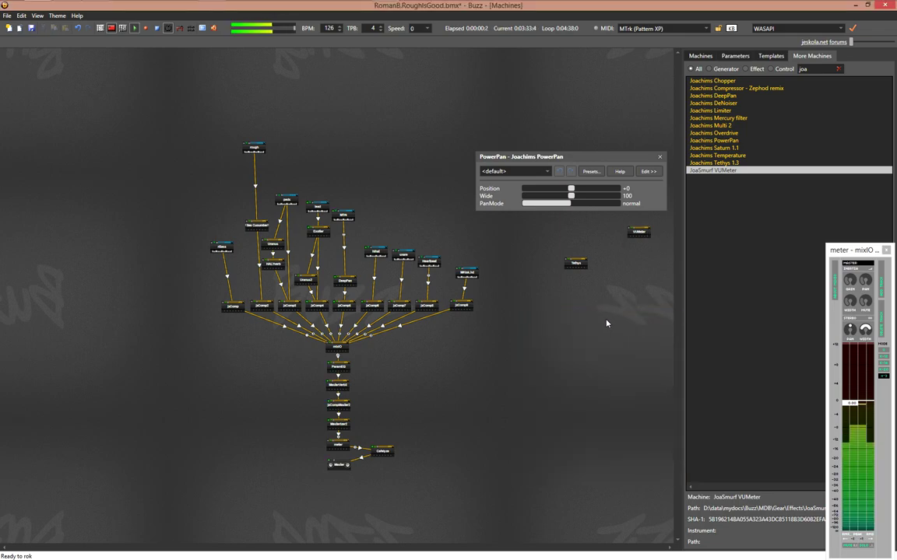
pyautogui.moveTo(637, 232); pyautogui.dragTo(362, 464)
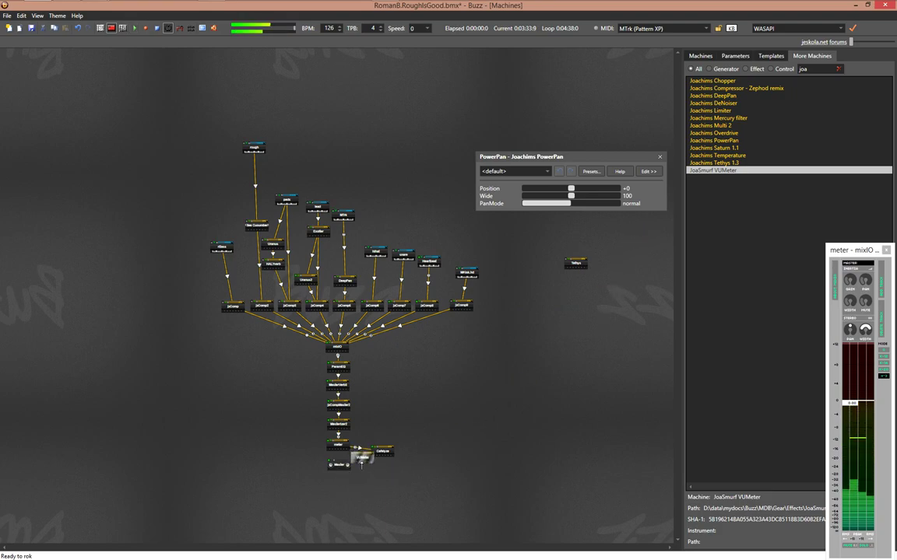
pyautogui.doubleClick(368, 459)
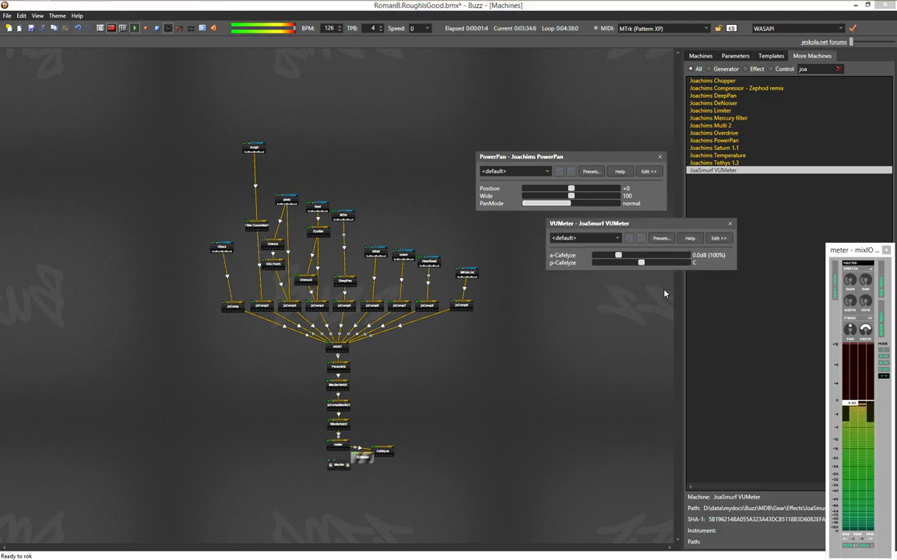
pyautogui.rightClick(362, 464)
pyautogui.click(365, 408)
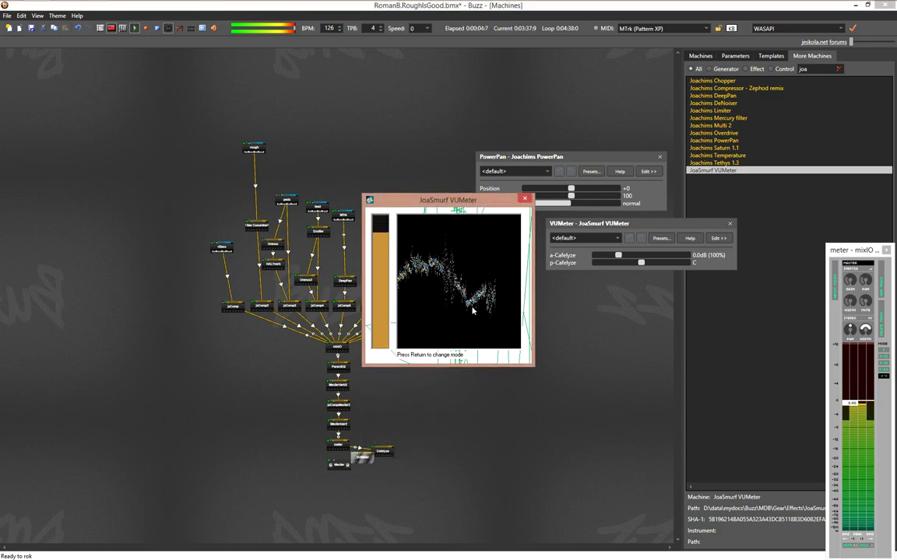
# Cycle the VUMeter display through trace, spectrum and stereo scope modes, moving it lower right
pyautogui.press('Return')
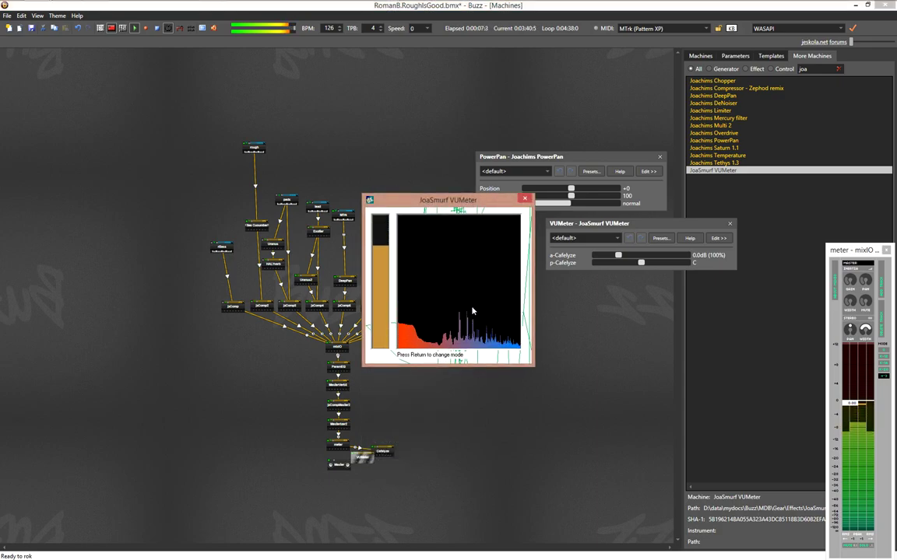
pyautogui.press('Return')
pyautogui.moveTo(476, 200); pyautogui.dragTo(597, 345)
pyautogui.press('Return')
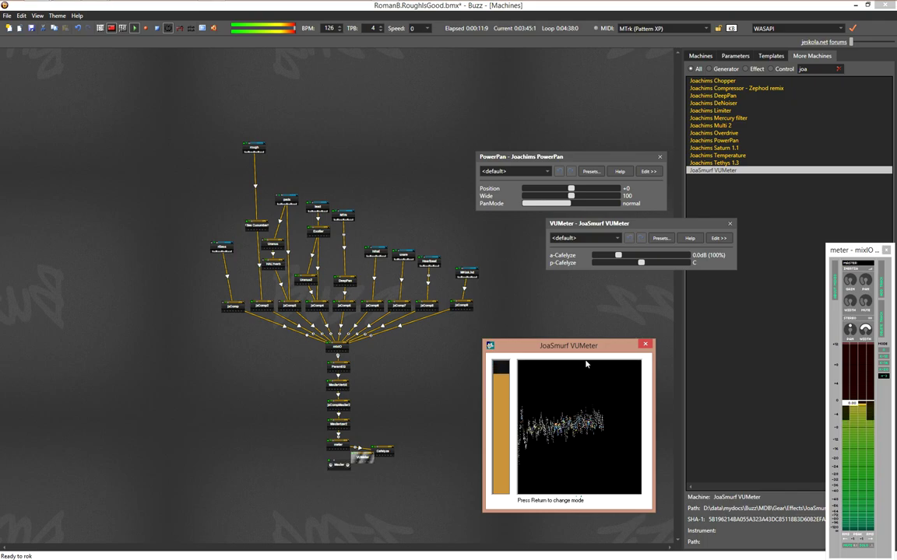
pyautogui.moveTo(565, 345); pyautogui.dragTo(625, 365)
pyautogui.press('Return')
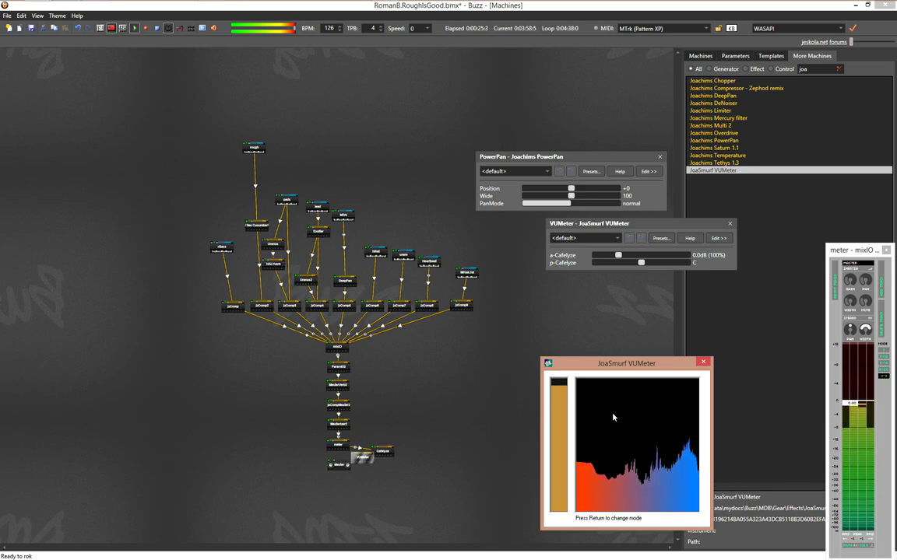
pyautogui.press('Return')
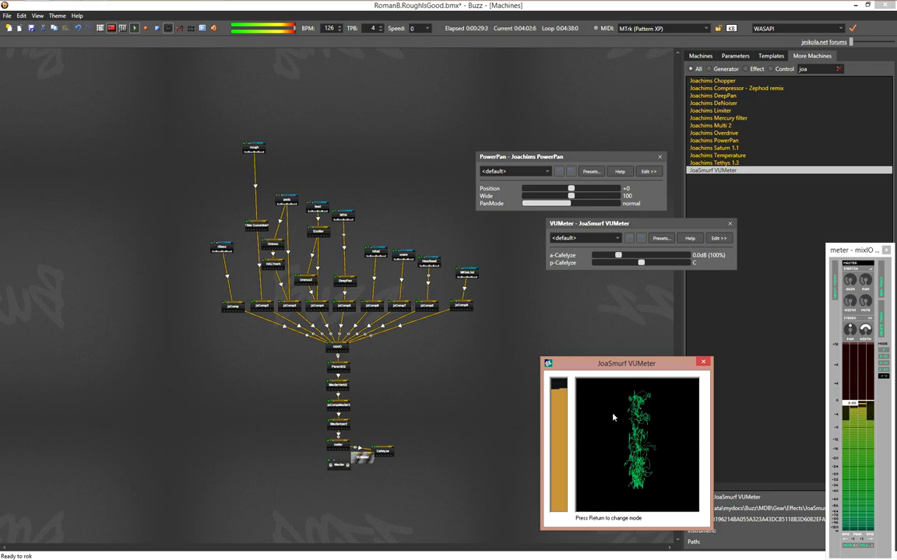
pyautogui.click(570, 256)
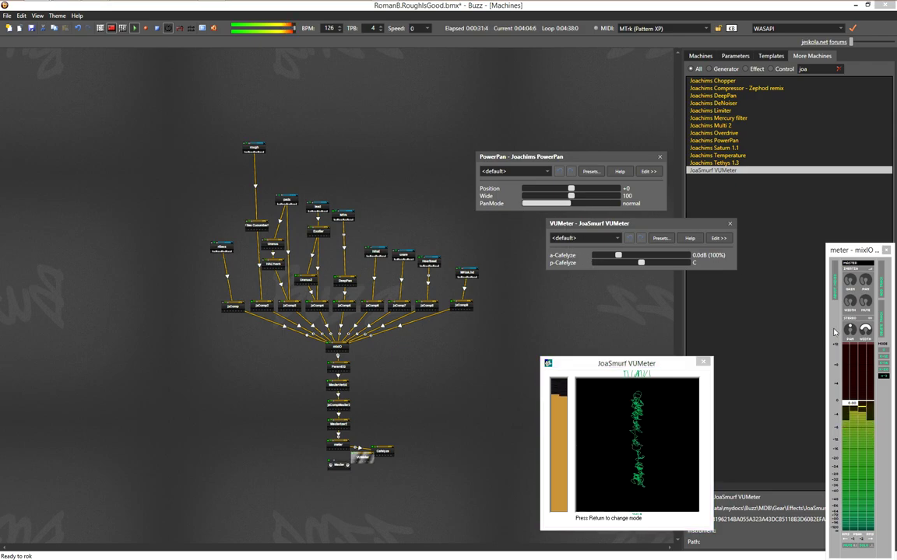
# Narrow the mixIO master stereo width toward mono, then close the VUMeter windows
pyautogui.click(865, 329)
pyautogui.moveTo(865, 329)
pyautogui.mouseDown()
pyautogui.moveTo(860, 356)
pyautogui.moveTo(867, 317)
pyautogui.mouseUp()
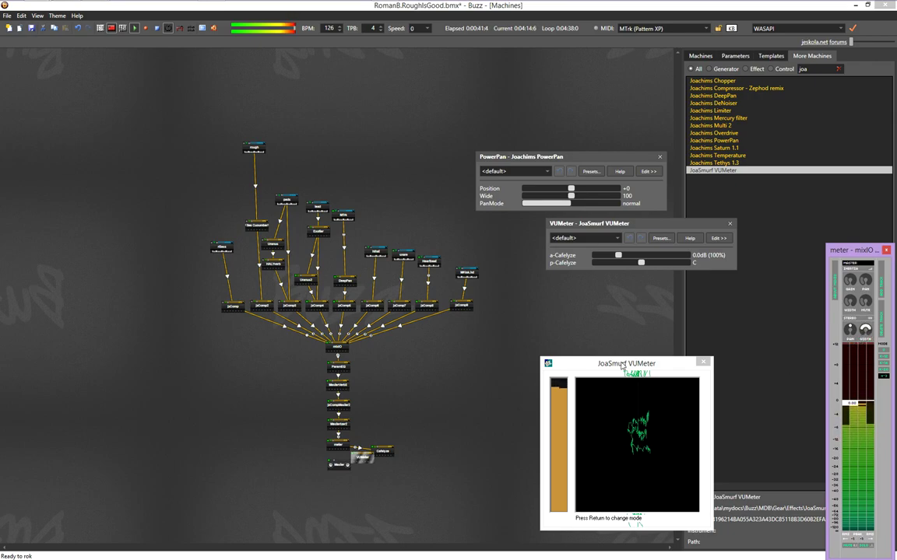
pyautogui.hotkey('alt', 'F4')
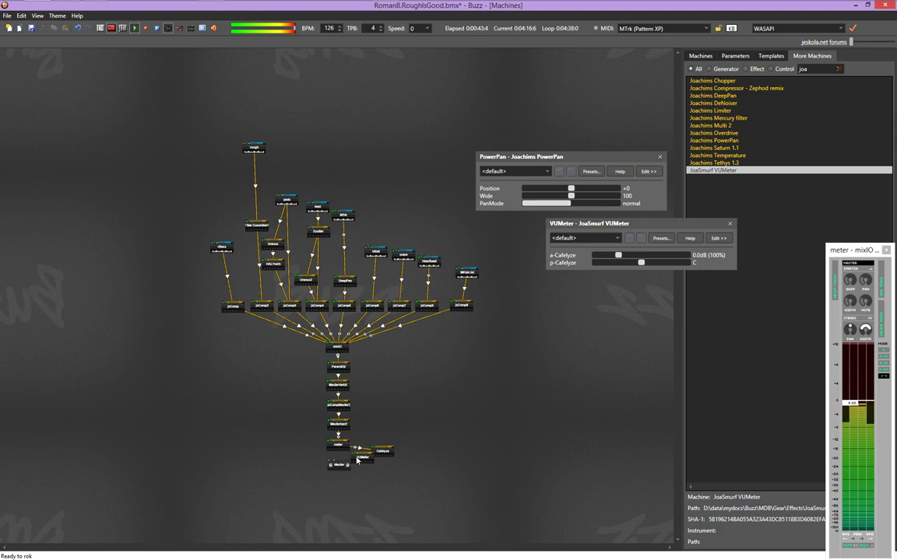
pyautogui.hotkey('alt', 'F4')
# Place pattern 2 FB med on Uranus2 at row 1792, audition it, then return to the machine graph
pyautogui.press('F4')
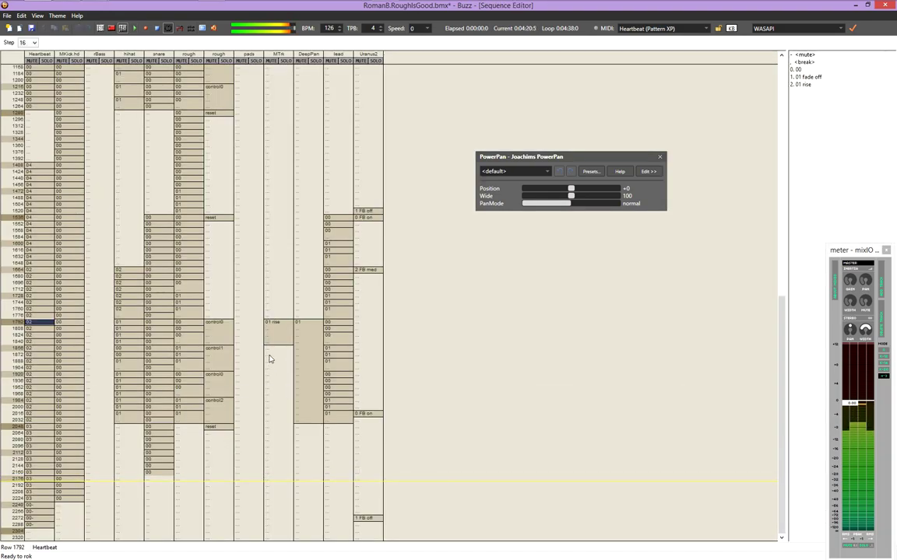
pyautogui.click(277, 324)
pyautogui.press('F5')
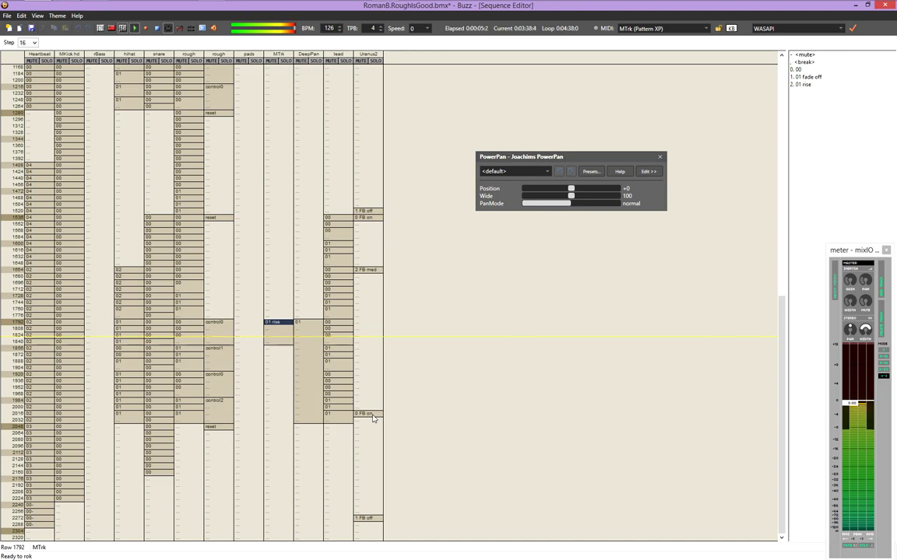
pyautogui.click(365, 321)
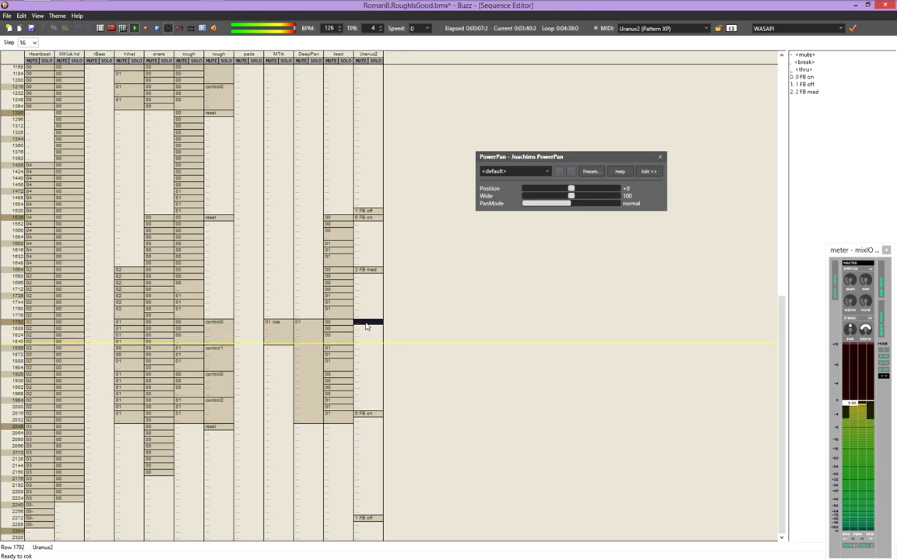
pyautogui.press('2')
pyautogui.press('Up')
pyautogui.press('F6')
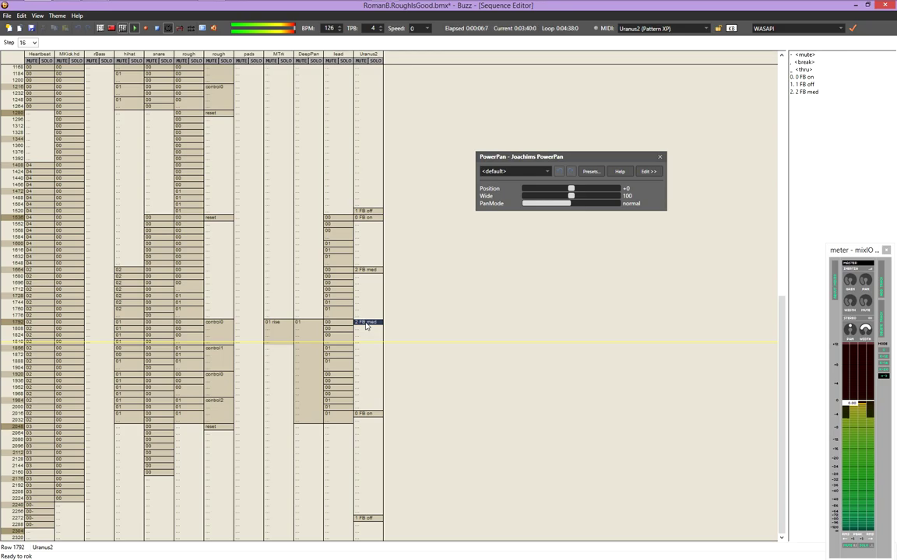
pyautogui.press('F8')
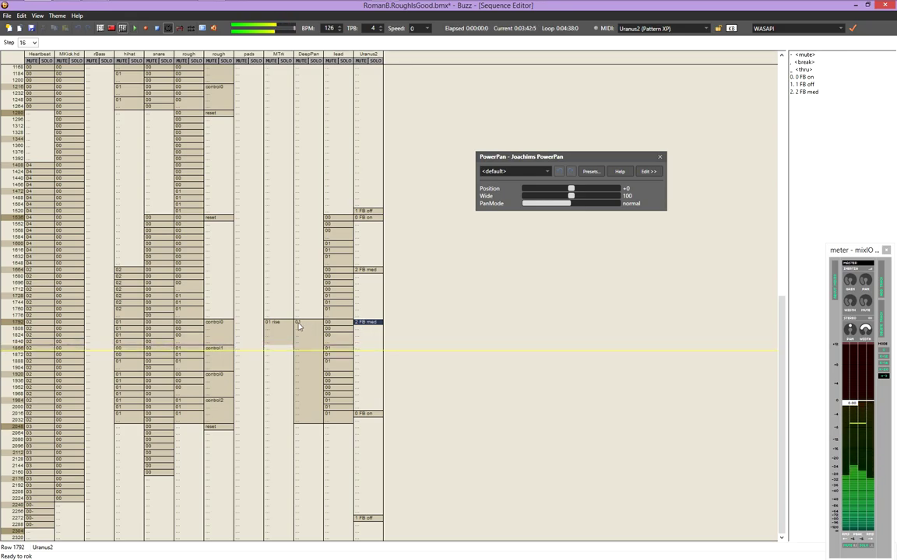
pyautogui.press('F3')
# Open the mixIO mixer, solo channel 6, and start playback
pyautogui.doubleClick(337, 348)
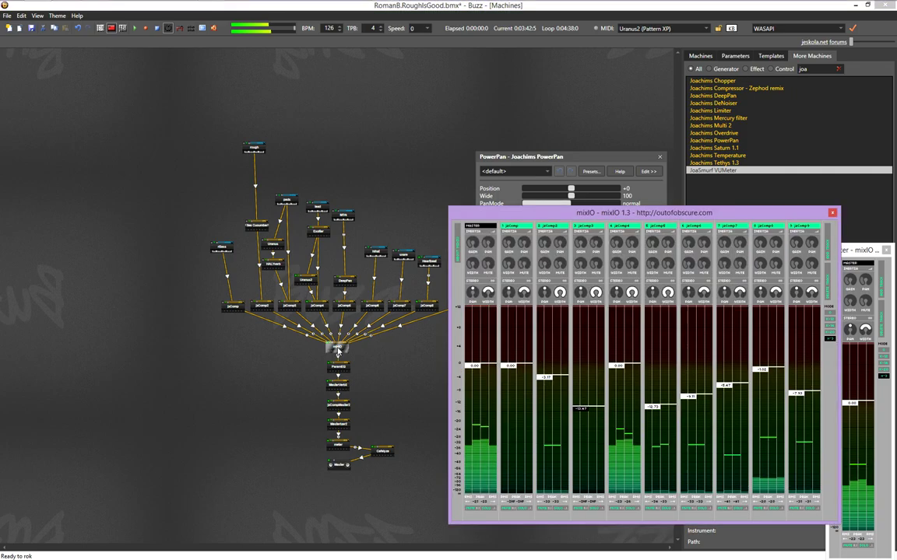
pyautogui.click(667, 507)
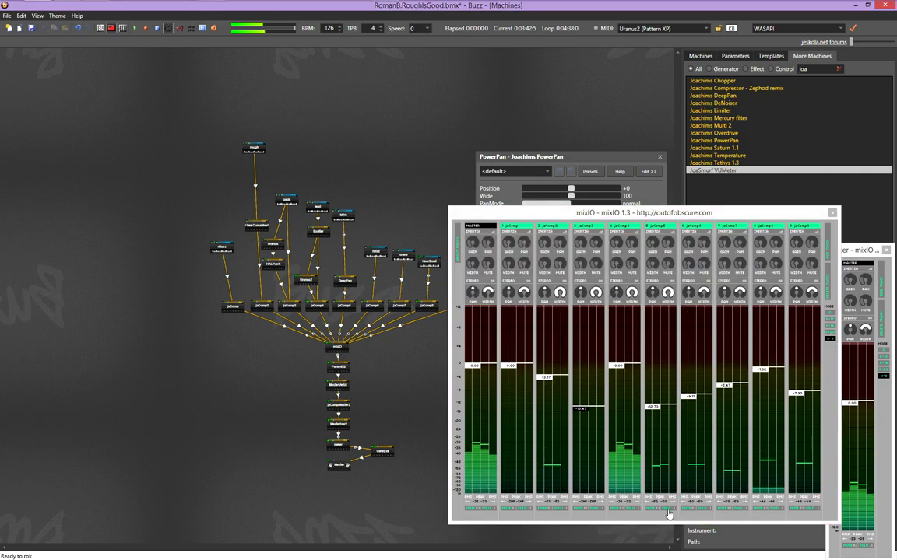
pyautogui.press('F5')
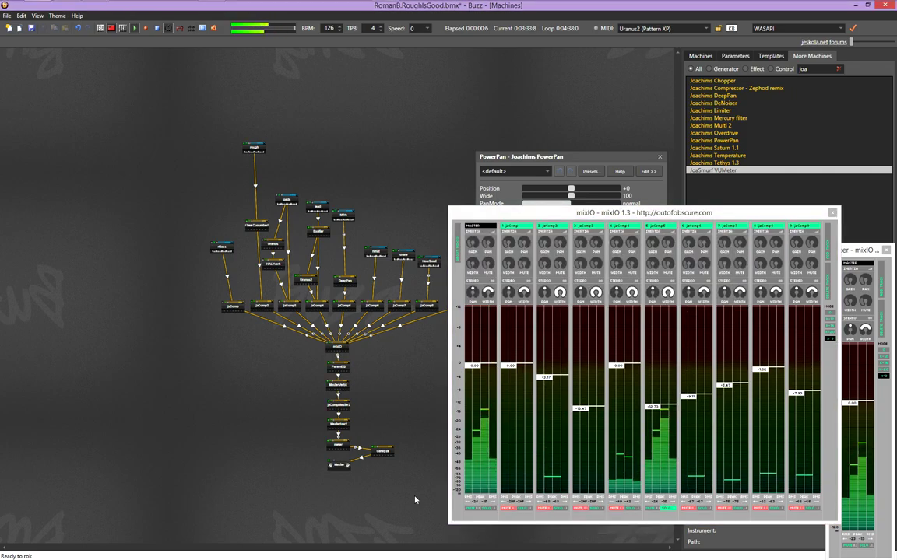
pyautogui.press('F4')
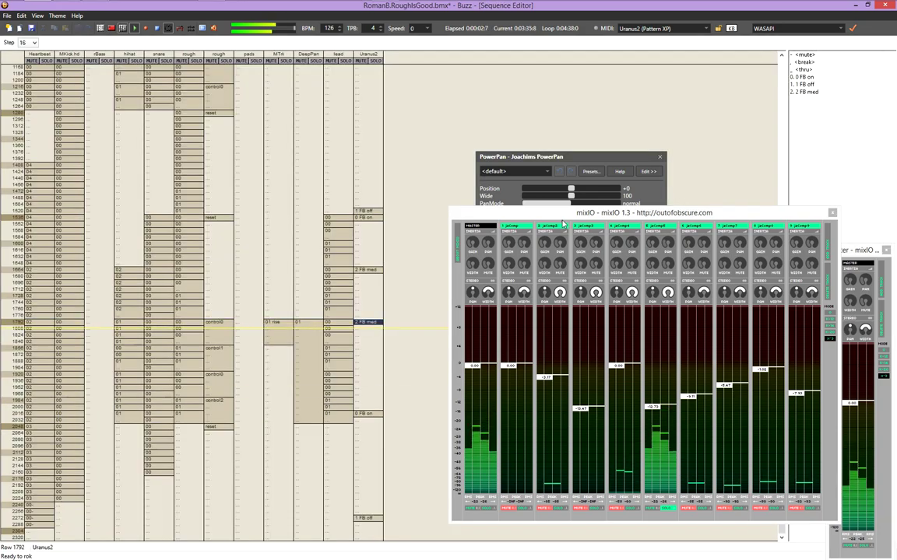
# Move the mixer and PowerPan windows aside and insert a PowerPan machine after MTrk
pyautogui.moveTo(607, 215); pyautogui.dragTo(762, 275)
pyautogui.press('F3')
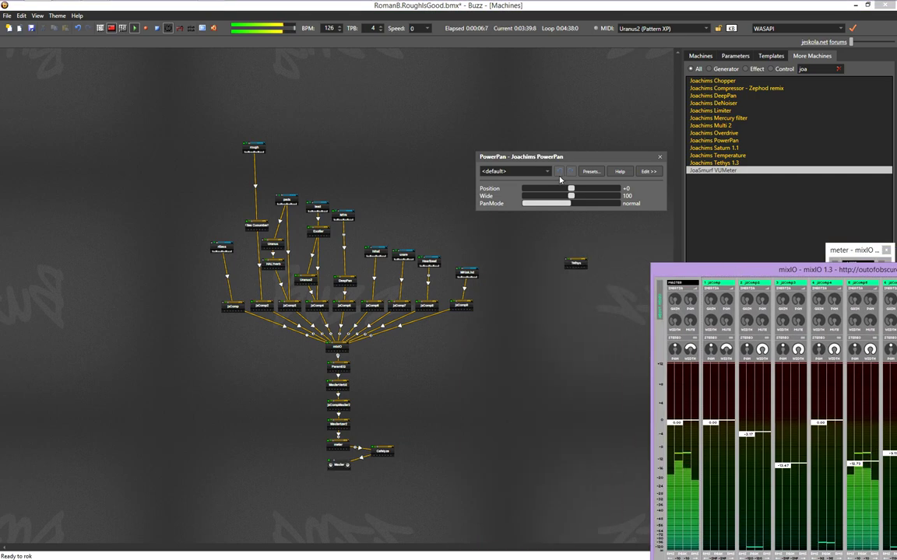
pyautogui.moveTo(532, 156); pyautogui.dragTo(626, 233)
pyautogui.moveTo(509, 170); pyautogui.dragTo(344, 249)
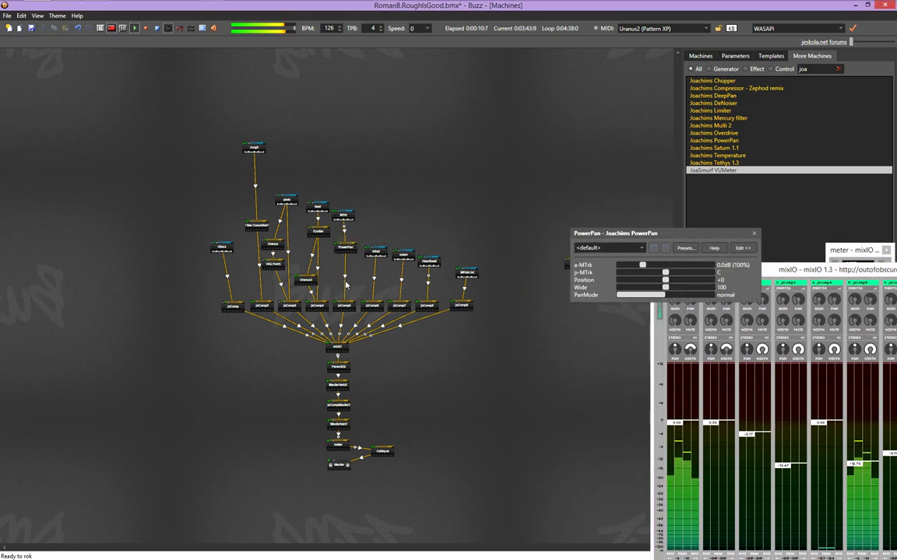
# Add a PowerPan track to the sequence and move it next to MTrk
pyautogui.press('F4')
pyautogui.click(279, 322)
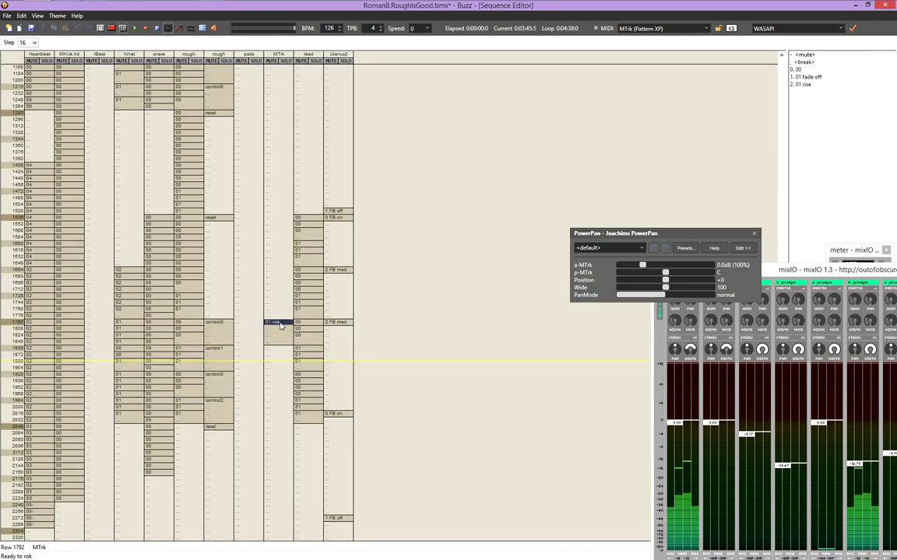
pyautogui.doubleClick(280, 326)
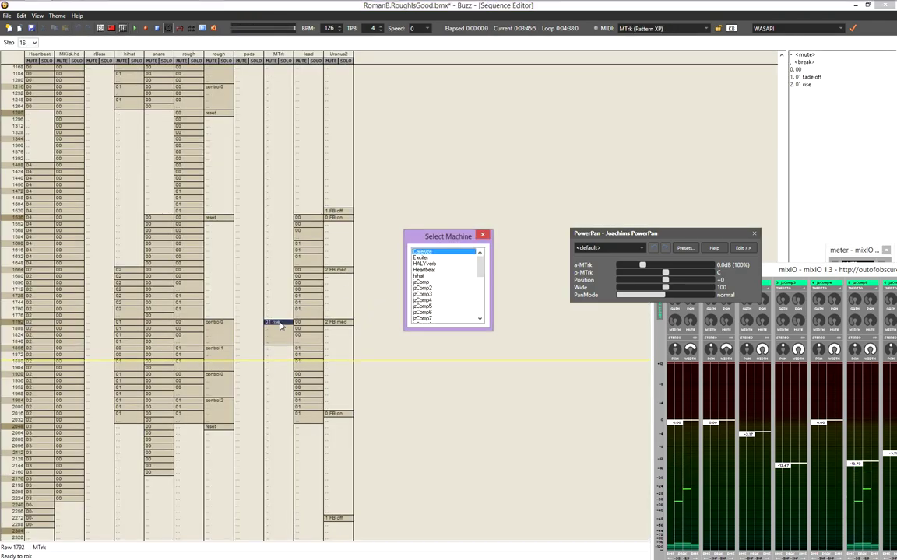
pyautogui.press('p')
pyautogui.press('Down')
pyautogui.press('Down')
pyautogui.press('Down')
pyautogui.press('Down')
pyautogui.press('Return')
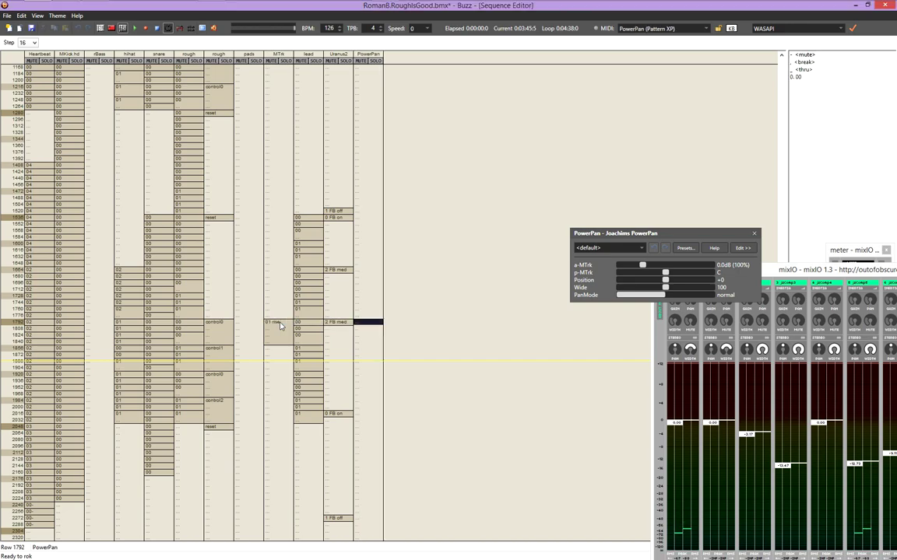
pyautogui.hotkey('ctrl', 'Left')
pyautogui.hotkey('ctrl', 'Left')
# Lengthen PowerPan pattern 00 to 64 beats at 8 rows per beat, then play the song
pyautogui.press('F2')
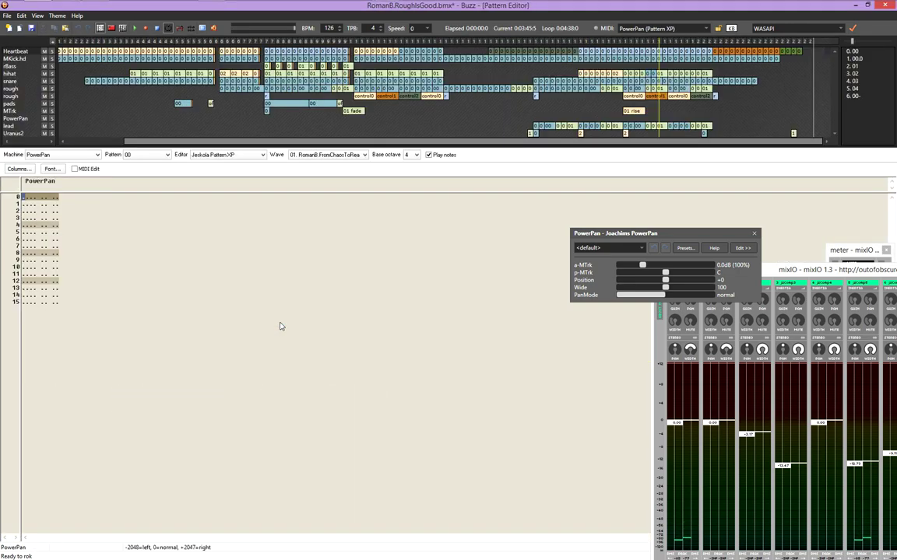
pyautogui.press('F4')
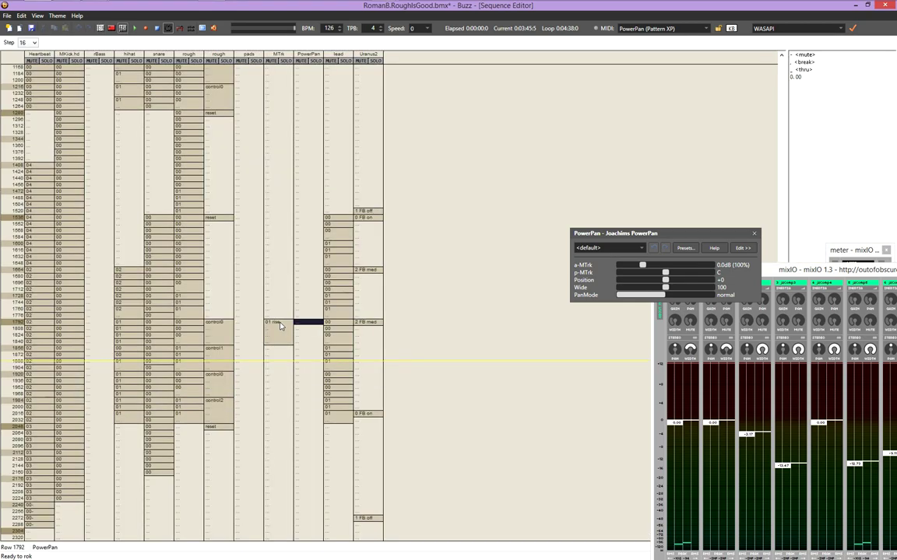
pyautogui.press('F2')
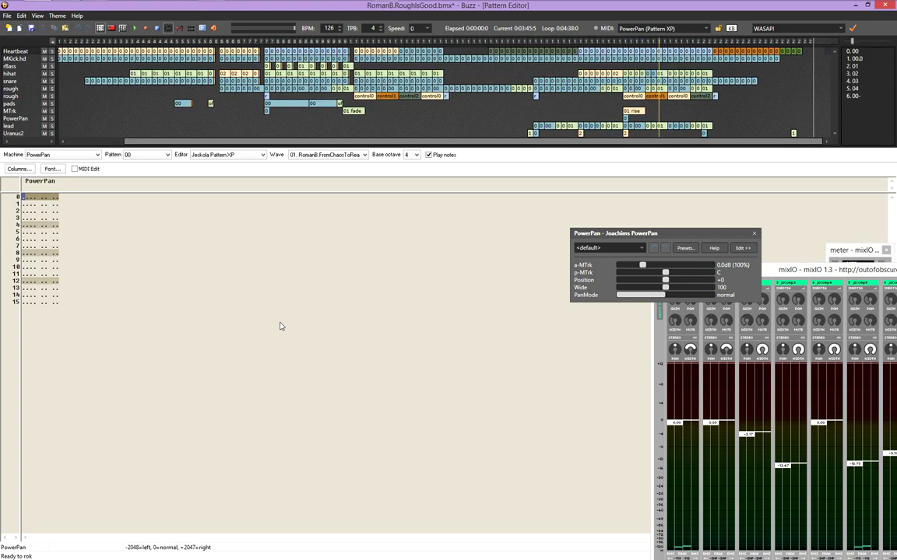
pyautogui.hotkey('ctrl', 'BackSpace')
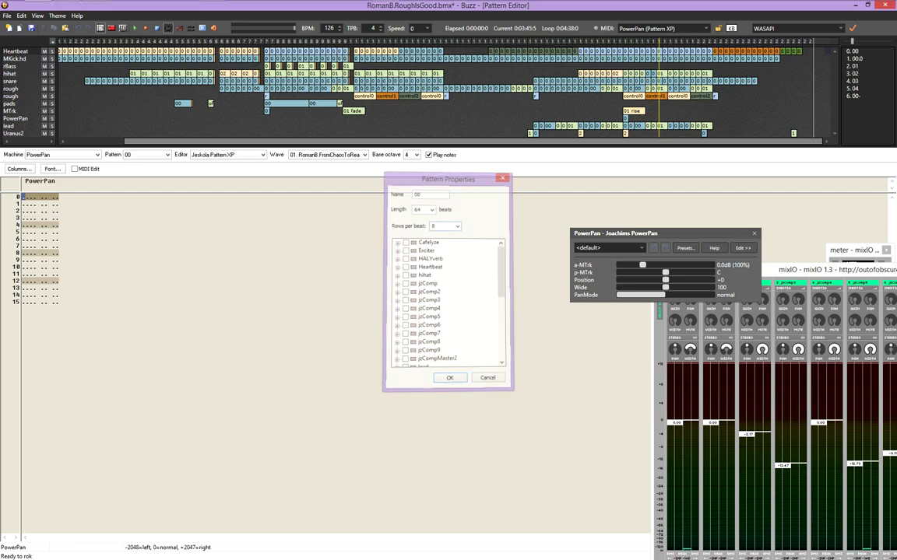
pyautogui.press('Return')
pyautogui.hotkey('ctrl', 'End')
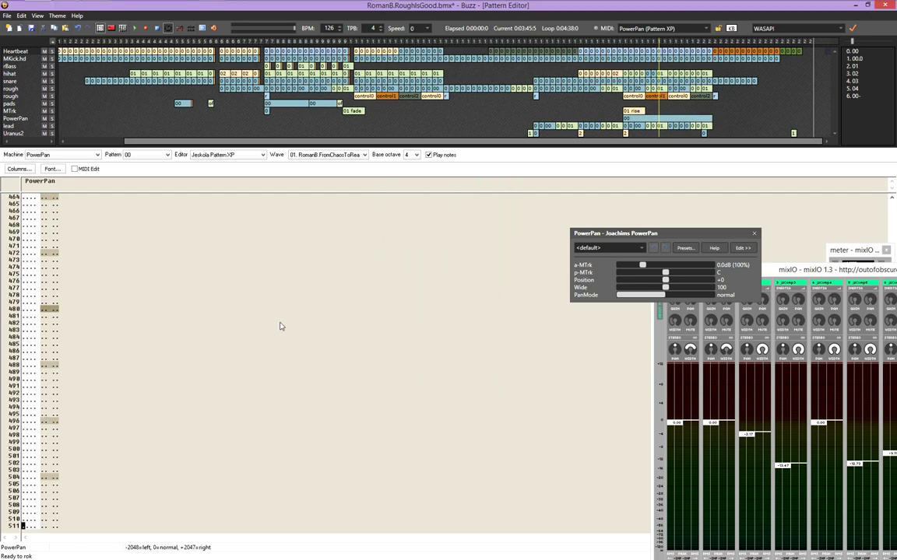
pyautogui.press('F4')
pyautogui.press('F3')
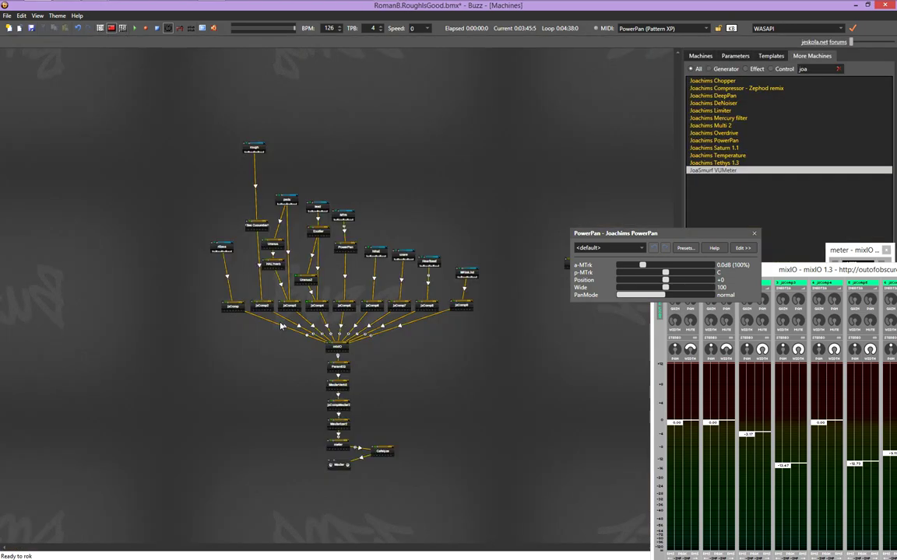
pyautogui.press('F4')
pyautogui.press('F5')
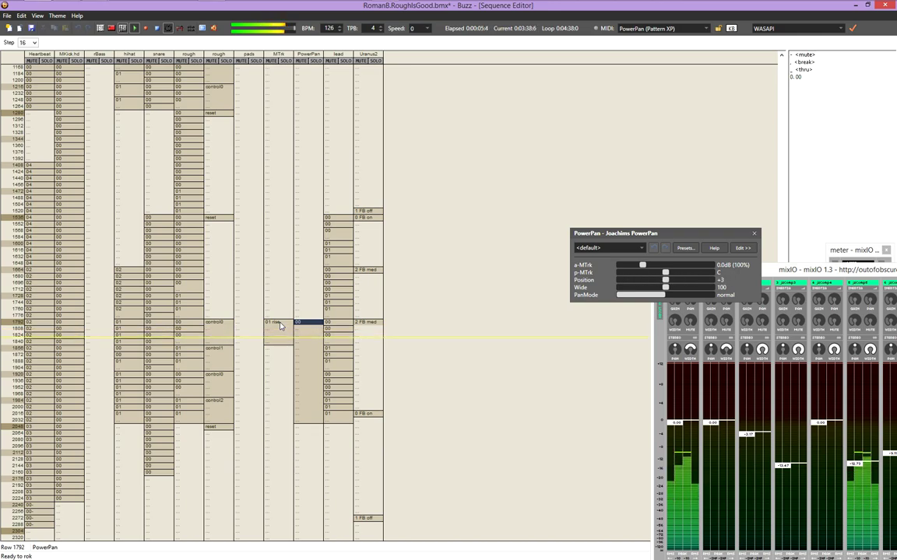
# Try PowerPan's psycho pan mode, return to normal, and set its width to 67
pyautogui.click(629, 296)
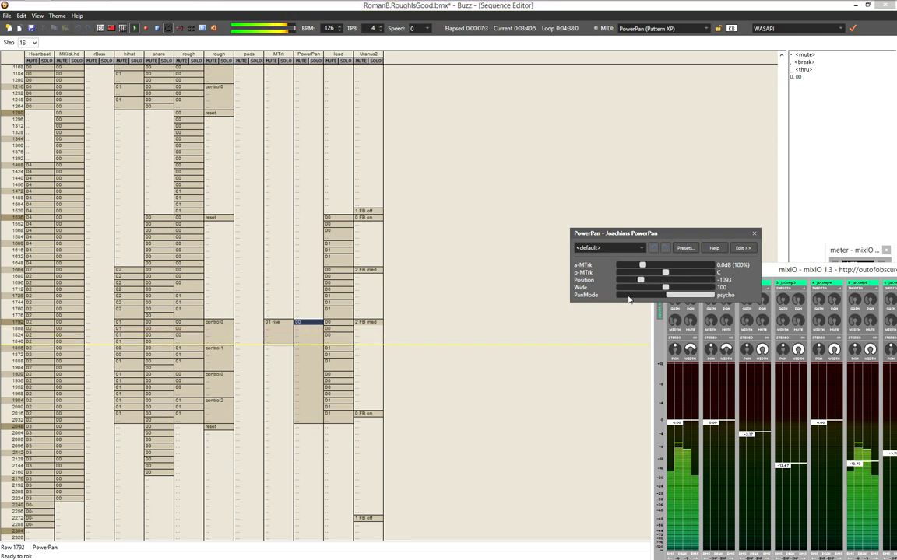
pyautogui.click(629, 296)
pyautogui.click(629, 288)
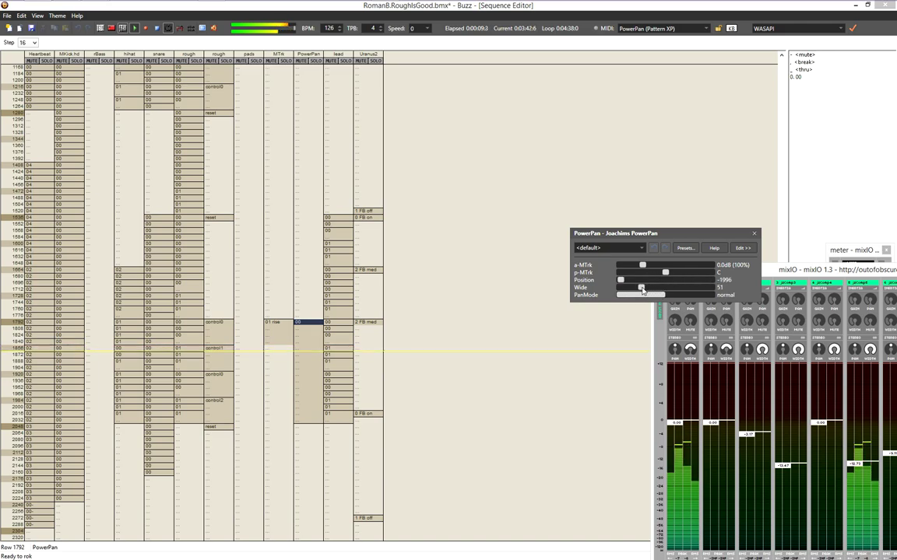
pyautogui.moveTo(630, 291); pyautogui.dragTo(653, 291)
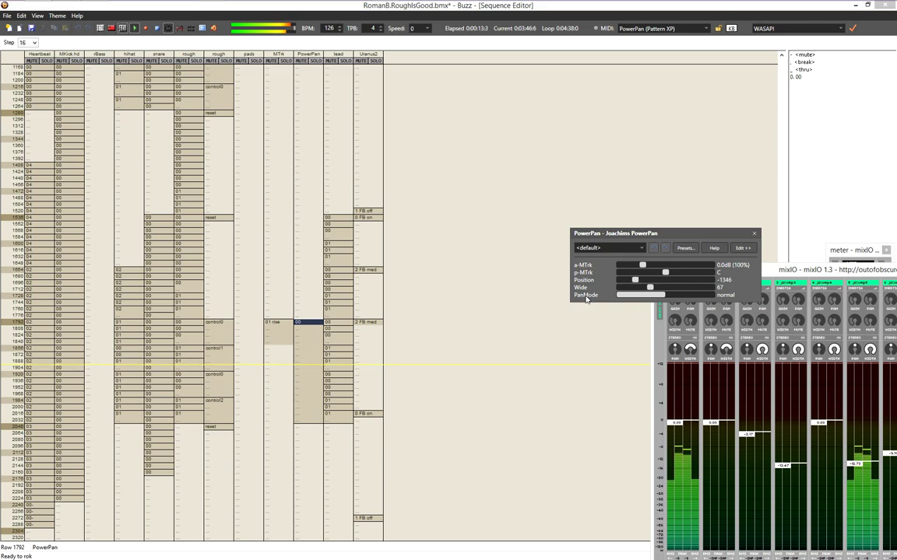
pyautogui.click(565, 320)
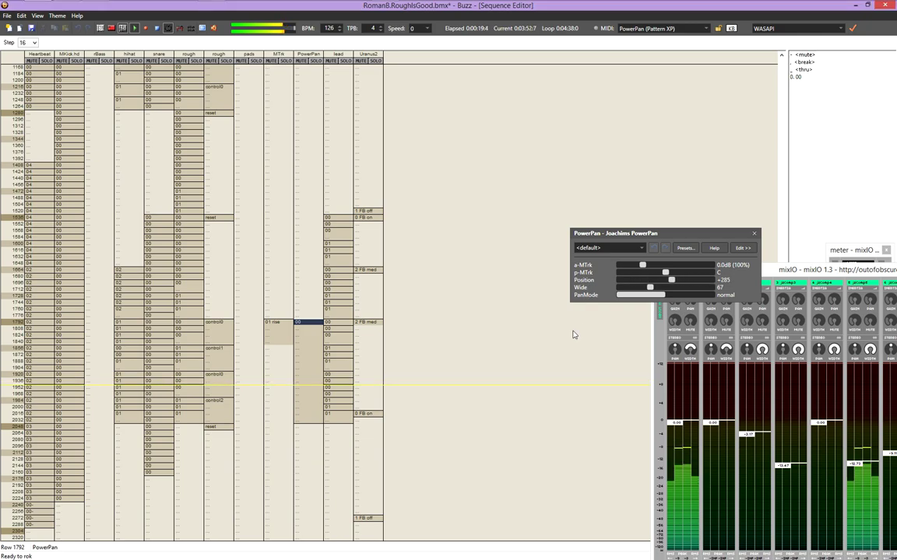
pyautogui.press('F8')
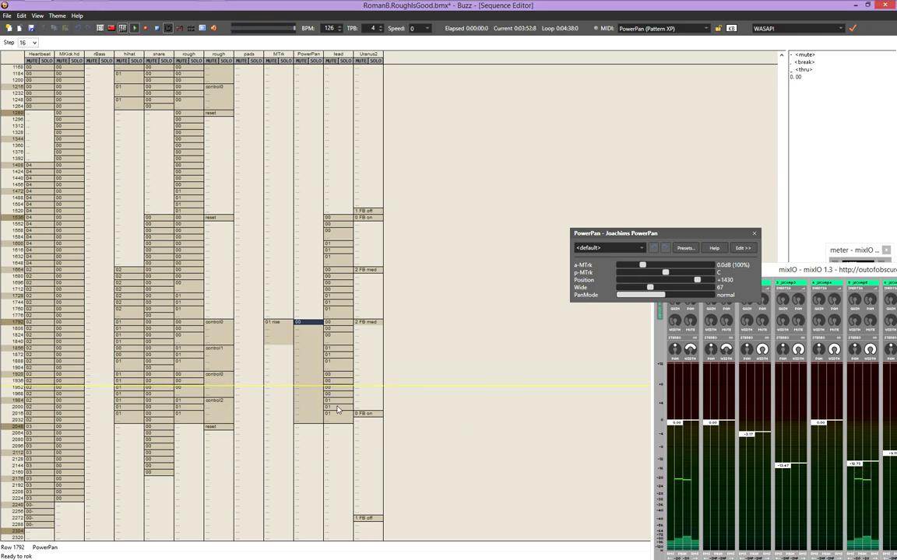
pyautogui.press('F5')
# Stop playback and open MTrk's 01 rise pattern at row 0's effect column
pyautogui.click(308, 392)
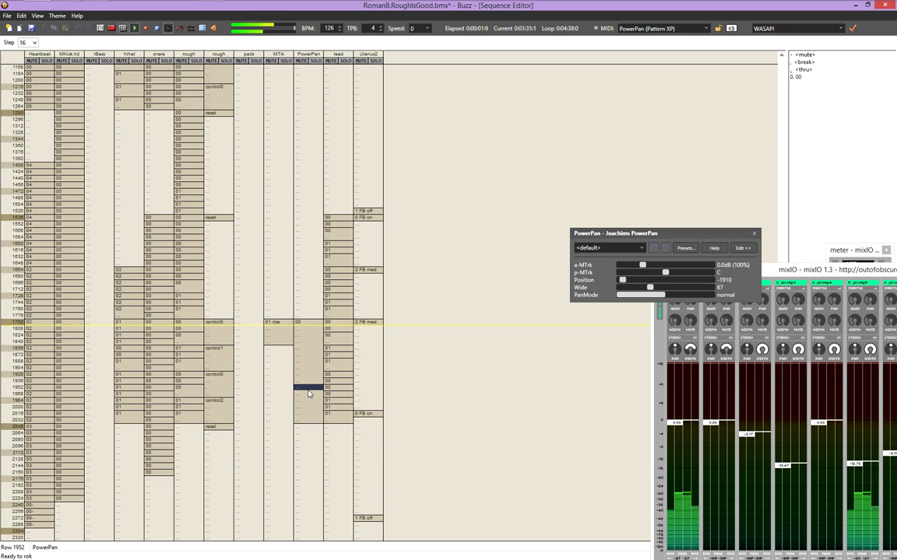
pyautogui.press('Down')
pyautogui.press('Down')
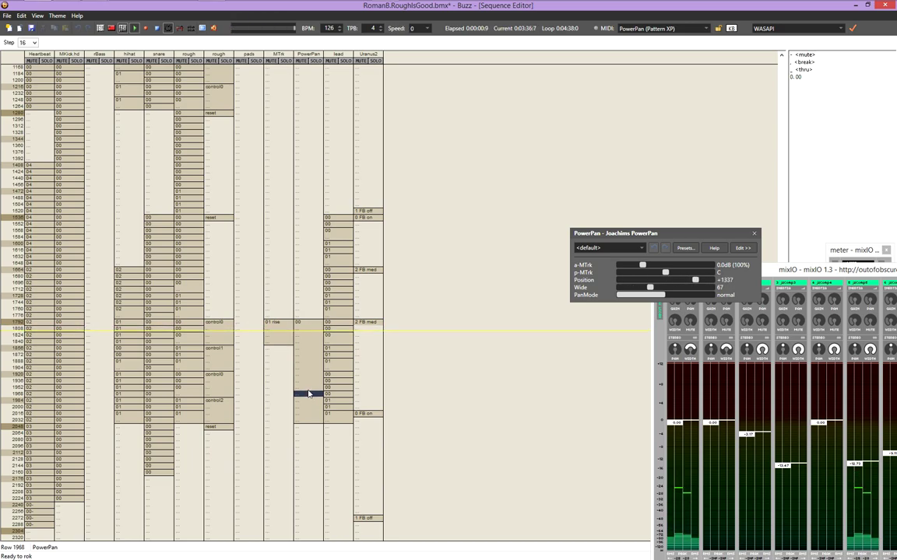
pyautogui.press('Up')
pyautogui.press('Up')
pyautogui.press('Up')
pyautogui.press('Up')
pyautogui.press('Up')
pyautogui.press('Up')
pyautogui.press('Up')
pyautogui.press('Up')
pyautogui.press('Left')
pyautogui.press('Up')
pyautogui.press('Up')
pyautogui.press('Up')
pyautogui.press('Up')
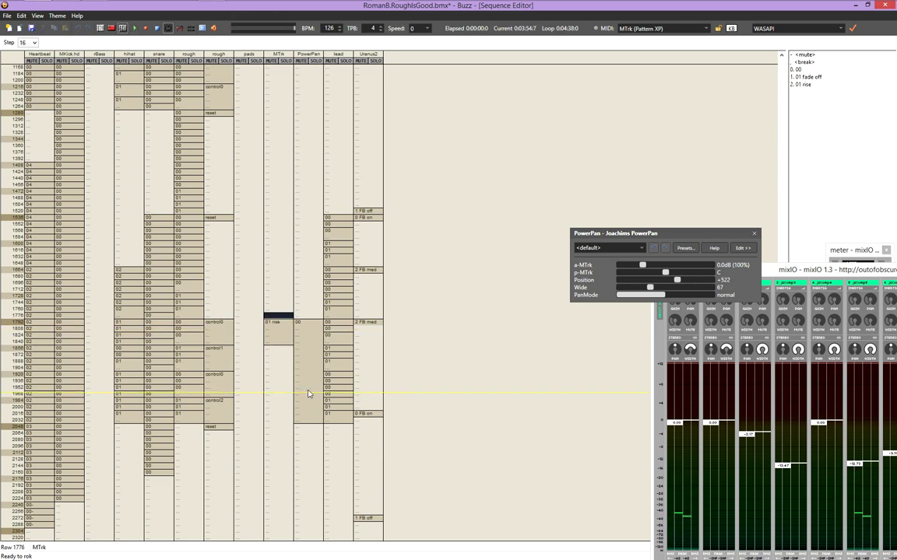
pyautogui.press('Return')
pyautogui.press('Home')
pyautogui.press('Right')
pyautogui.press('Right')
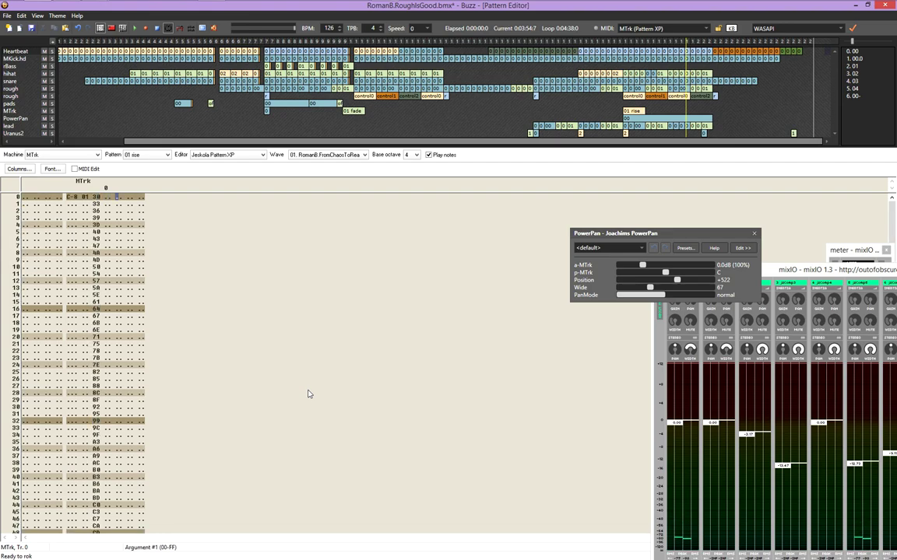
# Enter effect 16 on row 0 and Panning effect 08 on row 1 of 01 rise, then return to the sequence
pyautogui.press('Left')
pyautogui.write('102012')
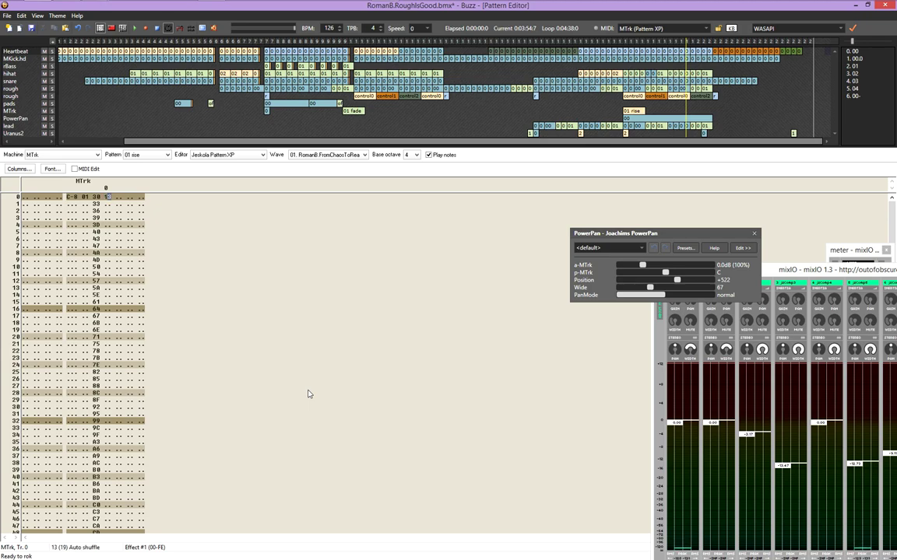
pyautogui.write('05')
pyautogui.write('8')
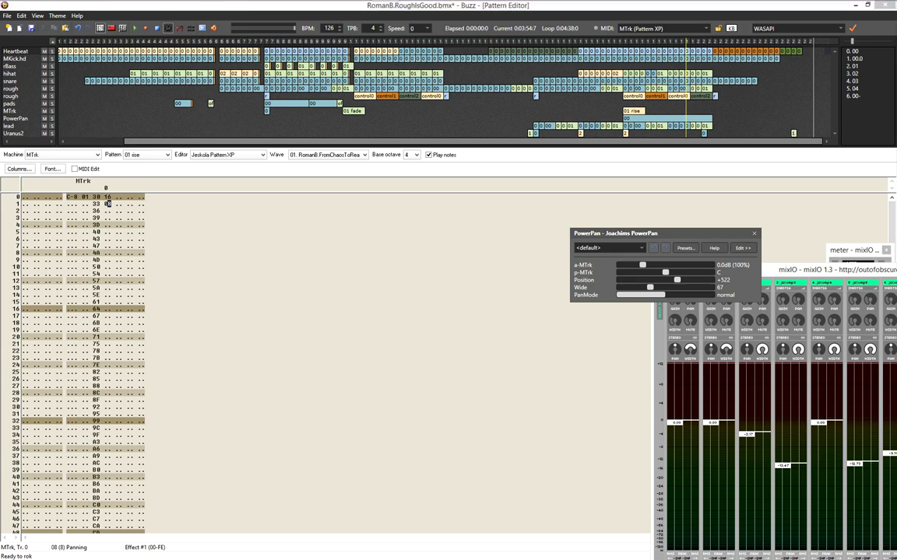
pyautogui.click(469, 382)
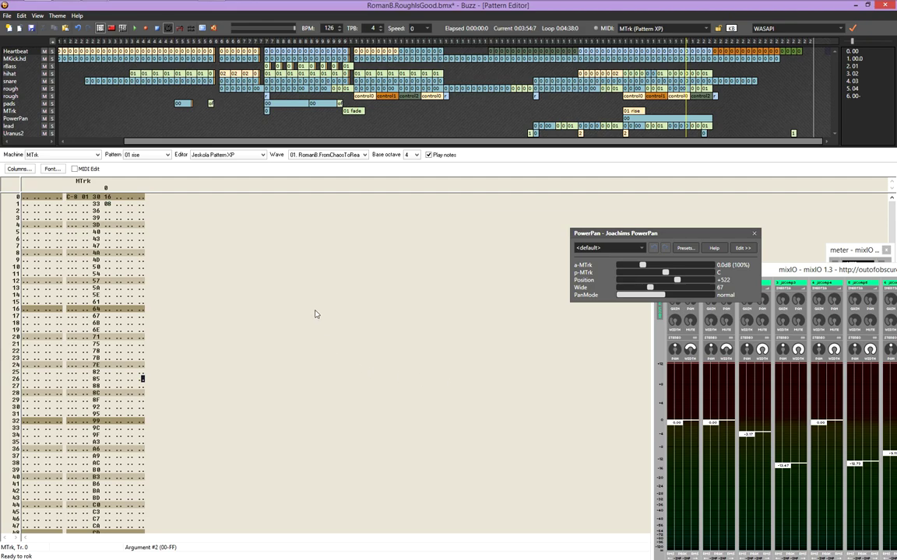
pyautogui.press('Left')
pyautogui.press('Left')
pyautogui.press('Left')
pyautogui.press('Left')
pyautogui.press('Left')
pyautogui.press('Left')
pyautogui.press('Left')
pyautogui.press('Left')
pyautogui.press('Left')
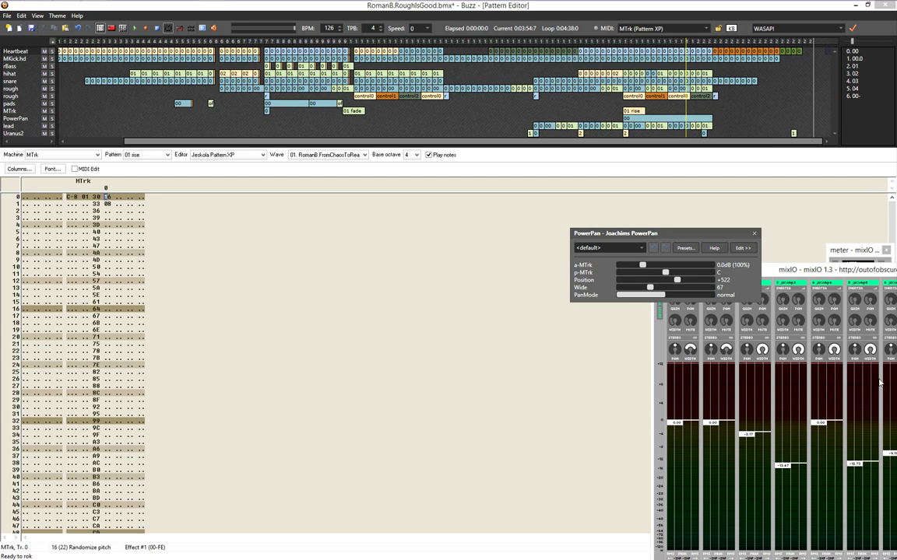
pyautogui.press('F4')
# Set MTrk's 01 rise pattern length to 129 beats in Pattern Properties
pyautogui.click(281, 326)
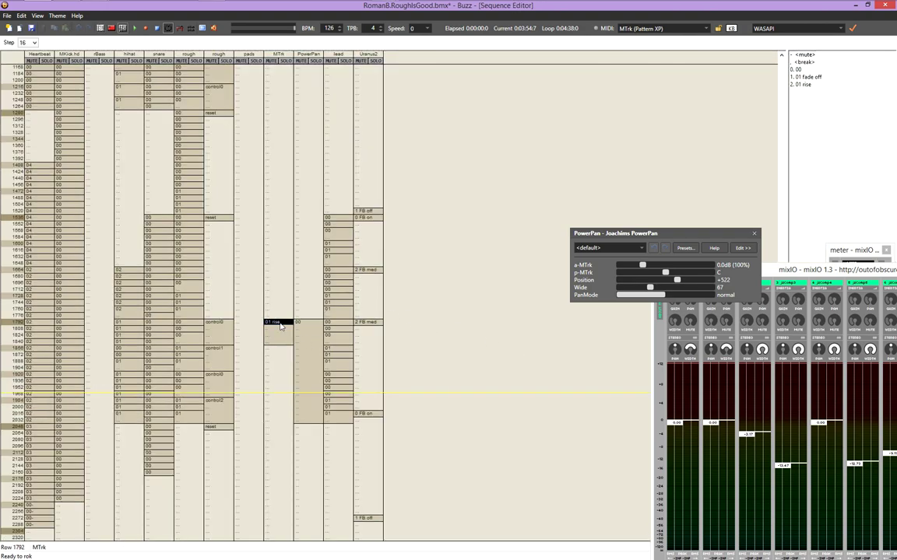
pyautogui.press('Right')
pyautogui.press('Left')
pyautogui.doubleClick(275, 326)
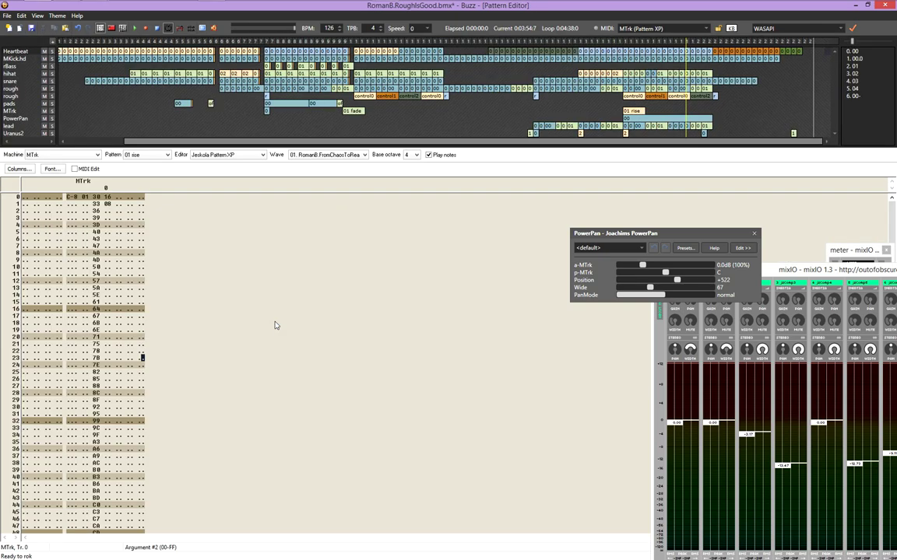
pyautogui.press('F4')
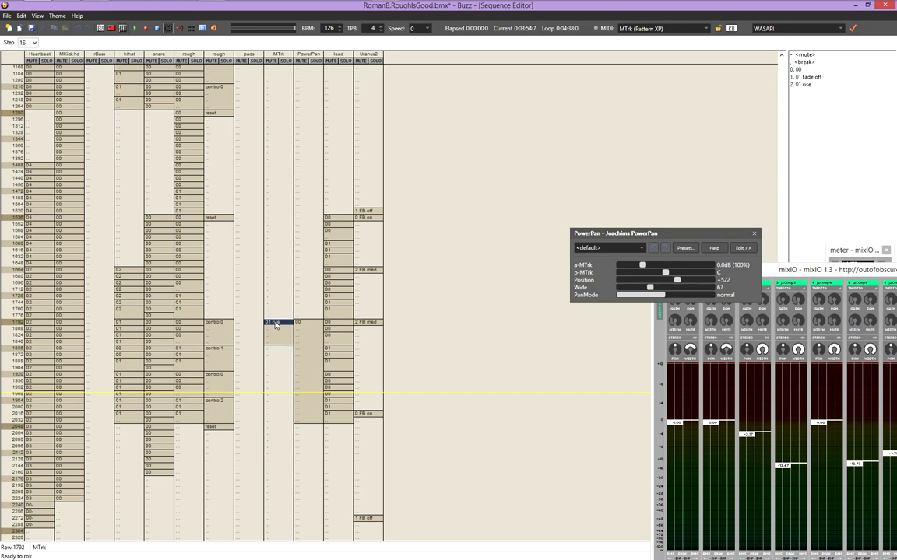
pyautogui.doubleClick(275, 325)
pyautogui.hotkey('ctrl', 'BackSpace')
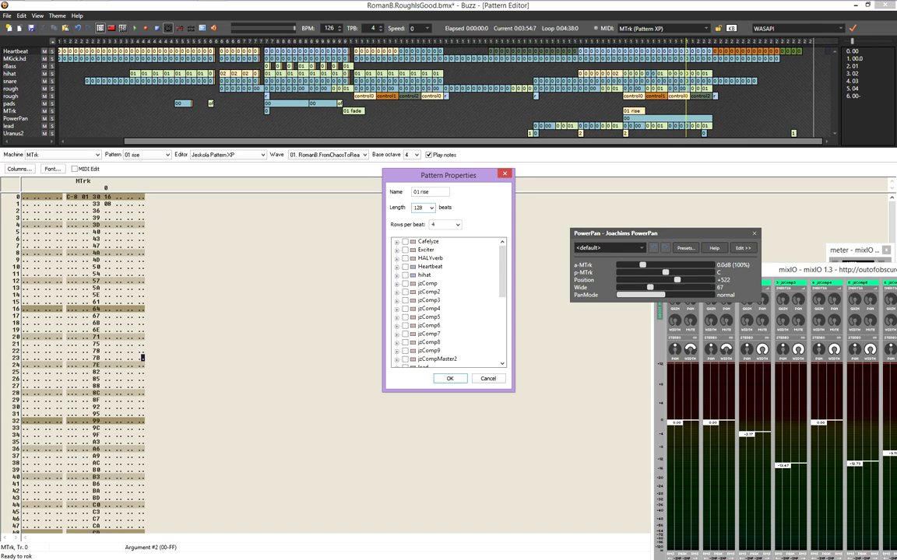
pyautogui.write('129')
pyautogui.press('Return')
# Replace row 0's effect 16 with Panning effect 08, then jump to the last row
pyautogui.press('Up')
pyautogui.press('Up')
pyautogui.press('Up')
pyautogui.press('Up')
pyautogui.press('Up')
pyautogui.press('Up')
pyautogui.press('Up')
pyautogui.press('Left')
pyautogui.press('Left')
pyautogui.press('Left')
pyautogui.press('Left')
pyautogui.press('Left')
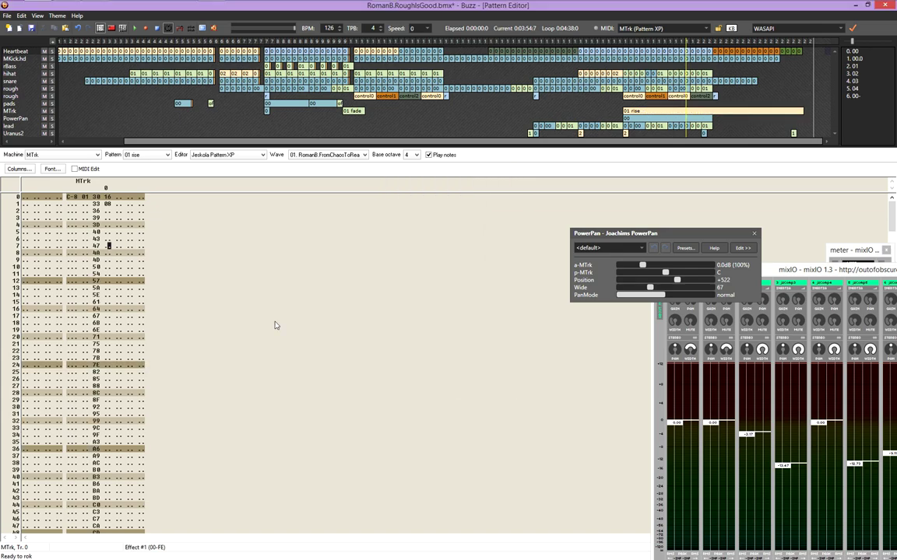
pyautogui.press('Down')
pyautogui.press('Up')
pyautogui.write('08')
pyautogui.press('Right')
pyautogui.hotkey('ctrl', 'End')
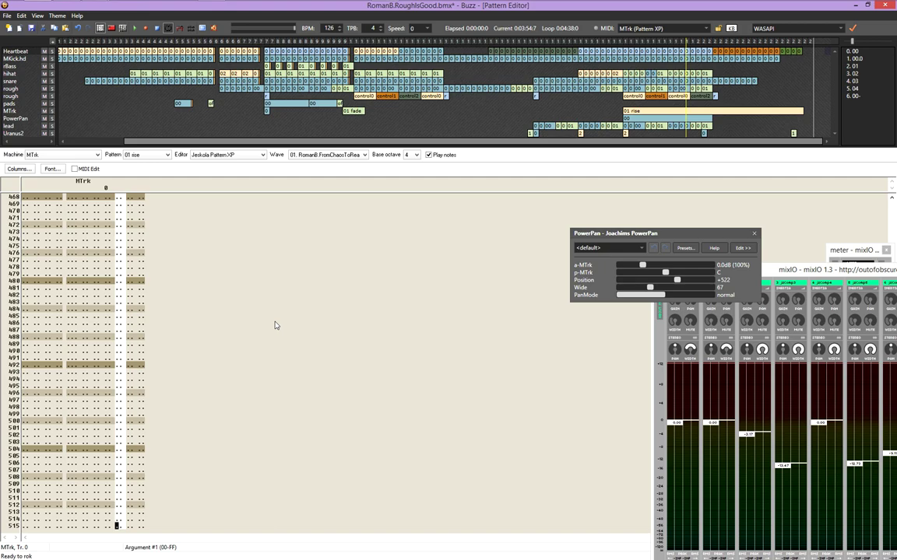
# Randomize MTrk's argument column, start playback, and delete the PowerPan entry at row 1792
pyautogui.hotkey('ctrl', 'r')
pyautogui.press('F5')
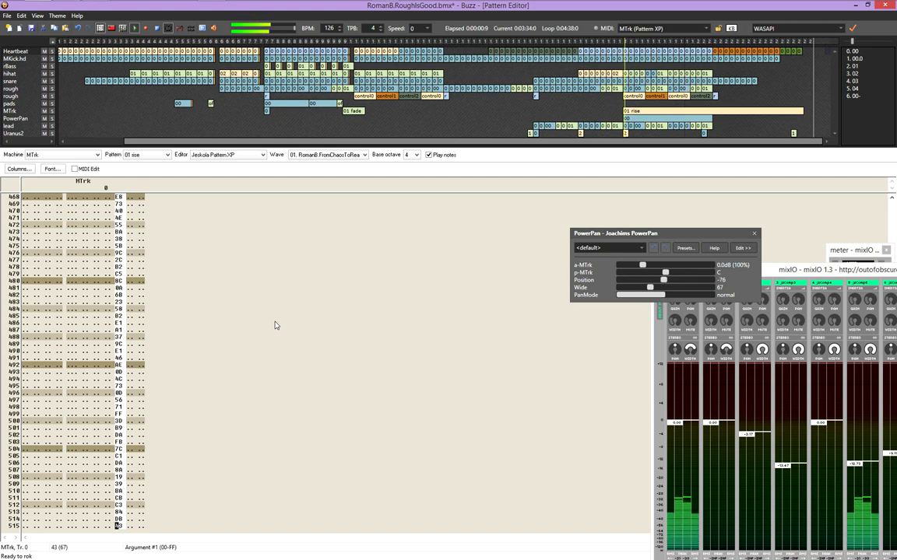
pyautogui.press('F4')
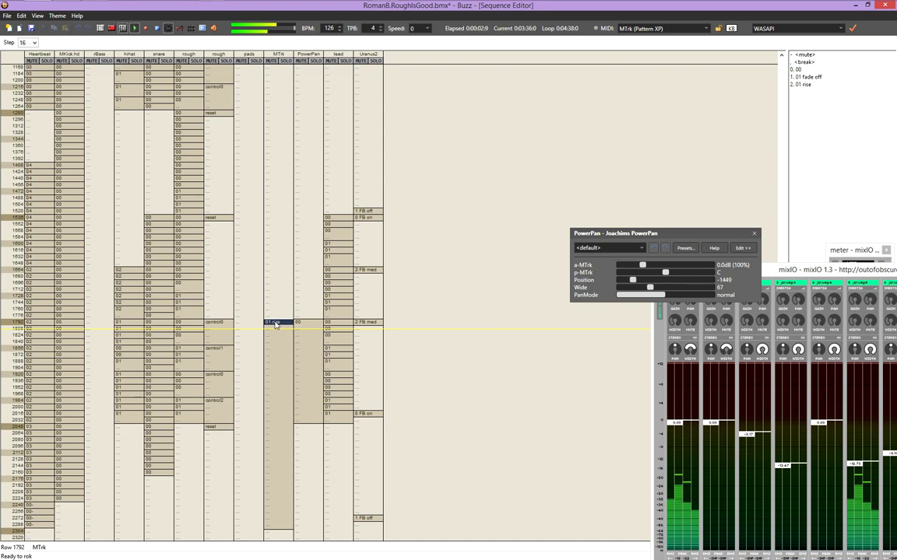
pyautogui.press('Delete')
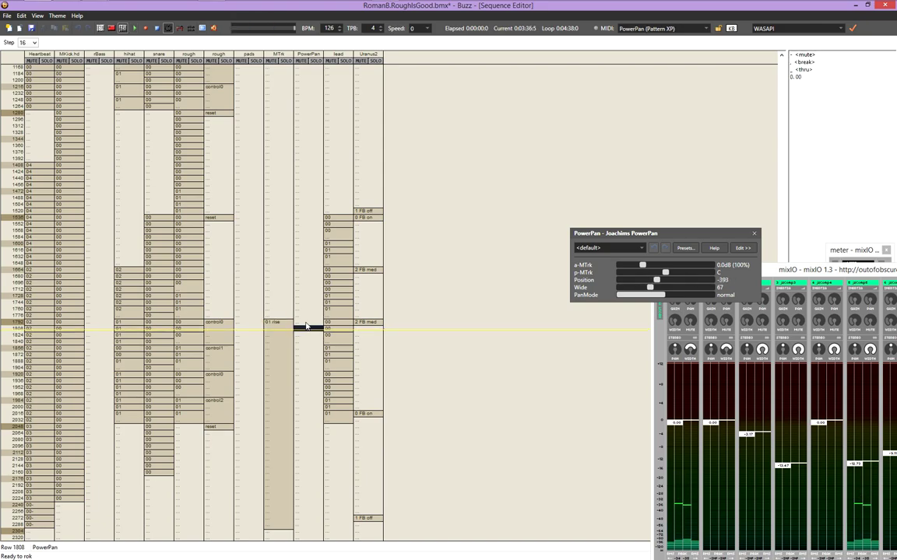
pyautogui.press('F3')
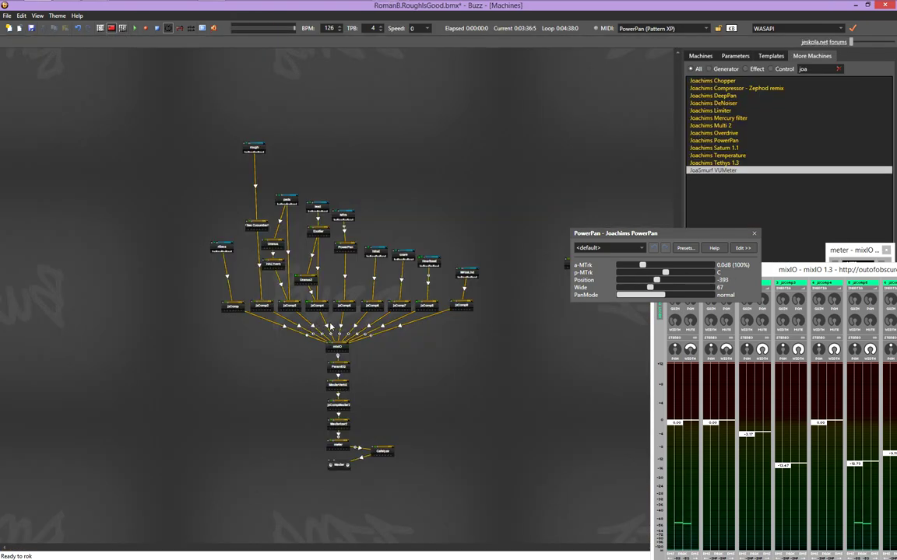
pyautogui.press('F4')
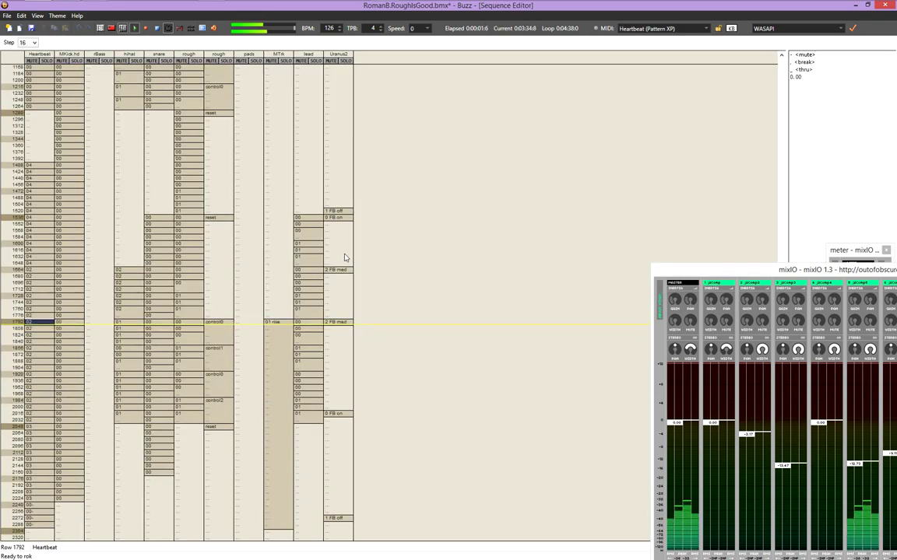
# Open MTrk's 01 rise pattern and fill its whole effect column with 08
pyautogui.doubleClick(274, 325)
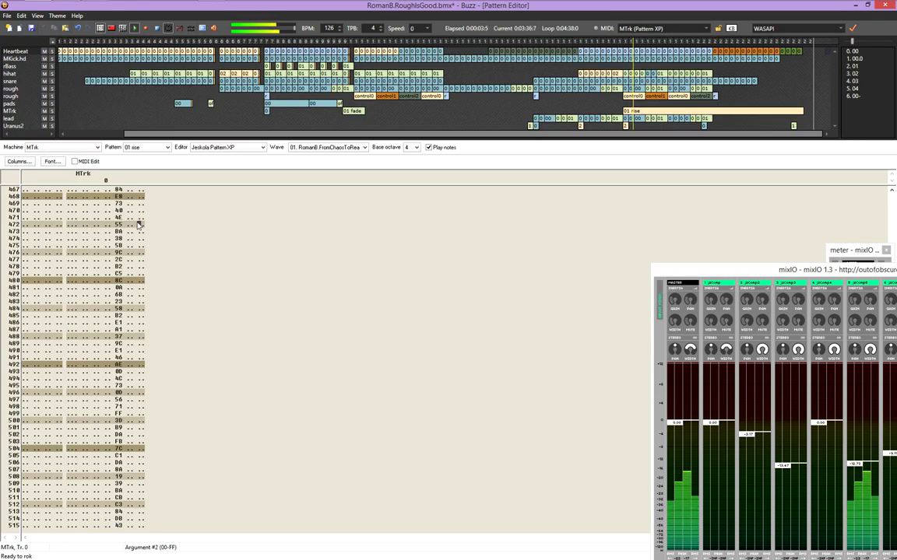
pyautogui.hotkey('ctrl', 'Home')
pyautogui.press('Left')
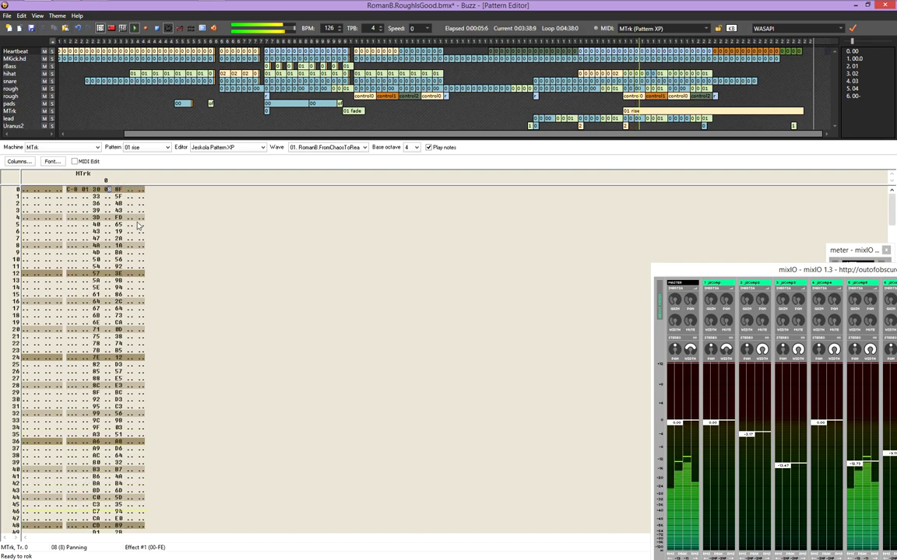
pyautogui.write('88888888888888888888888888888888888888888888888888888888888888888888888888888888888888888888888888')
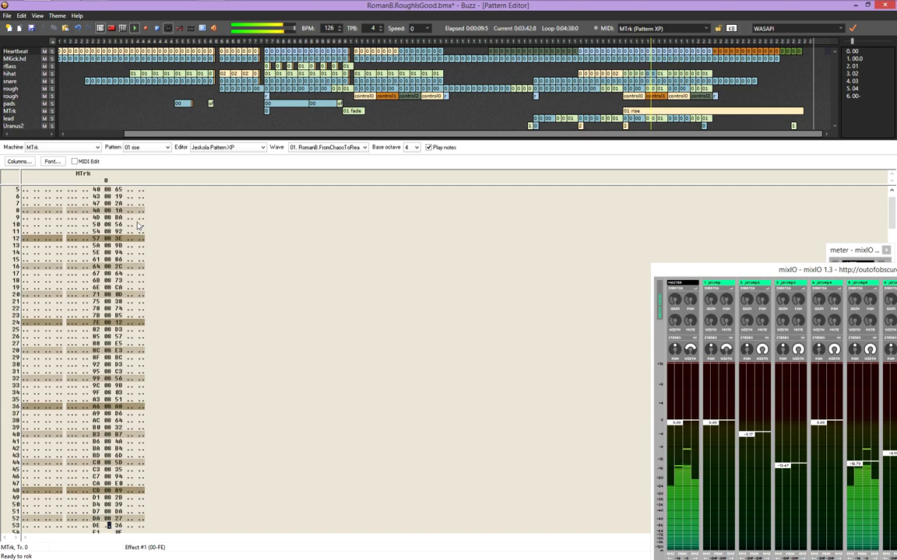
pyautogui.write('888888888888888888888888888888888888888888888888888888888888')
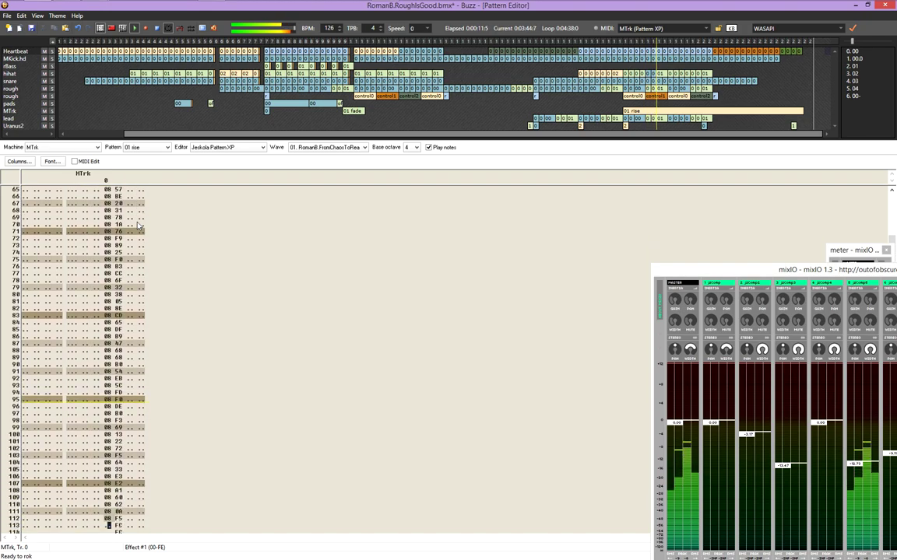
pyautogui.write('8')
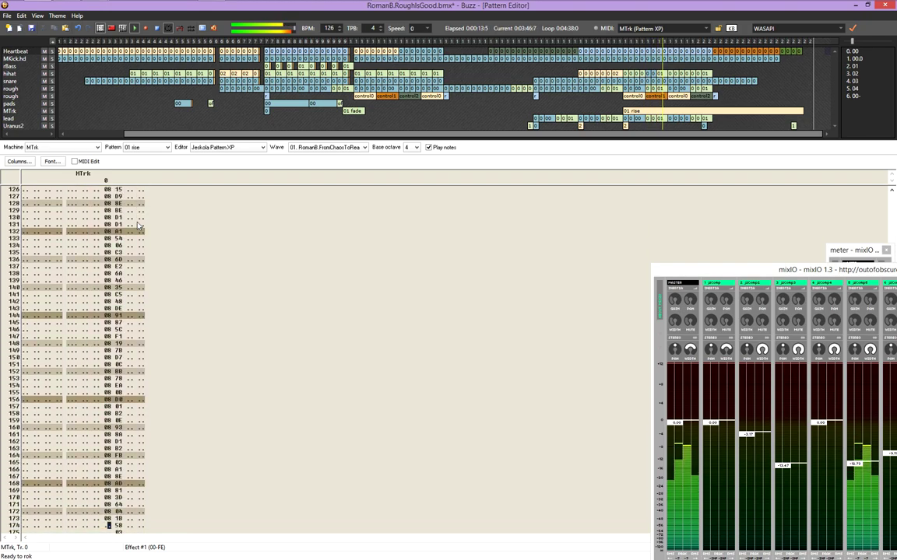
pyautogui.write('8888888888888888888888888888888888888888888888888888888888888888888888888888888888888888888888888888888888888888888888888')
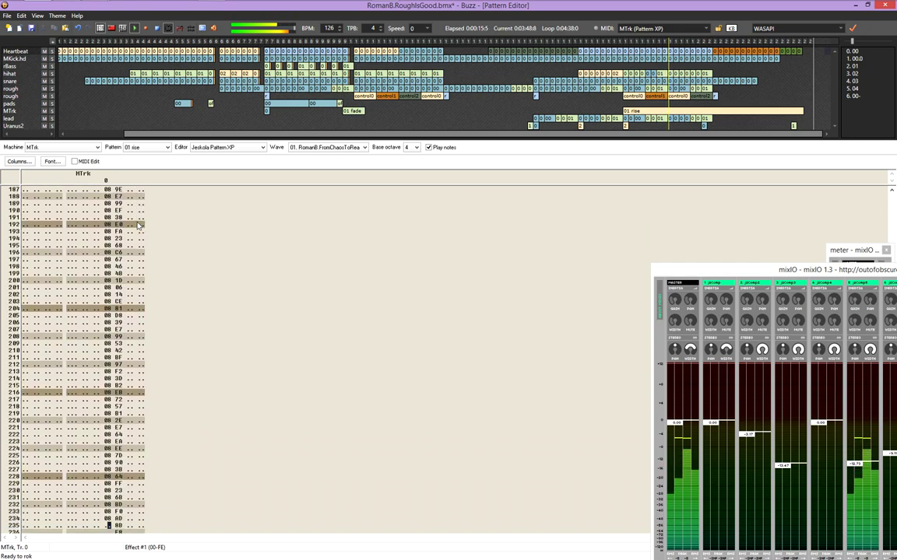
pyautogui.write('888888888888888888888888888888888888888888888888888888888888')
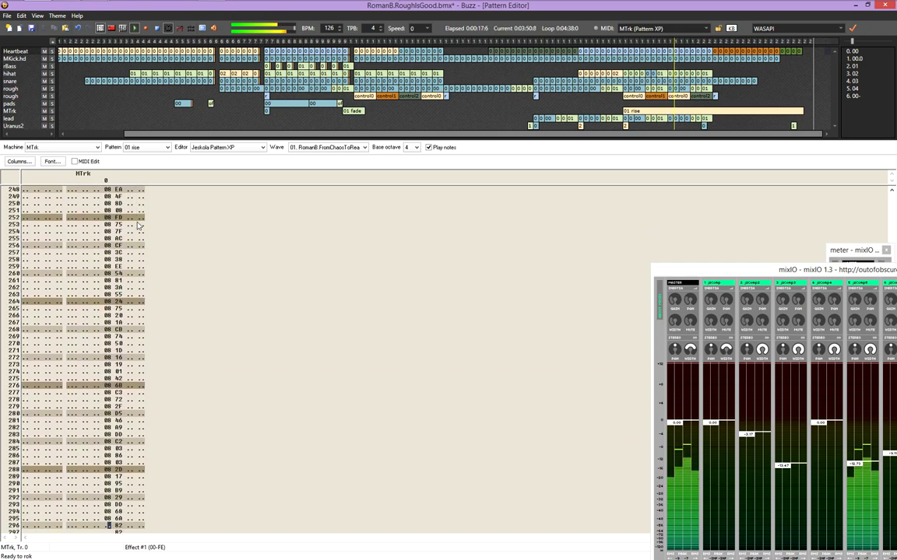
pyautogui.write('88888888888888888')
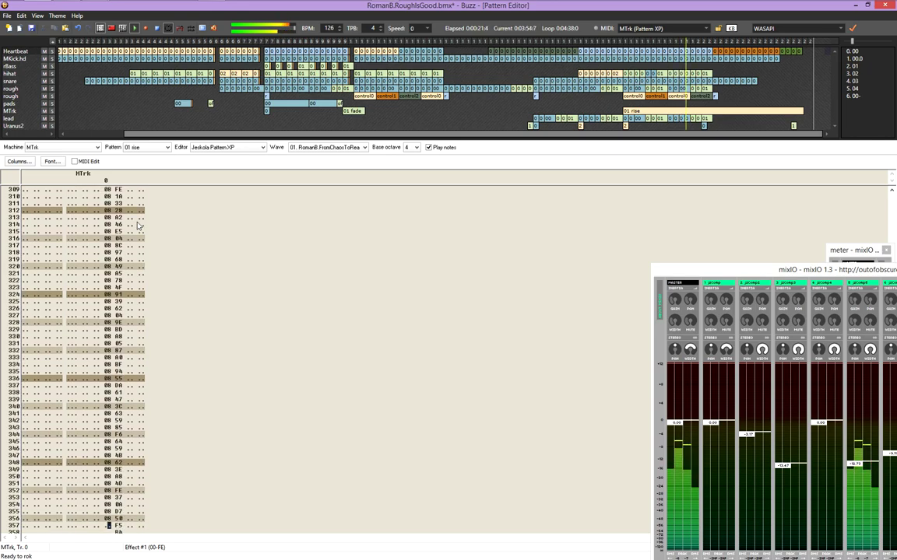
# Shorten the 01 rise pattern to a length of 16 in Pattern Properties
pyautogui.hotkey('ctrl', 'BackSpace')
pyautogui.write('16')
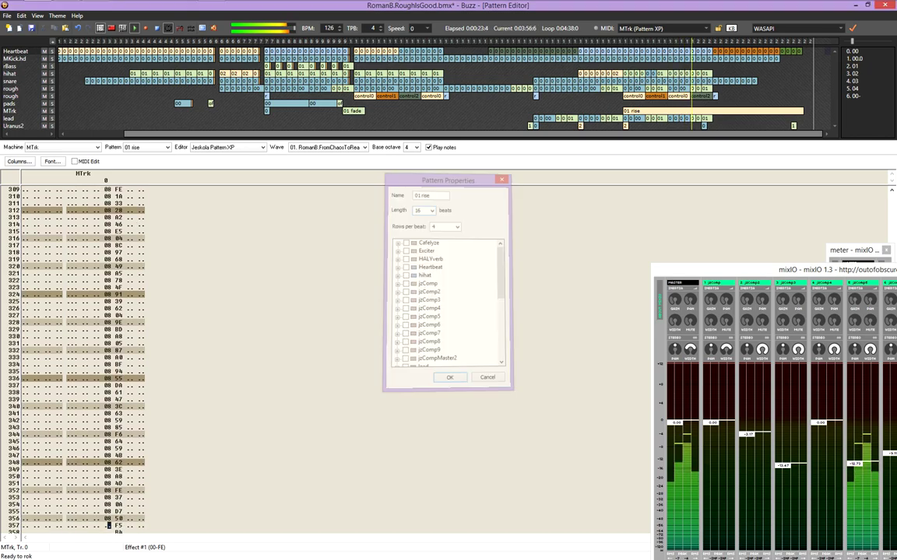
pyautogui.press('Return')
# Keep row 0's panning argument at 80 and clear the remaining argument values
pyautogui.hotkey('ctrl', 'Home')
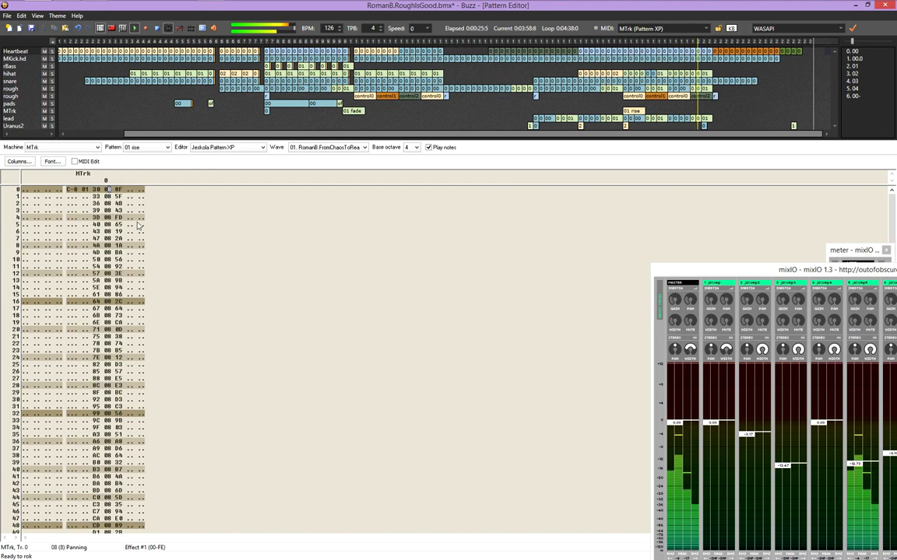
pyautogui.press('Down')
pyautogui.press('Down')
pyautogui.press('Down')
pyautogui.press('Down')
pyautogui.press('Down')
pyautogui.press('Down')
pyautogui.press('Down')
pyautogui.press('Down')
pyautogui.press('Down')
pyautogui.press('Down')
pyautogui.press('Down')
pyautogui.press('Down')
pyautogui.press('Down')
pyautogui.press('Down')
pyautogui.press('Down')
pyautogui.press('Down')
pyautogui.press('Down')
pyautogui.press('Down')
pyautogui.press('Down')
pyautogui.press('Down')
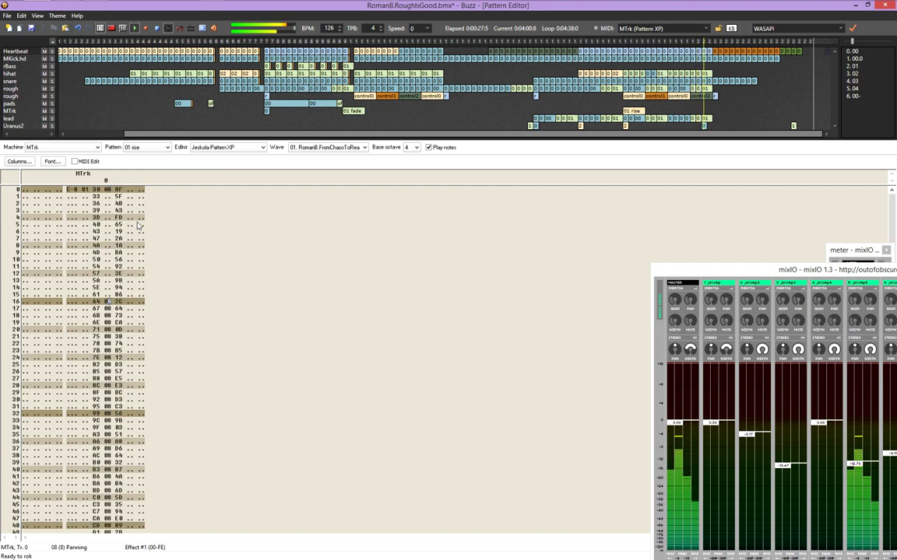
pyautogui.hotkey('ctrl', 'Home')
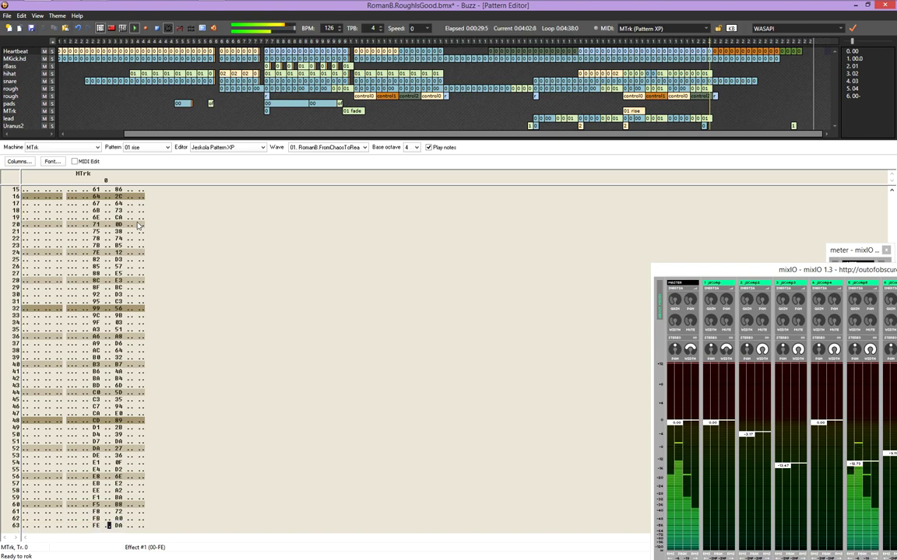
pyautogui.press('Right')
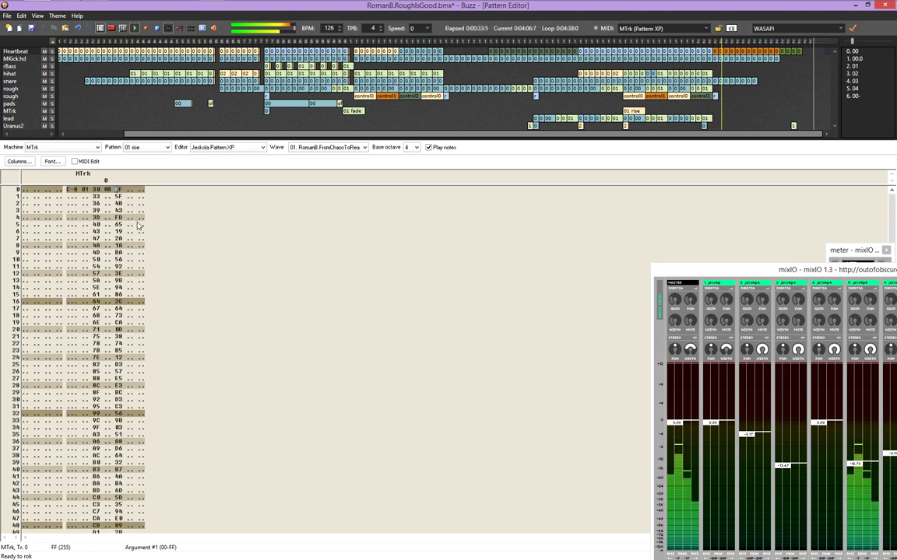
pyautogui.write('9')
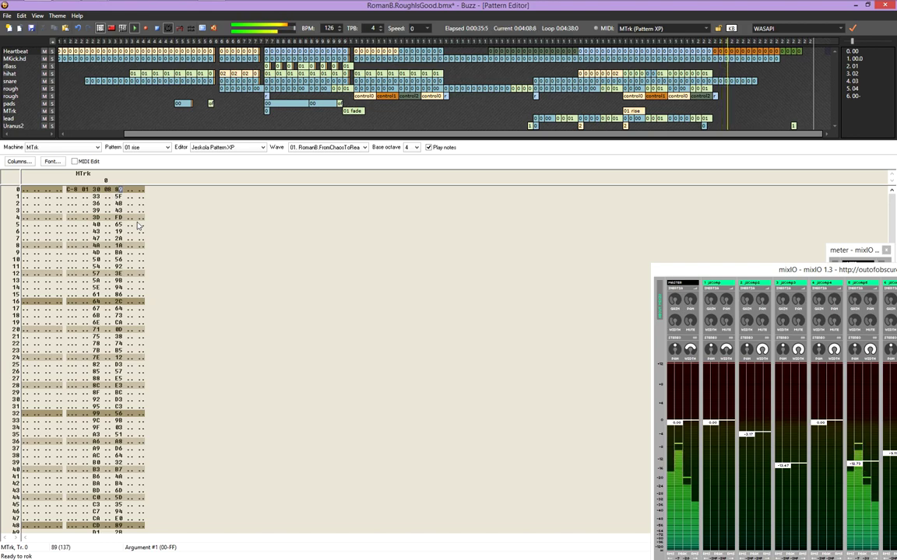
pyautogui.press('Down')
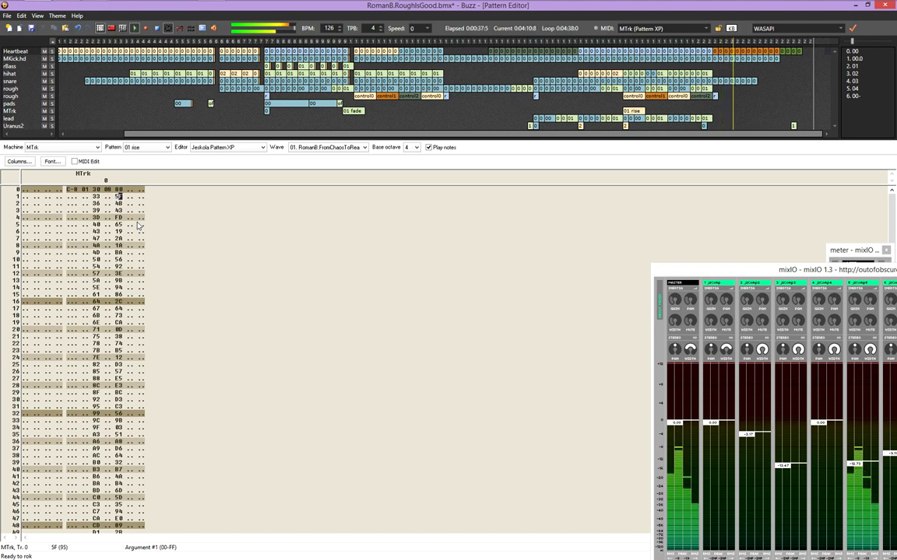
pyautogui.press('.')
pyautogui.press('.')
pyautogui.press('.')
pyautogui.press('.')
pyautogui.press('.')
pyautogui.press('.')
pyautogui.press('.')
pyautogui.press('.')
pyautogui.press('.')
pyautogui.press('.')
pyautogui.press('.')
pyautogui.press('.')
pyautogui.press('.')
pyautogui.press('.')
pyautogui.press('.')
pyautogui.press('.')
pyautogui.press('.')
pyautogui.press('.')
pyautogui.press('.')
pyautogui.press('.')
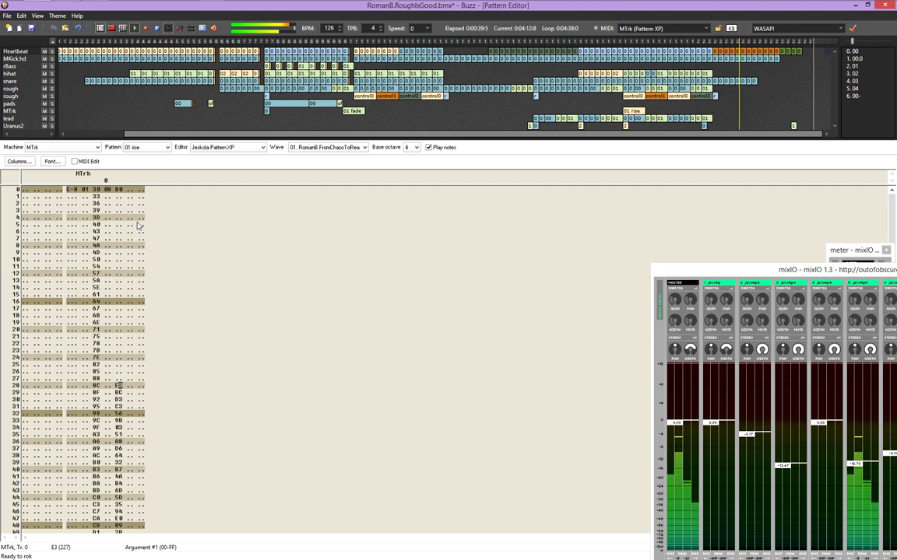
pyautogui.press('.')
pyautogui.press('.')
pyautogui.press('.')
pyautogui.press('.')
pyautogui.press('.')
pyautogui.press('.')
pyautogui.press('.')
pyautogui.press('.')
pyautogui.press('.')
pyautogui.press('.')
pyautogui.press('.')
pyautogui.press('.')
pyautogui.press('.')
pyautogui.press('.')
pyautogui.press('.')
pyautogui.press('.')
pyautogui.press('.')
pyautogui.press('.')
pyautogui.press('.')
pyautogui.press('.')
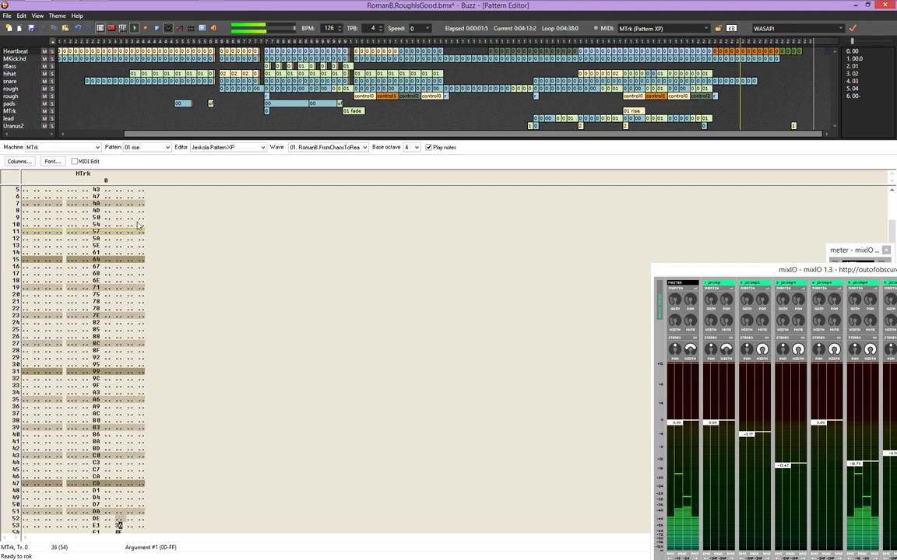
pyautogui.hotkey('ctrl', 'Home')
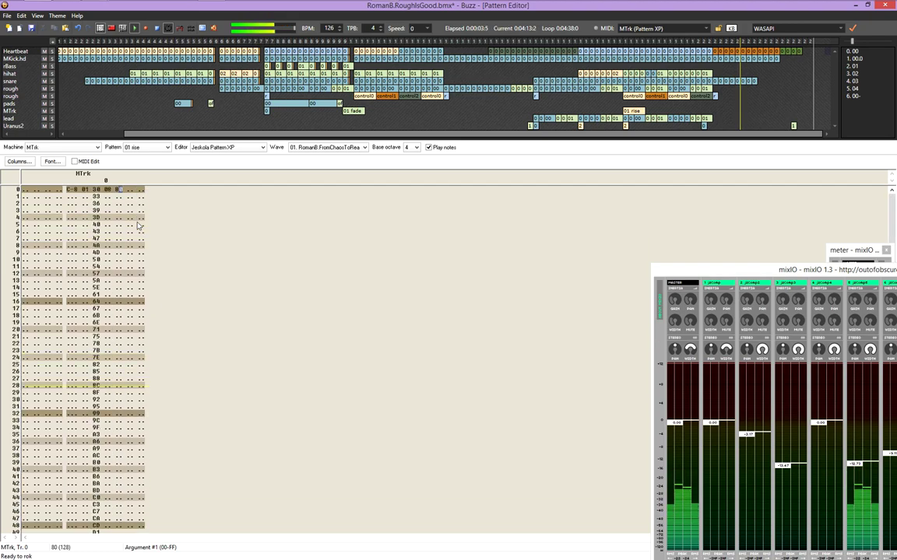
# In the machine graph, adjust MTrk's tuning, raise its amplitude decay and set Quantize to 7
pyautogui.press('F3')
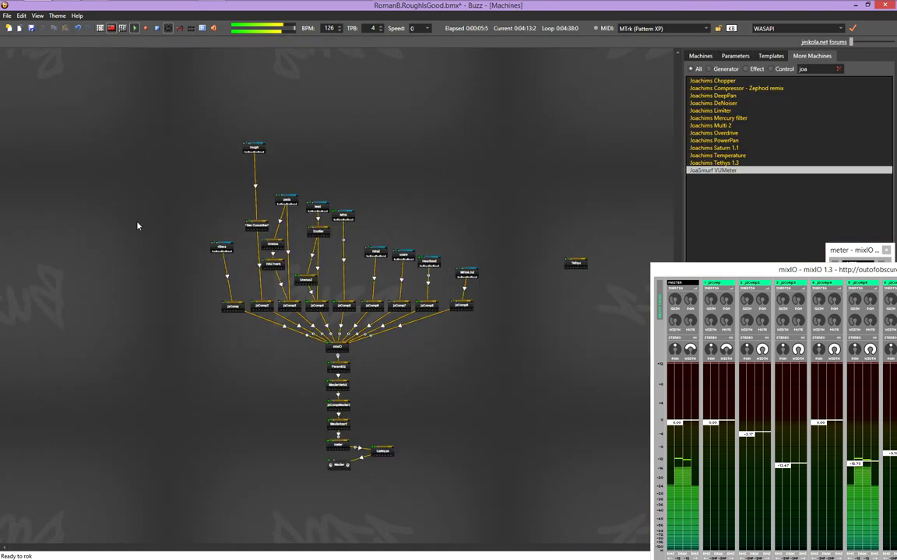
pyautogui.doubleClick(334, 218)
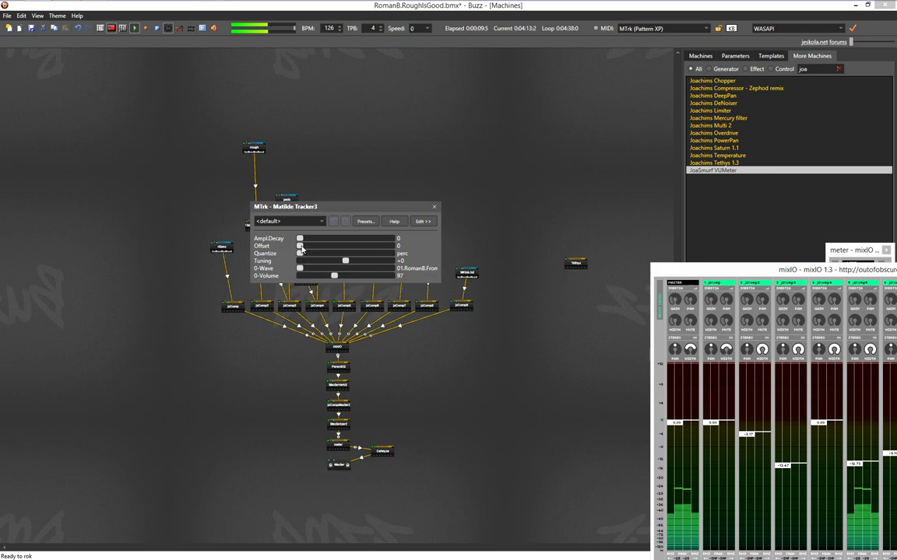
pyautogui.moveTo(329, 210); pyautogui.dragTo(488, 163)
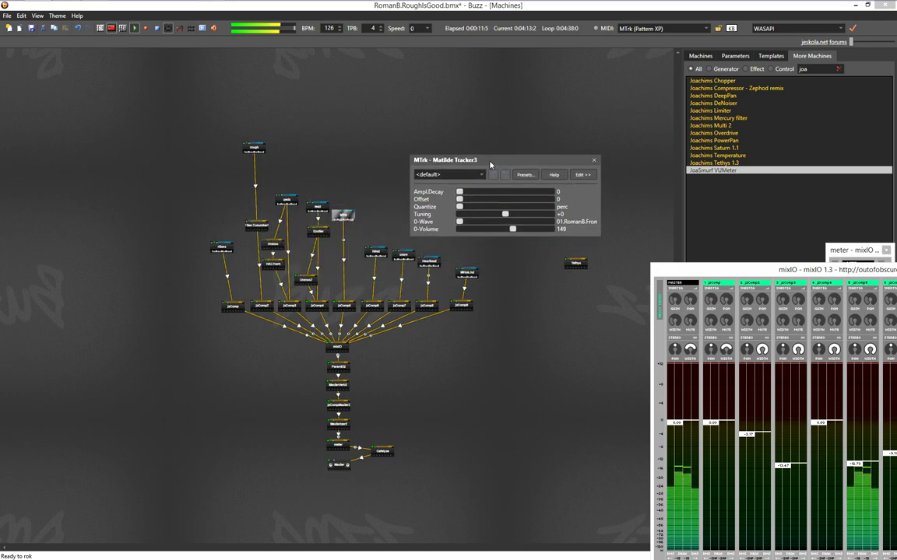
pyautogui.moveTo(504, 217)
pyautogui.mouseDown()
pyautogui.moveTo(535, 220)
pyautogui.moveTo(506, 222)
pyautogui.mouseUp()
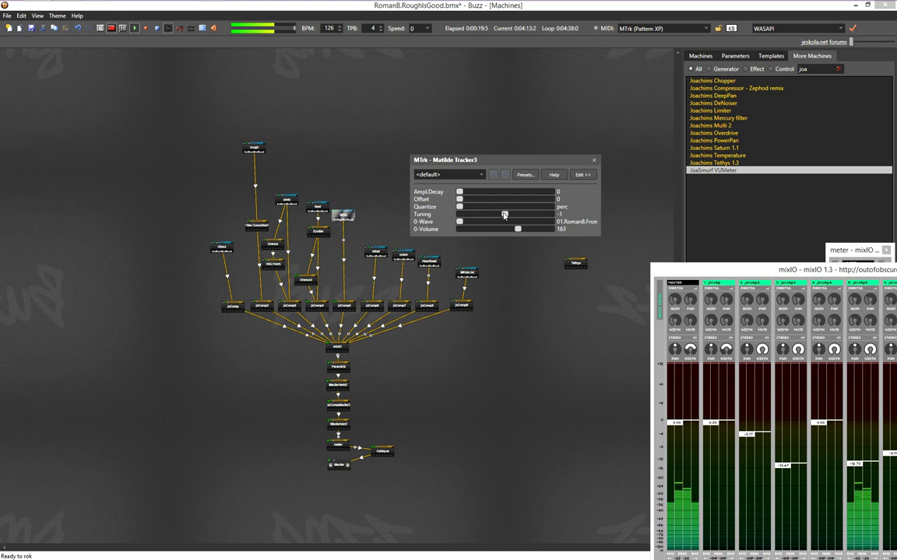
pyautogui.moveTo(504, 215); pyautogui.dragTo(505, 212)
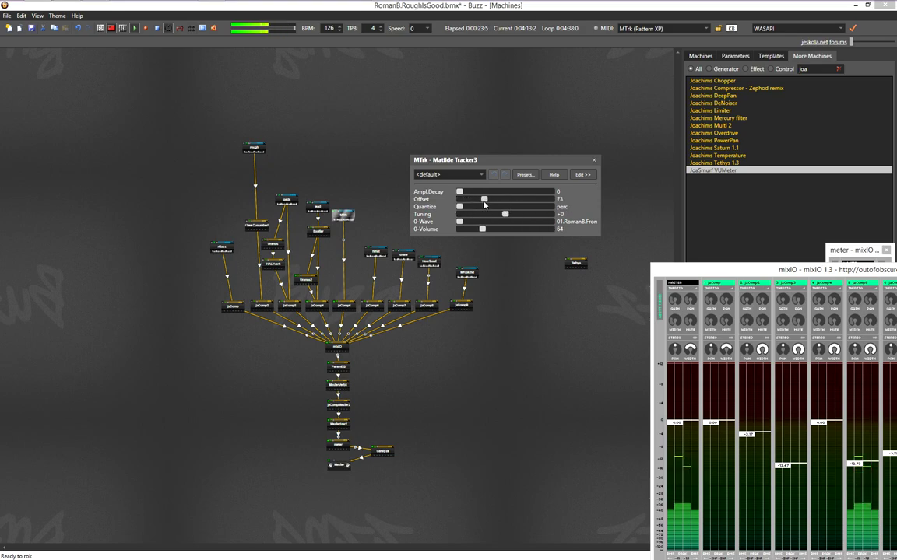
pyautogui.moveTo(459, 195)
pyautogui.mouseDown()
pyautogui.moveTo(538, 198)
pyautogui.moveTo(449, 198)
pyautogui.moveTo(476, 210)
pyautogui.moveTo(466, 211)
pyautogui.moveTo(477, 195)
pyautogui.mouseUp()
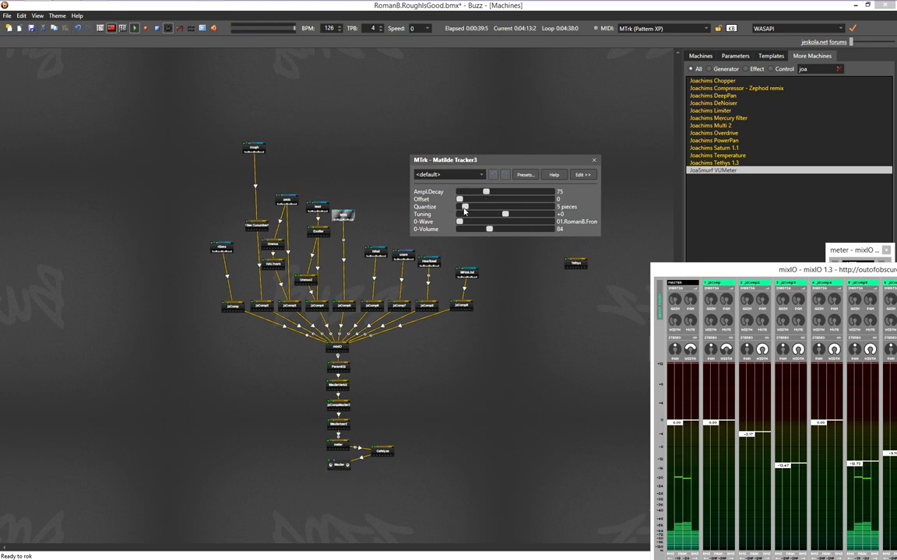
pyautogui.moveTo(465, 208)
pyautogui.mouseDown()
pyautogui.moveTo(502, 192)
pyautogui.moveTo(548, 194)
pyautogui.moveTo(466, 196)
pyautogui.mouseUp()
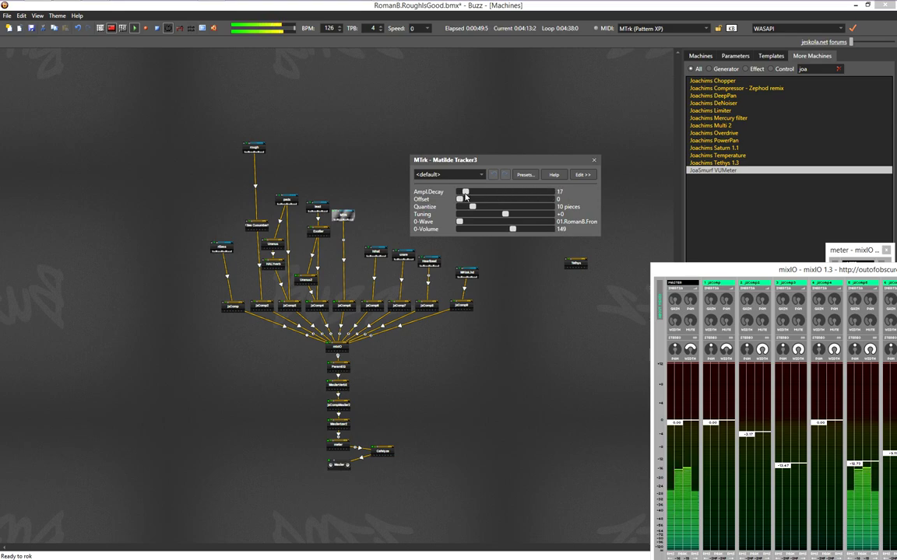
pyautogui.rightClick(341, 214)
pyautogui.click(366, 234)
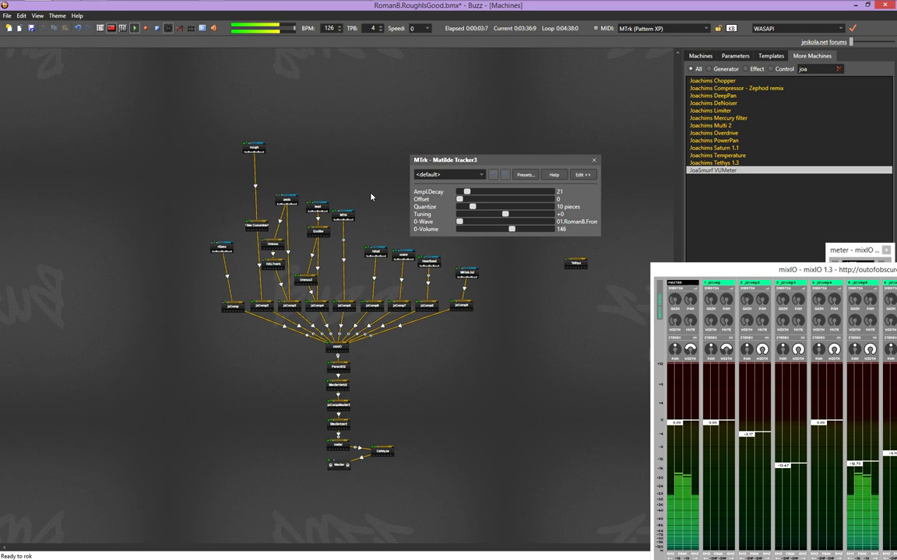
# With the sequence showing, lower MTrk's decay to 0, stop playback, and reset tuning to +0
pyautogui.press('F4')
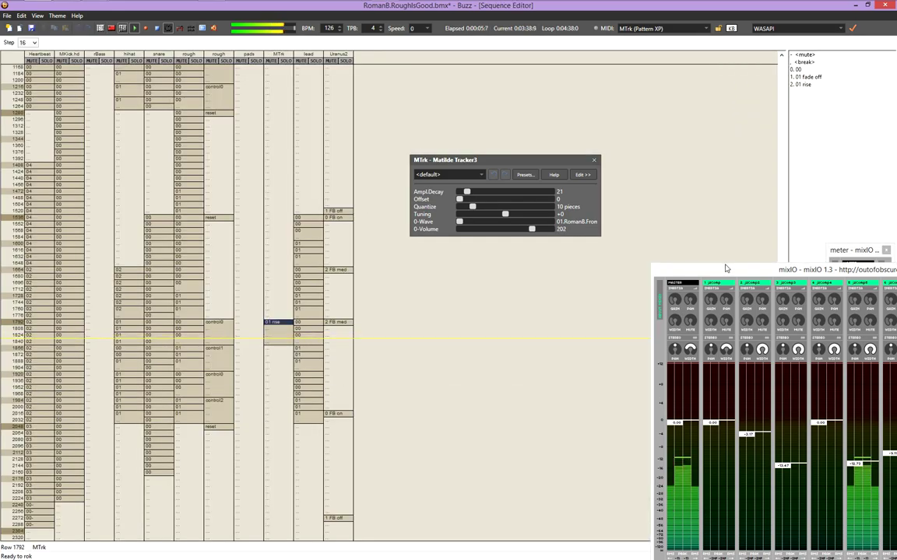
pyautogui.moveTo(726, 271); pyautogui.dragTo(722, 248)
pyautogui.click(562, 311)
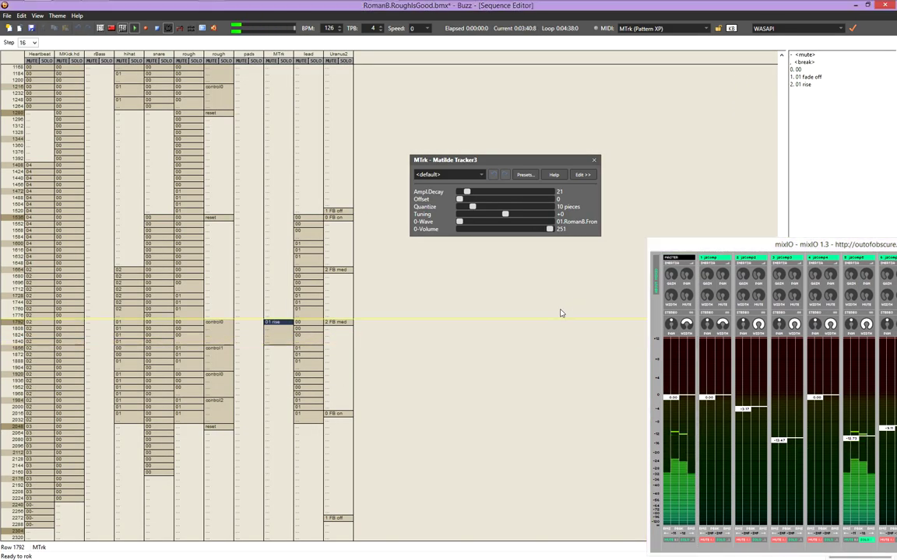
pyautogui.moveTo(467, 192); pyautogui.dragTo(523, 217)
pyautogui.moveTo(522, 216); pyautogui.dragTo(529, 218)
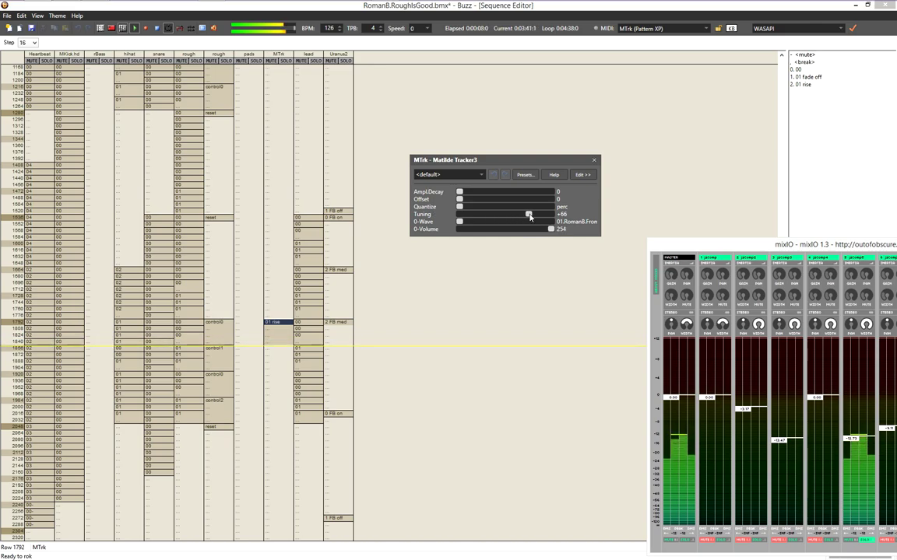
pyautogui.press('F8')
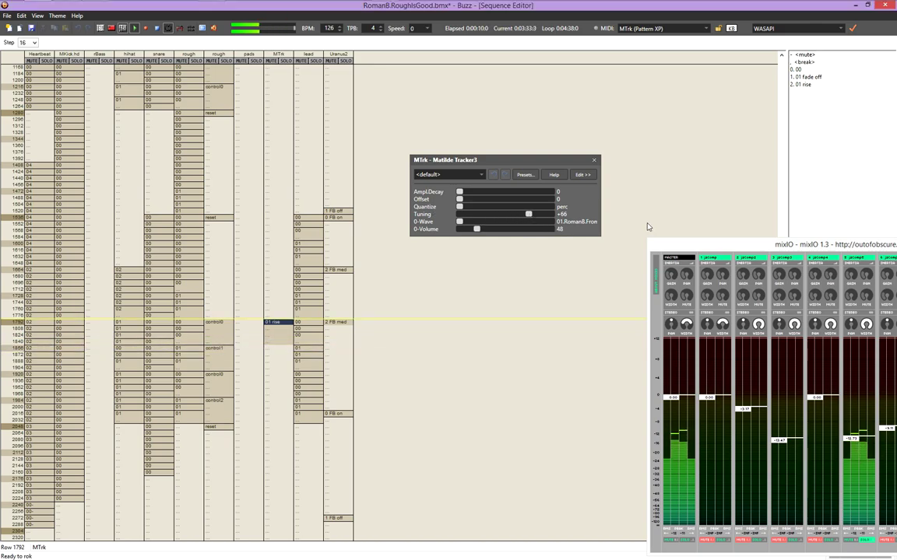
pyautogui.click(512, 215)
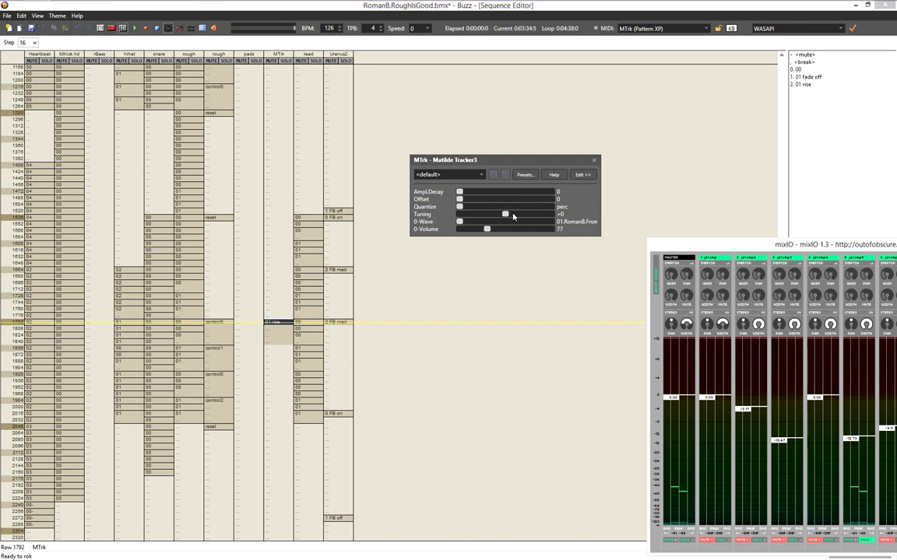
pyautogui.click(502, 244)
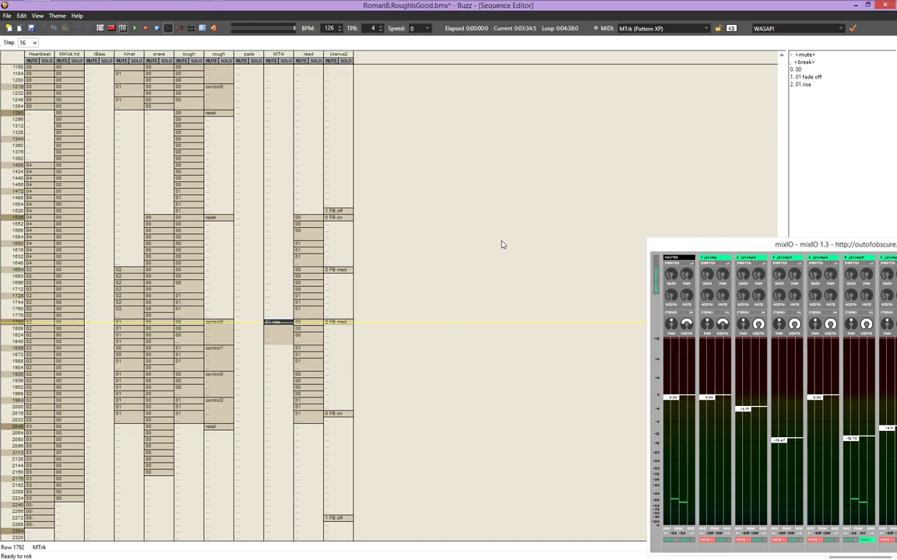
pyautogui.doubleClick(276, 322)
# Delete the 08 80 effect command from row 0 of 01 rise, then return to the machine graph
pyautogui.press('Up')
pyautogui.press('.')
pyautogui.press('Left')
pyautogui.press('.')
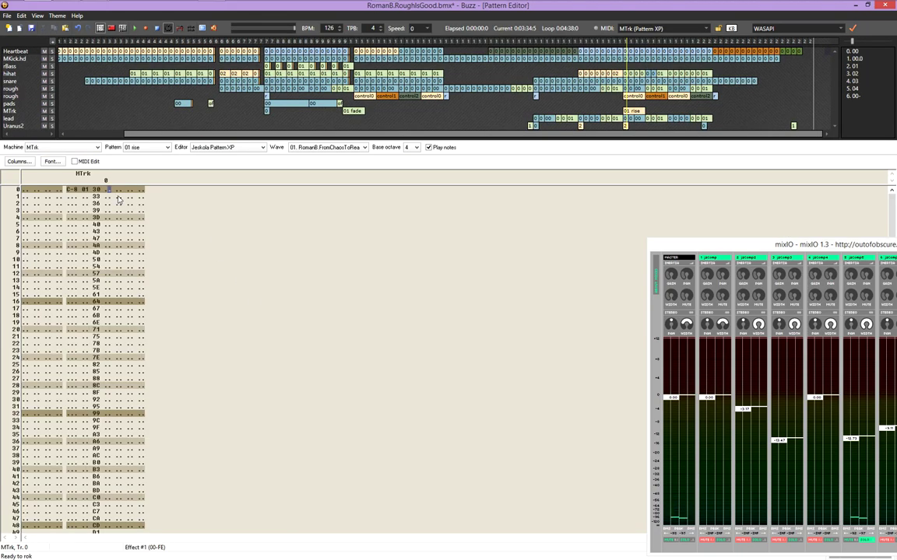
pyautogui.click(46, 197)
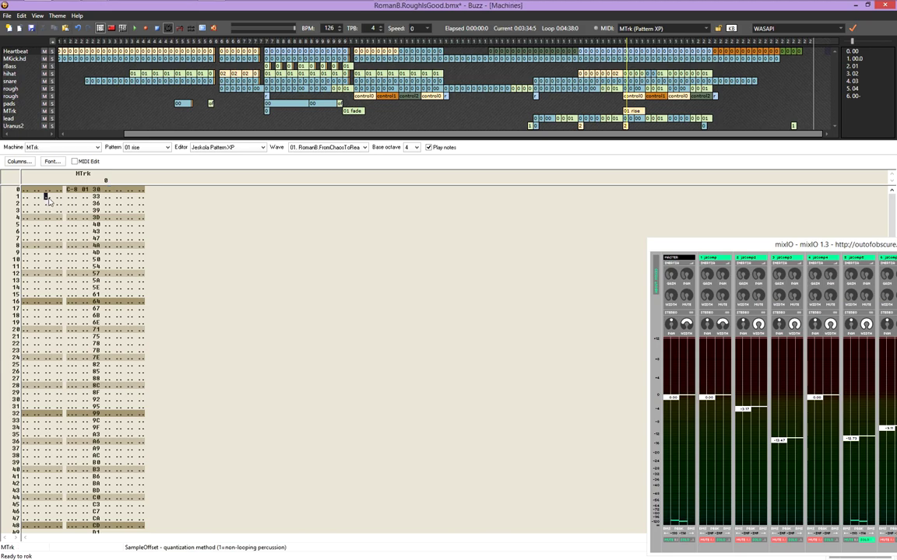
pyautogui.press('F4')
pyautogui.press('F3')
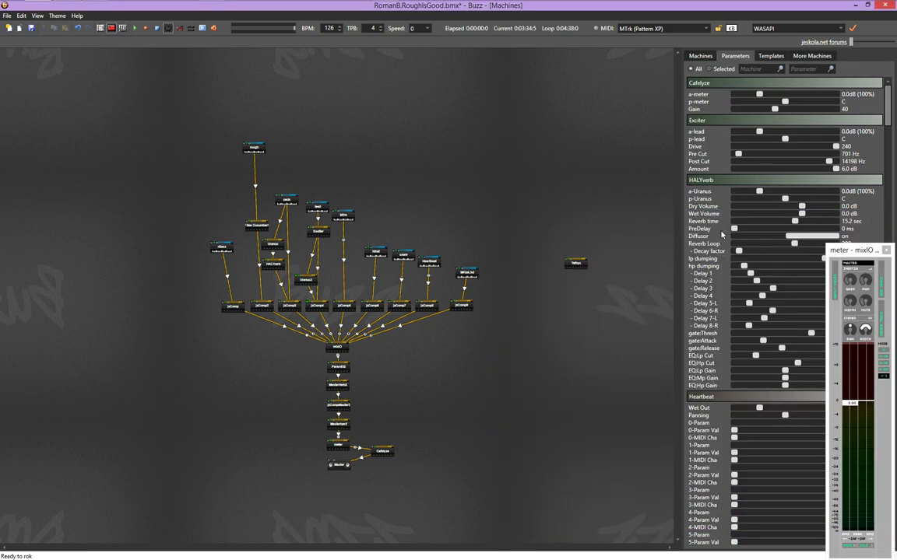
# Filter the machine list by 'ste', then 'st', and finally 'cha'
pyautogui.click(702, 56)
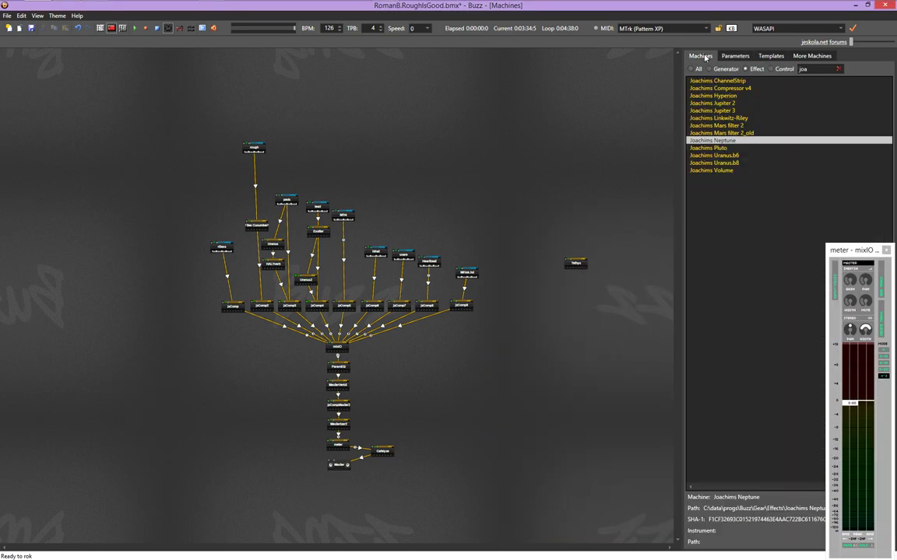
pyautogui.click(838, 68)
pyautogui.click(814, 70)
pyautogui.write('ste')
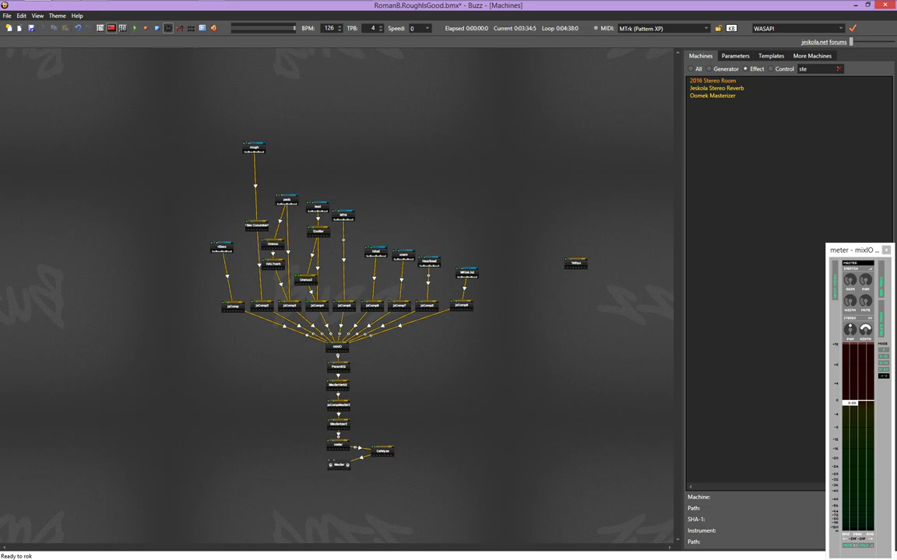
pyautogui.press('BackSpace')
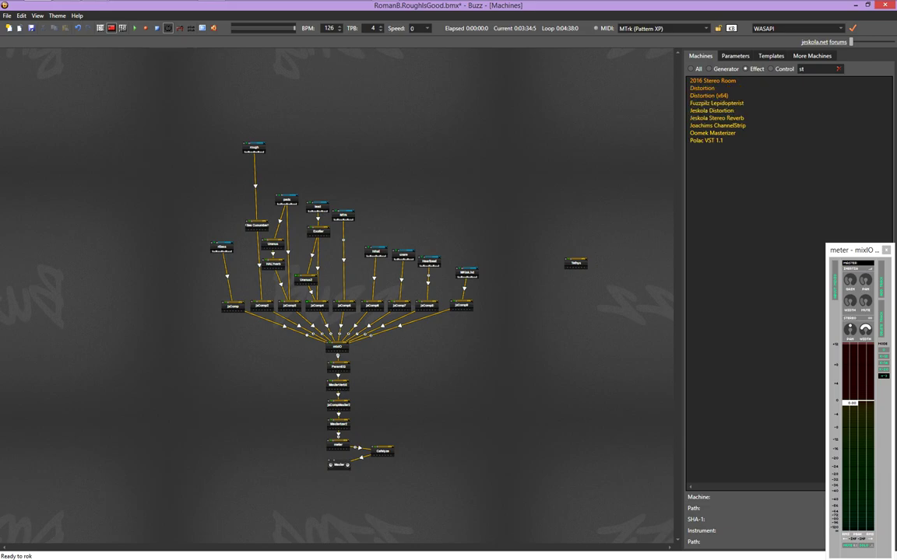
pyautogui.press('BackSpace')
pyautogui.press('BackSpace')
pyautogui.write('cha')
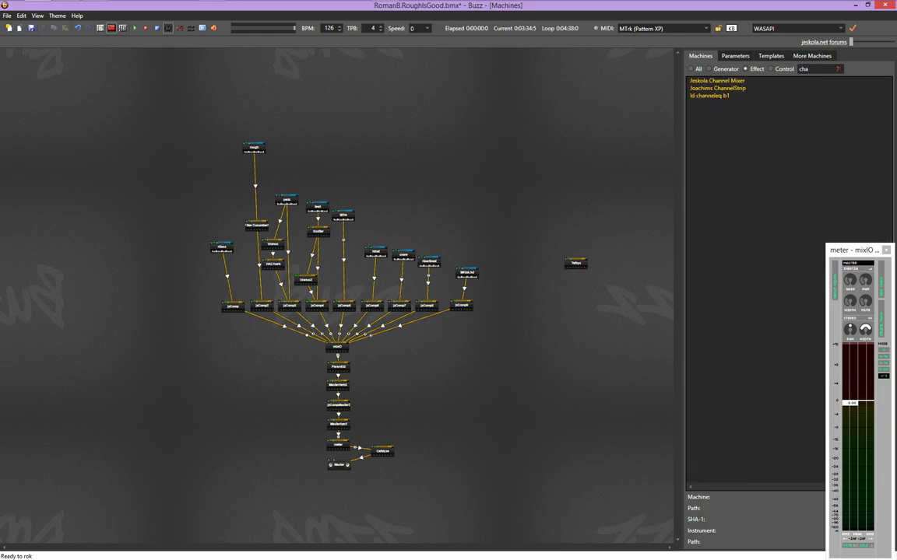
# Trial-add ld channeleq b1 and Jeskola Channel Mixer, then delete both machines
pyautogui.moveTo(745, 96); pyautogui.dragTo(624, 113)
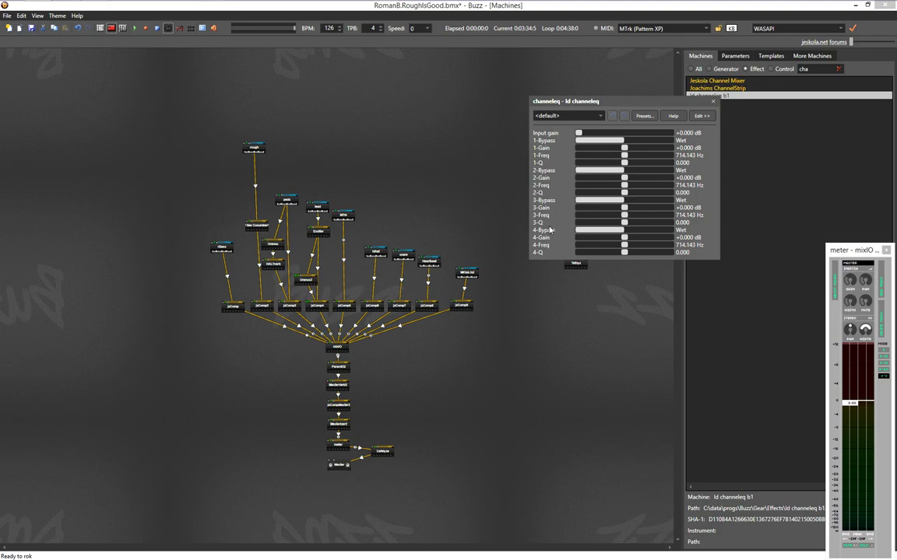
pyautogui.click(712, 101)
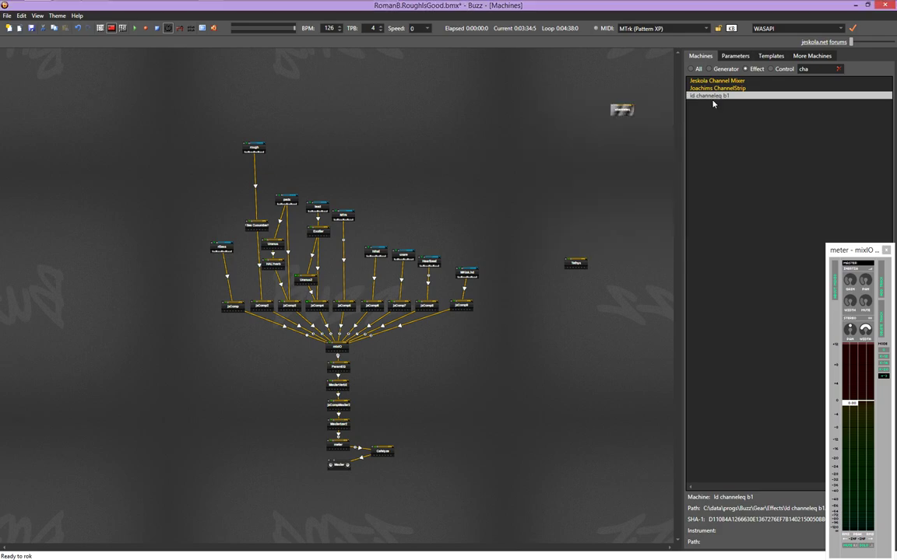
pyautogui.press('Delete')
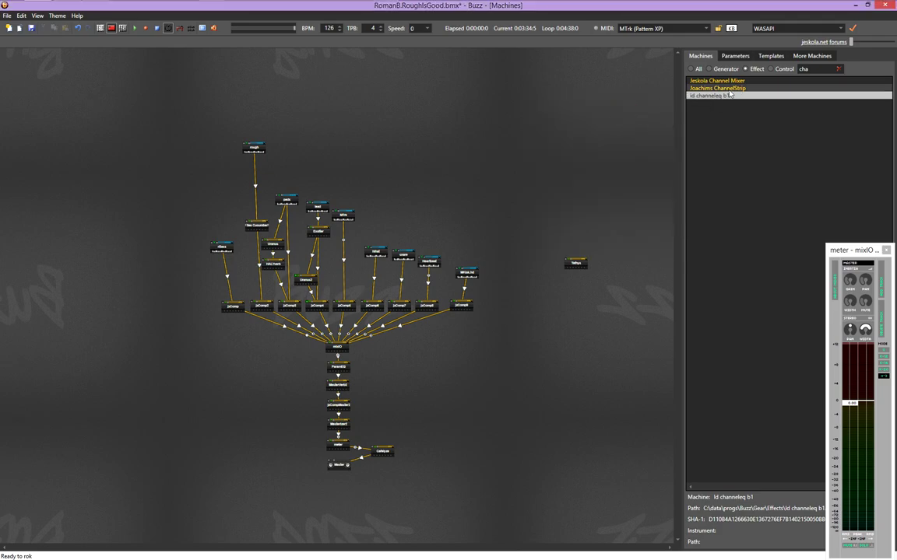
pyautogui.moveTo(715, 81); pyautogui.dragTo(618, 107)
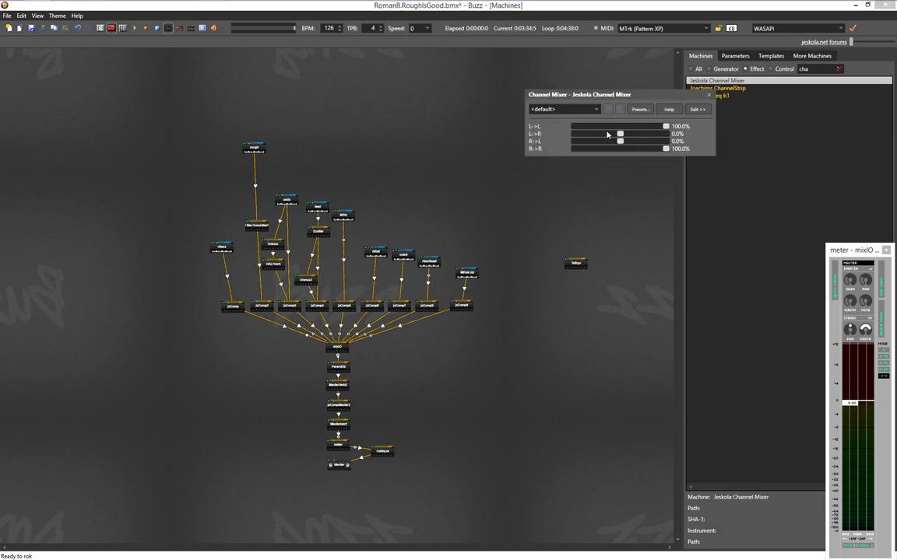
pyautogui.click(708, 98)
pyautogui.press('Delete')
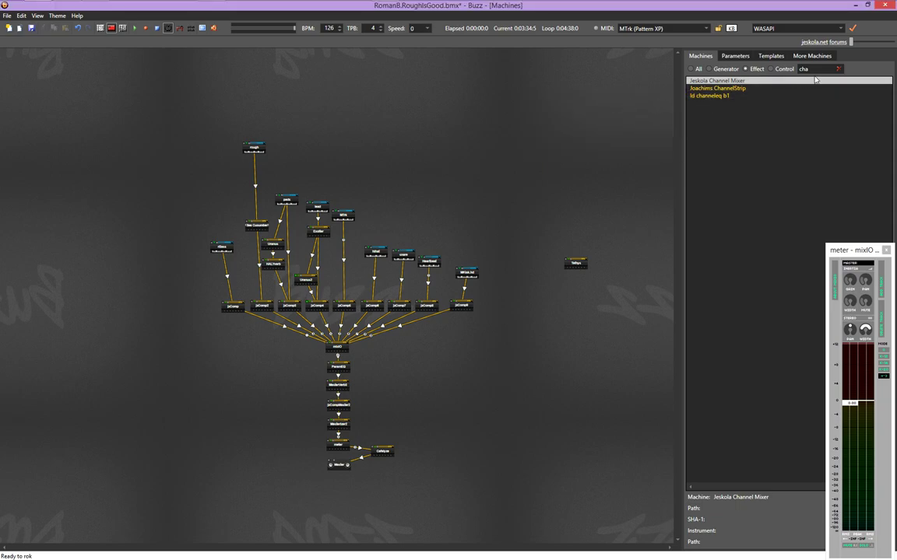
# From the unfiltered effect list, try out cheapo amp and Jeskola Modulator on the graph
pyautogui.click(837, 69)
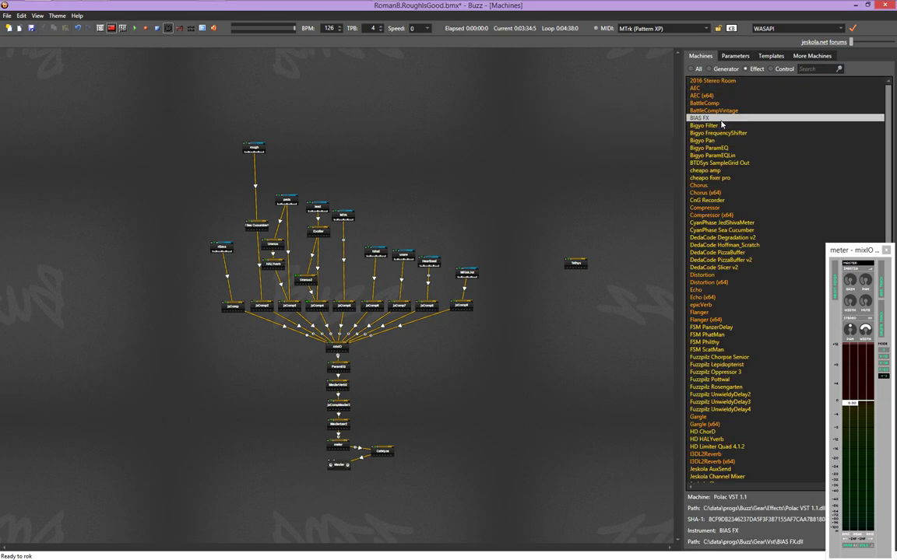
pyautogui.scroll(-1, 745, 163)
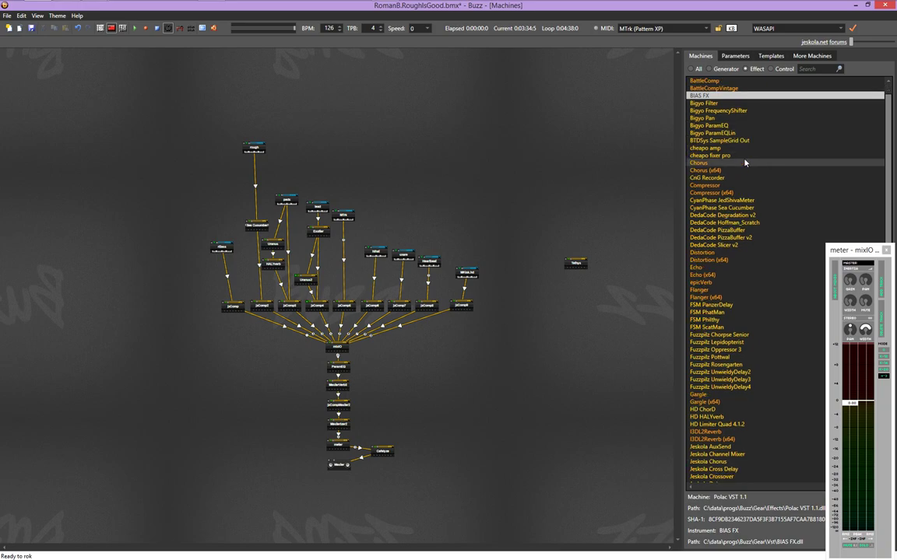
pyautogui.click(707, 148)
pyautogui.moveTo(707, 153); pyautogui.dragTo(528, 151)
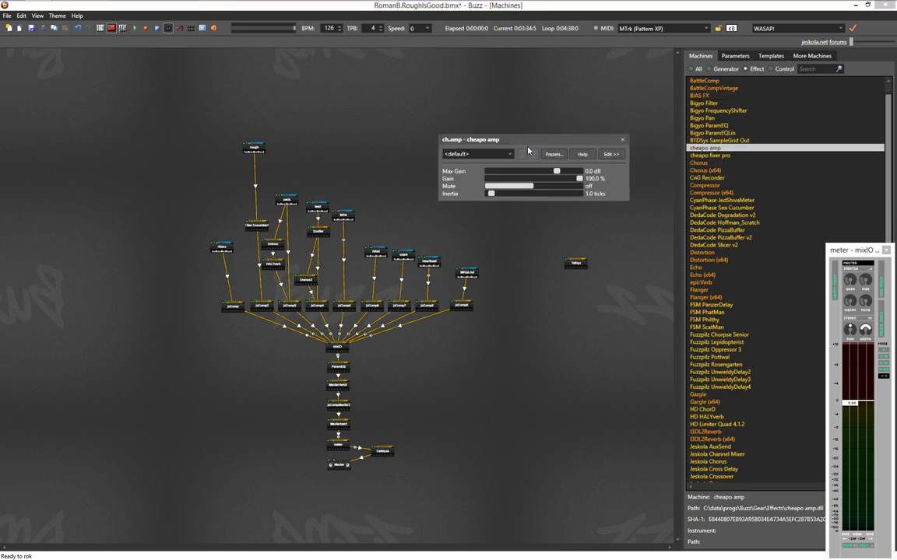
pyautogui.click(622, 141)
pyautogui.click(708, 155)
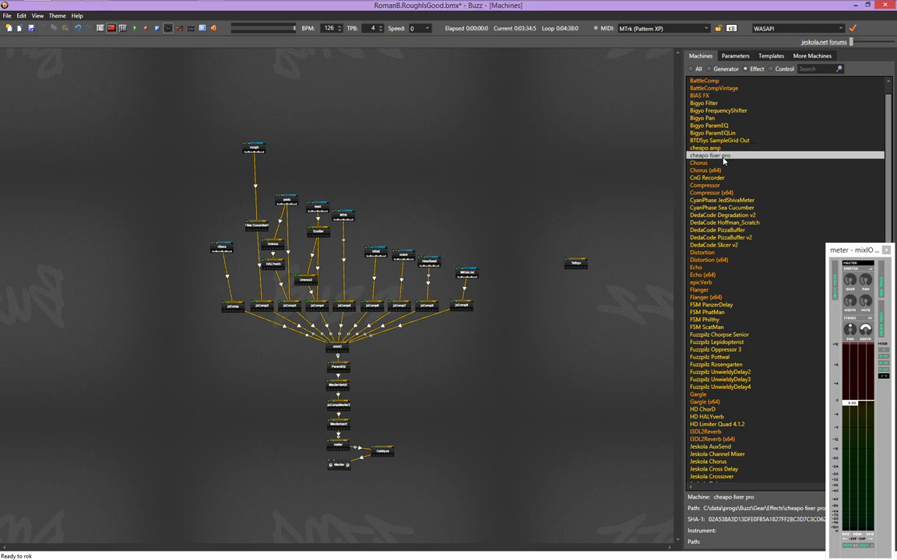
pyautogui.scroll(-1, 722, 165)
pyautogui.scroll(-10, 722, 166)
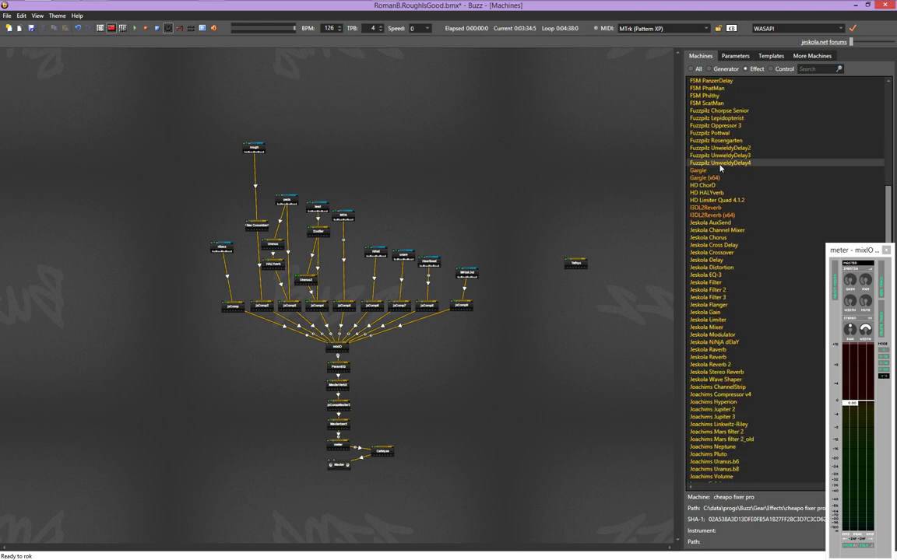
pyautogui.scroll(-1, 712, 233)
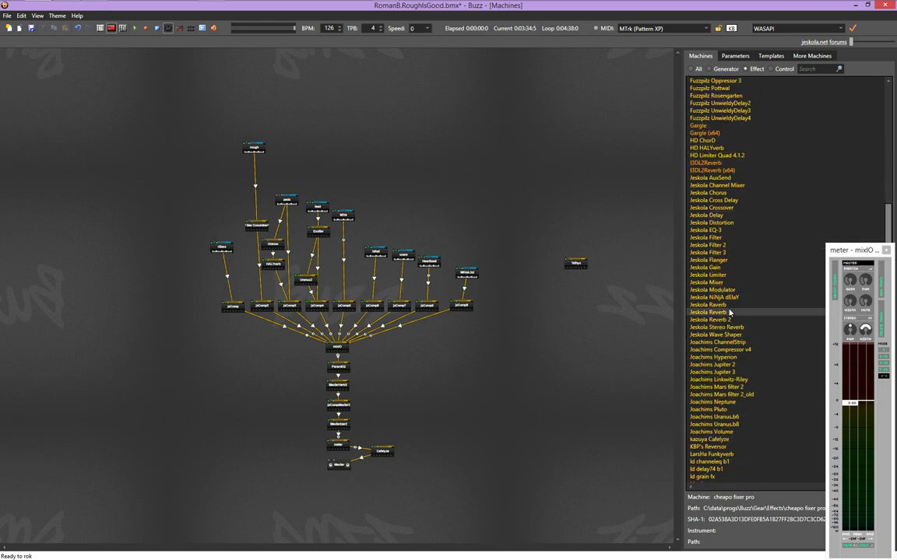
pyautogui.moveTo(729, 292); pyautogui.dragTo(602, 301)
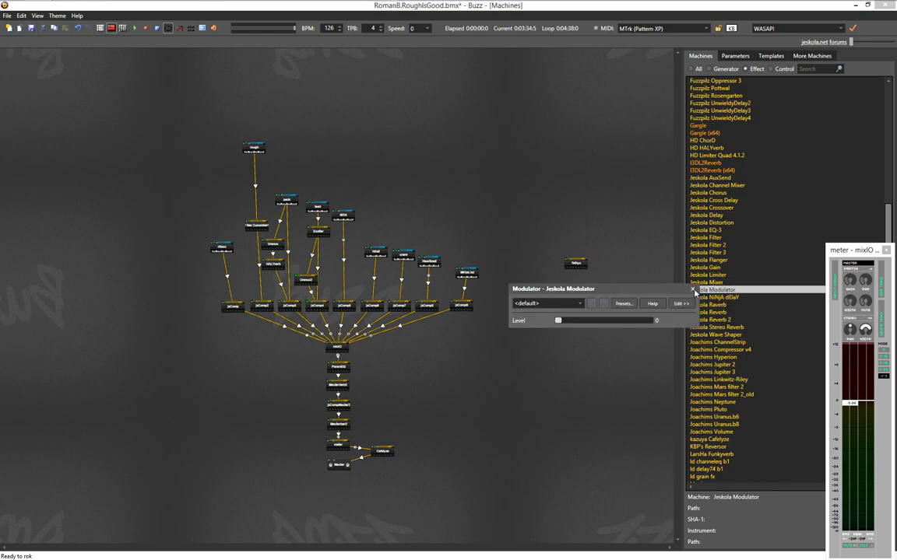
pyautogui.click(692, 290)
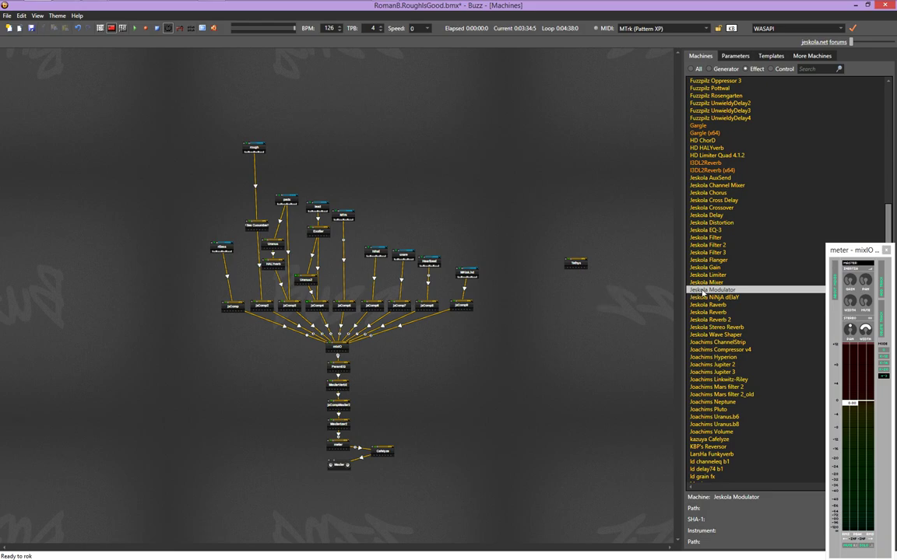
# Place a Jeskola Mixer to the right of the machine graph and close its parameter window
pyautogui.moveTo(621, 298); pyautogui.dragTo(581, 16)
pyautogui.scroll(-8, 640, 120)
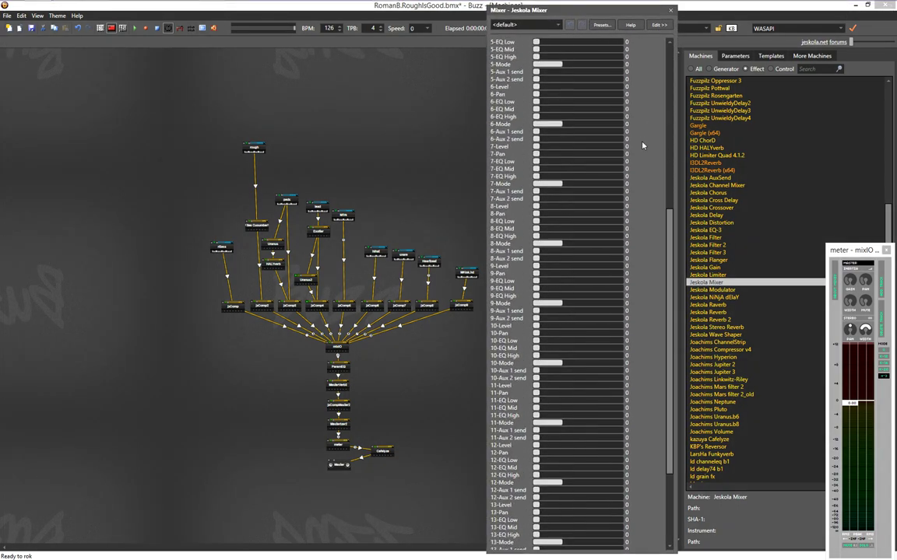
pyautogui.scroll(-3, 642, 144)
pyautogui.moveTo(667, 391); pyautogui.dragTo(656, 125)
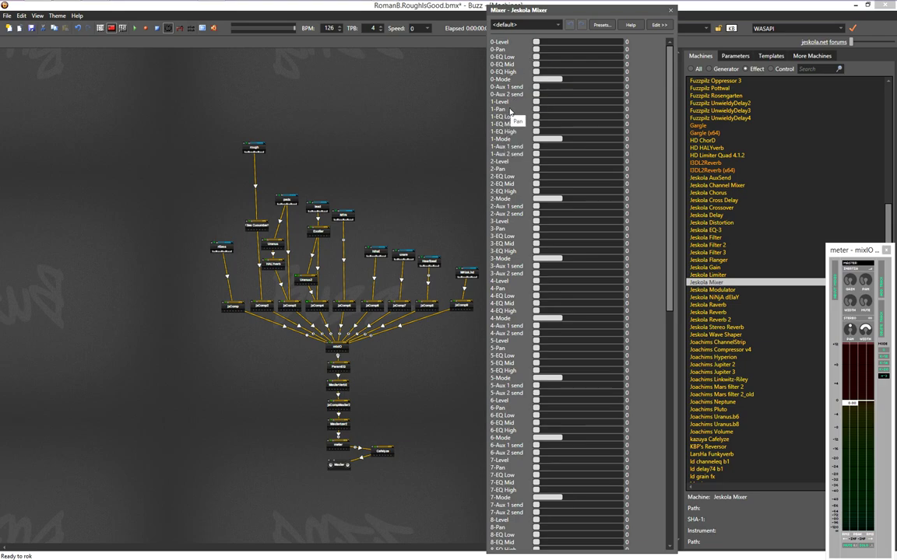
pyautogui.press('Escape')
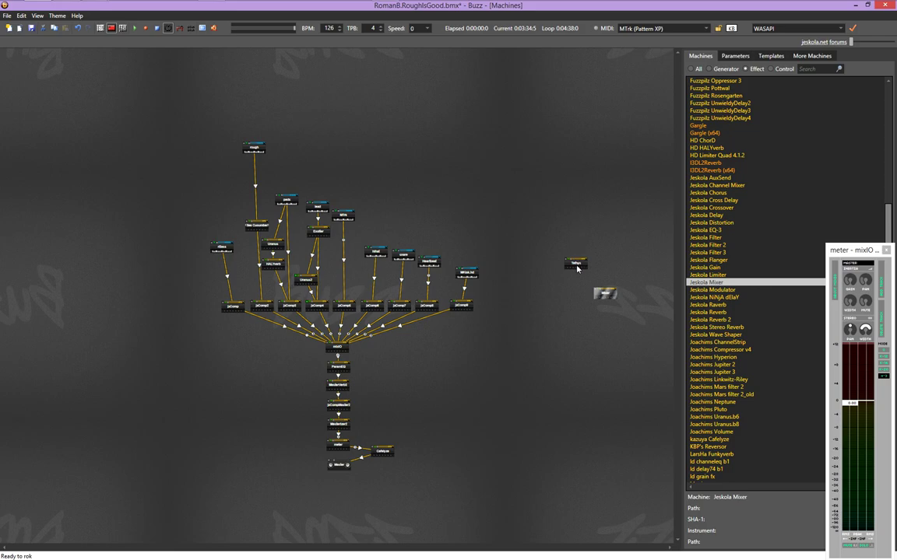
pyautogui.rightClick(607, 295)
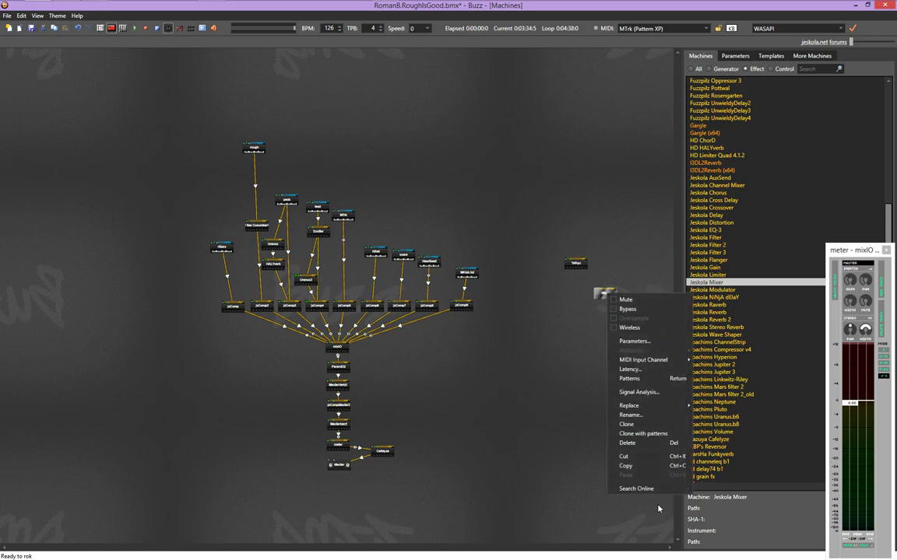
pyautogui.click(570, 477)
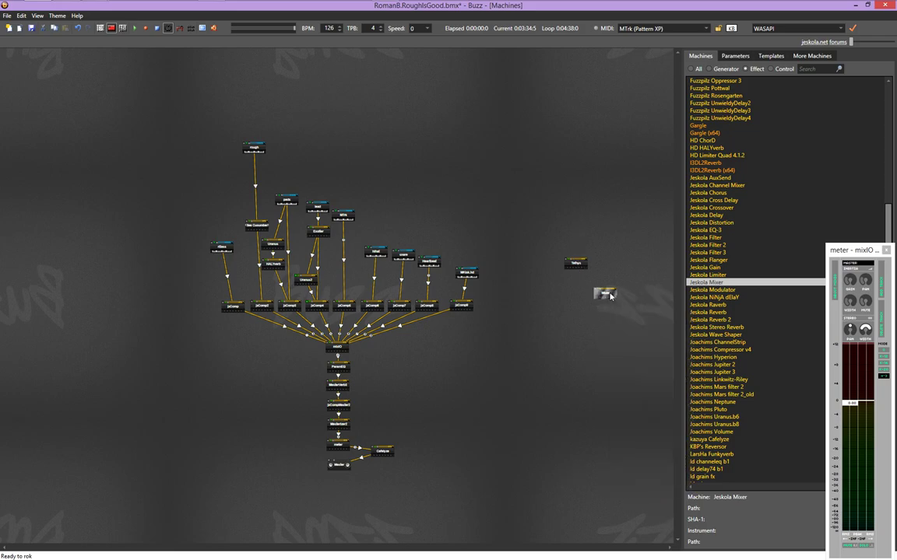
pyautogui.click(723, 275)
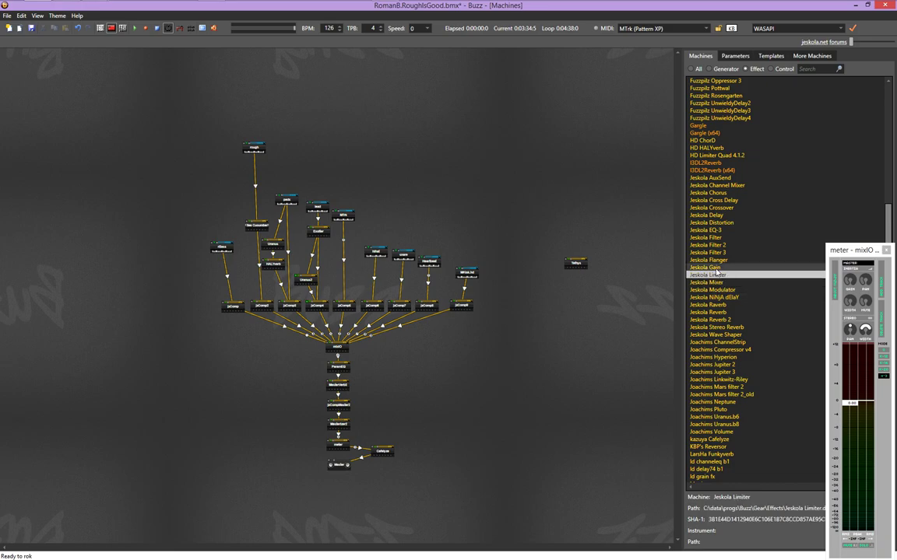
pyautogui.moveTo(710, 268); pyautogui.dragTo(572, 249)
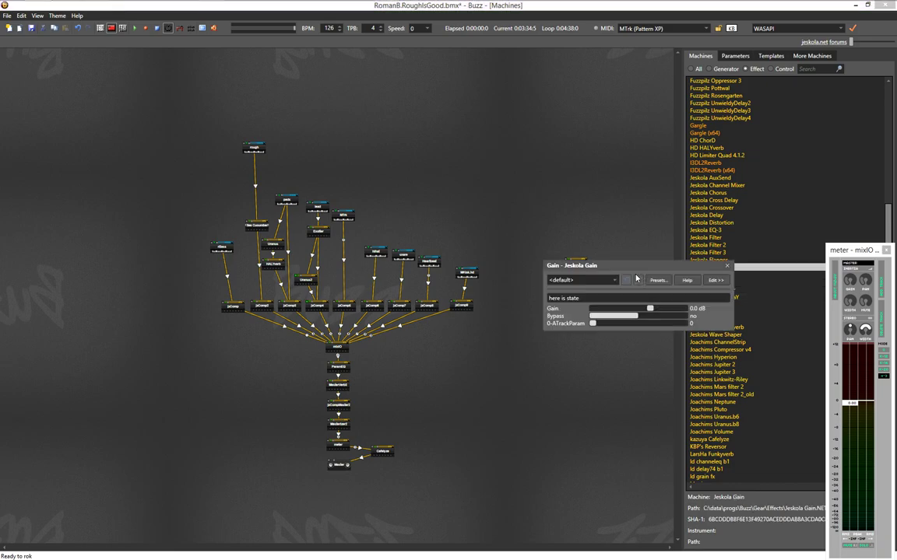
pyautogui.moveTo(636, 278); pyautogui.dragTo(688, 270)
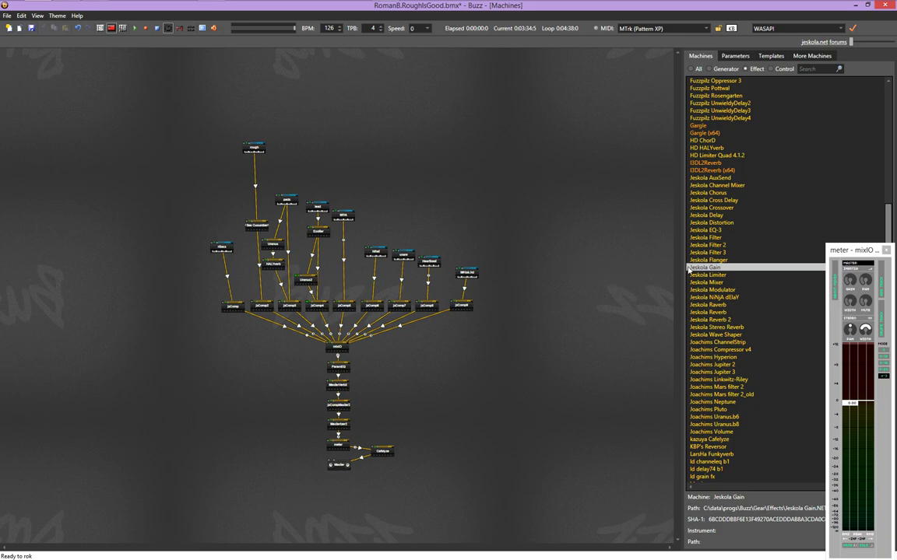
pyautogui.moveTo(623, 274); pyautogui.dragTo(622, 274)
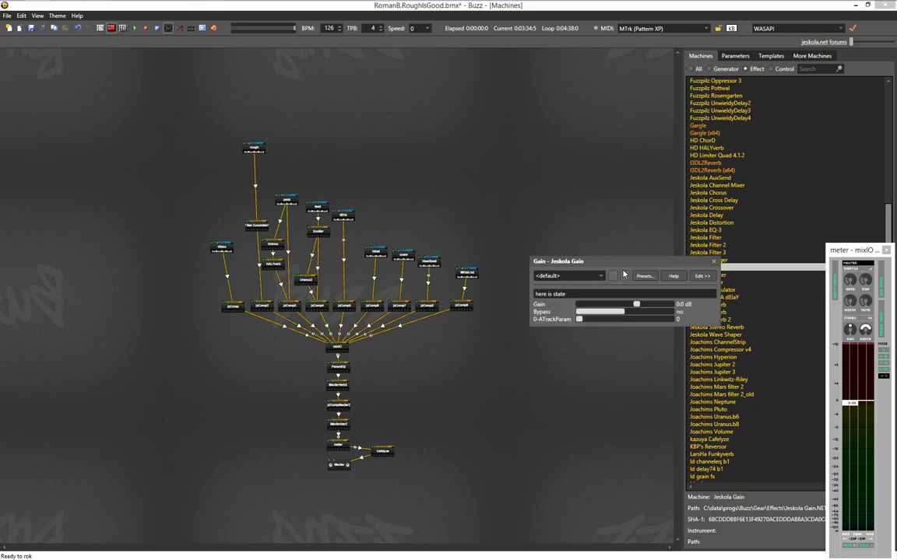
pyautogui.tripleClick(548, 294)
pyautogui.write('sdfhjshgfshgfshgf')
pyautogui.press('BackSpace')
pyautogui.press('BackSpace')
pyautogui.hotkey('ctrl', 'a')
pyautogui.write('woah')
pyautogui.click(714, 263)
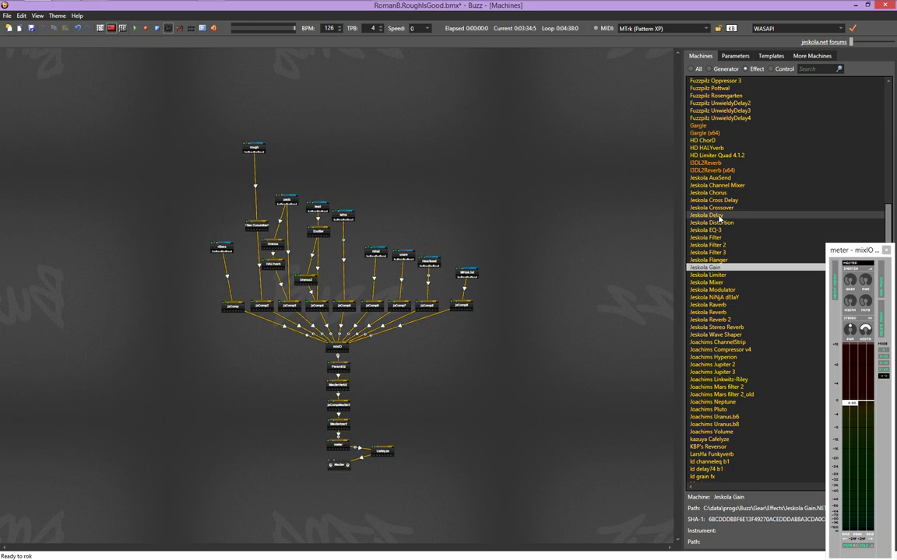
# Preview placing a Jeskola Channel Mixer, then cancel it
pyautogui.moveTo(724, 187); pyautogui.dragTo(602, 202)
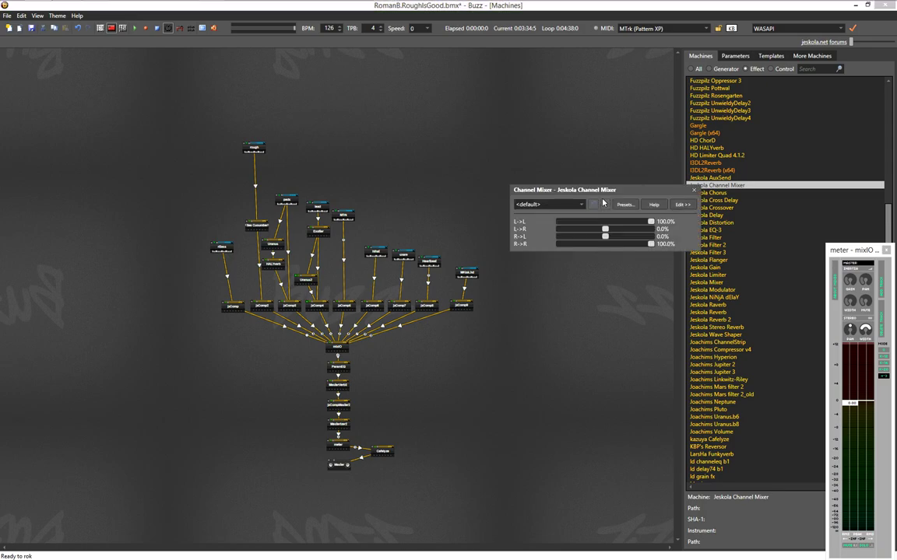
pyautogui.click(696, 190)
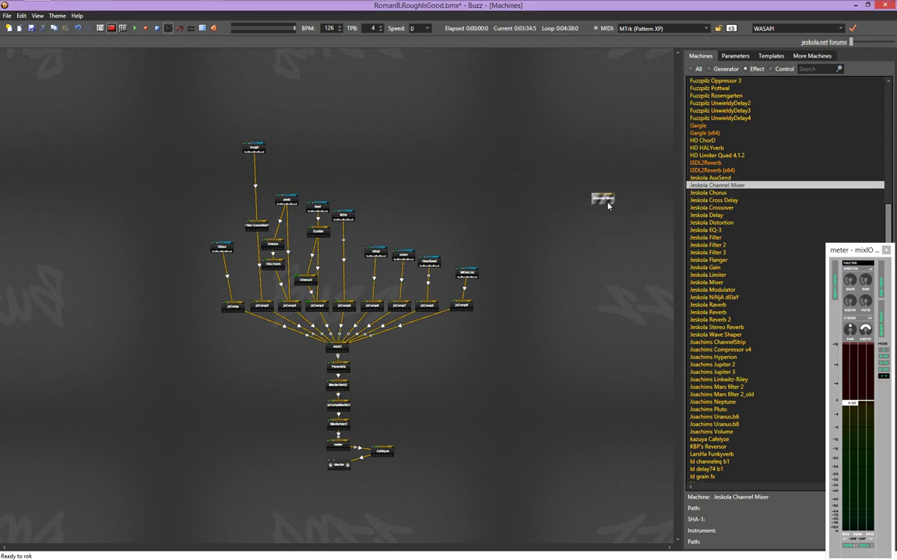
pyautogui.press('Up')
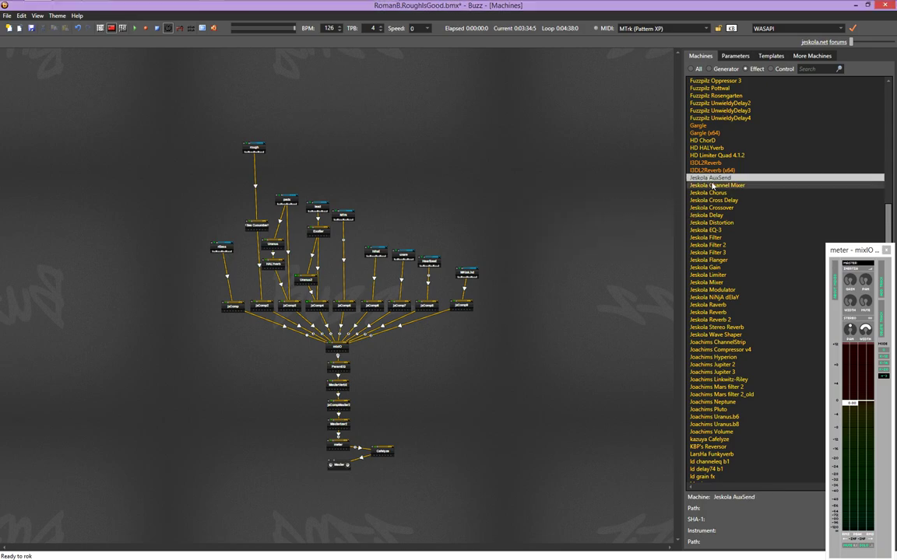
# Scroll further down the effects list and start song playback
pyautogui.scroll(-4, 714, 197)
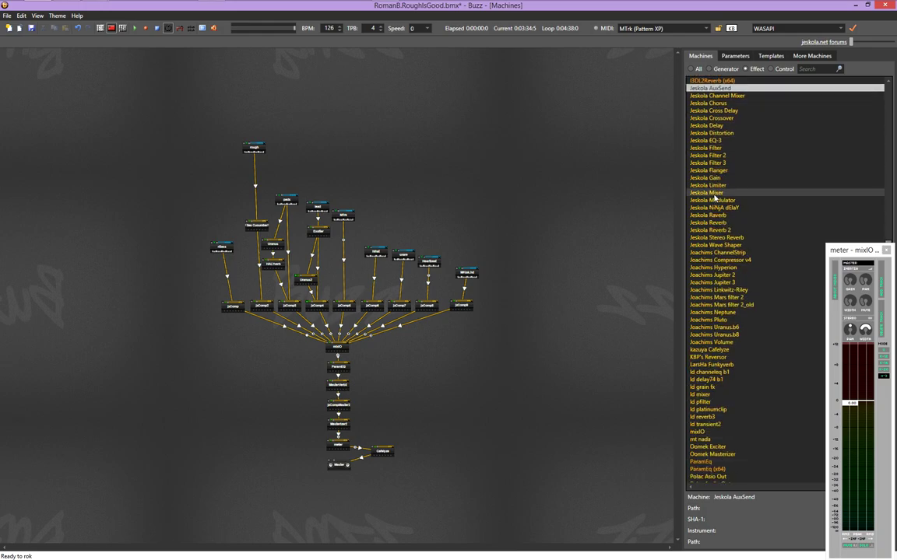
pyautogui.scroll(-3, 714, 197)
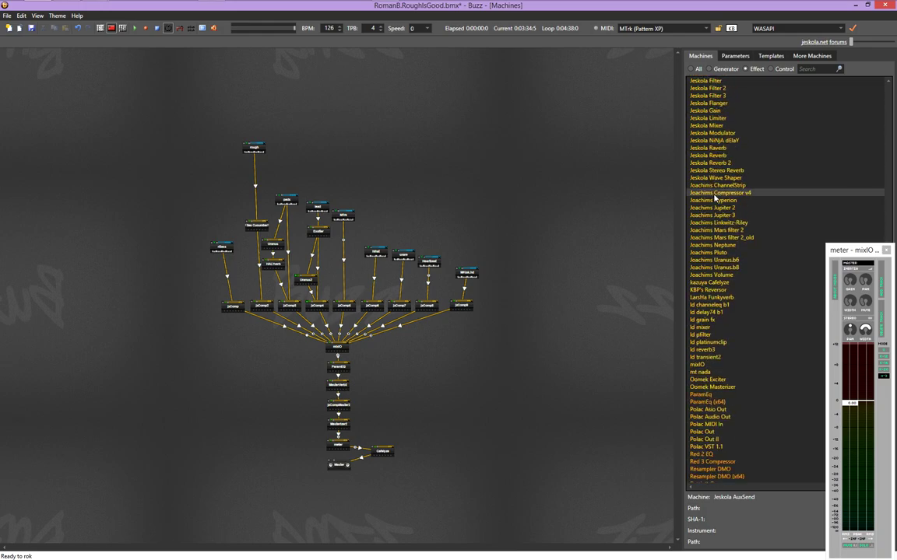
pyautogui.scroll(-1, 714, 197)
pyautogui.scroll(-2, 714, 198)
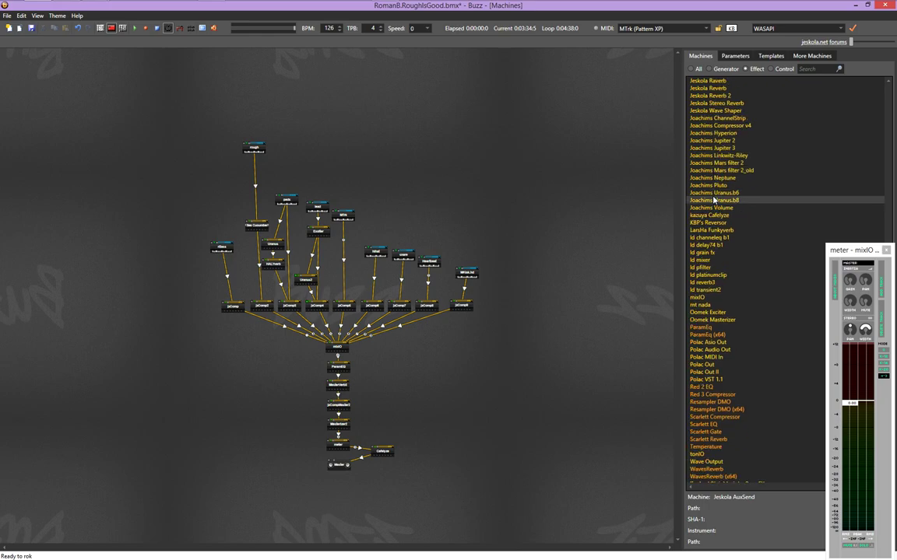
pyautogui.scroll(-2, 741, 298)
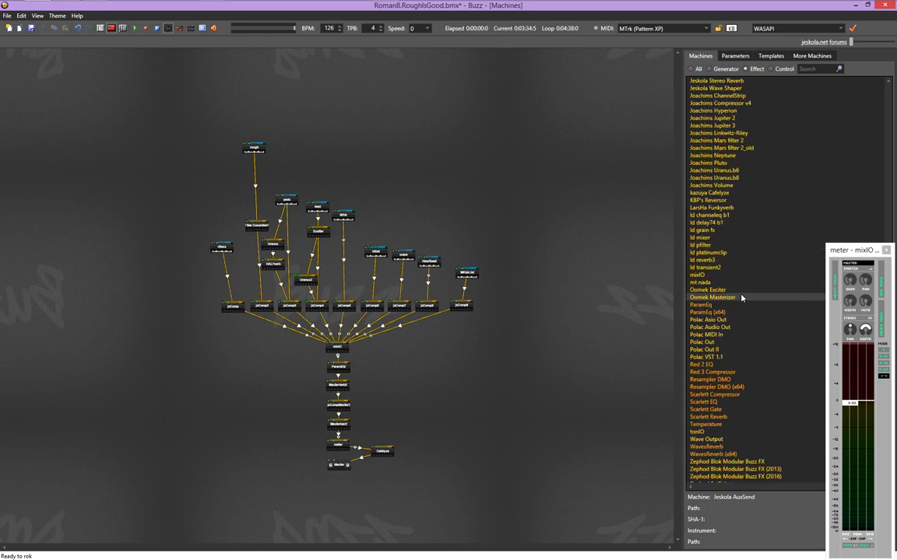
pyautogui.press('F5')
# Restart playback in the machine graph, close the mixIO window, and check ld mixer and Scarlett Gate details
pyautogui.press('F4')
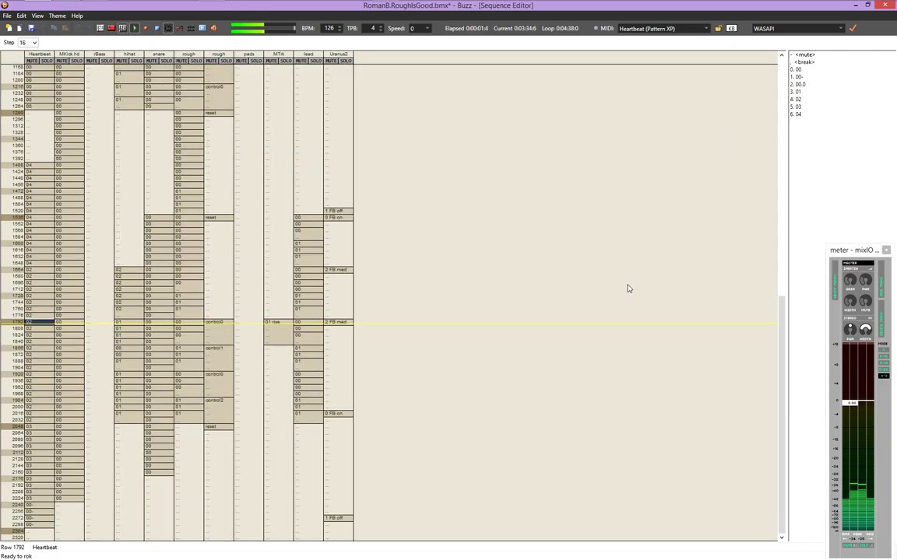
pyautogui.press('F8')
pyautogui.press('F3')
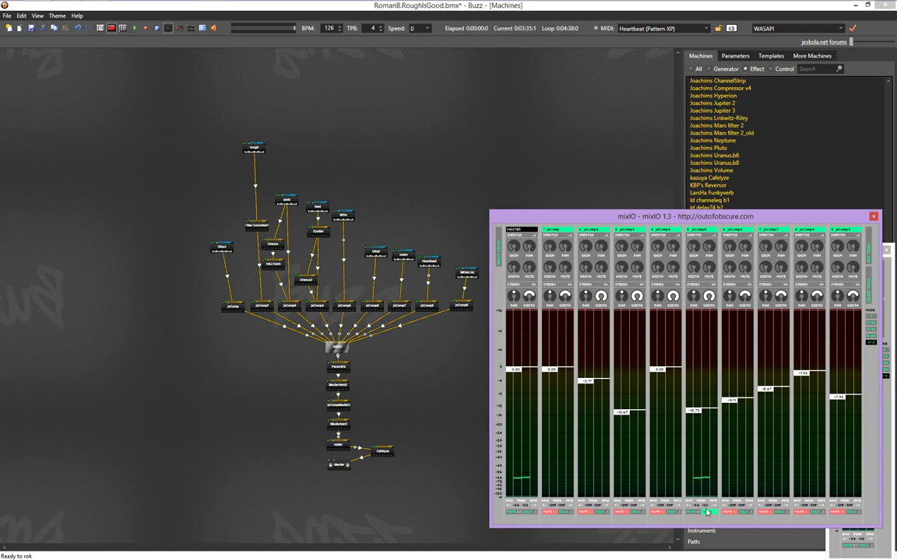
pyautogui.press('F5')
pyautogui.click(874, 215)
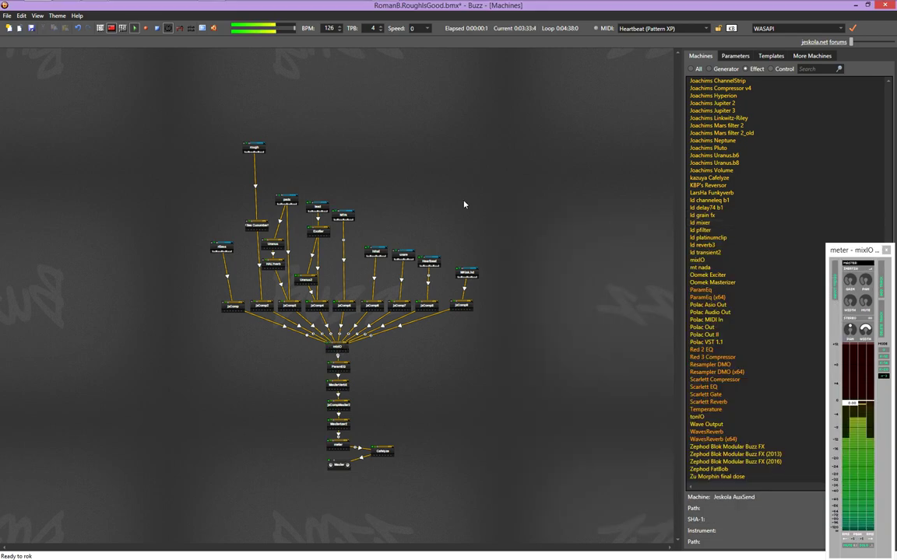
pyautogui.click(700, 223)
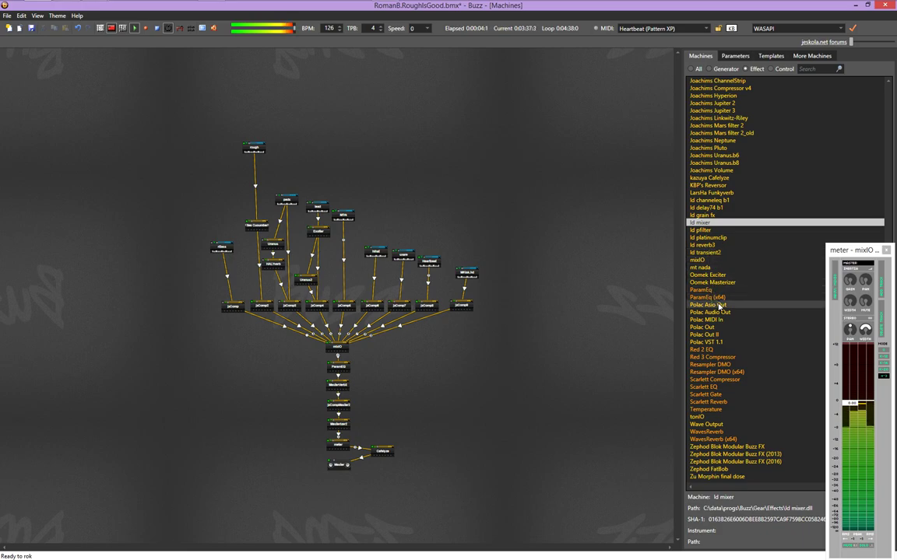
pyautogui.click(707, 395)
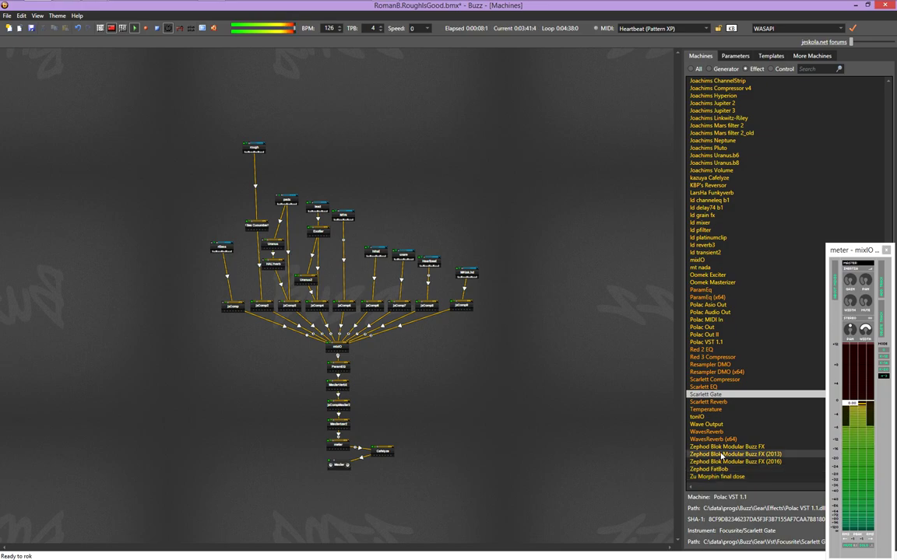
pyautogui.scroll(20, 711, 117)
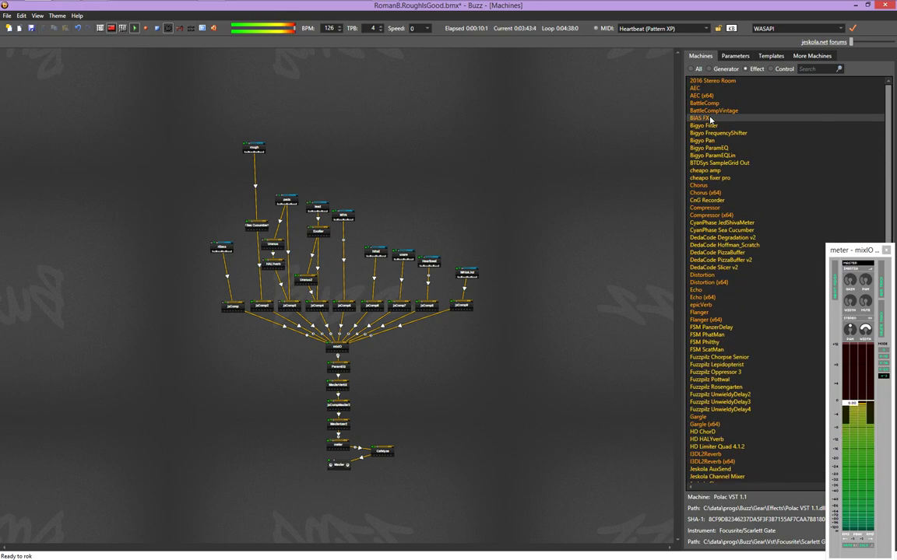
# Add a Bigyo Pan after jzCompMaster, set to Intensity 21, Delay 1, HF -8
pyautogui.moveTo(728, 140); pyautogui.dragTo(566, 148)
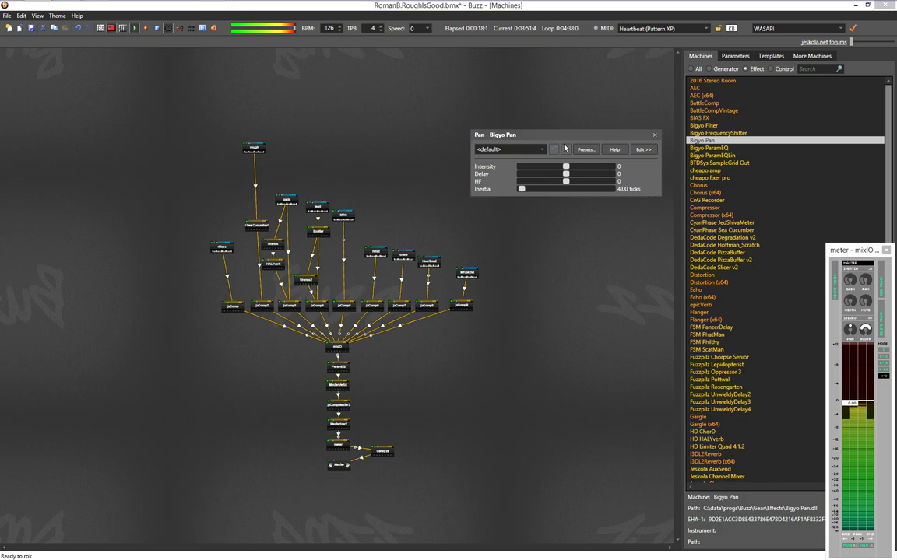
pyautogui.moveTo(566, 130); pyautogui.dragTo(680, 213)
pyautogui.moveTo(532, 145); pyautogui.dragTo(311, 377)
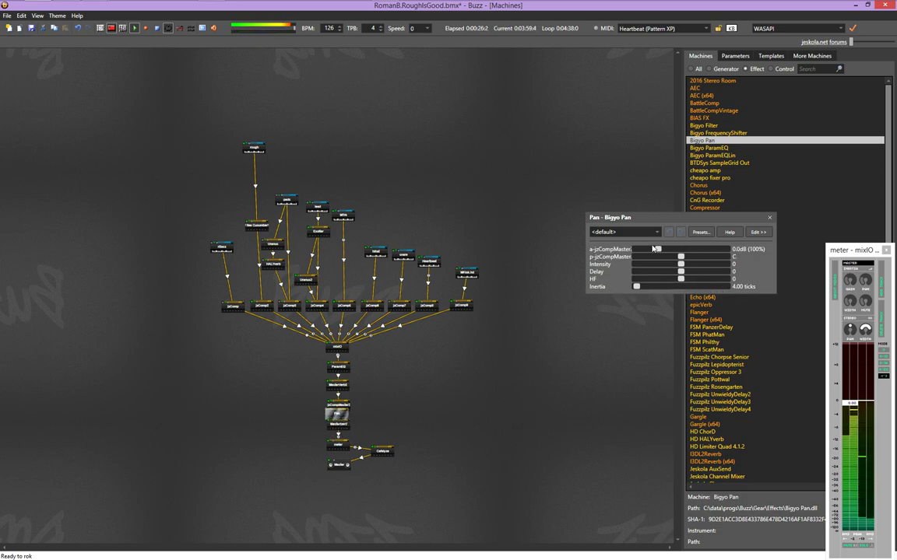
pyautogui.moveTo(680, 269); pyautogui.dragTo(710, 265)
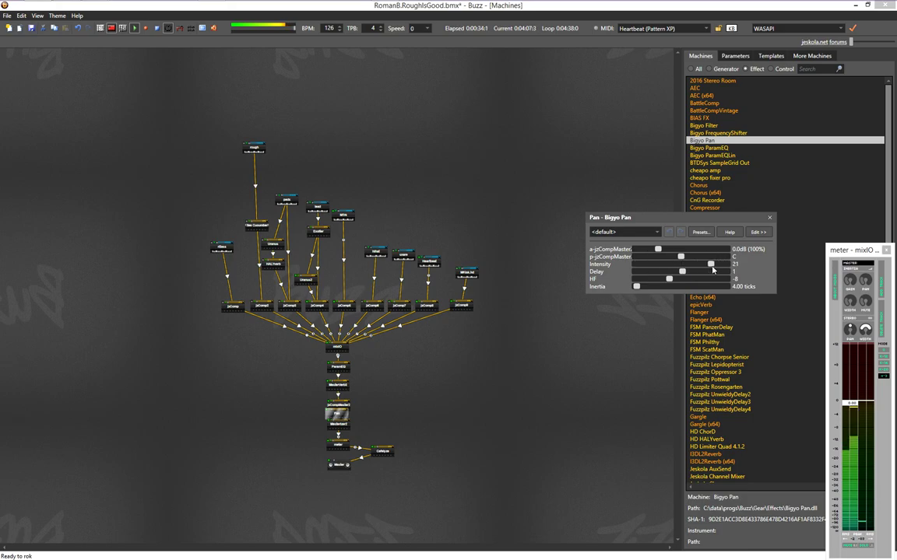
pyautogui.moveTo(337, 414); pyautogui.dragTo(309, 421)
# Set the Pan machine's resolution through its Attributes menu
pyautogui.rightClick(309, 421)
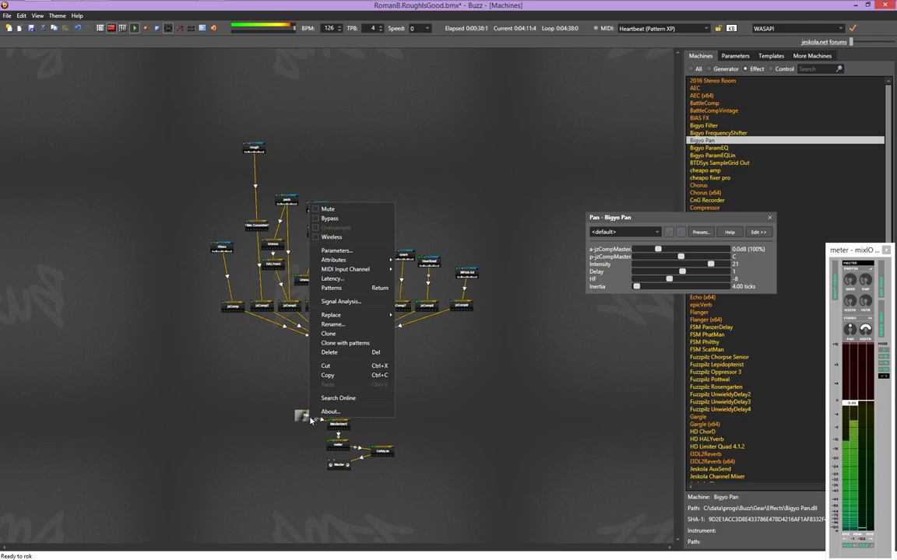
pyautogui.moveTo(366, 266)
pyautogui.moveTo(484, 264)
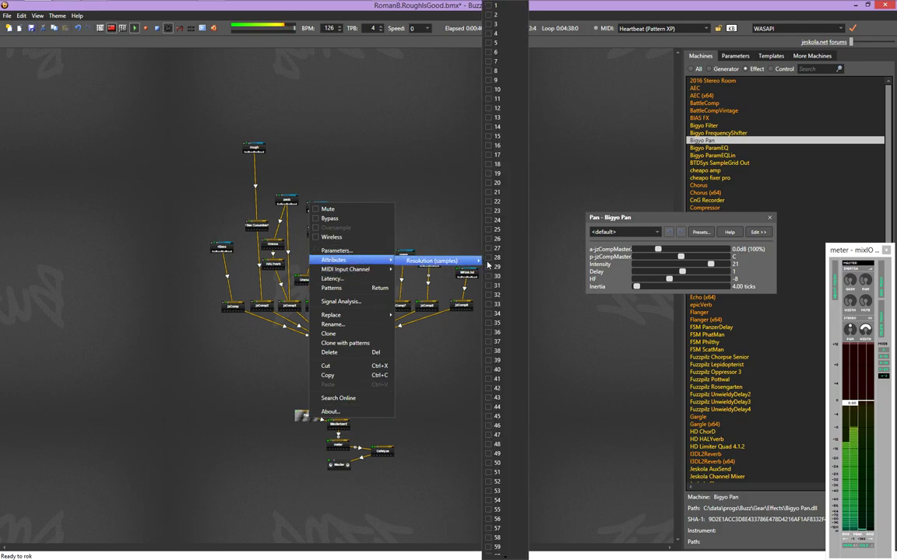
pyautogui.click(323, 418)
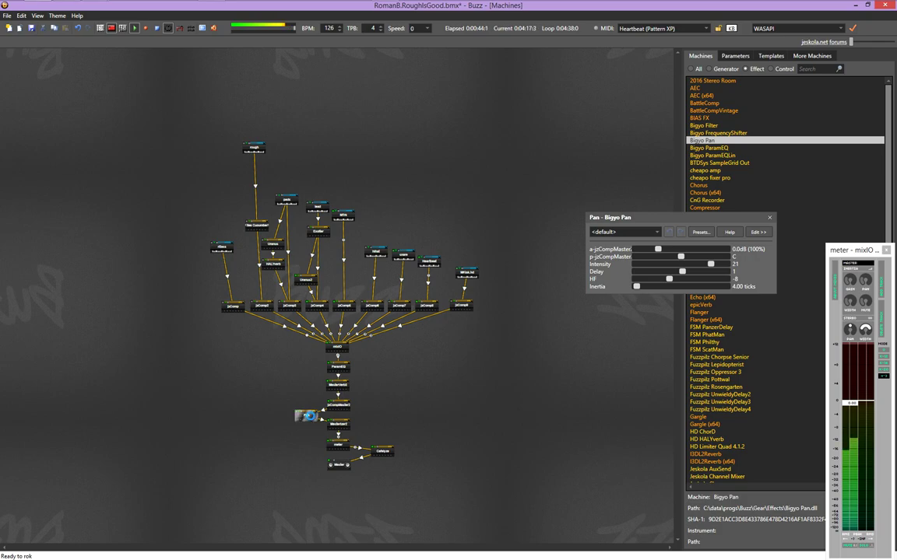
# Duplicate Pan as Pan2, view its parameters, then close both Pan parameter windows
pyautogui.moveTo(310, 418); pyautogui.dragTo(363, 418)
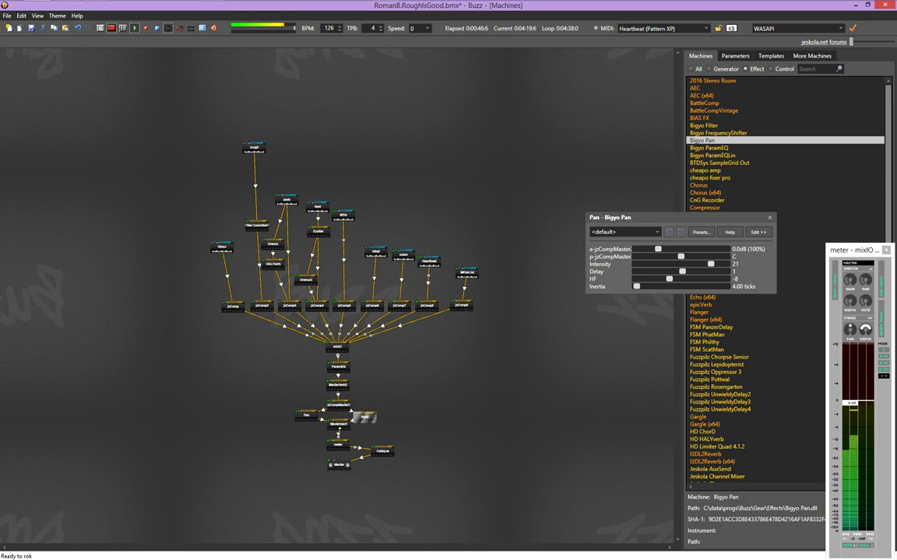
pyautogui.doubleClick(364, 421)
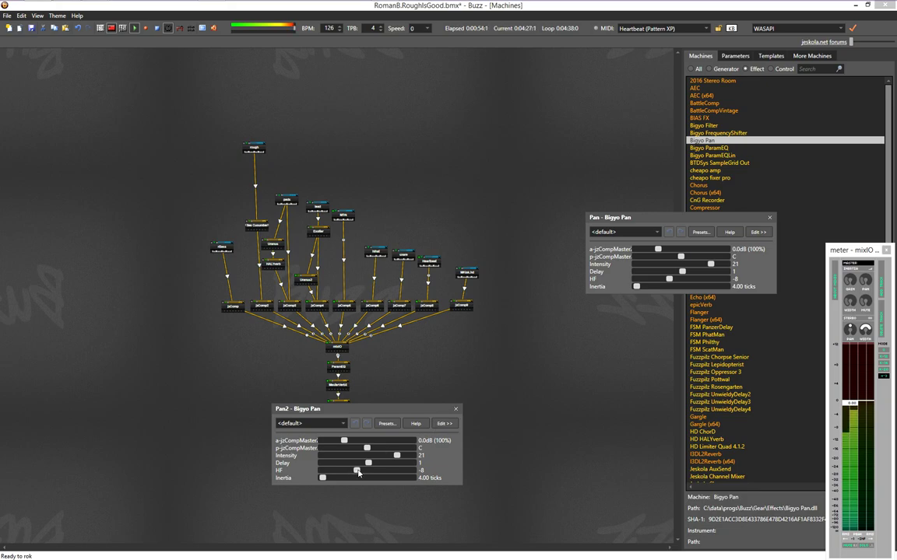
pyautogui.click(456, 411)
pyautogui.press('Escape')
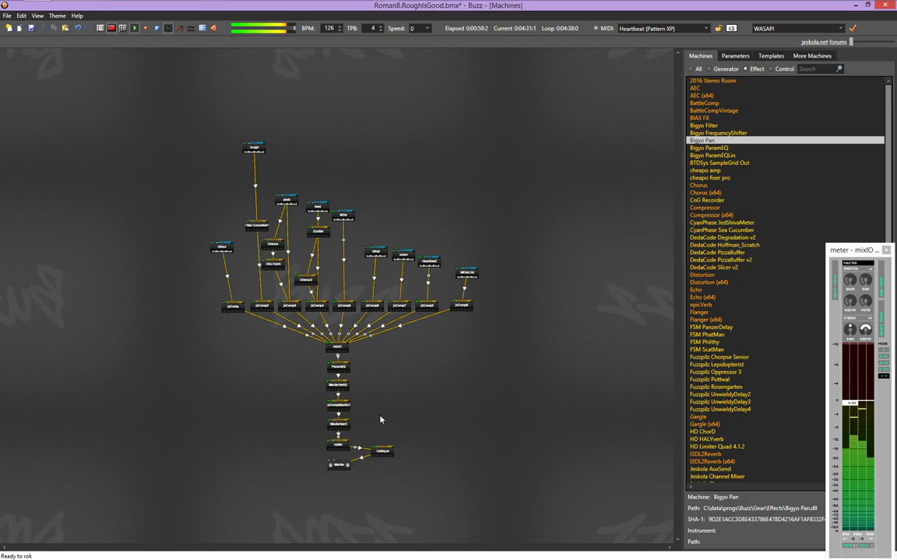
# Trial-place a Bigyo Pan and a cheapo fixer pro, closing their parameter windows
pyautogui.click(721, 148)
pyautogui.scroll(-2, 724, 148)
pyautogui.scroll(2, 724, 147)
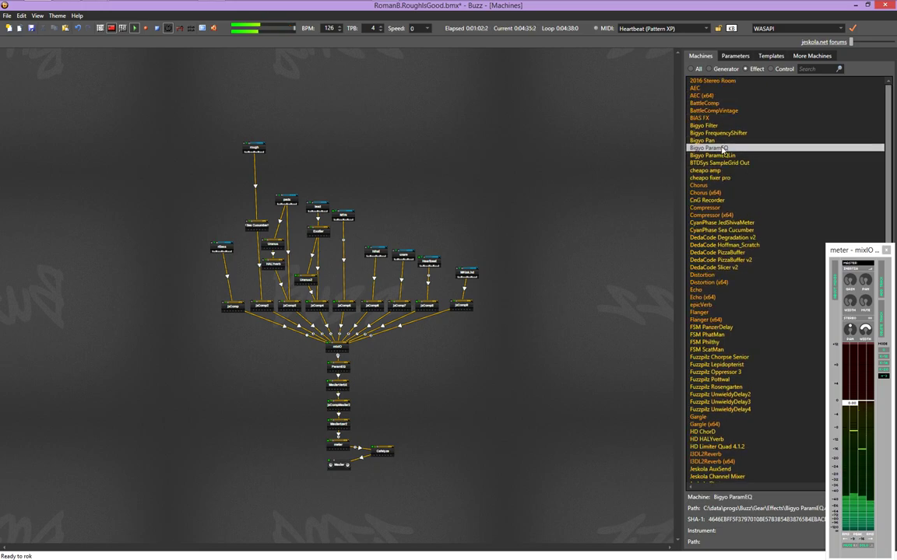
pyautogui.click(706, 141)
pyautogui.moveTo(705, 141); pyautogui.dragTo(619, 154)
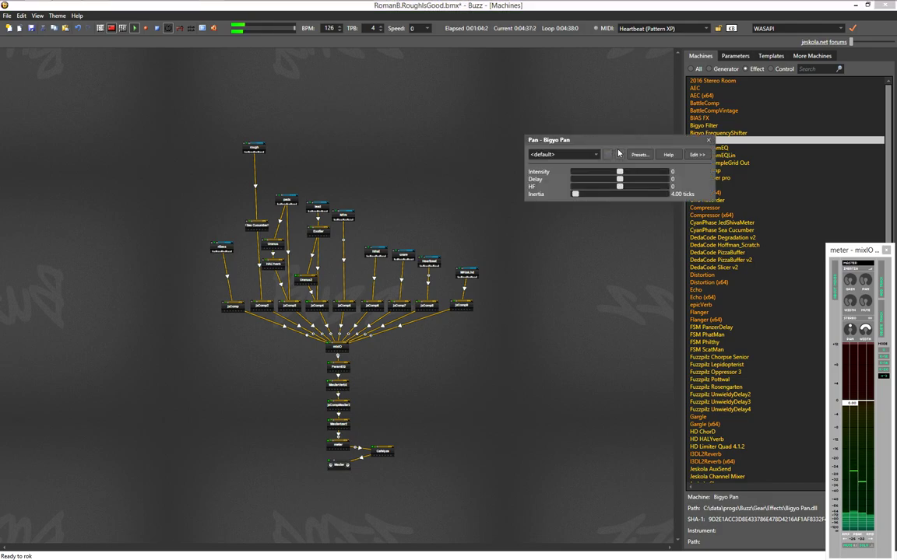
pyautogui.click(708, 141)
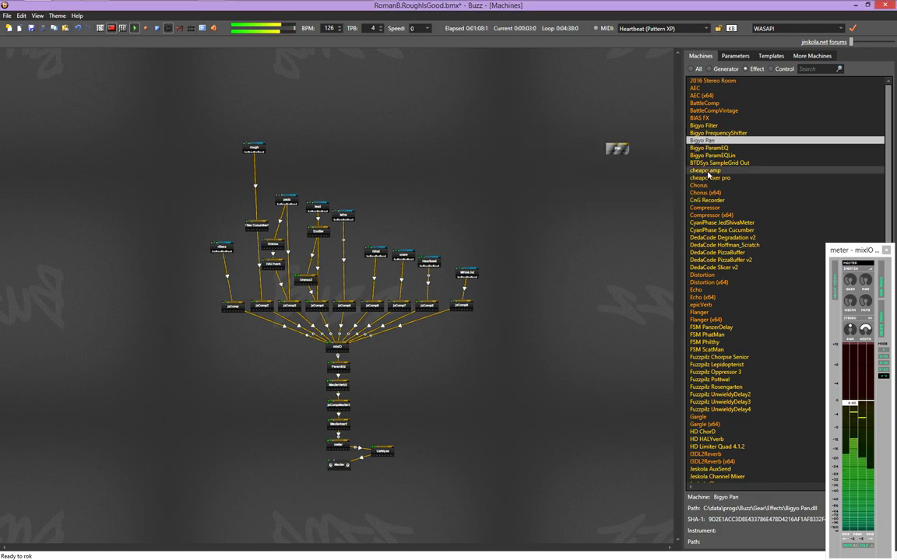
pyautogui.moveTo(710, 178); pyautogui.dragTo(627, 177)
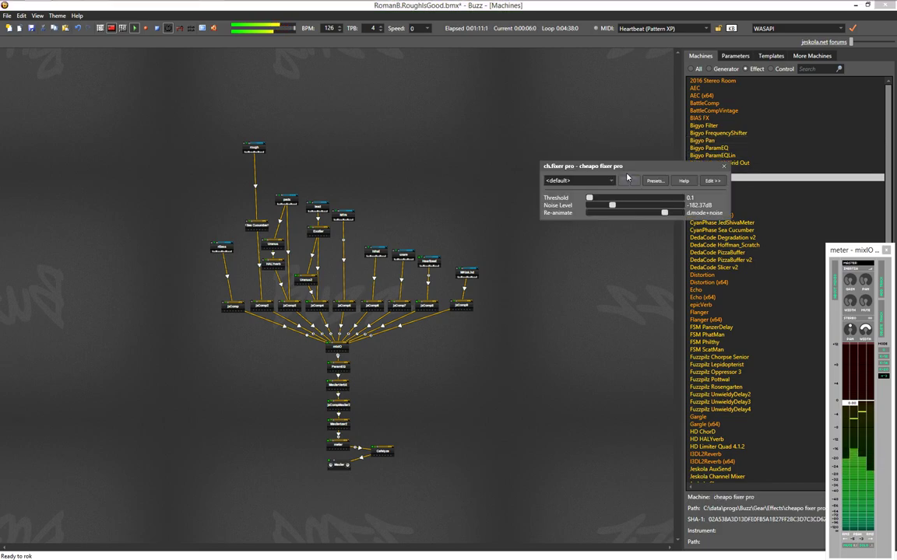
pyautogui.click(724, 168)
# Add a CyanPhase JedShivaMeter called JedShiva to the canvas and show its Parameters
pyautogui.click(712, 185)
pyautogui.scroll(-1, 716, 189)
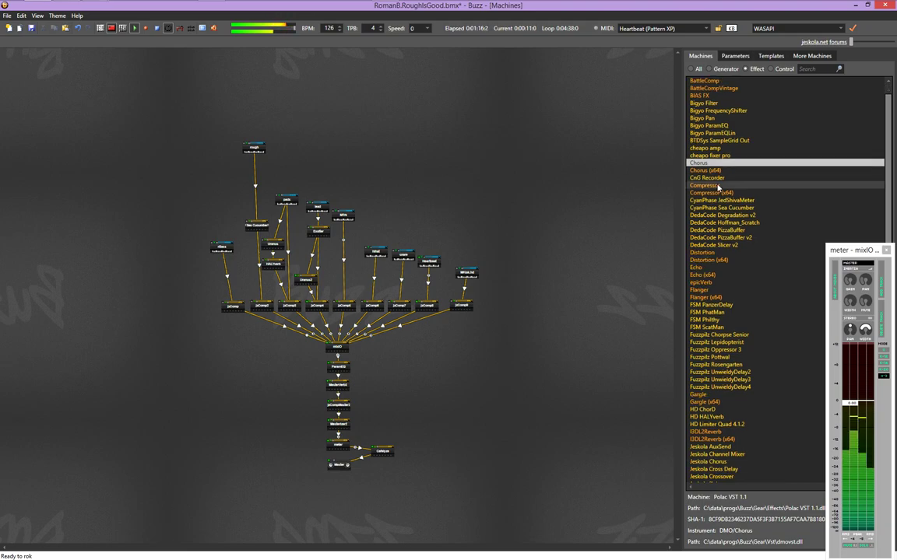
pyautogui.scroll(-1, 717, 187)
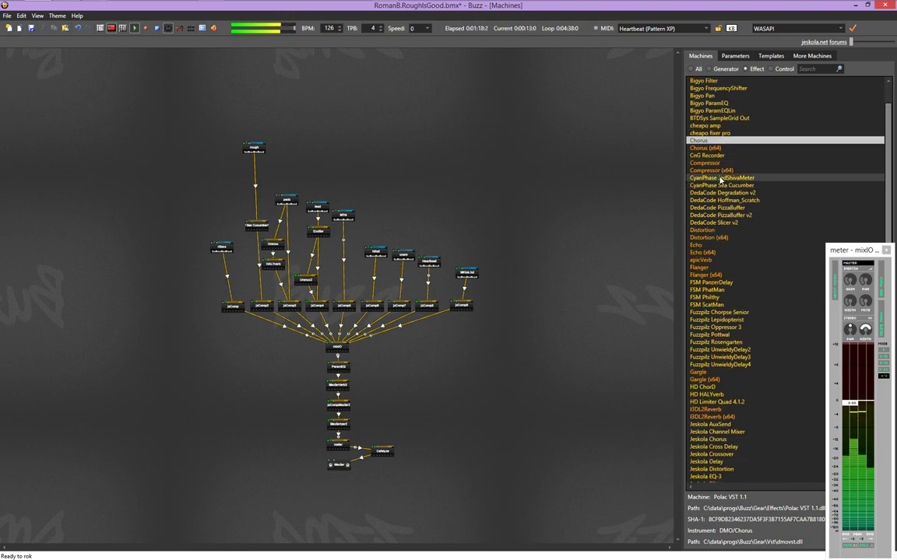
pyautogui.moveTo(711, 179); pyautogui.dragTo(576, 168)
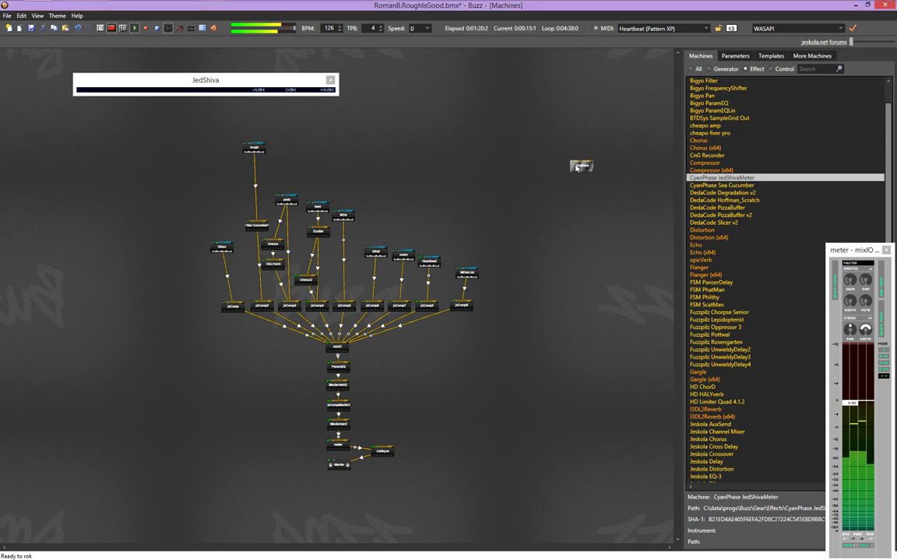
pyautogui.rightClick(576, 168)
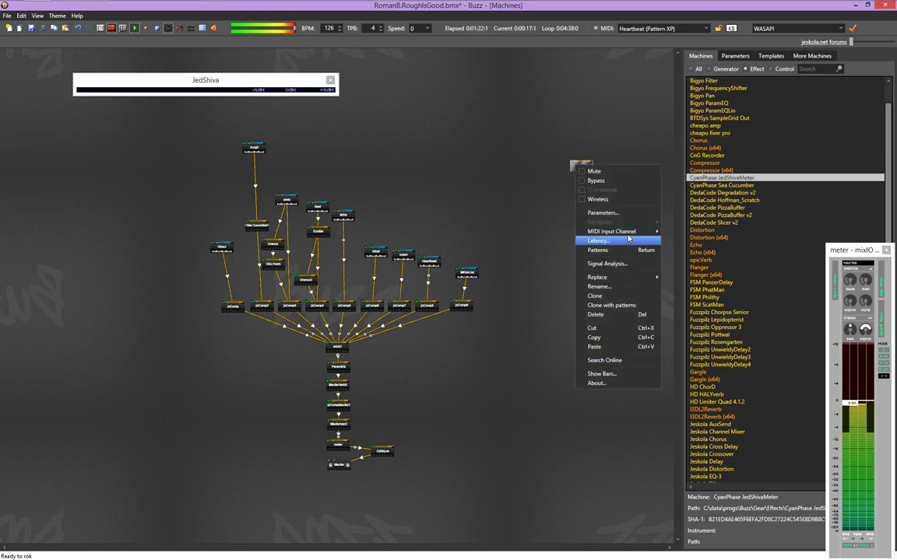
pyautogui.moveTo(627, 233)
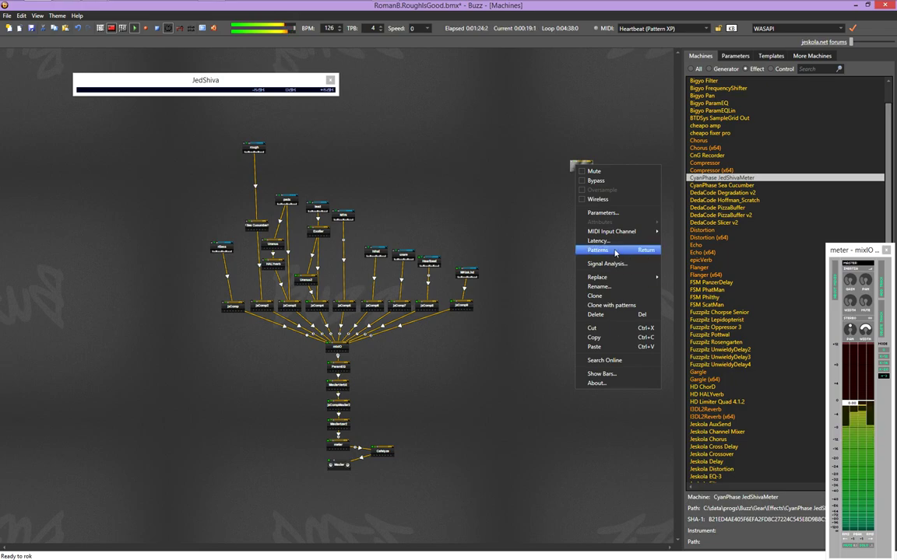
pyautogui.click(611, 213)
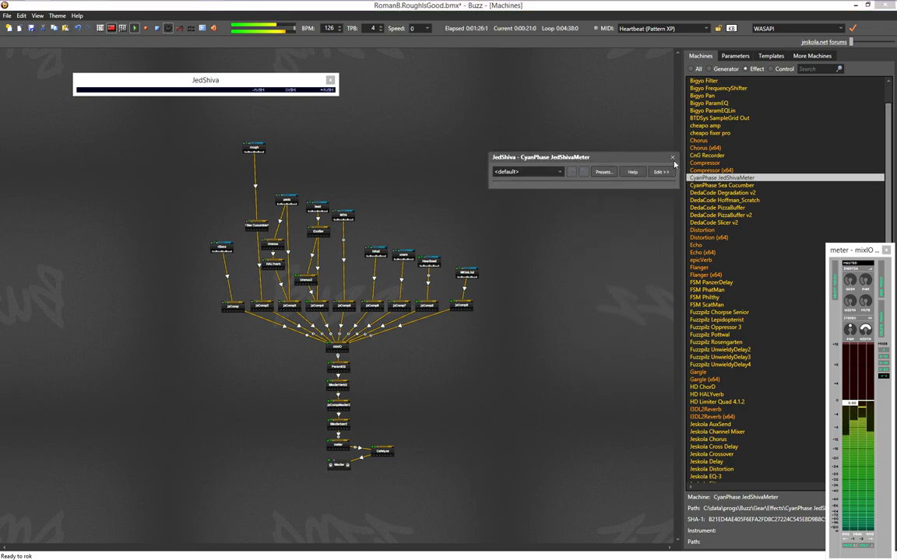
pyautogui.click(672, 157)
# Move JedShiva beside Master, enlarge its meter, and try the Fastest and Slow Cafelyze speeds
pyautogui.moveTo(580, 168); pyautogui.dragTo(373, 466)
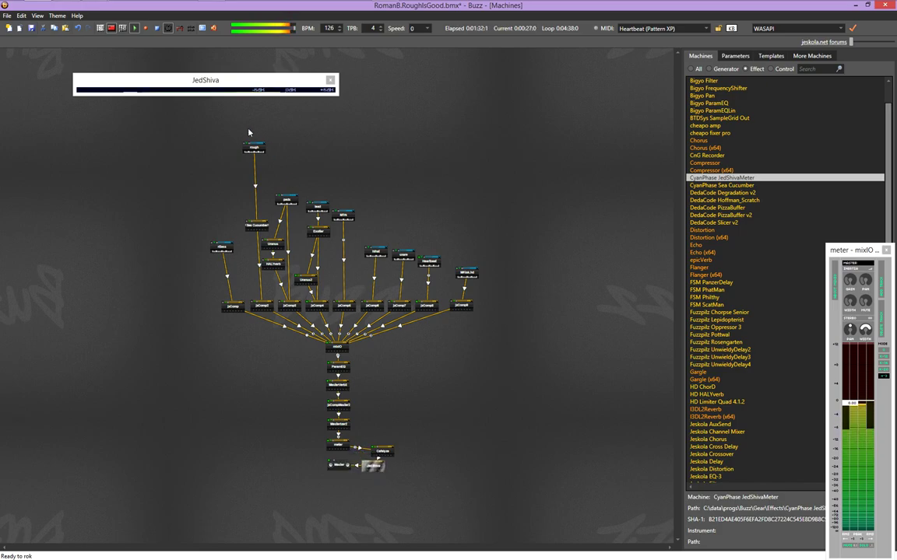
pyautogui.moveTo(236, 95); pyautogui.dragTo(652, 199)
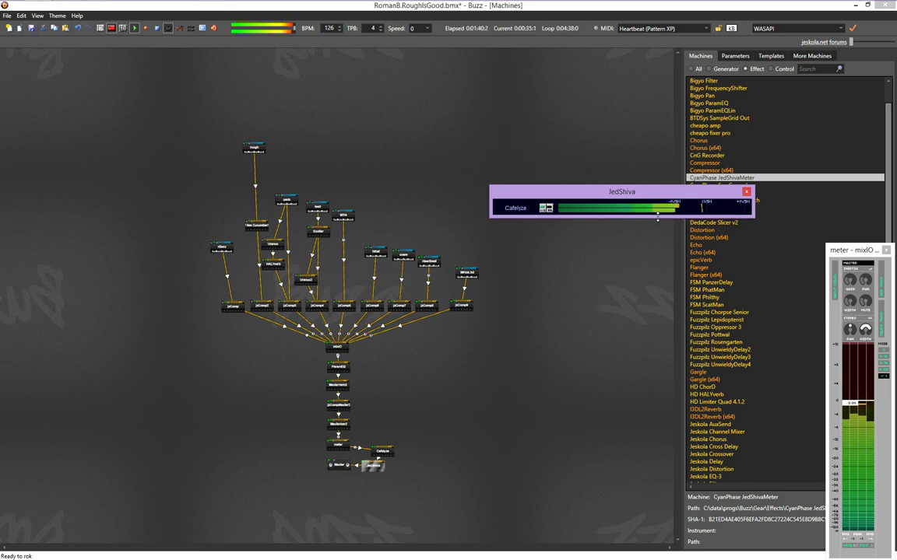
pyautogui.click(549, 211)
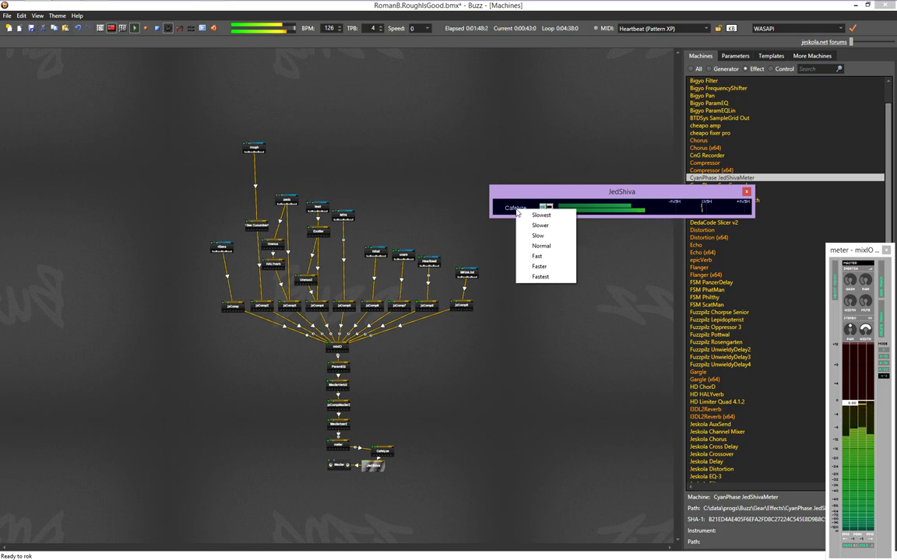
pyautogui.click(548, 278)
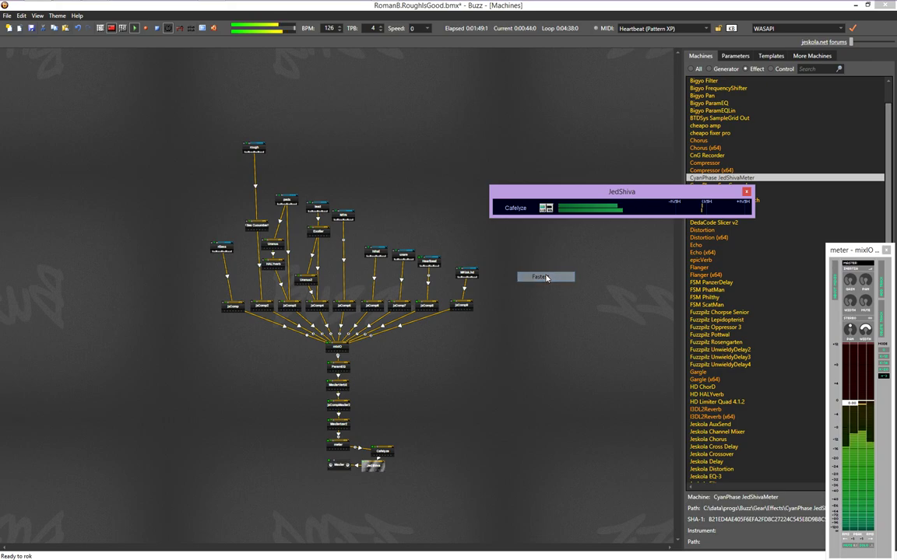
pyautogui.click(545, 207)
pyautogui.click(549, 236)
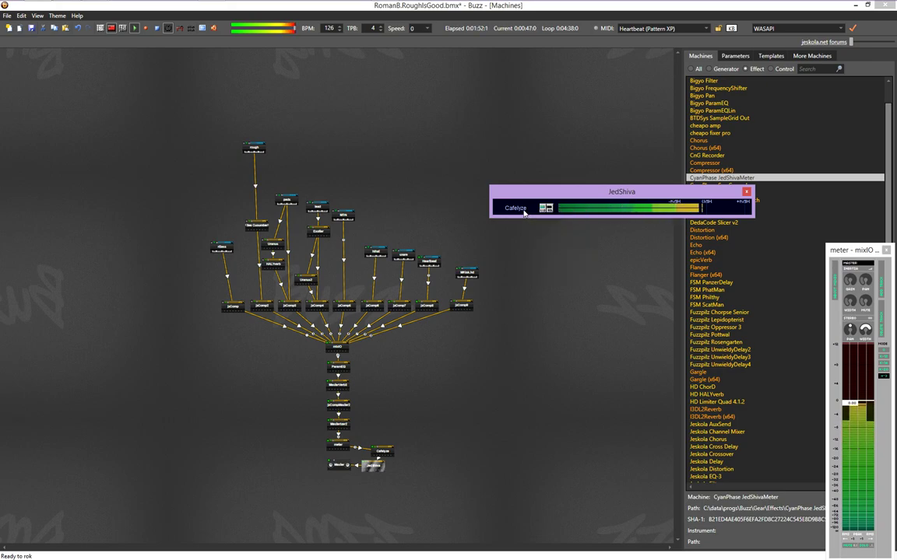
# Try the Slower and Slowest speeds, settle on Faster, and close the meter window
pyautogui.click(546, 208)
pyautogui.click(537, 225)
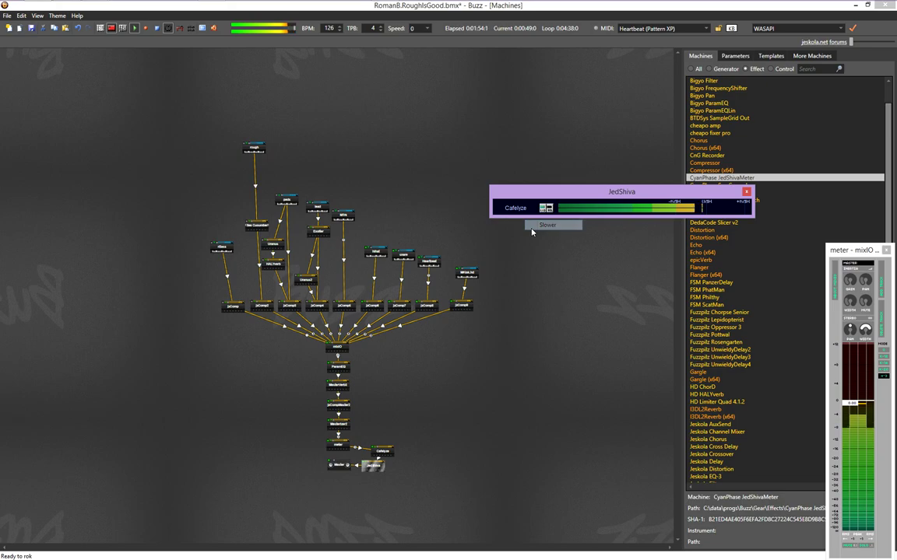
pyautogui.click(545, 208)
pyautogui.click(529, 215)
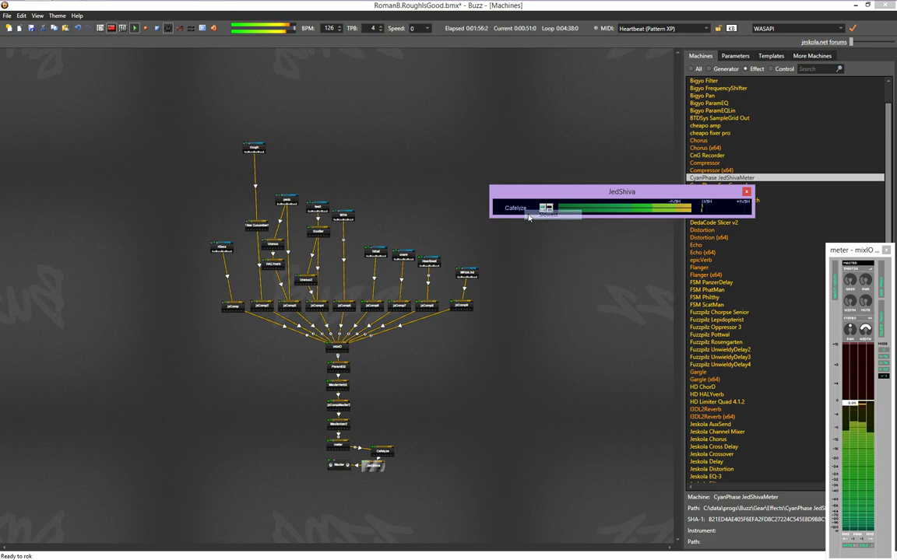
pyautogui.click(545, 207)
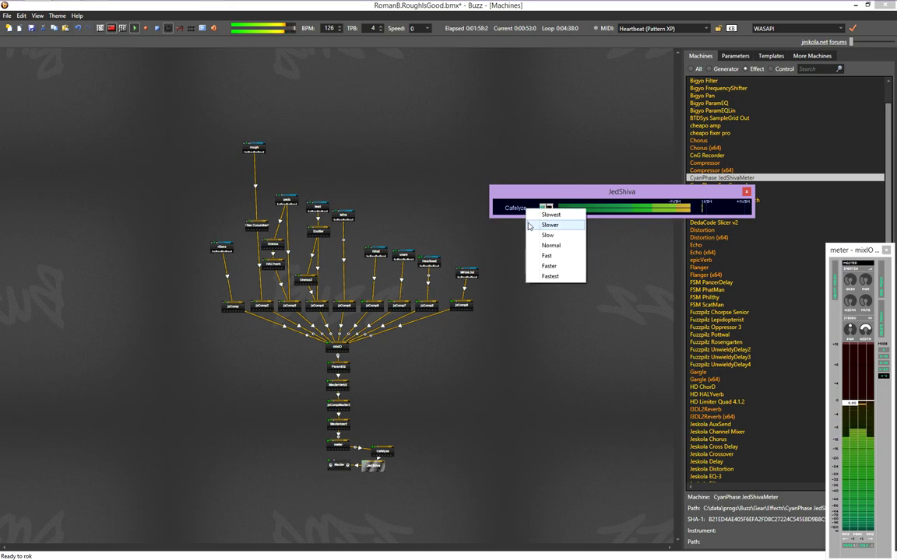
pyautogui.click(542, 270)
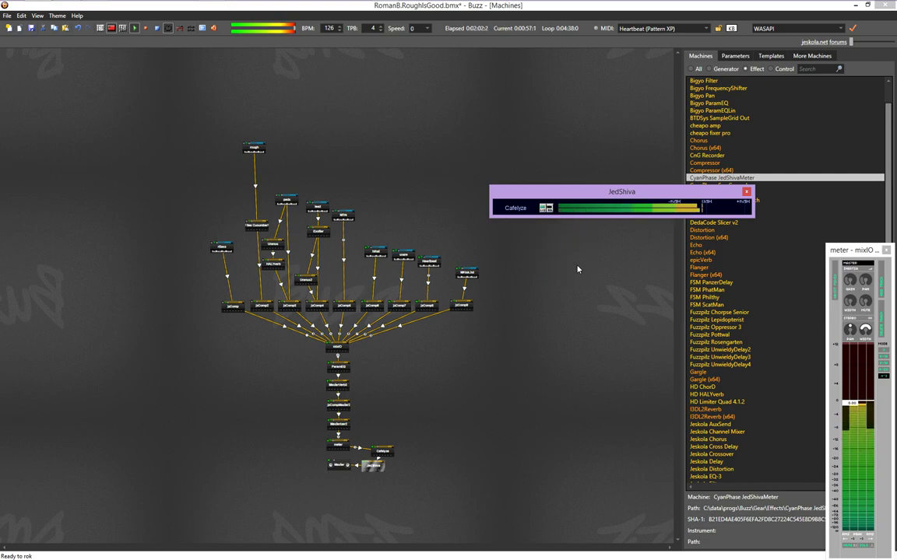
pyautogui.click(746, 192)
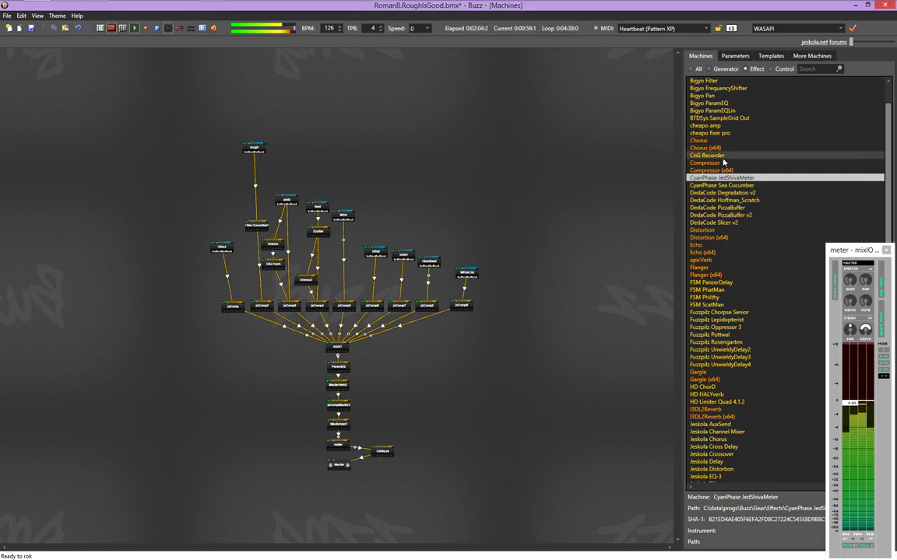
# Browse DedaCode Slicer v2 and FSM Philthy, then add Fuzzpilz Chorpse Senior and view its parameters
pyautogui.click(719, 222)
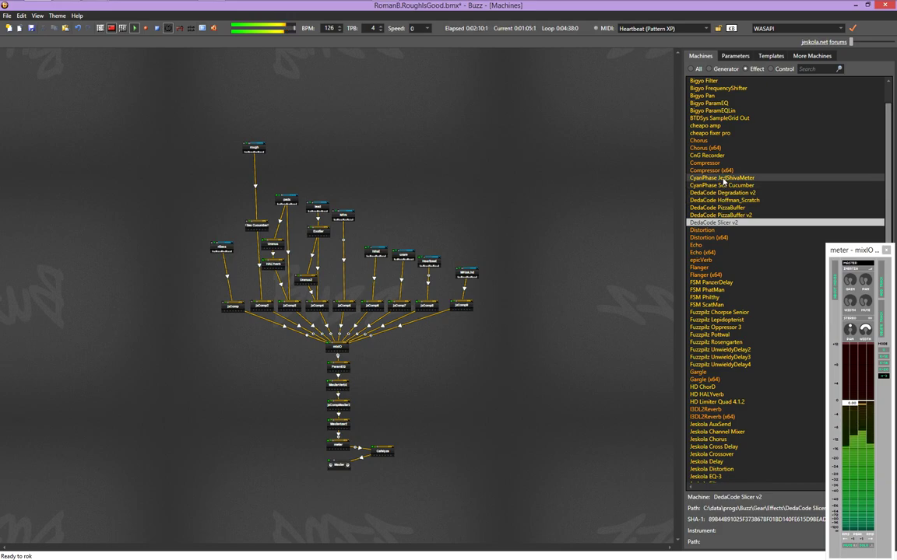
pyautogui.scroll(-3, 725, 216)
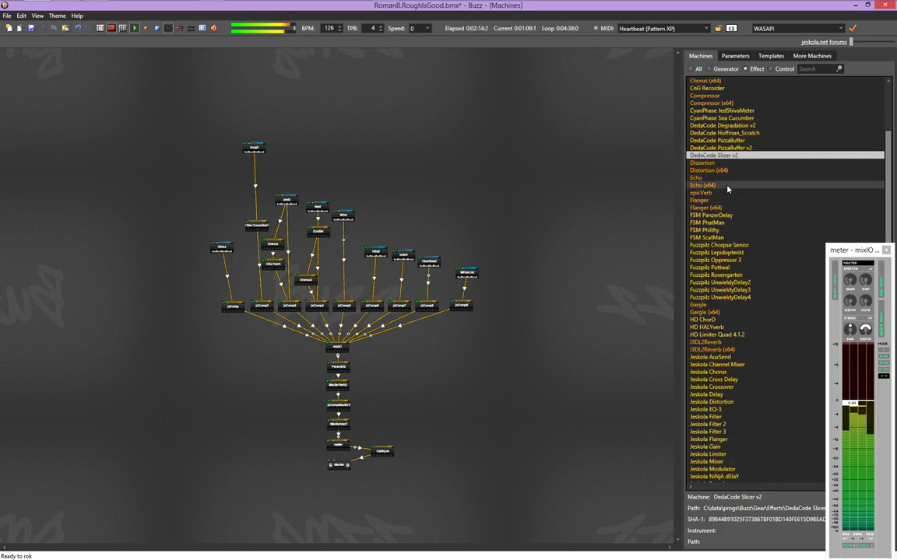
pyautogui.click(726, 230)
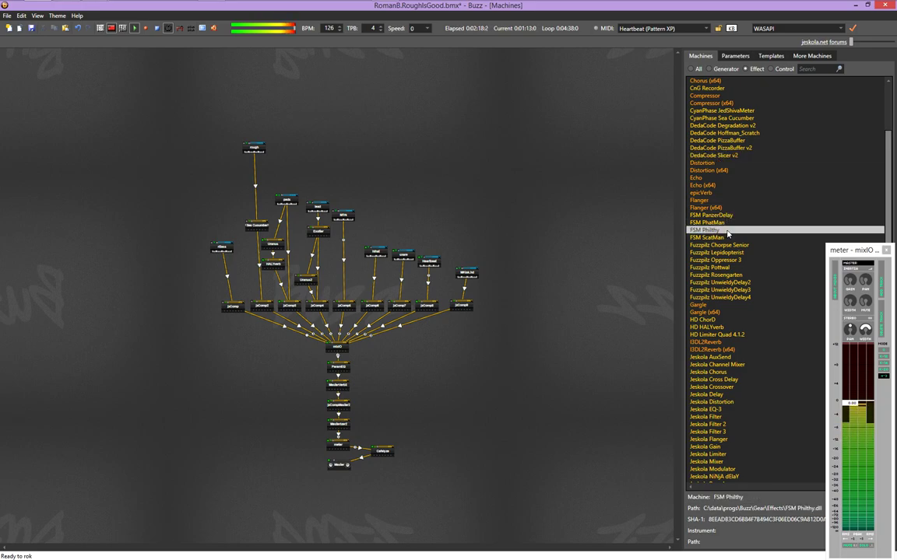
pyautogui.scroll(-1, 727, 232)
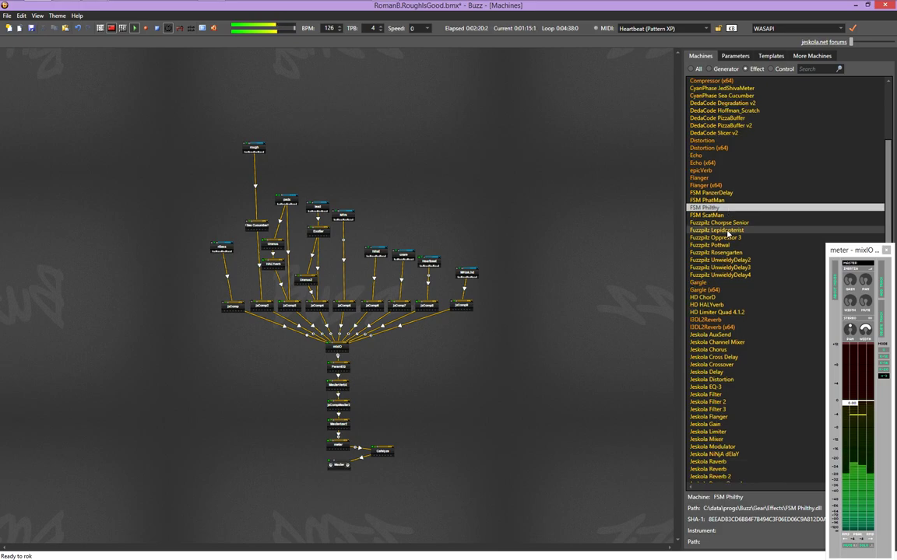
pyautogui.scroll(-2, 728, 233)
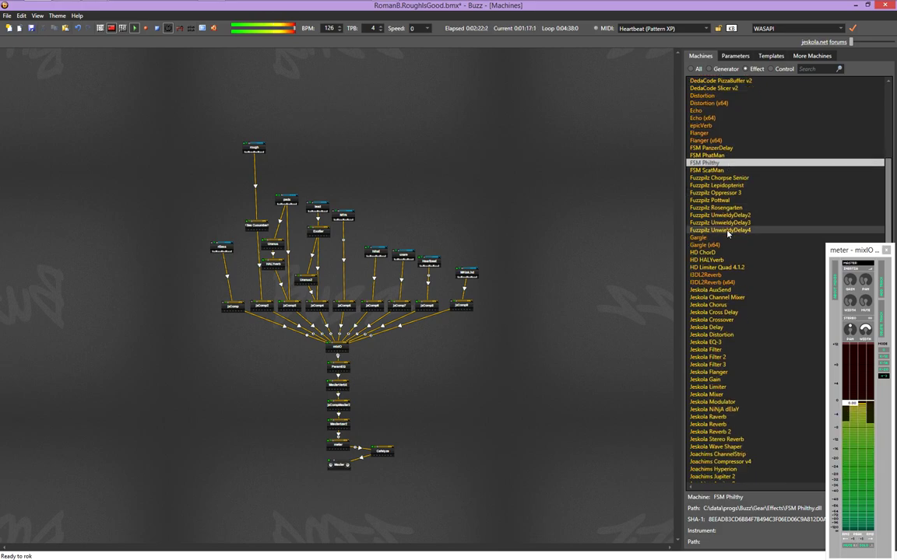
pyautogui.moveTo(716, 178); pyautogui.dragTo(620, 181)
pyautogui.doubleClick(621, 181)
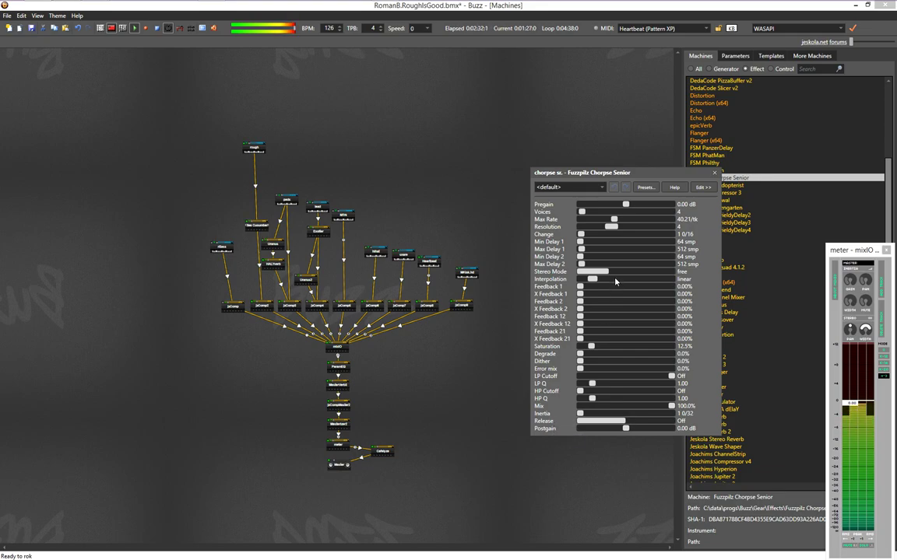
# Preview Lepidopterist, Oppressor 3 and Fuzzpilz Pottwal, closing each parameter window
pyautogui.scroll(-1, 615, 272)
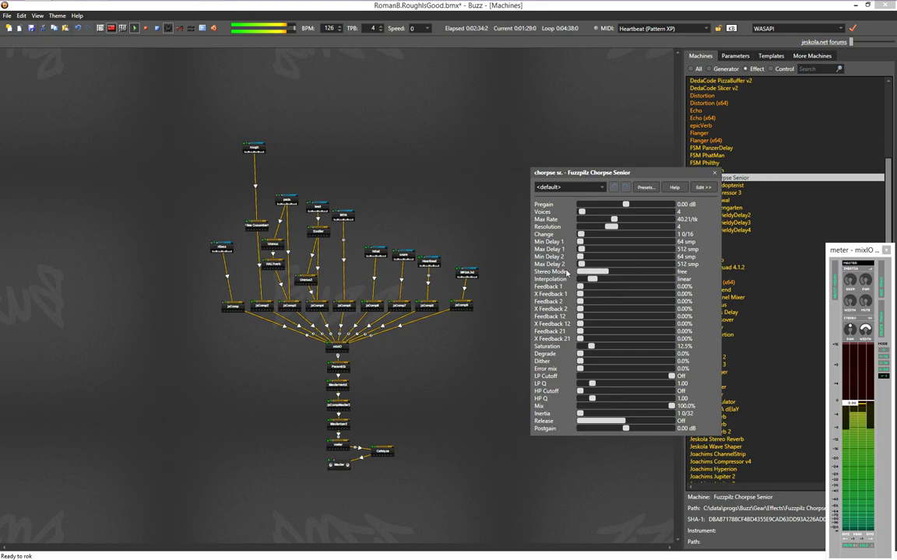
pyautogui.press('Down')
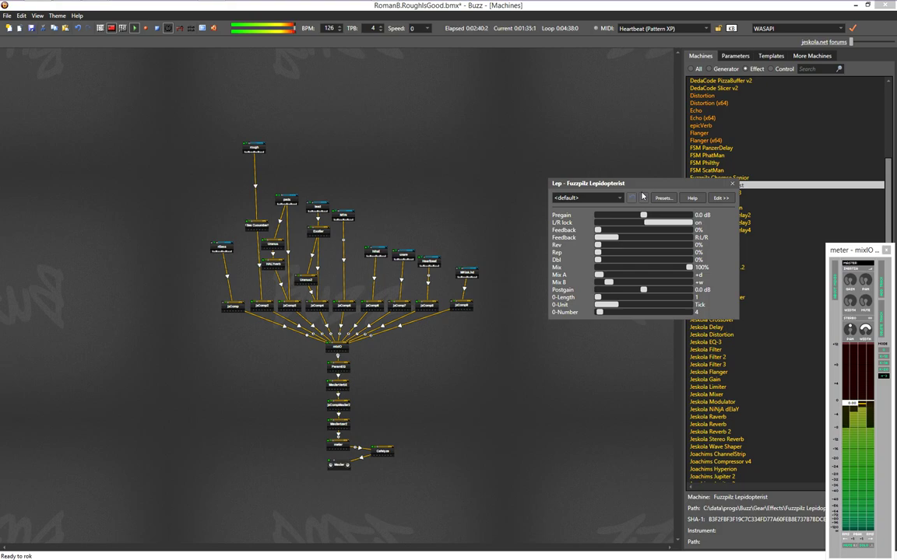
pyautogui.click(734, 185)
pyautogui.press('Down')
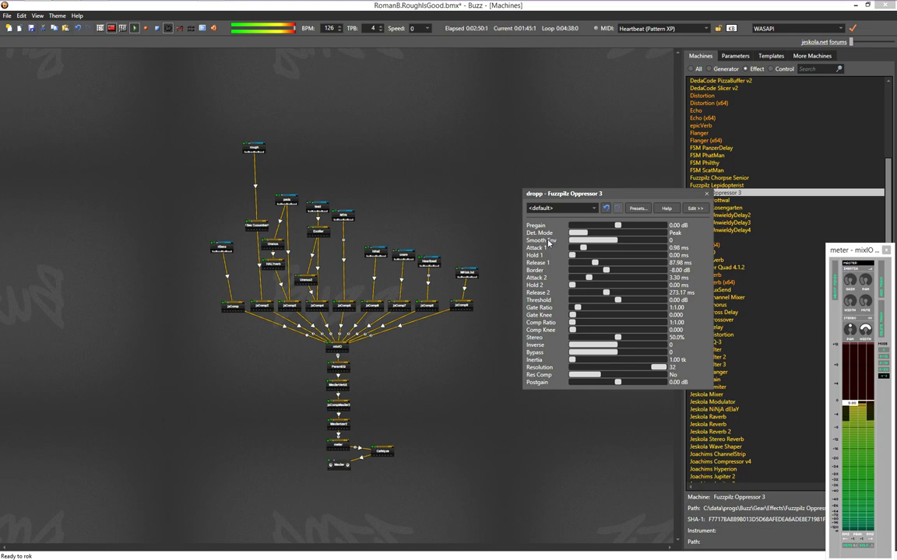
pyautogui.click(707, 195)
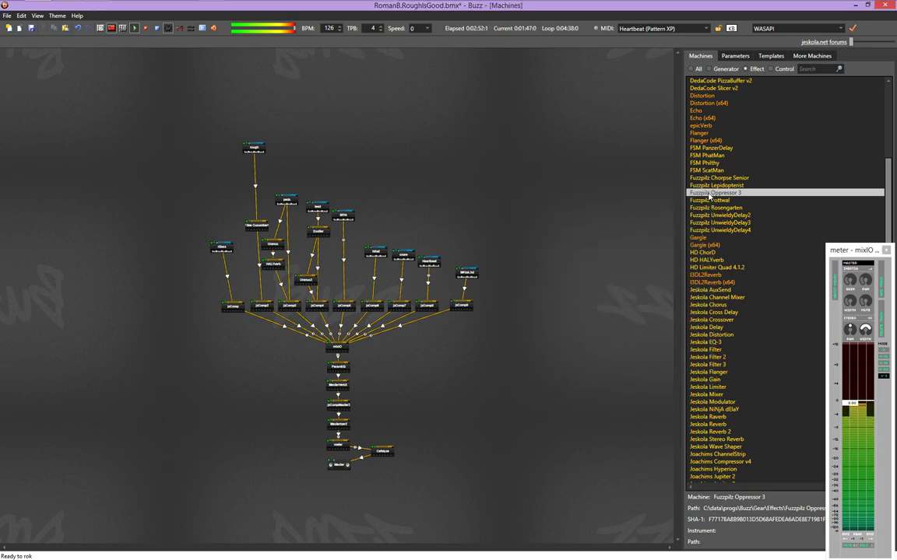
pyautogui.moveTo(712, 201); pyautogui.dragTo(641, 207)
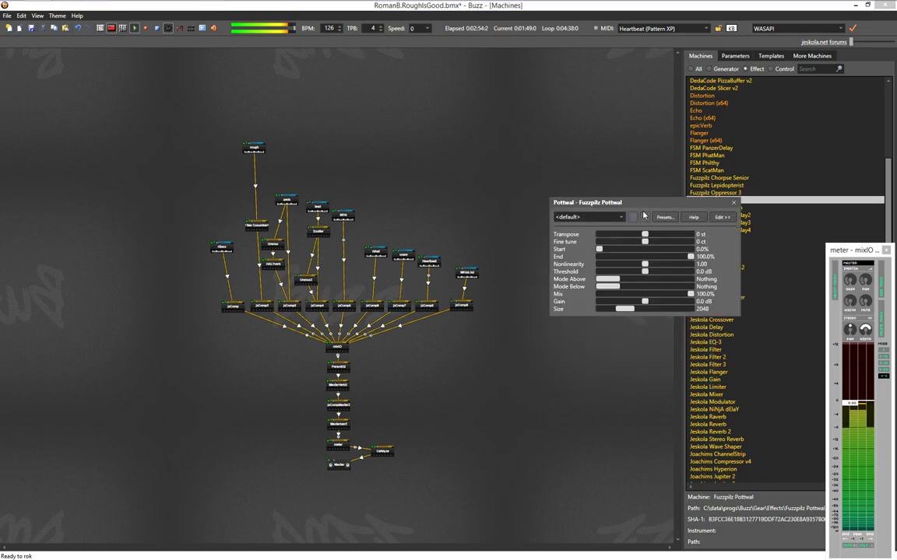
pyautogui.click(733, 206)
# Add Fuzzpilz Rosengarten, then delete the crashed Laurin machine
pyautogui.click(716, 208)
pyautogui.moveTo(716, 207); pyautogui.dragTo(600, 211)
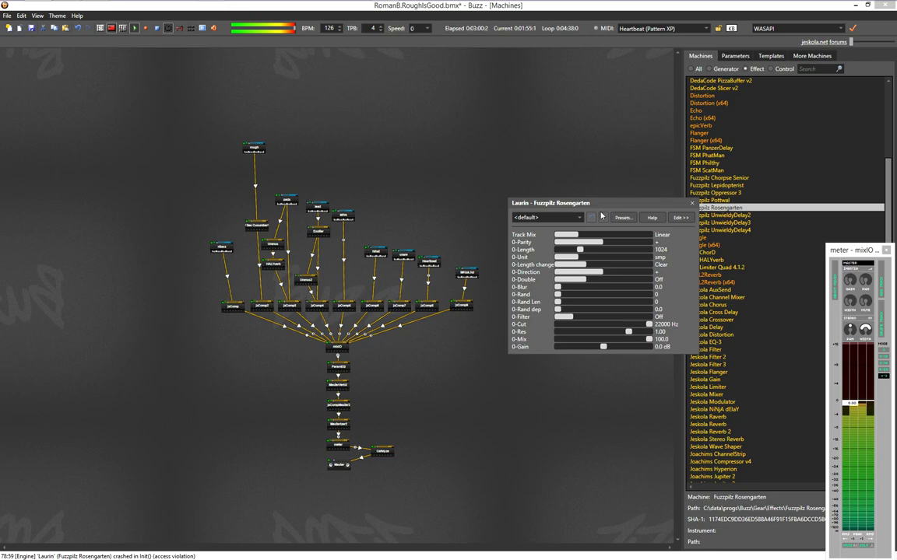
pyautogui.click(693, 203)
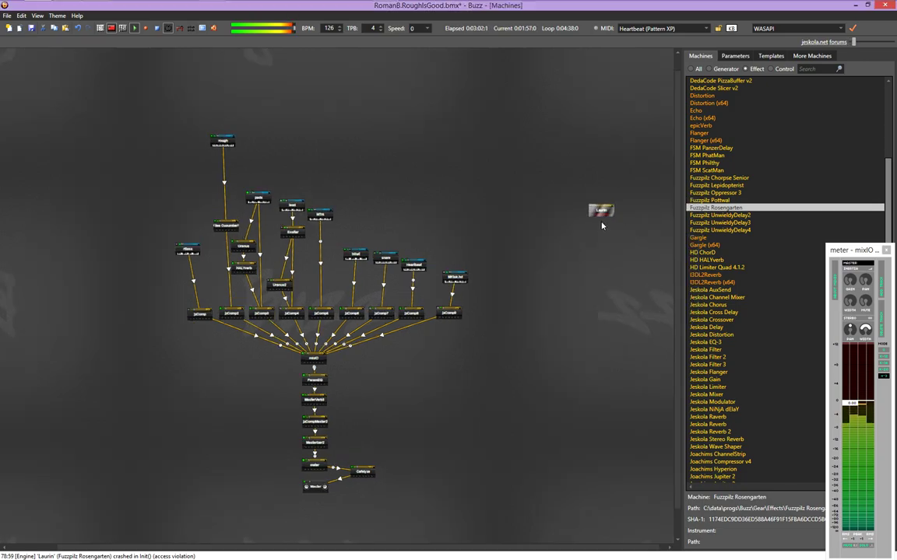
pyautogui.scroll(4, 602, 225)
pyautogui.press('Delete')
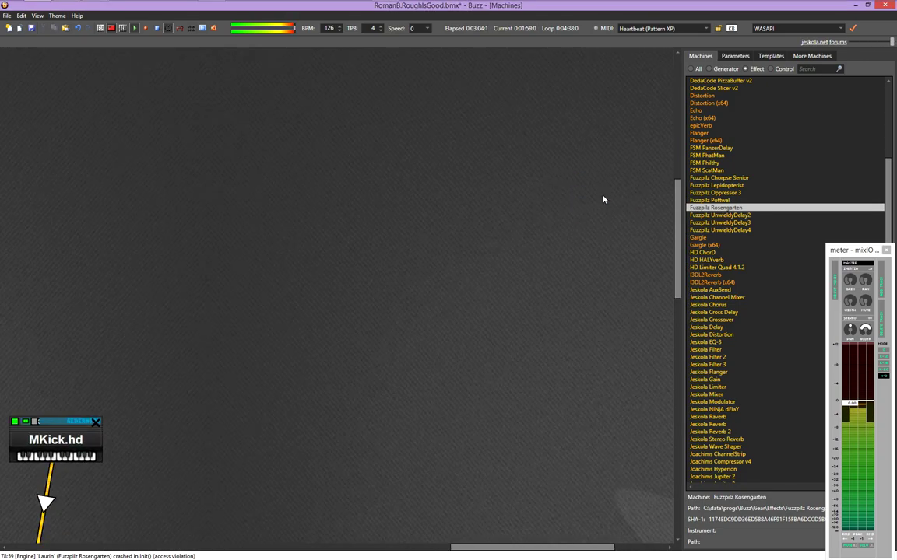
# View the HD ChorD effect's details, scroll down the list, and switch to the song sequence
pyautogui.scroll(-4, 600, 207)
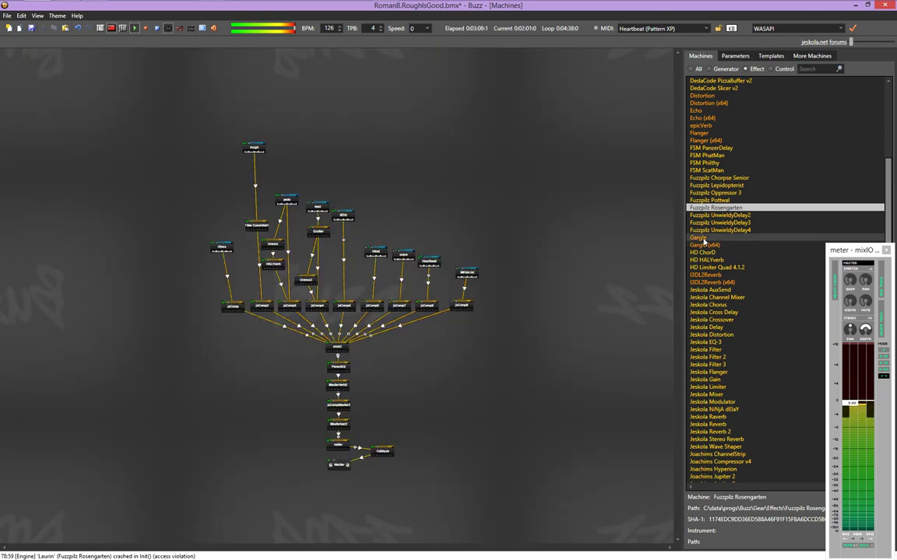
pyautogui.click(699, 253)
pyautogui.scroll(-1, 698, 257)
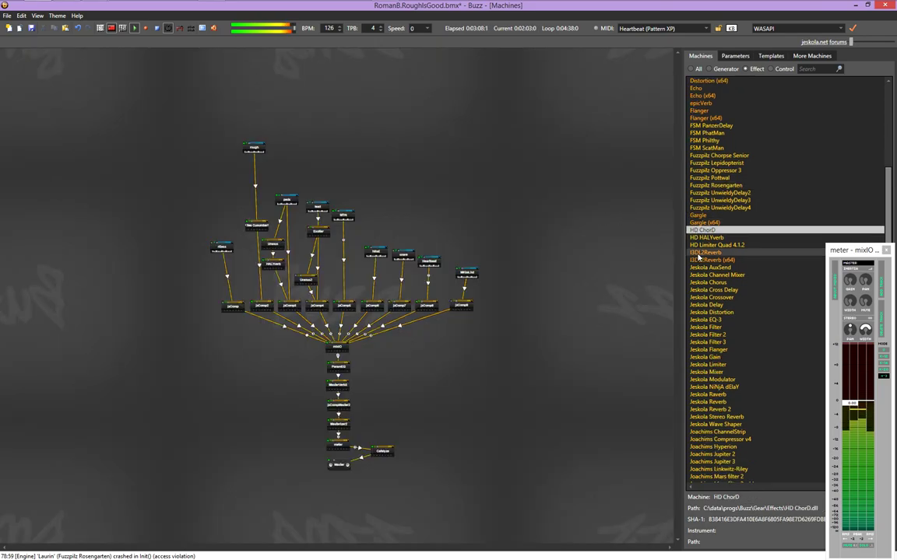
pyautogui.scroll(-2, 699, 257)
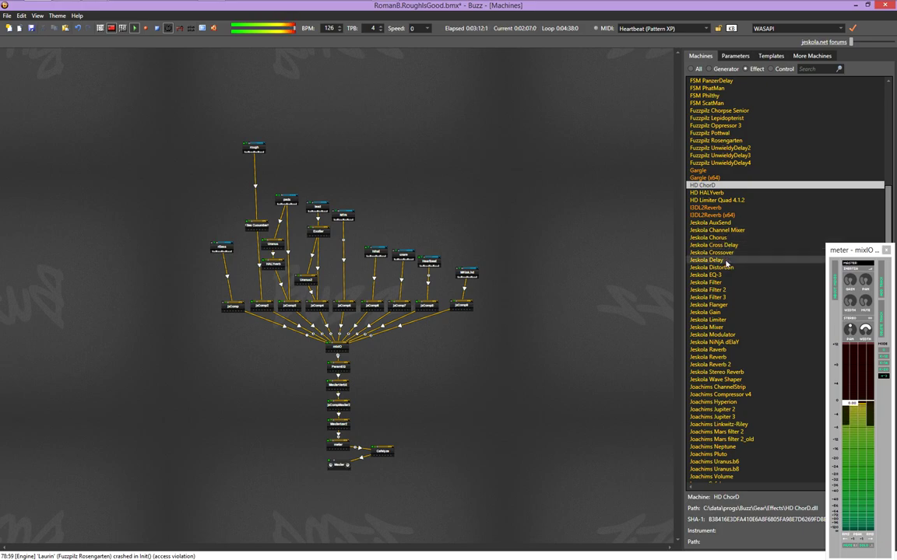
pyautogui.scroll(-2, 726, 290)
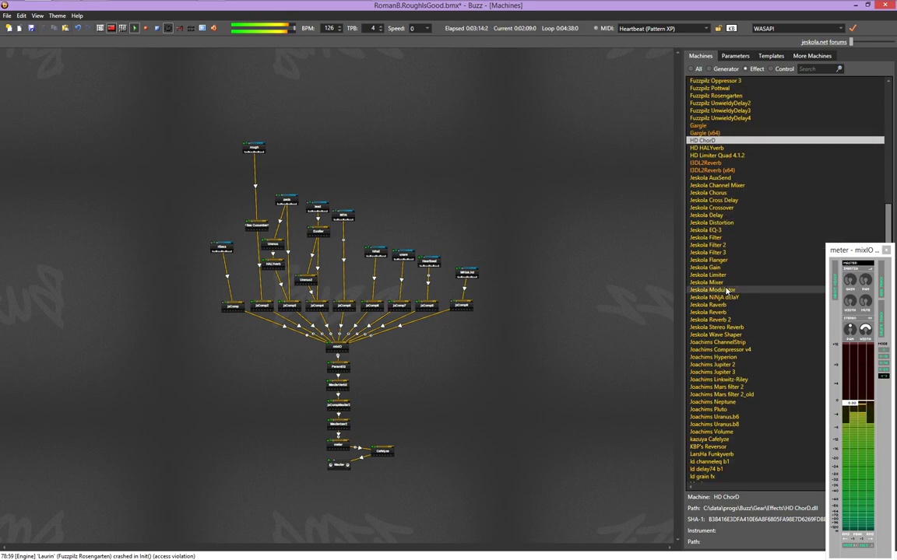
pyautogui.scroll(-2, 726, 290)
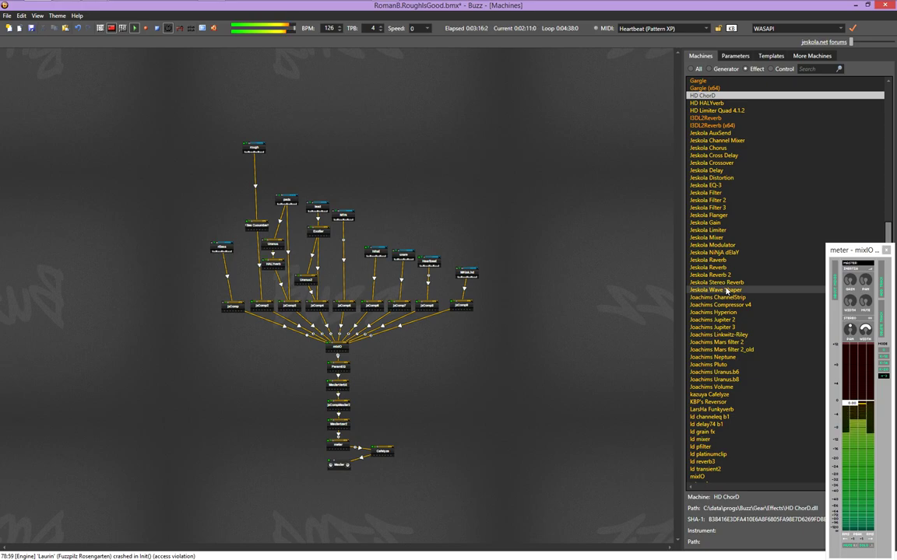
pyautogui.scroll(-1, 726, 291)
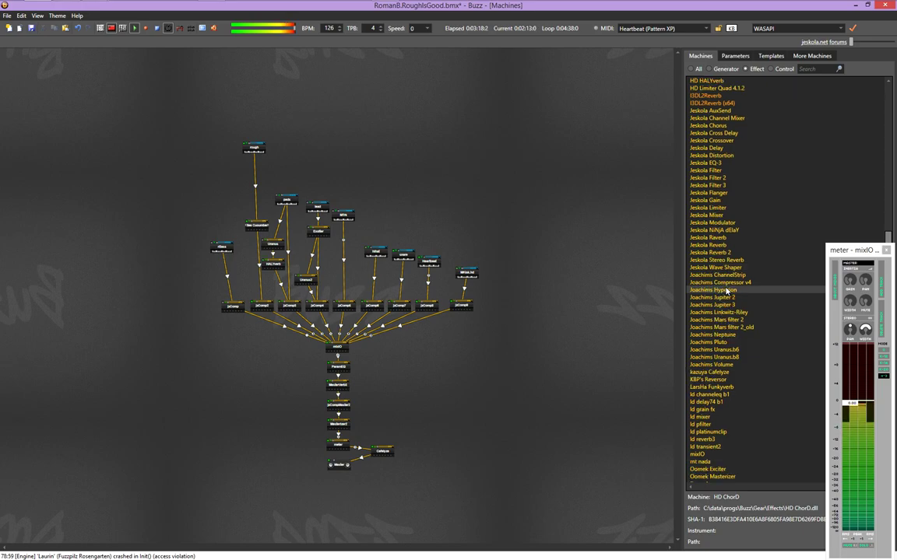
pyautogui.scroll(-1, 726, 291)
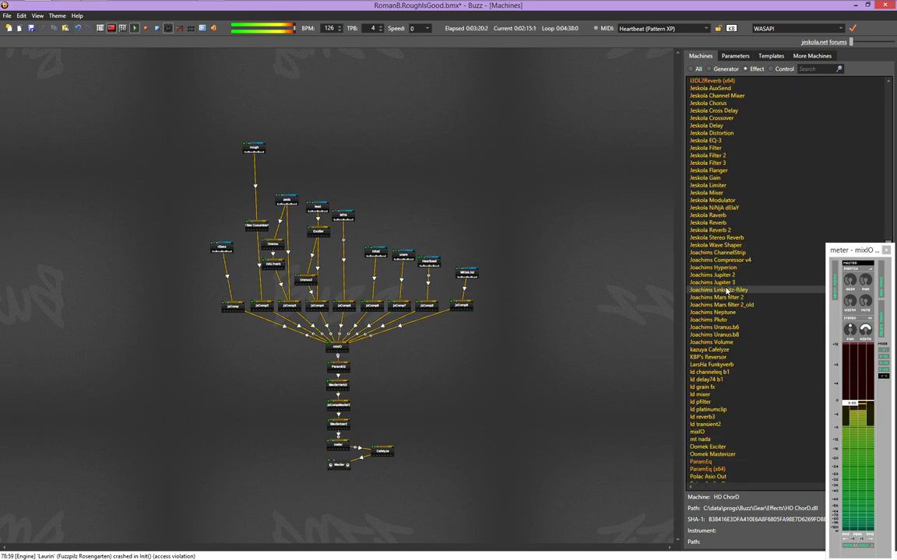
pyautogui.scroll(-1, 726, 290)
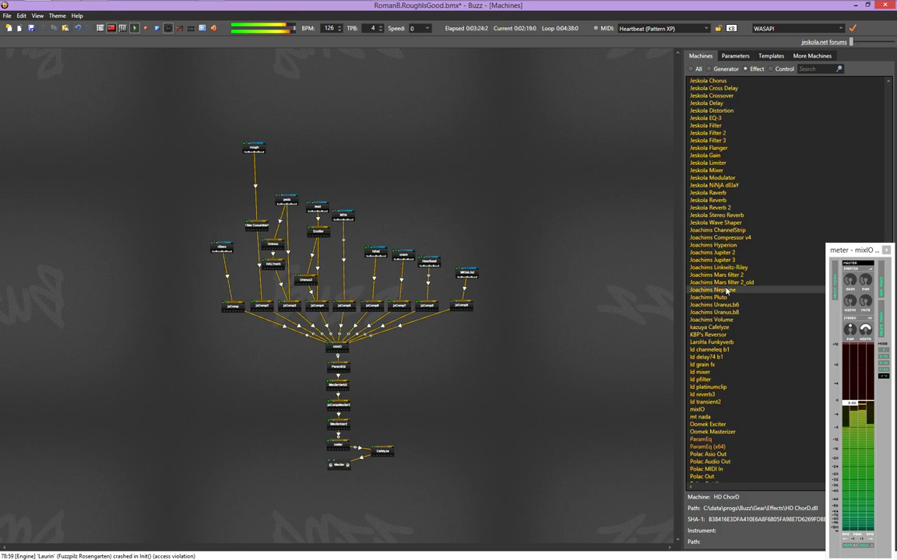
pyautogui.scroll(-1, 726, 291)
pyautogui.scroll(-1, 726, 291)
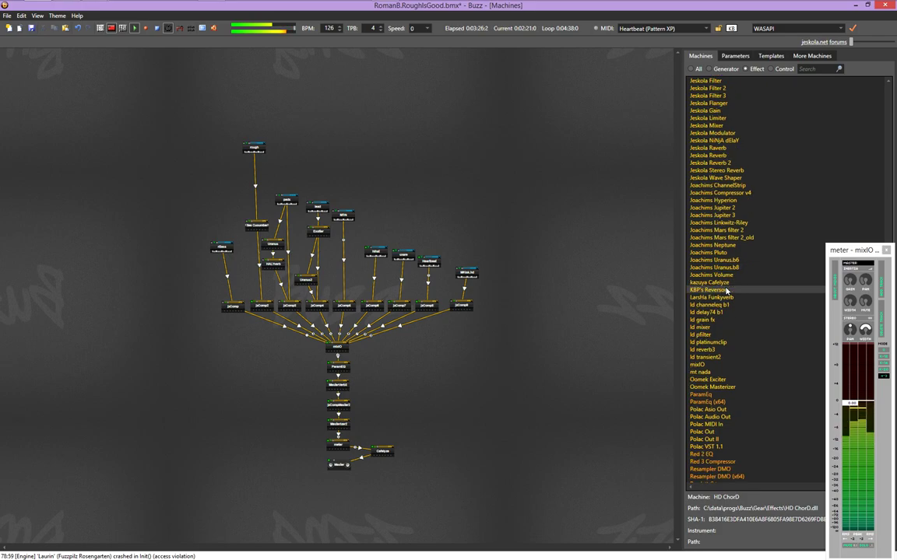
pyautogui.scroll(-1, 726, 290)
pyautogui.scroll(-1, 727, 290)
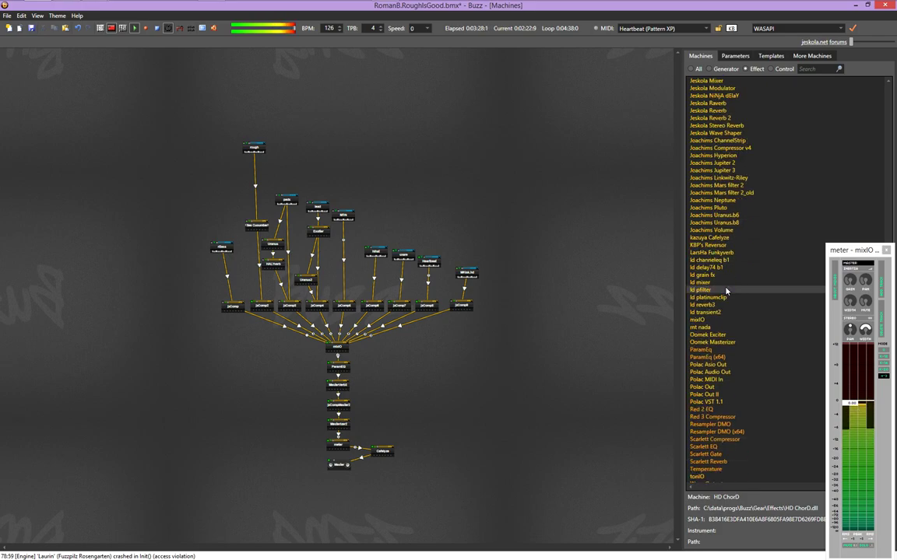
pyautogui.scroll(-1, 726, 290)
pyautogui.scroll(-1, 726, 290)
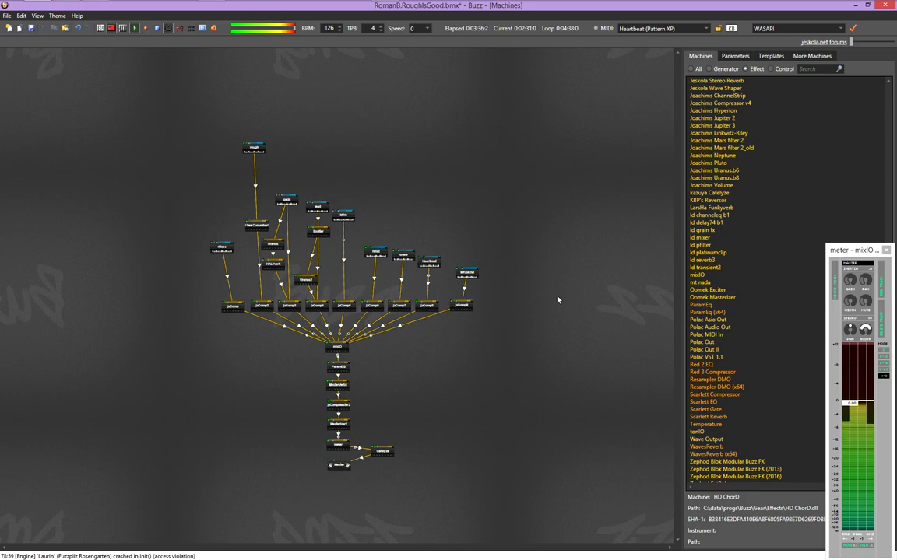
pyautogui.press('F4')
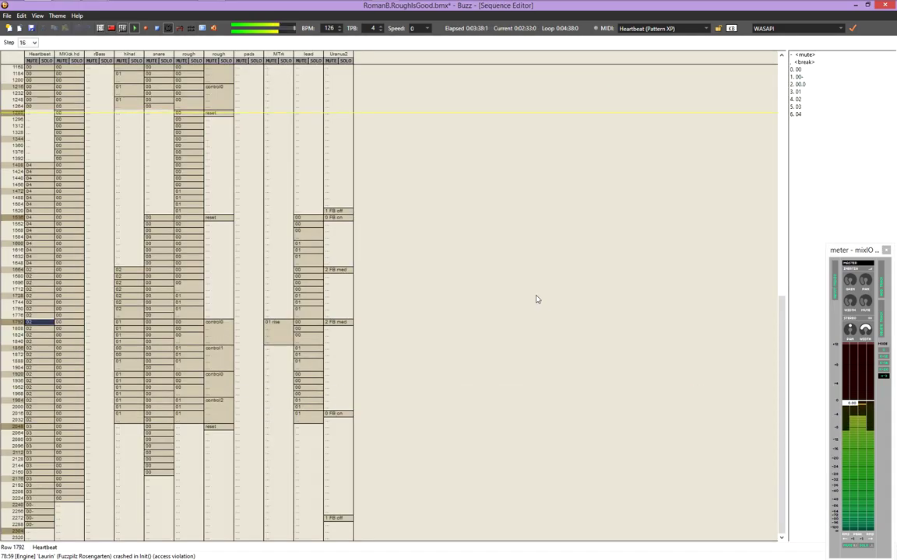
# Add mixIO as a new sequence track and open its patterns
pyautogui.press('Return')
pyautogui.press('m')
pyautogui.press('x')
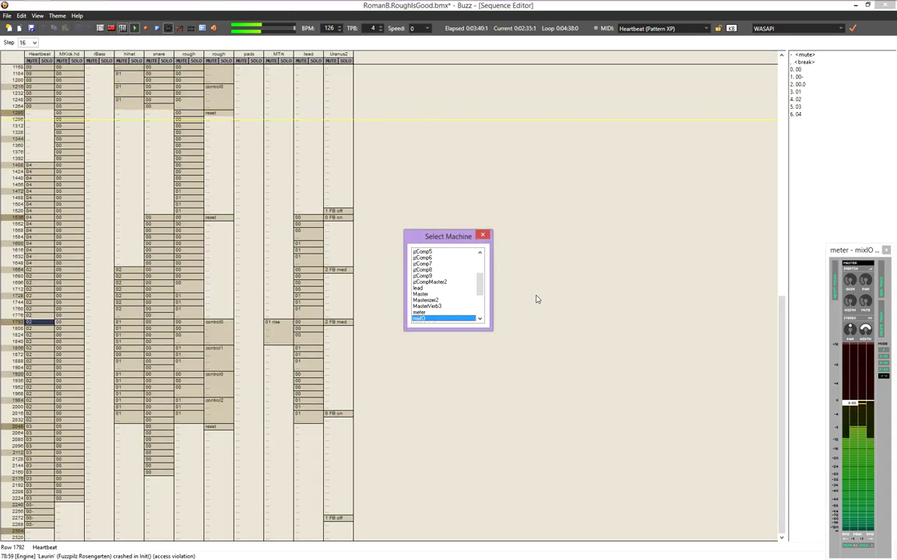
pyautogui.press('Return')
pyautogui.press('Right')
pyautogui.press('Right')
pyautogui.press('Right')
pyautogui.press('Right')
pyautogui.press('Right')
pyautogui.press('Right')
pyautogui.press('Right')
pyautogui.press('Right')
pyautogui.press('Right')
pyautogui.press('Right')
pyautogui.press('Right')
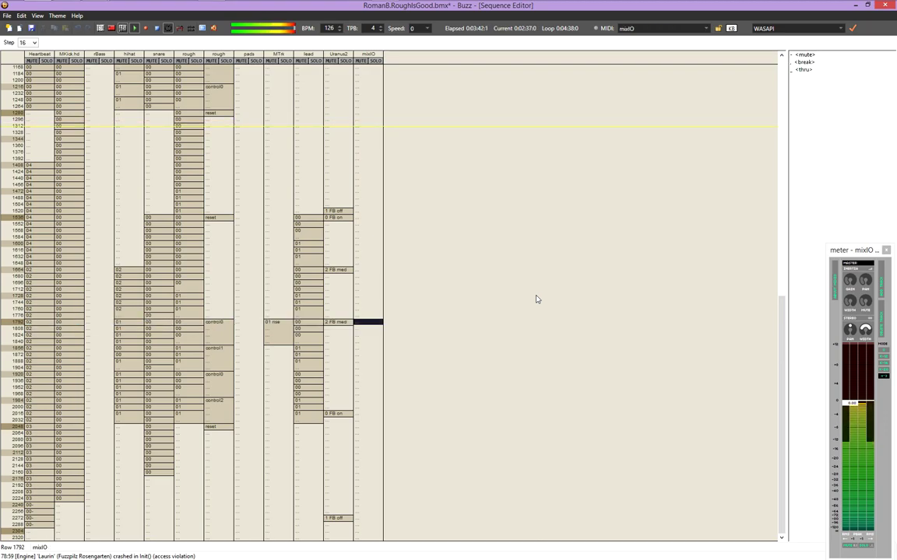
pyautogui.press('F2')
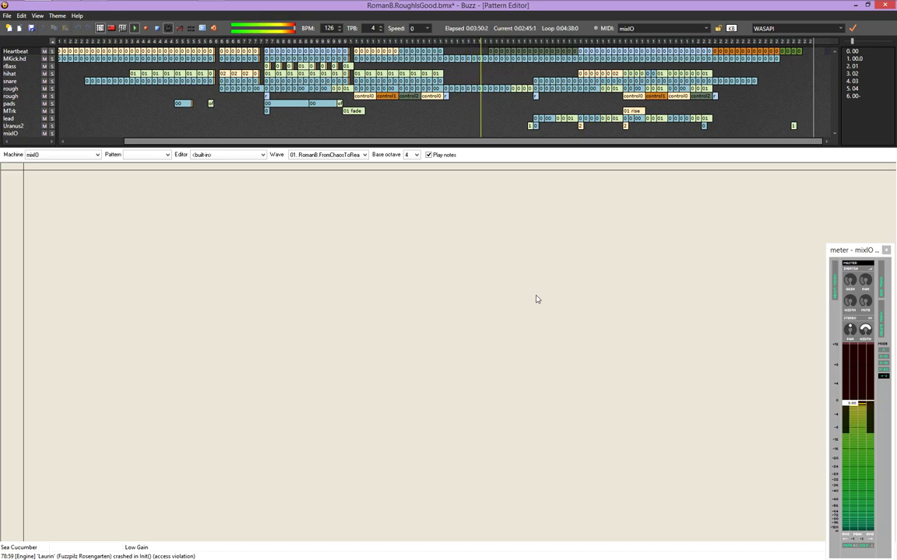
# Open the mixIO mixer's parameter window in the machine graph and move it up and right
pyautogui.press('F3')
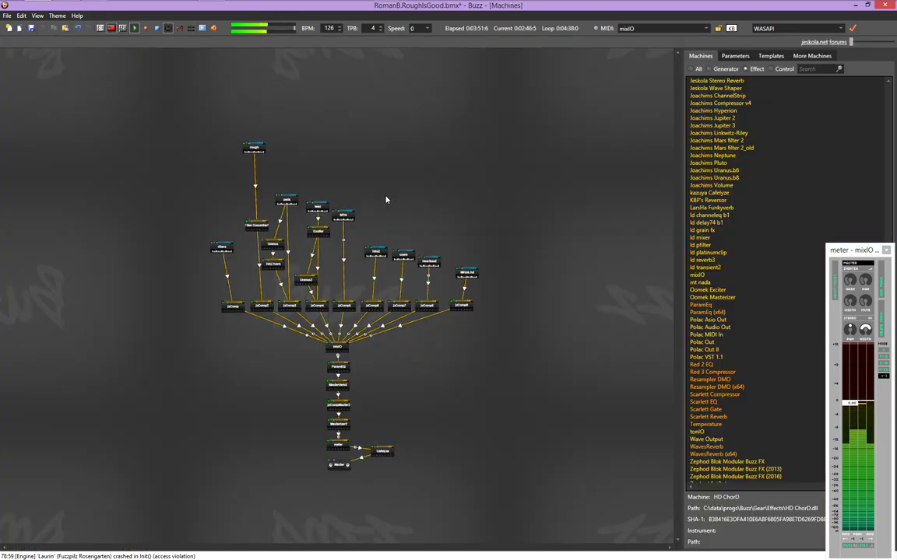
pyautogui.doubleClick(337, 348)
pyautogui.moveTo(646, 217); pyautogui.dragTo(785, 154)
# Go back to the start of the song and create a new mixIO pattern
pyautogui.press('F4')
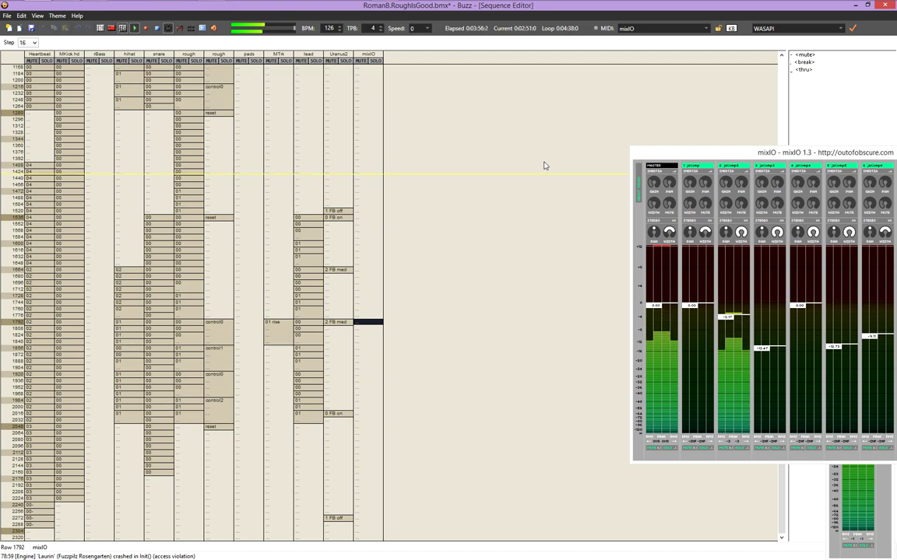
pyautogui.hotkey('ctrl', 'Home')
pyautogui.press('F2')
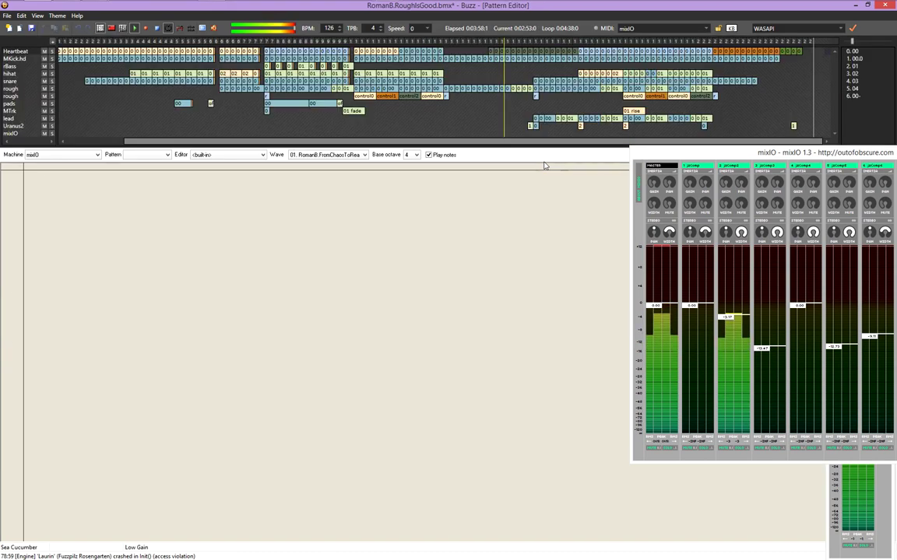
pyautogui.hotkey('ctrl', 'Return')
# Name the new pattern '0 init' and enter b333, then Pan 8000 for track 0
pyautogui.write('0 init')
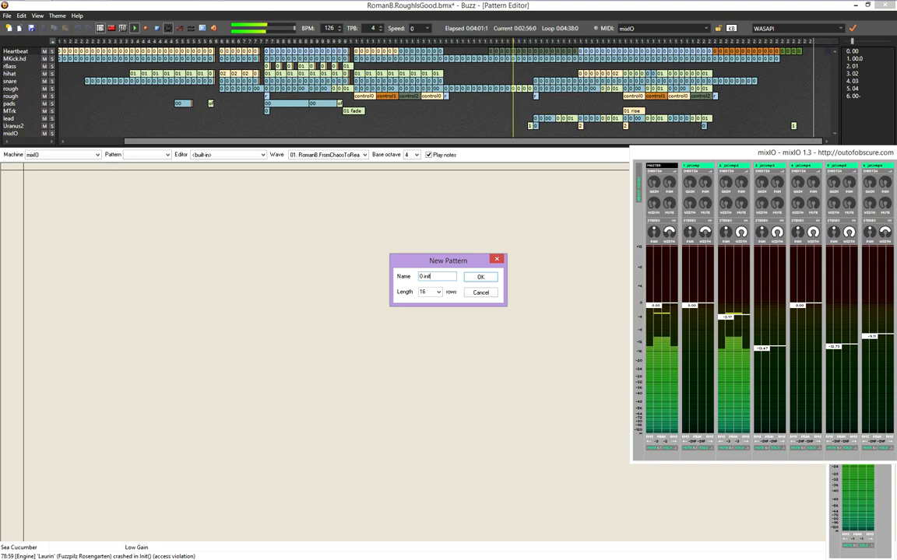
pyautogui.press('Return')
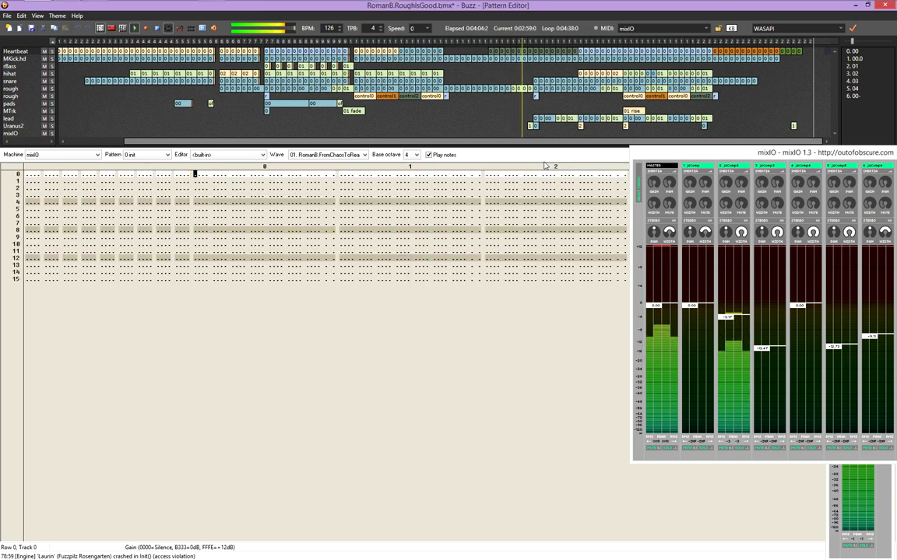
pyautogui.write('b333')
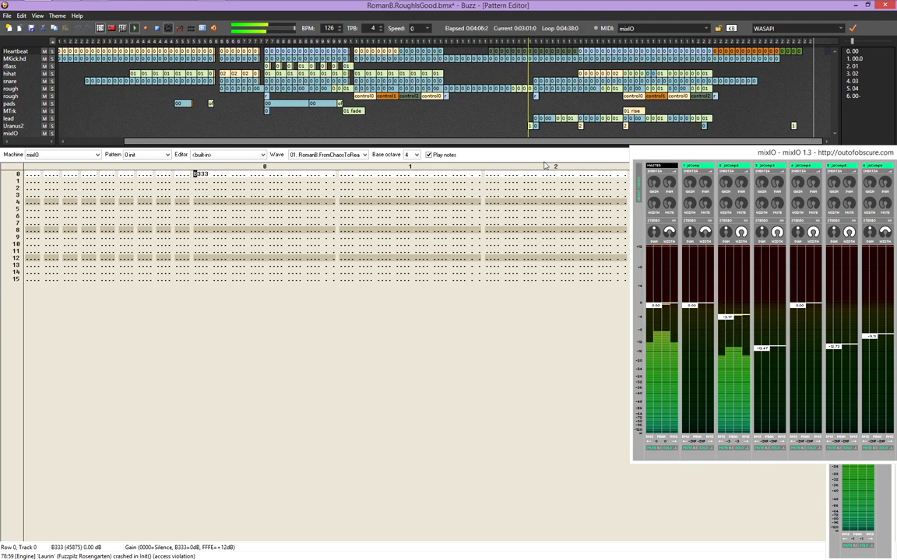
pyautogui.press('Right')
pyautogui.press('Right')
pyautogui.press('Right')
pyautogui.press('Right')
pyautogui.write('8000')
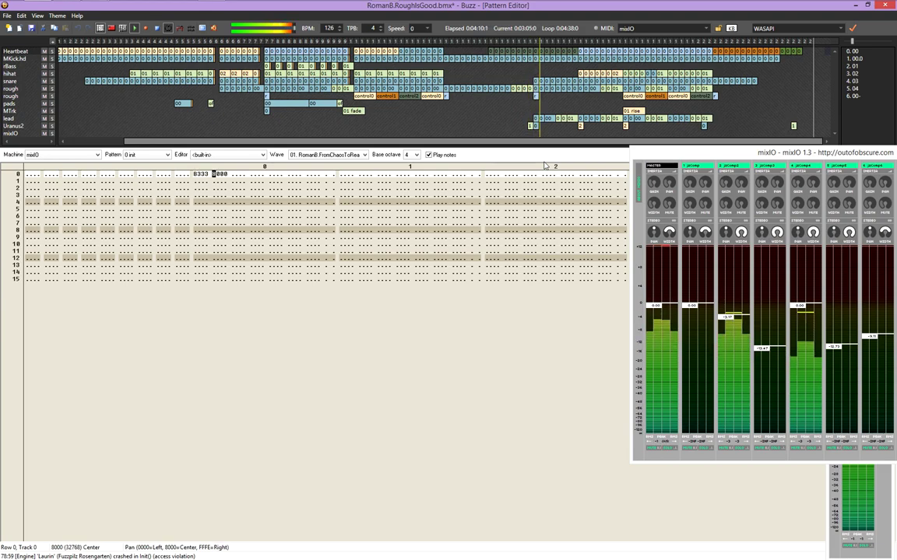
# Enter 800 for Stereo Width and 4 for the jzComp Amp value in row 0
pyautogui.hotkey('ctrl', 'Up')
pyautogui.hotkey('ctrl', 'Down')
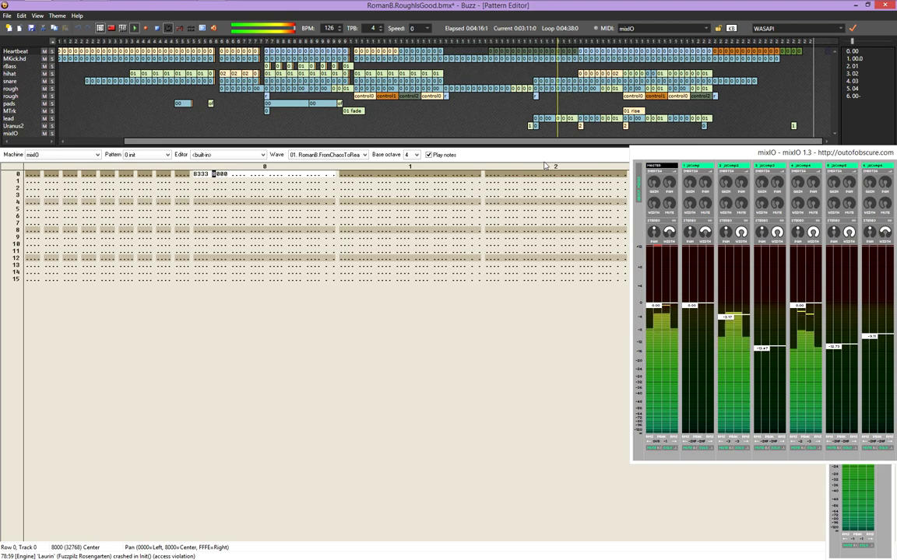
pyautogui.press('Right')
pyautogui.press('Right')
pyautogui.write('800')
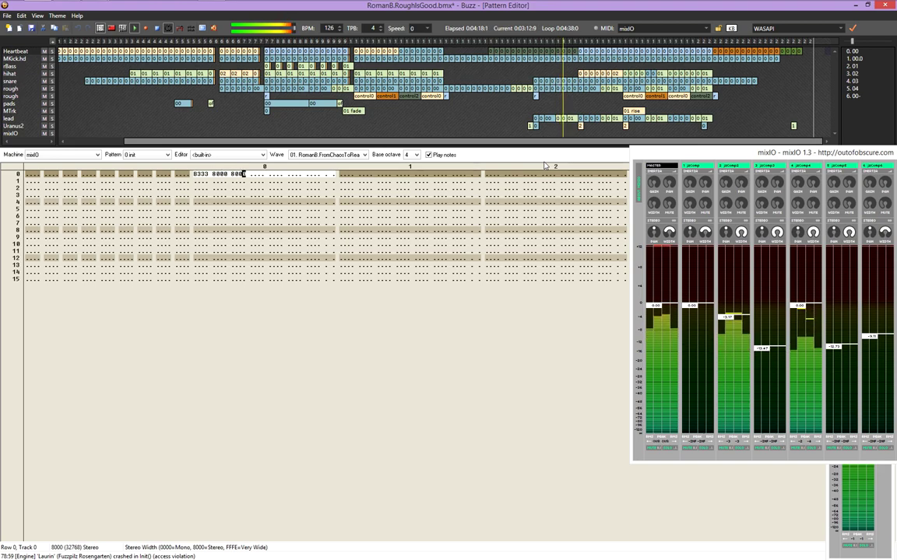
pyautogui.press('Right')
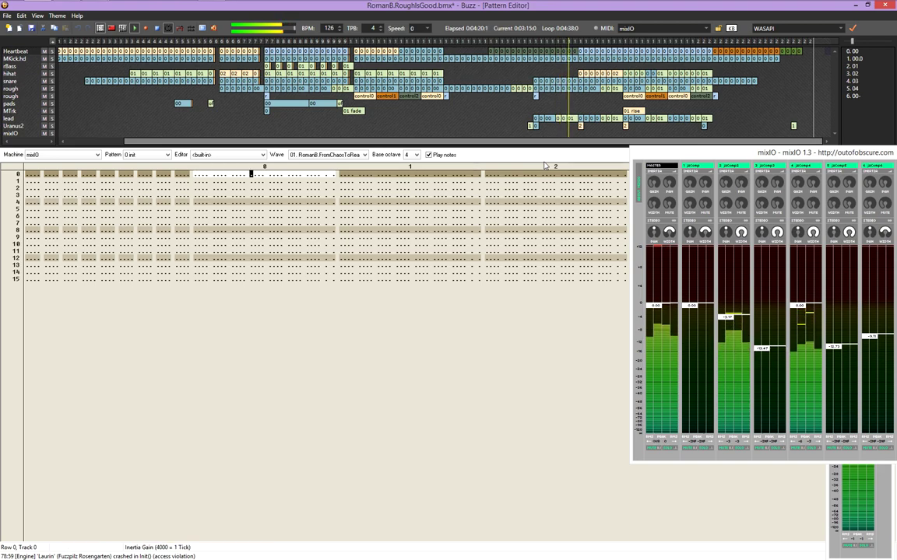
pyautogui.click(161, 174)
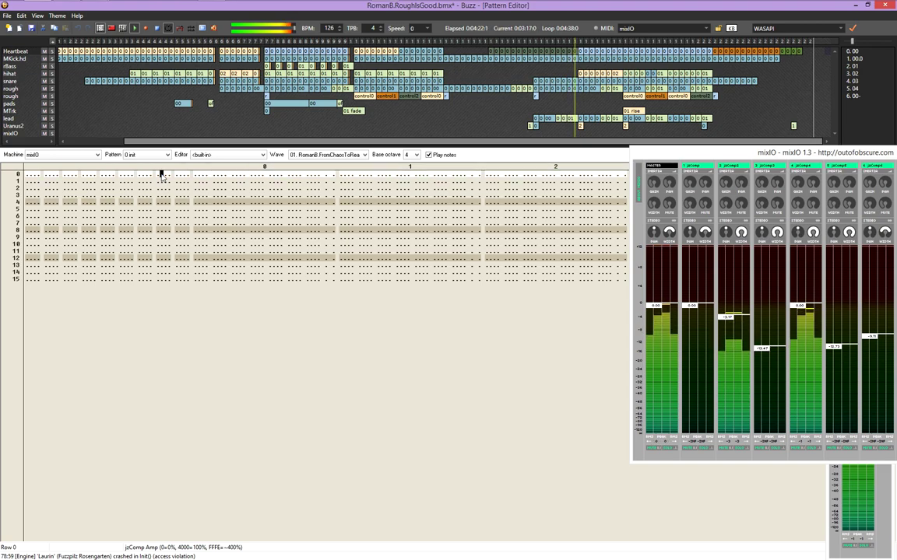
pyautogui.write('4000')
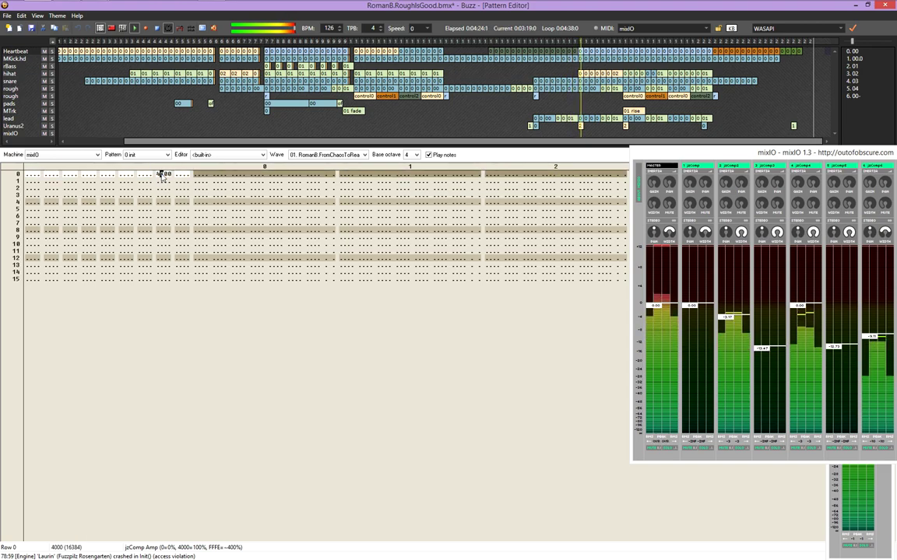
# Move the cursor across the tracks to row 0 of tracks 4 and 5
pyautogui.press('Tab')
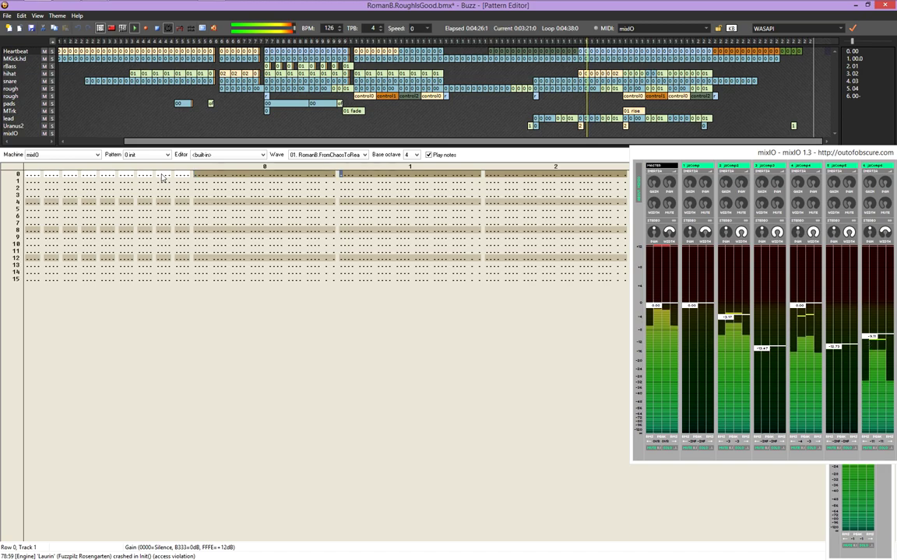
pyautogui.press('Tab')
pyautogui.press('Tab')
pyautogui.press('Tab')
pyautogui.press('Tab')
pyautogui.press('Tab')
pyautogui.press('Tab')
pyautogui.press('Tab')
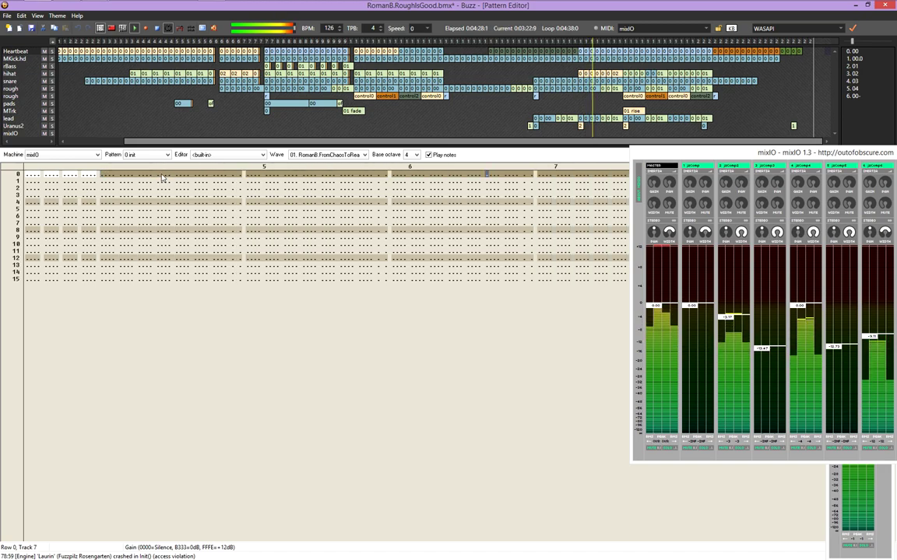
pyautogui.hotkey('shift', 'Tab')
pyautogui.hotkey('shift', 'Tab')
pyautogui.hotkey('shift', 'Tab')
pyautogui.hotkey('shift', 'Tab')
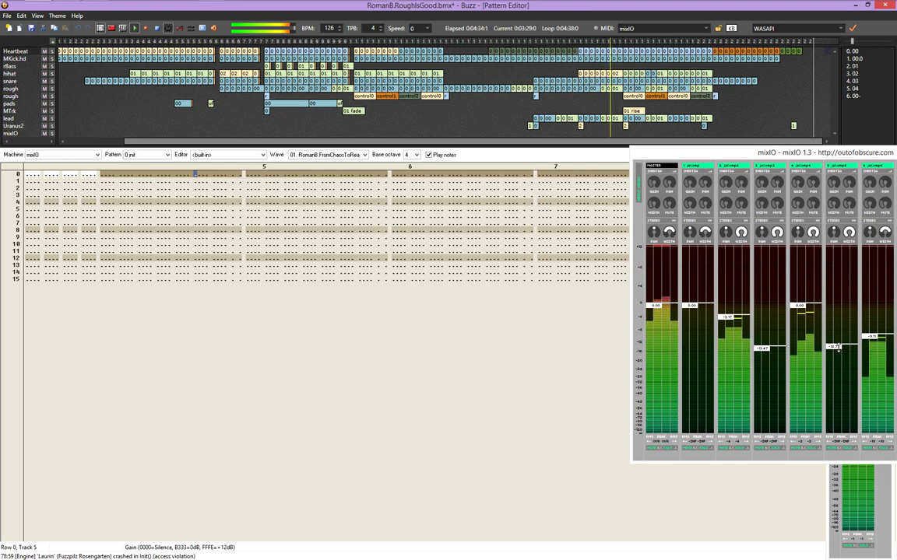
pyautogui.press('Right')
pyautogui.press('Right')
pyautogui.press('Left')
pyautogui.press('Left')
pyautogui.press('Left')
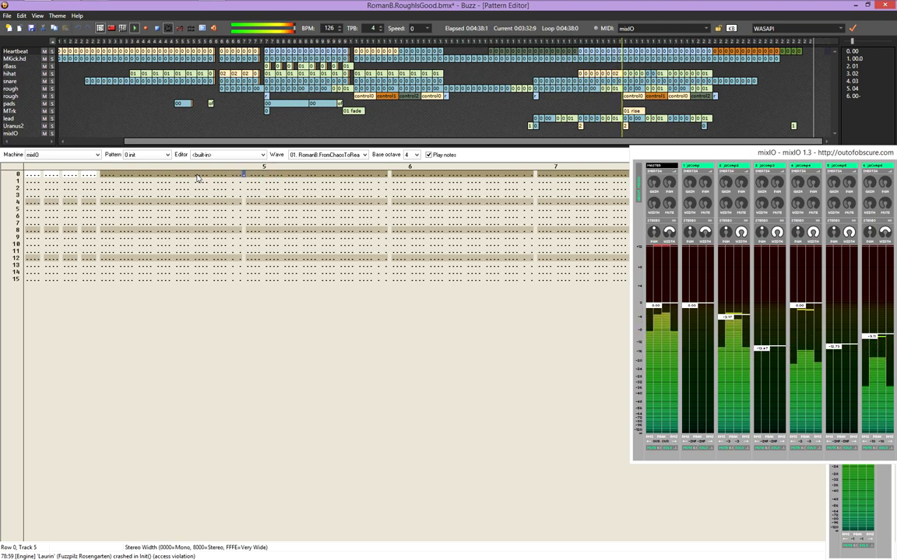
pyautogui.press('Left')
pyautogui.press('Up')
pyautogui.press('Tab')
pyautogui.press('Tab')
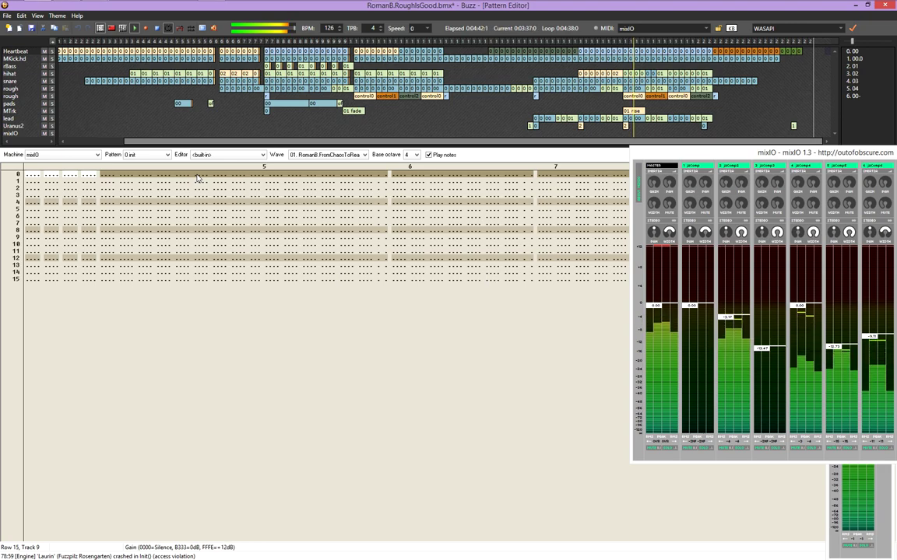
pyautogui.press('Home')
pyautogui.press('Home')
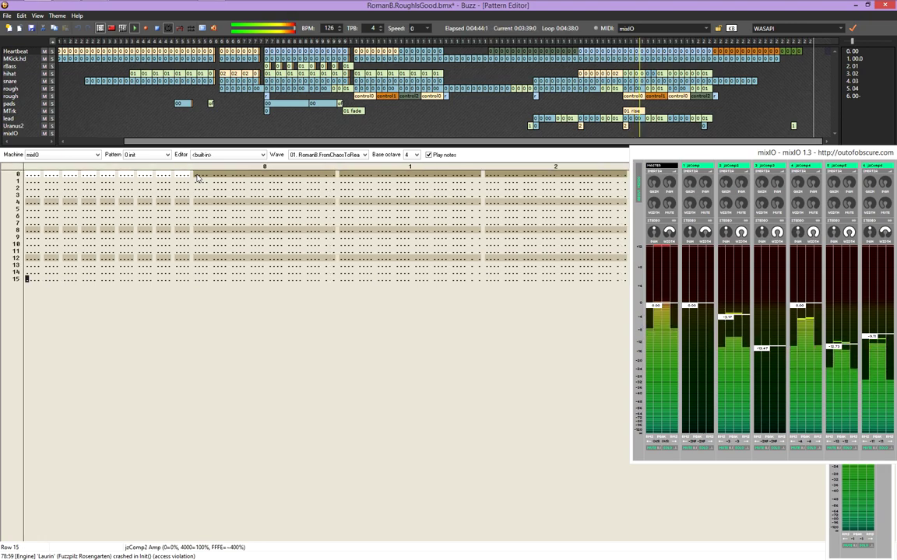
pyautogui.click(400, 187)
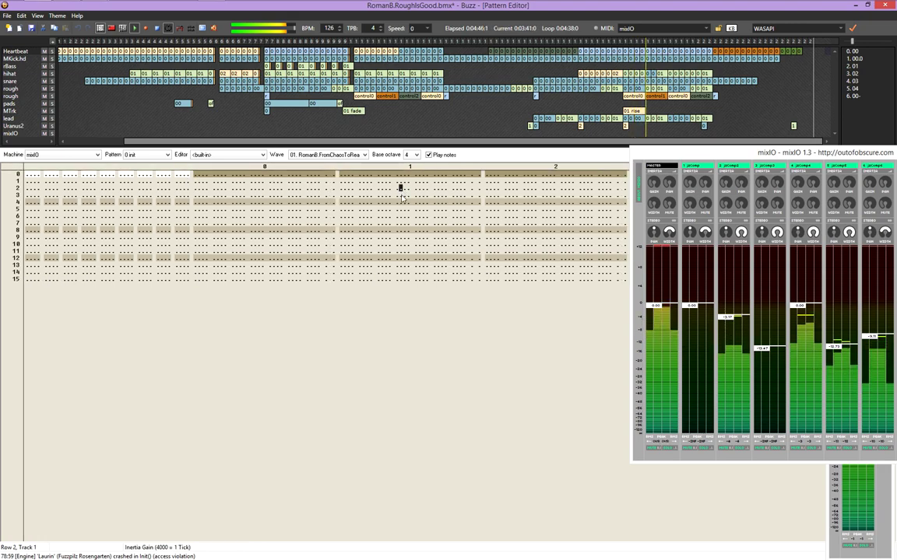
pyautogui.click(419, 177)
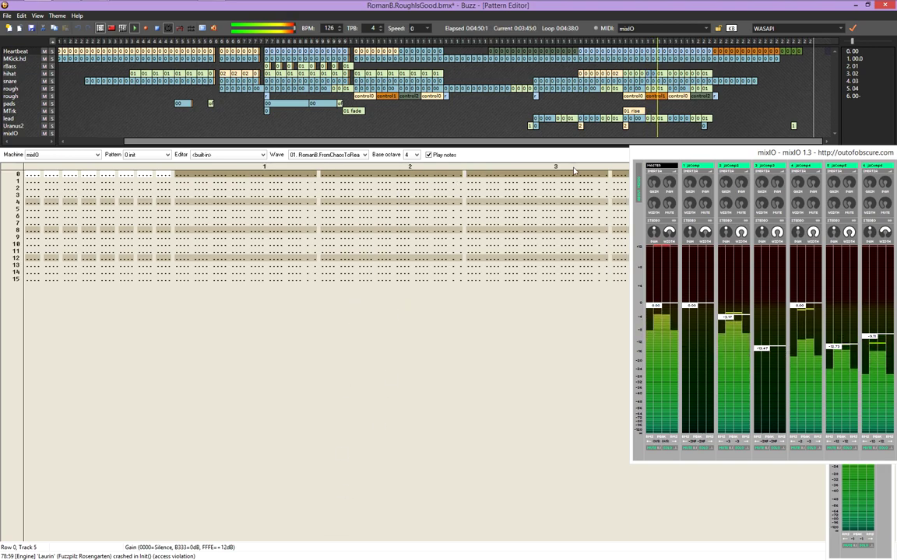
pyautogui.press('Tab')
# Move the cursor to track 5's Inertia Pan column on row 0
pyautogui.hotkey('shift', 'Tab')
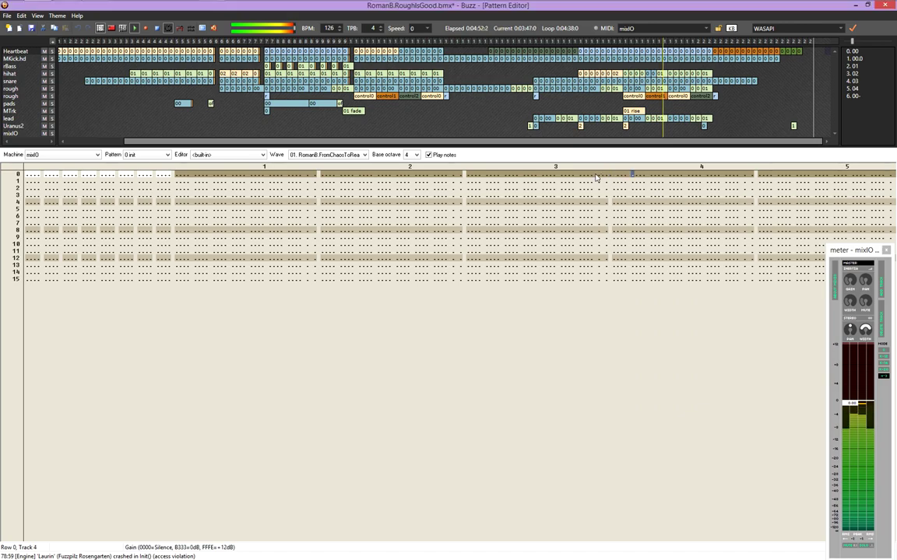
pyautogui.click(610, 176)
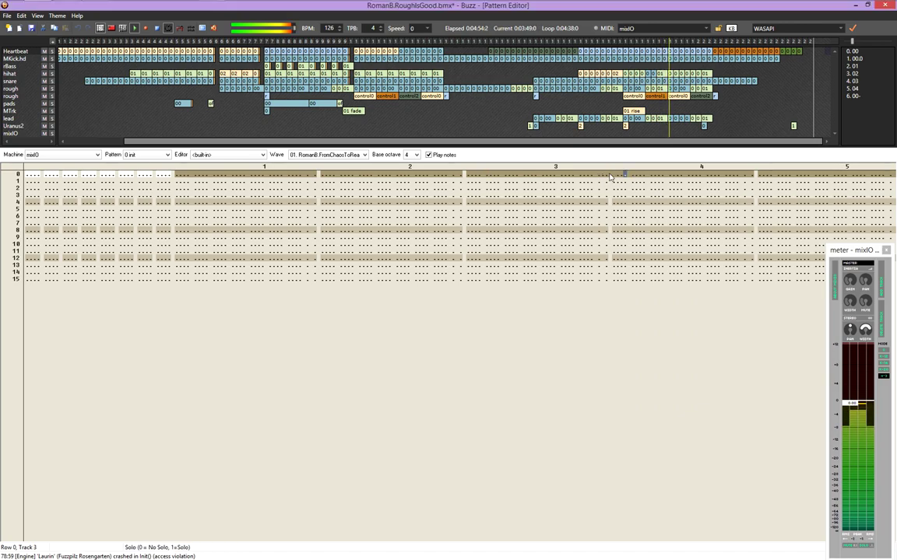
pyautogui.press('Tab')
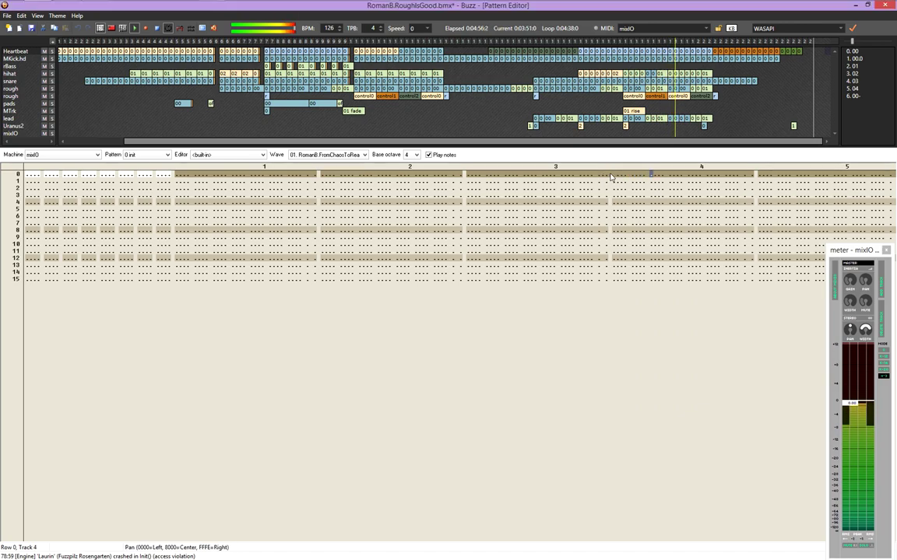
pyautogui.press('Tab')
pyautogui.press('Tab')
pyautogui.press('Tab')
pyautogui.press('Tab')
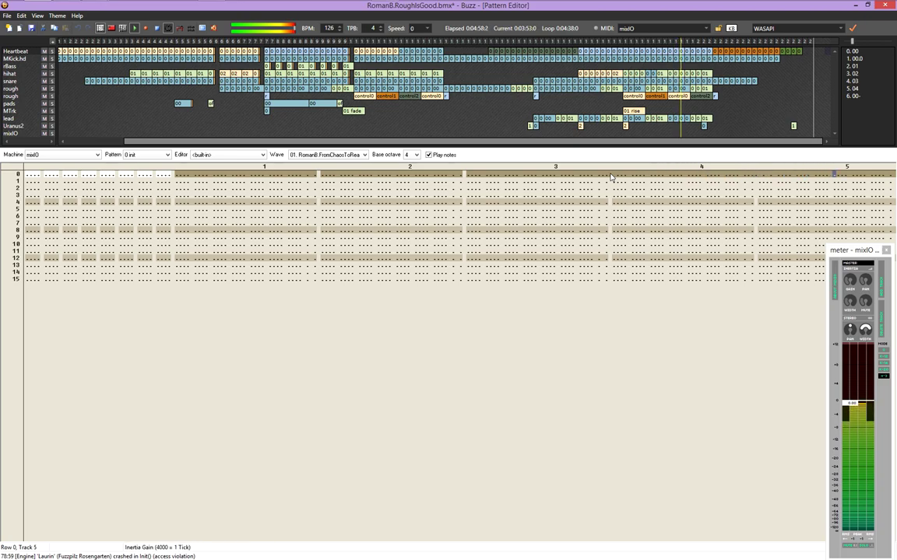
pyautogui.press('Tab')
pyautogui.press('Tab')
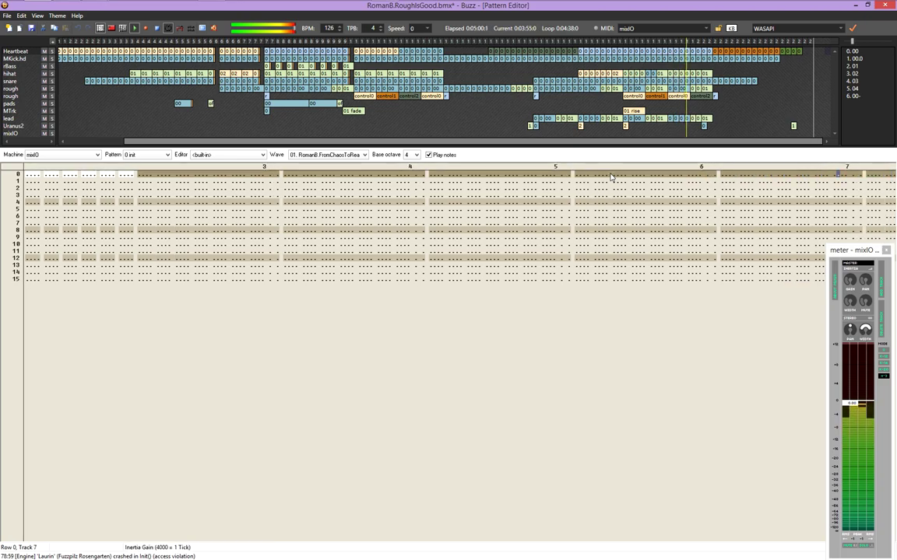
pyautogui.hotkey('shift', 'Tab')
pyautogui.hotkey('shift', 'Tab')
pyautogui.hotkey('shift', 'Tab')
pyautogui.hotkey('shift', 'Tab')
pyautogui.hotkey('shift', 'Tab')
pyautogui.hotkey('shift', 'Tab')
pyautogui.hotkey('shift', 'Tab')
pyautogui.hotkey('shift', 'Tab')
pyautogui.hotkey('shift', 'Tab')
pyautogui.hotkey('shift', 'Tab')
pyautogui.hotkey('shift', 'Tab')
pyautogui.hotkey('shift', 'Tab')
pyautogui.hotkey('shift', 'Tab')
pyautogui.hotkey('shift', 'Tab')
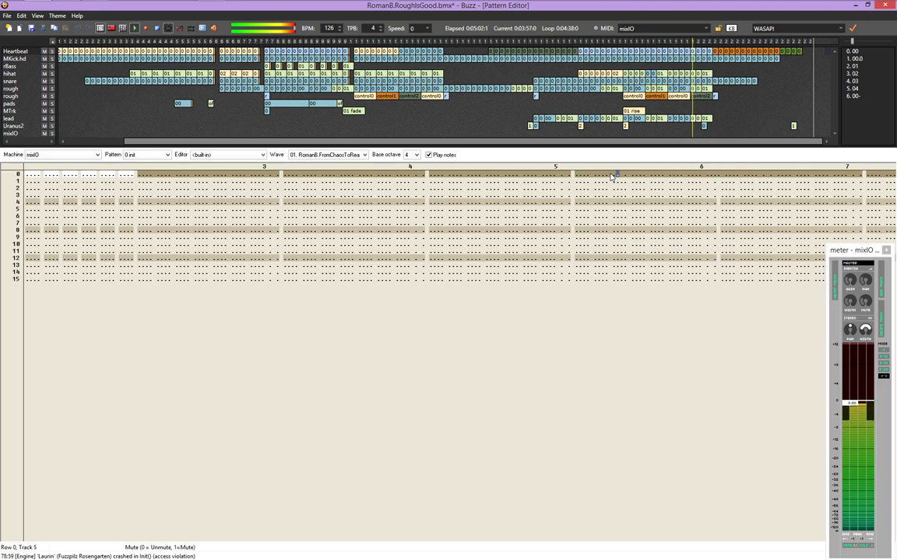
pyautogui.hotkey('shift', 'Tab')
pyautogui.hotkey('shift', 'Tab')
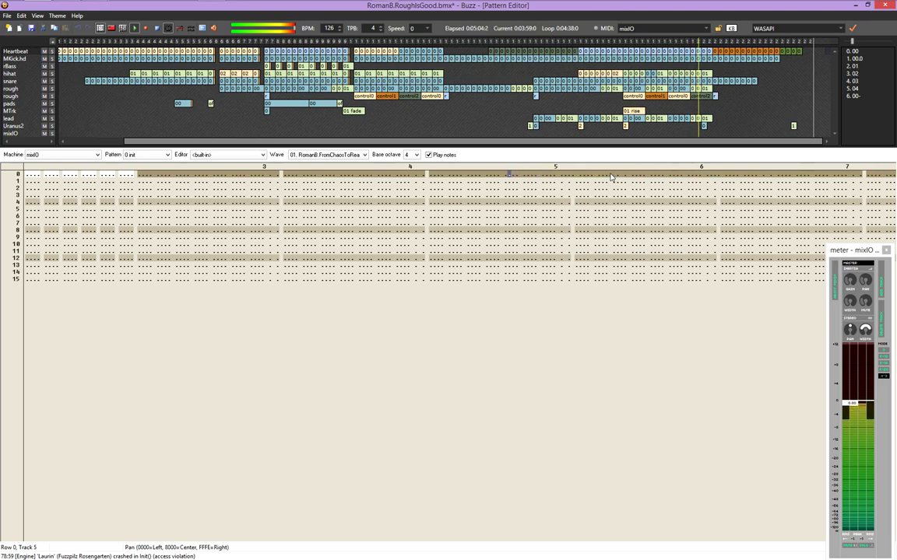
pyautogui.press('Tab')
pyautogui.press('Tab')
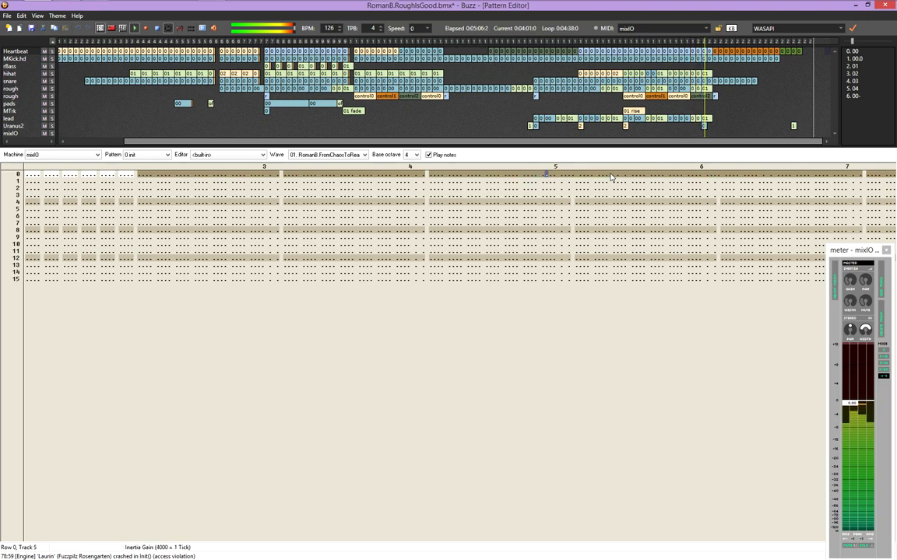
pyautogui.press('Tab')
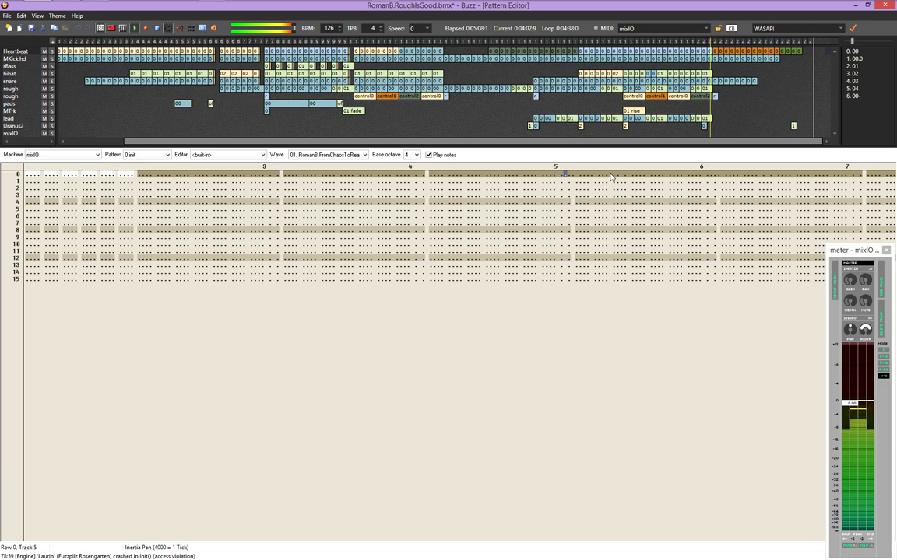
pyautogui.press('Right')
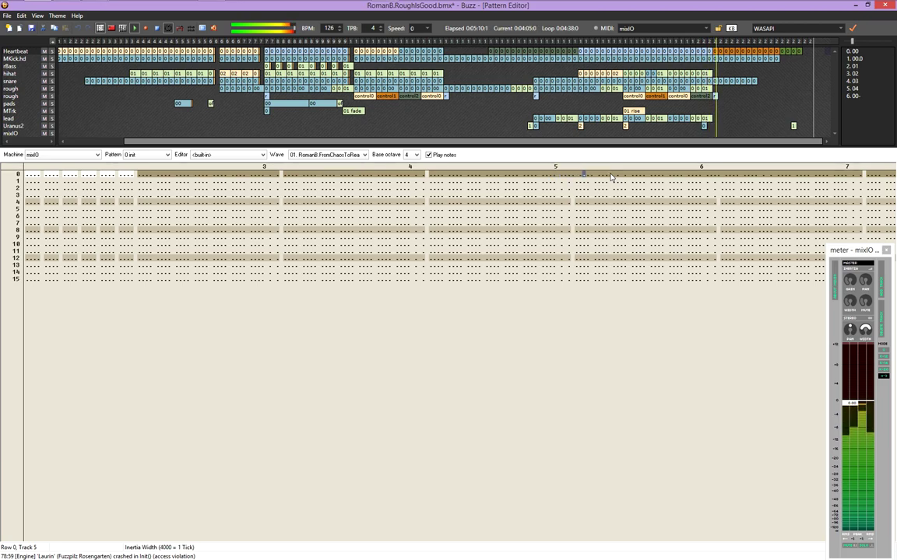
pyautogui.press('Left')
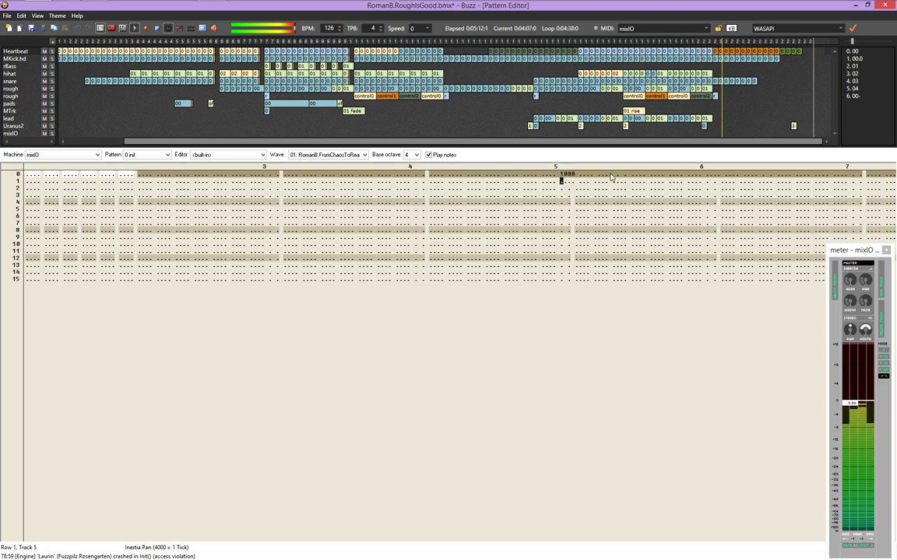
# Set track 5's Inertia Pan to 4000 and its Pan to 8000 (center)
pyautogui.write('1')
pyautogui.write('4')
pyautogui.press('Left')
pyautogui.press('Left')
pyautogui.press('Left')
pyautogui.press('Left')
pyautogui.press('Left')
pyautogui.press('Left')
pyautogui.press('Left')
pyautogui.press('Left')
pyautogui.press('Left')
pyautogui.press('Left')
pyautogui.press('Left')
pyautogui.press('Left')
pyautogui.press('Right')
pyautogui.press('Right')
pyautogui.press('Right')
pyautogui.press('Right')
pyautogui.press('Right')
pyautogui.press('Right')
pyautogui.press('Right')
pyautogui.press('Right')
pyautogui.press('Right')
pyautogui.press('Right')
pyautogui.press('Right')
pyautogui.press('Right')
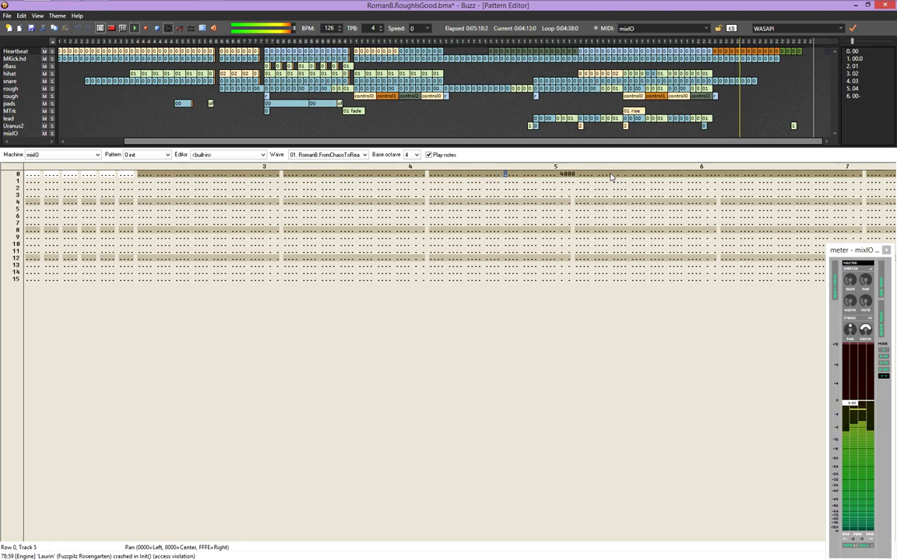
pyautogui.press('Left')
pyautogui.press('Left')
pyautogui.press('Left')
pyautogui.press('Left')
pyautogui.press('Left')
pyautogui.press('Left')
pyautogui.press('Left')
pyautogui.press('Left')
pyautogui.press('Left')
pyautogui.press('Left')
pyautogui.press('Left')
pyautogui.press('Left')
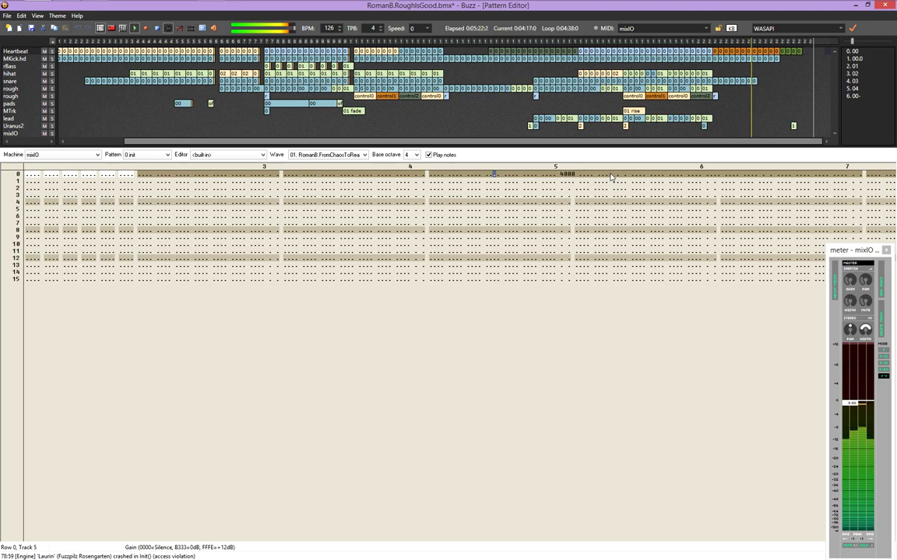
pyautogui.press('Right')
pyautogui.press('Right')
pyautogui.press('Right')
pyautogui.press('Right')
pyautogui.press('Right')
pyautogui.press('Left')
pyautogui.press('Left')
pyautogui.press('Left')
pyautogui.press('Left')
pyautogui.press('Left')
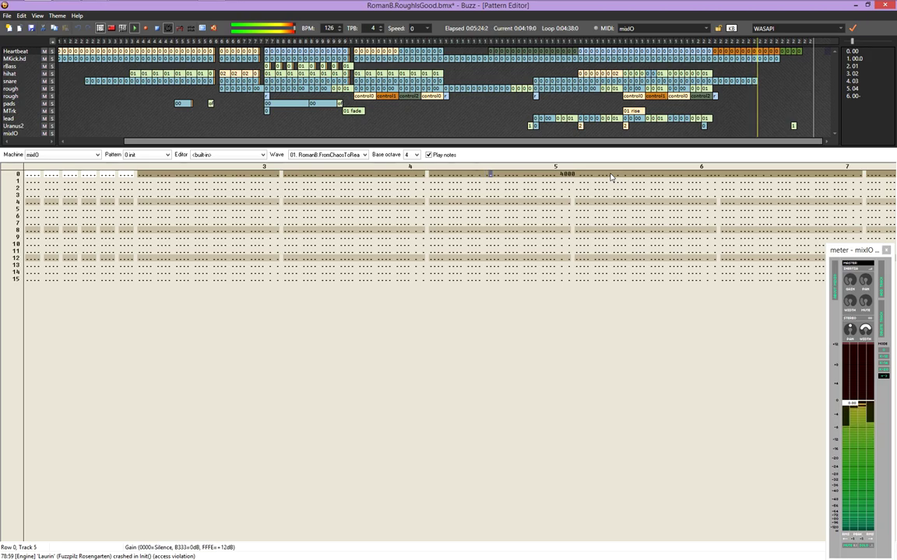
pyautogui.press('Right')
pyautogui.press('Right')
pyautogui.press('Right')
pyautogui.press('Right')
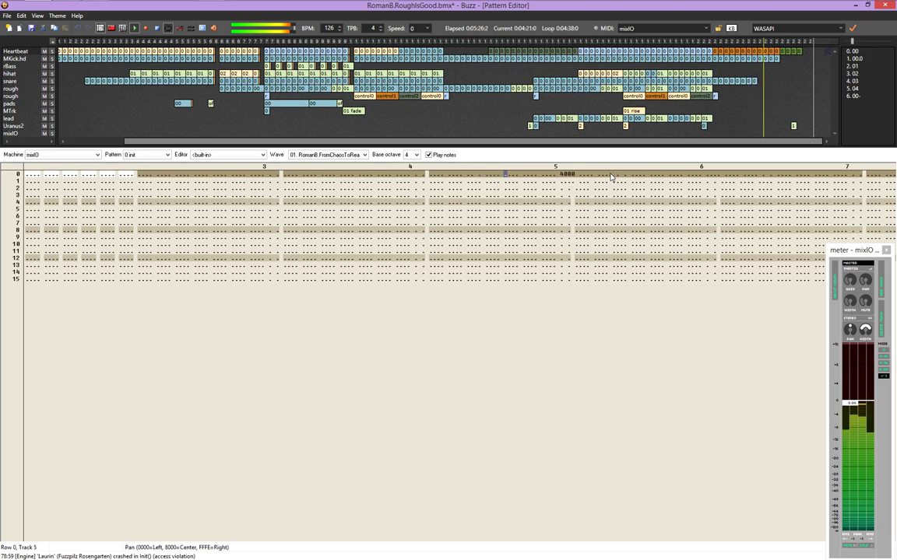
pyautogui.write('8000')
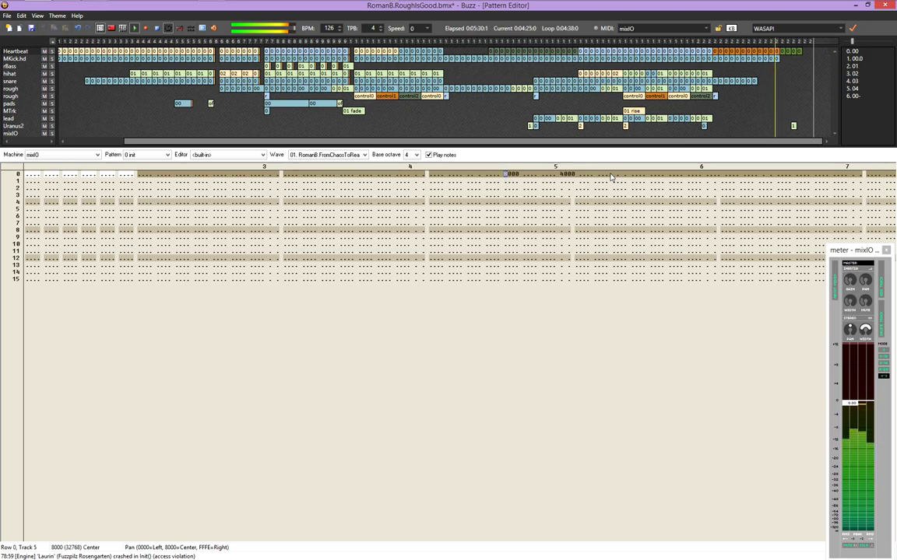
# Name the pattern '0 noisepan init' and place it at row 0 of mixIO
pyautogui.hotkey('ctrl', 'Return')
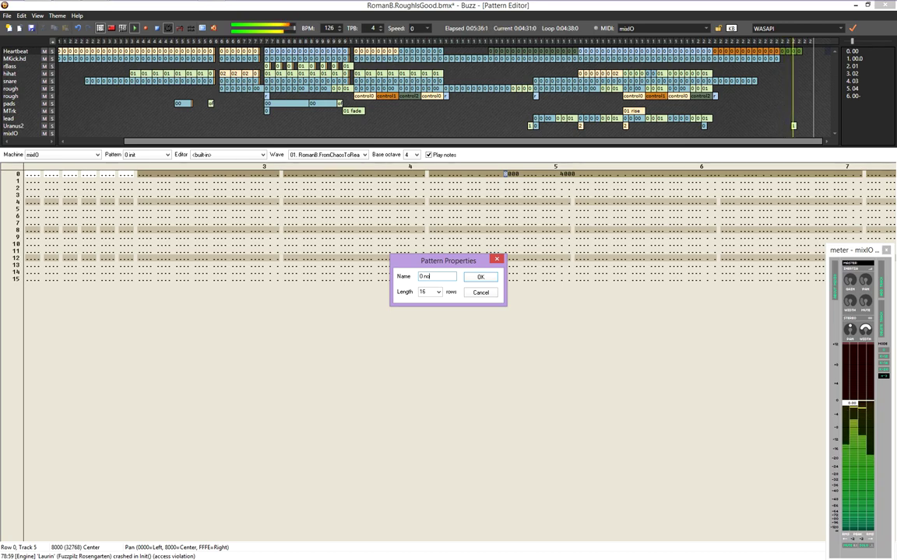
pyautogui.write('0 noisepan in')
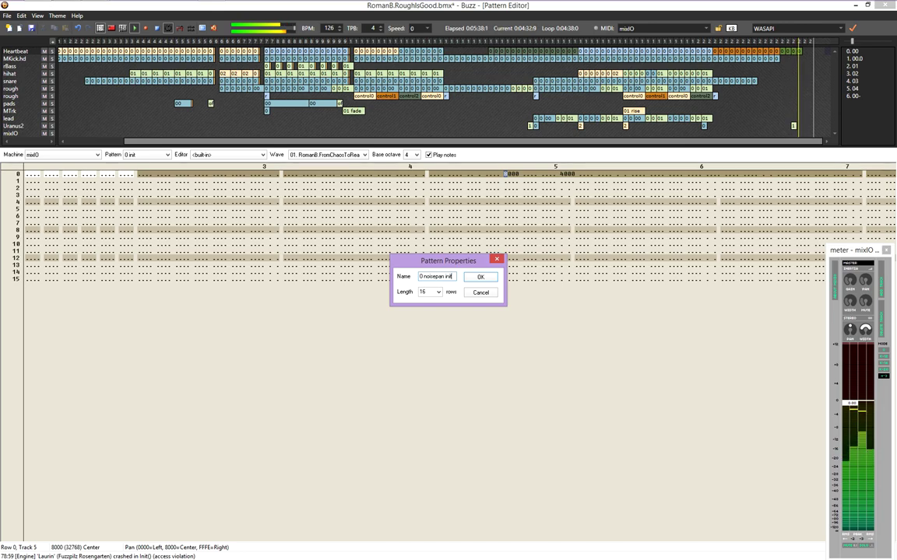
pyautogui.write('it')
pyautogui.press('Return')
pyautogui.press('F4')
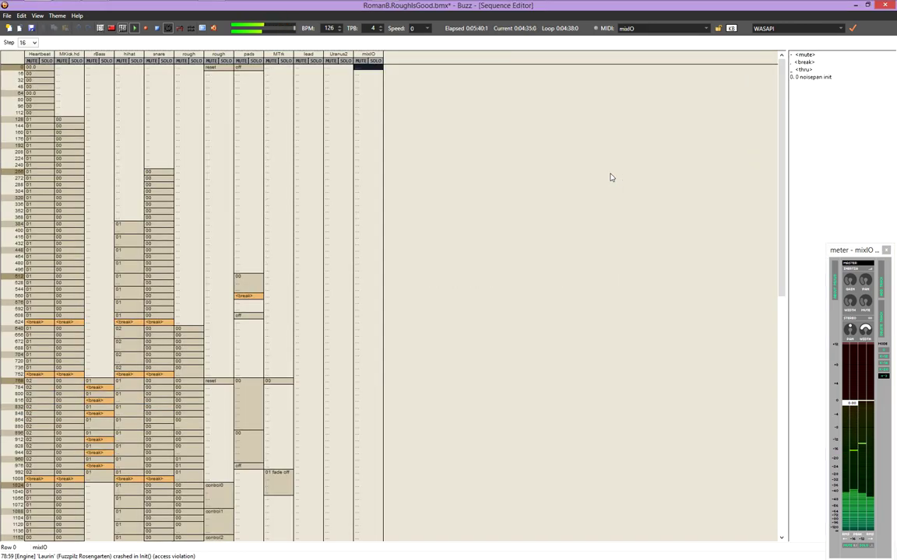
pyautogui.press('0')
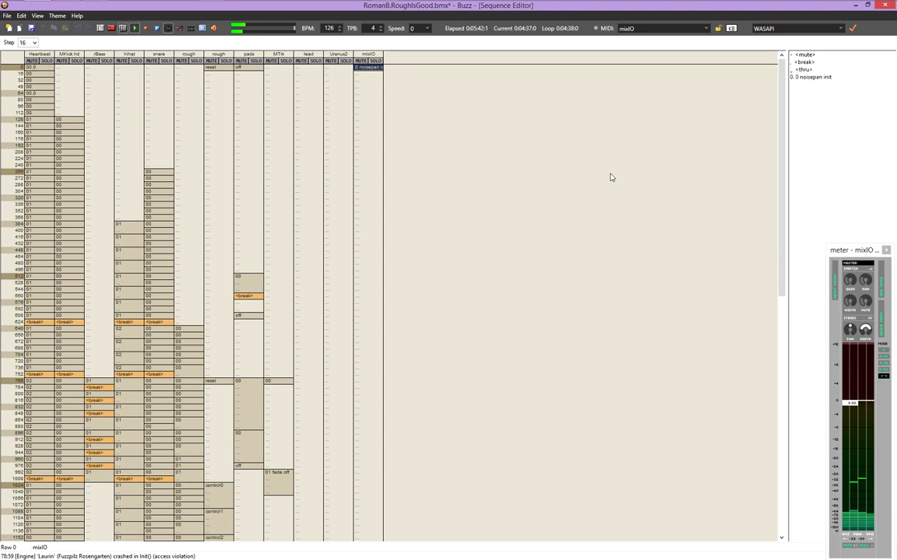
pyautogui.press('Return')
# Rename the pattern to '0 init Npan' by removing the word noisepan
pyautogui.hotkey('ctrl', 'BackSpace')
pyautogui.press('End')
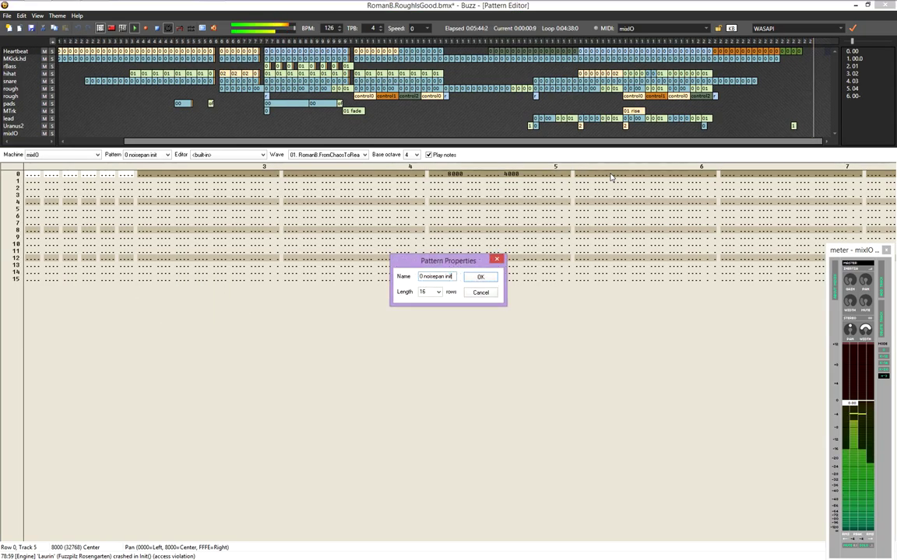
pyautogui.hotkey('ctrl', 'Left')
pyautogui.hotkey('ctrl', 'BackSpace')
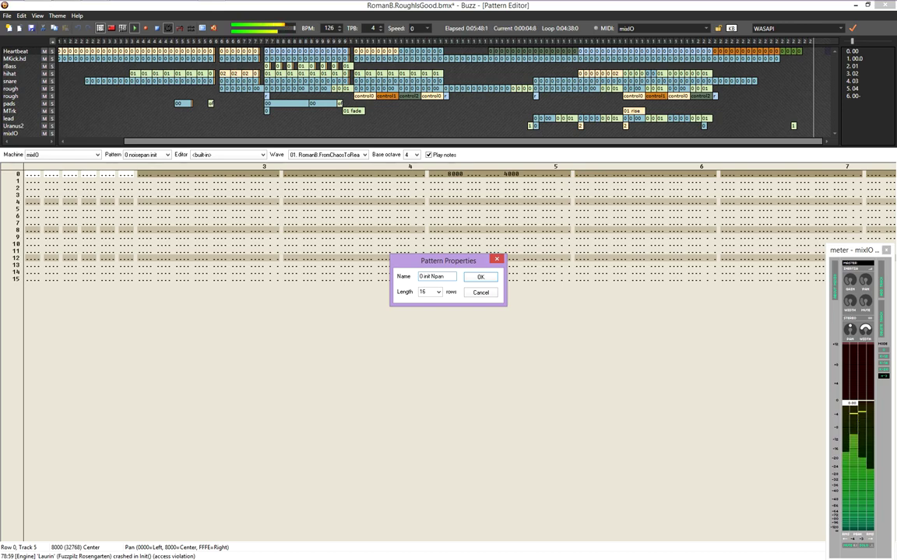
pyautogui.press('Return')
pyautogui.press('F4')
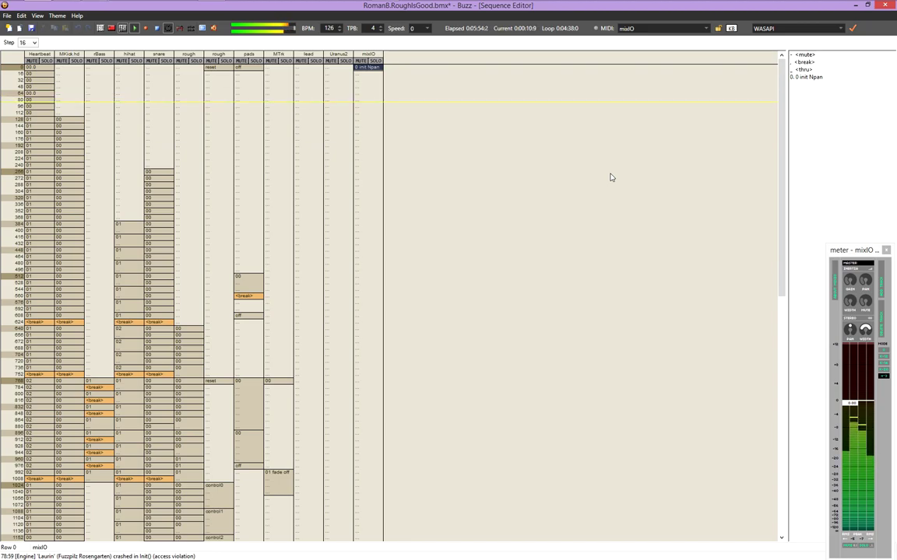
# Place 0 init Npan at mixIO rows 256, 512, 768 onward, shifting the last copy to row 1920
pyautogui.press('pagedown')
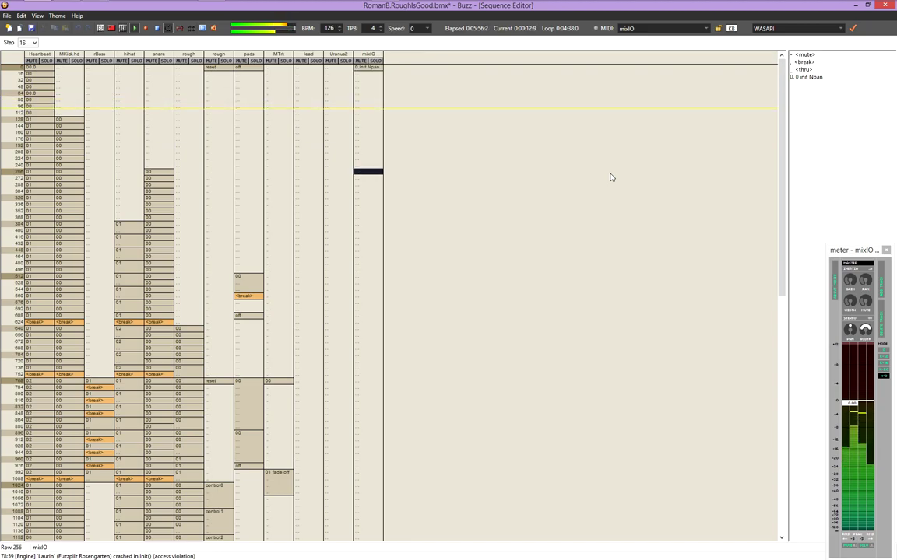
pyautogui.press('0')
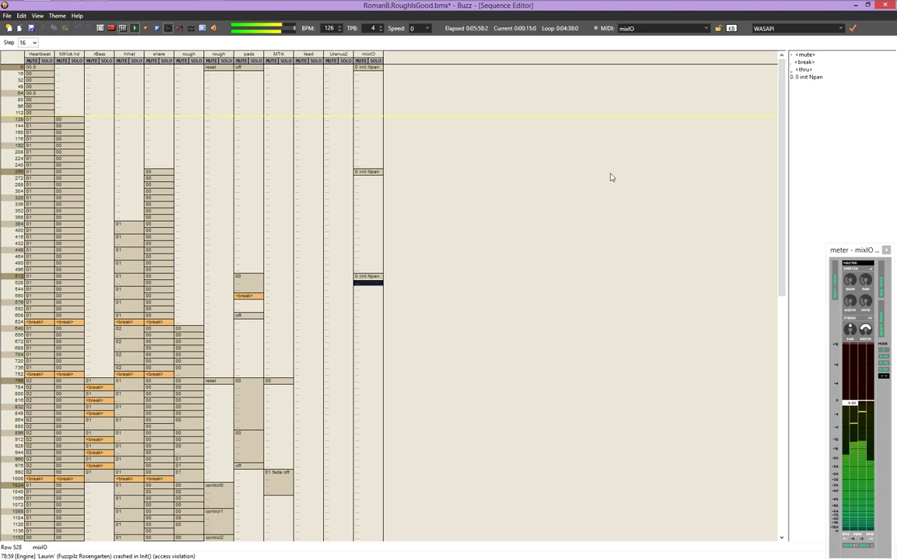
pyautogui.press('0')
pyautogui.press('0')
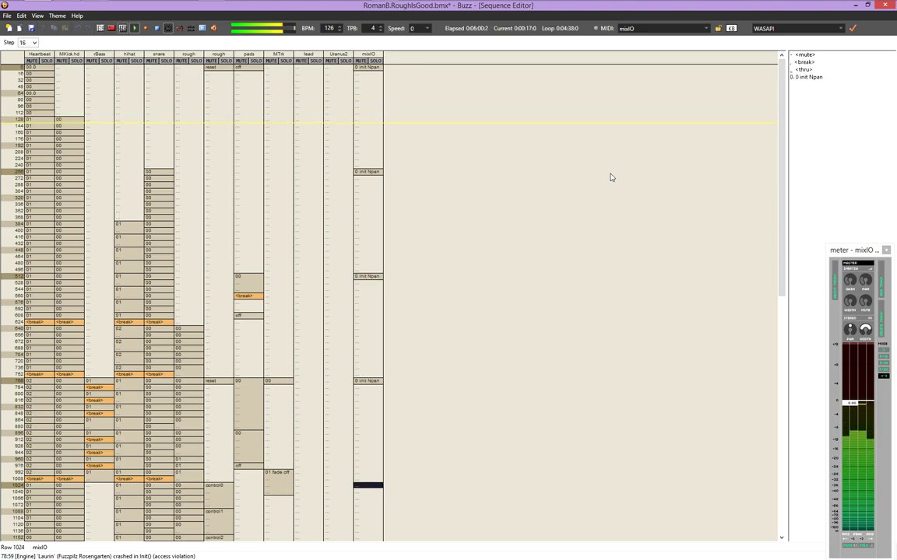
pyautogui.press('0')
pyautogui.press('0')
pyautogui.press('0')
pyautogui.press('0')
pyautogui.press('0')
pyautogui.press('Up')
pyautogui.press('Up')
pyautogui.press('Up')
pyautogui.press('Up')
pyautogui.press('Up')
pyautogui.press('Up')
pyautogui.press('Up')
pyautogui.press('Up')
pyautogui.press('Up')
pyautogui.press('Up')
pyautogui.press('Up')
pyautogui.press('Up')
pyautogui.press('Up')
pyautogui.press('Up')
pyautogui.press('Up')
pyautogui.press('Up')
pyautogui.press('Up')
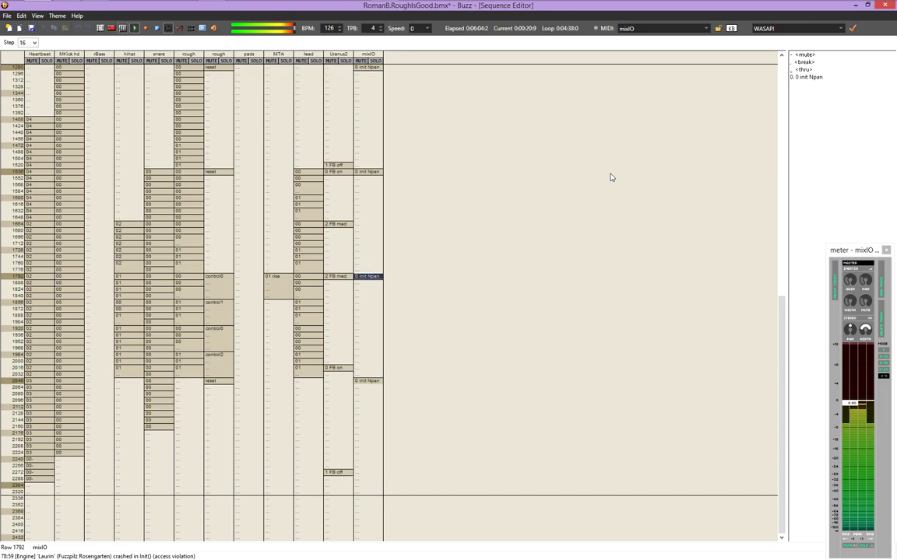
pyautogui.press('Down')
pyautogui.press('Delete')
pyautogui.press('Delete')
pyautogui.press('Delete')
pyautogui.press('Delete')
pyautogui.press('Delete')
pyautogui.press('Delete')
pyautogui.press('Delete')
pyautogui.press('Delete')
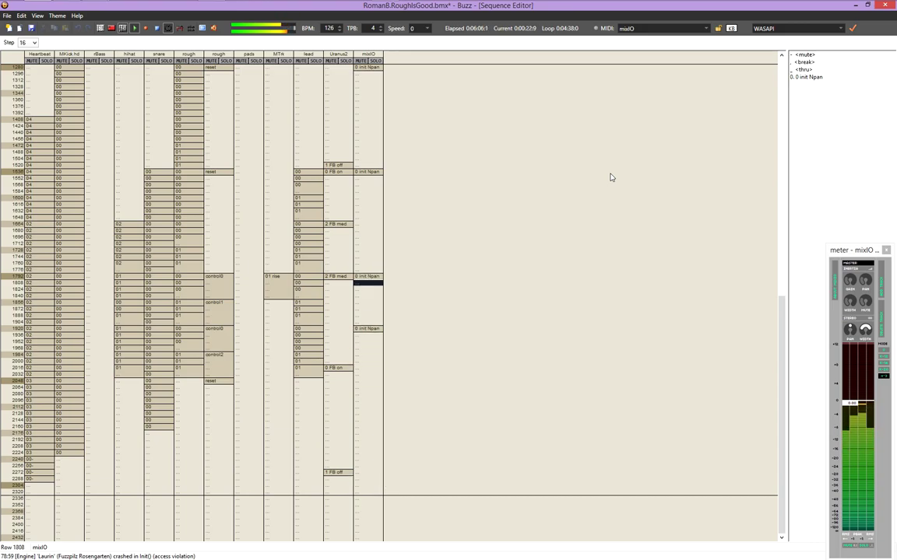
pyautogui.press('Return')
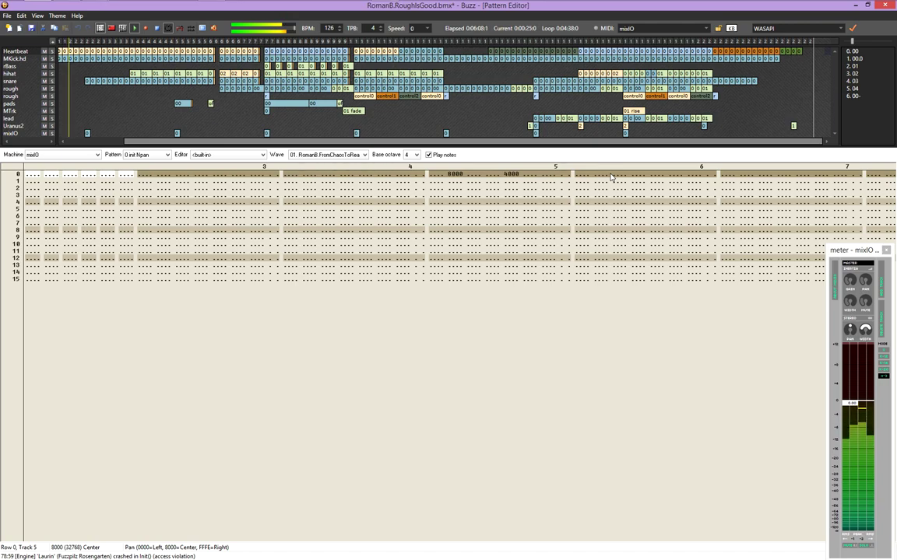
# Copy the pattern as '1 wild Npan' and enter a 4000 pan value in row 0
pyautogui.hotkey('ctrl', 'BackSpace')
pyautogui.press('Escape')
pyautogui.hotkey('ctrl', 'shift', 'Return')
pyautogui.write('1 wild')
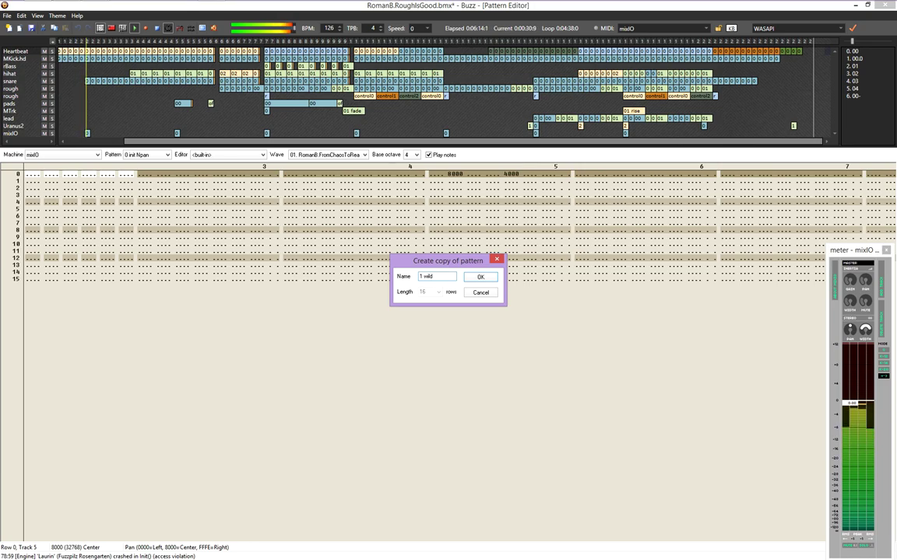
pyautogui.write(' Npan')
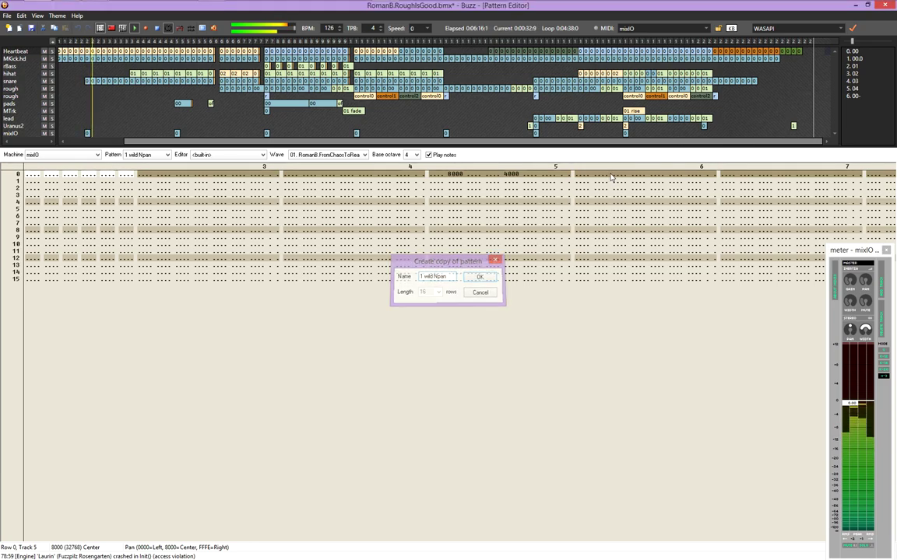
pyautogui.press('Return')
pyautogui.hotkey('shift', 'Tab')
pyautogui.press('Tab')
pyautogui.write('4000')
pyautogui.press('Left')
pyautogui.press('Left')
pyautogui.press('Left')
pyautogui.press('Left')
pyautogui.press('Left')
pyautogui.press('Left')
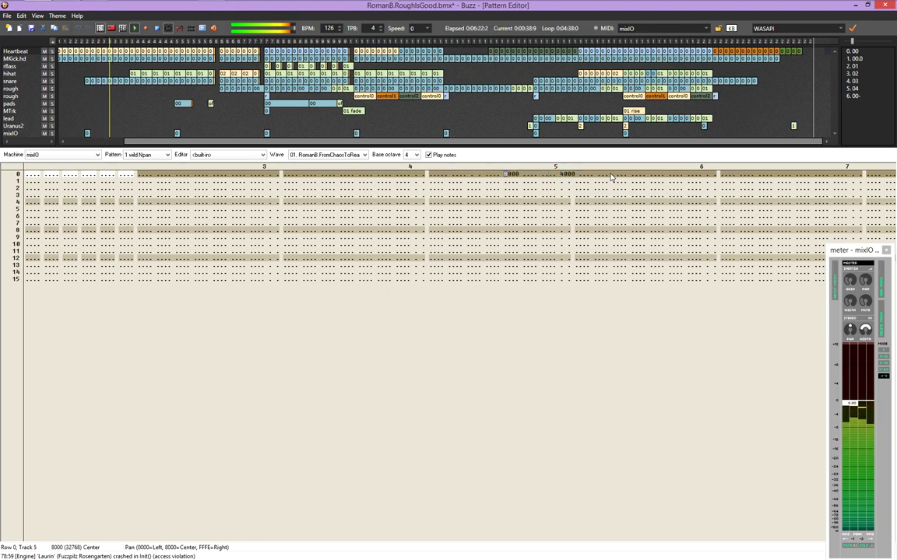
# Switch the pattern to the Jeskola Pattern XP editor with the cursor on row 0's 8000 pan
pyautogui.hotkey('ctrl', 'BackSpace')
pyautogui.press('Tab')
pyautogui.press('Return')
pyautogui.hotkey('ctrl', 'BackSpace')
pyautogui.press('Escape')
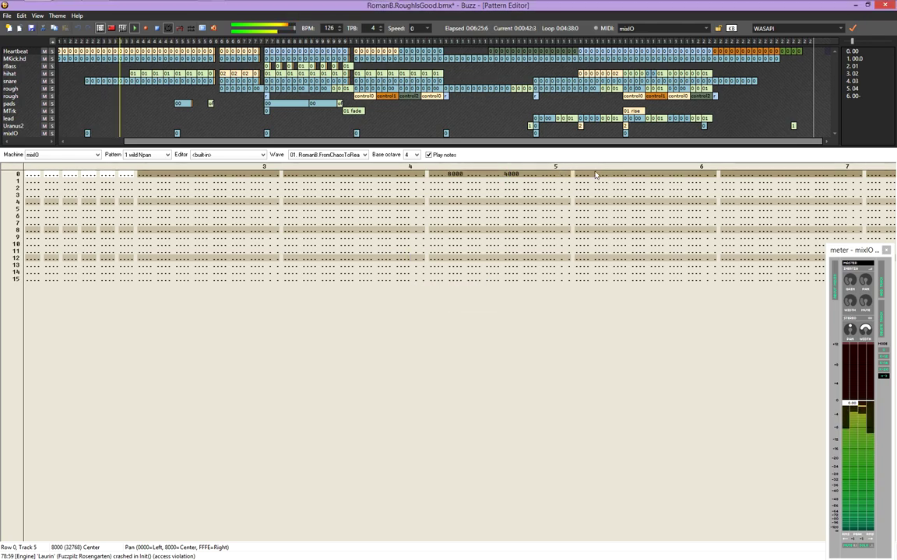
pyautogui.click(257, 156)
pyautogui.click(233, 169)
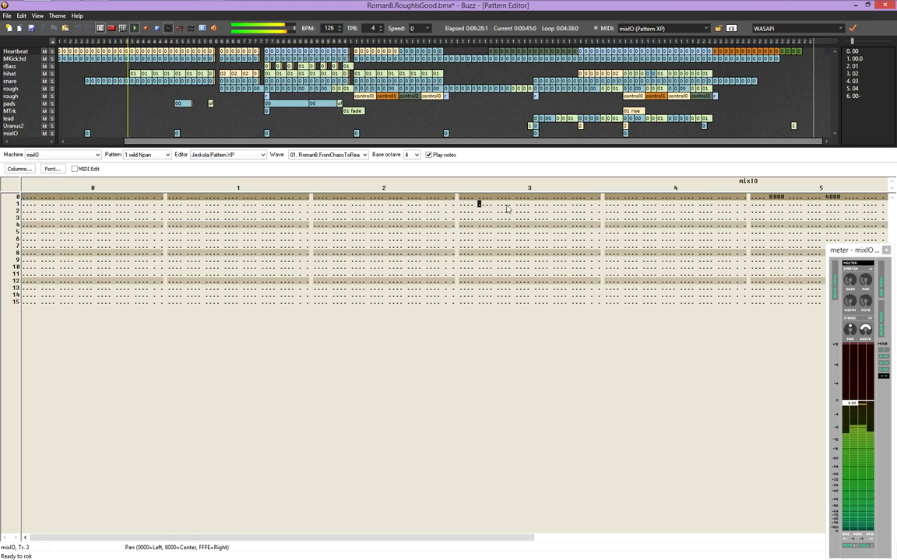
pyautogui.click(774, 204)
pyautogui.moveTo(506, 541); pyautogui.dragTo(616, 522)
pyautogui.click(568, 199)
# Enter 126 as the new pattern length and fill track 5's pan column with random values
pyautogui.hotkey('ctrl', 'BackSpace')
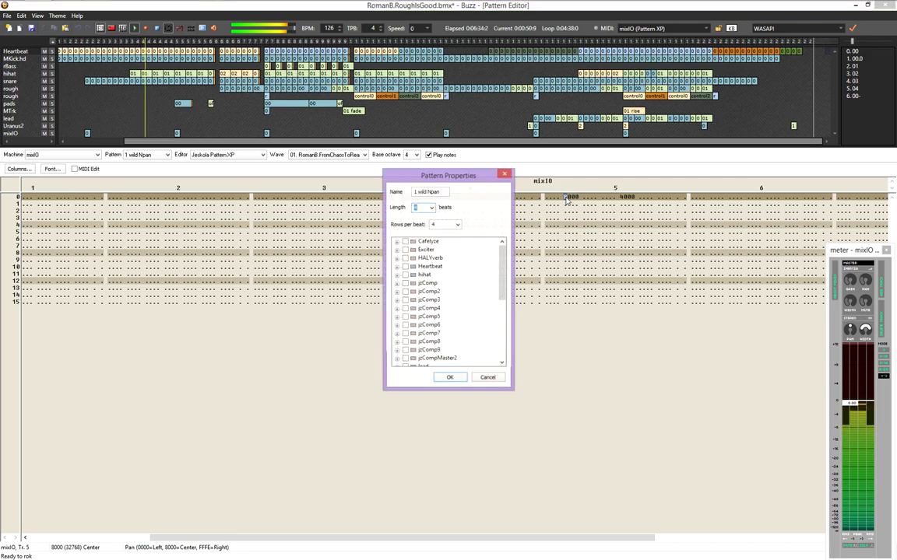
pyautogui.write('12')
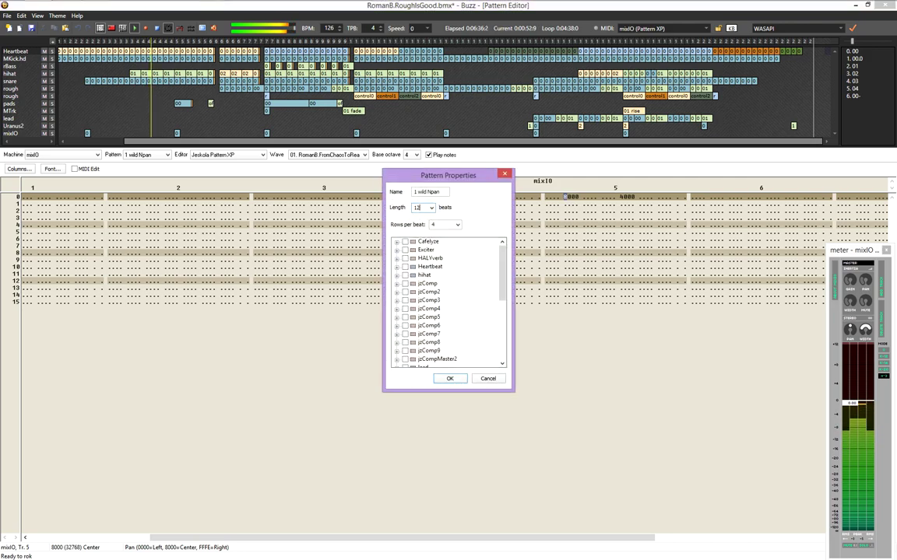
pyautogui.write('6')
pyautogui.press('Return')
pyautogui.hotkey('ctrl', 'shift', 'End')
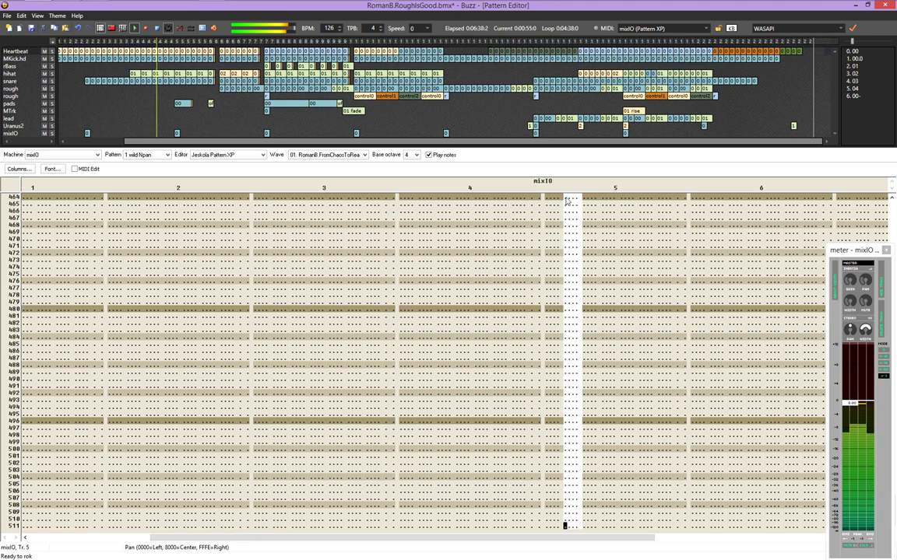
pyautogui.hotkey('ctrl', 'i')
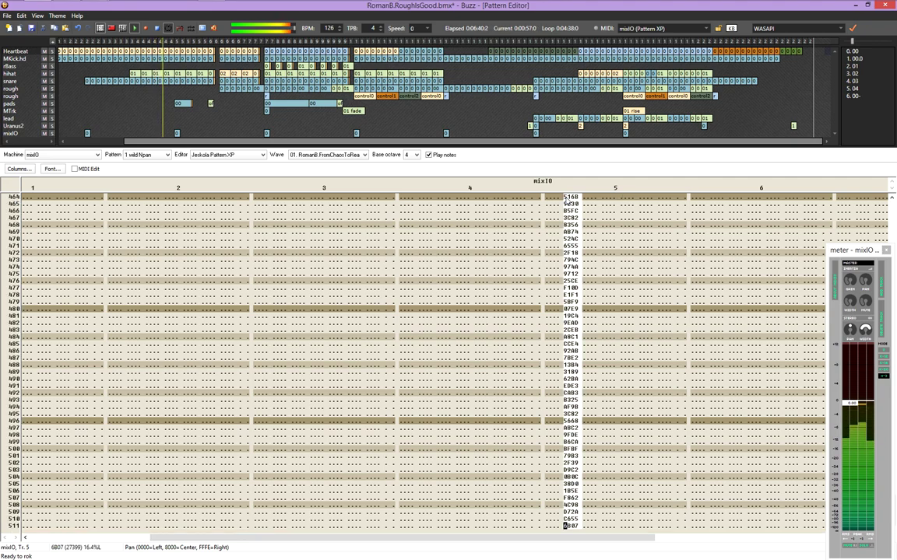
pyautogui.press('F4')
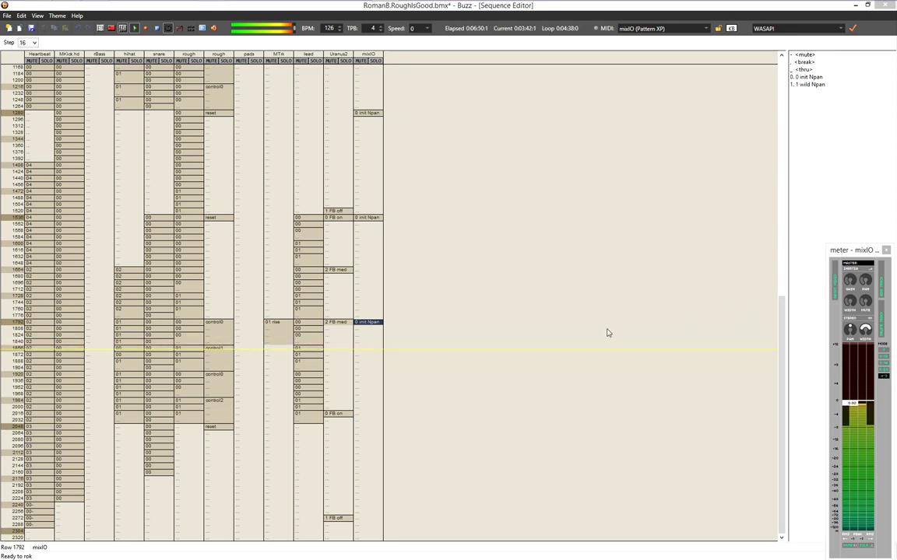
# Open the mixIO mixer window and move it to the right of the sequence
pyautogui.click(374, 323)
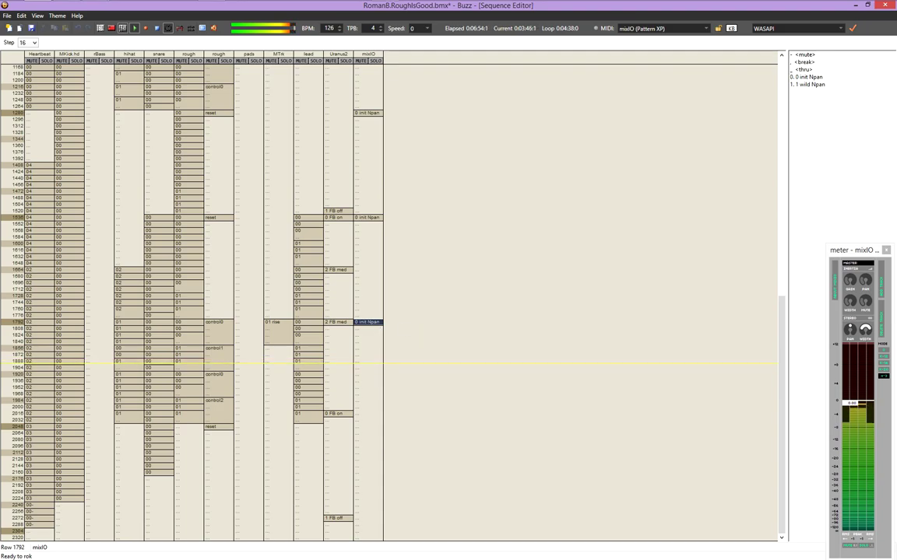
pyautogui.doubleClick(368, 53)
pyautogui.moveTo(666, 202); pyautogui.dragTo(654, 190)
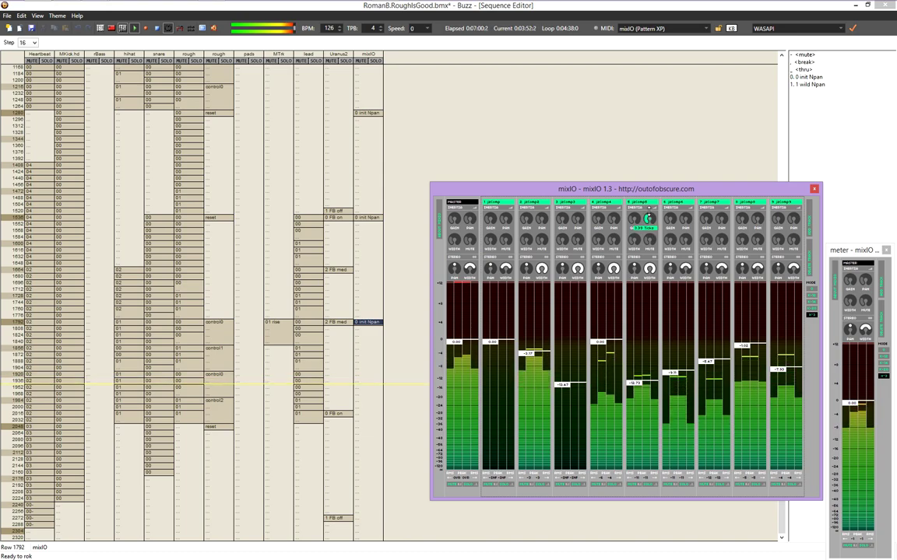
pyautogui.moveTo(647, 220)
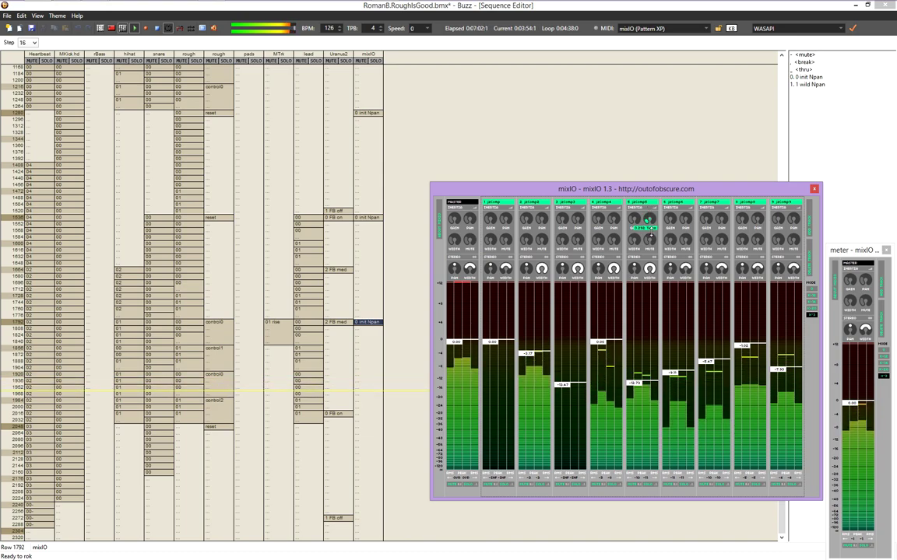
pyautogui.moveTo(654, 196); pyautogui.dragTo(767, 200)
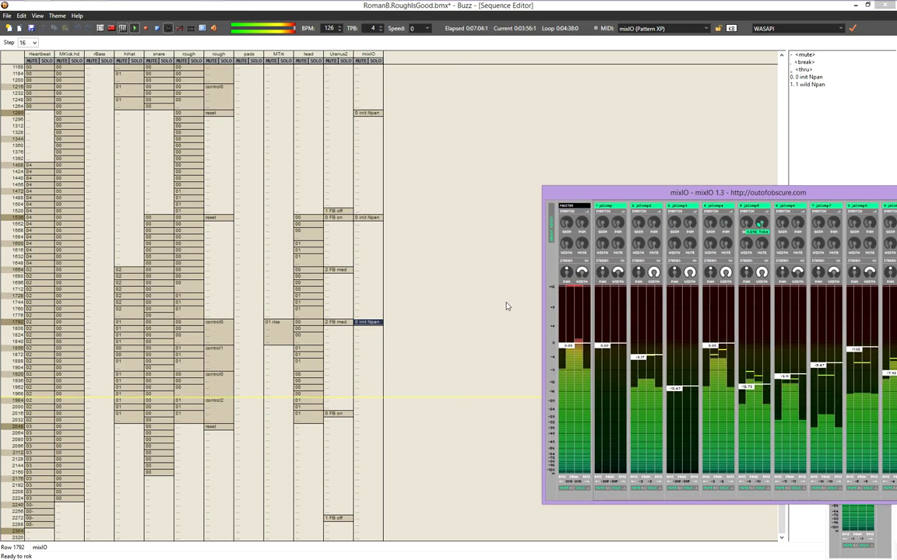
# Place pattern 1 'wild Npan' at row 1792 of the mixIO track and replay from there
pyautogui.click(372, 322)
pyautogui.write('1')
pyautogui.click(374, 322)
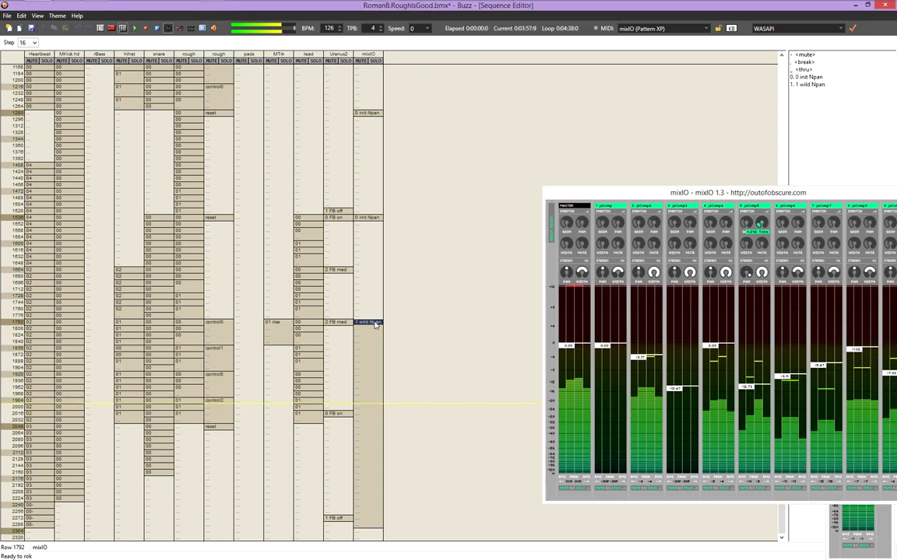
pyautogui.press('F6')
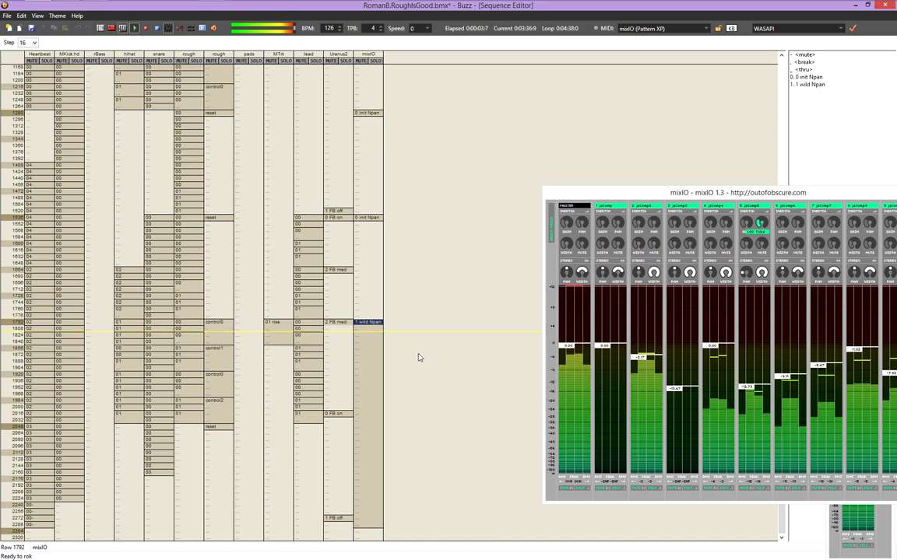
# Raise and lower the jzComp6 gain in the mixer, then select '0 init Npan' at row 1536
pyautogui.click(759, 226)
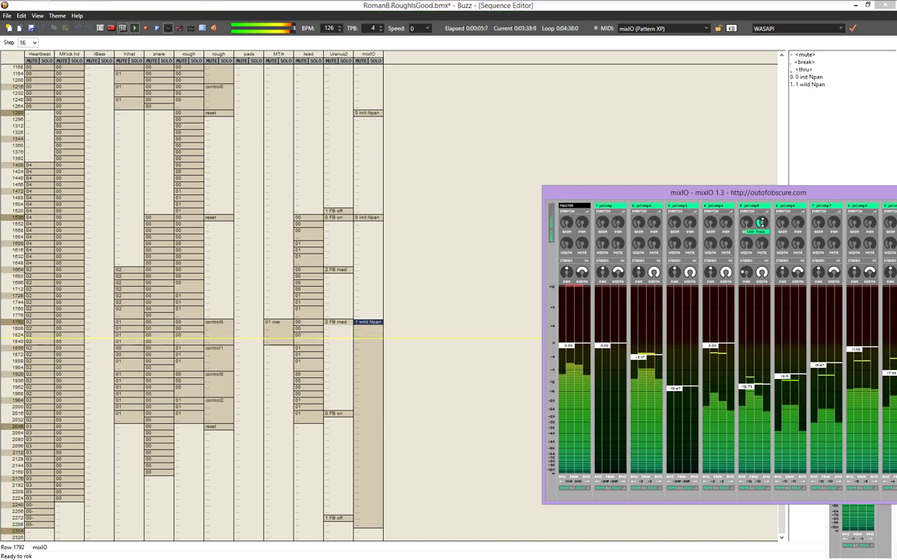
pyautogui.moveTo(762, 223)
pyautogui.mouseDown()
pyautogui.moveTo(770, 197)
pyautogui.moveTo(766, 226)
pyautogui.mouseUp()
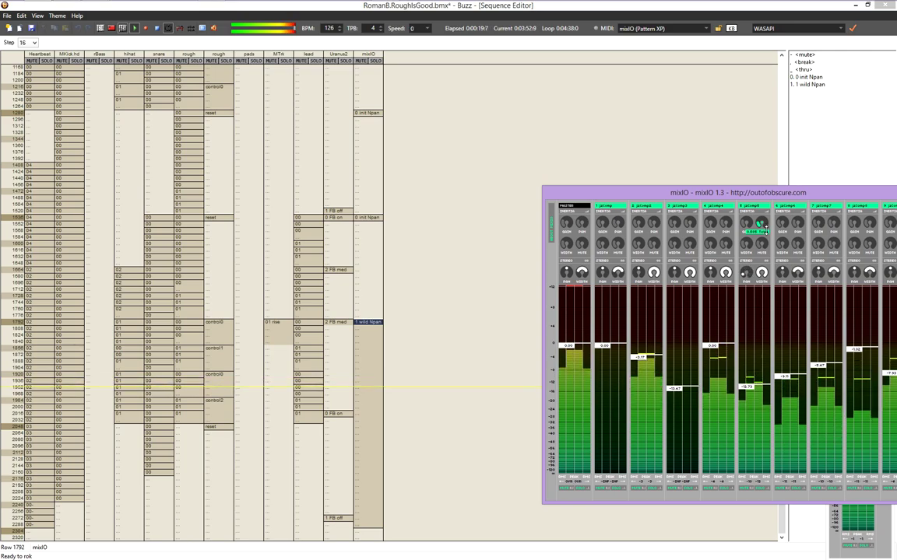
pyautogui.moveTo(760, 225); pyautogui.dragTo(765, 231)
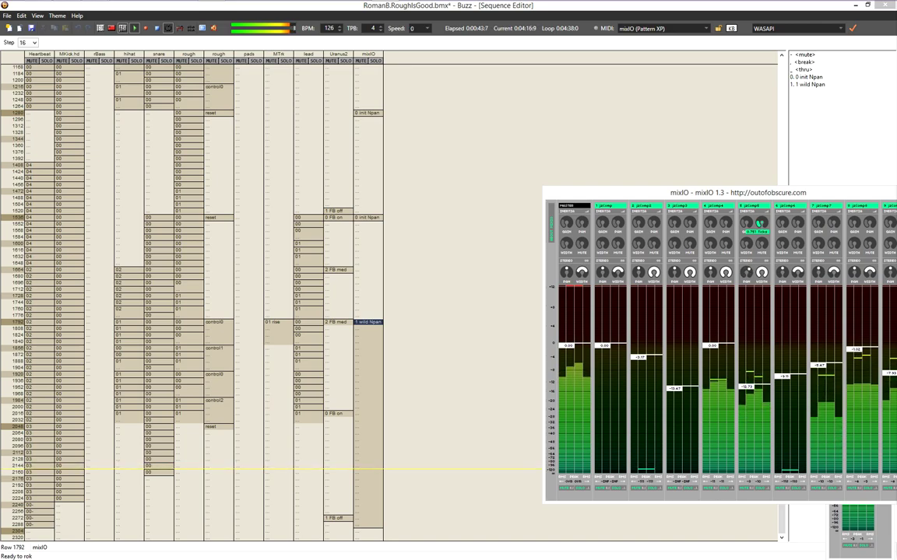
pyautogui.click(521, 264)
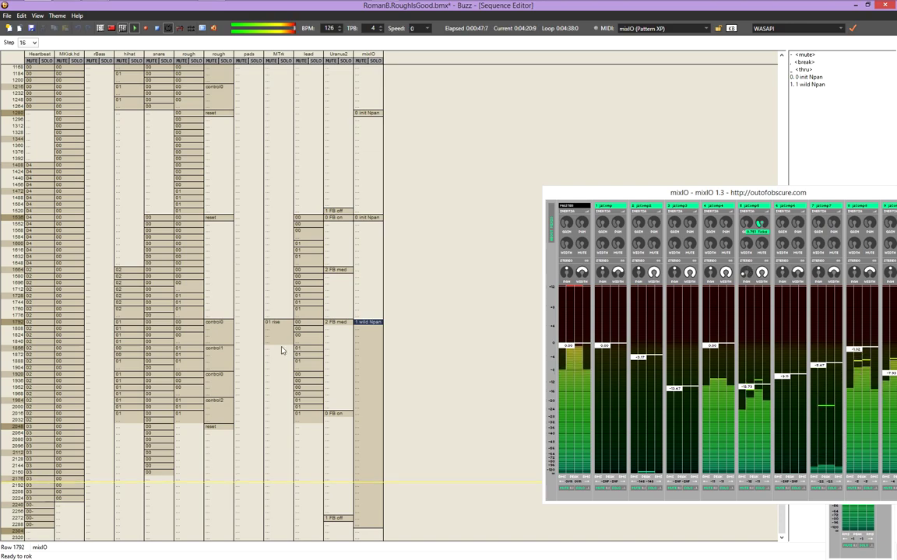
pyautogui.click(375, 219)
# Open the '0 init Npan' pattern, reposition the mixer window, and return to the sequence
pyautogui.doubleClick(375, 219)
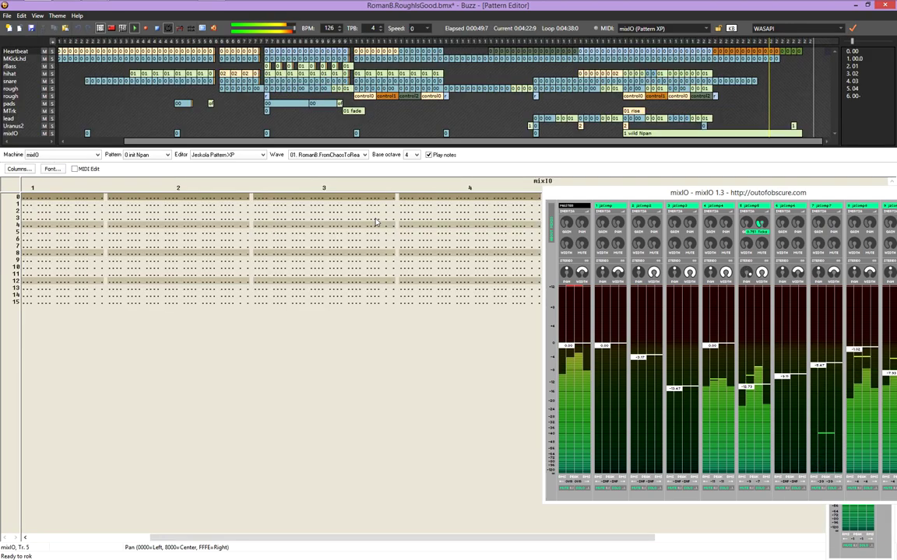
pyautogui.moveTo(614, 195); pyautogui.dragTo(594, 223)
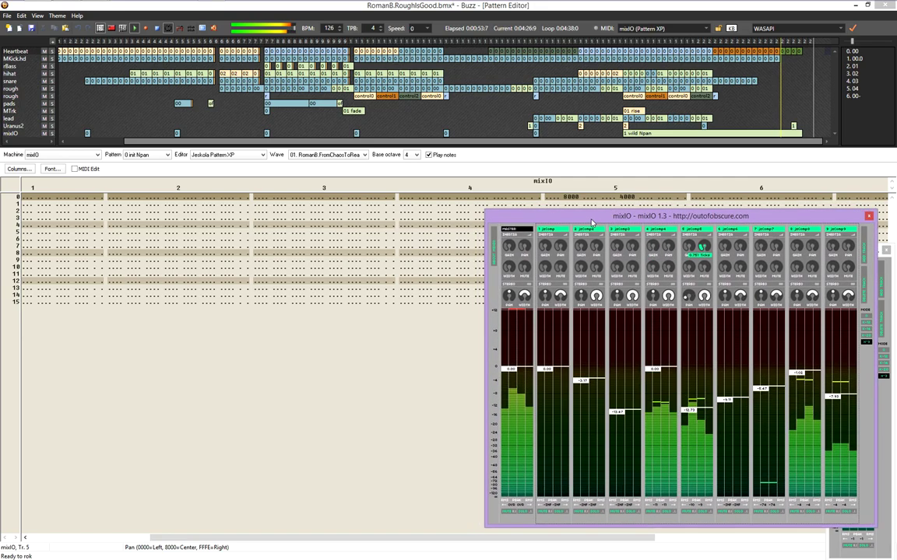
pyautogui.click(384, 256)
pyautogui.press('F4')
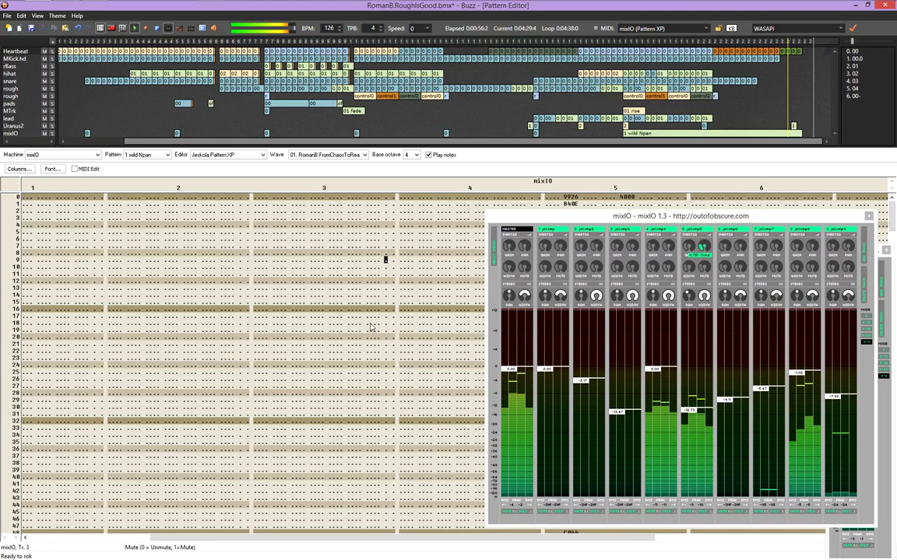
# Open '1 wild Npan' to check row 0's 3010 pan value, then close the mixIO mixer
pyautogui.doubleClick(368, 321)
pyautogui.click(621, 198)
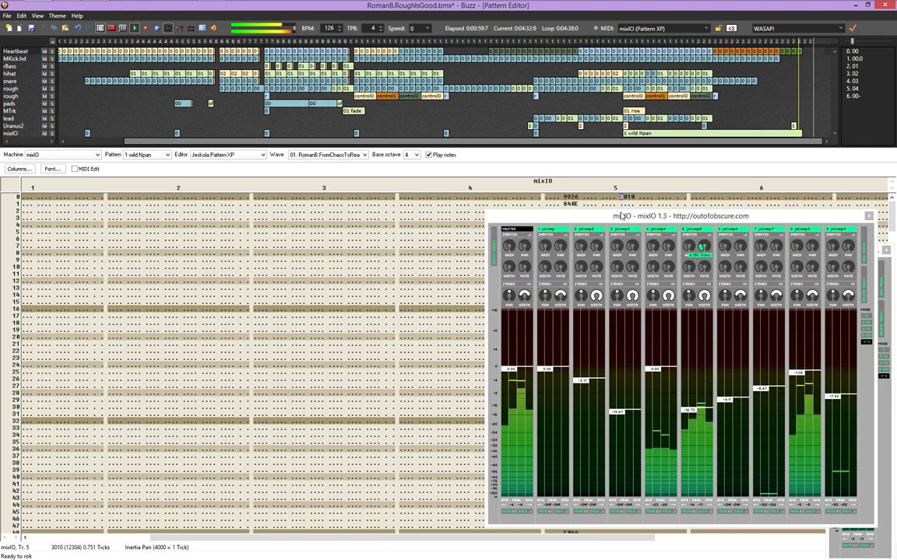
pyautogui.press('Escape')
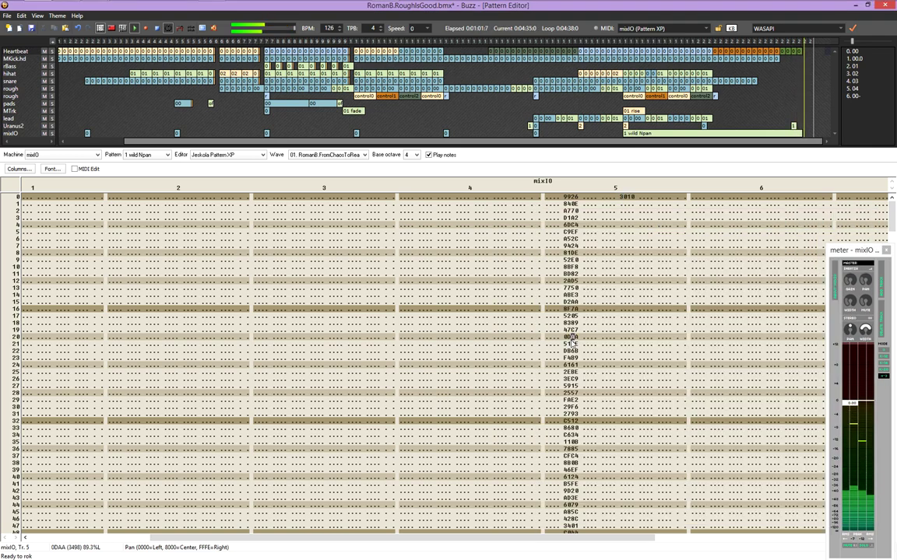
pyautogui.press('F4')
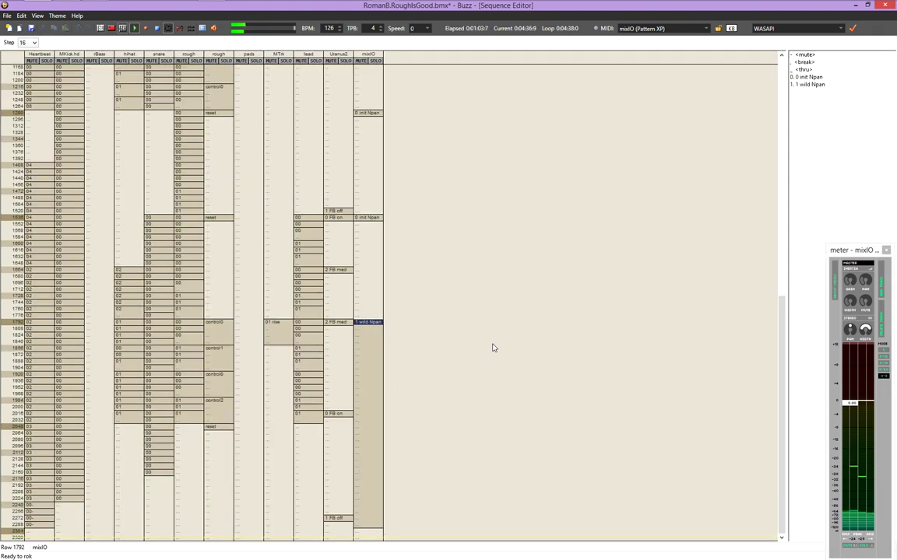
# Start the song, move the sequence cursor to row 1792, and play from there
pyautogui.press('F5')
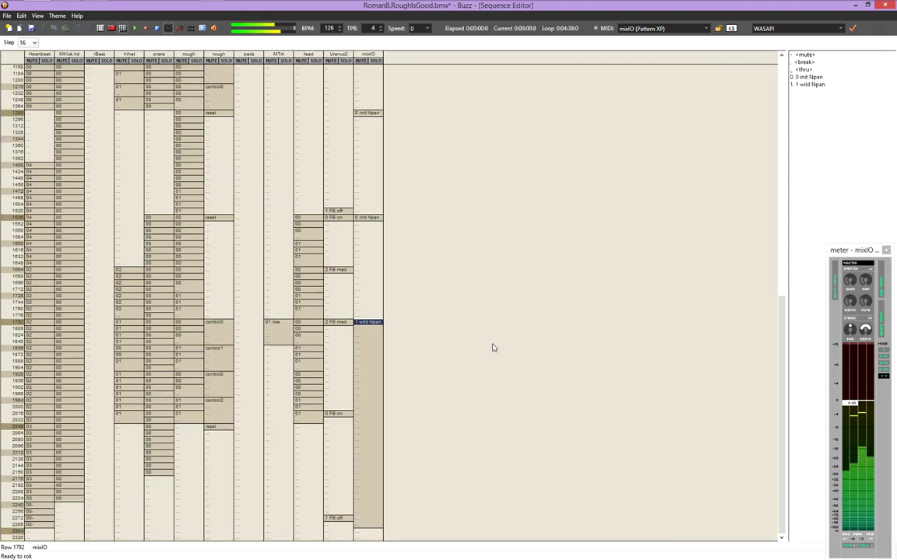
pyautogui.press('End')
pyautogui.scroll(-2, 492, 348)
pyautogui.press('Up')
pyautogui.press('Up')
pyautogui.press('Left')
pyautogui.press('Left')
pyautogui.press('Right')
pyautogui.press('Right')
pyautogui.press('Left')
pyautogui.press('Up')
pyautogui.press('Up')
pyautogui.press('Up')
pyautogui.press('Up')
pyautogui.press('Up')
pyautogui.press('Up')
pyautogui.press('Up')
pyautogui.press('Up')
pyautogui.press('Up')
pyautogui.press('Up')
pyautogui.press('Up')
pyautogui.press('Up')
pyautogui.press('Up')
pyautogui.press('Up')
pyautogui.press('Up')
pyautogui.press('Up')
pyautogui.press('Up')
pyautogui.press('Up')
pyautogui.press('Up')
pyautogui.press('Up')
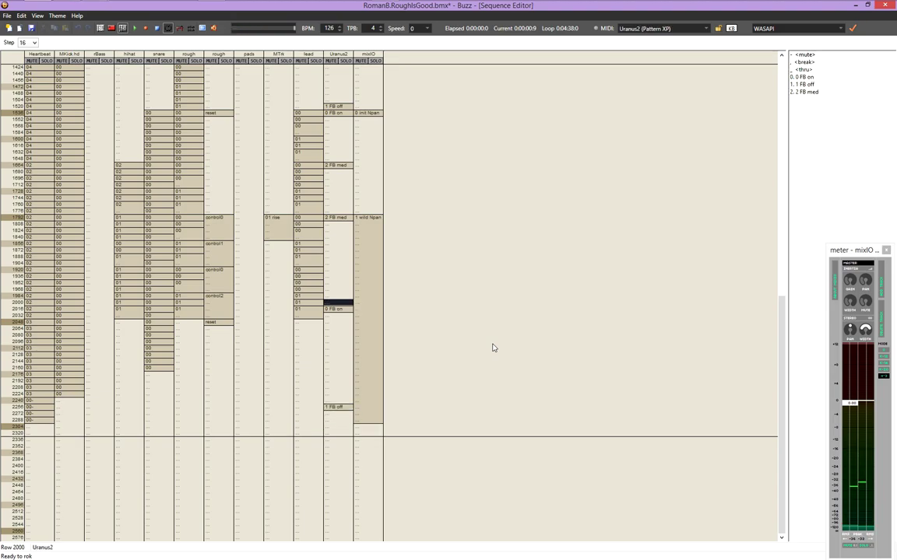
pyautogui.press('Down')
pyautogui.press('Down')
pyautogui.press('Down')
pyautogui.press('F6')
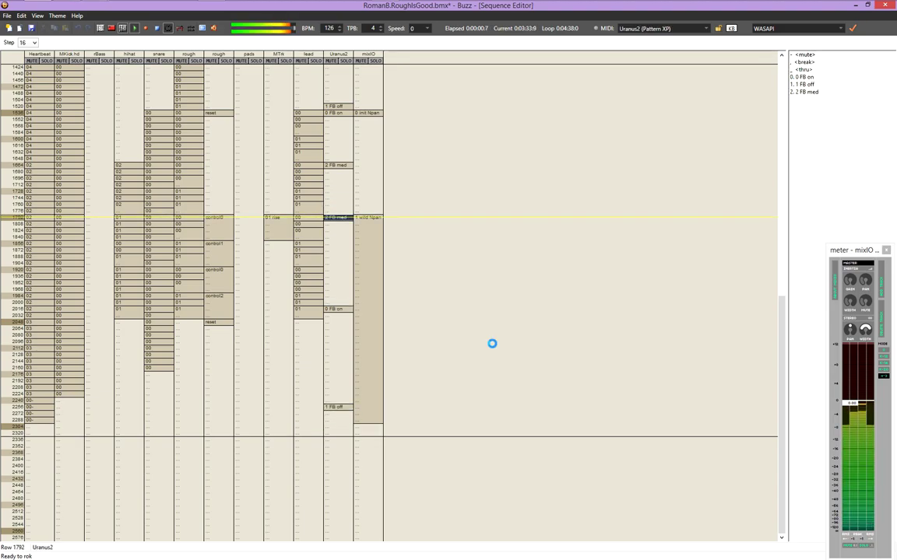
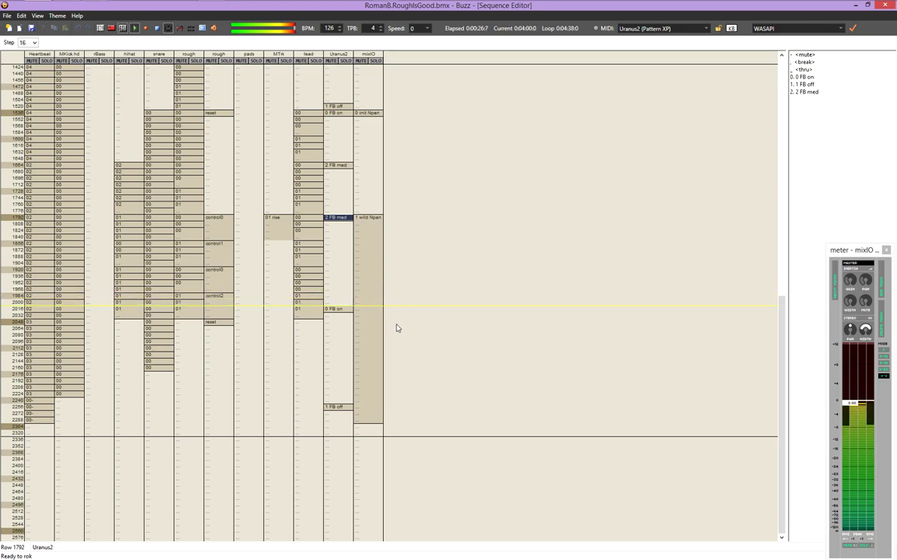
# Select the mixIO track cell at row 2032, then switch to the machine graph with F3
pyautogui.click(371, 316)
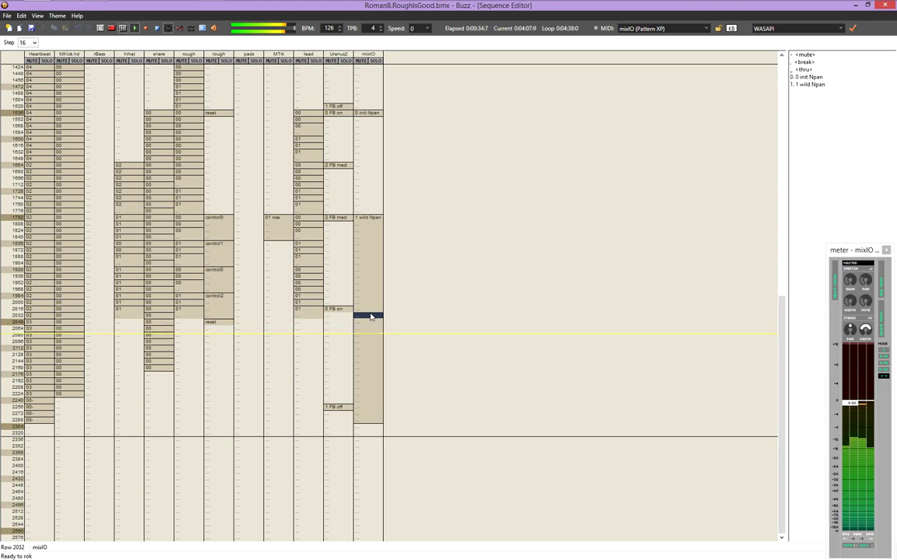
pyautogui.press('F3')
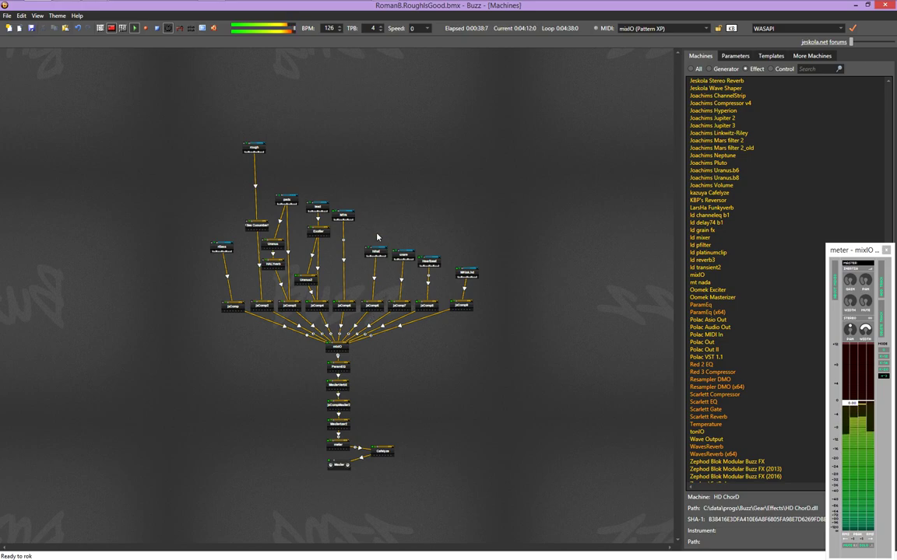
# Move the Sea Cucumber2 machine in the graph and open its parameter window and preset list
pyautogui.click(256, 227)
pyautogui.moveTo(256, 231); pyautogui.dragTo(344, 263)
pyautogui.doubleClick(344, 263)
pyautogui.click(317, 267)
pyautogui.click(316, 270)
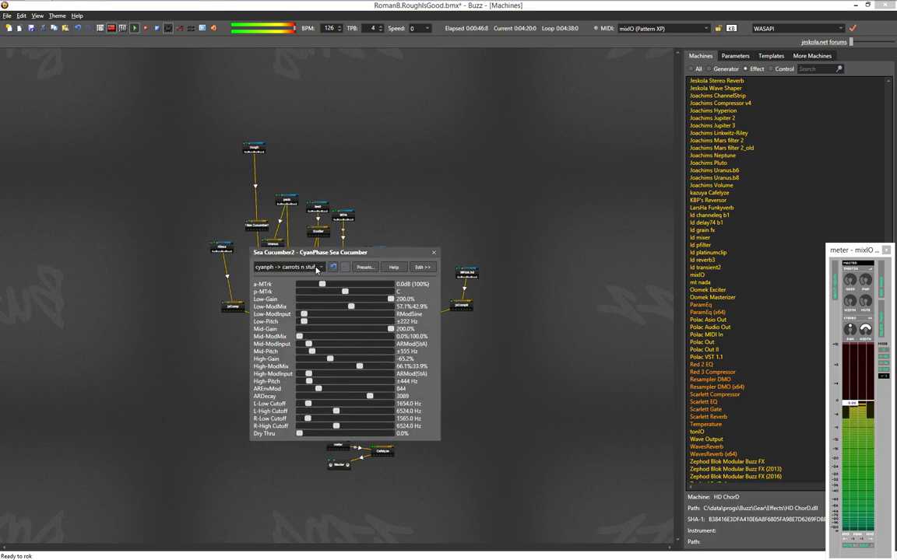
# Audition Sea Cucumber2 presets up to cyanph Robotizer, then close its parameter window
pyautogui.scroll(-1, 316, 270)
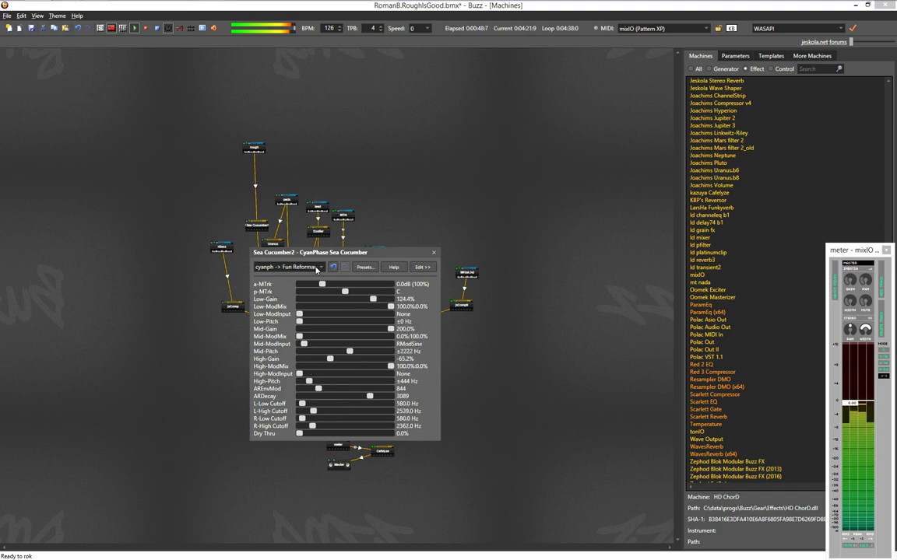
pyautogui.scroll(-1, 316, 270)
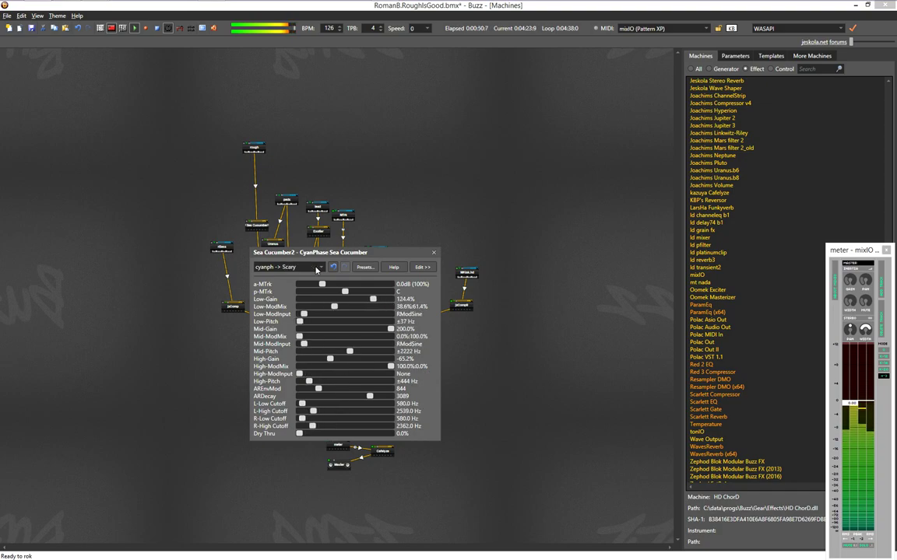
pyautogui.moveTo(321, 262); pyautogui.dragTo(610, 209)
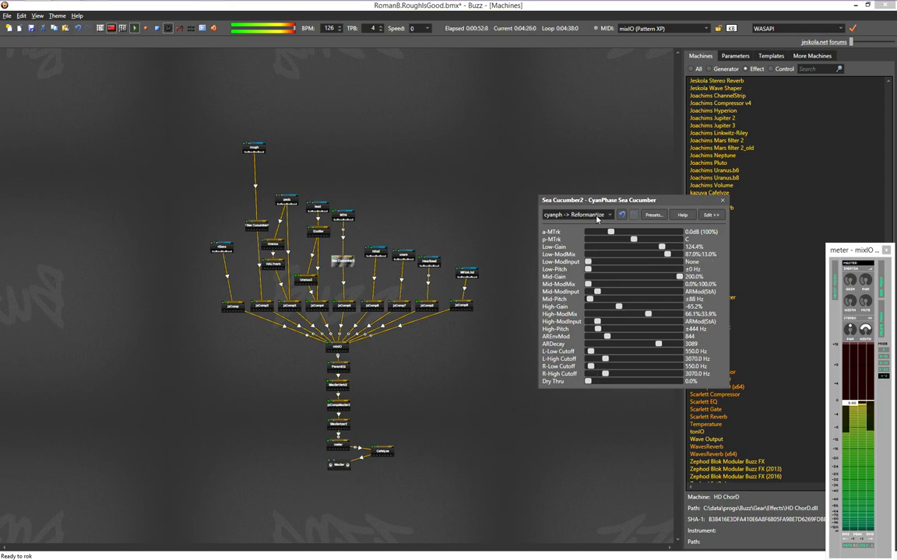
pyautogui.scroll(-3, 597, 219)
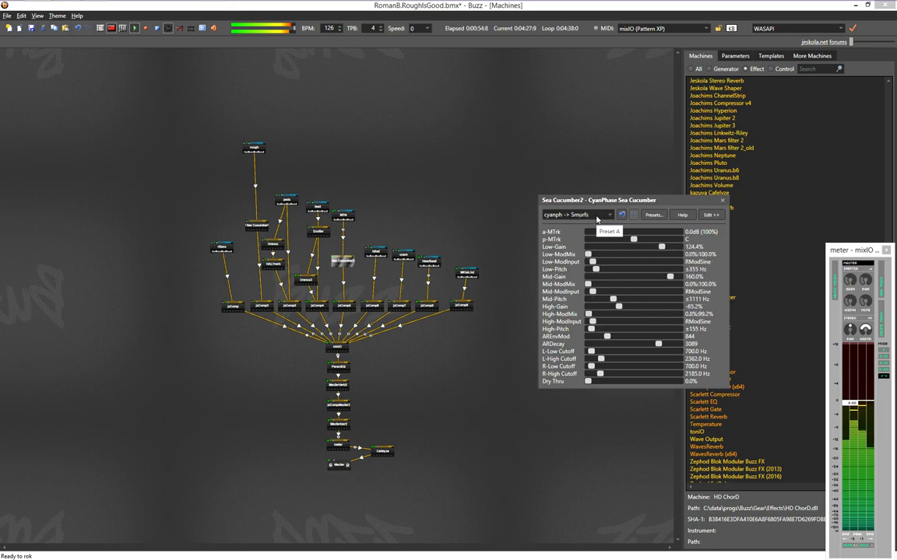
pyautogui.scroll(3, 597, 219)
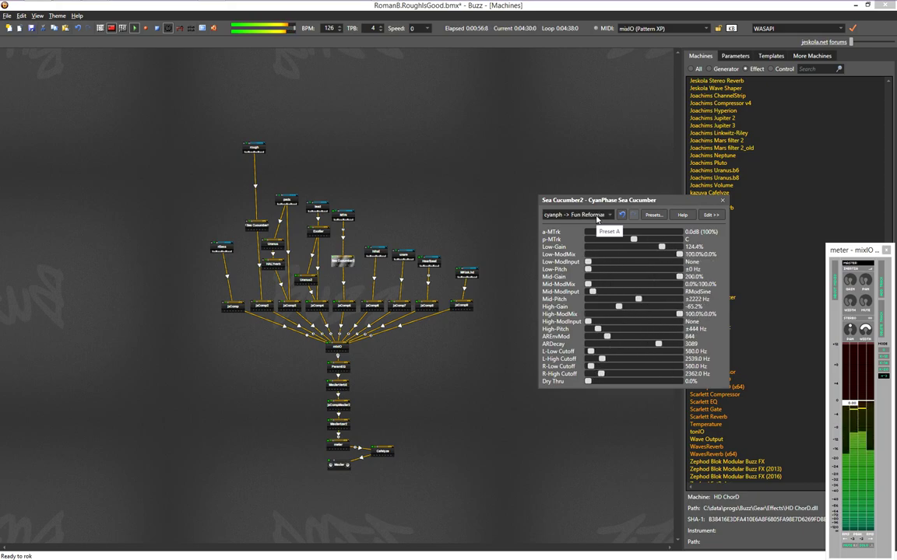
pyautogui.scroll(-2, 597, 218)
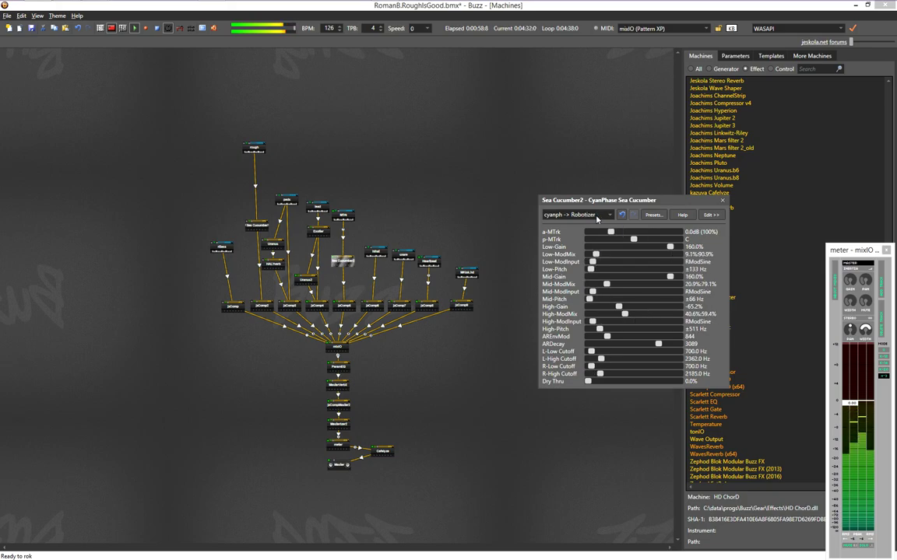
pyautogui.press('Escape')
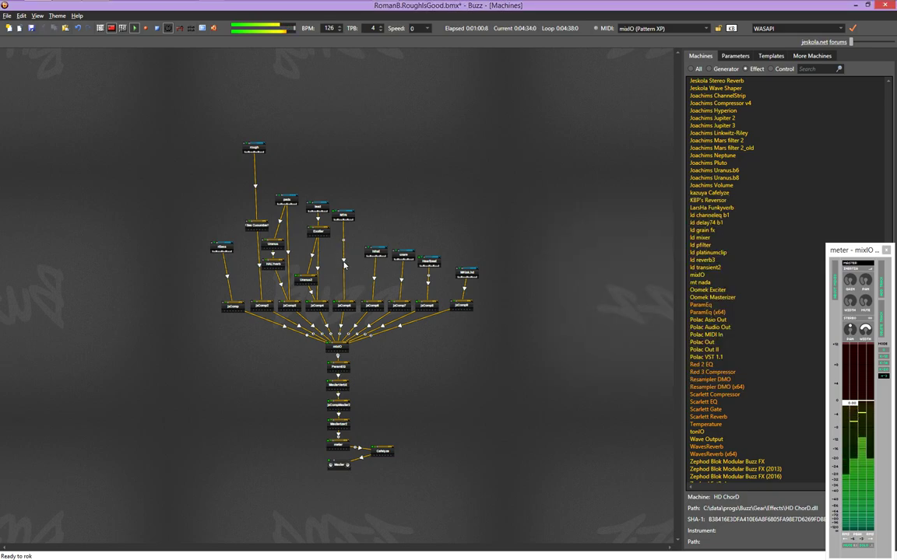
# In the sequence editor, push the loop end from 0:04:38:0 to 0:04:41:9, then return to the start
pyautogui.press('F4')
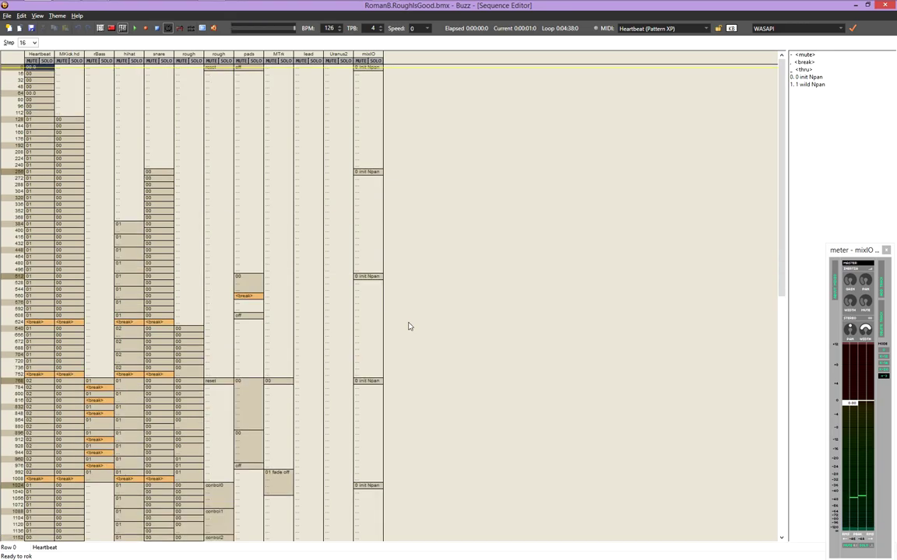
pyautogui.press('End')
pyautogui.press('Down')
pyautogui.press('Down')
pyautogui.press('Down')
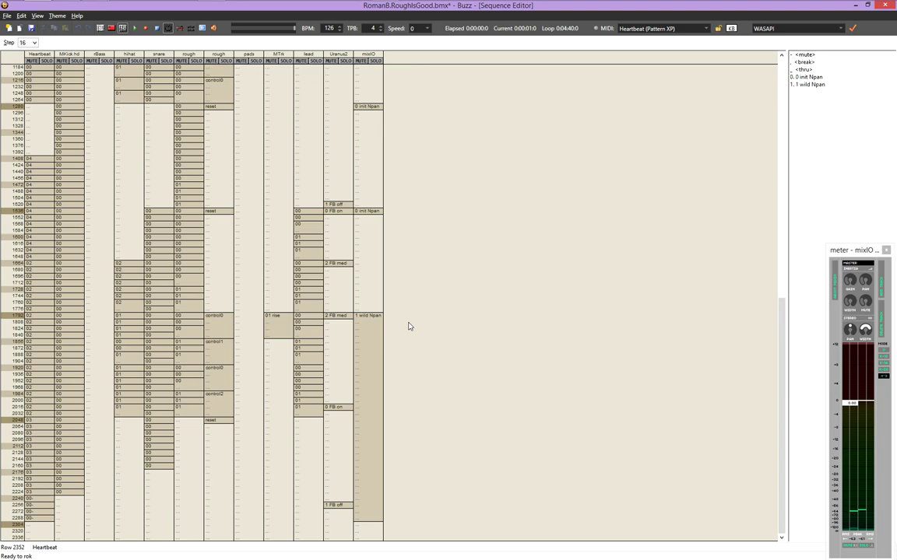
pyautogui.press('Down')
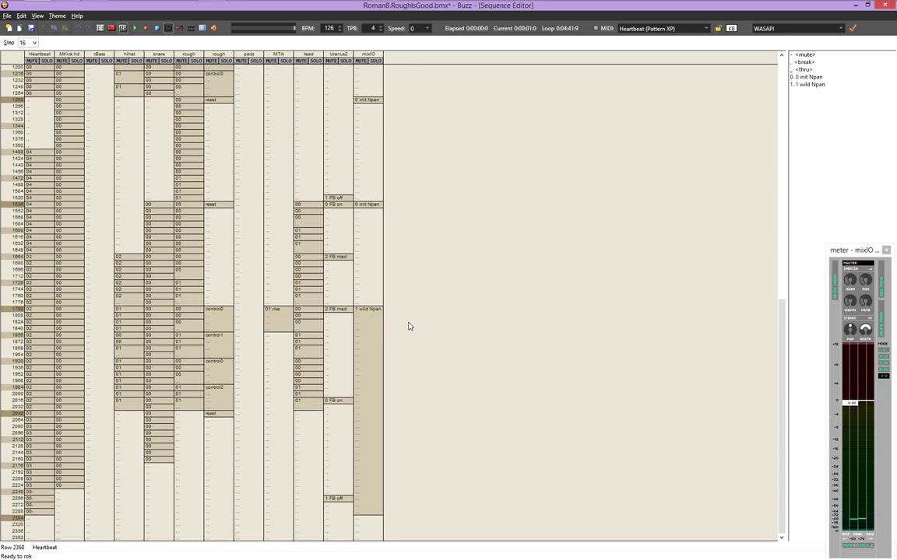
pyautogui.press('Home')
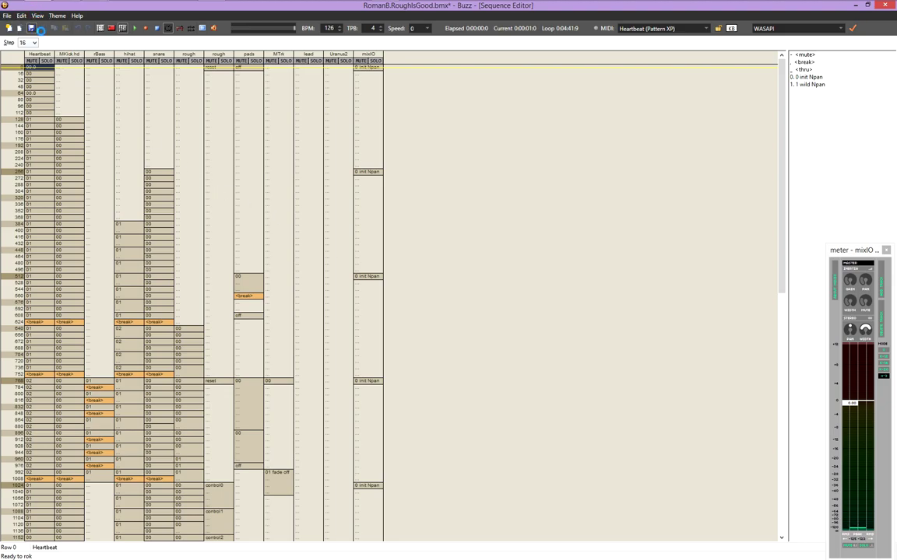
# Point the Hard Disk Recorder at RomanB.RouthIsGoodR1.wav in the buzz output folder, int24 format
pyautogui.click(36, 16)
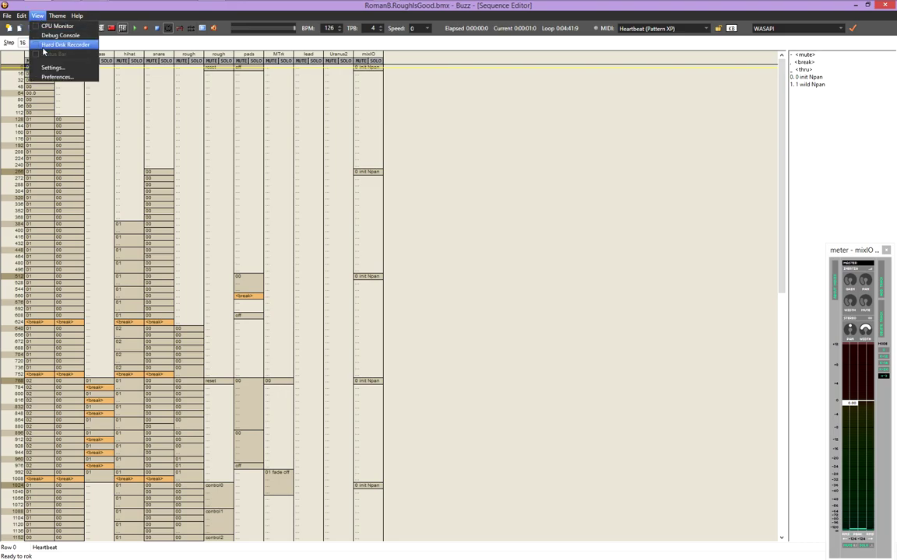
pyautogui.click(48, 45)
pyautogui.moveTo(386, 227); pyautogui.dragTo(506, 218)
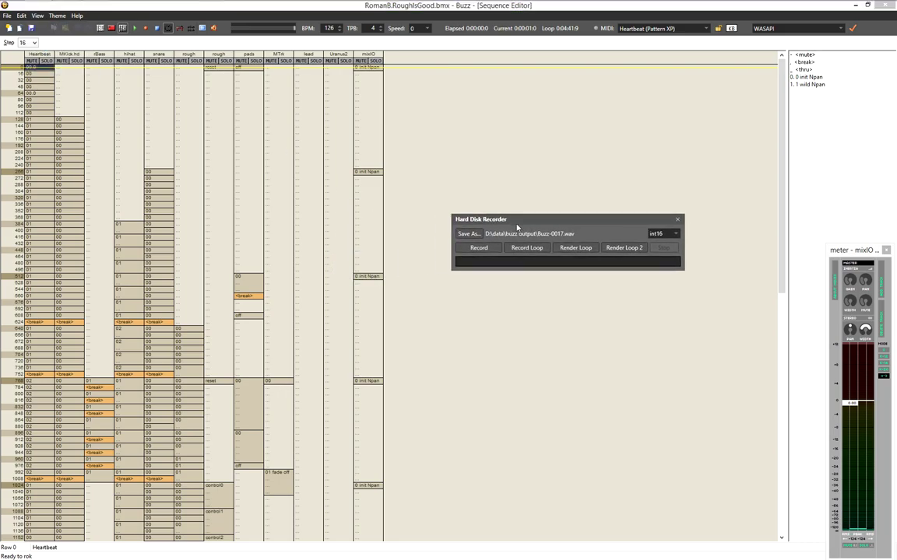
pyautogui.click(469, 234)
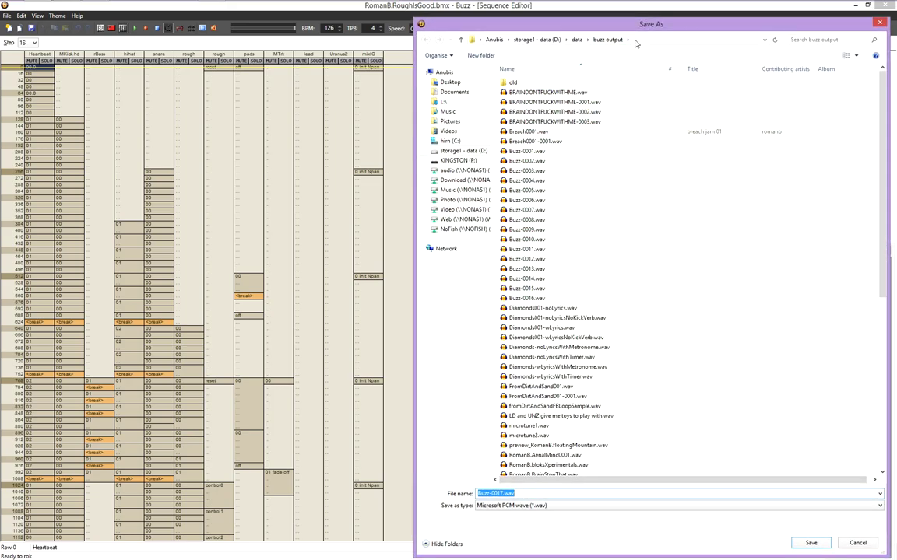
pyautogui.click(607, 219)
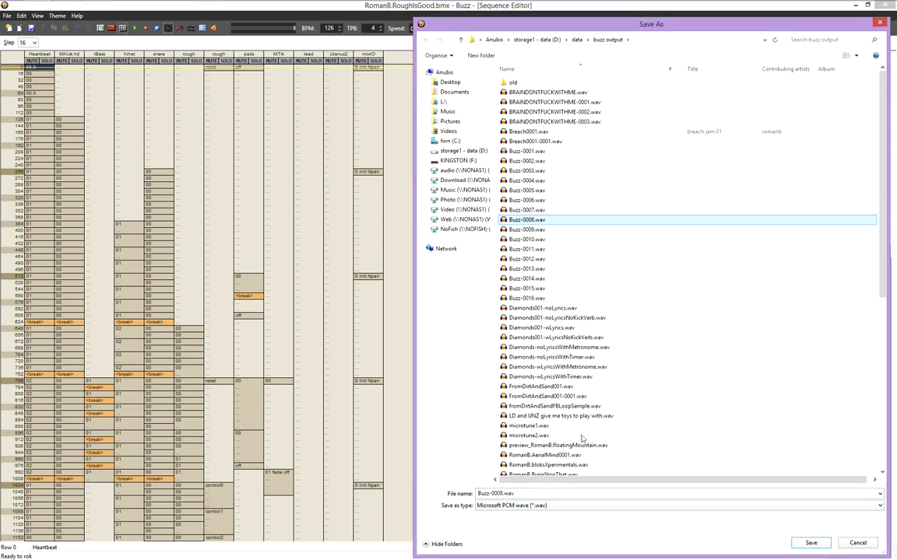
pyautogui.press('Tab')
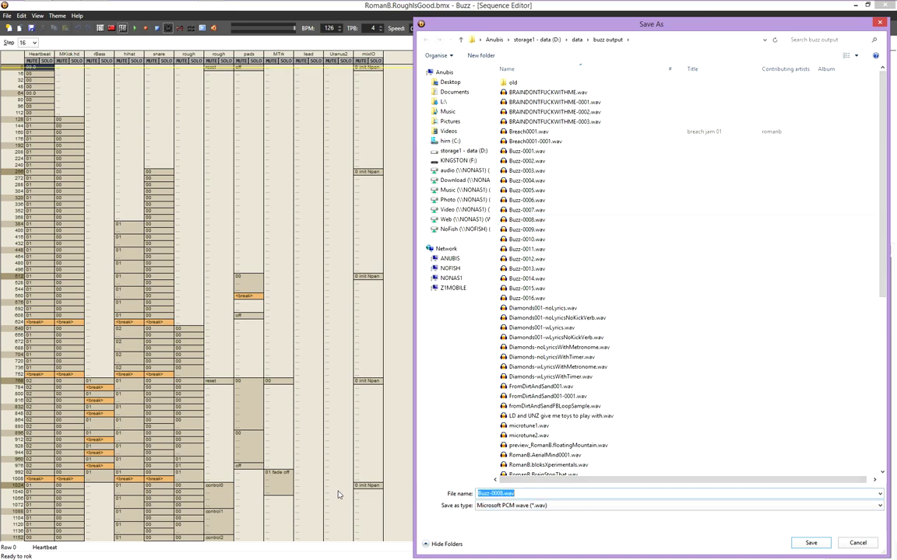
pyautogui.write('Roan')
pyautogui.write('anB.')
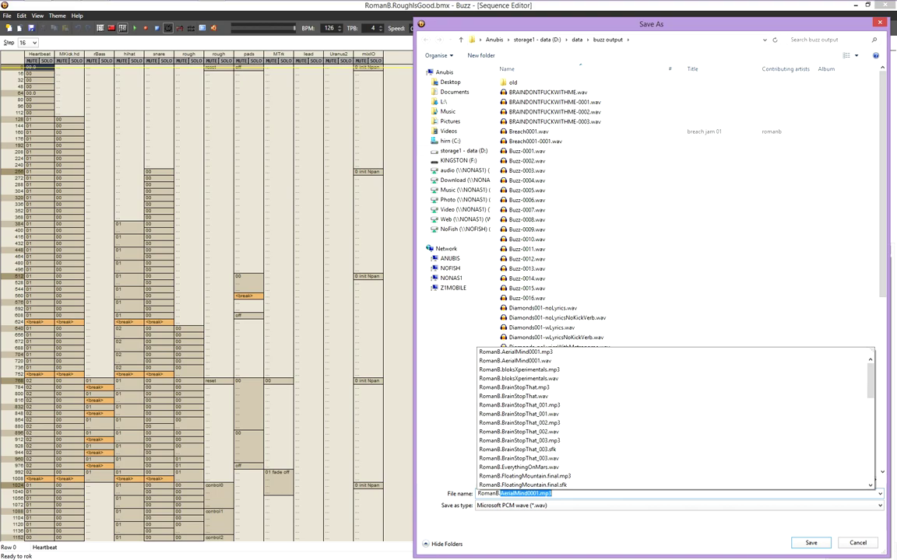
pyautogui.write('RoughIsGoodR1')
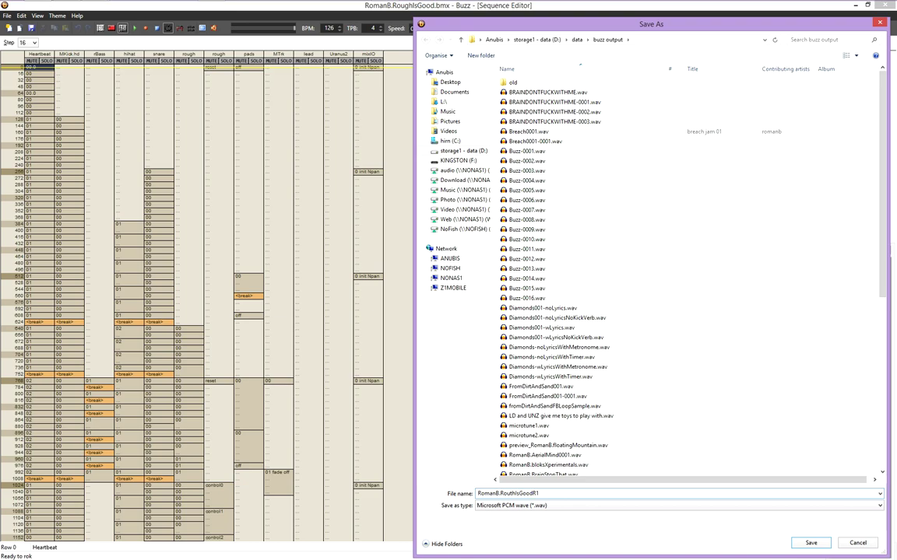
pyautogui.press('Return')
pyautogui.click(661, 235)
pyautogui.click(658, 258)
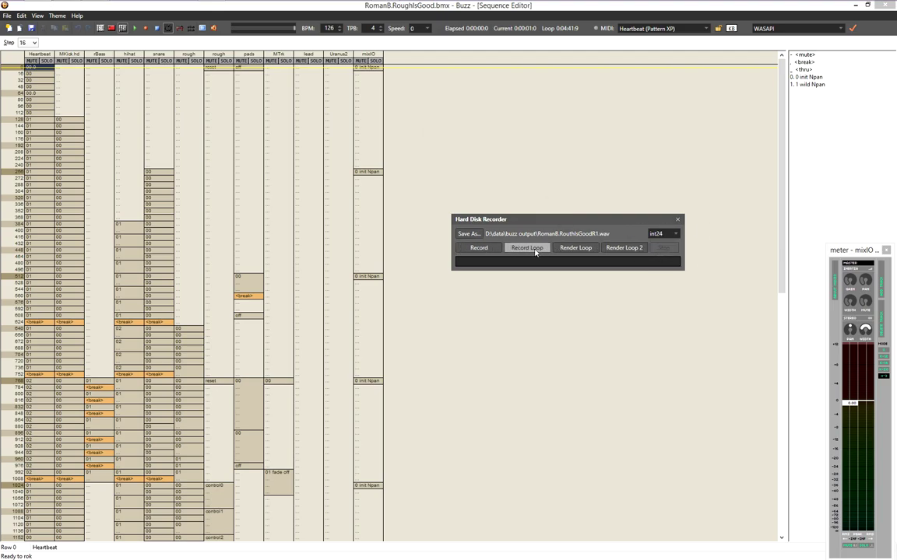
# Set the play position to the song start, then page down to the song's end
pyautogui.click(536, 307)
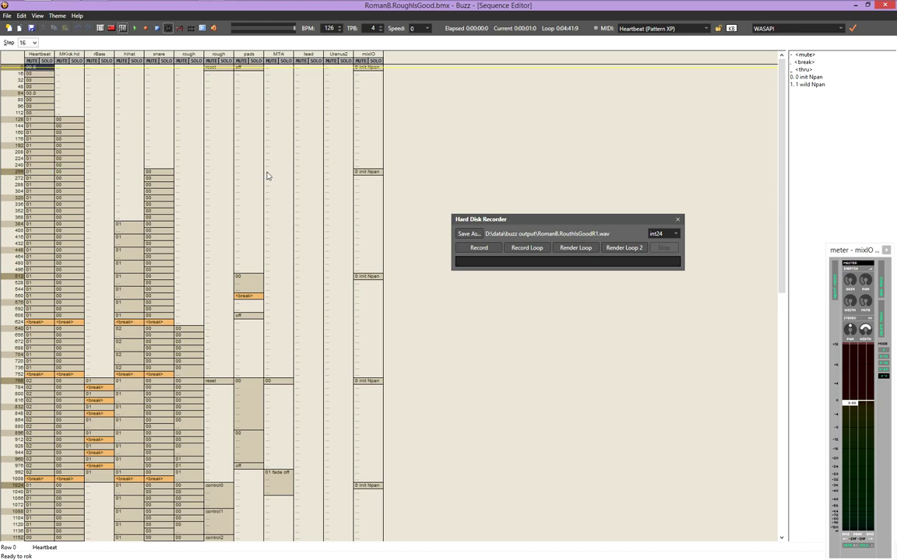
pyautogui.click(23, 69)
pyautogui.press('pagedown')
pyautogui.press('pagedown')
pyautogui.press('pagedown')
pyautogui.press('pagedown')
pyautogui.press('pagedown')
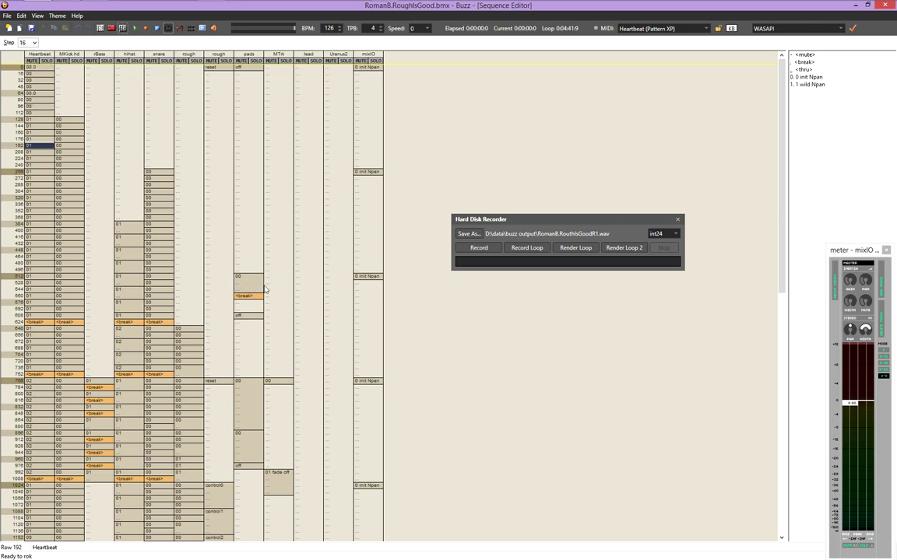
pyautogui.press('pagedown')
pyautogui.press('pagedown')
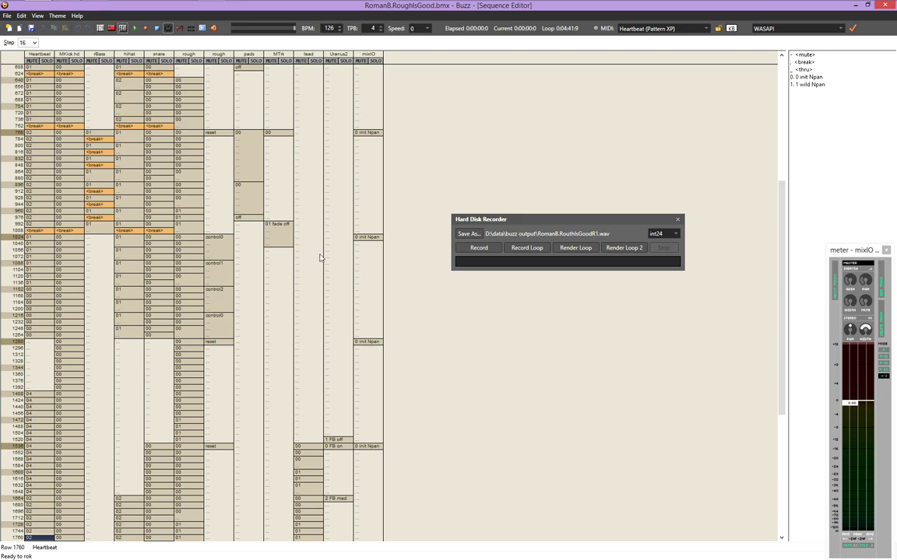
pyautogui.press('pagedown')
pyautogui.press('pagedown')
pyautogui.press('pagedown')
pyautogui.press('pagedown')
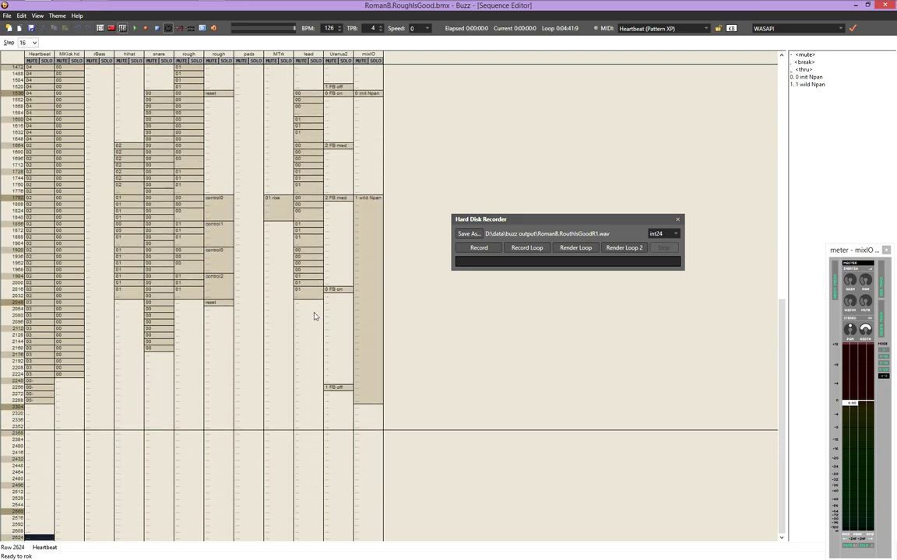
# Open the lead track's pattern 01, return to the sequence at row 2592, then show the machine graph
pyautogui.click(314, 304)
pyautogui.press('Return')
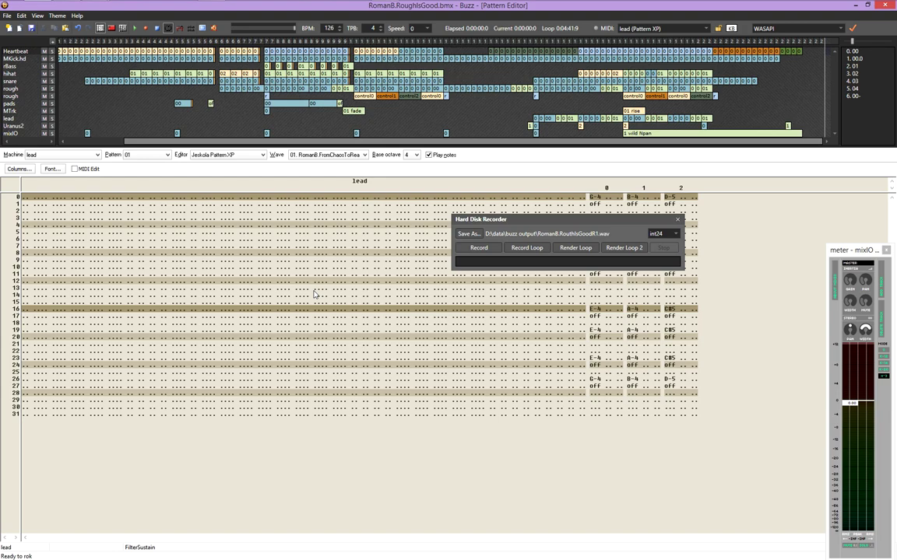
pyautogui.press('F4')
pyautogui.press('Down')
pyautogui.press('Down')
pyautogui.press('Down')
pyautogui.press('Down')
pyautogui.press('Down')
pyautogui.press('Down')
pyautogui.press('Down')
pyautogui.press('Down')
pyautogui.press('Down')
pyautogui.press('Down')
pyautogui.press('Down')
pyautogui.press('Down')
pyautogui.press('Down')
pyautogui.press('Down')
pyautogui.press('Down')
pyautogui.press('Down')
pyautogui.press('Down')
pyautogui.press('Down')
pyautogui.press('Down')
pyautogui.press('Down')
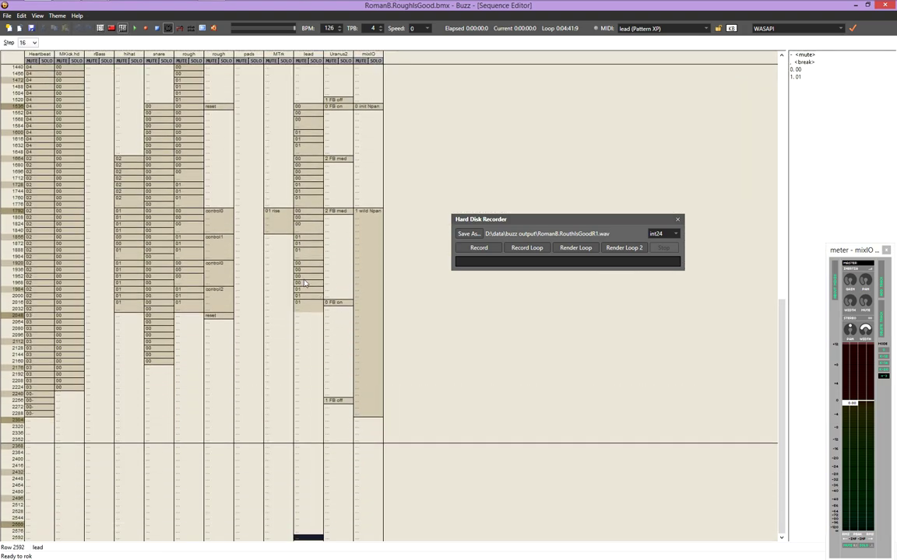
pyautogui.press('F3')
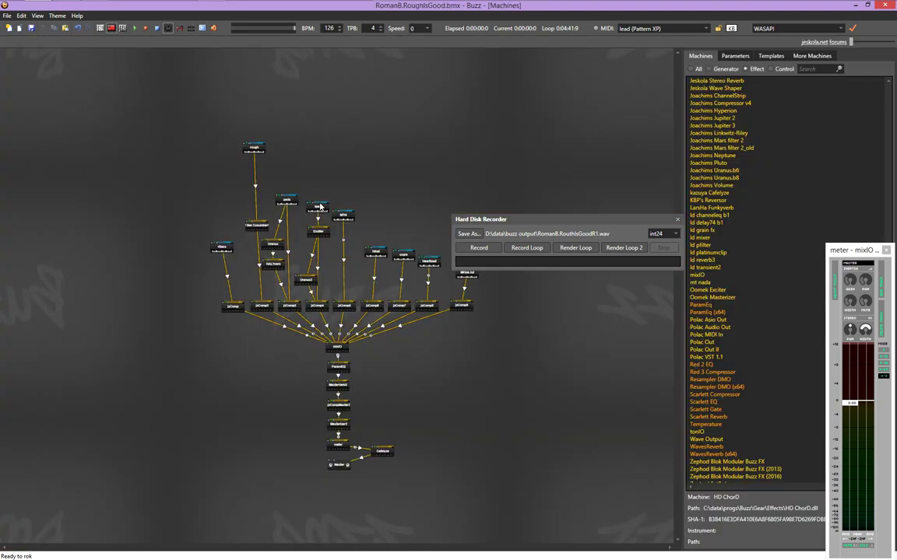
# Open the lead synth's parameters, dismiss the MIDI keyboard, and move the disk recorder aside
pyautogui.doubleClick(317, 210)
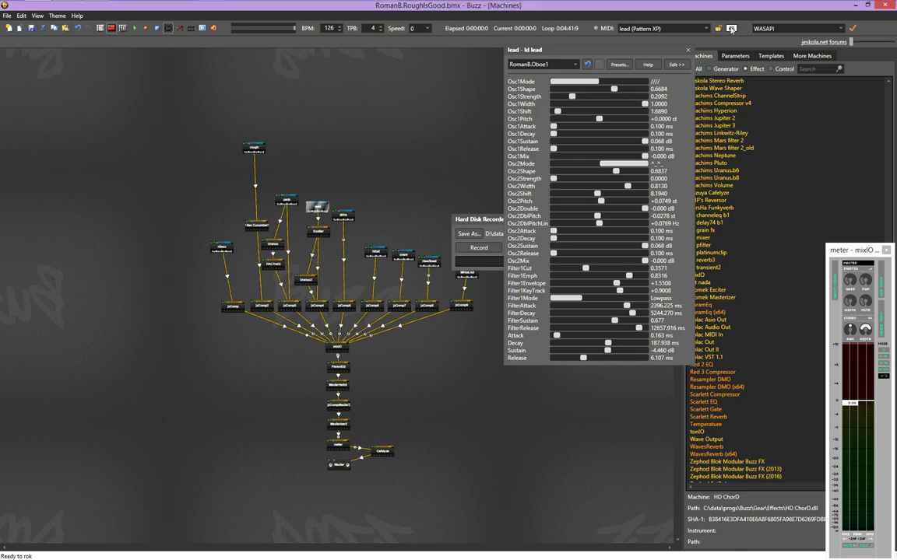
pyautogui.click(595, 28)
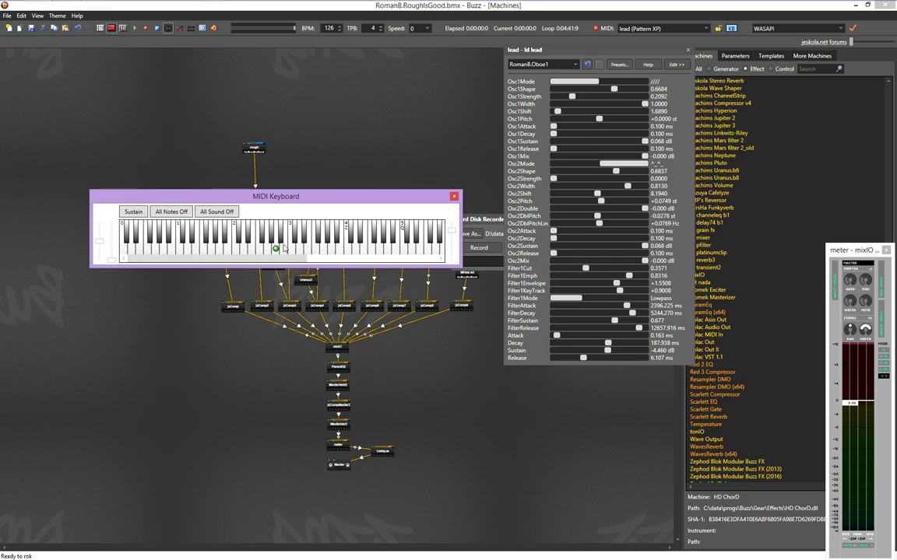
pyautogui.click(454, 198)
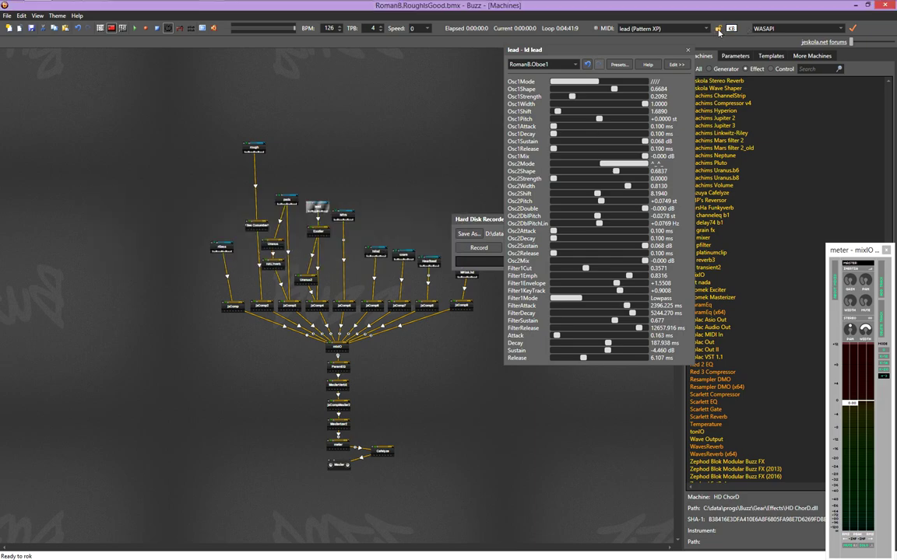
pyautogui.click(484, 220)
pyautogui.moveTo(492, 221); pyautogui.dragTo(638, 432)
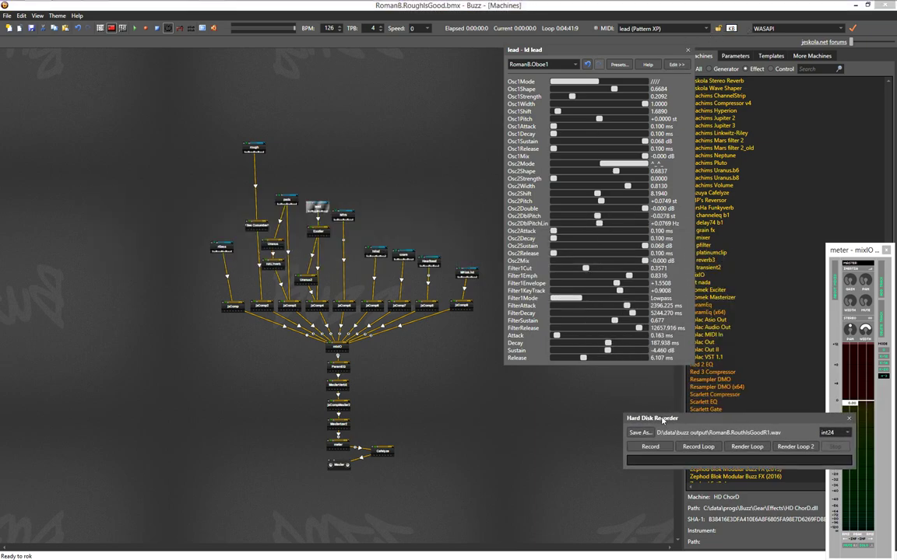
# Start playback from row 1536 of the lead track and move the lead parameter window lower
pyautogui.click(319, 209)
pyautogui.press('F4')
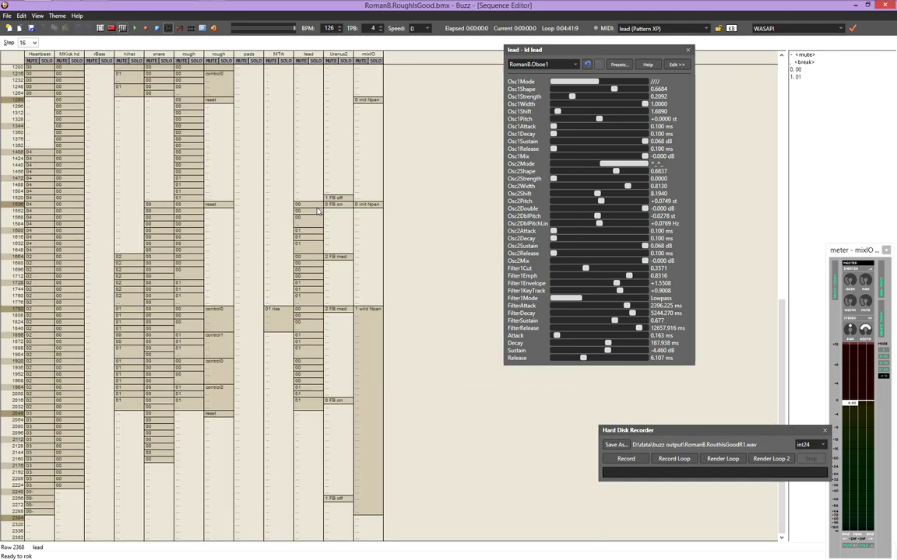
pyautogui.click(318, 209)
pyautogui.press('F5')
pyautogui.moveTo(603, 47); pyautogui.dragTo(582, 103)
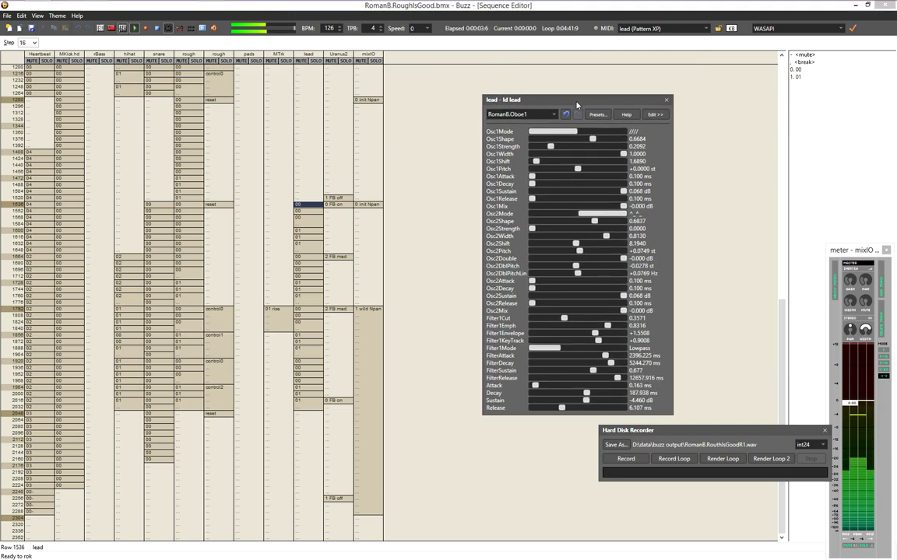
# Open and dismiss the lead machine's options in the machine graph, then return to the sequence
pyautogui.press('F3')
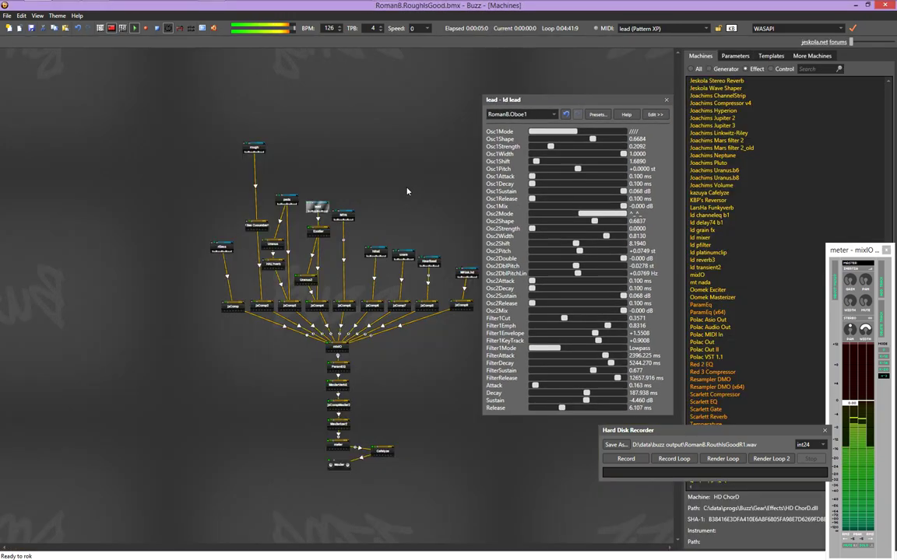
pyautogui.rightClick(319, 210)
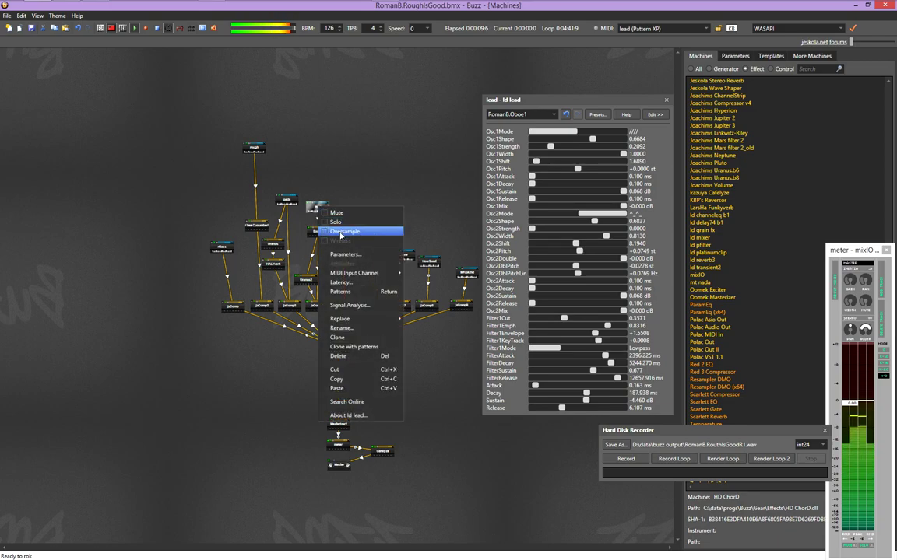
pyautogui.click(343, 150)
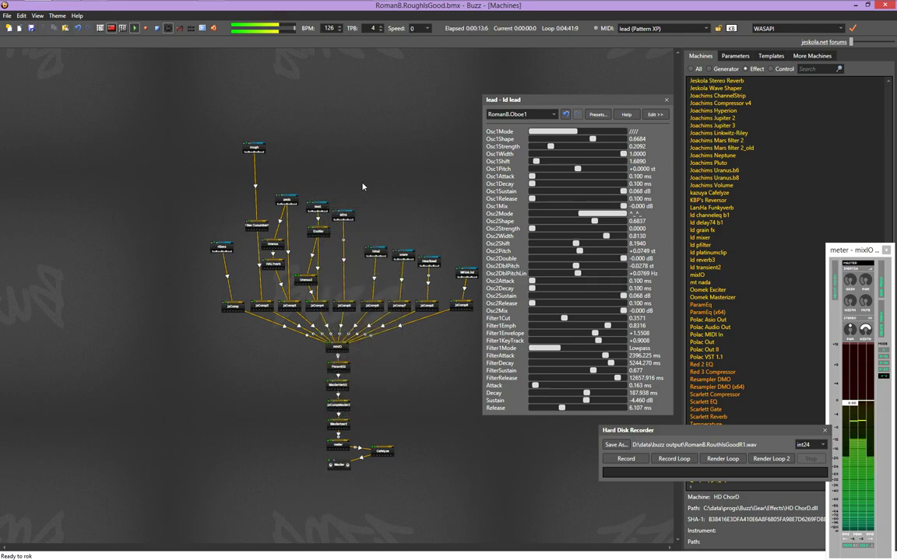
pyautogui.press('F4')
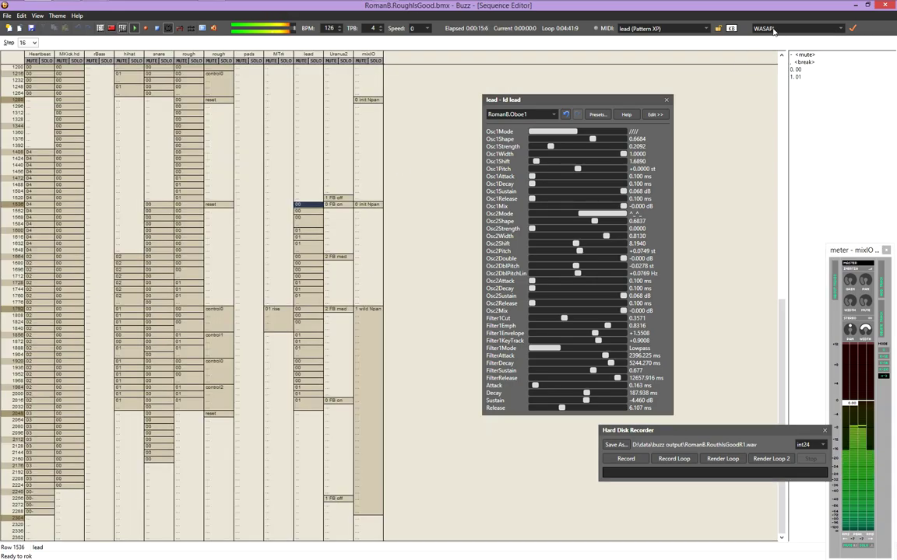
# Check the WASAPI audio driver settings without changes and return the sequence to row 0
pyautogui.click(845, 29)
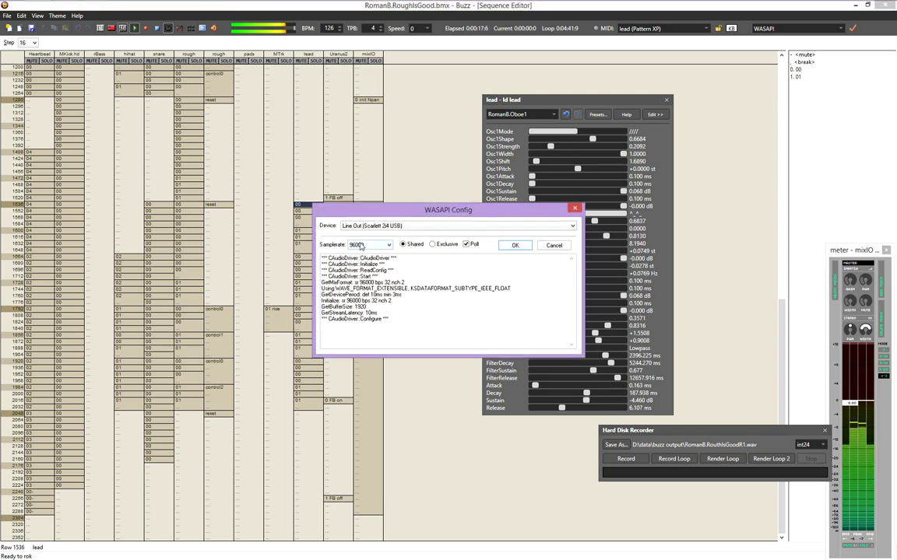
pyautogui.press('Escape')
pyautogui.press('F3')
pyautogui.press('F4')
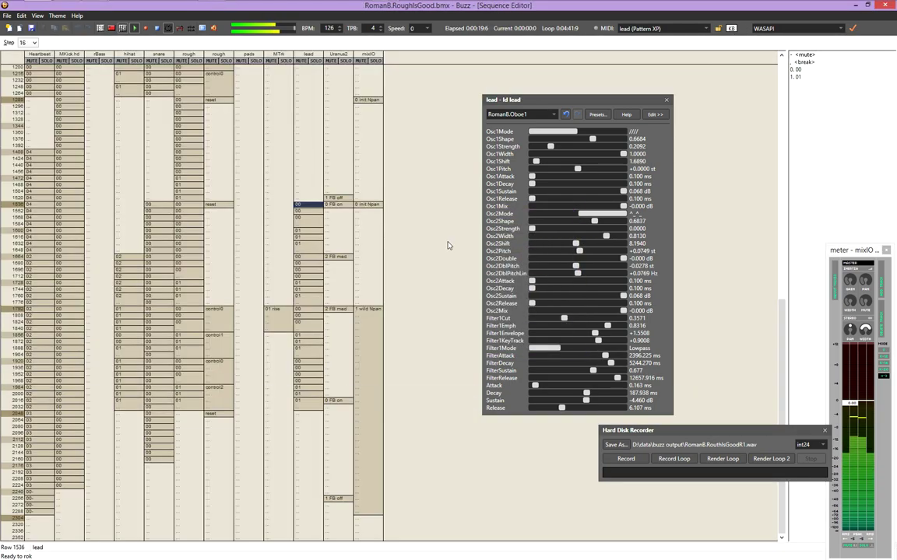
pyautogui.press('Home')
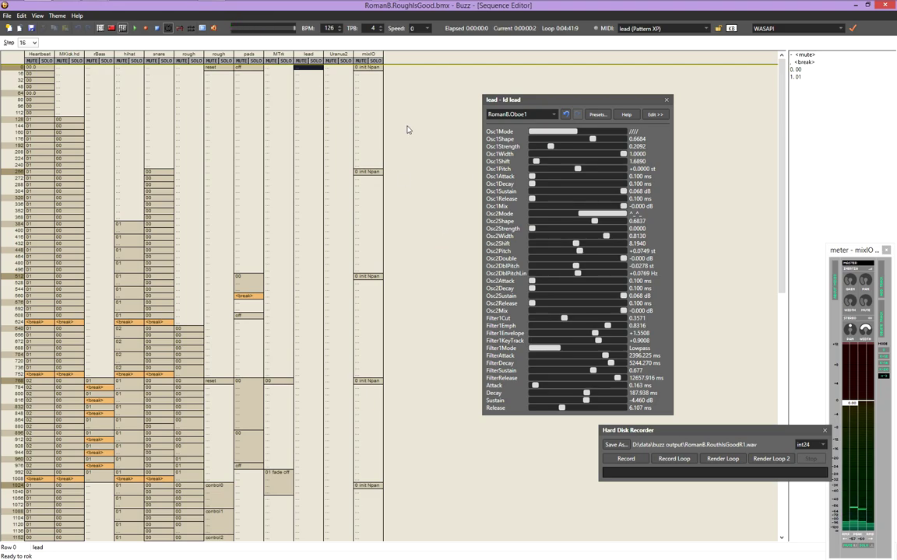
# Open the full mixIO mixer from the machine graph
pyautogui.click(859, 532)
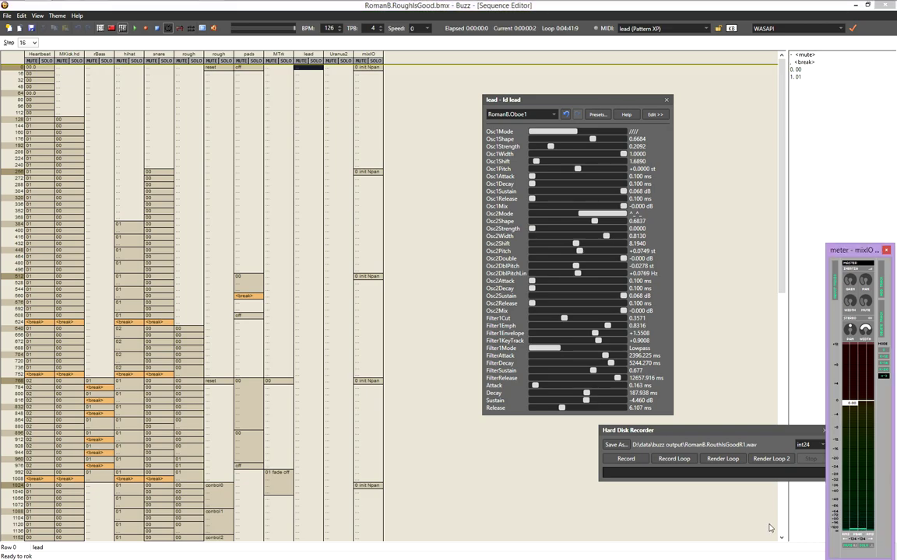
pyautogui.press('F3')
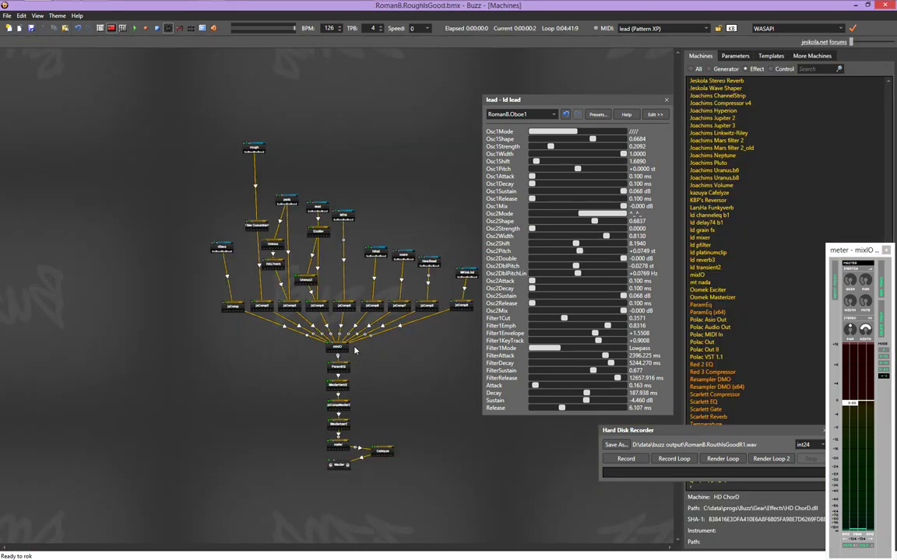
pyautogui.doubleClick(339, 347)
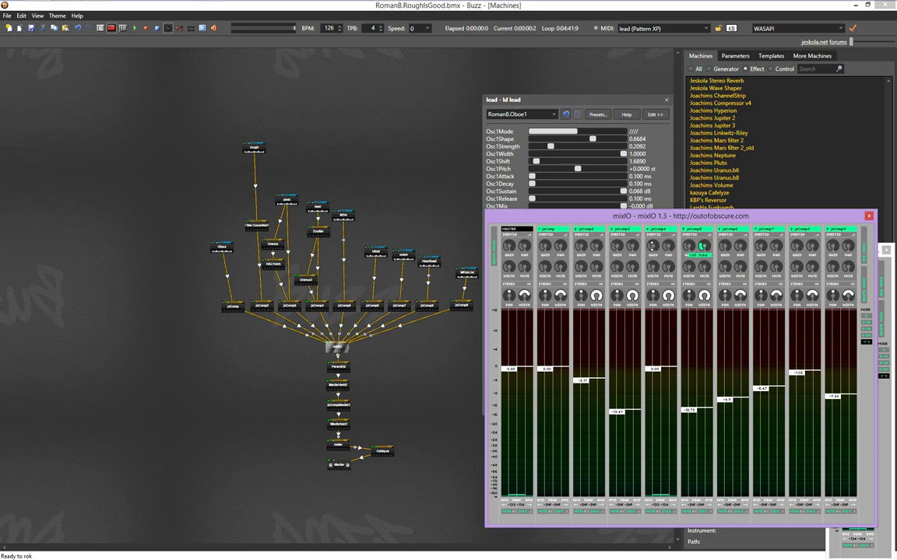
# Open Uranus2's parameters and place pattern 1 (FB off) at row 0 of its track
pyautogui.click(402, 220)
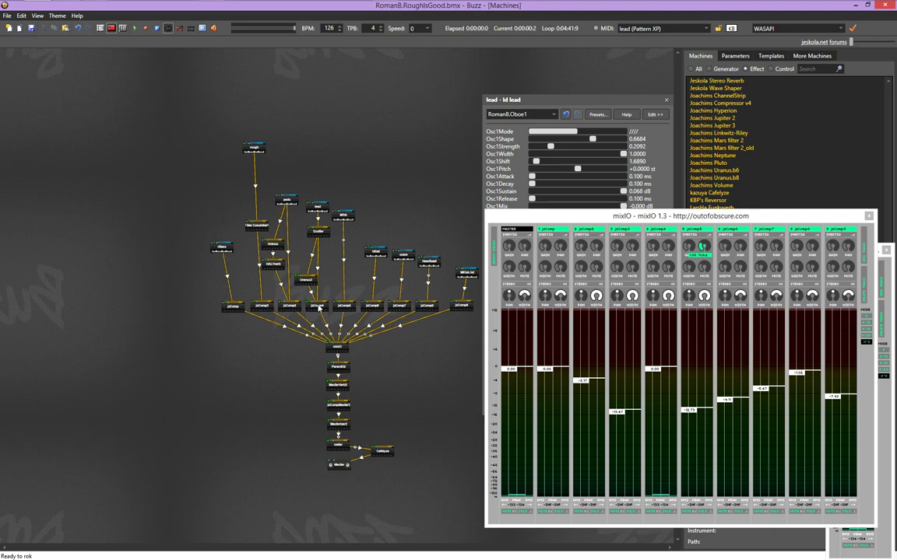
pyautogui.doubleClick(306, 282)
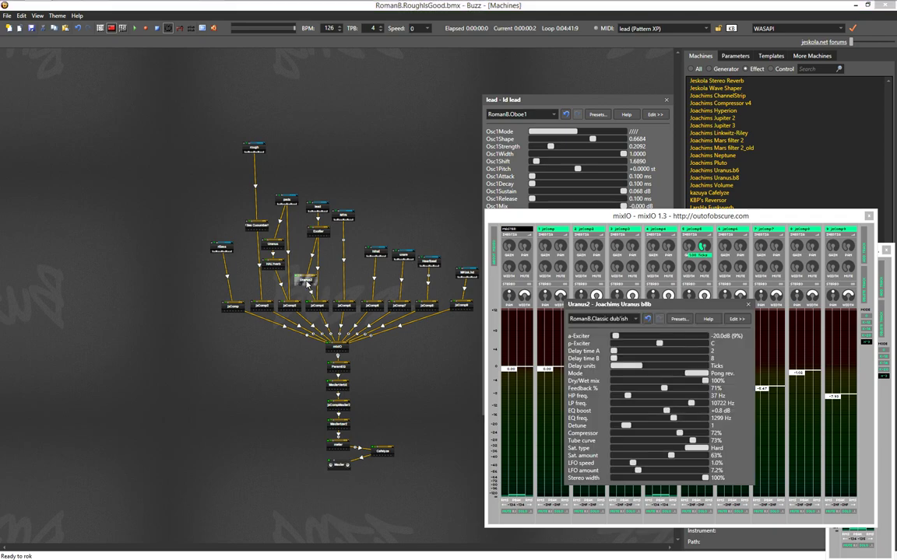
pyautogui.press('F4')
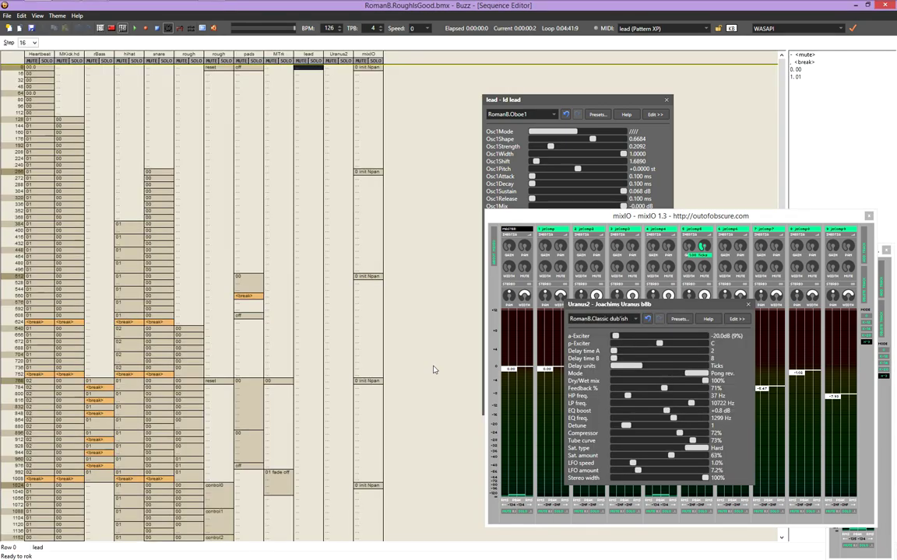
pyautogui.click(347, 70)
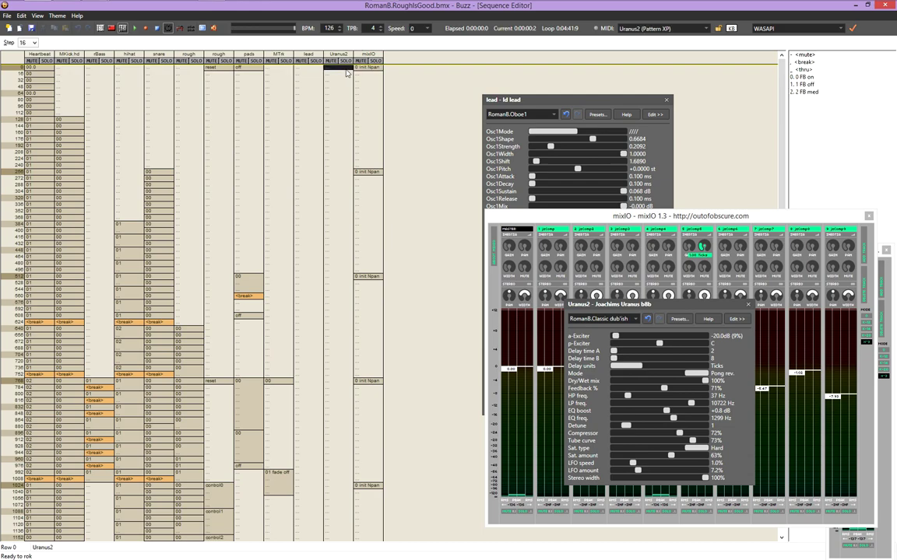
pyautogui.press('1')
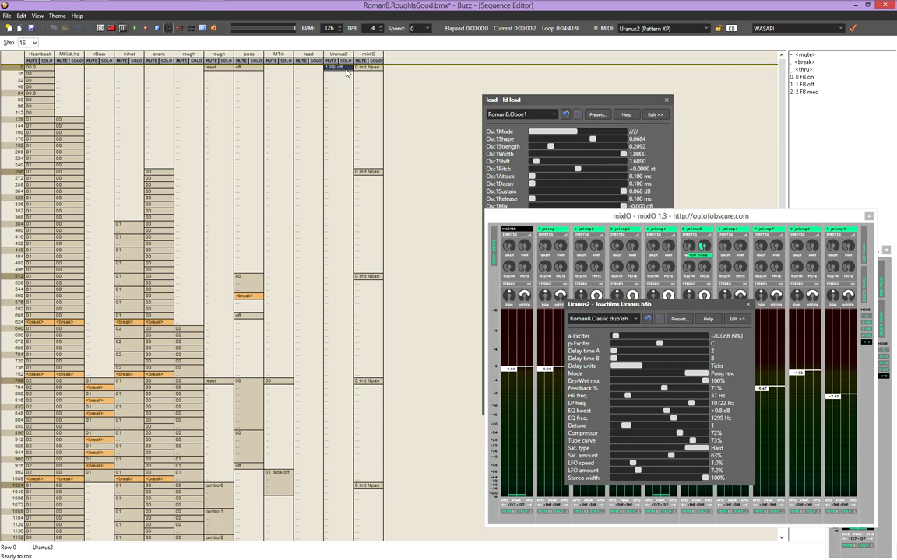
# Review the Uranus2 track rows, then close the Uranus2 parameter window
pyautogui.press('F3')
pyautogui.press('F4')
pyautogui.press('pagedown')
pyautogui.press('pagedown')
pyautogui.press('pagedown')
pyautogui.press('pagedown')
pyautogui.press('pagedown')
pyautogui.press('pagedown')
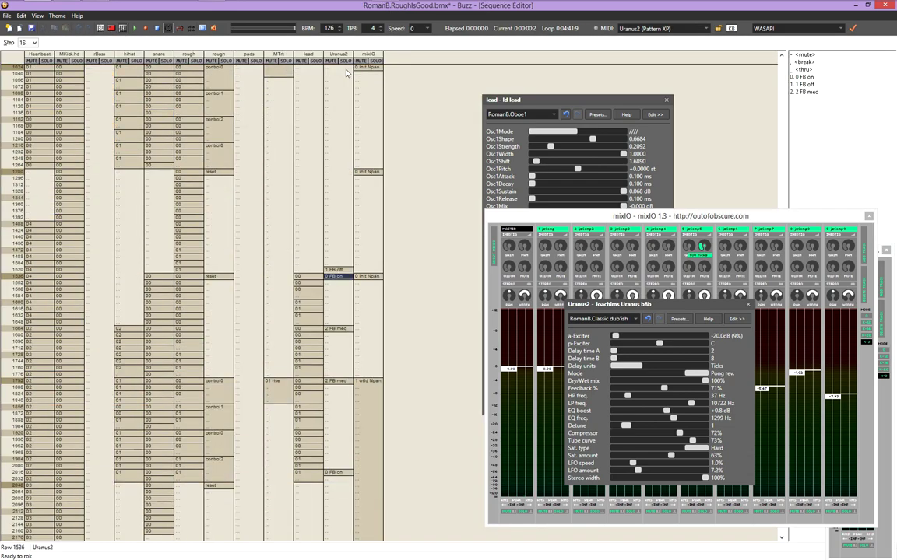
pyautogui.press('pageup')
pyautogui.press('pageup')
pyautogui.press('pageup')
pyautogui.press('pageup')
pyautogui.press('pageup')
pyautogui.press('pageup')
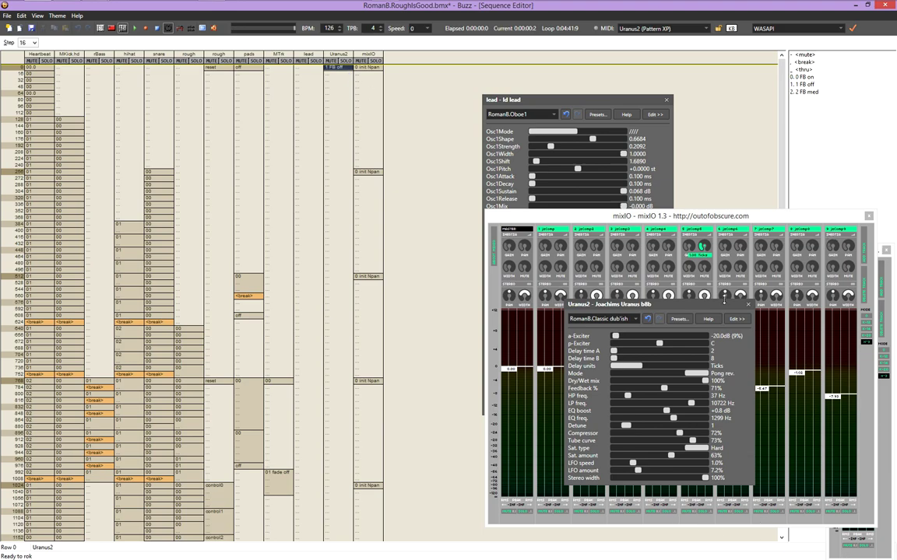
pyautogui.click(749, 306)
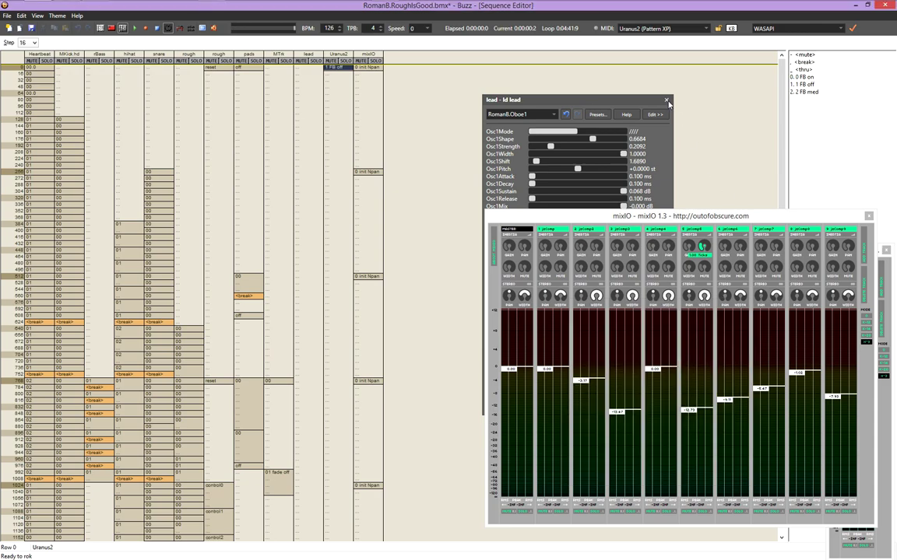
# Close the lead synth's parameter window and the mixIO mixer window
pyautogui.click(667, 101)
pyautogui.moveTo(766, 215); pyautogui.dragTo(569, 105)
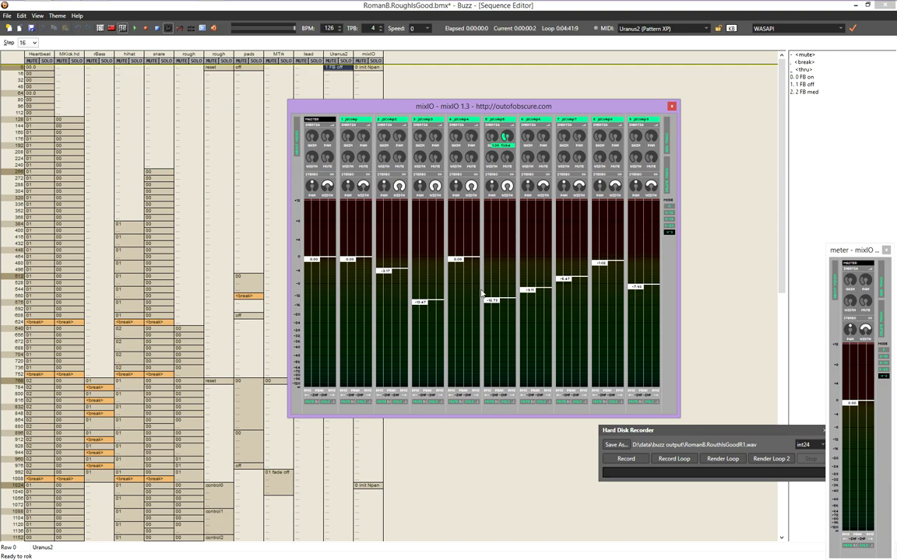
pyautogui.click(671, 107)
# Delete the 4000 pan value at row 0 of 0 init Npan, then open mixIO's 1 wild Npan pattern
pyautogui.doubleClick(366, 68)
pyautogui.click(622, 197)
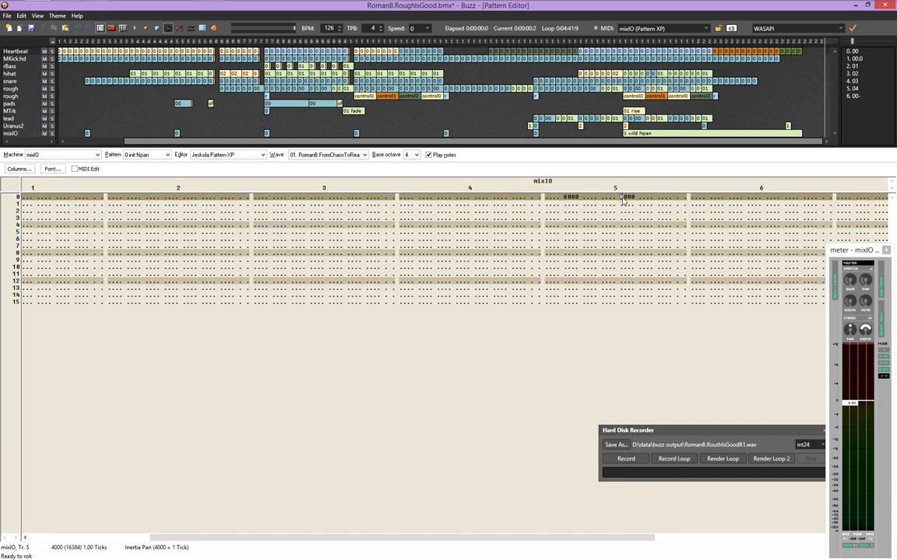
pyautogui.press('Delete')
pyautogui.press('Up')
pyautogui.press('F4')
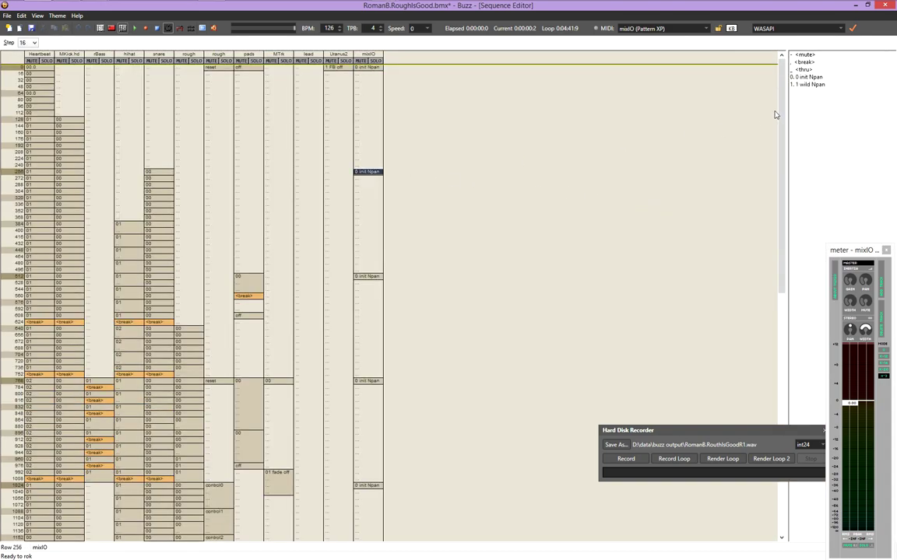
pyautogui.moveTo(780, 116); pyautogui.dragTo(775, 353)
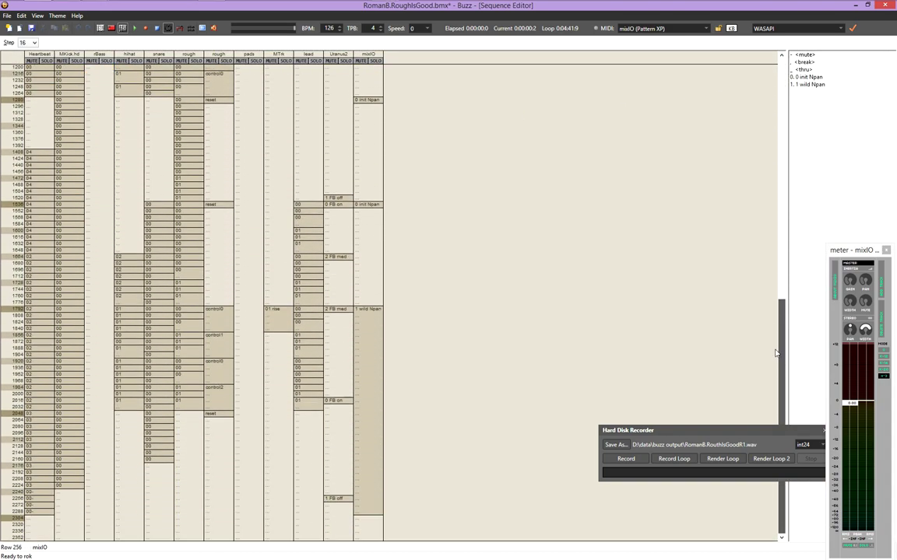
pyautogui.doubleClick(370, 312)
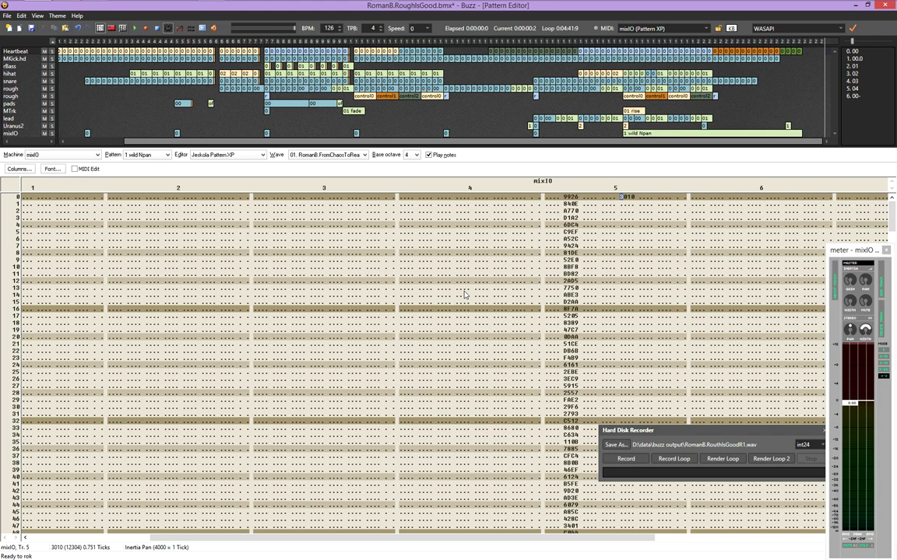
# Start Render Loop in the Hard Disk Recorder and jump the sequence back to the top
pyautogui.click(721, 460)
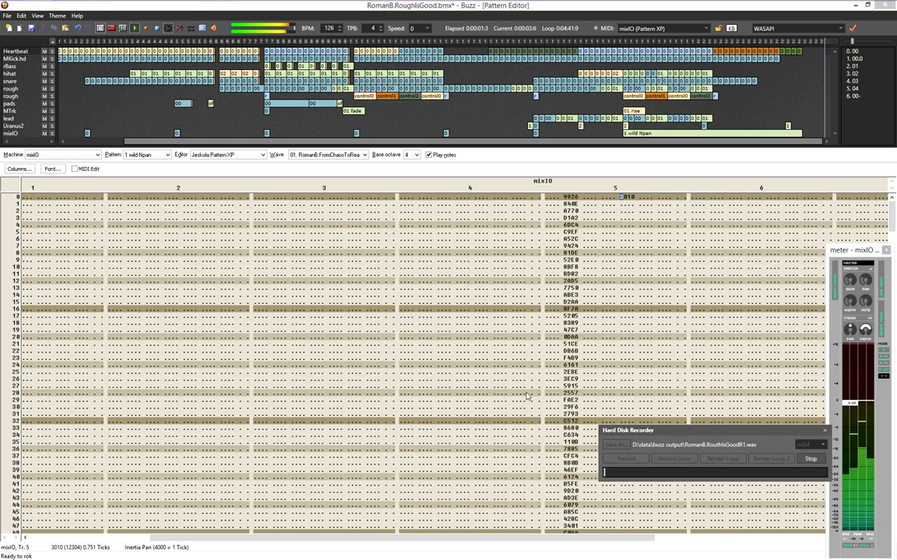
pyautogui.press('F4')
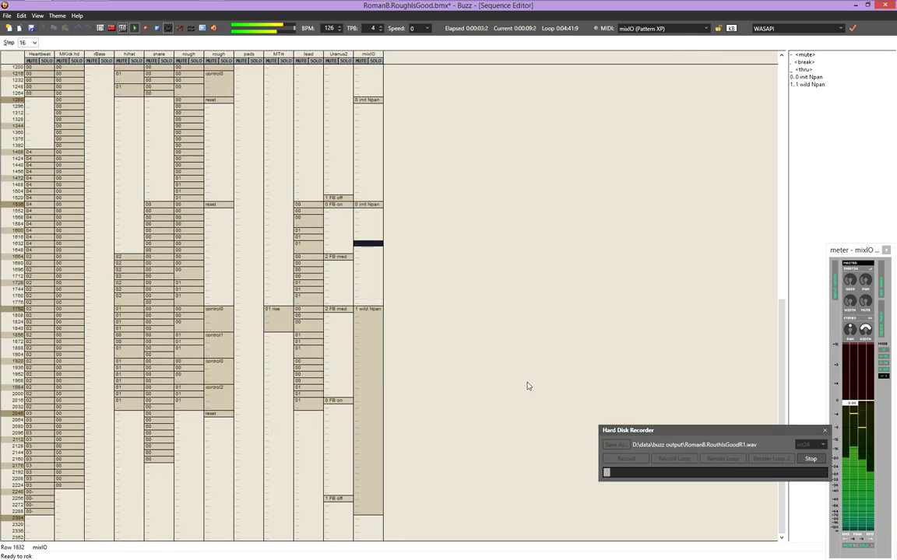
pyautogui.hotkey('ctrl', 'Home')
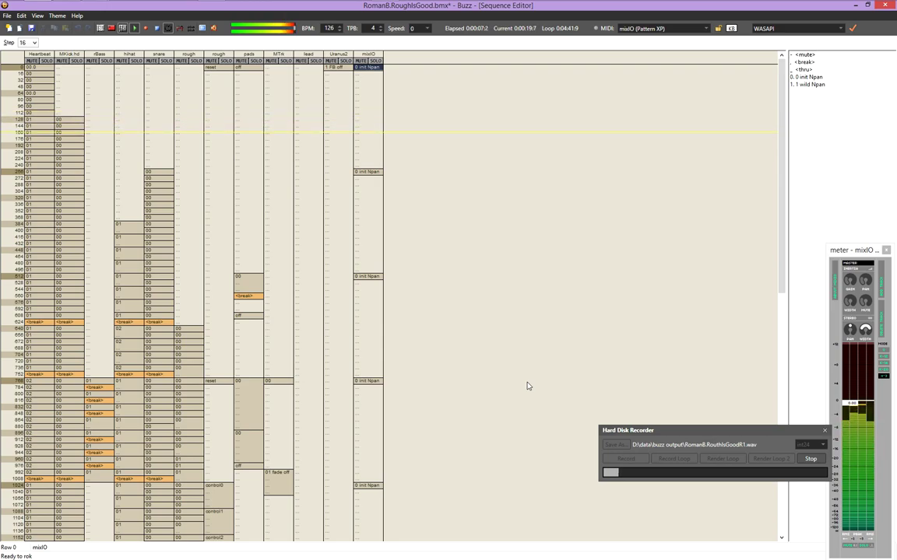
# Open the mixIO mixer and Cafelyze analyser, arranging them and the Master node on screen
pyautogui.press('F3')
pyautogui.doubleClick(339, 346)
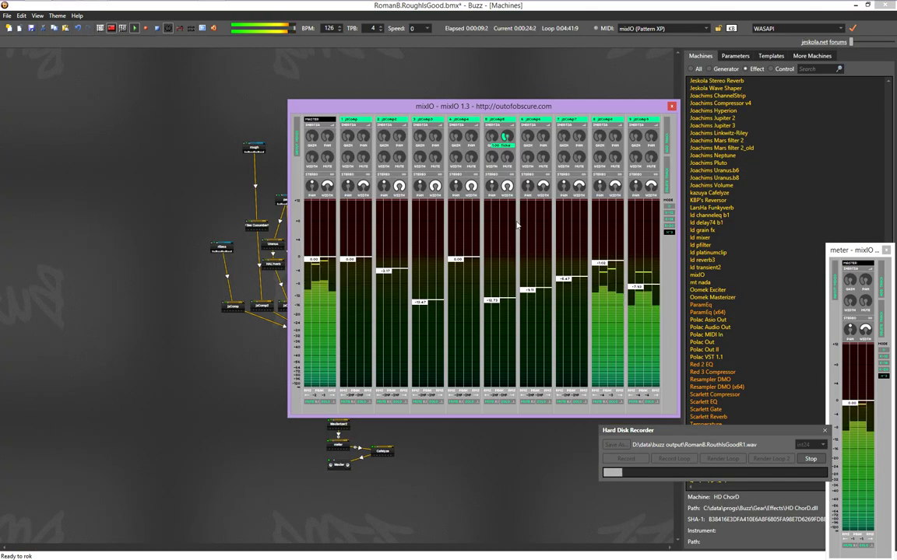
pyautogui.moveTo(552, 94); pyautogui.dragTo(682, 89)
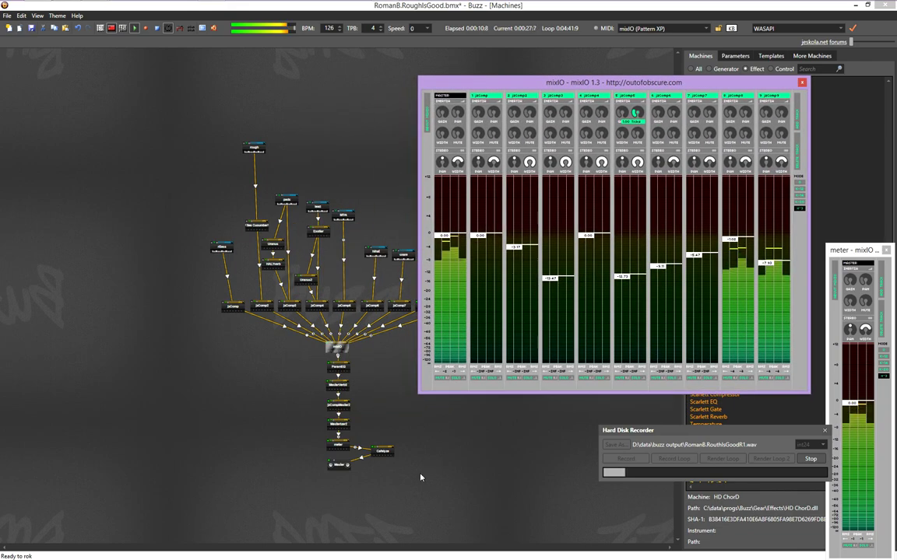
pyautogui.doubleClick(381, 452)
pyautogui.moveTo(178, 18); pyautogui.dragTo(641, 396)
pyautogui.moveTo(339, 464); pyautogui.dragTo(339, 503)
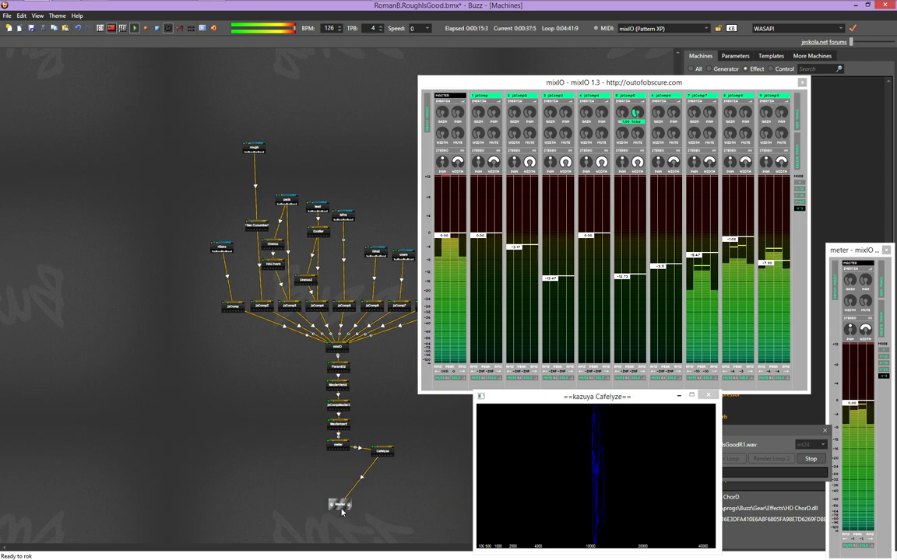
# Open and close the ParamEQ windows, bring the analyser and mixer forward, and return to the sequence
pyautogui.doubleClick(341, 372)
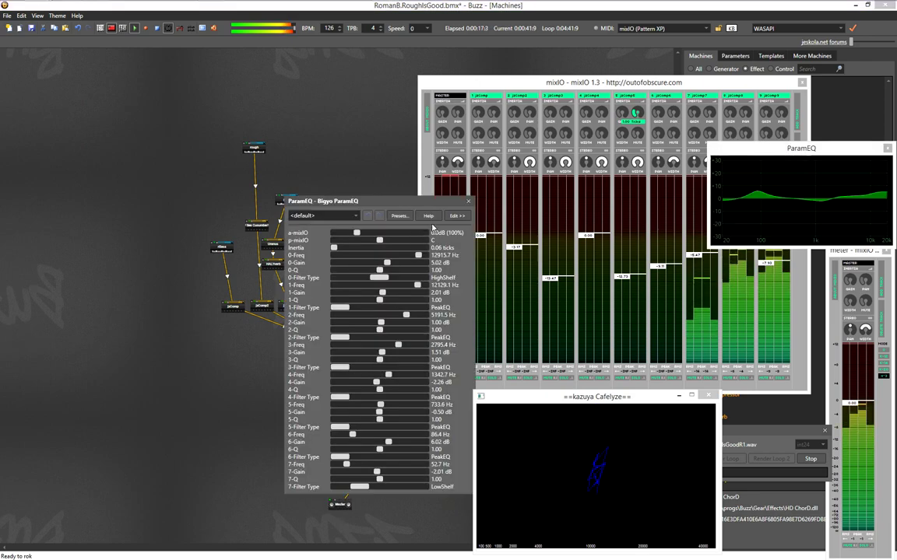
pyautogui.click(426, 188)
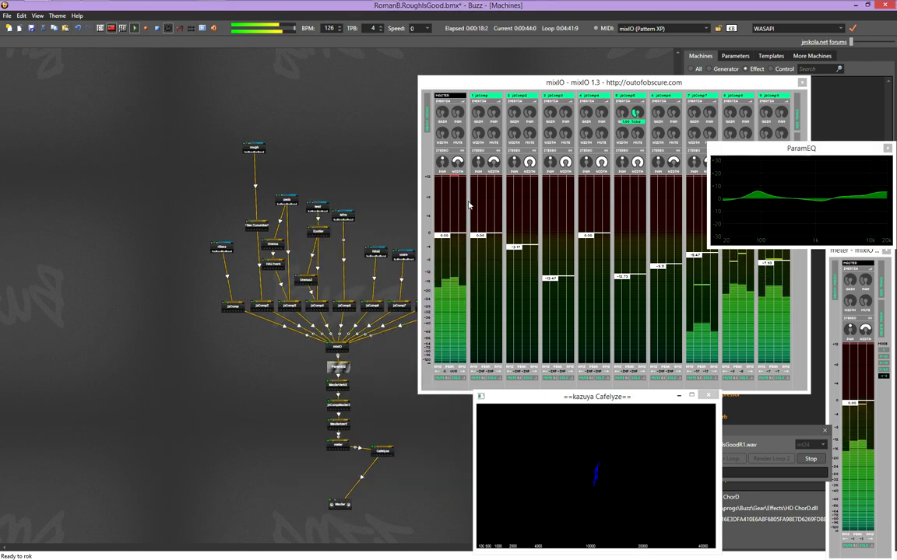
pyautogui.click(887, 148)
pyautogui.click(714, 401)
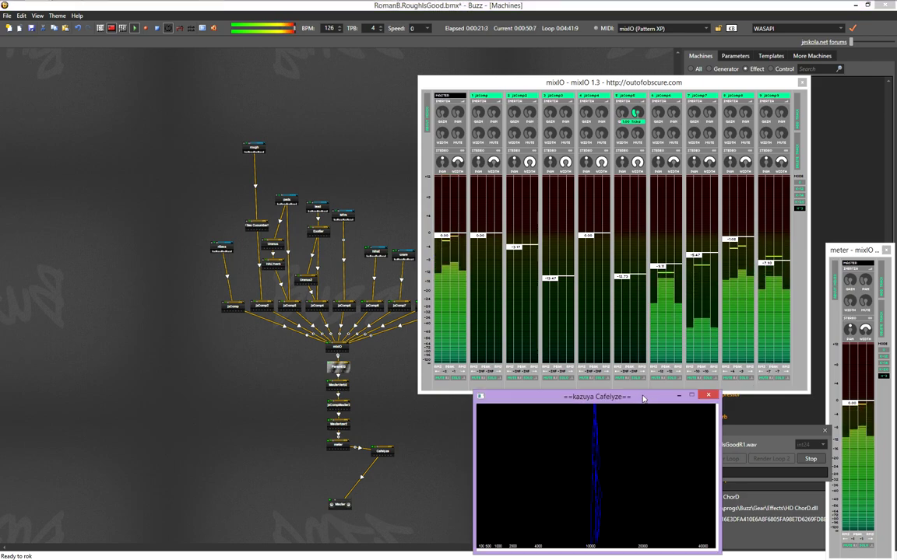
pyautogui.click(734, 84)
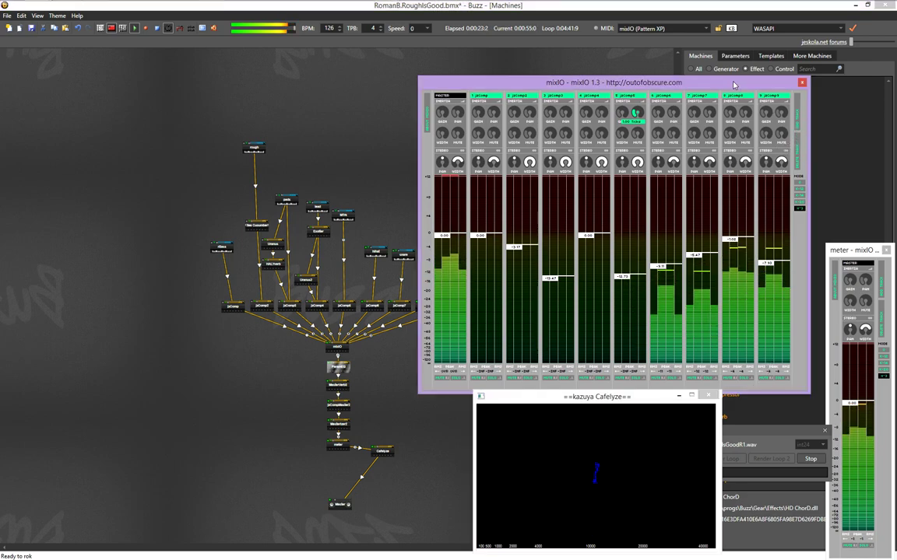
pyautogui.moveTo(733, 85); pyautogui.dragTo(805, 65)
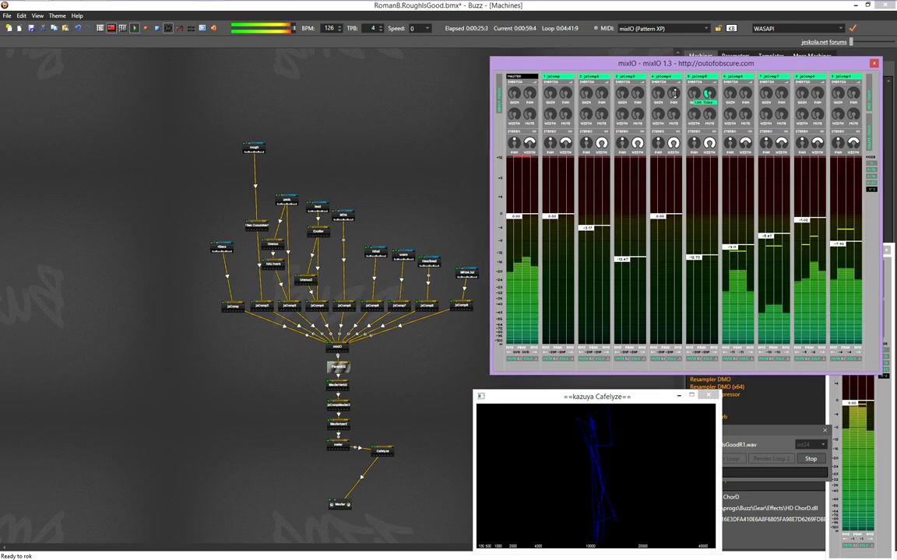
pyautogui.click(387, 120)
pyautogui.press('F4')
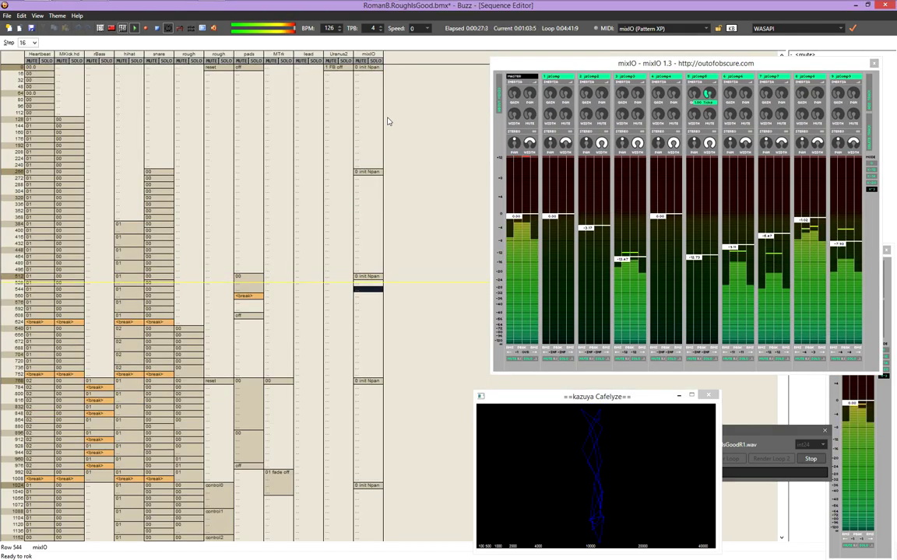
# Switch the Cafelyze analyser to the All mode, showing waveform, spectrum and phase together
pyautogui.click(570, 474)
pyautogui.rightClick(570, 474)
pyautogui.click(589, 479)
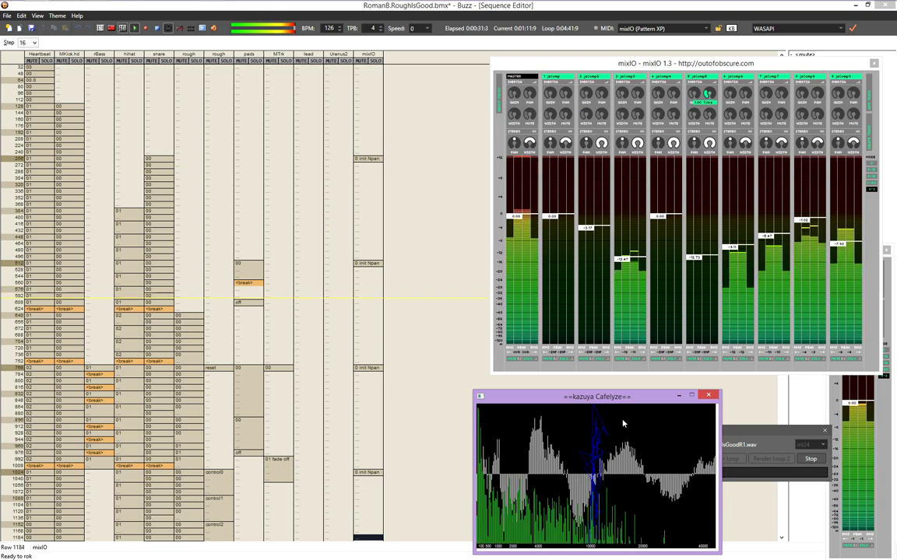
pyautogui.moveTo(624, 398); pyautogui.dragTo(502, 389)
# Open mixIO's pattern editor and rearrange the Cafelyze, mixIO and Hard Disk Recorder windows
pyautogui.click(460, 366)
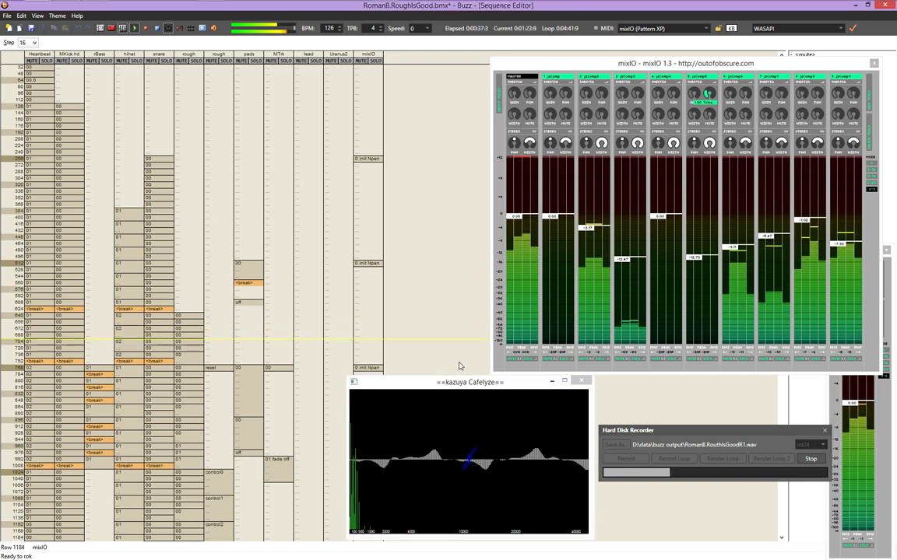
pyautogui.press('F2')
pyautogui.moveTo(320, 143); pyautogui.dragTo(478, 142)
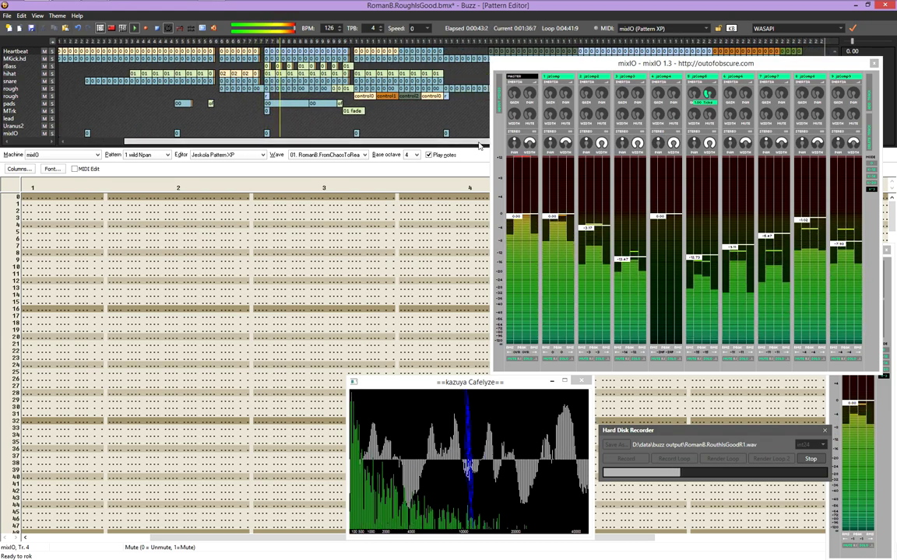
pyautogui.moveTo(467, 382); pyautogui.dragTo(142, 189)
pyautogui.moveTo(705, 54); pyautogui.dragTo(482, 217)
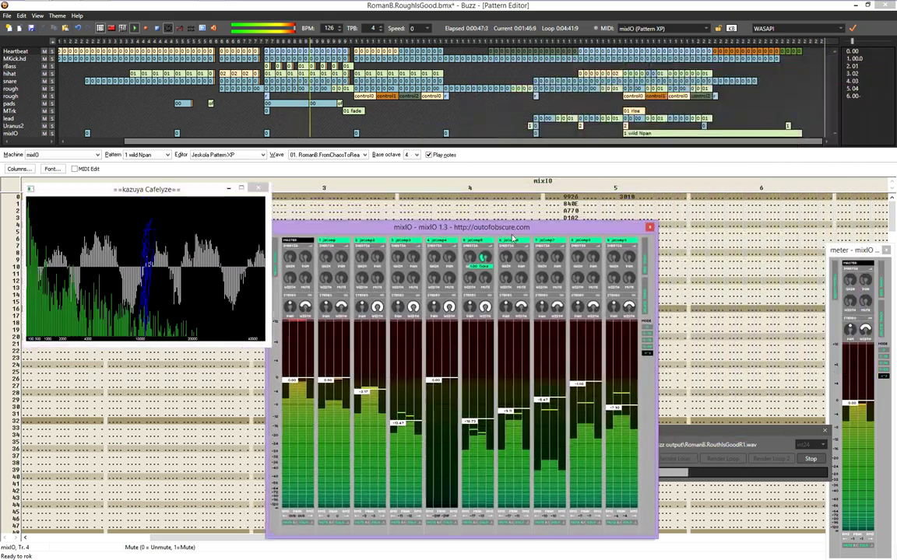
pyautogui.moveTo(762, 429); pyautogui.dragTo(798, 151)
pyautogui.moveTo(580, 234); pyautogui.dragTo(746, 249)
pyautogui.moveTo(207, 191); pyautogui.dragTo(364, 248)
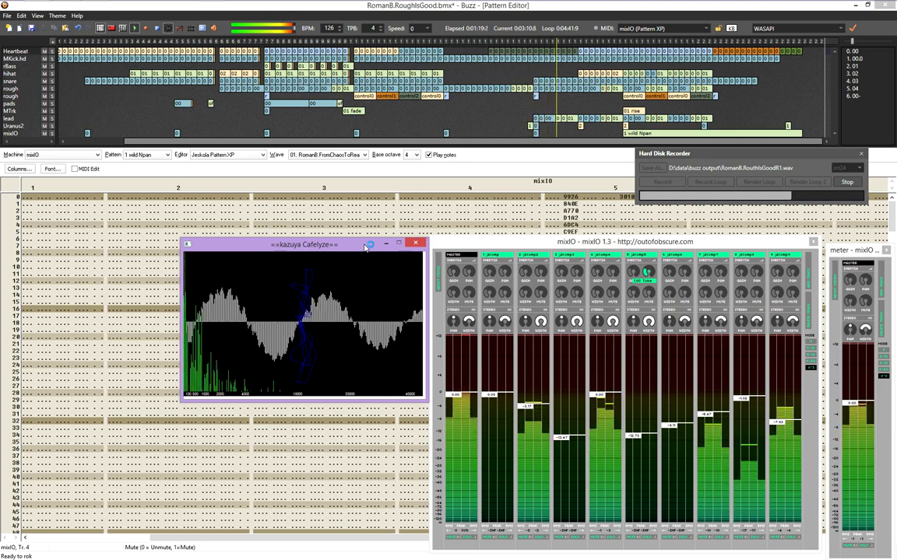
# Open Task Manager and expand the Buzz (32 bit) app entry to inspect its windows
pyautogui.hotkey('ctrl', 'shift', 'Escape')
pyautogui.moveTo(364, 247); pyautogui.dragTo(220, 363)
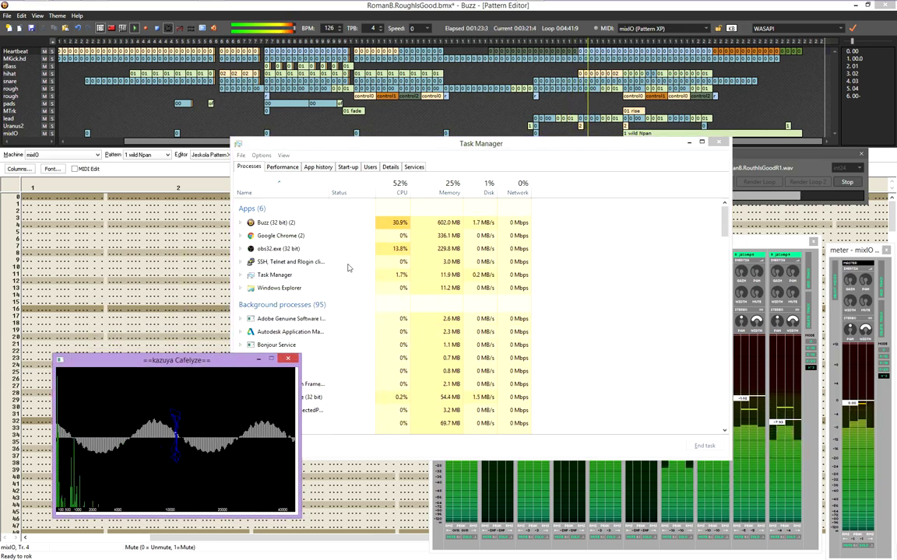
pyautogui.click(380, 227)
pyautogui.rightClick(331, 225)
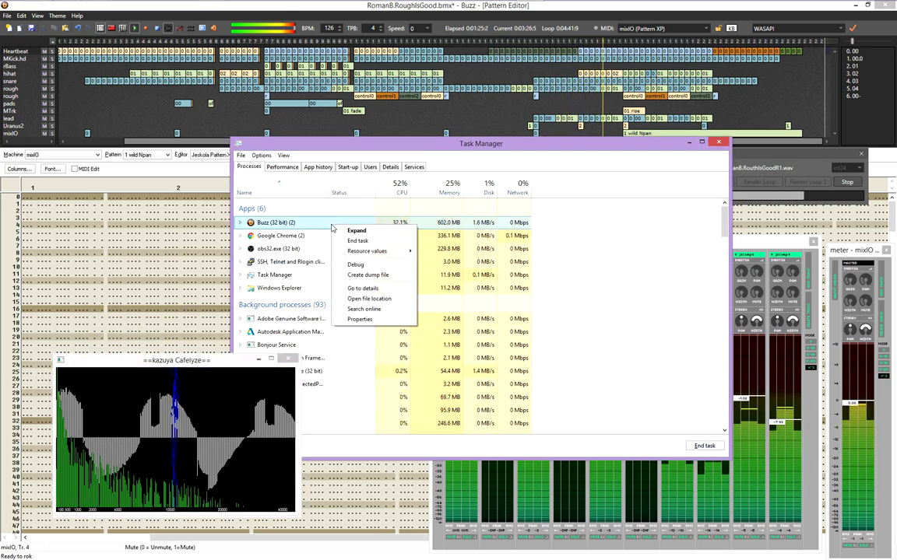
pyautogui.doubleClick(314, 227)
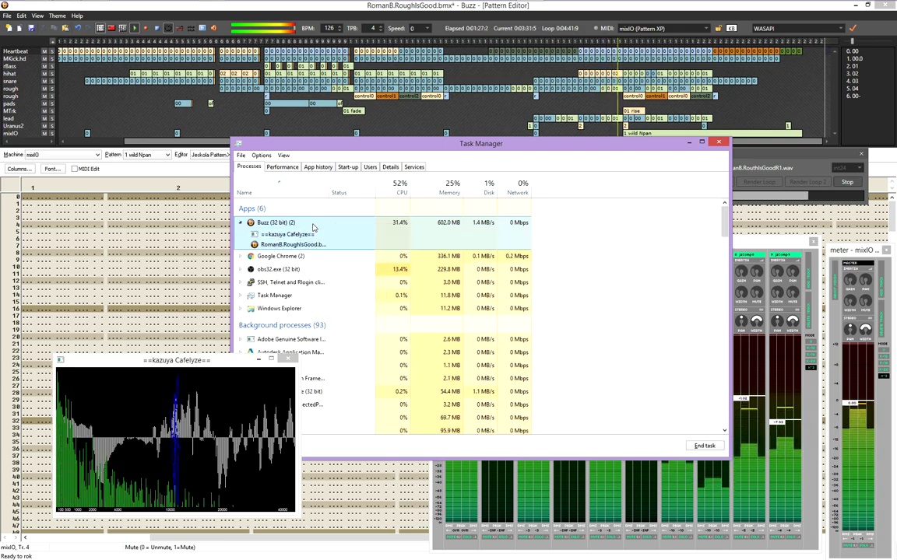
pyautogui.rightClick(305, 247)
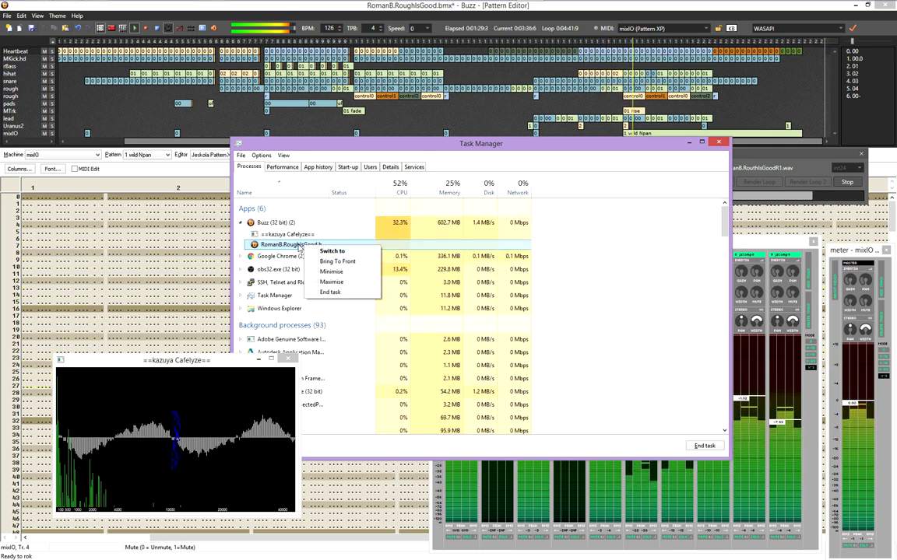
pyautogui.rightClick(299, 247)
pyautogui.rightClick(298, 247)
# Review buzz.exe's processor affinity on the Details tab, leaving CPUs 0 through 7 allowed
pyautogui.click(385, 168)
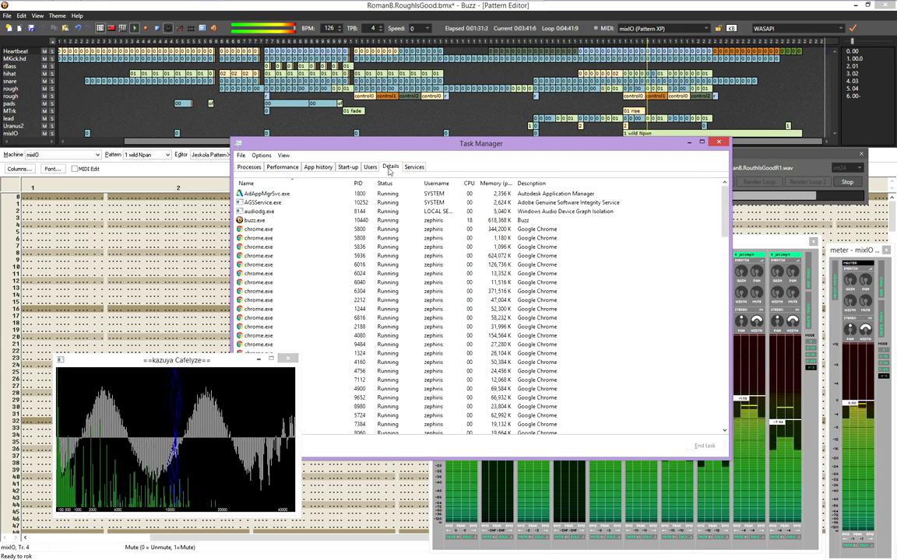
pyautogui.rightClick(277, 223)
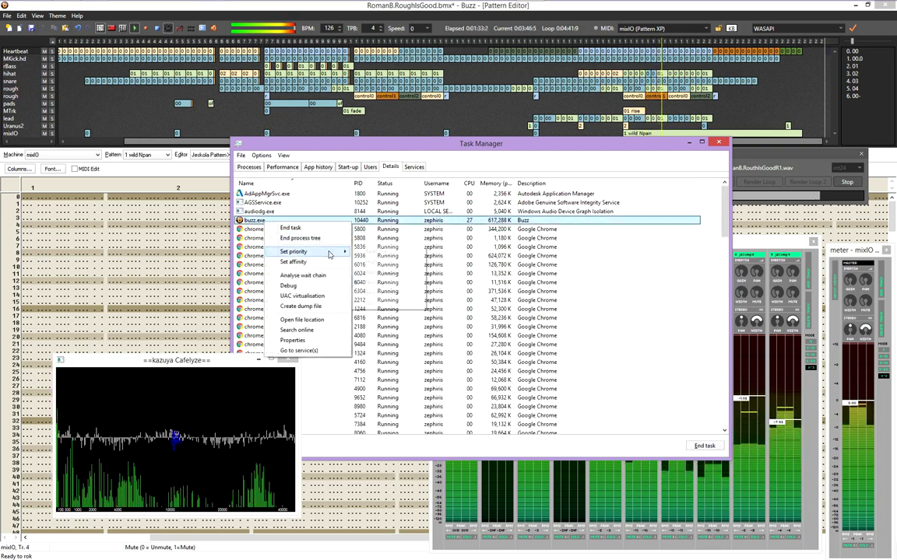
pyautogui.moveTo(330, 255)
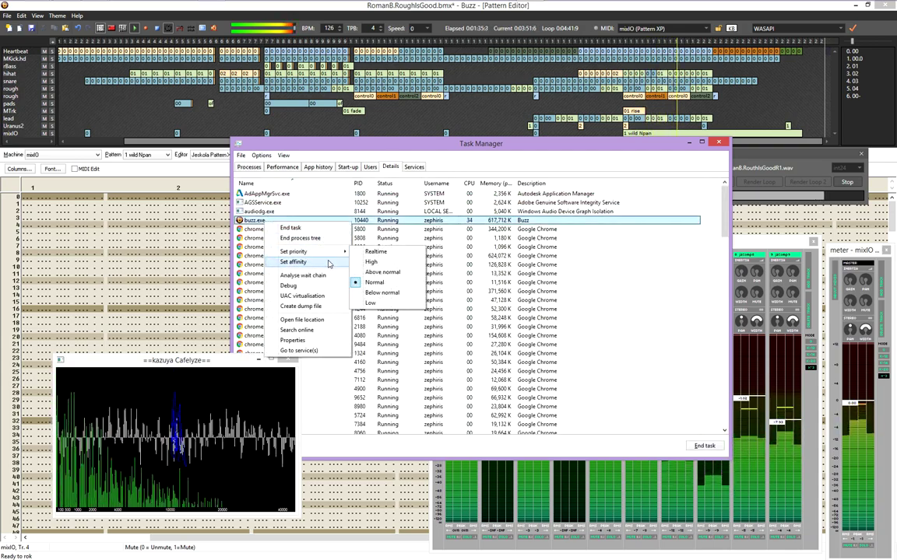
pyautogui.click(329, 262)
pyautogui.click(317, 299)
pyautogui.rightClick(311, 126)
# Look through Buzz's Settings on the General and Engine tabs, then close the window
pyautogui.click(342, 296)
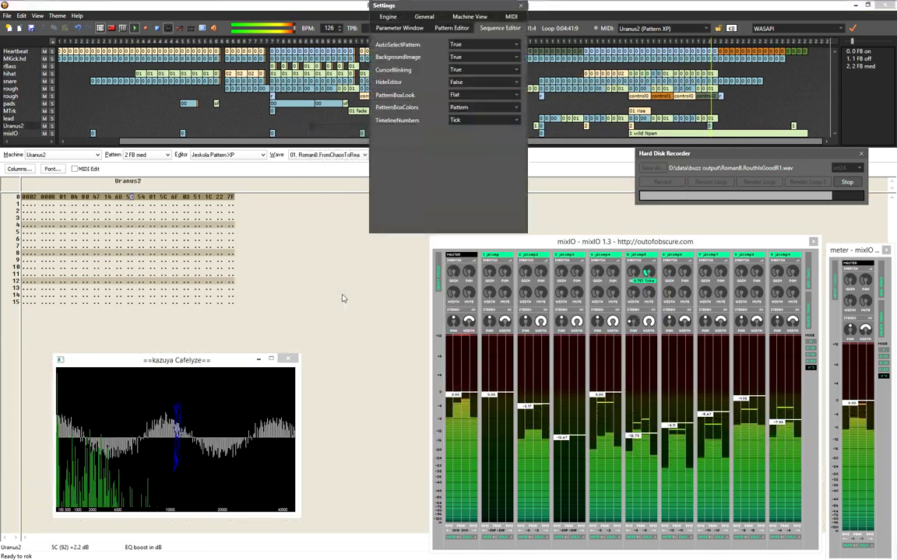
pyautogui.click(421, 17)
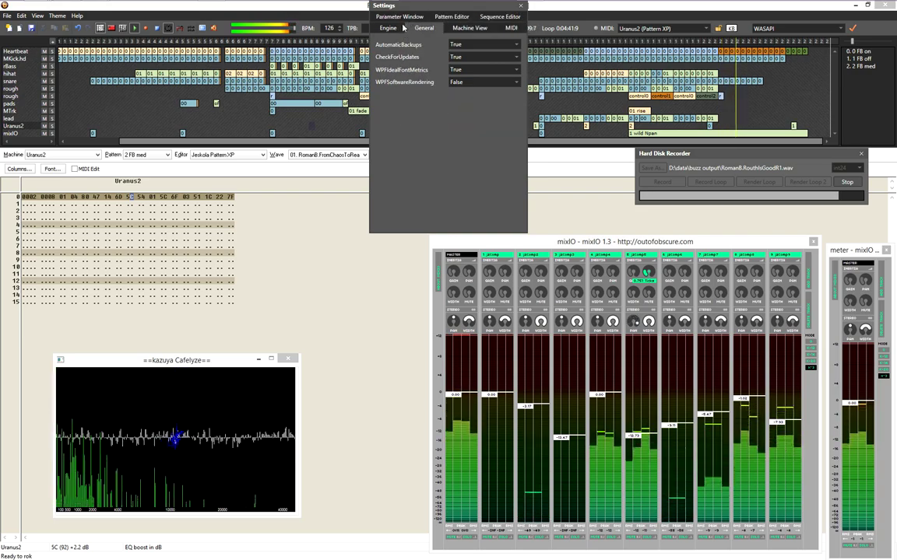
pyautogui.click(387, 28)
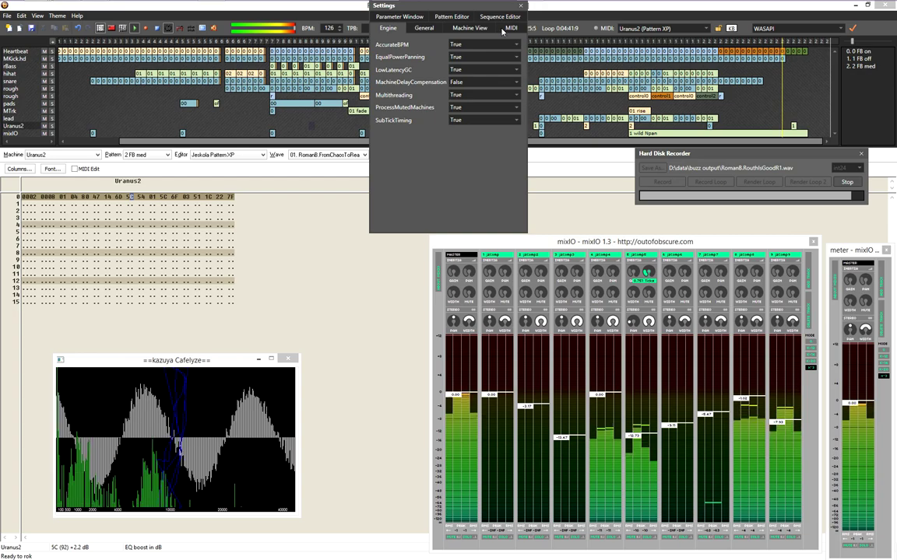
pyautogui.click(520, 5)
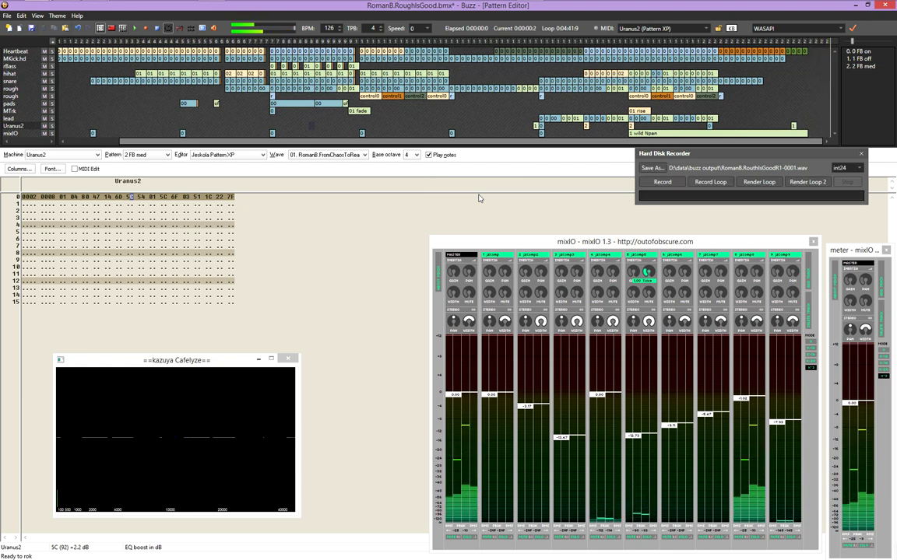
# Close the mixIO mixer, return to the Sequence Editor, and move Cafelyze to the lower right
pyautogui.press('End')
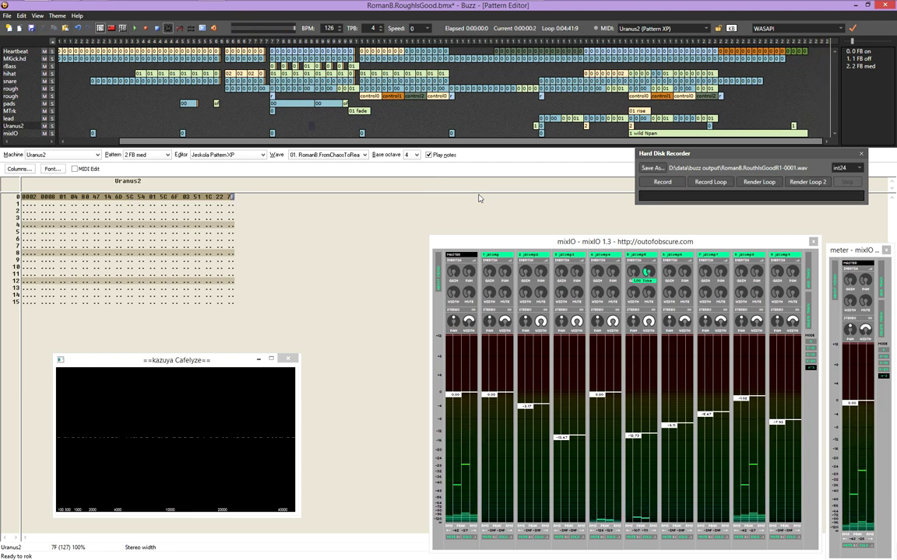
pyautogui.click(813, 242)
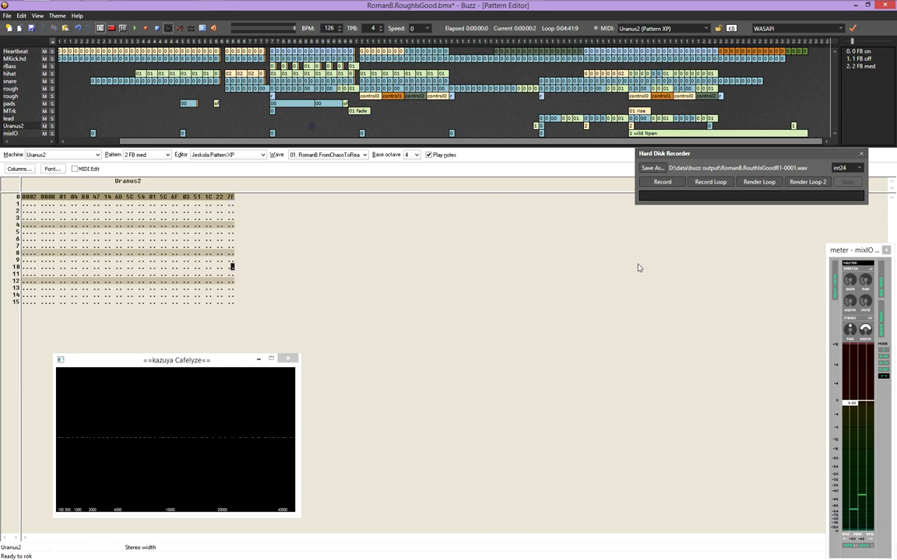
pyautogui.press('F4')
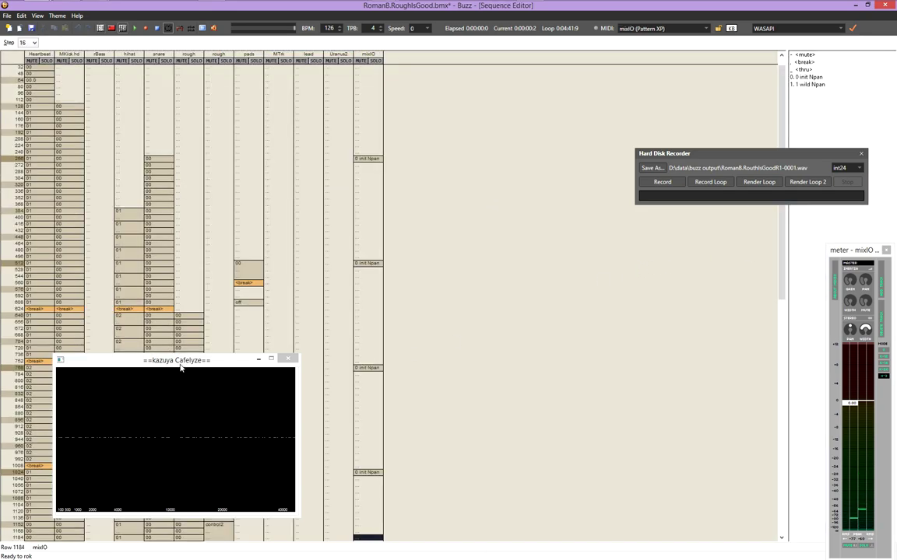
pyautogui.moveTo(181, 367); pyautogui.dragTo(695, 375)
pyautogui.press('Down')
pyautogui.press('Down')
pyautogui.press('Down')
pyautogui.press('Down')
pyautogui.press('Down')
pyautogui.press('Down')
pyautogui.press('Down')
pyautogui.press('Down')
pyautogui.press('Down')
pyautogui.press('Down')
pyautogui.press('Down')
pyautogui.press('Down')
pyautogui.press('Down')
pyautogui.press('Down')
pyautogui.press('Down')
pyautogui.press('Down')
pyautogui.press('Down')
pyautogui.press('Down')
pyautogui.press('Down')
pyautogui.press('Down')
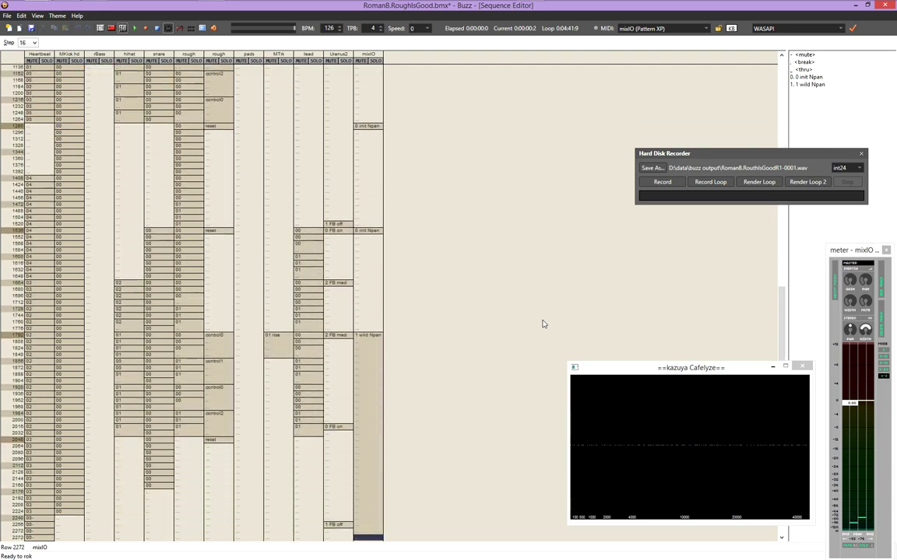
# End the mixIO track with a 0 init Npan pattern, clear the stray entry, and close Buzz
pyautogui.press('Down')
pyautogui.press('Down')
pyautogui.press('Down')
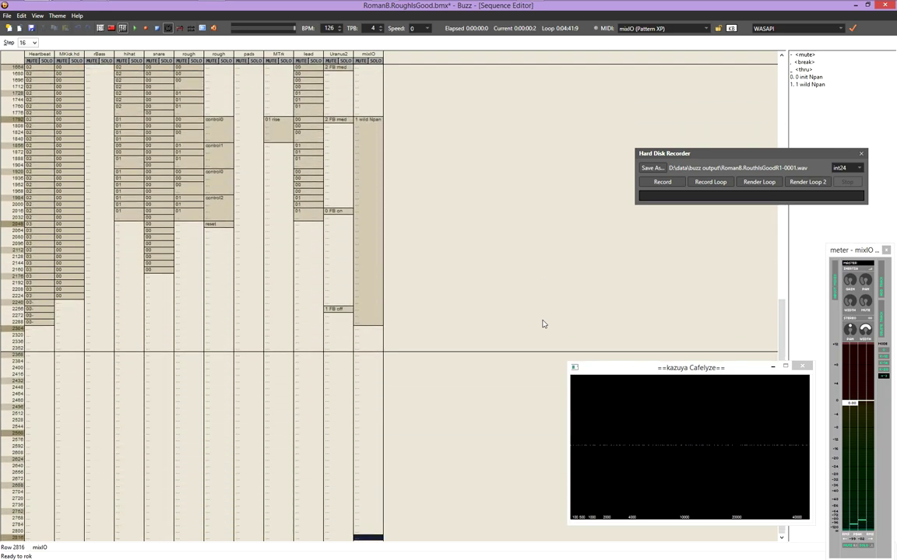
pyautogui.click(372, 349)
pyautogui.press('Up')
pyautogui.press('Up')
pyautogui.press('0')
pyautogui.press('Delete')
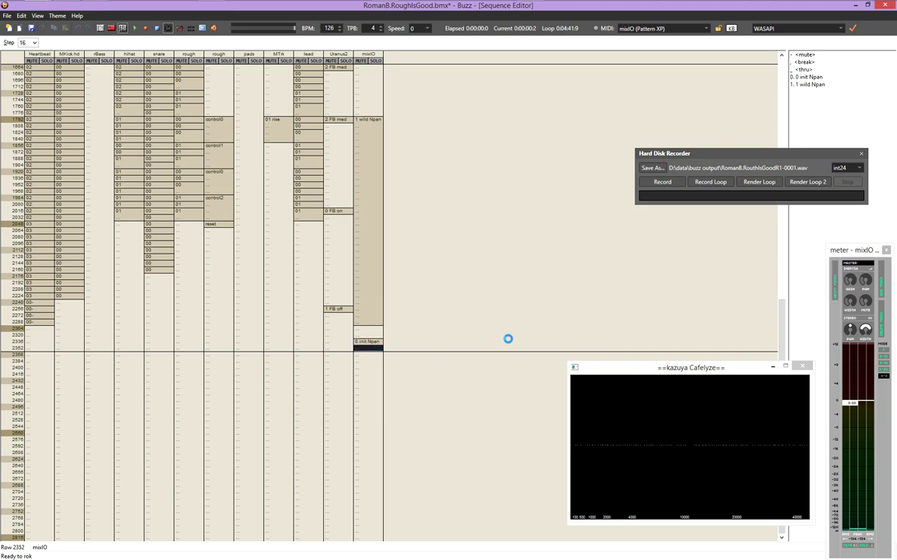
pyautogui.click(880, 10)
pyautogui.click(720, 144)
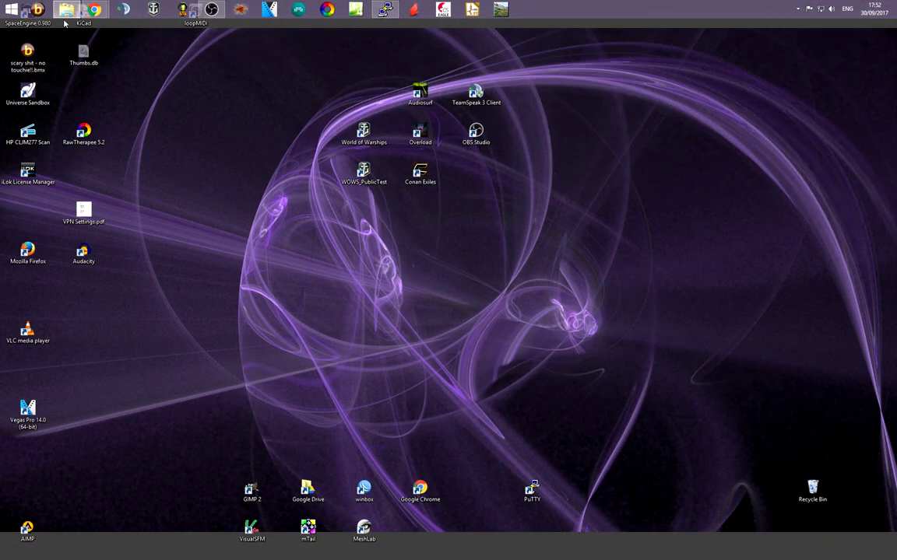
# Open the buzz output folder from Recent and launch RomanB.RouthIsGoodR1.wav in Audacity
pyautogui.rightClick(67, 10)
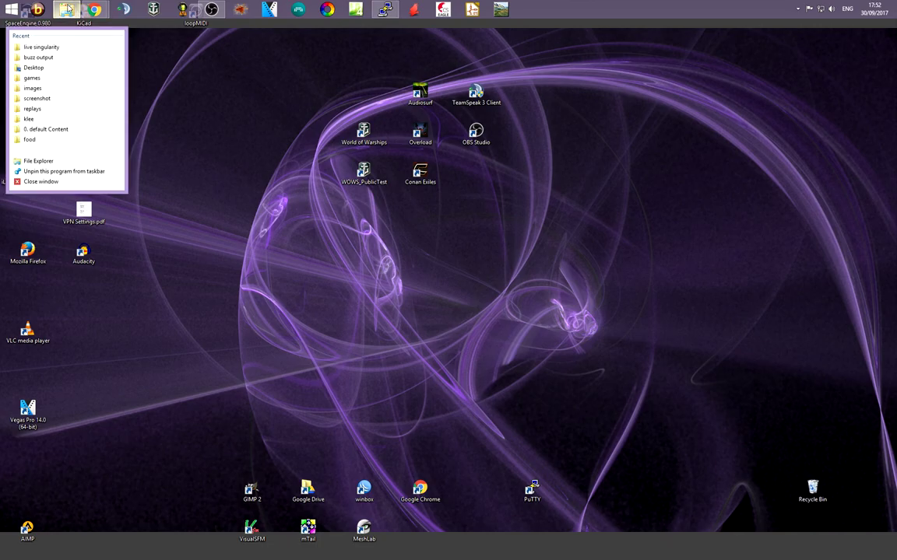
pyautogui.click(50, 59)
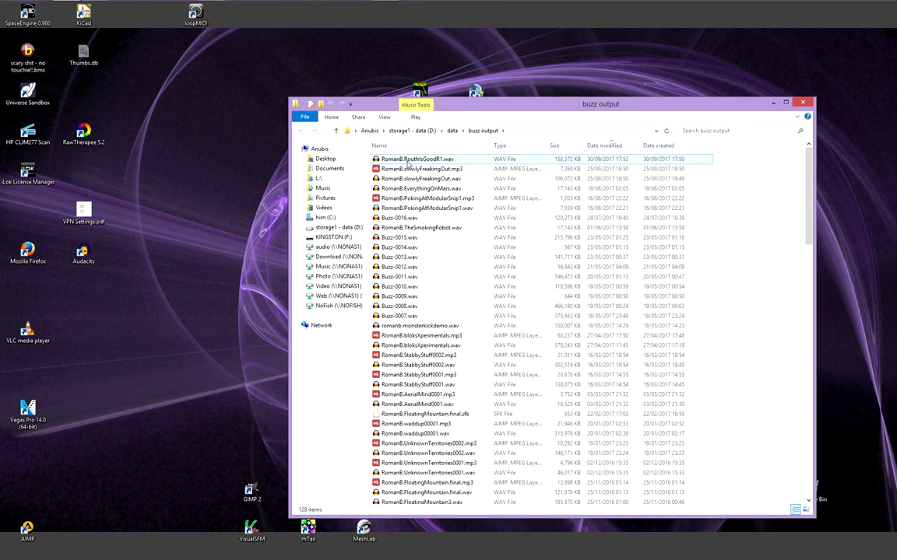
pyautogui.click(408, 161)
pyautogui.doubleClick(408, 160)
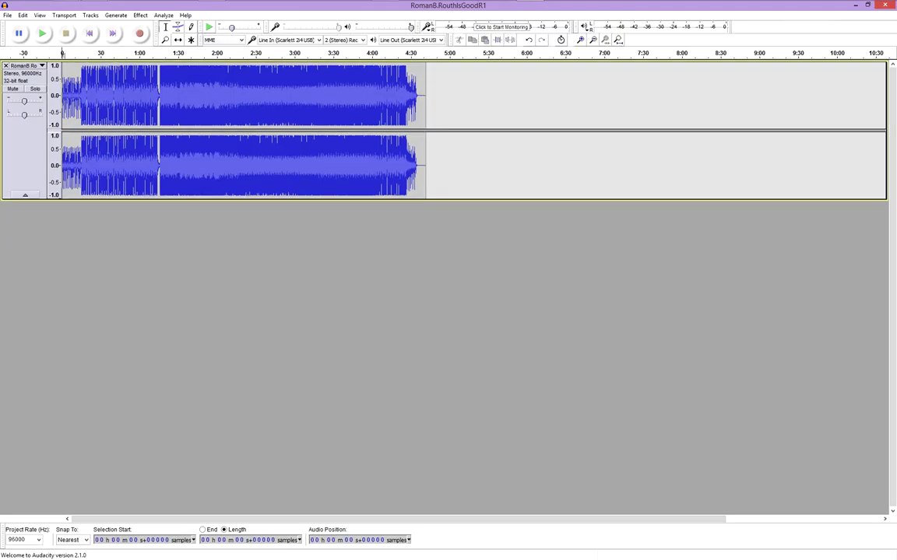
pyautogui.hotkey('ctrl', '1')
pyautogui.hotkey('ctrl', '1')
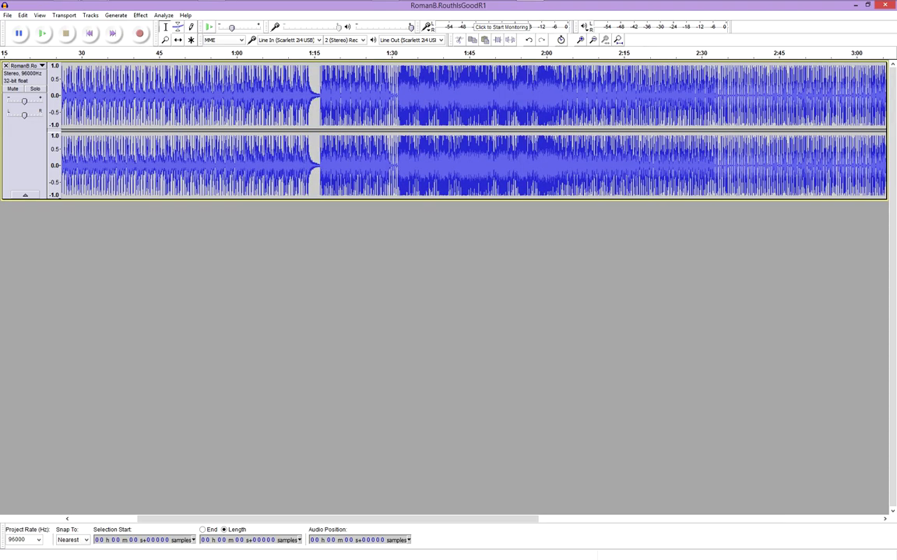
pyautogui.press('space')
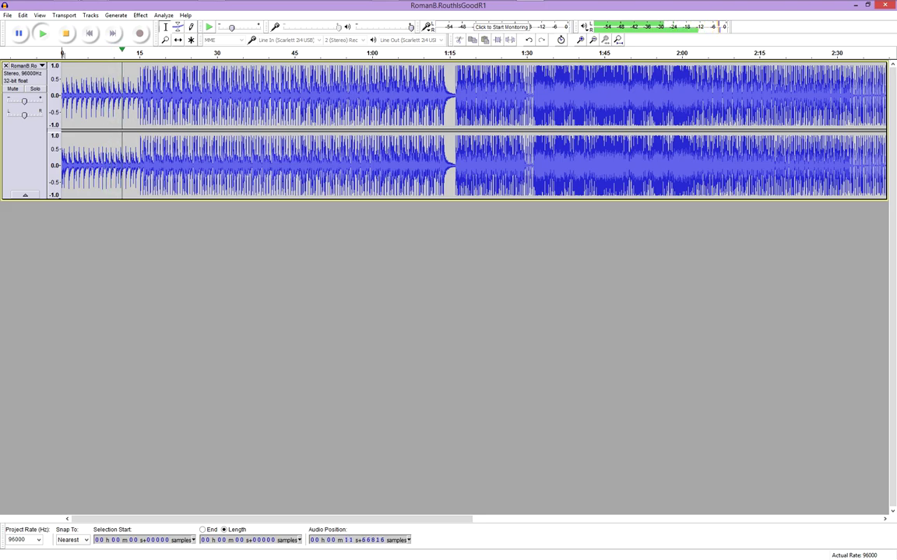
pyautogui.hscroll(4, 620, 256)
pyautogui.hscroll(2, 617, 243)
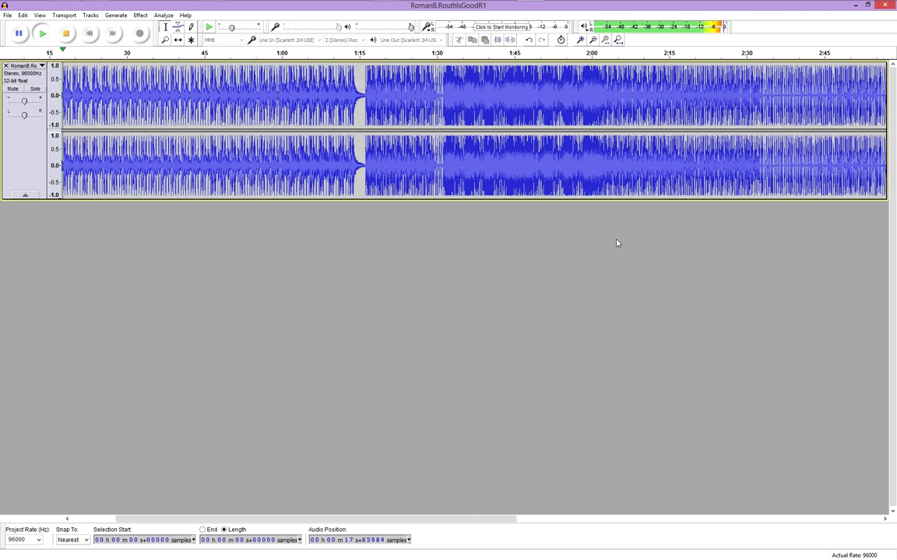
pyautogui.click(28, 65)
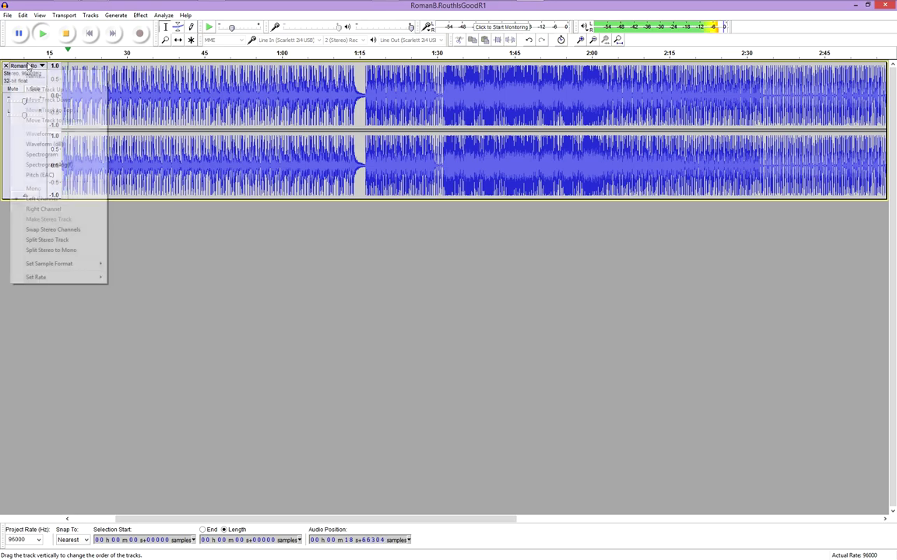
pyautogui.click(39, 155)
pyautogui.scroll(4, 205, 153)
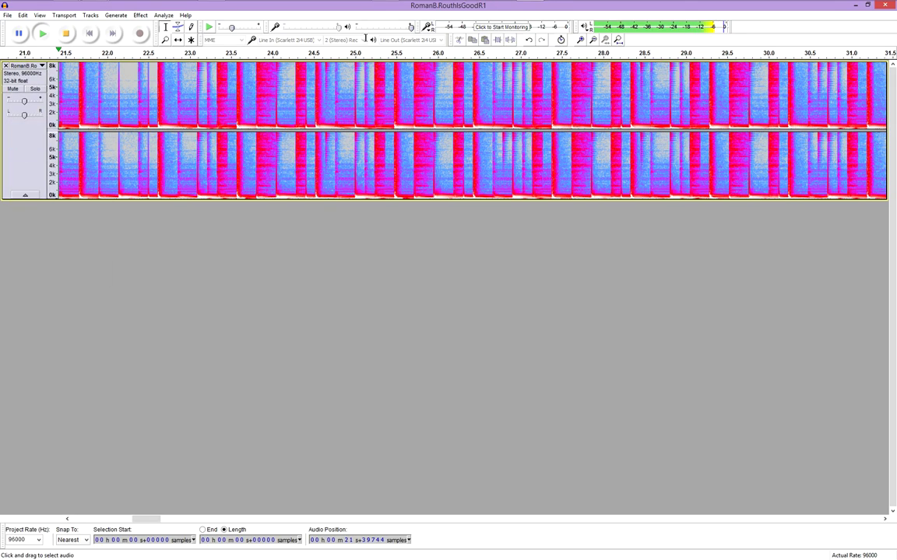
pyautogui.press('super+Right')
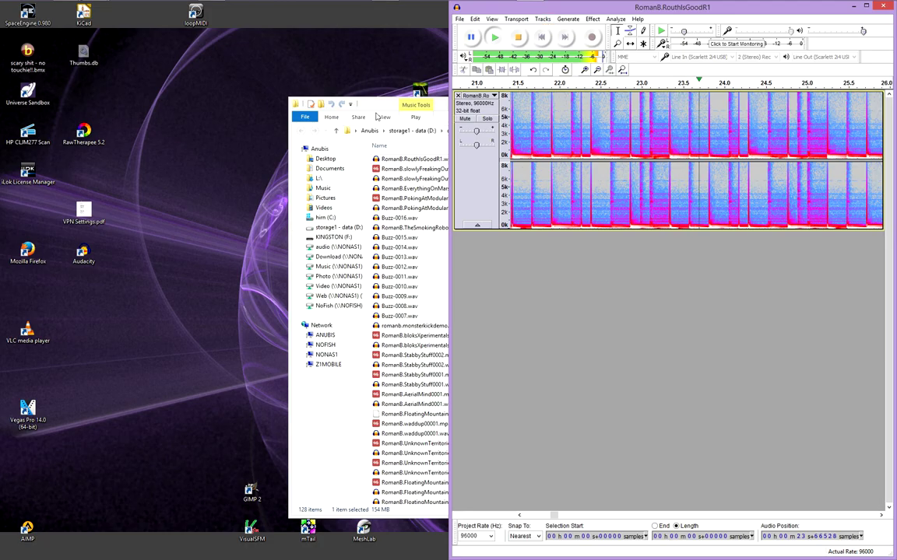
pyautogui.click(447, 108)
pyautogui.click(772, 105)
pyautogui.press('super+Down')
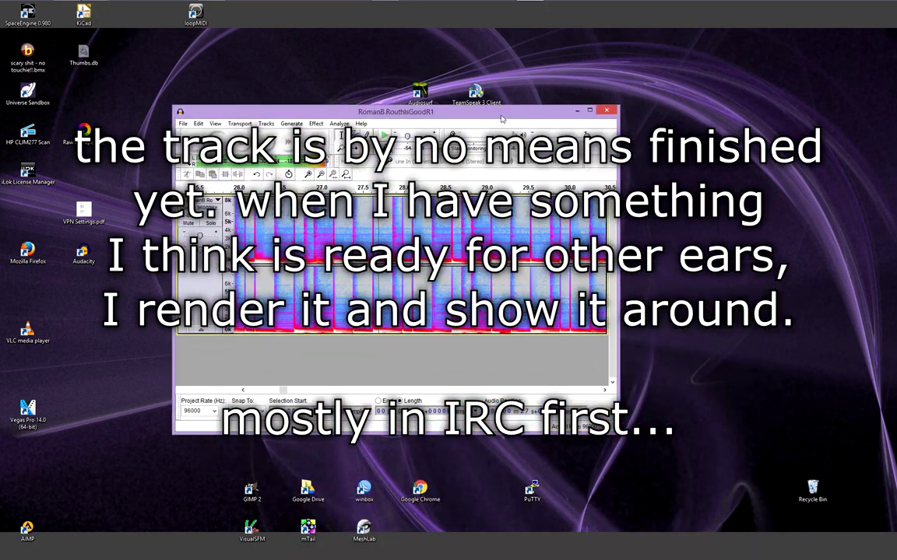
pyautogui.moveTo(660, 219); pyautogui.dragTo(471, 217)
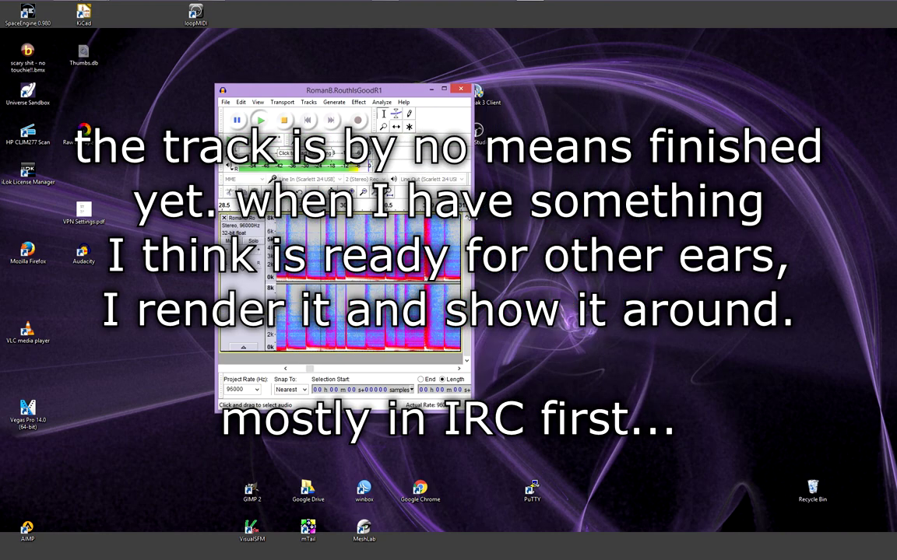
pyautogui.moveTo(405, 93); pyautogui.dragTo(359, 12)
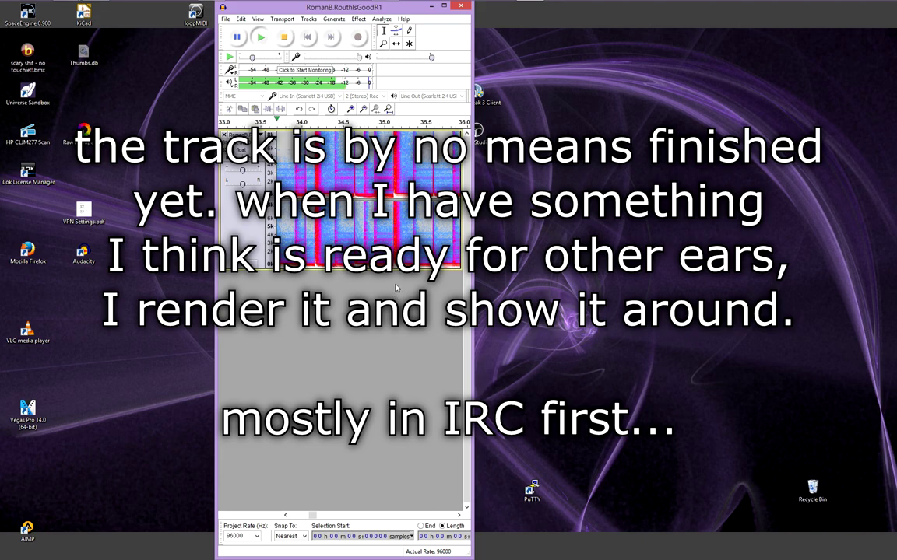
pyautogui.moveTo(384, 269); pyautogui.dragTo(384, 504)
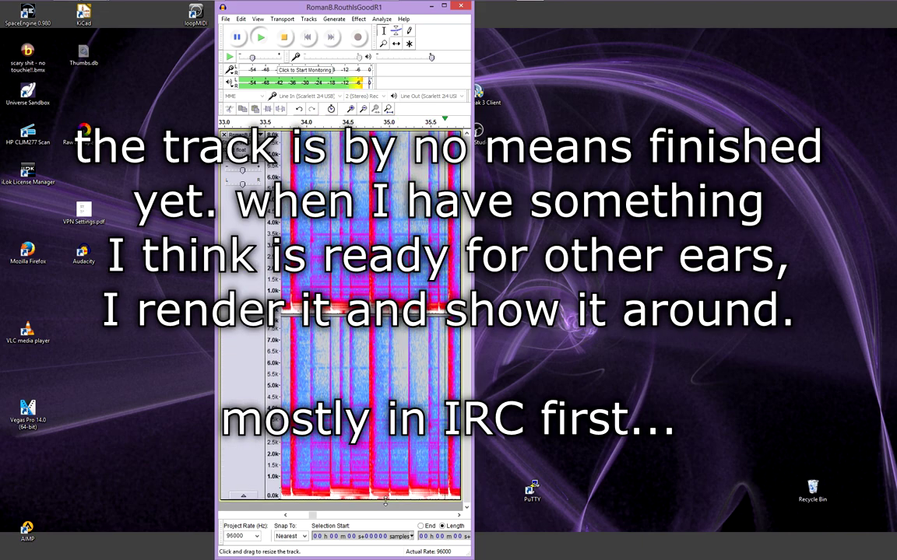
pyautogui.scroll(5, 442, 356)
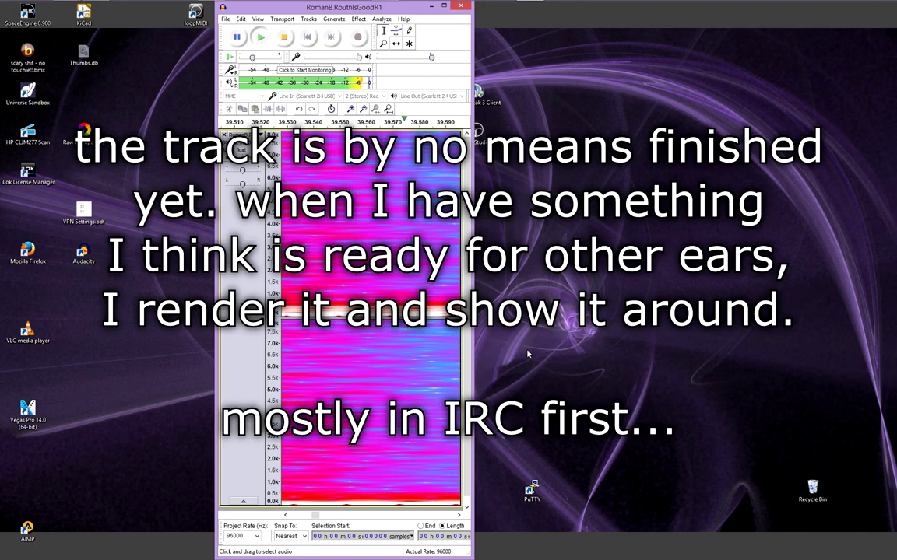
pyautogui.moveTo(473, 344); pyautogui.dragTo(531, 342)
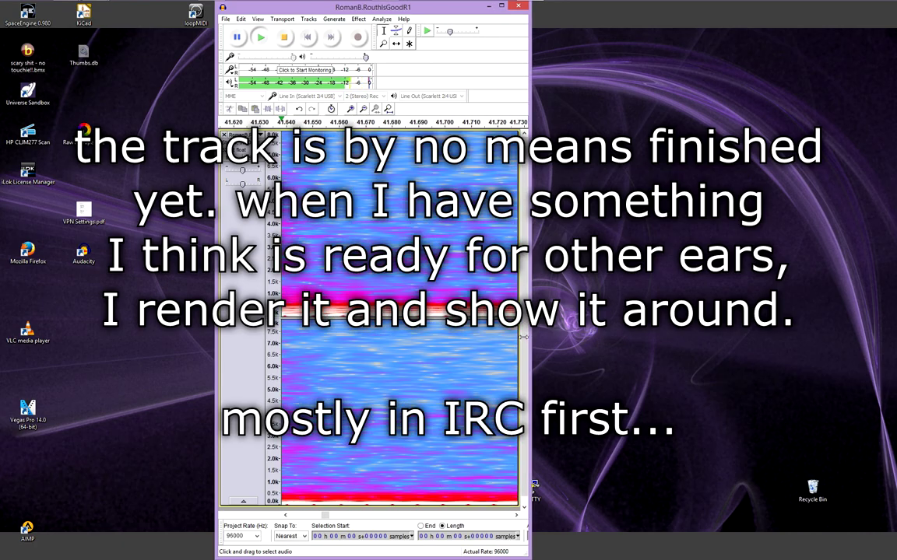
pyautogui.scroll(-1, 502, 336)
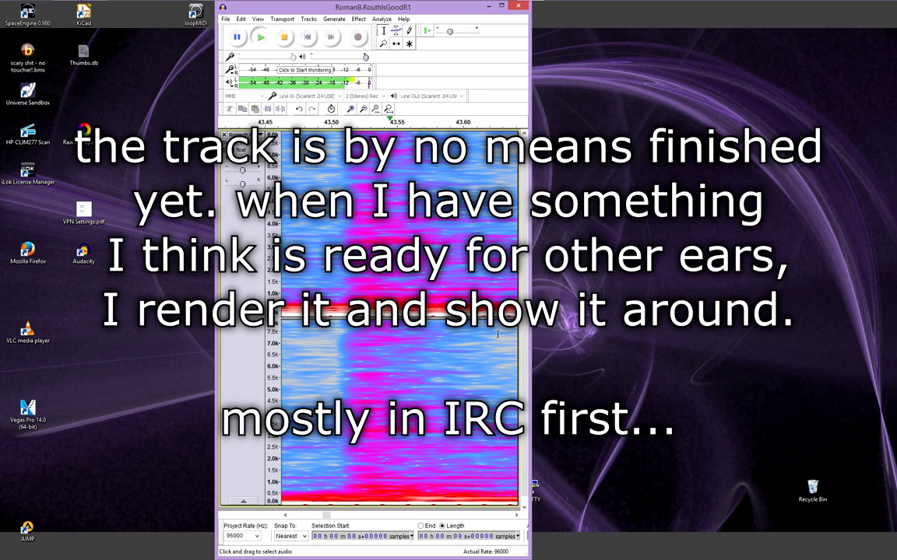
pyautogui.scroll(1, 490, 319)
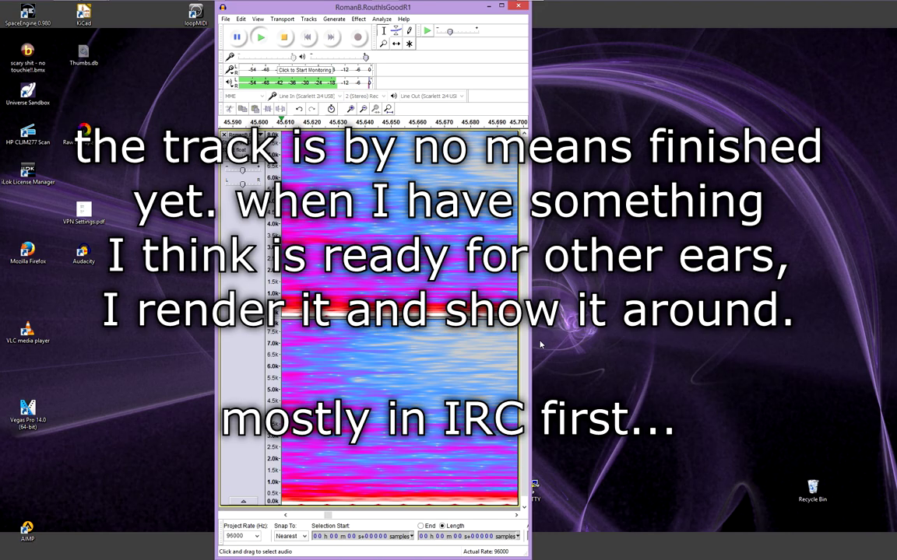
# Narrow the Audacity window, then close the project choosing No to saving changes
pyautogui.moveTo(533, 345); pyautogui.dragTo(531, 345)
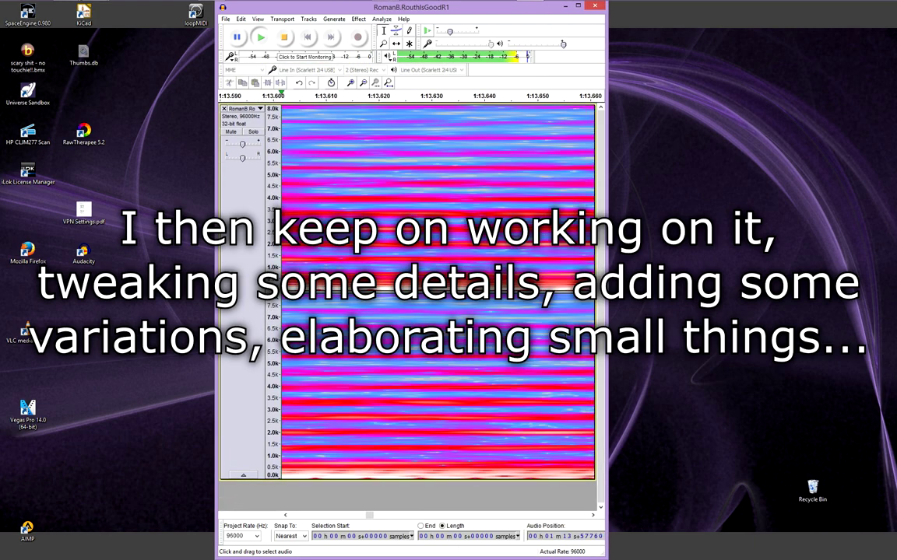
pyautogui.moveTo(607, 336); pyautogui.dragTo(509, 336)
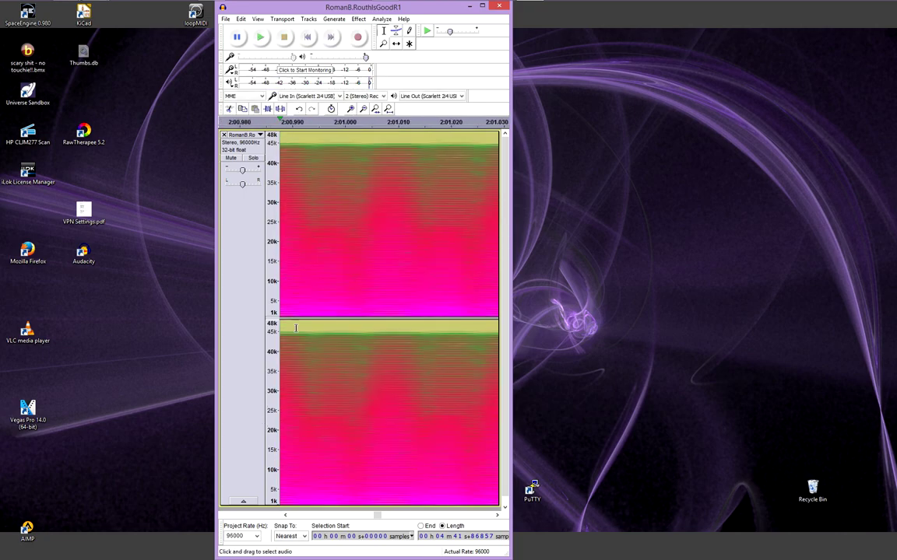
pyautogui.click(358, 19)
pyautogui.moveTo(223, 19)
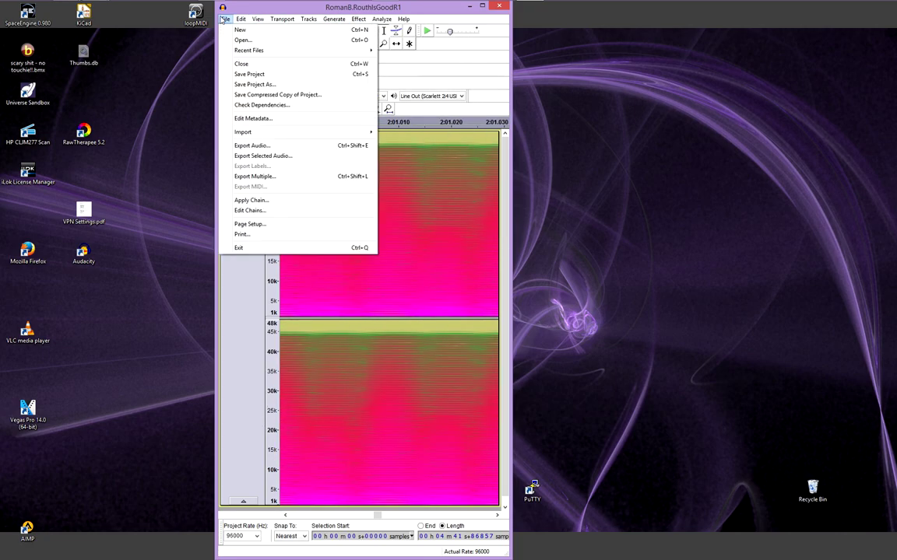
pyautogui.click(500, 6)
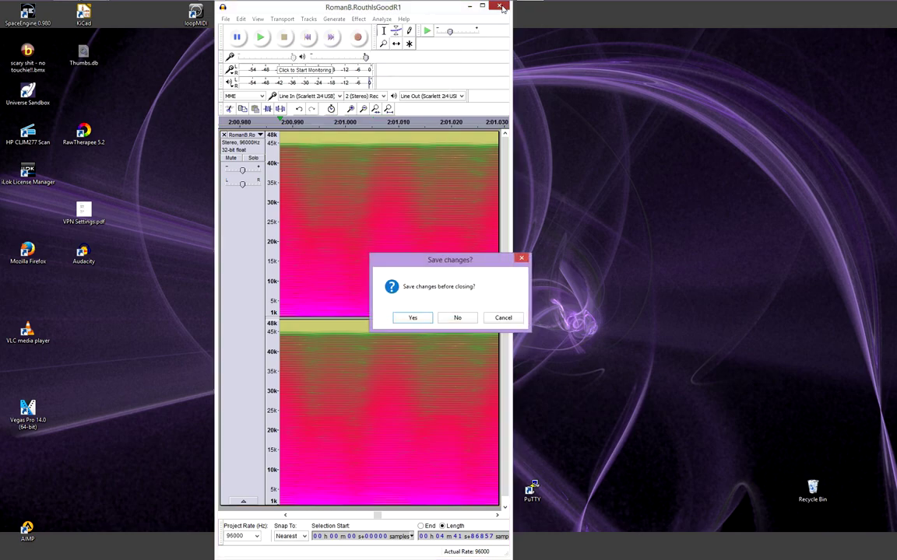
pyautogui.click(456, 317)
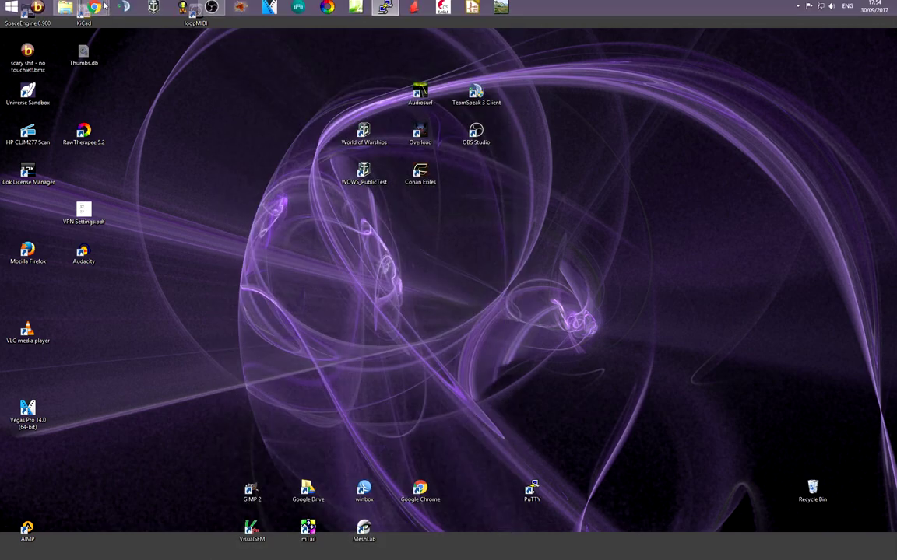
# Copy RomanB.RouthIsGoodR1.wav from buzz output into the Web > music > yesorno folder
pyautogui.moveTo(79, 17)
pyautogui.click(162, 70)
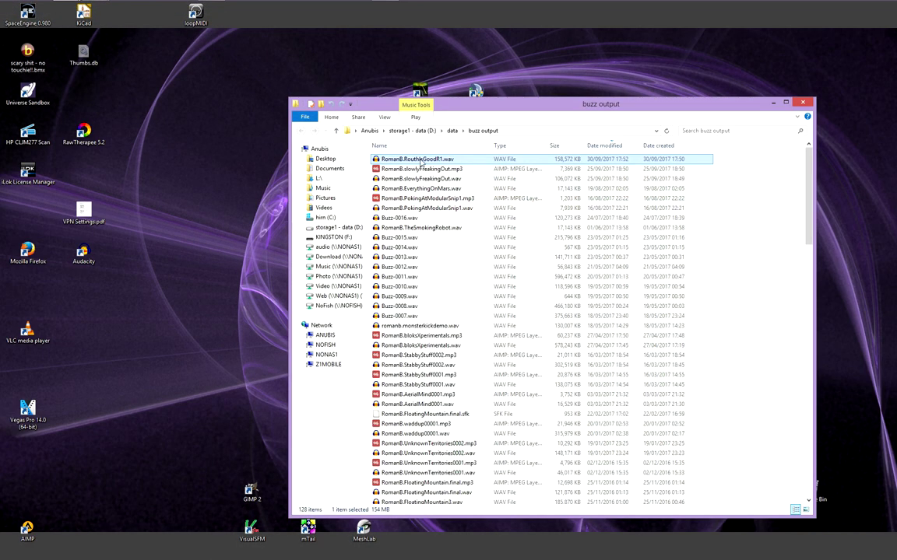
pyautogui.rightClick(421, 160)
pyautogui.click(468, 267)
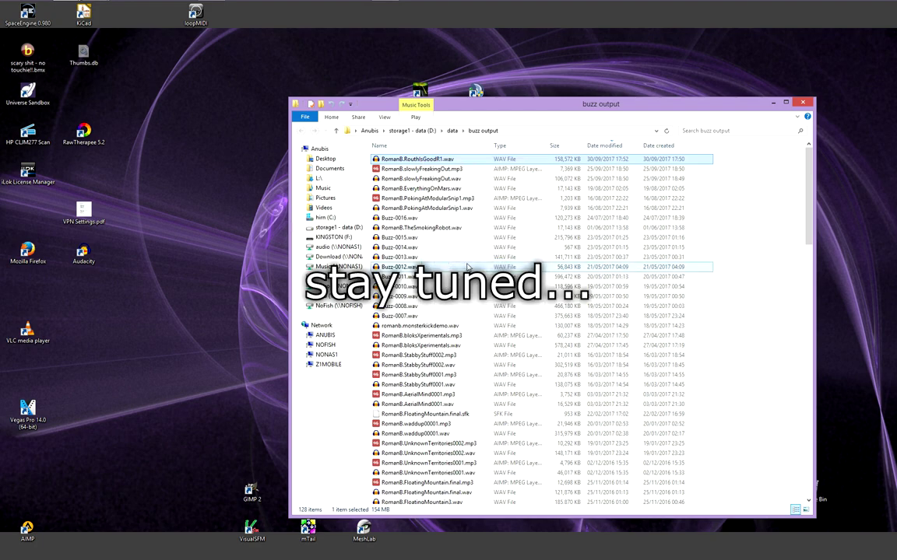
pyautogui.click(302, 298)
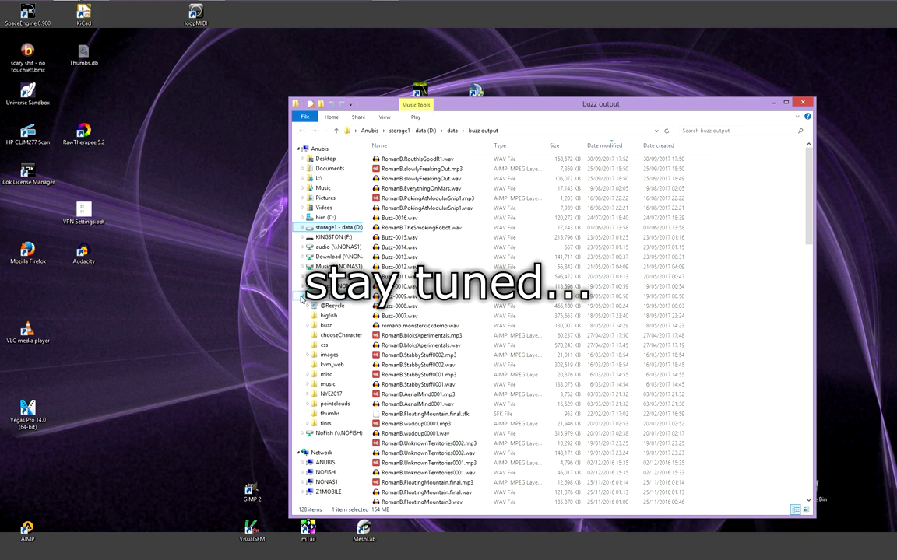
pyautogui.click(308, 384)
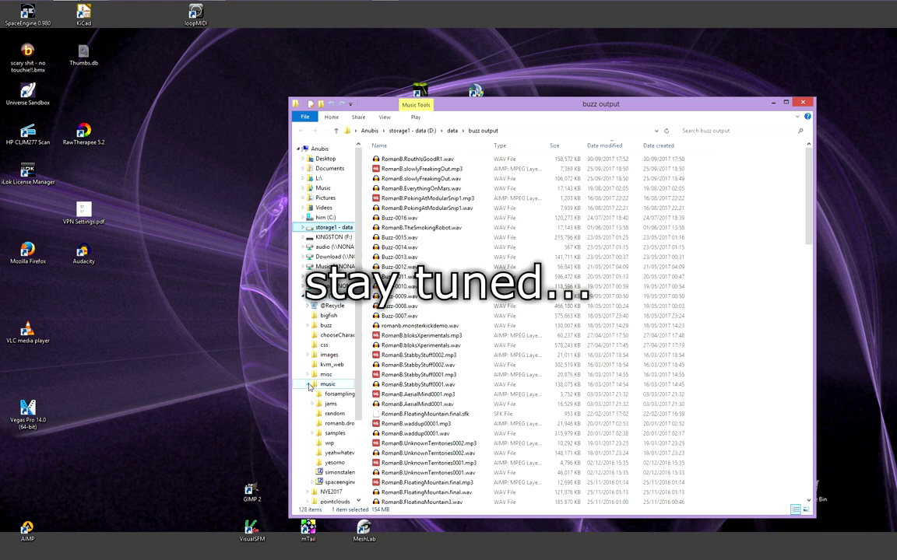
pyautogui.click(334, 462)
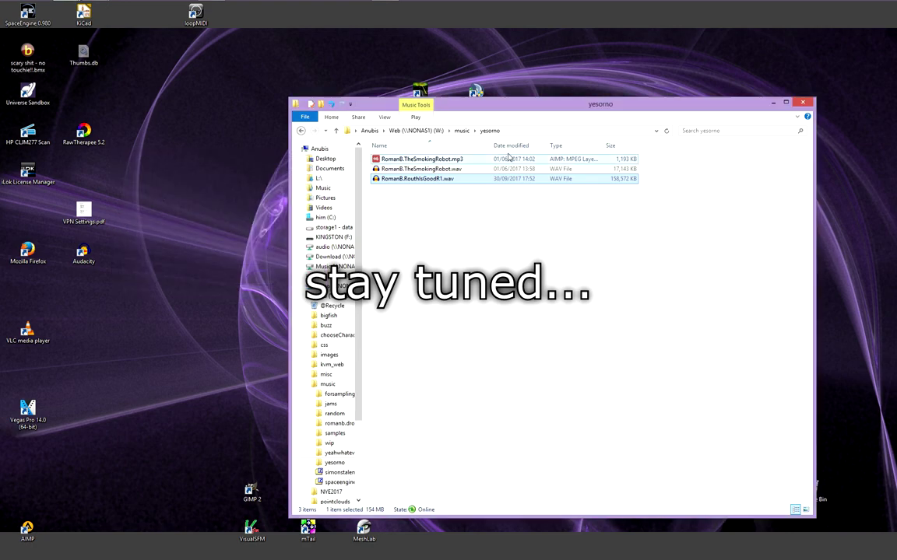
pyautogui.moveTo(535, 108); pyautogui.dragTo(837, 68)
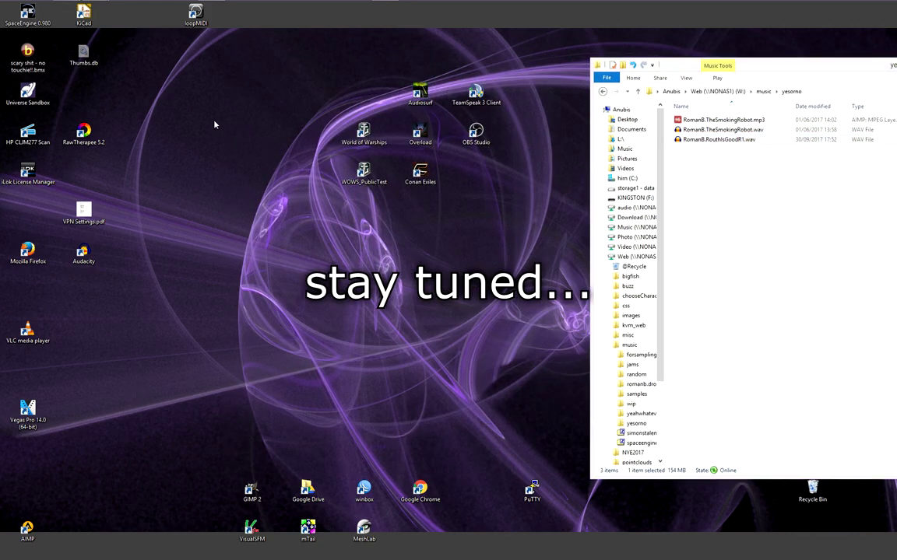
# Encode the WAV to MP3 with LameDrop and check its 320 kbps encoding options unchanged
pyautogui.click(83, 66)
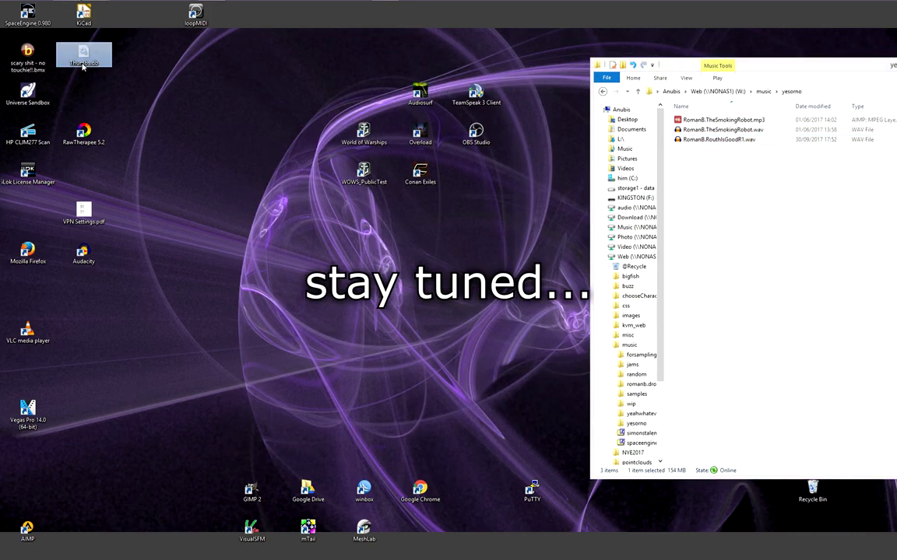
pyautogui.click(98, 101)
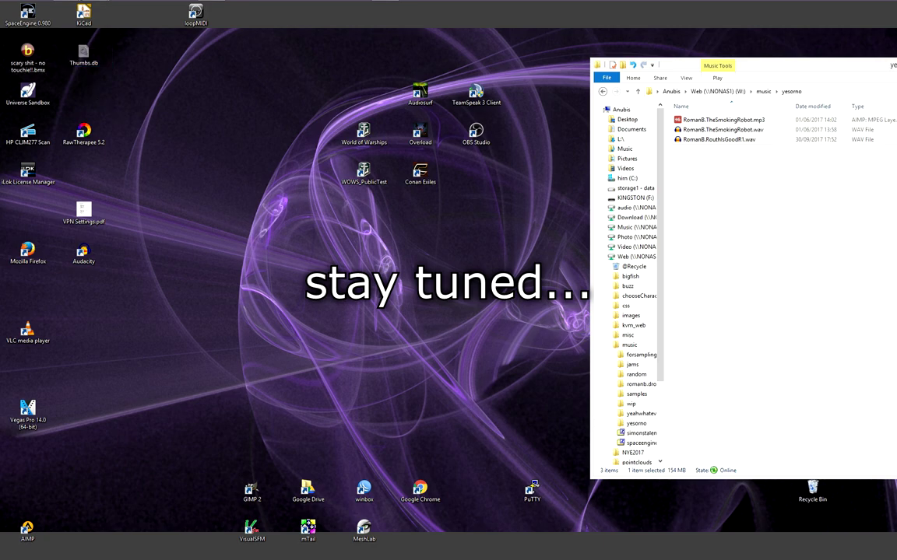
pyautogui.moveTo(720, 140); pyautogui.dragTo(865, 506)
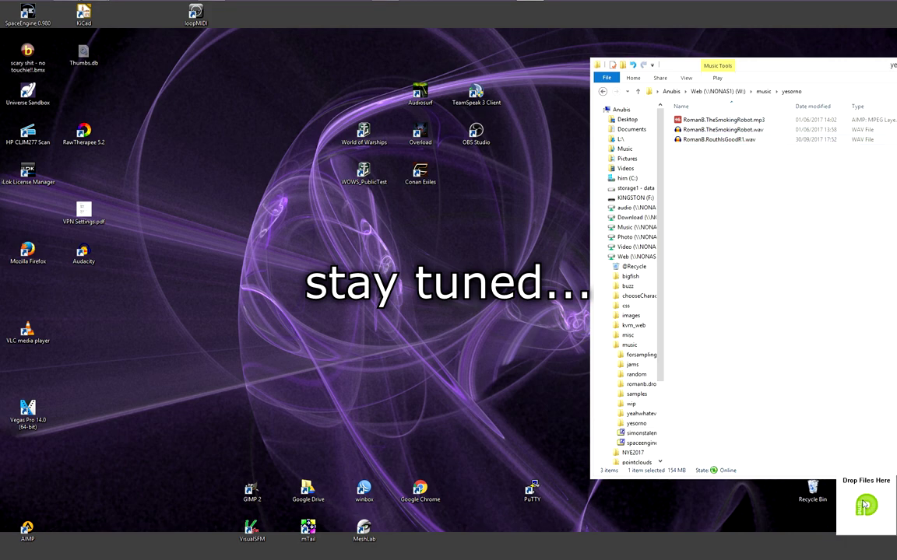
pyautogui.rightClick(845, 502)
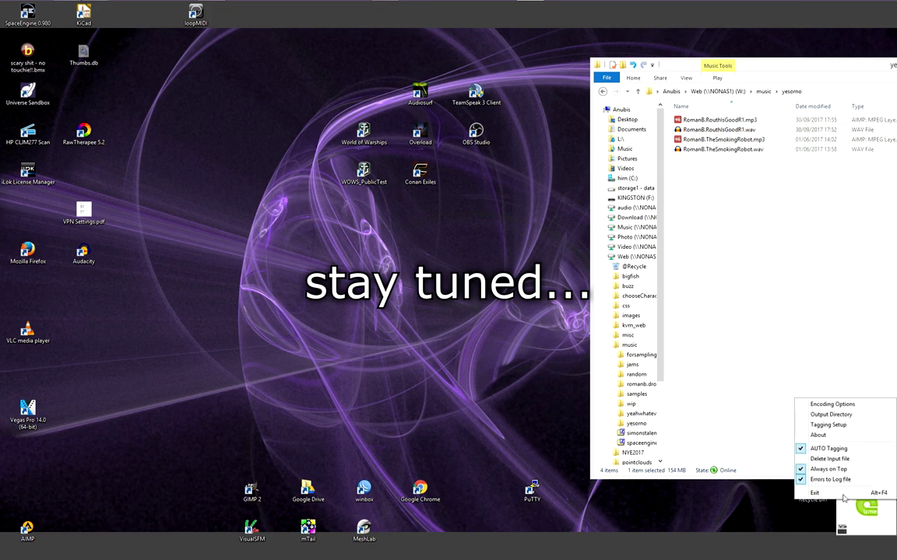
pyautogui.click(828, 404)
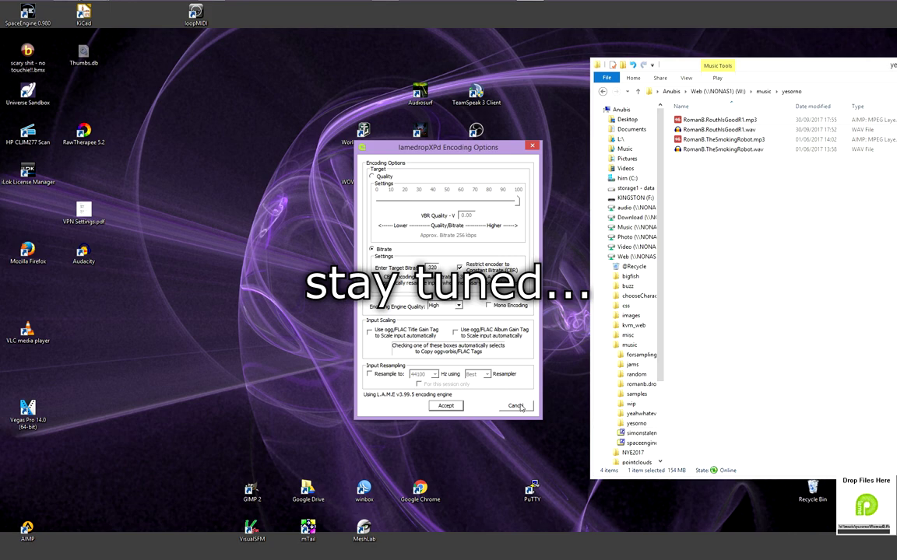
pyautogui.click(520, 407)
# Check the bit rate of RouthIsGoodR1.wav in its Properties Details tab, then close the dialog
pyautogui.rightClick(696, 130)
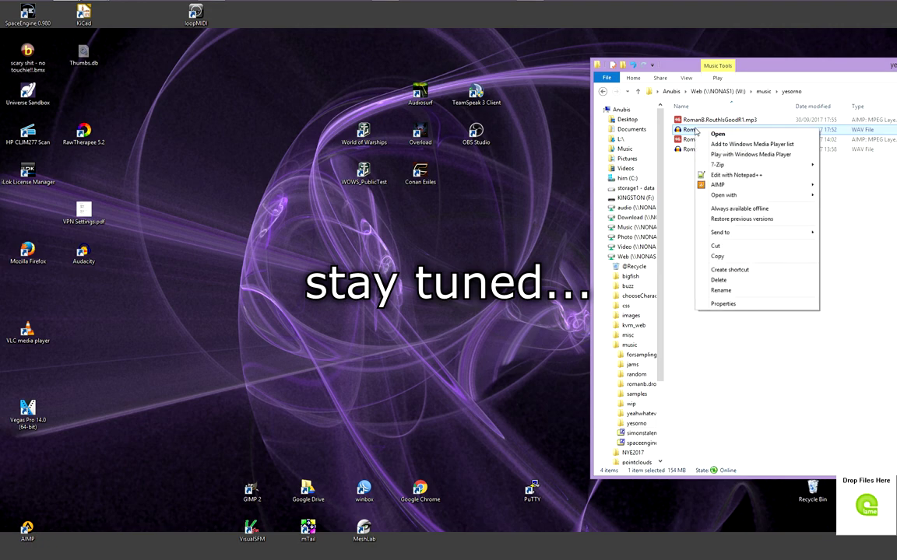
pyautogui.click(724, 304)
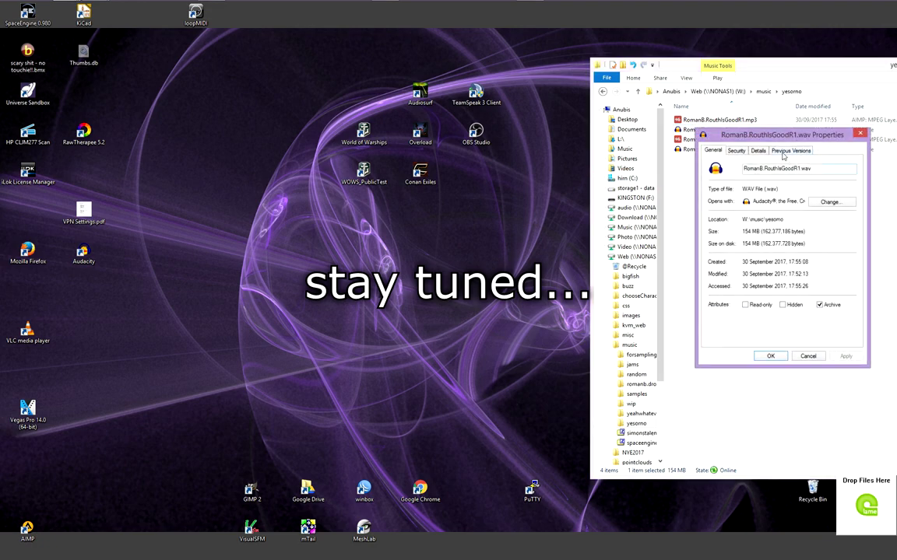
pyautogui.click(758, 151)
pyautogui.moveTo(852, 225); pyautogui.dragTo(857, 290)
pyautogui.scroll(5, 772, 273)
pyautogui.click(810, 248)
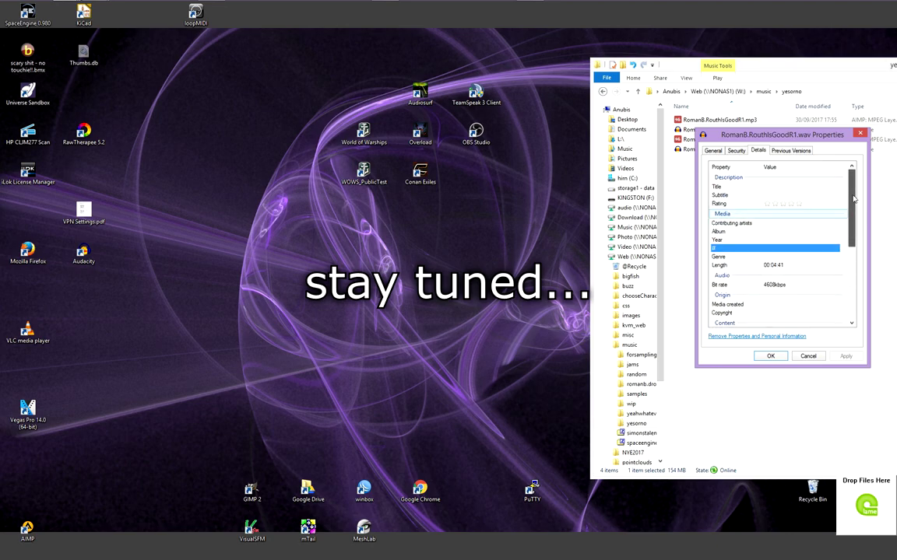
pyautogui.click(812, 283)
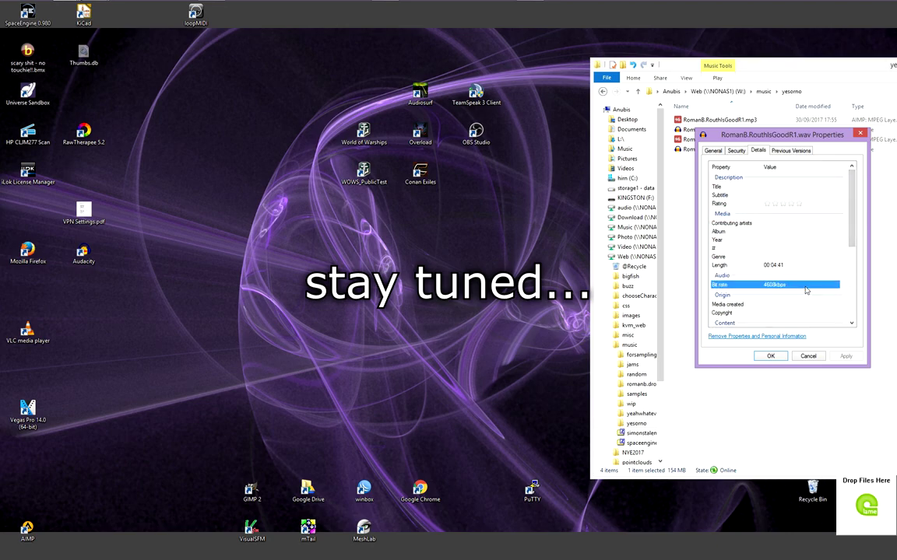
pyautogui.click(860, 134)
# Close the yesorno folder window and exit the LameDrop MP3 encoder
pyautogui.moveTo(833, 74); pyautogui.dragTo(459, 111)
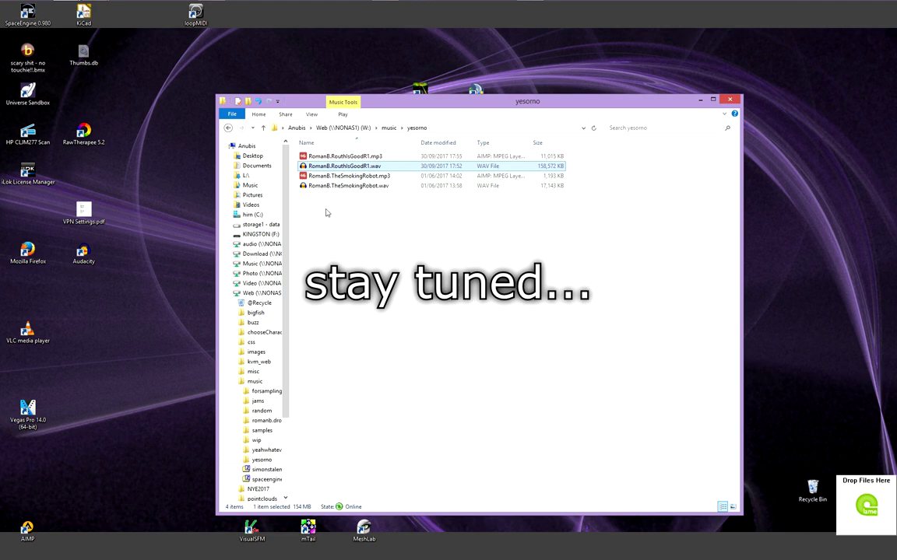
pyautogui.click(730, 100)
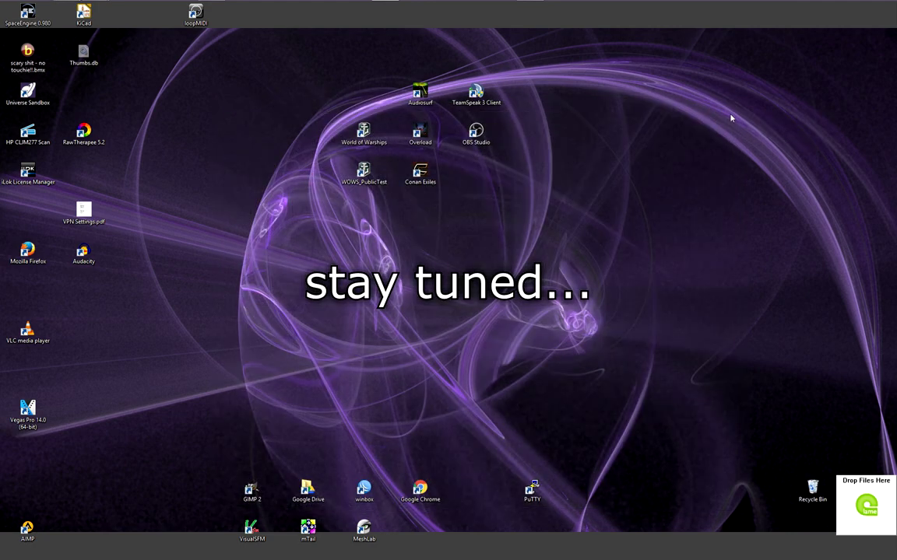
pyautogui.rightClick(862, 486)
pyautogui.click(813, 480)
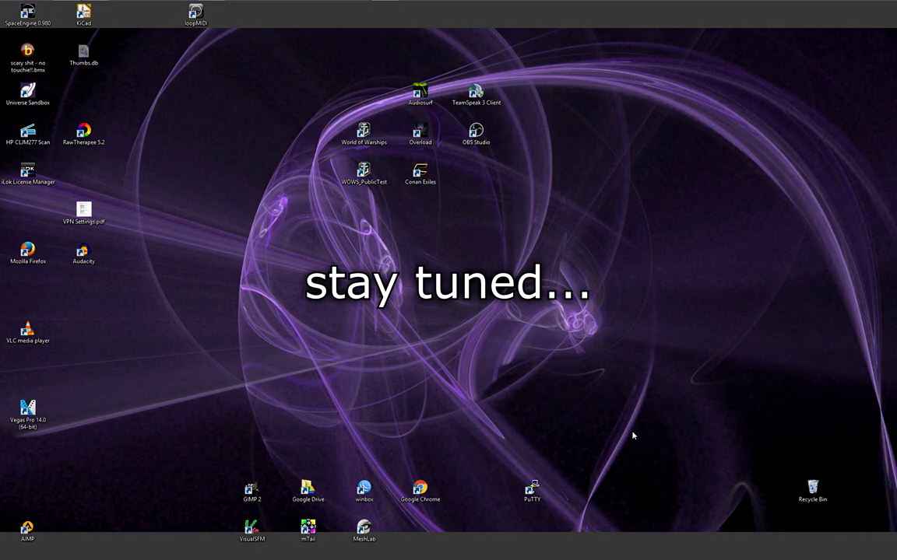